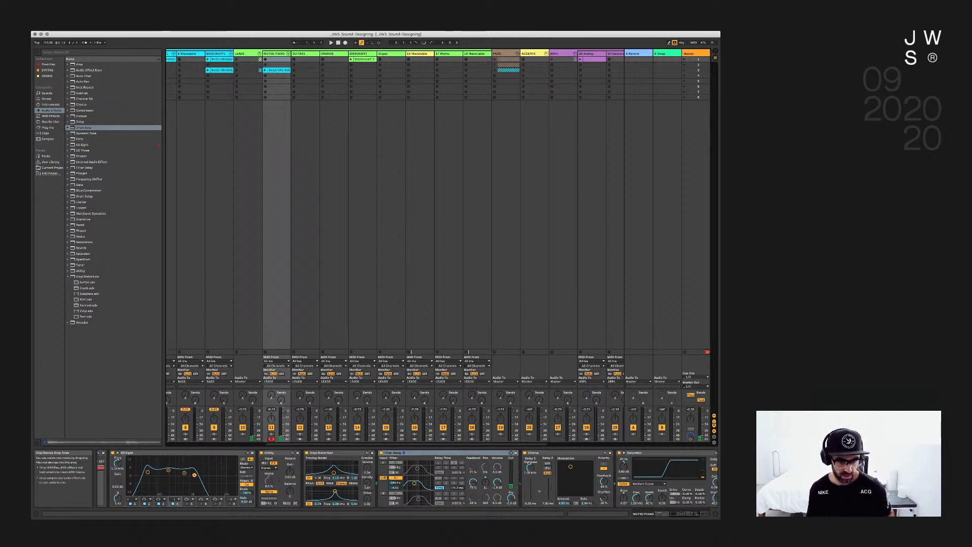
Collapse the DRUMS, LEADS and BASS track groups in the Session View
{"action": "scroll", "coordinate": [438, 244], "scroll_direction": "left", "scroll_amount": 5}
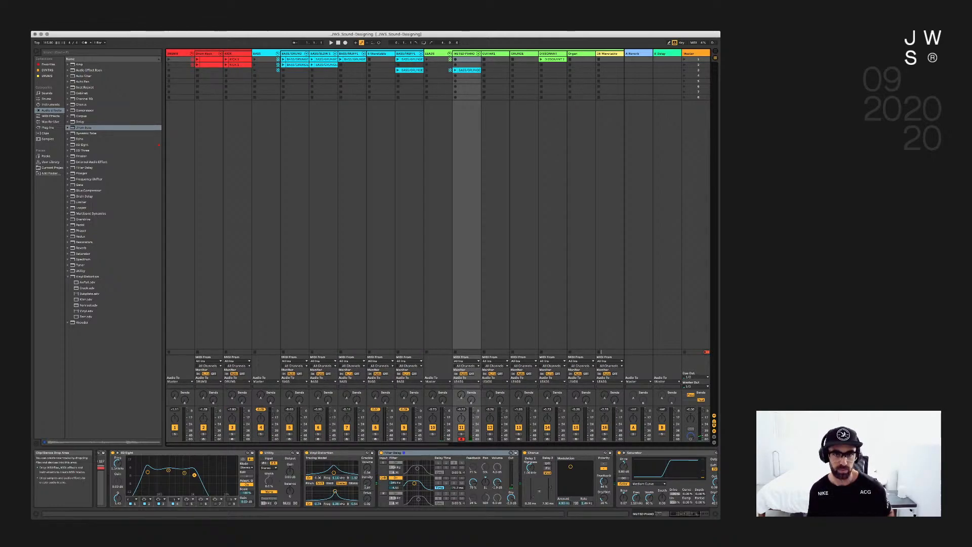
{"action": "scroll", "coordinate": [438, 243], "scroll_direction": "right", "scroll_amount": 3}
{"action": "scroll", "coordinate": [438, 243], "scroll_direction": "left", "scroll_amount": 3}
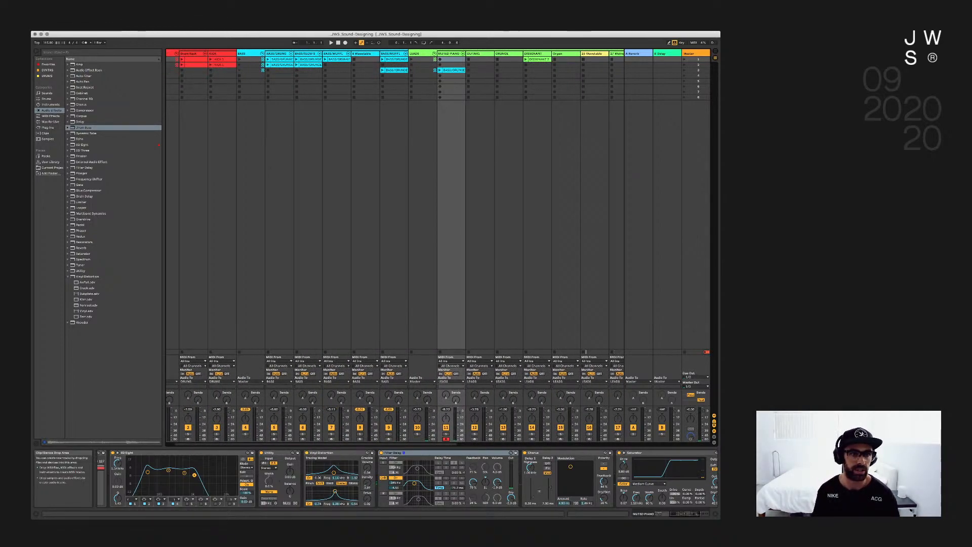
{"action": "left_click", "coordinate": [191, 54]}
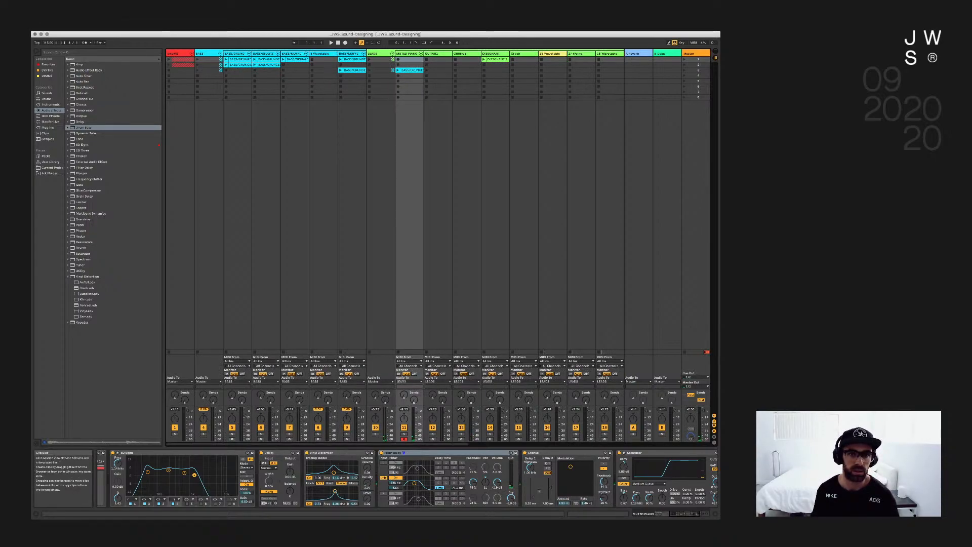
{"action": "left_click", "coordinate": [392, 53]}
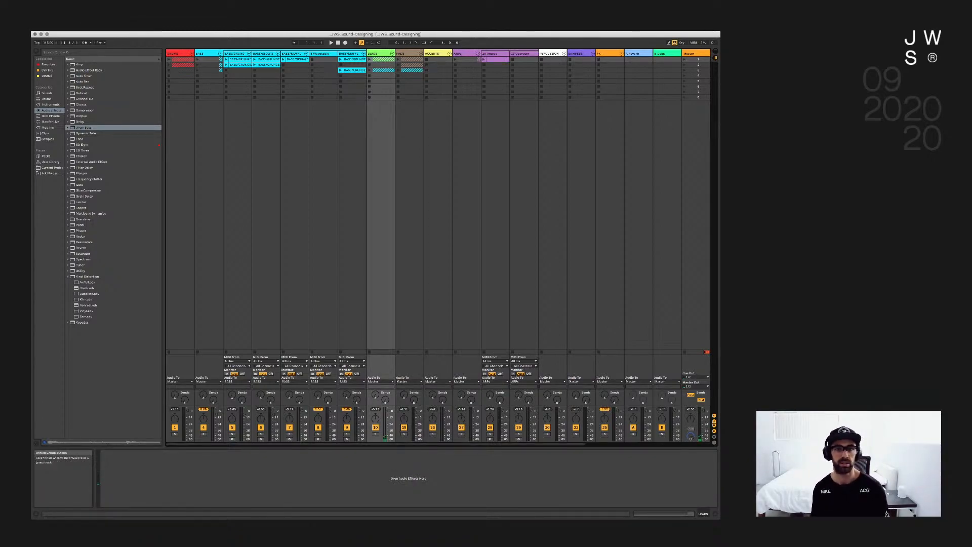
{"action": "left_click", "coordinate": [220, 53]}
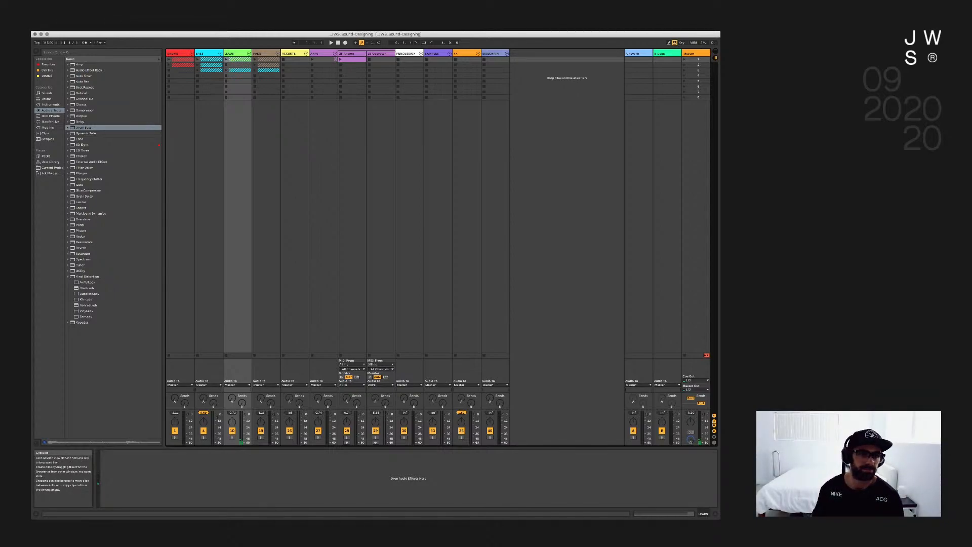
Expand the LEADS group and select the MUTED PIANO track to show its devices
{"action": "left_click", "coordinate": [248, 53]}
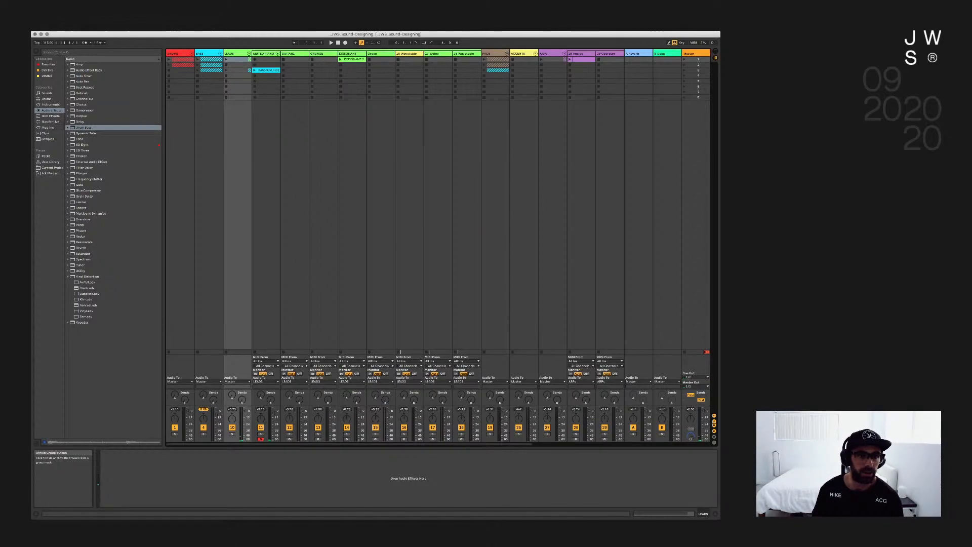
{"action": "left_click", "coordinate": [264, 53]}
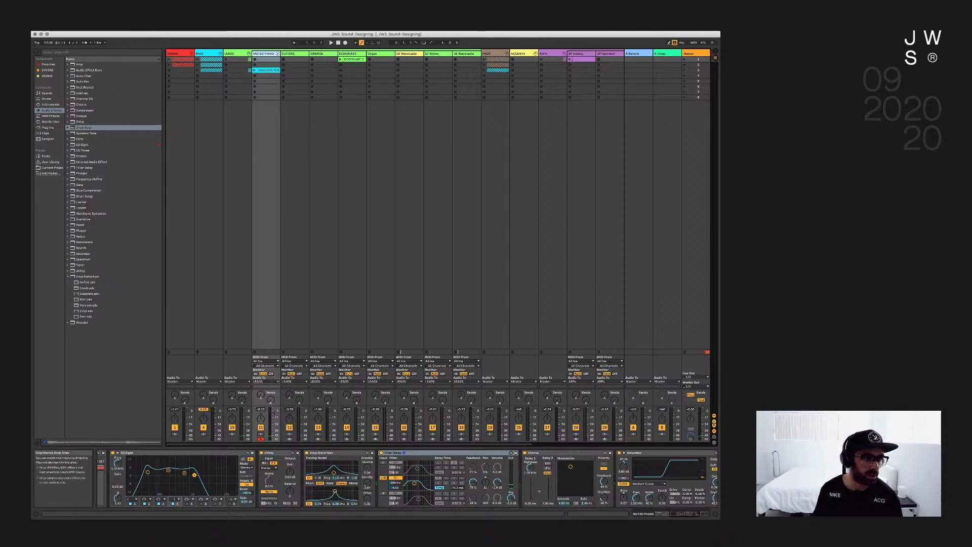
Look through the synths folder in the User Library and collapse it again
{"action": "left_click", "coordinate": [51, 162]}
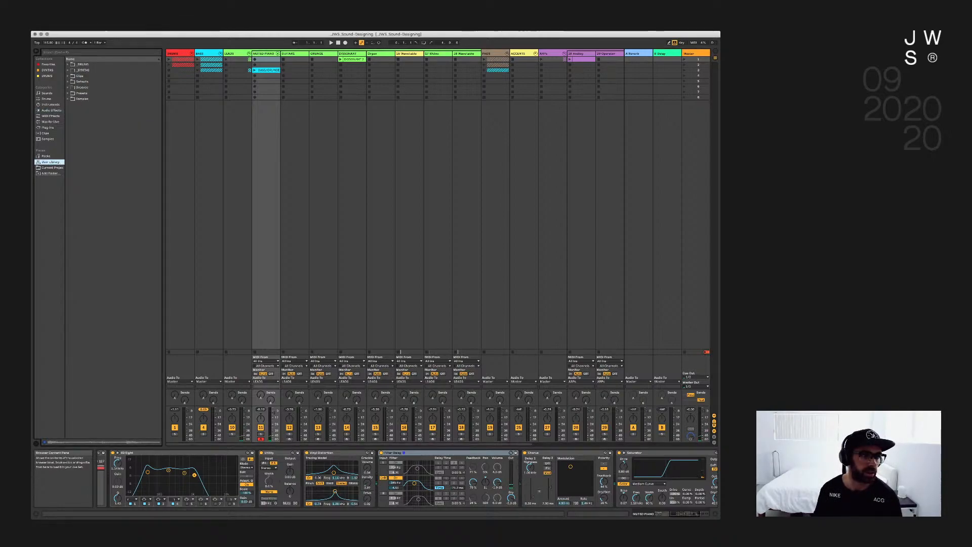
{"action": "left_click", "coordinate": [68, 64]}
{"action": "left_click", "coordinate": [68, 70]}
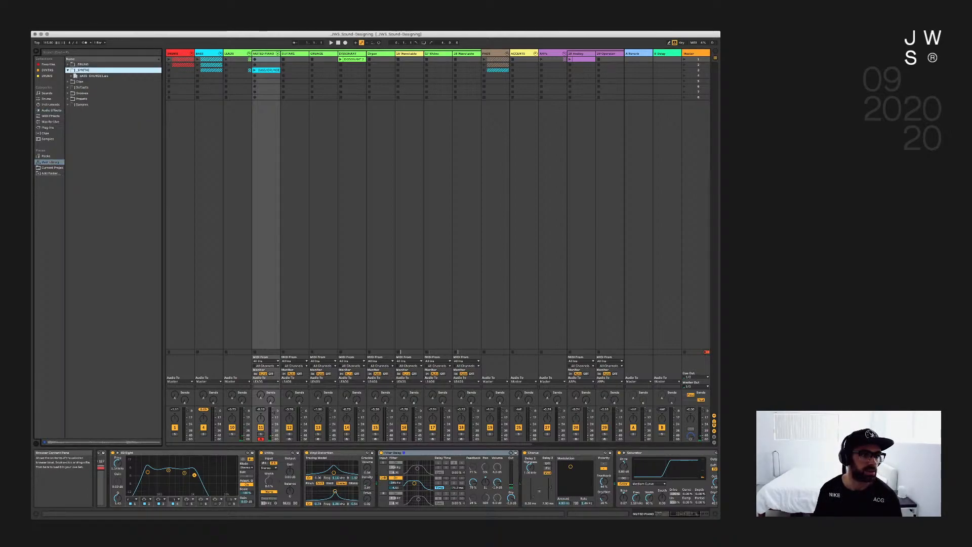
{"action": "left_click", "coordinate": [93, 76]}
{"action": "key", "text": "Left"}
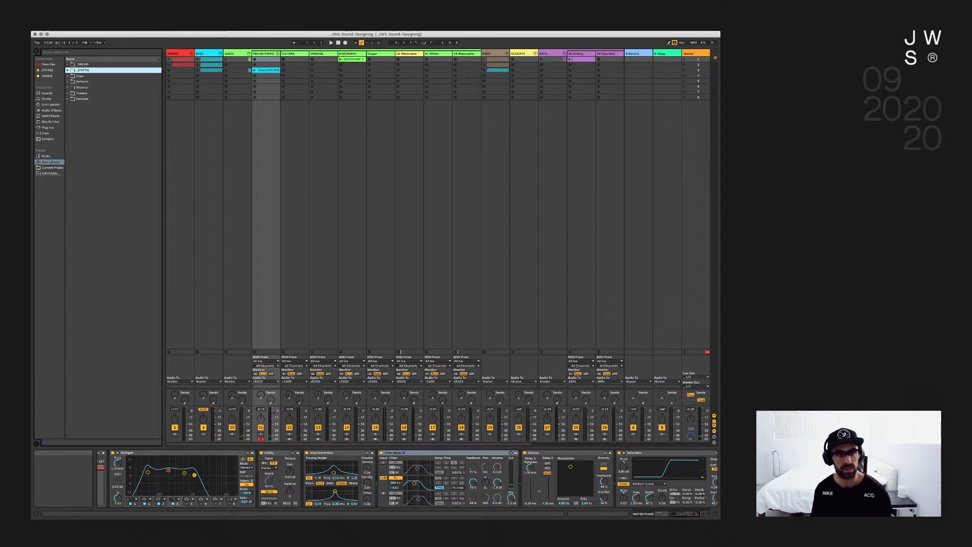
{"action": "left_click", "coordinate": [263, 53]}
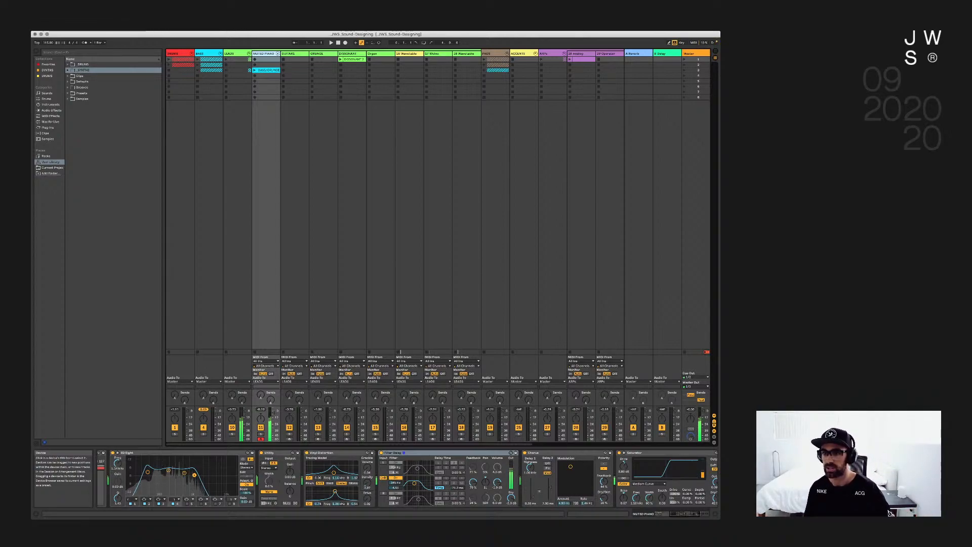
{"action": "key", "text": "super+Tab"}
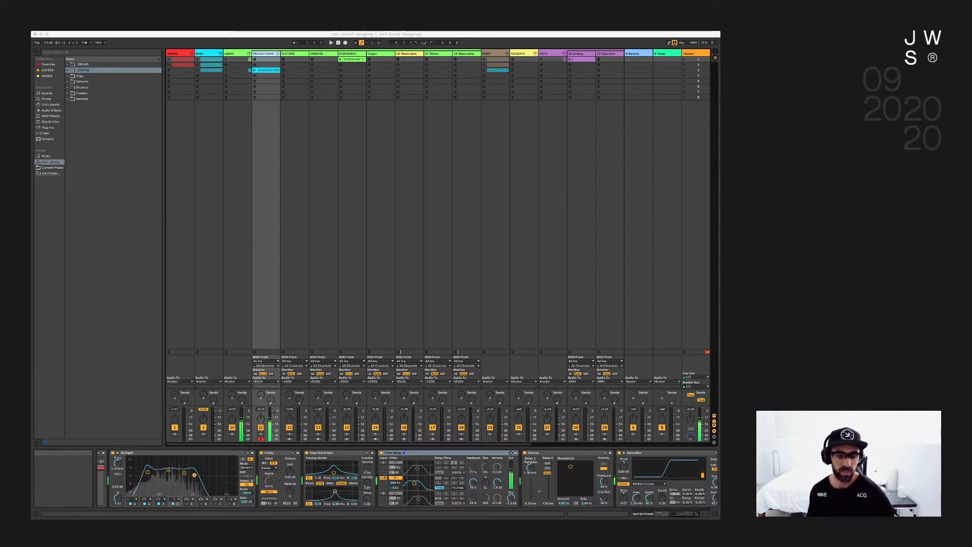
{"action": "key", "text": "super+Tab"}
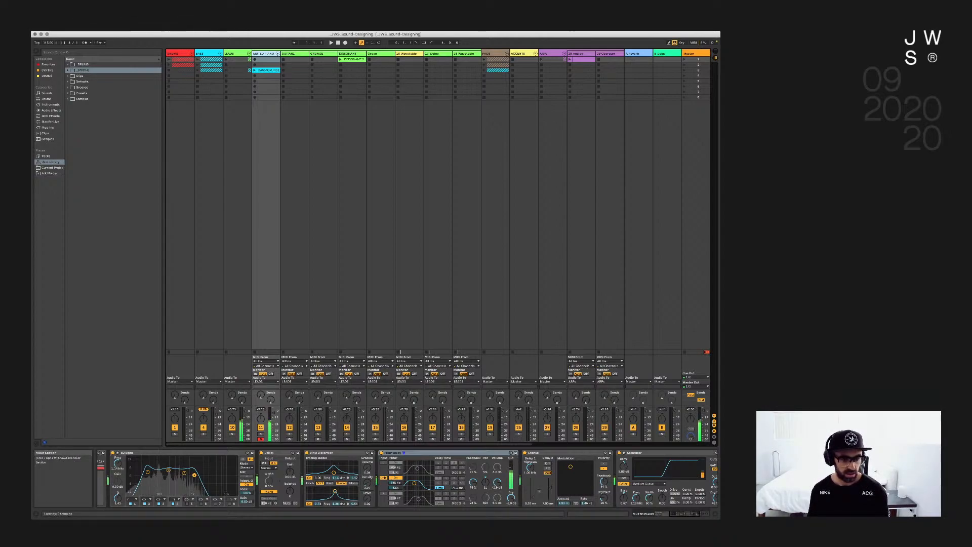
Review the MUTED PIANO track's device chain, from its effects back to the instrument rack
{"action": "scroll", "coordinate": [273, 479], "scroll_direction": "left", "scroll_amount": 4}
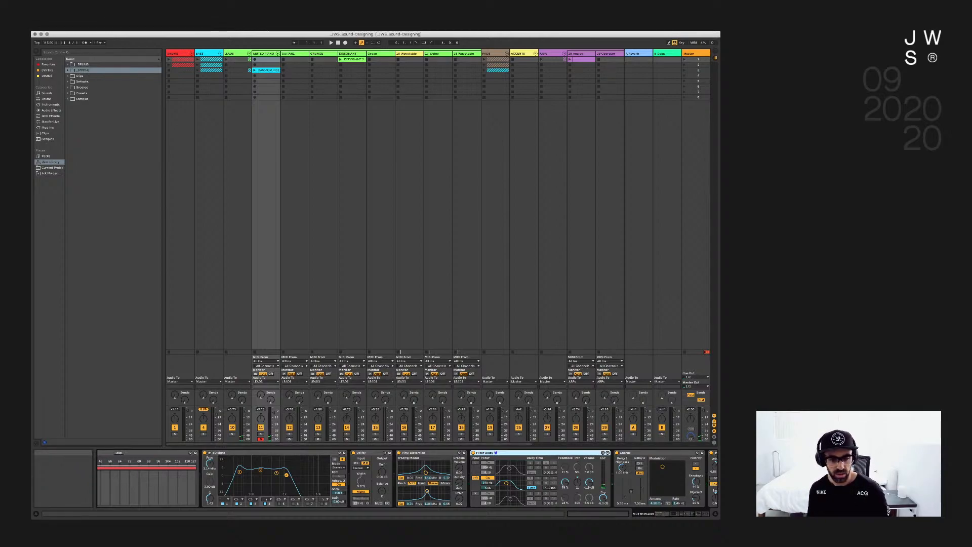
{"action": "scroll", "coordinate": [375, 479], "scroll_direction": "right", "scroll_amount": 5}
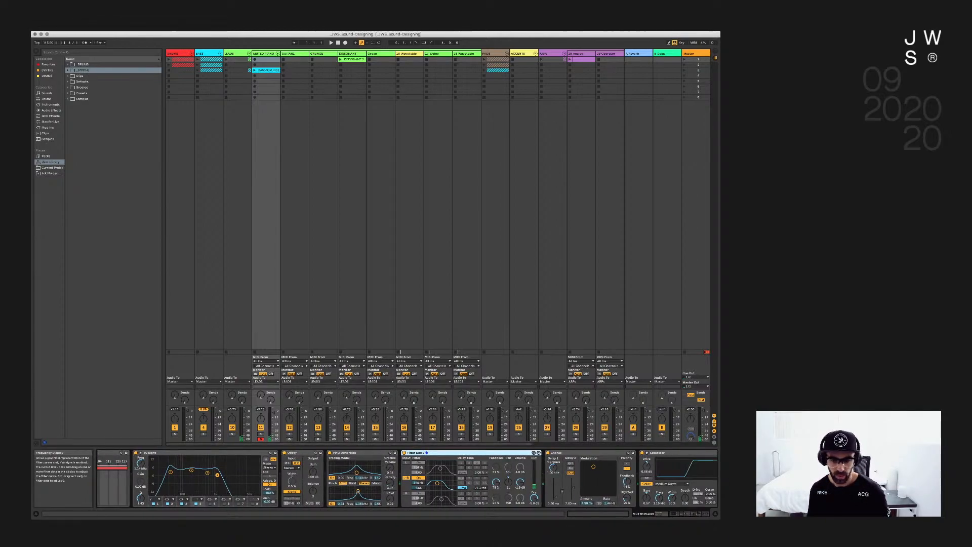
{"action": "scroll", "coordinate": [374, 478], "scroll_direction": "right", "scroll_amount": 6}
{"action": "scroll", "coordinate": [408, 478], "scroll_direction": "left", "scroll_amount": 8}
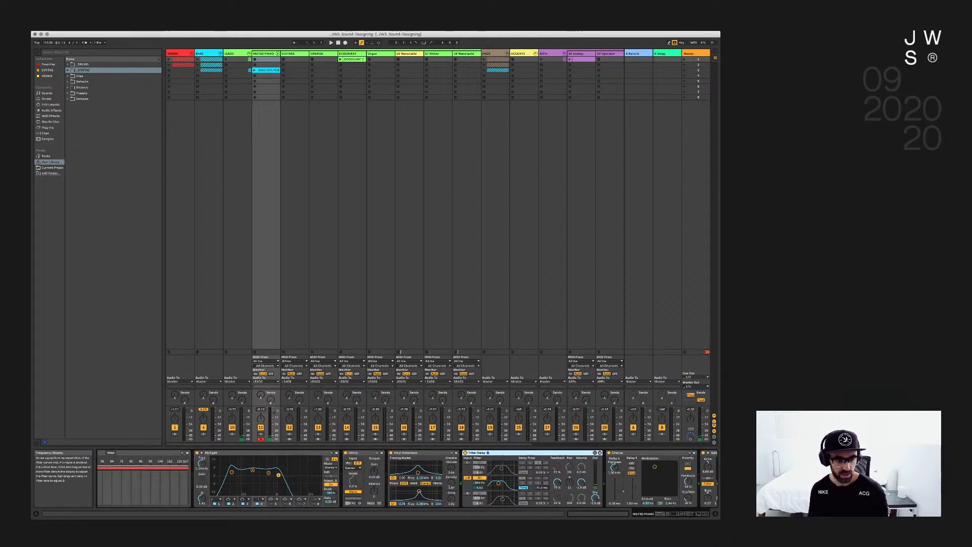
{"action": "scroll", "coordinate": [263, 479], "scroll_direction": "left", "scroll_amount": 6}
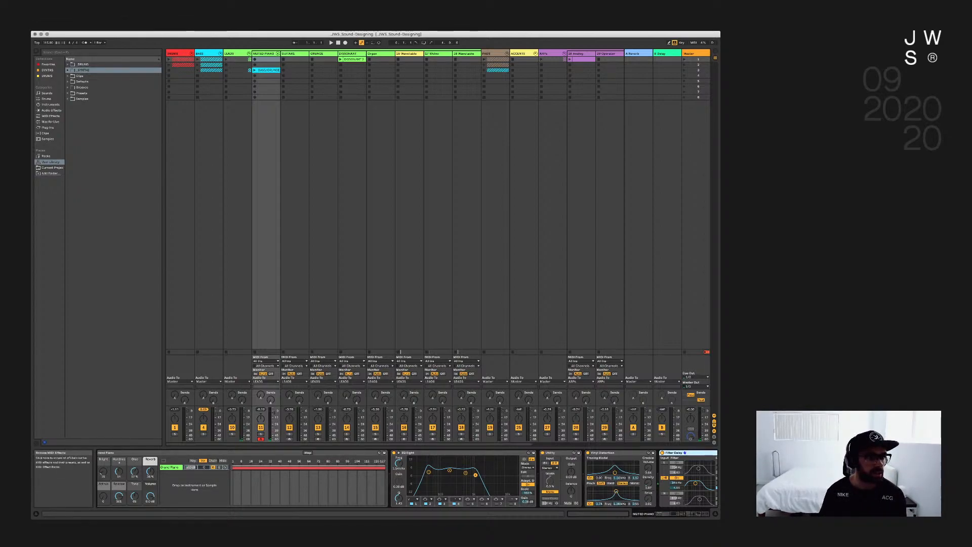
Find the Cassette plug-in in the Wavesfactory folder and insert it before EQ Eight on the MUTED PIANO track
{"action": "left_click", "coordinate": [50, 110]}
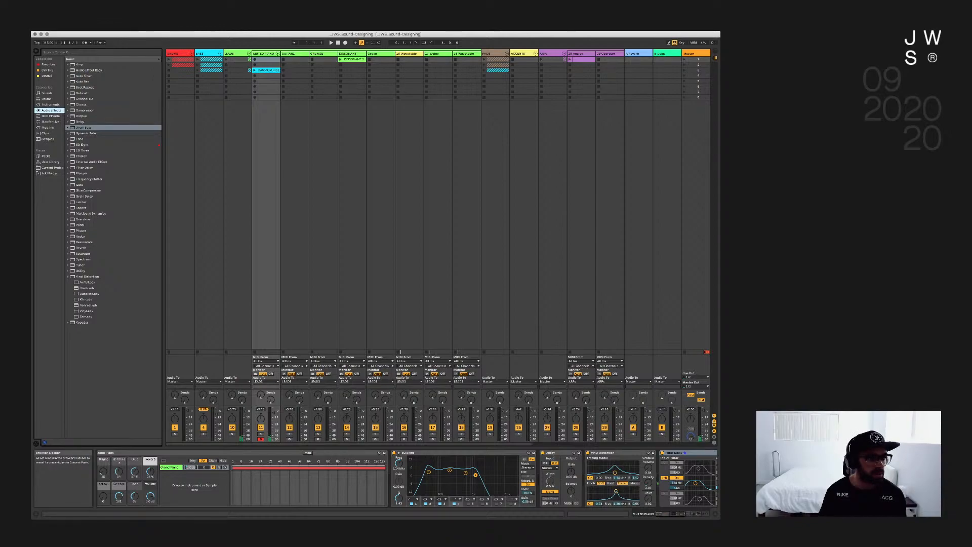
{"action": "left_click", "coordinate": [46, 156]}
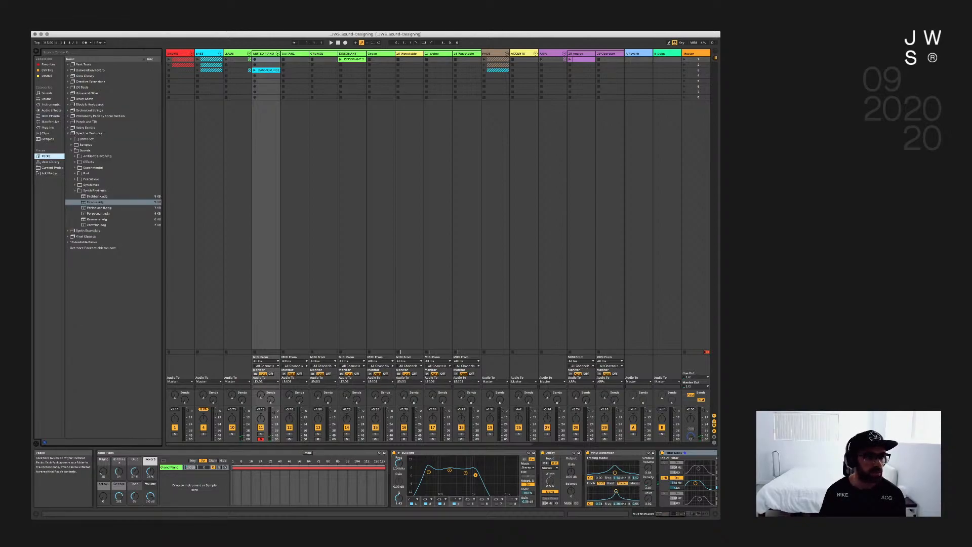
{"action": "left_click", "coordinate": [68, 133]}
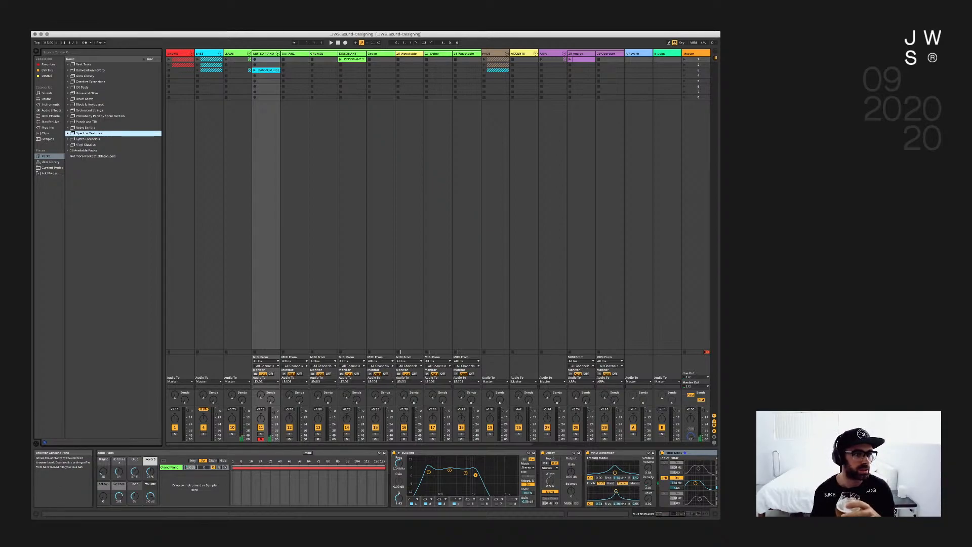
{"action": "left_click", "coordinate": [47, 128]}
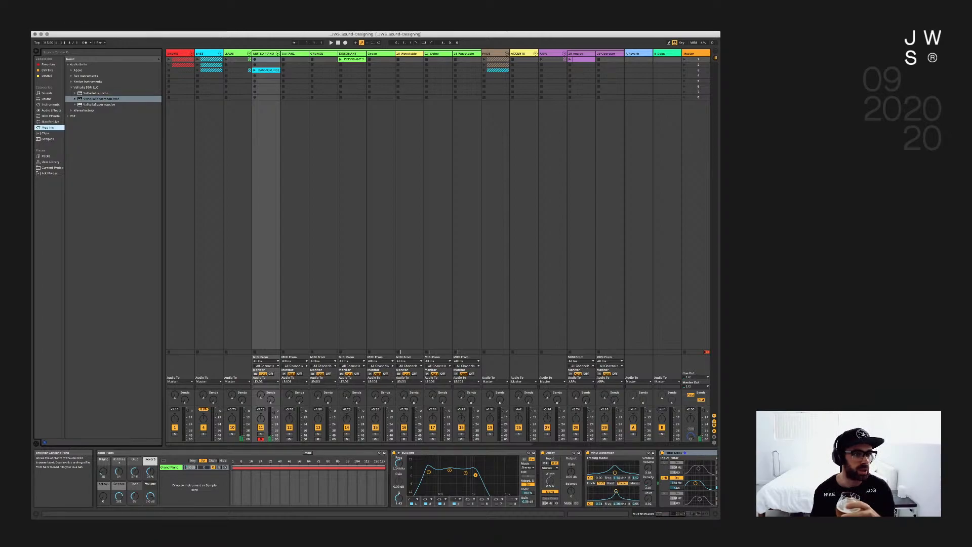
{"action": "left_click", "coordinate": [81, 110]}
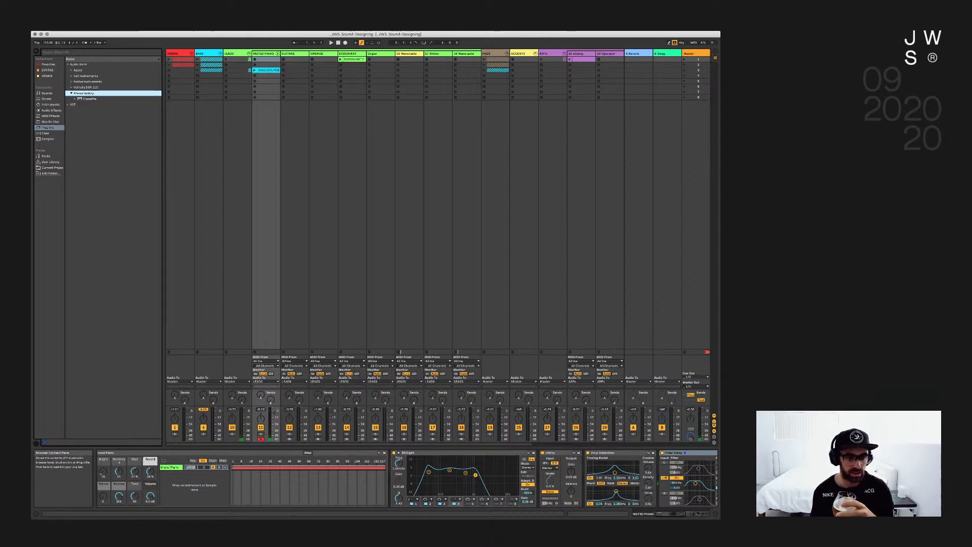
{"action": "left_click", "coordinate": [90, 99]}
{"action": "mouse_move", "coordinate": [90, 99]}
{"action": "left_mouse_down"}
{"action": "mouse_move", "coordinate": [415, 477]}
{"action": "mouse_move", "coordinate": [538, 478]}
{"action": "left_mouse_up"}
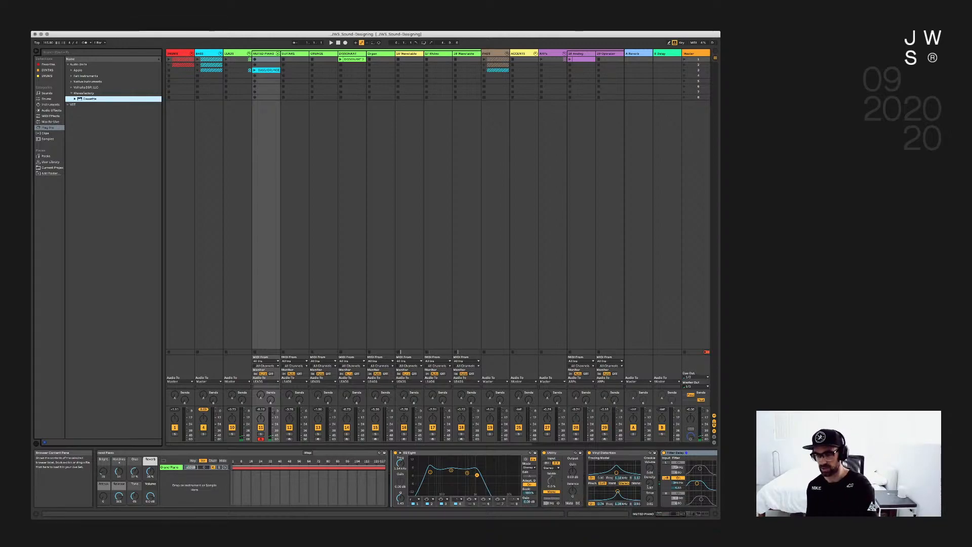
{"action": "left_click_drag", "start_coordinate": [89, 99], "coordinate": [391, 479]}
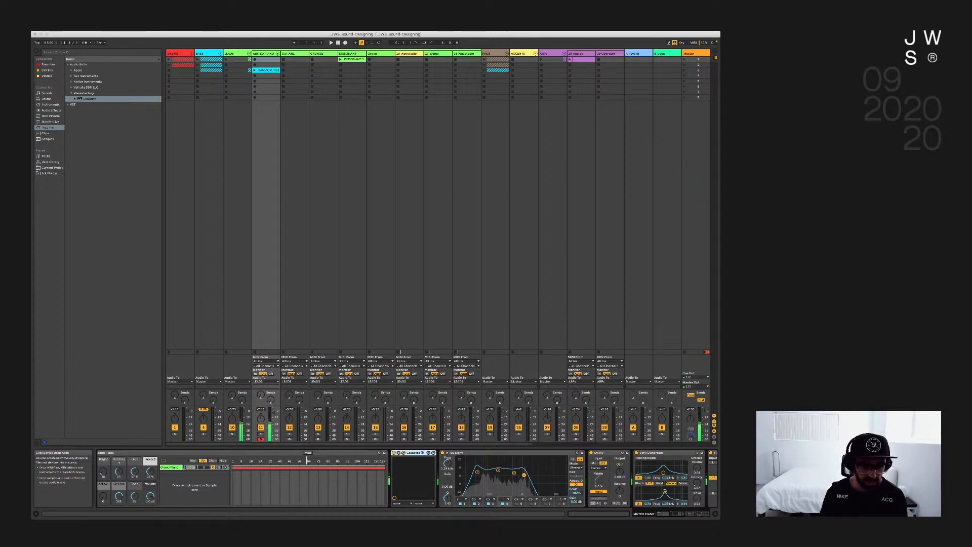
Adjust the MUTED PIANO track's volume and reposition the XY point of the Cassette plug-in
{"action": "left_click_drag", "start_coordinate": [274, 413], "coordinate": [274, 420]}
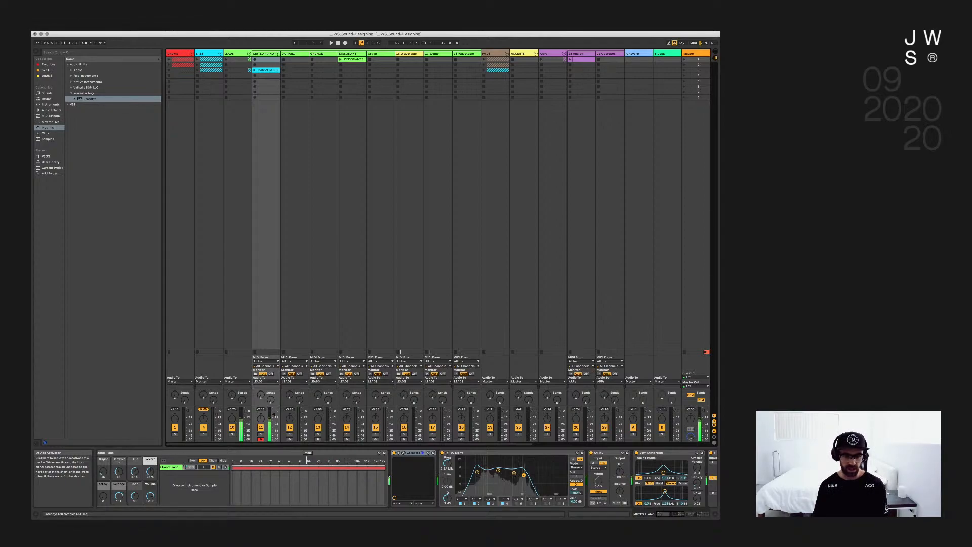
{"action": "left_click", "coordinate": [411, 491]}
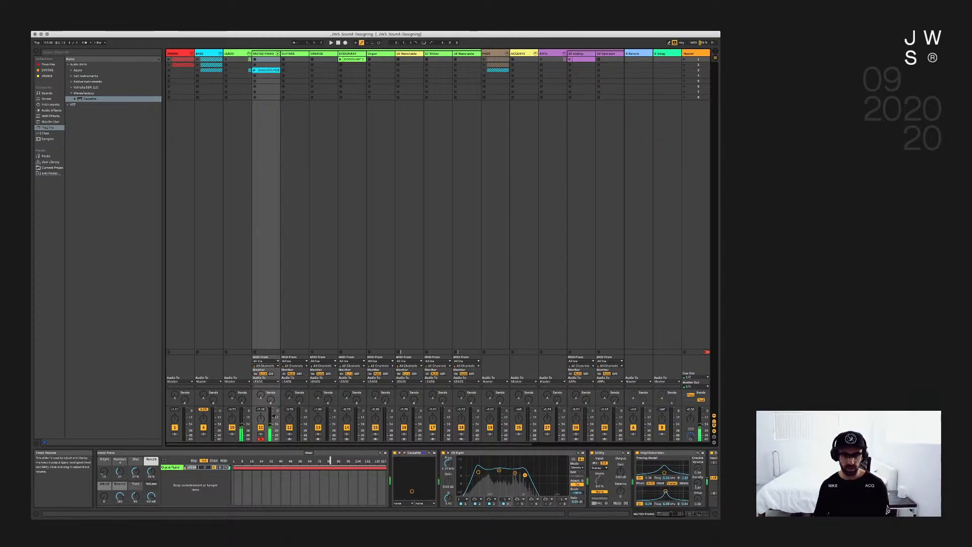
Delete the Cassette plug-in from the MUTED PIANO track
{"action": "left_click", "coordinate": [414, 452]}
{"action": "key", "text": "Delete"}
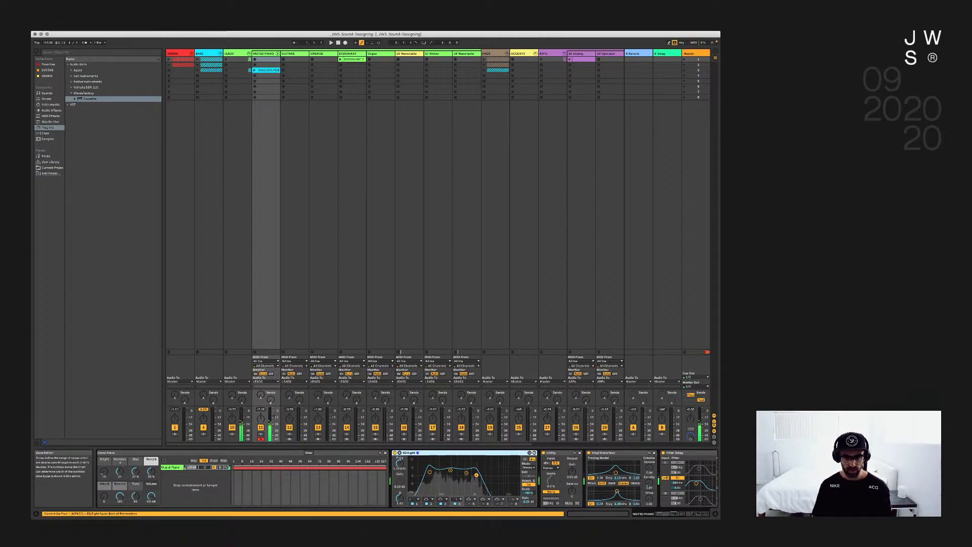
Examine the remaining effects in the MUTED PIANO chain, with the Filter Delay device selected
{"action": "scroll", "coordinate": [431, 479], "scroll_direction": "right", "scroll_amount": 3}
{"action": "scroll", "coordinate": [430, 479], "scroll_direction": "right", "scroll_amount": 10}
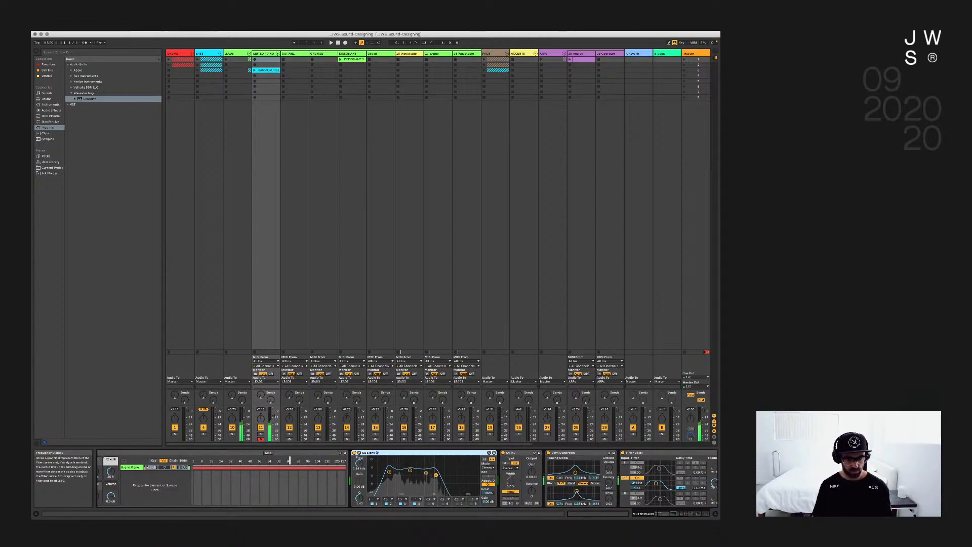
{"action": "scroll", "coordinate": [430, 478], "scroll_direction": "right", "scroll_amount": 3}
{"action": "left_click", "coordinate": [460, 453]}
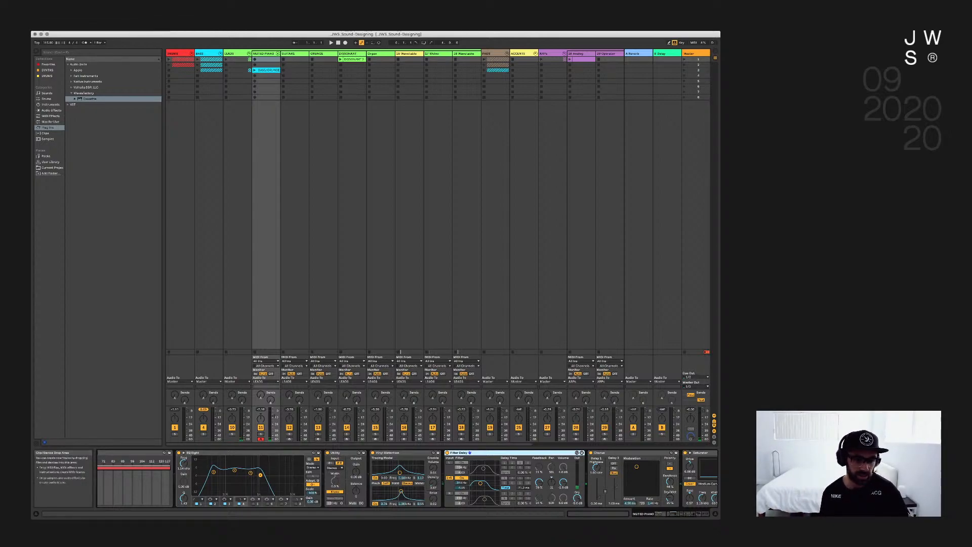
{"action": "scroll", "coordinate": [395, 223], "scroll_direction": "right", "scroll_amount": 3}
{"action": "scroll", "coordinate": [395, 223], "scroll_direction": "left", "scroll_amount": 3}
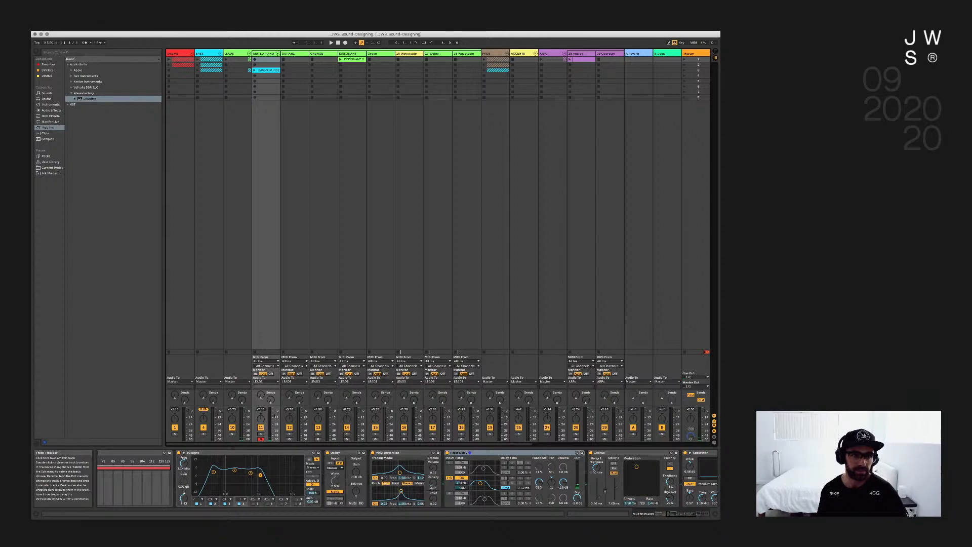
Expand the BASS group and arm its BASS/SLOW START track for recording
{"action": "left_click", "coordinate": [220, 53]}
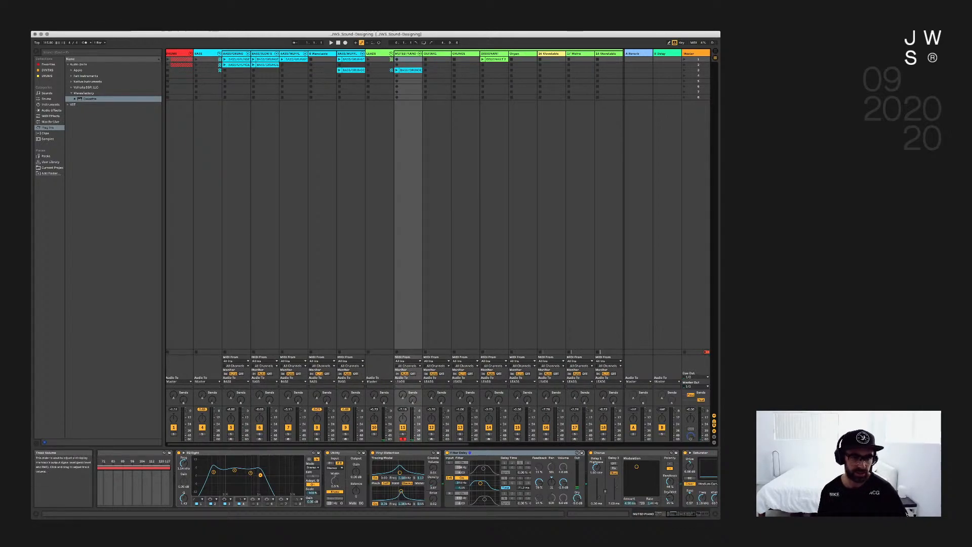
{"action": "left_click", "coordinate": [259, 439]}
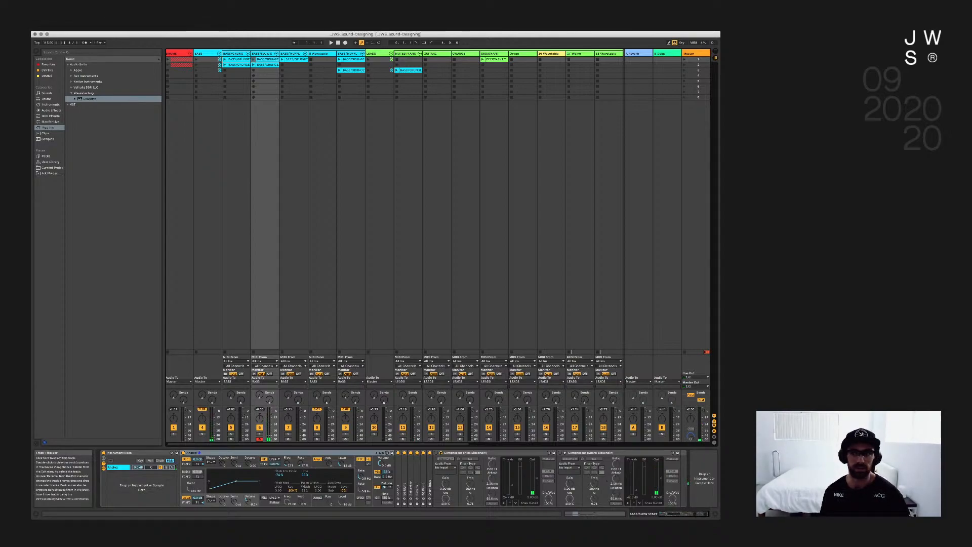
{"action": "key", "text": "super+Tab"}
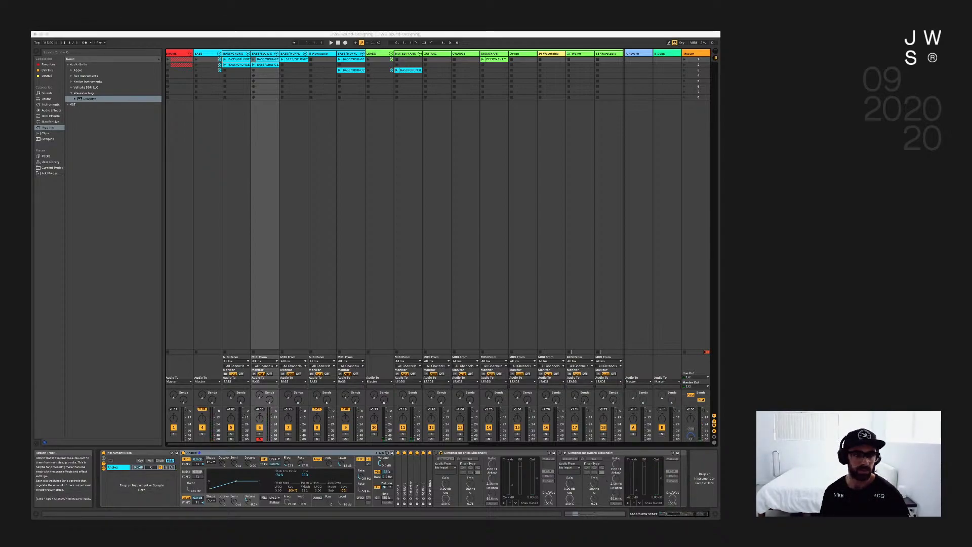
{"action": "key", "text": "super+Tab"}
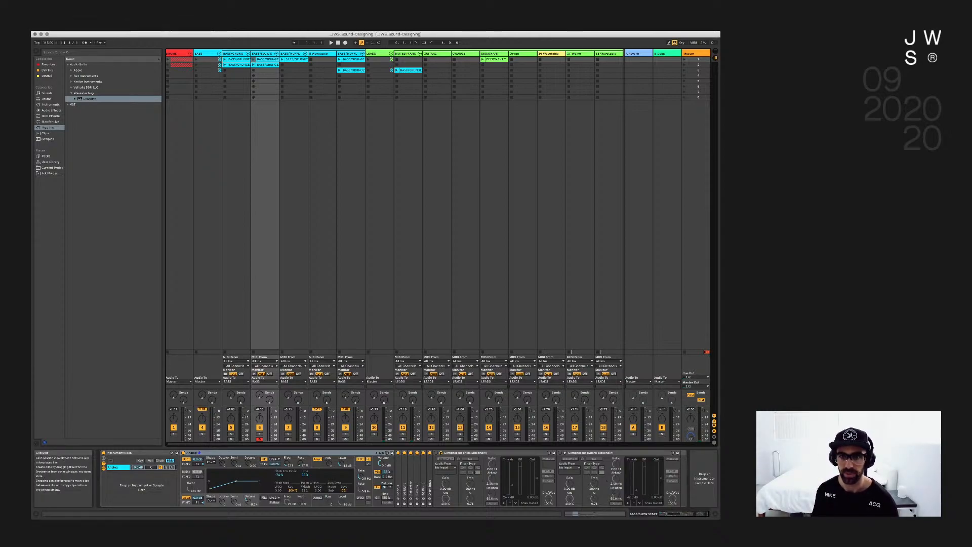
{"action": "scroll", "coordinate": [396, 203], "scroll_direction": "right", "scroll_amount": 2}
{"action": "left_click", "coordinate": [567, 60]}
{"action": "left_click", "coordinate": [560, 439]}
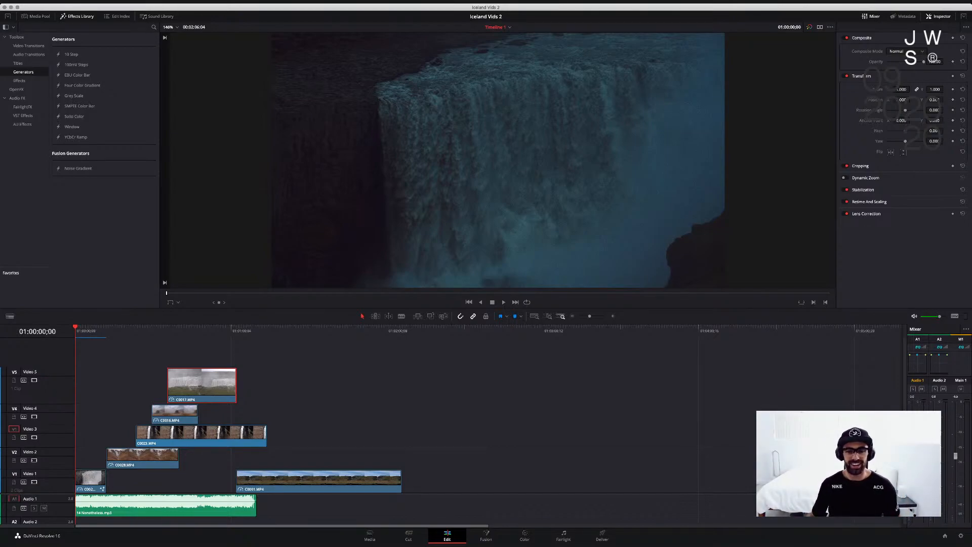
Enlarge the viewer and play the Iceland timeline from its start to review the edit
{"action": "left_click_drag", "start_coordinate": [497, 308], "coordinate": [496, 341]}
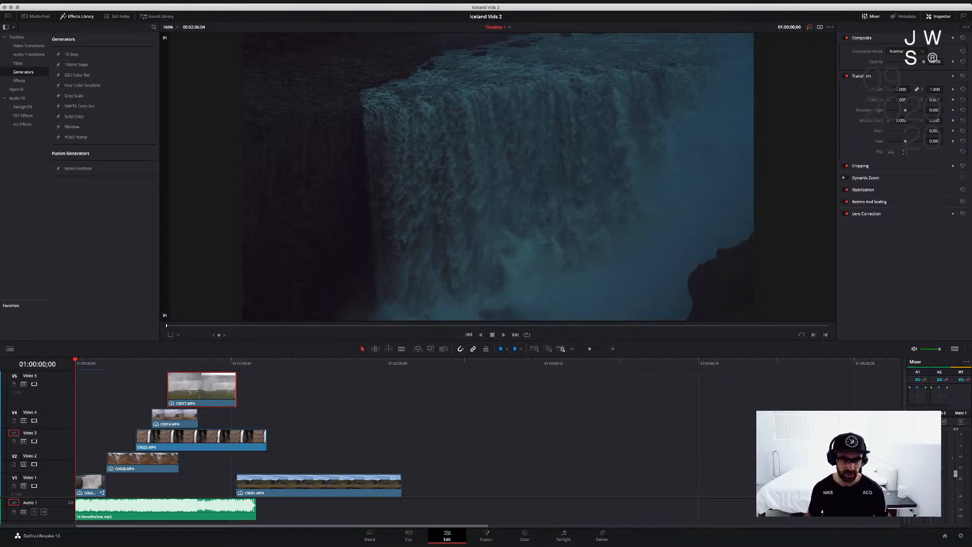
{"action": "key", "text": "space"}
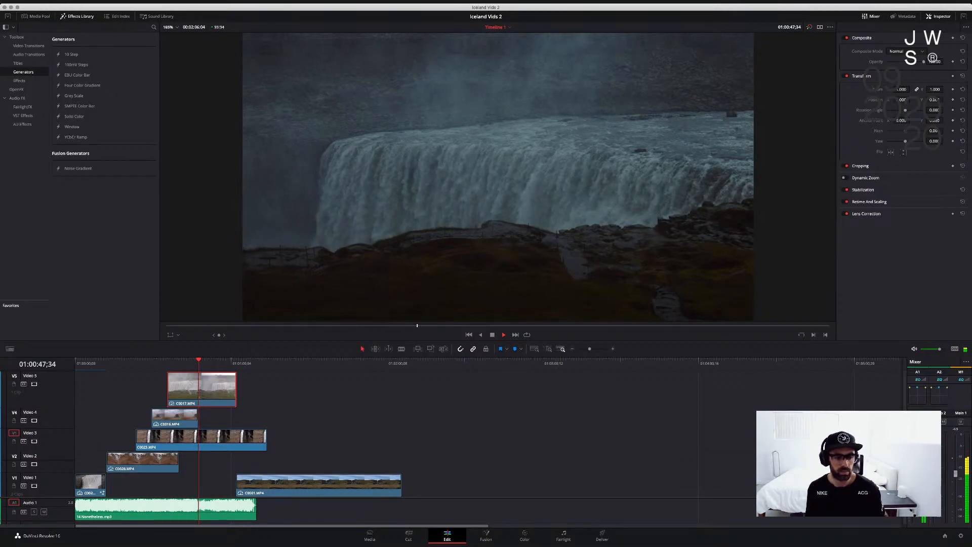
{"action": "key", "text": "space"}
Switch to the Color page with the playhead at 01:01:14;00 on the mountain waterfall shot and show its node graph
{"action": "key", "text": "Home"}
{"action": "mouse_move", "coordinate": [278, 361]}
{"action": "left_mouse_down"}
{"action": "mouse_move", "coordinate": [245, 360]}
{"action": "mouse_move", "coordinate": [267, 360]}
{"action": "left_mouse_up"}
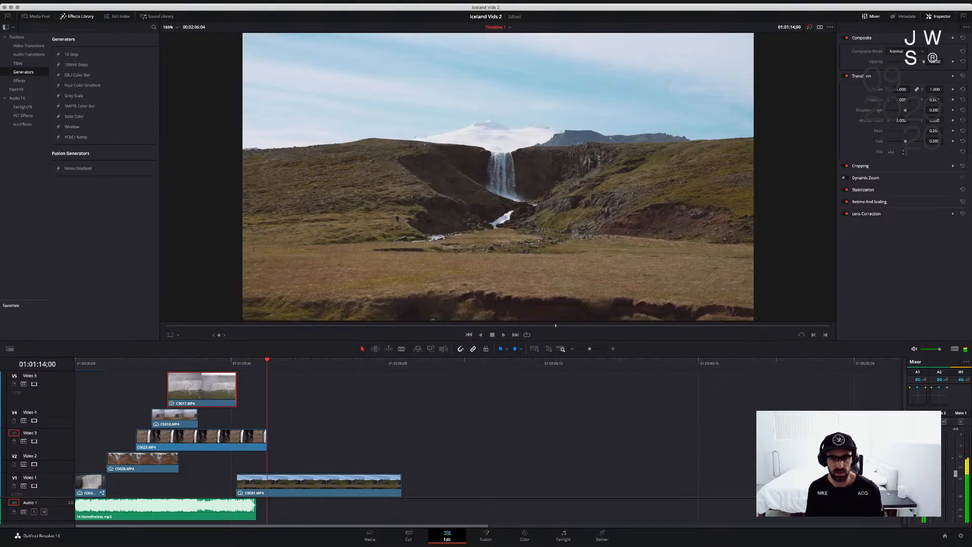
{"action": "key", "text": "space"}
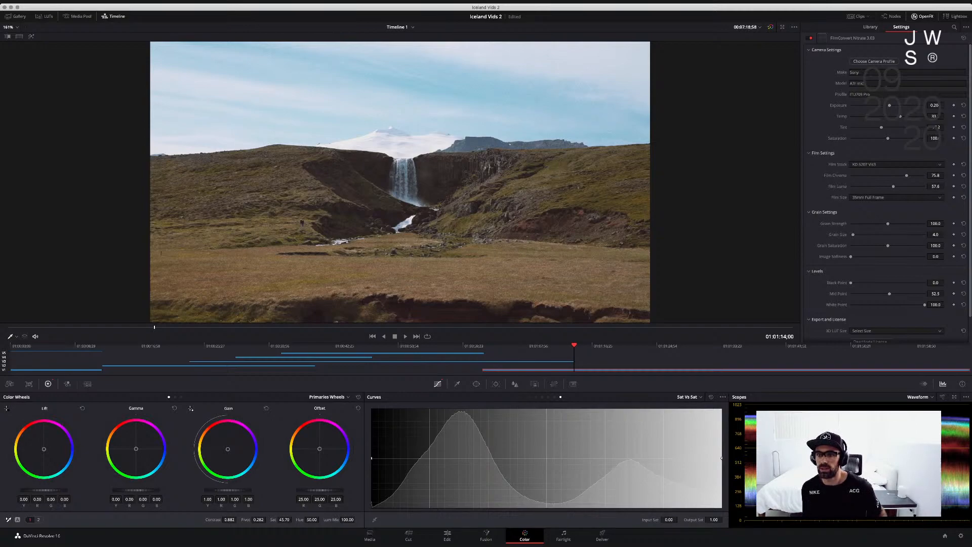
{"action": "left_click", "coordinate": [891, 16]}
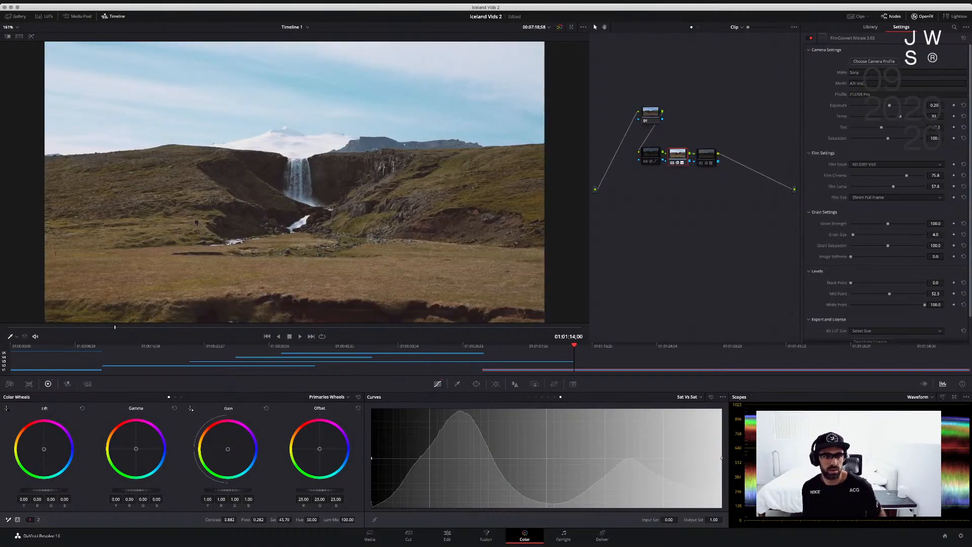
Turn node 03 on and off to compare the mountain waterfall's grade, leaving the node disabled
{"action": "key", "text": "super+z"}
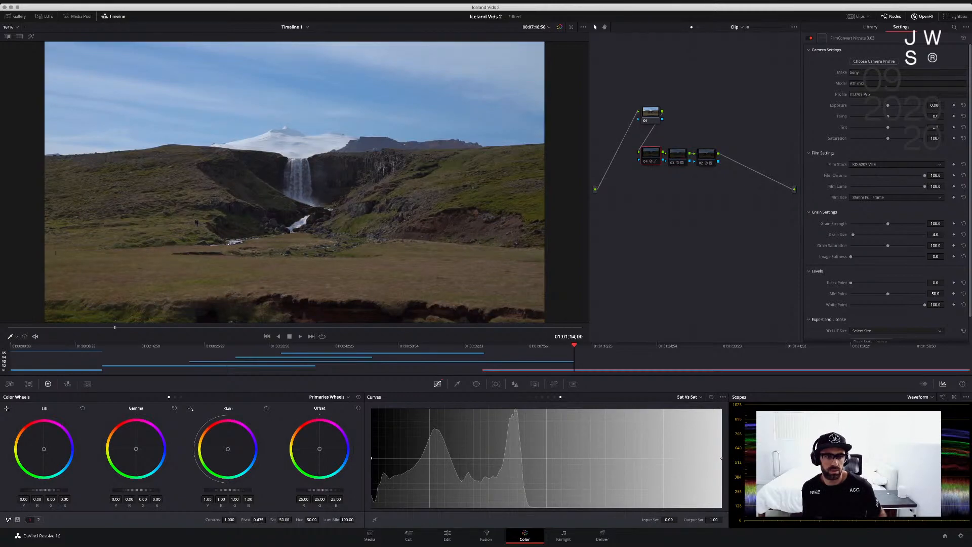
{"action": "key", "text": "super+d"}
{"action": "left_click", "coordinate": [646, 161]}
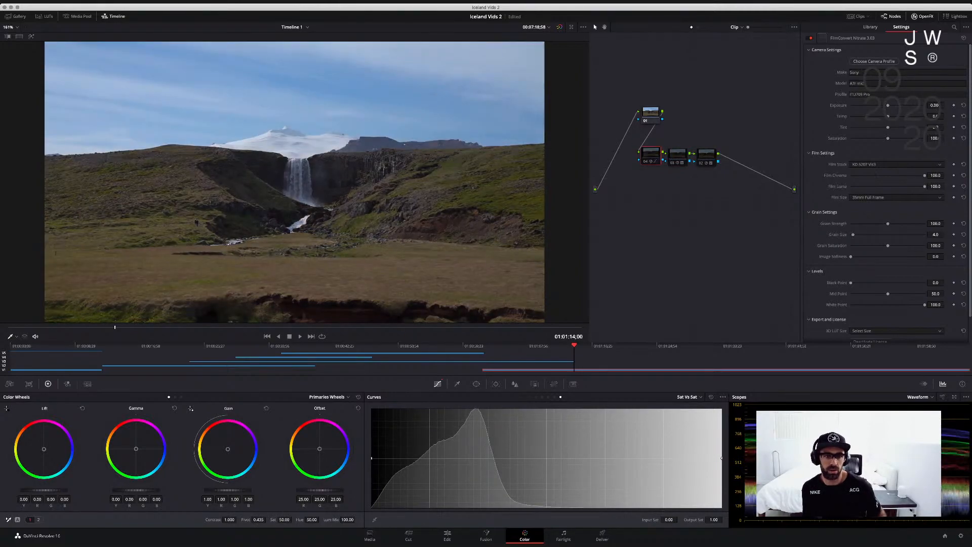
{"action": "left_click", "coordinate": [672, 163]}
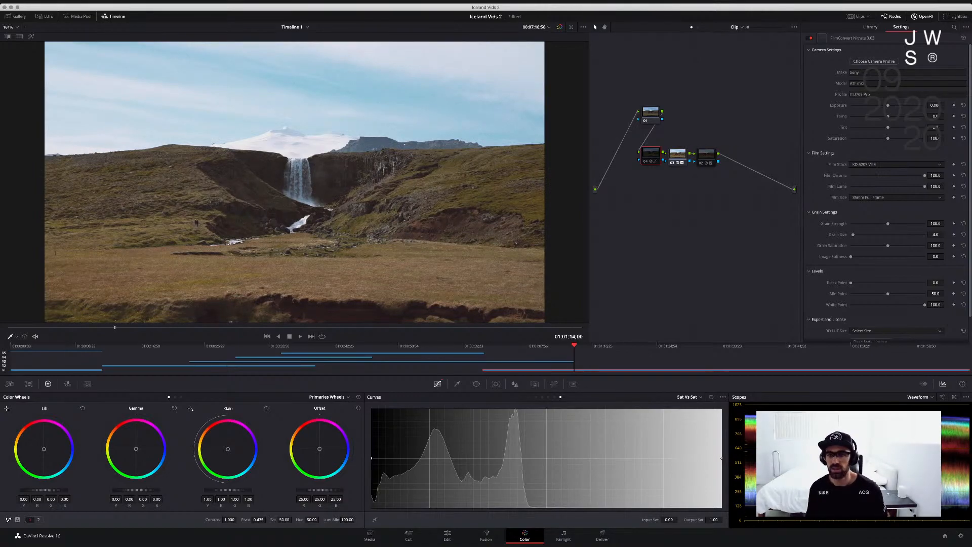
{"action": "left_click", "coordinate": [672, 163]}
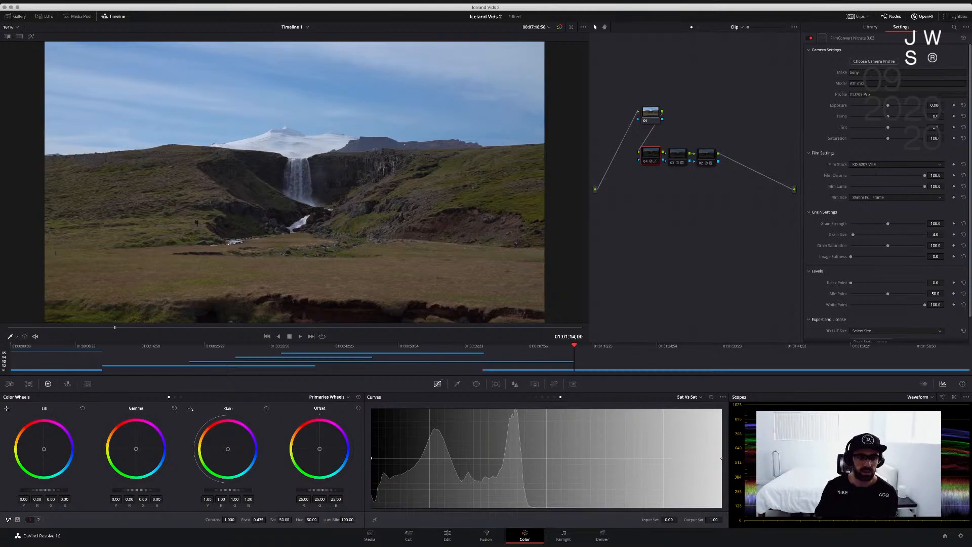
Show the clip thumbnails, advance through the mountain waterfall shot to 01:01:26;41 and turn on Highlight mode
{"action": "left_click", "coordinate": [856, 16]}
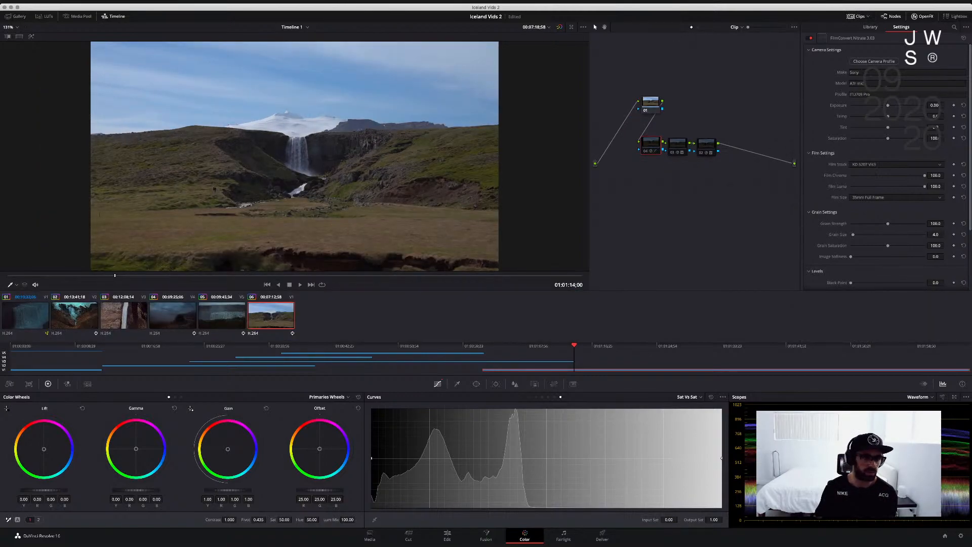
{"action": "key", "text": "j"}
{"action": "key", "text": "j"}
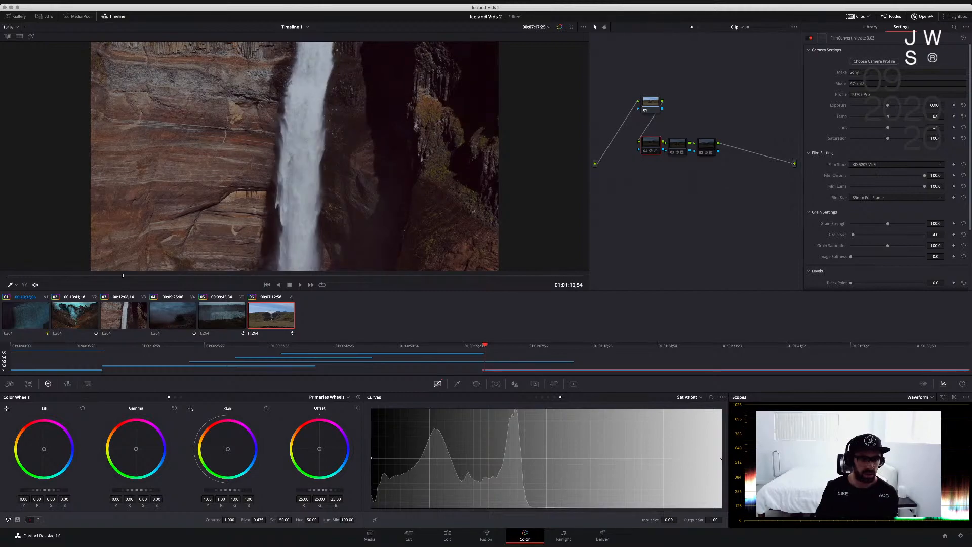
{"action": "left_click_drag", "start_coordinate": [486, 345], "coordinate": [623, 345]}
{"action": "key", "text": "space"}
{"action": "key", "text": "shift+h"}
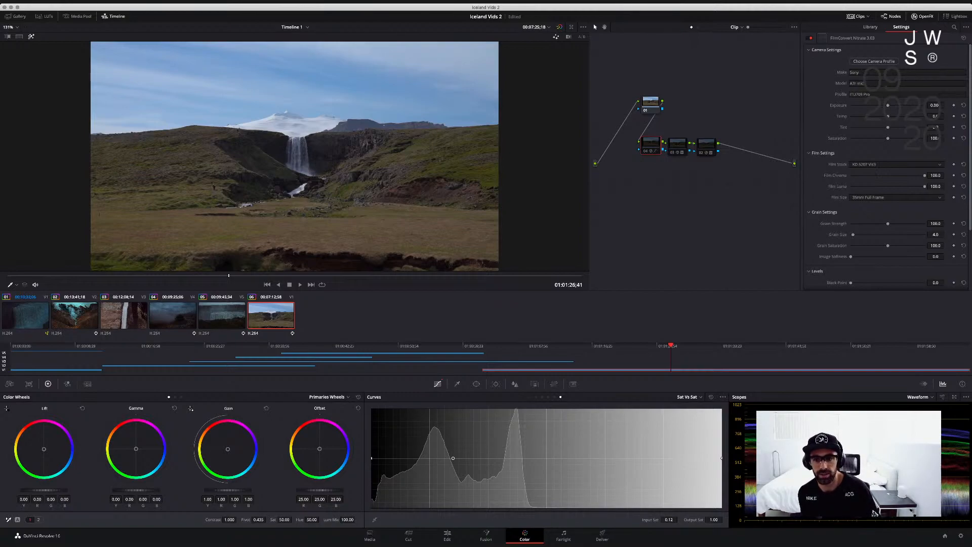
Compare the mountain waterfall shot with and without its FilmConvert node 03
{"action": "left_click", "coordinate": [678, 144]}
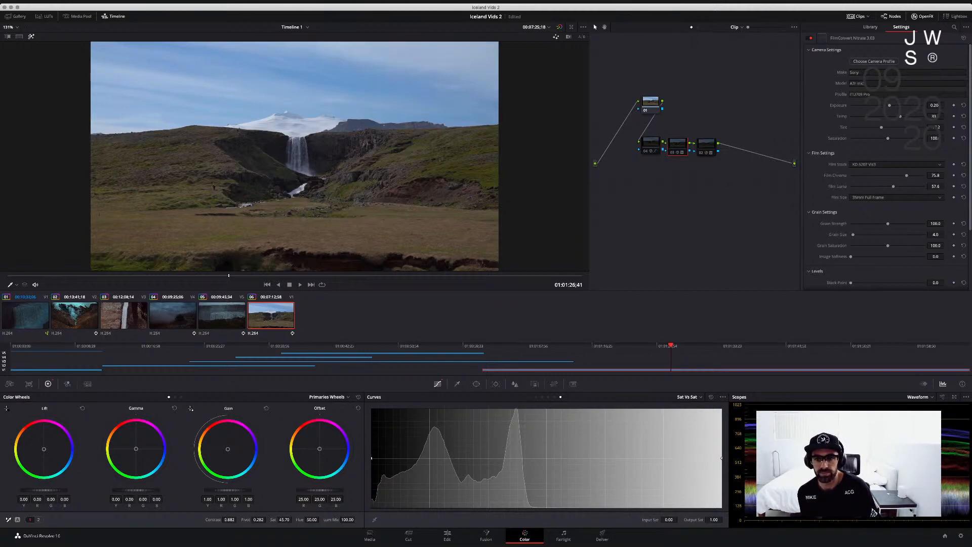
{"action": "key", "text": "super+d"}
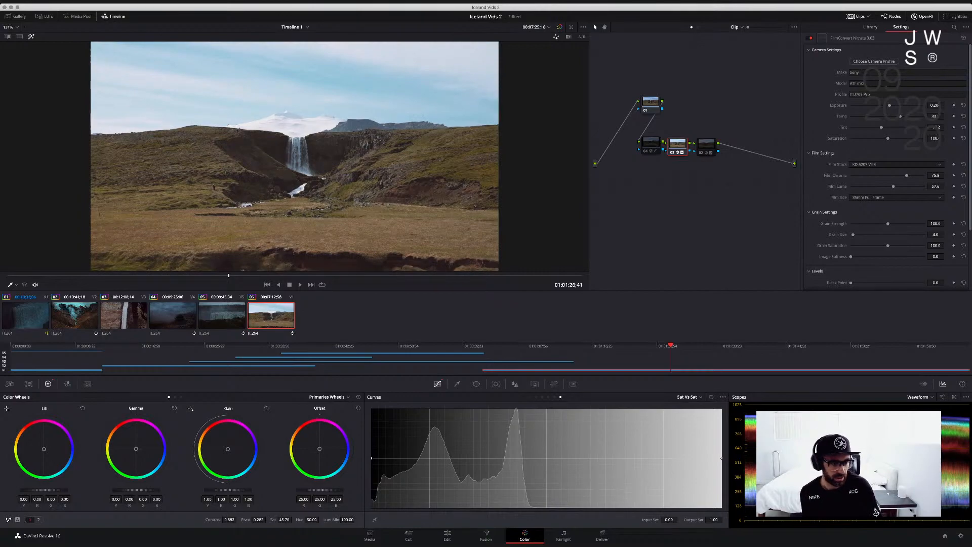
{"action": "key", "text": "super+d"}
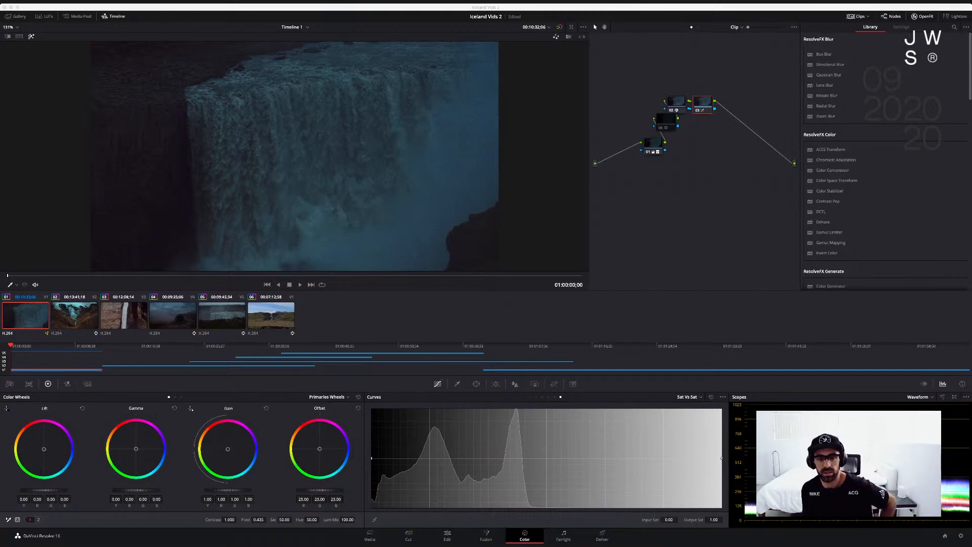
Select node 02 of the first clip and compare the dark waterfall shot with that node off and on
{"action": "left_click", "coordinate": [403, 458]}
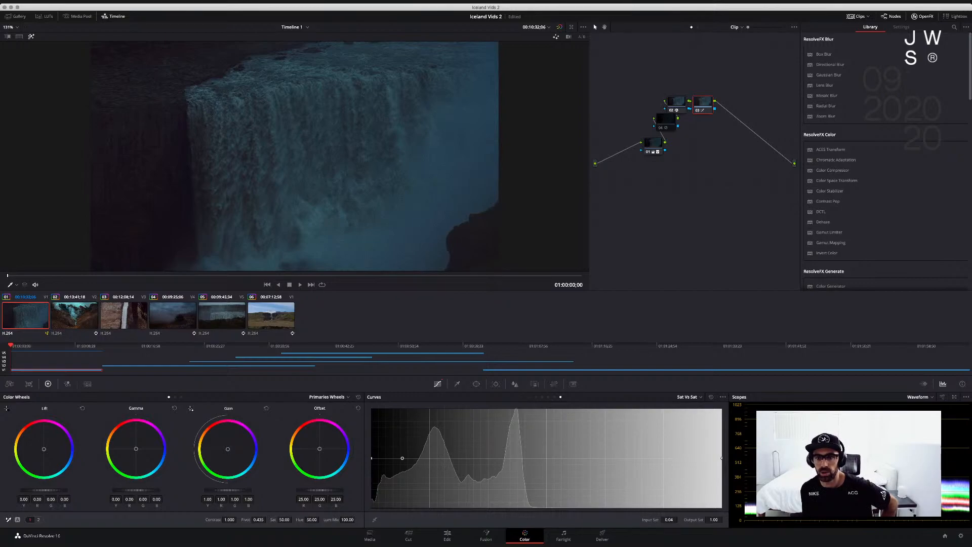
{"action": "left_click", "coordinate": [653, 143]}
{"action": "left_click", "coordinate": [676, 102]}
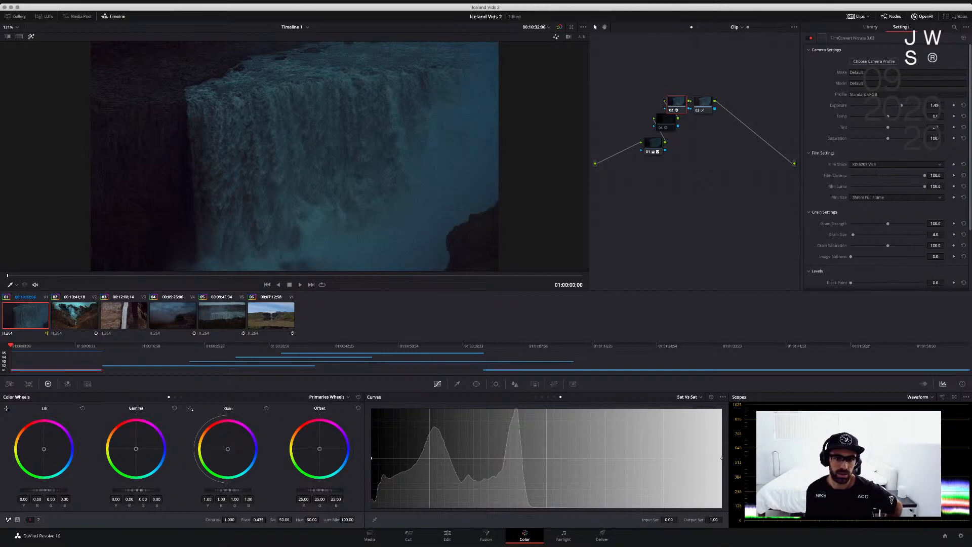
{"action": "key", "text": "ctrl+d"}
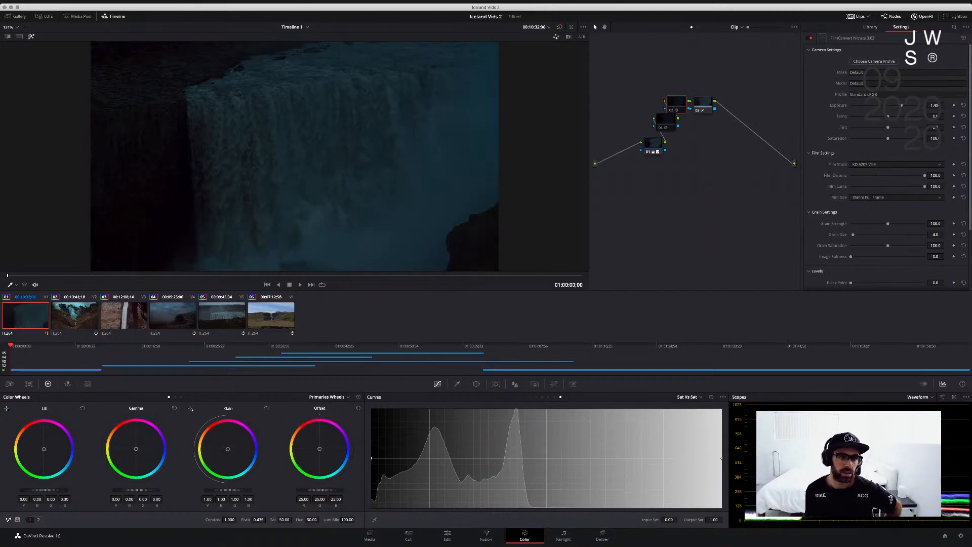
{"action": "key", "text": "ctrl+d"}
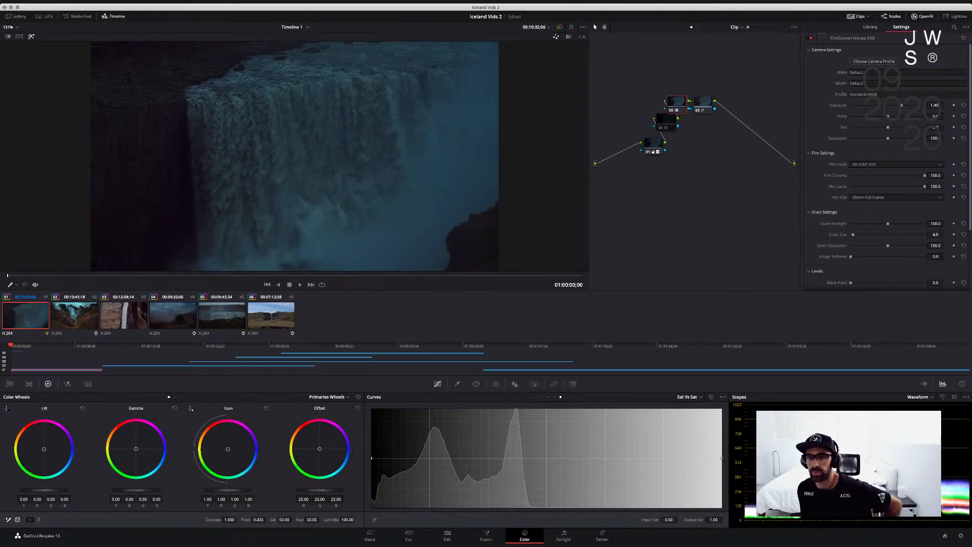
Move nodes 02 and 03 clear of node 04 in the first clip's graph and compare the shot without node 03
{"action": "mouse_move", "coordinate": [703, 102]}
{"action": "left_mouse_down"}
{"action": "mouse_move", "coordinate": [729, 104]}
{"action": "mouse_move", "coordinate": [695, 105]}
{"action": "left_mouse_up"}
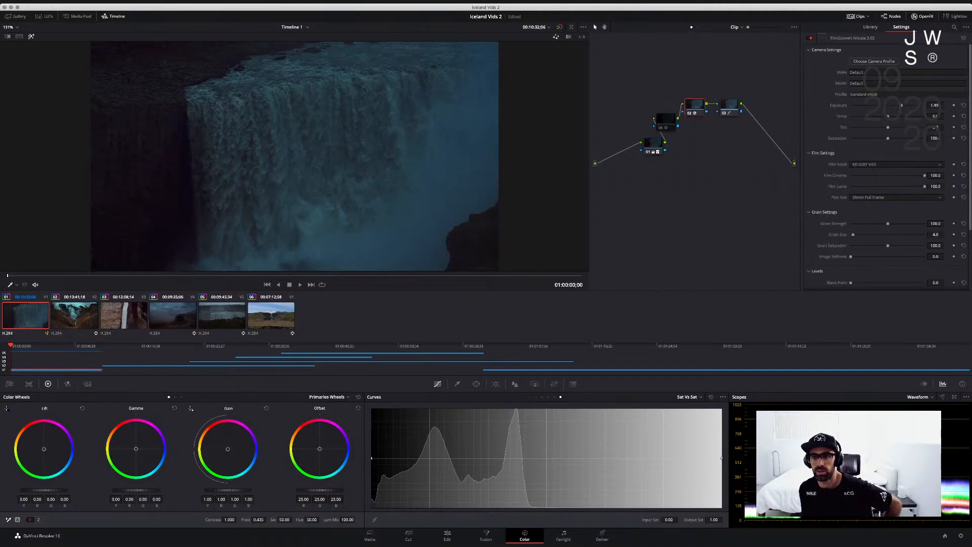
{"action": "left_click", "coordinate": [729, 105]}
{"action": "key", "text": "super+d"}
{"action": "key", "text": "super+d"}
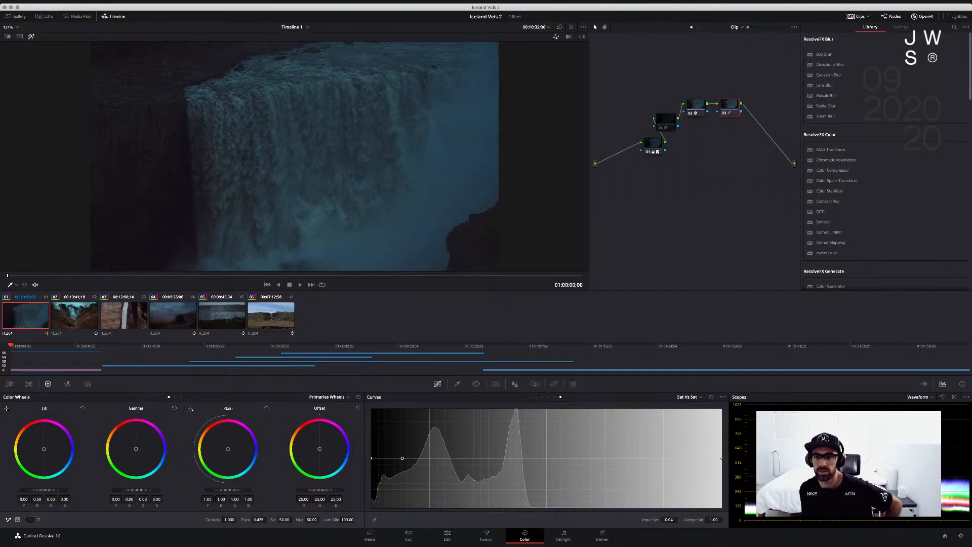
Review the FilmConvert Nitrate settings on the first clip's node 02 and undo the camera profile change
{"action": "left_click", "coordinate": [696, 105]}
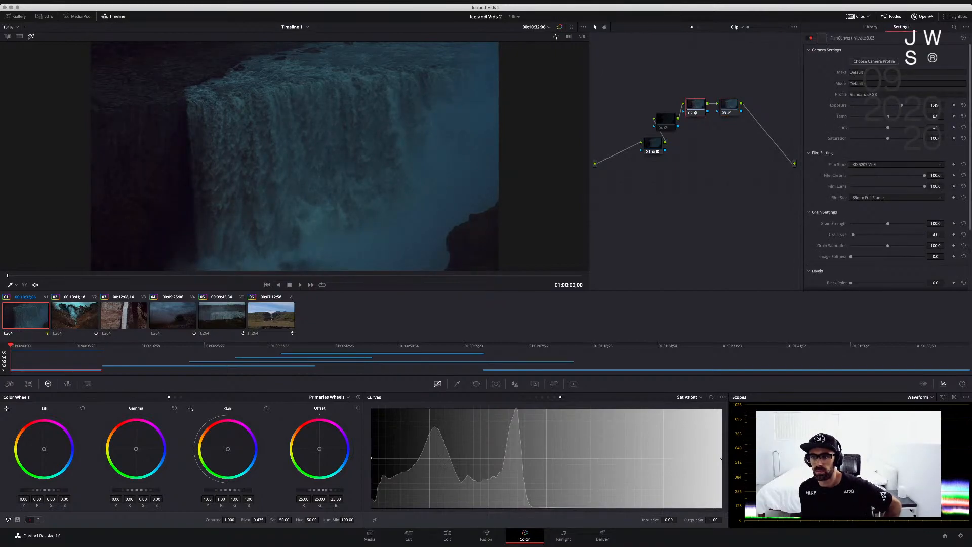
{"action": "scroll", "coordinate": [933, 58], "scroll_direction": "down", "scroll_amount": 5}
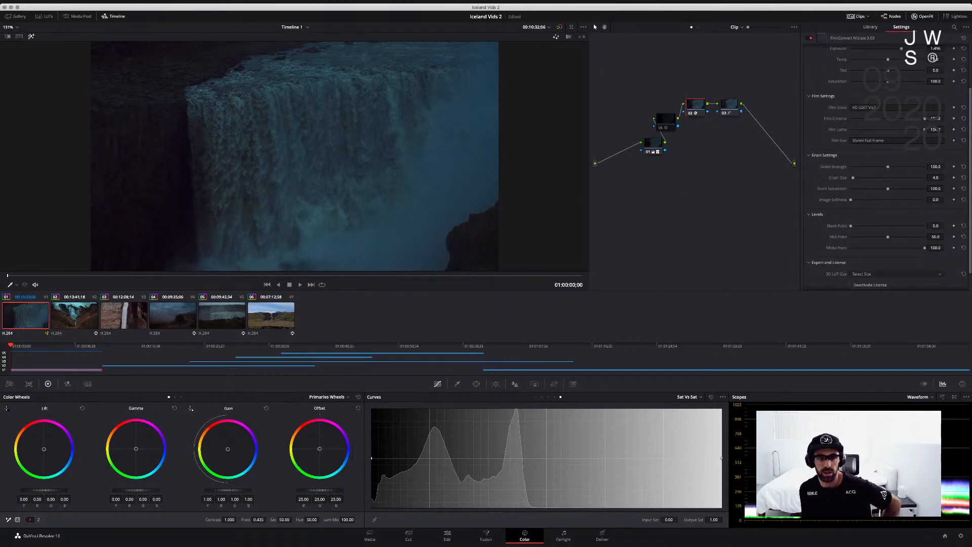
{"action": "scroll", "coordinate": [933, 58], "scroll_direction": "up", "scroll_amount": 5}
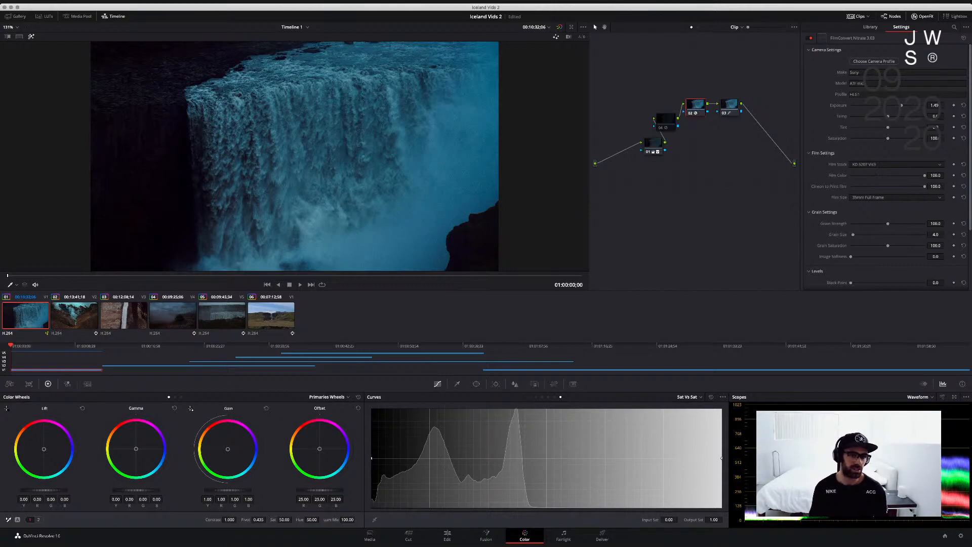
{"action": "key", "text": "super+z"}
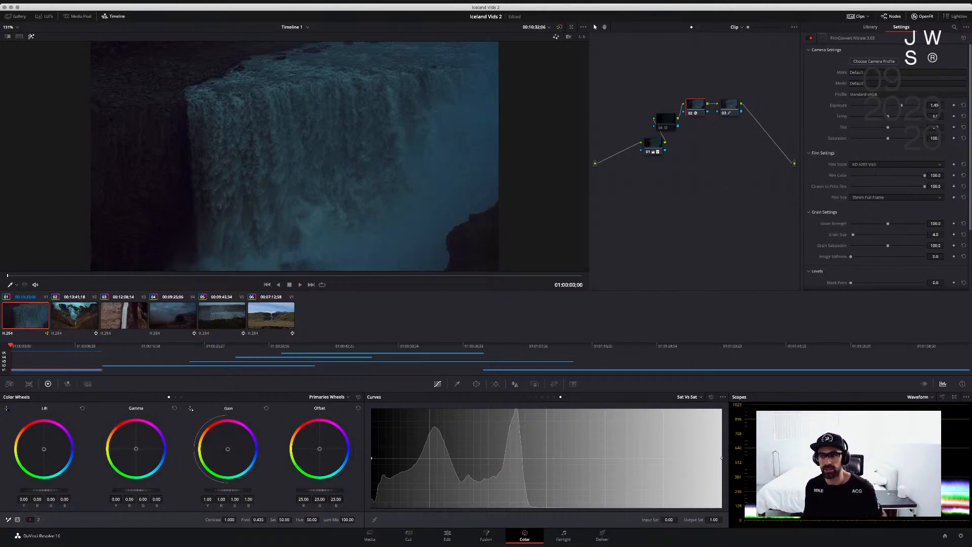
{"action": "left_click", "coordinate": [861, 72]}
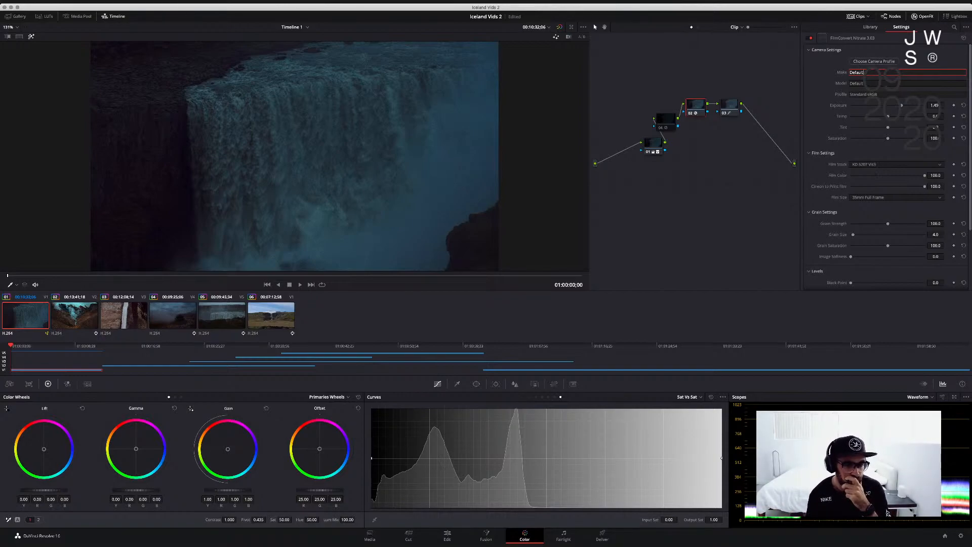
Open the fifth clip's grade and space out nodes 02 and 03 to inspect each one
{"action": "left_click", "coordinate": [271, 315]}
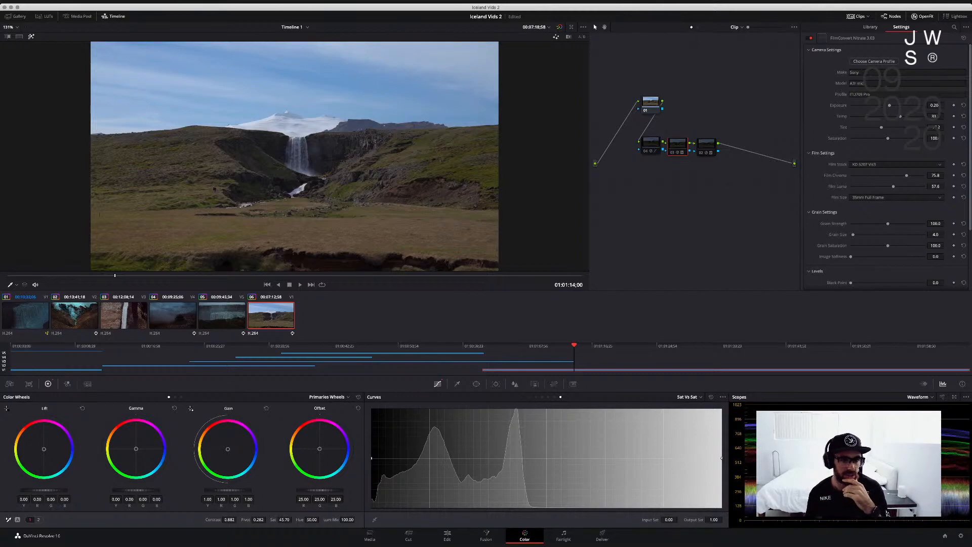
{"action": "left_click", "coordinate": [222, 316]}
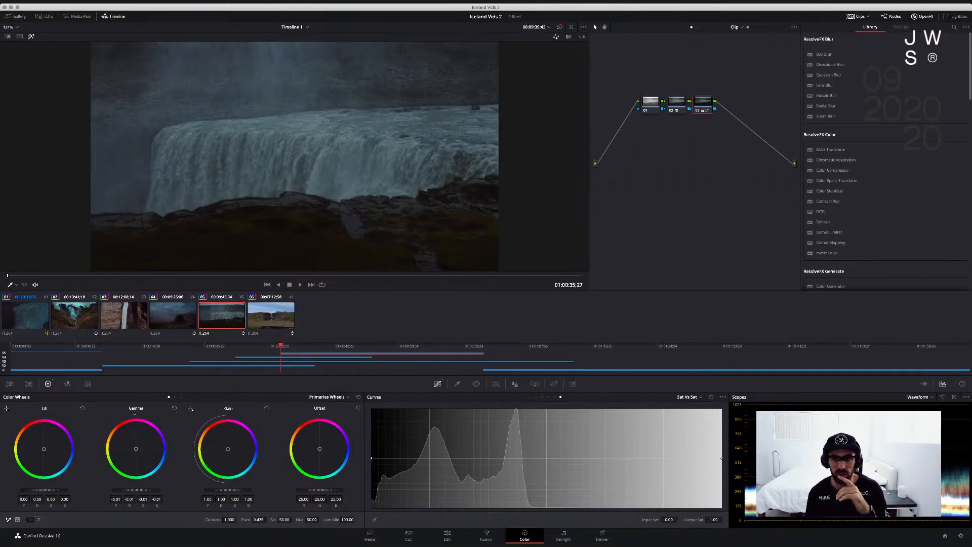
{"action": "left_click_drag", "start_coordinate": [703, 102], "coordinate": [684, 102]}
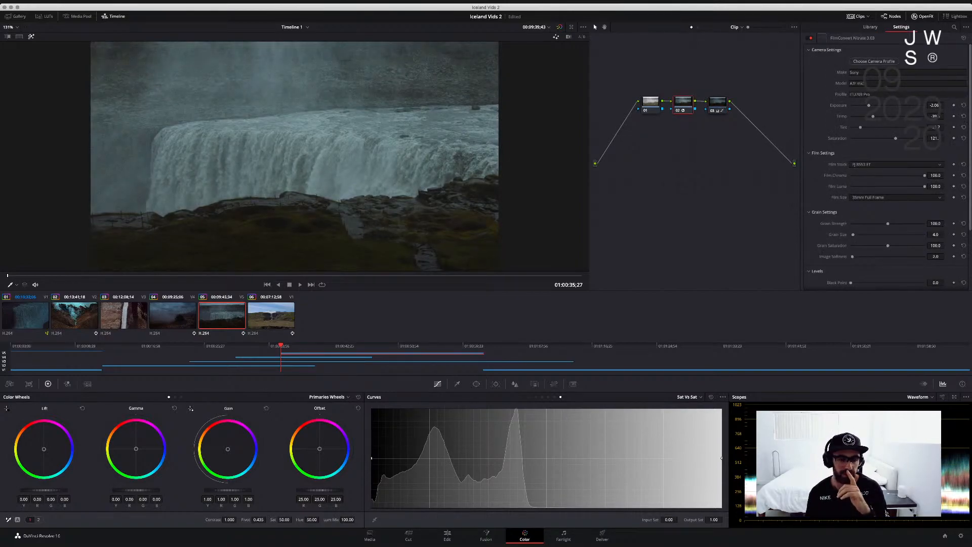
{"action": "left_click", "coordinate": [718, 102]}
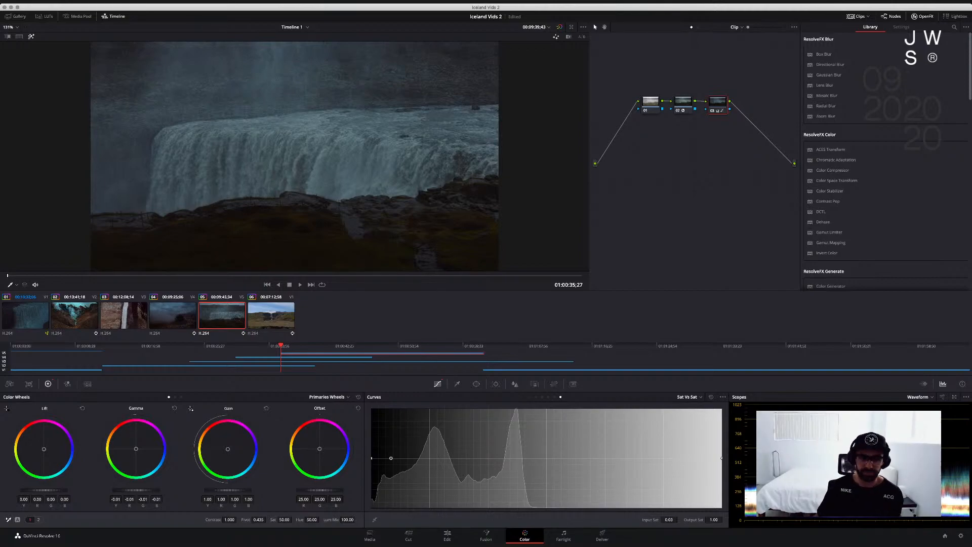
Return to the sixth clip and enable its node 04 to preview that FilmConvert look
{"action": "left_click", "coordinate": [271, 315]}
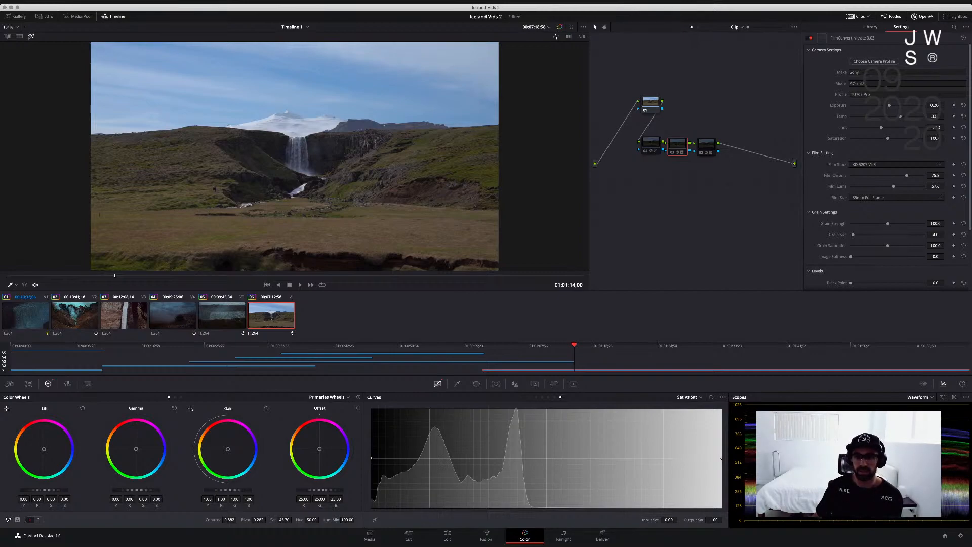
{"action": "left_click", "coordinate": [651, 143]}
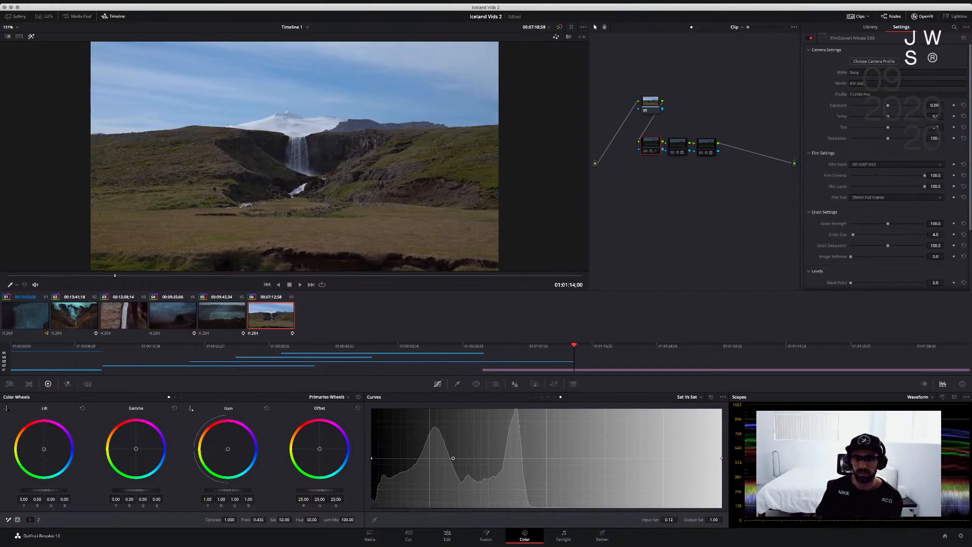
{"action": "key", "text": "super+d"}
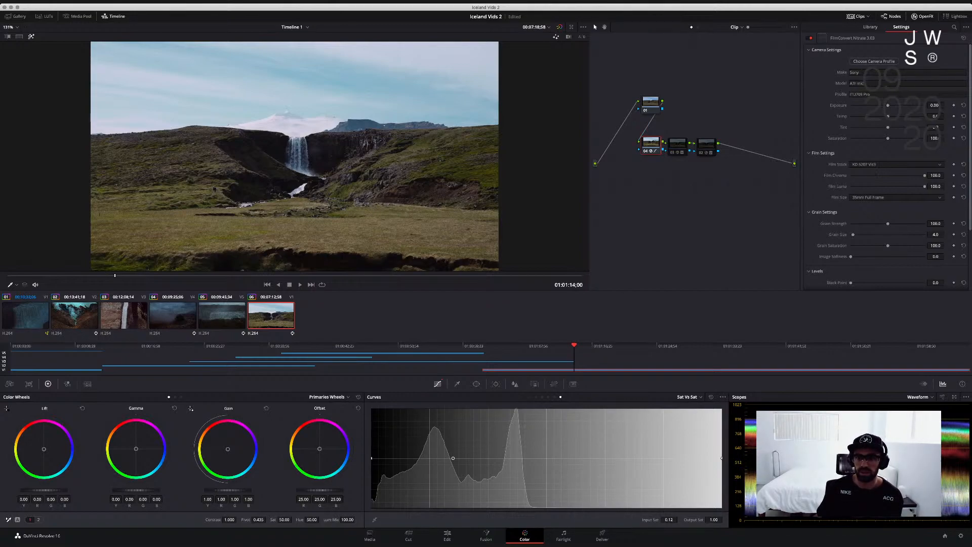
Add a serial node directly after node 01 in the sixth clip's node graph
{"action": "left_click", "coordinate": [650, 103]}
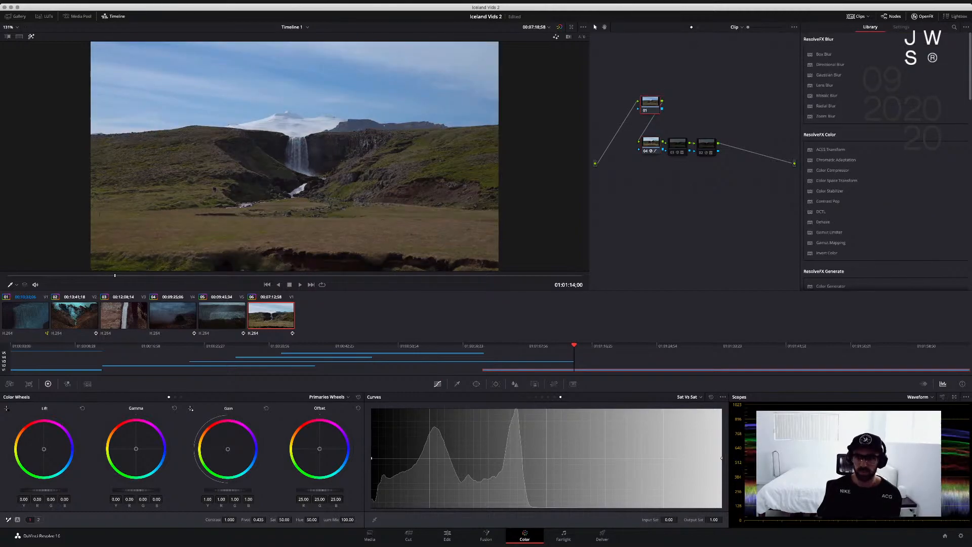
{"action": "key", "text": "alt+s"}
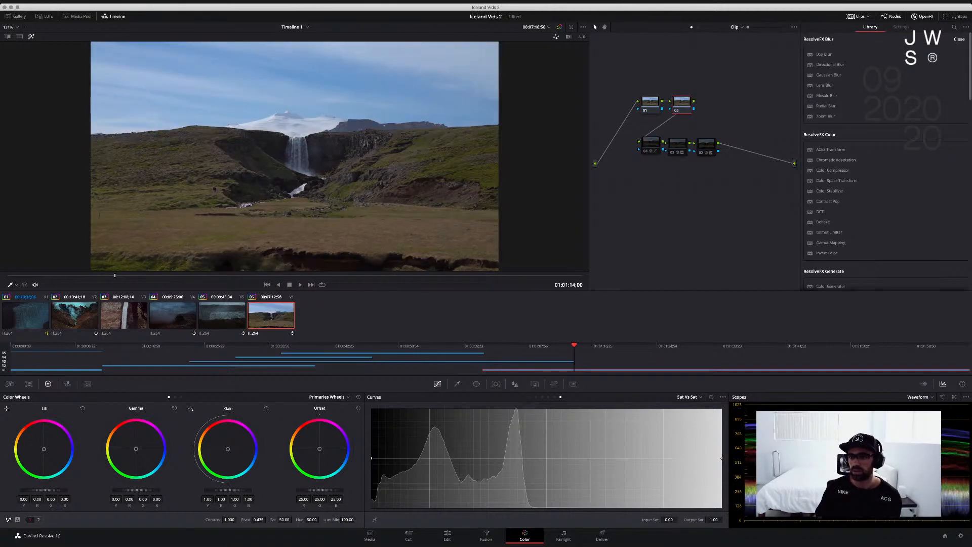
Shape a gentle S-curve on node 05's Custom curve with darker shadows, midtone and highlight points, and a slightly raised black point
{"action": "scroll", "coordinate": [884, 157], "scroll_direction": "down", "scroll_amount": 10}
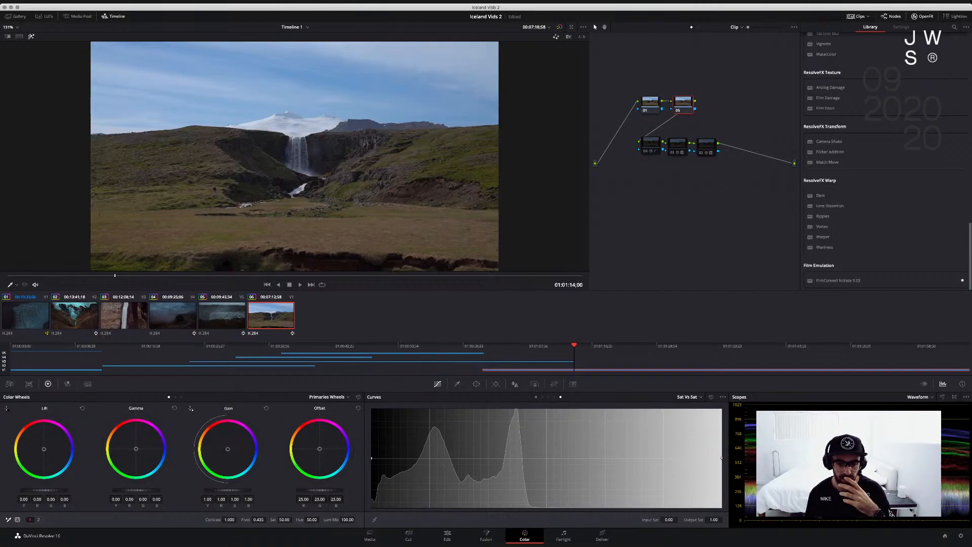
{"action": "left_click", "coordinate": [536, 397]}
{"action": "left_click", "coordinate": [530, 397]}
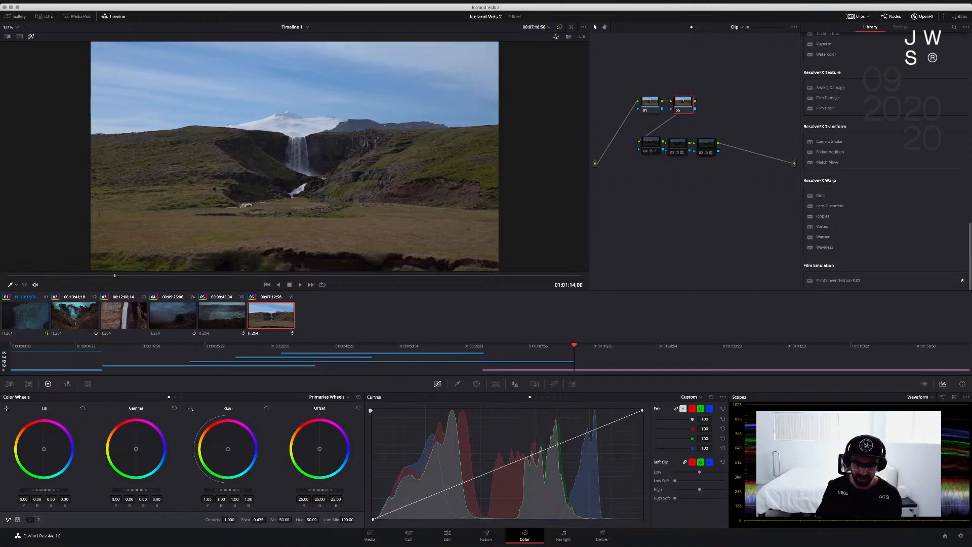
{"action": "left_click_drag", "start_coordinate": [429, 497], "coordinate": [428, 501]}
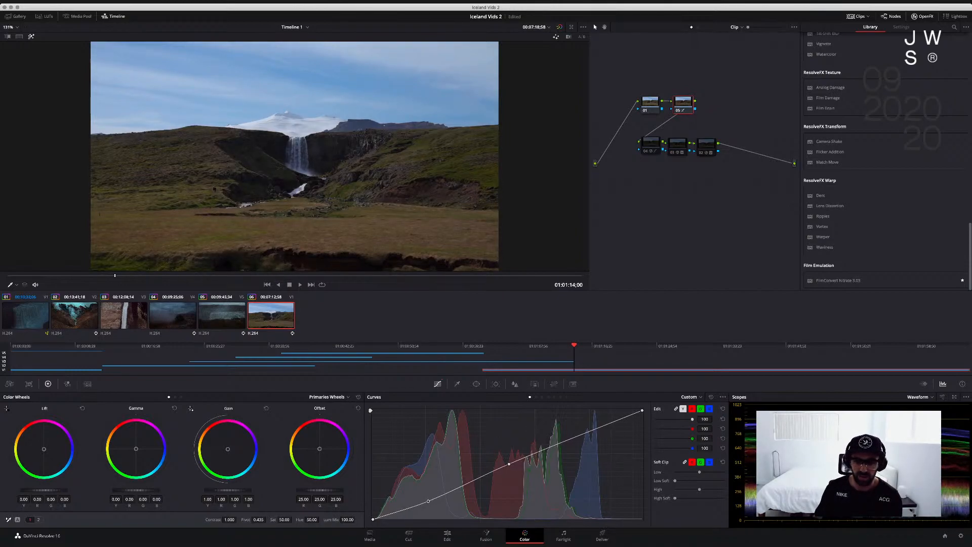
{"action": "left_click", "coordinate": [593, 433]}
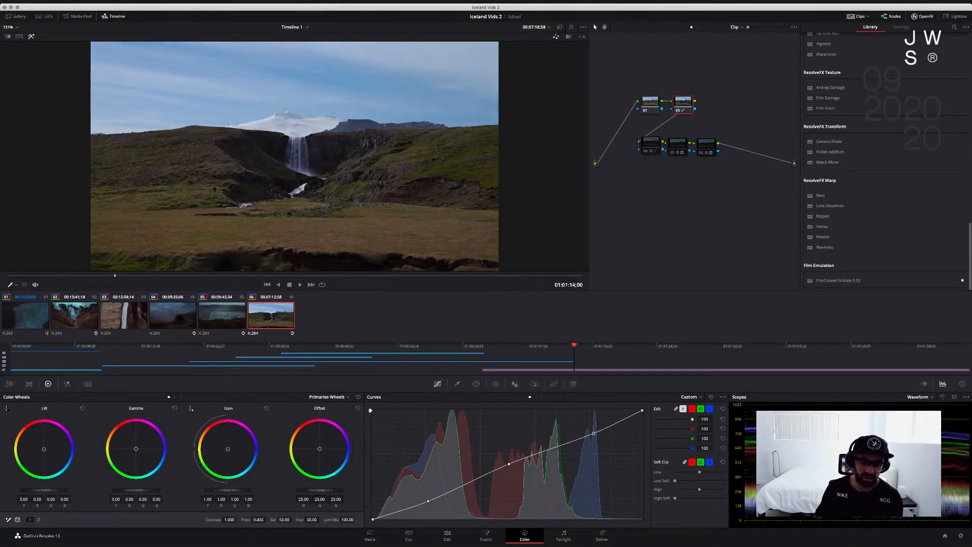
{"action": "left_click_drag", "start_coordinate": [373, 519], "coordinate": [373, 514]}
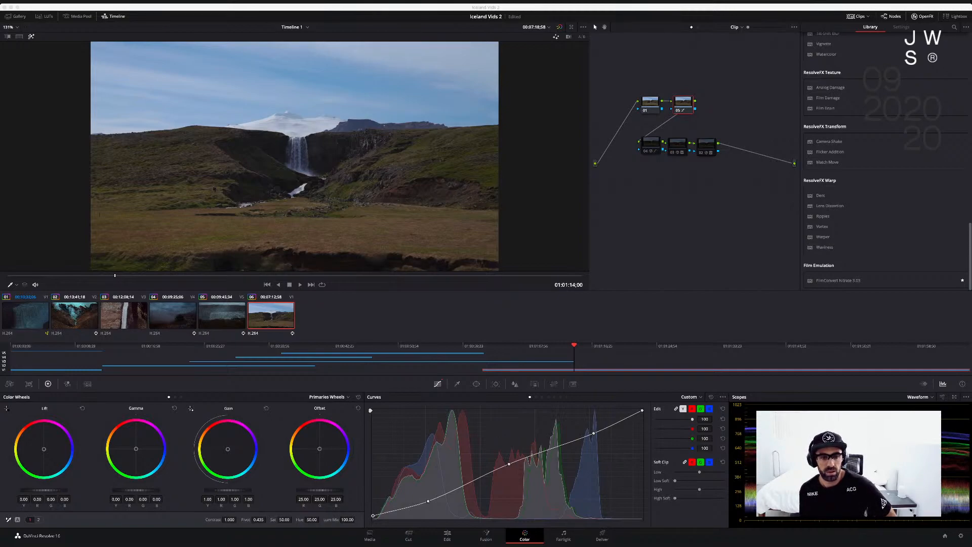
Raise the midtone and shadow points of node 05's Custom curve slightly to brighten the landscape
{"action": "key", "text": "super+Tab"}
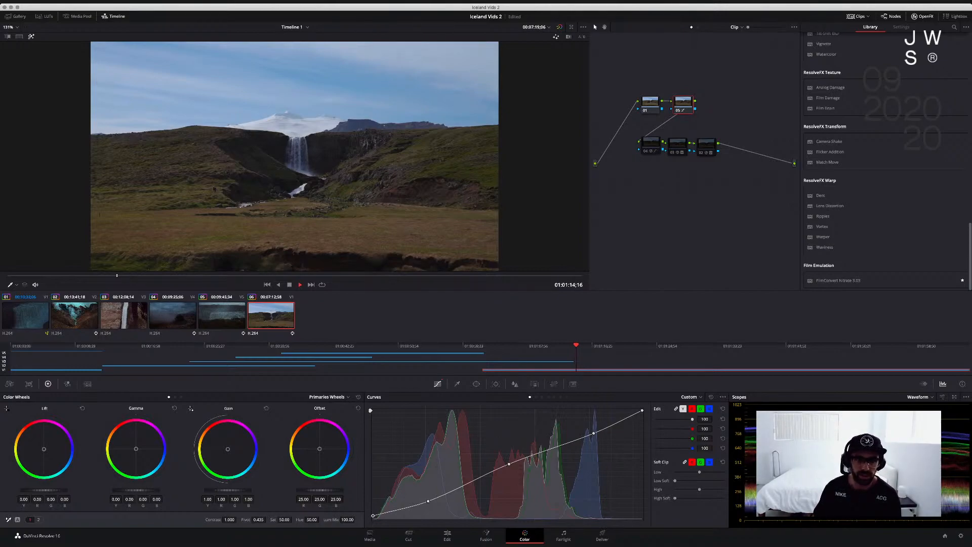
{"action": "left_click_drag", "start_coordinate": [509, 464], "coordinate": [508, 460]}
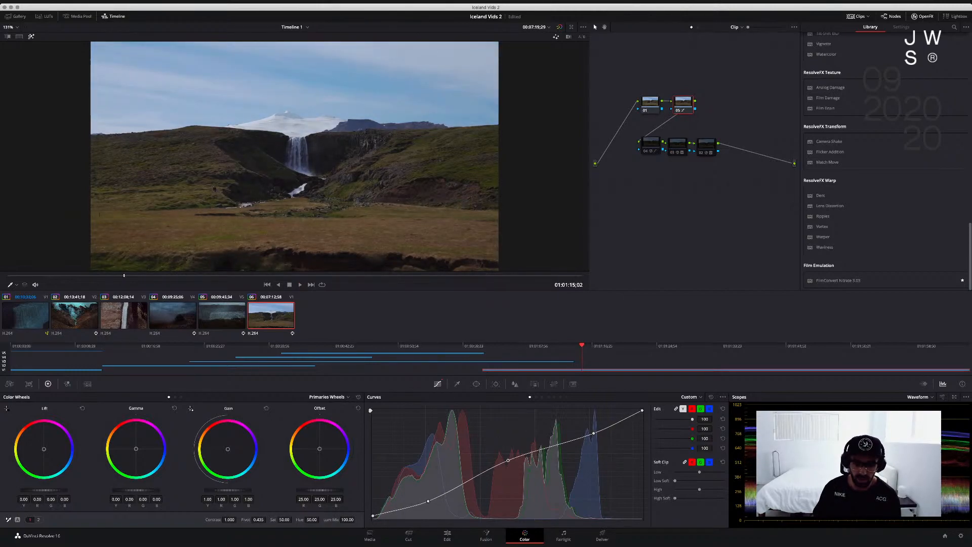
{"action": "left_click_drag", "start_coordinate": [428, 501], "coordinate": [427, 496]}
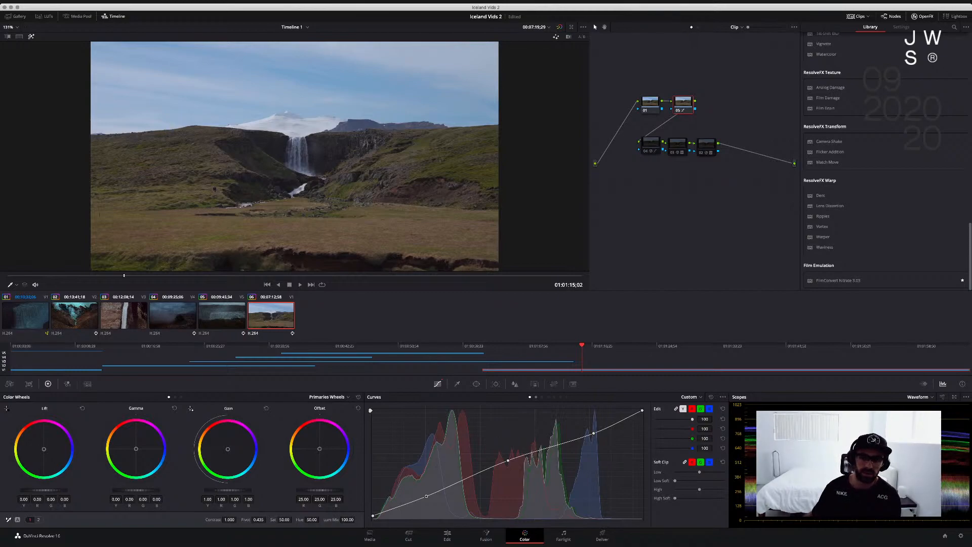
Try shifting the blue sky toward teal on the Hue Vs Hue curve, with points in green and violet limiting the range
{"action": "left_click", "coordinate": [536, 397]}
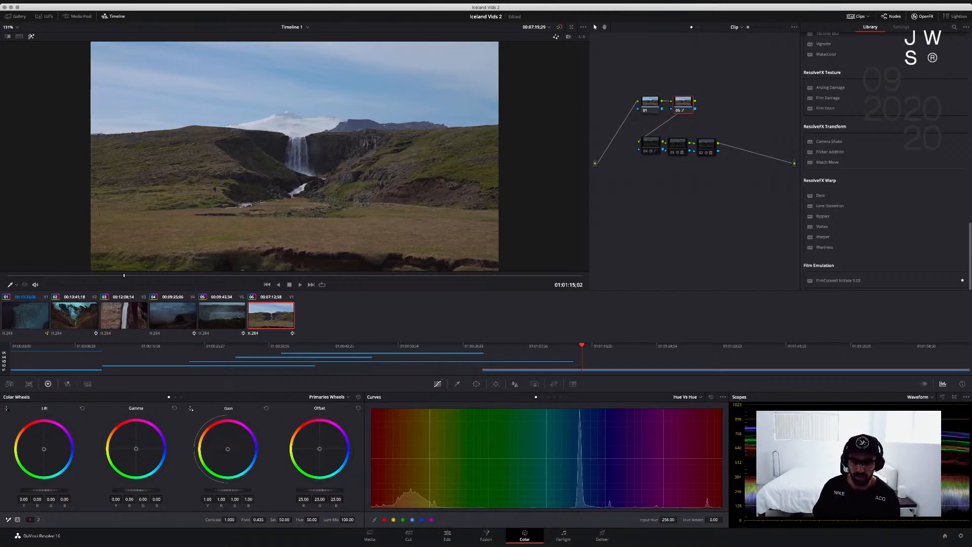
{"action": "left_click", "coordinate": [578, 460]}
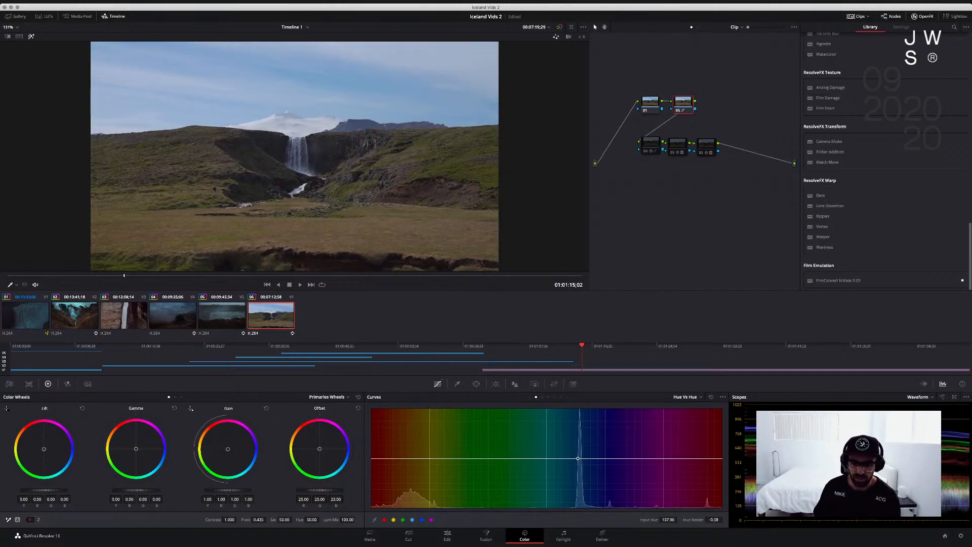
{"action": "left_click", "coordinate": [621, 457]}
{"action": "left_click_drag", "start_coordinate": [621, 457], "coordinate": [622, 458]}
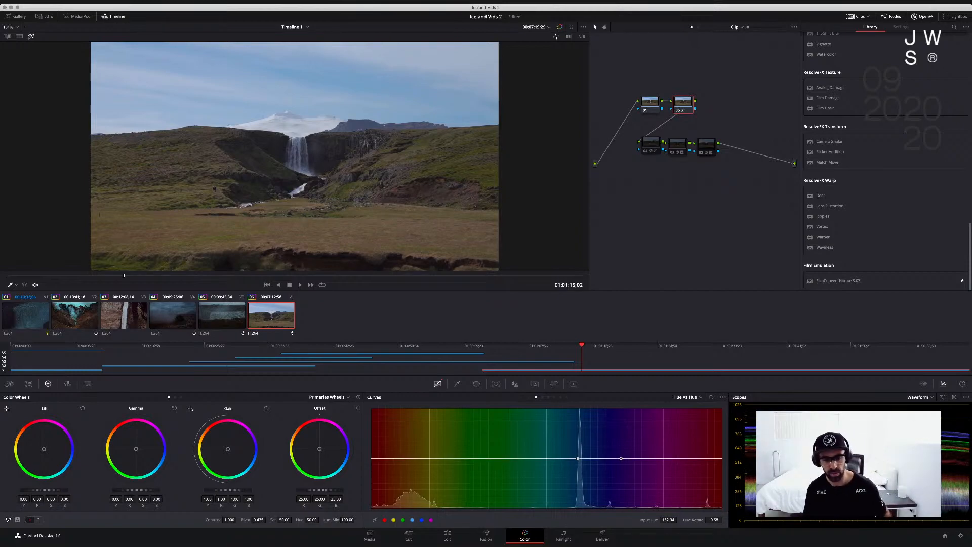
{"action": "left_click", "coordinate": [514, 460]}
{"action": "left_click_drag", "start_coordinate": [514, 459], "coordinate": [488, 458]}
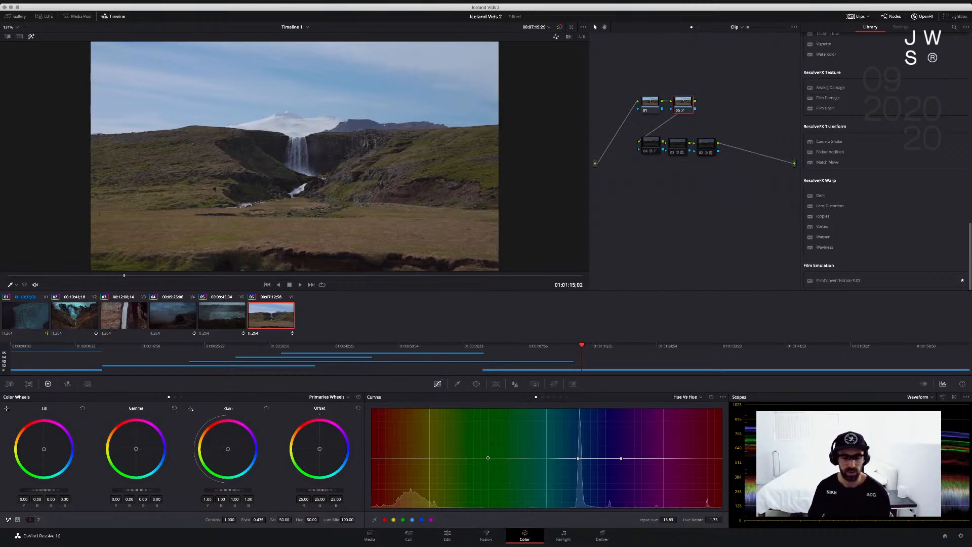
{"action": "mouse_move", "coordinate": [578, 459]}
{"action": "left_mouse_down"}
{"action": "mouse_move", "coordinate": [573, 449]}
{"action": "mouse_move", "coordinate": [573, 467]}
{"action": "mouse_move", "coordinate": [572, 458]}
{"action": "left_mouse_up"}
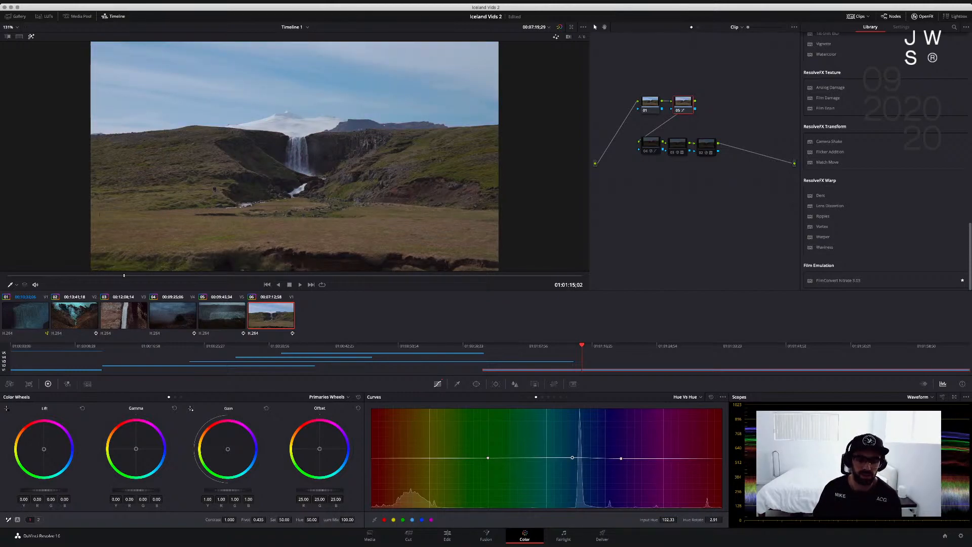
{"action": "left_click_drag", "start_coordinate": [573, 457], "coordinate": [571, 455]}
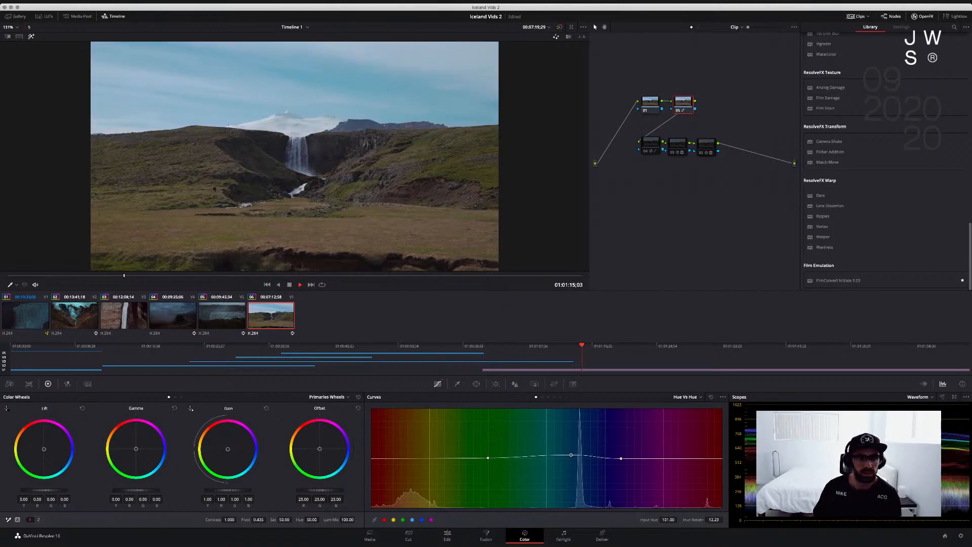
Bring the sky's hue point back near neutral and remove all three points from the Hue Vs Hue curve
{"action": "key", "text": "space"}
{"action": "left_click_drag", "start_coordinate": [571, 454], "coordinate": [572, 458]}
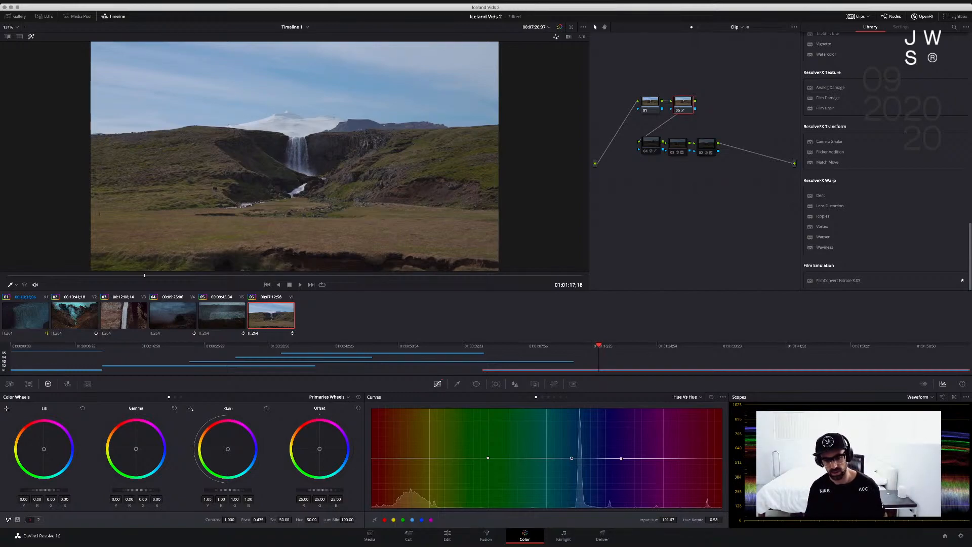
{"action": "right_click", "coordinate": [571, 458]}
{"action": "right_click", "coordinate": [622, 458]}
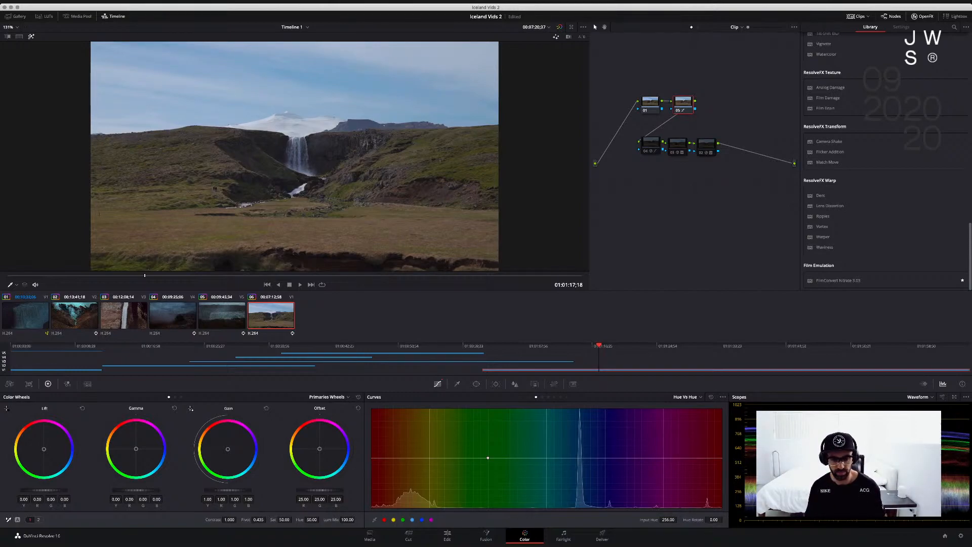
{"action": "right_click", "coordinate": [488, 458]}
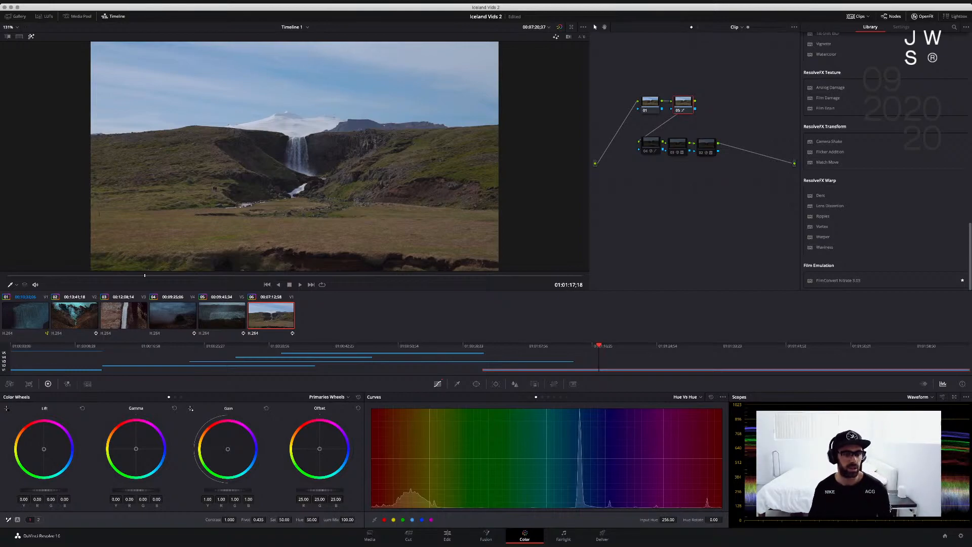
Play the waterfall clip enlarged in the viewer and examine the picture at different magnifications
{"action": "scroll", "coordinate": [294, 156], "scroll_direction": "up", "scroll_amount": 5}
{"action": "key", "text": "space"}
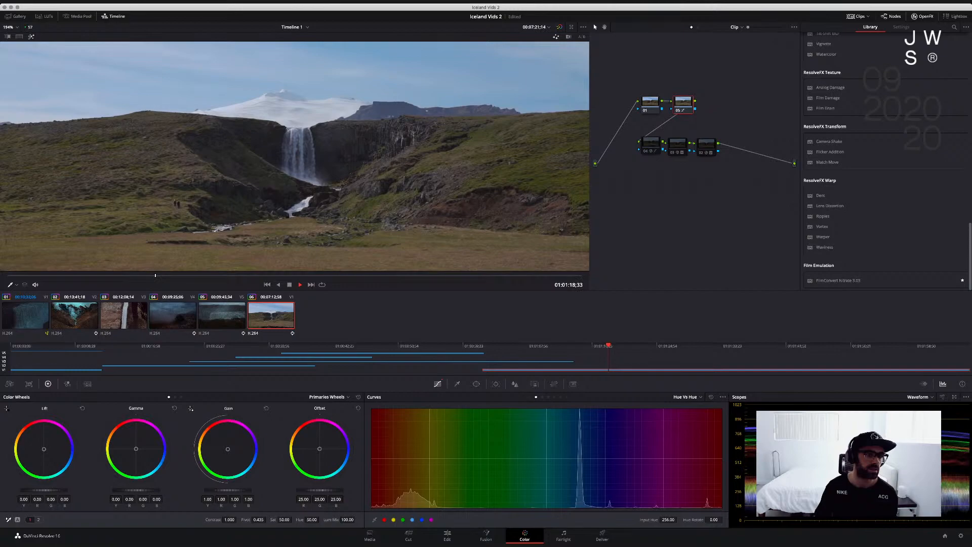
{"action": "key", "text": "space"}
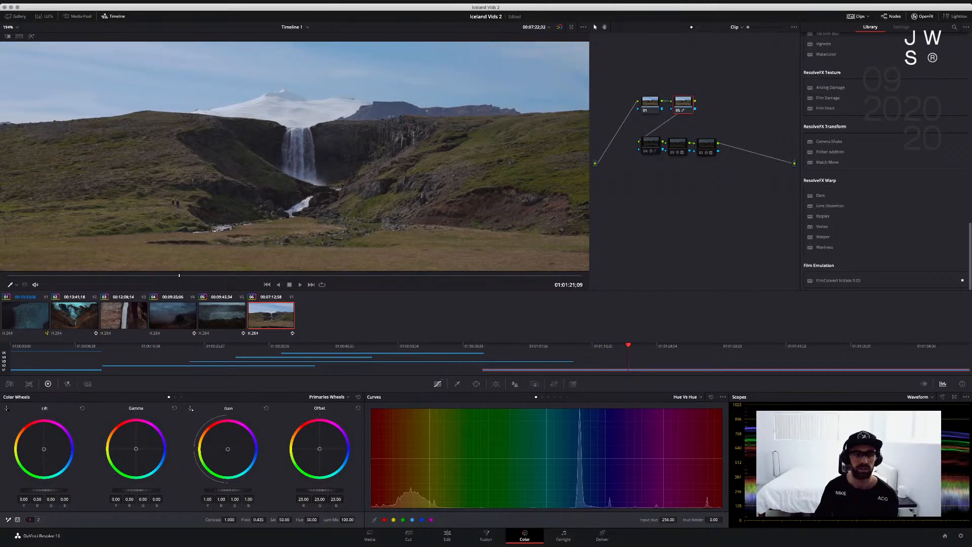
{"action": "scroll", "coordinate": [295, 156], "scroll_direction": "up", "scroll_amount": 1}
{"action": "scroll", "coordinate": [295, 156], "scroll_direction": "down", "scroll_amount": 5}
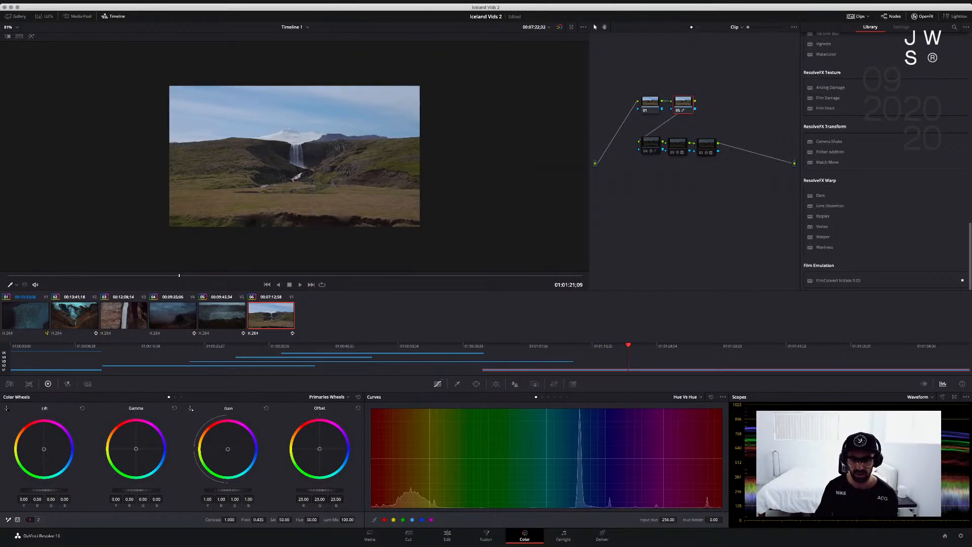
{"action": "scroll", "coordinate": [295, 156], "scroll_direction": "up", "scroll_amount": 3}
{"action": "scroll", "coordinate": [295, 156], "scroll_direction": "down", "scroll_amount": 1}
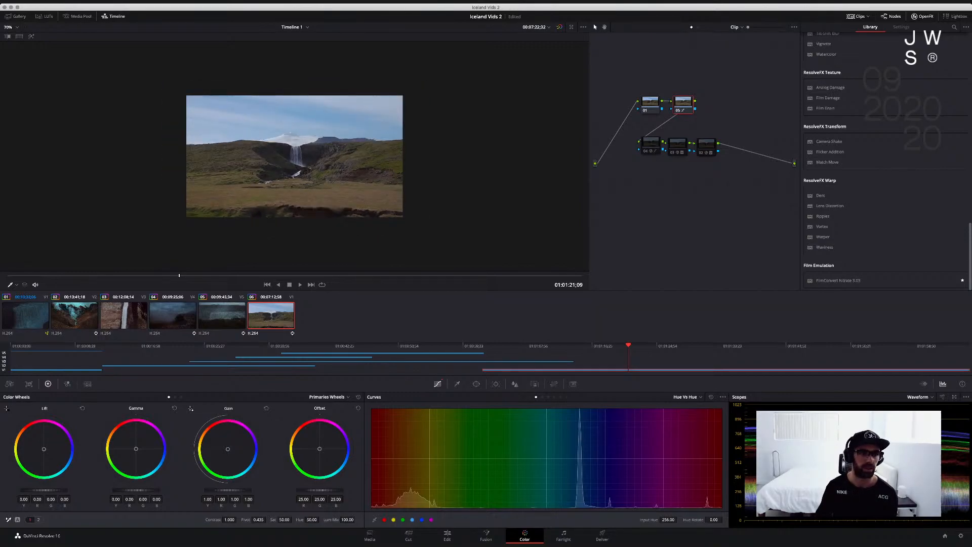
{"action": "scroll", "coordinate": [294, 156], "scroll_direction": "up", "scroll_amount": 3}
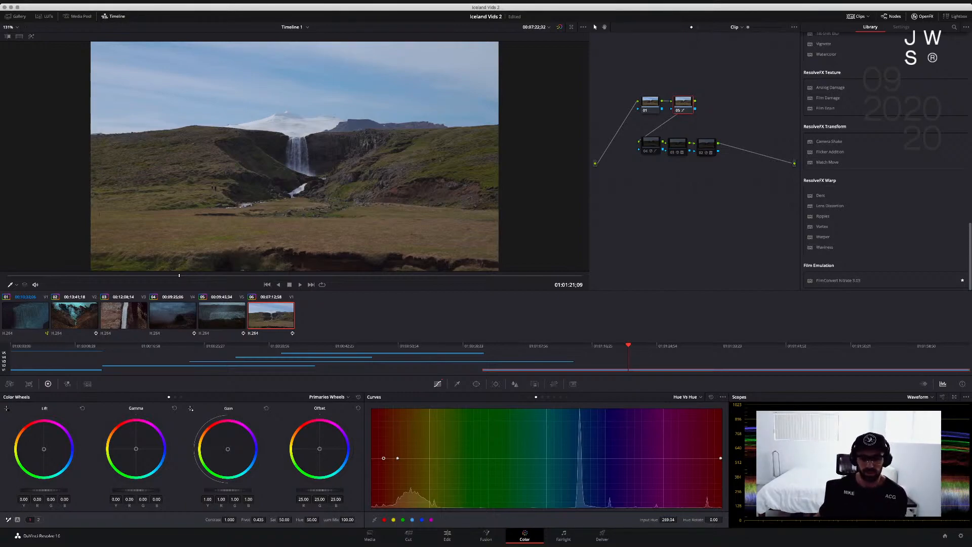
Try an extreme hue shift of the sky on the Hue Vs Hue curve, undo it, and clear the leftover points in the reds
{"action": "left_click_drag", "start_coordinate": [550, 458], "coordinate": [572, 492]}
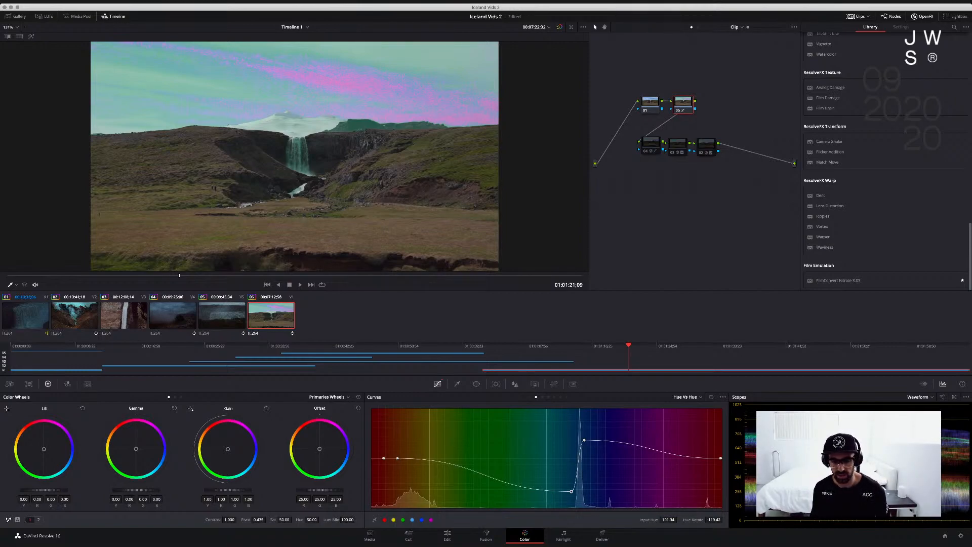
{"action": "key", "text": "super+z"}
{"action": "key", "text": "super+z"}
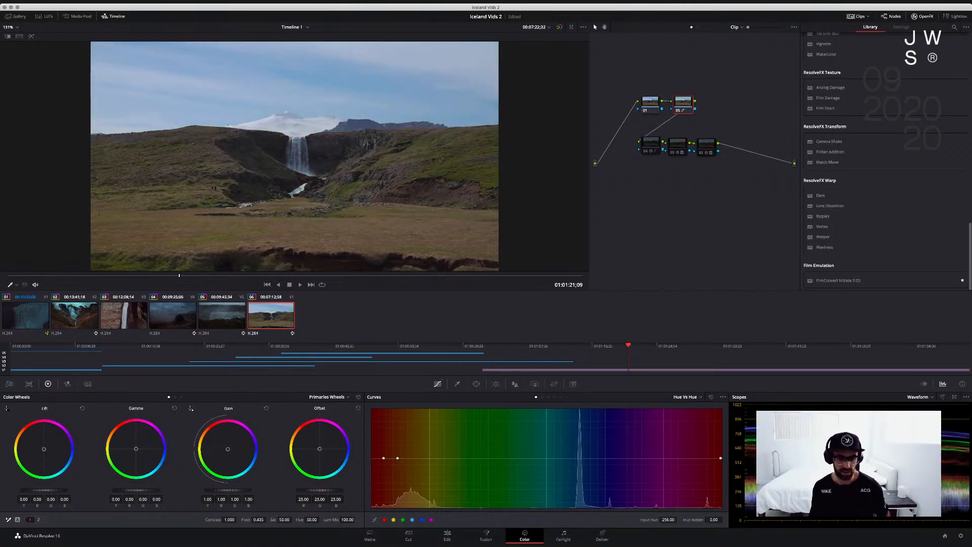
{"action": "left_click", "coordinate": [398, 458]}
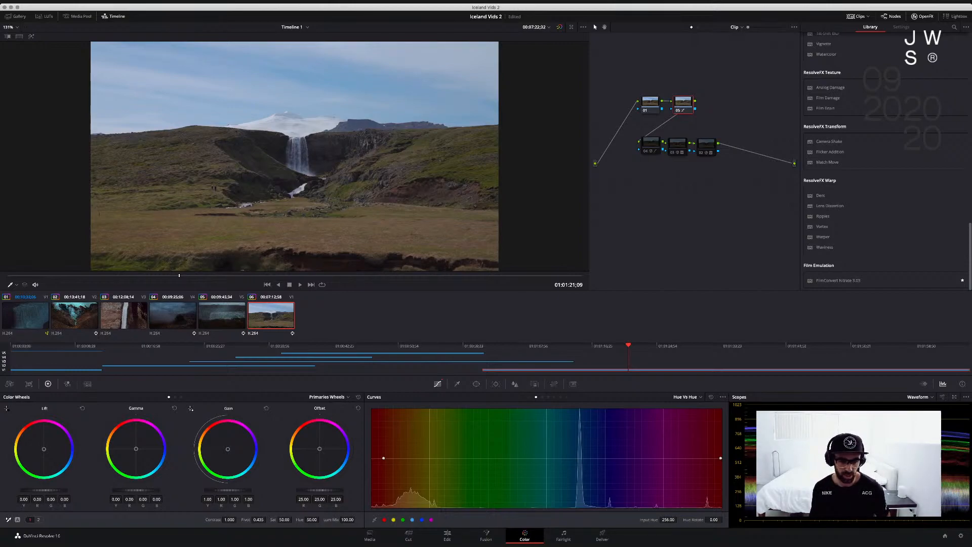
{"action": "left_click", "coordinate": [392, 458]}
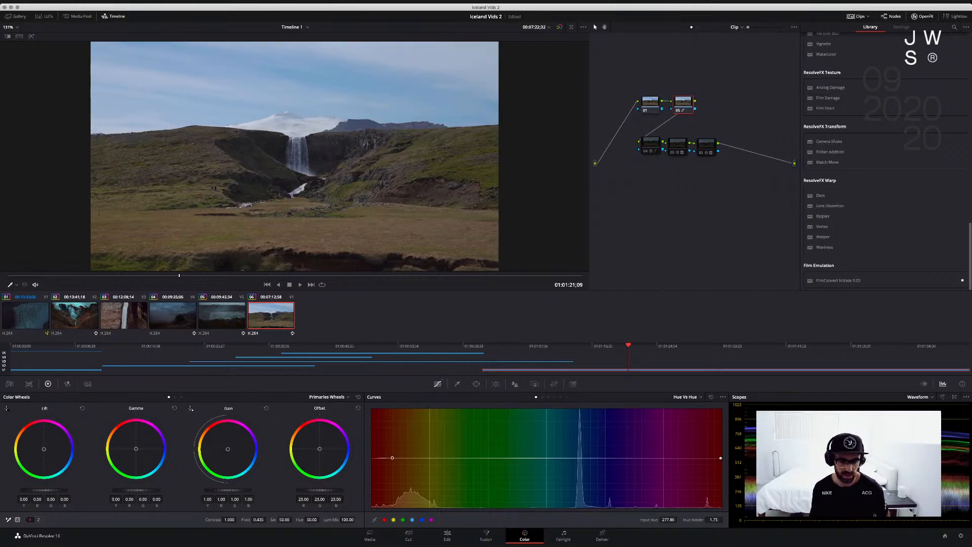
{"action": "key", "text": "super+z"}
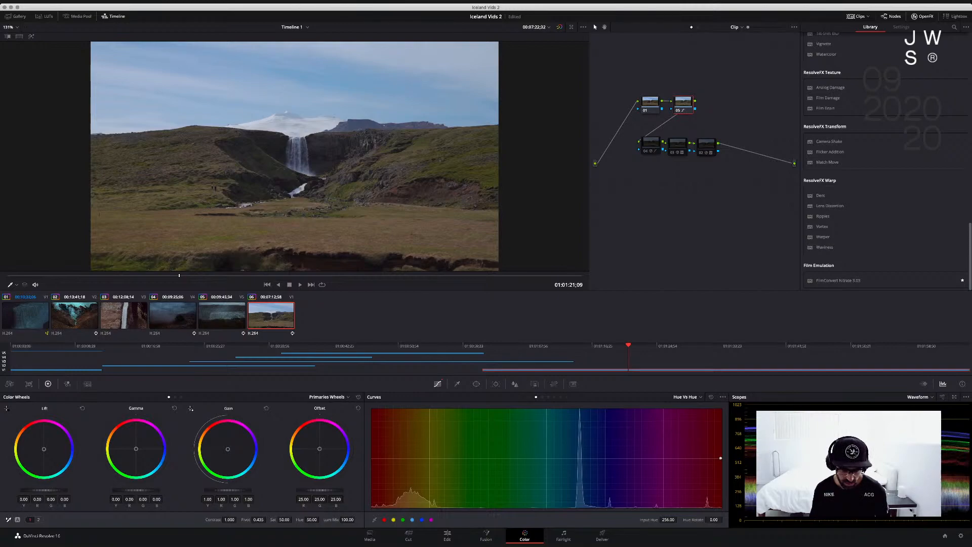
{"action": "left_click", "coordinate": [404, 458]}
{"action": "key", "text": "super+z"}
{"action": "key", "text": "super+z"}
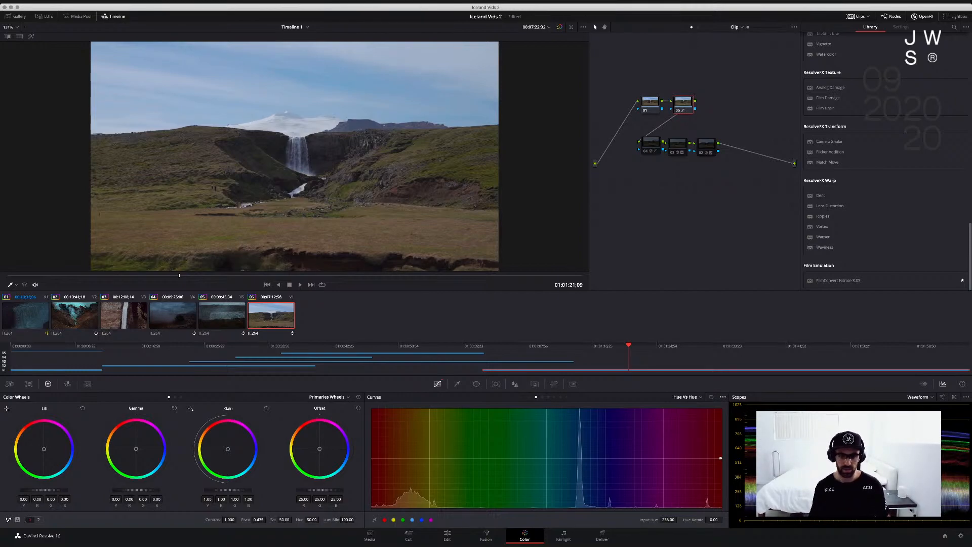
Try boosting the sky's blue saturation on the Hue Vs Sat curve with points in green, cyan and blue
{"action": "left_click", "coordinate": [542, 397]}
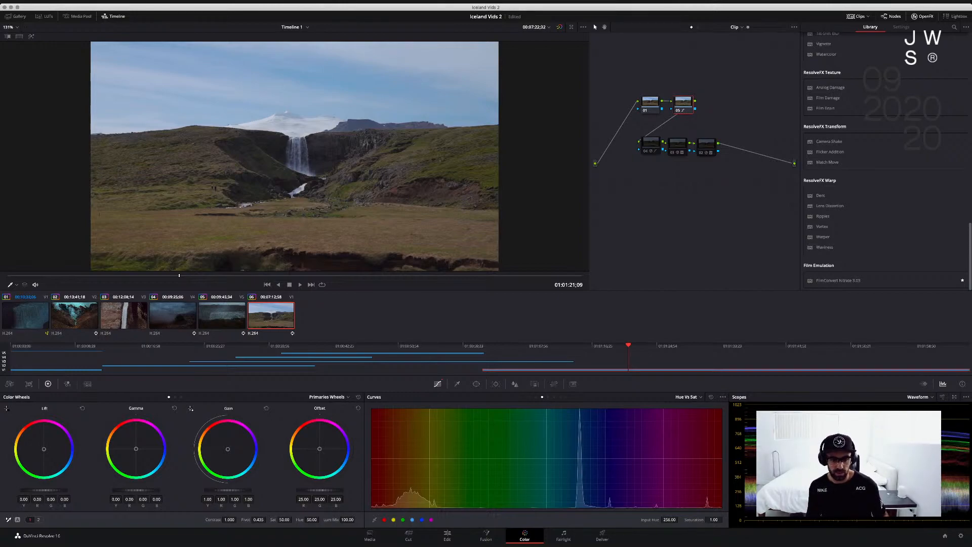
{"action": "left_click", "coordinate": [545, 460]}
{"action": "left_click_drag", "start_coordinate": [546, 459], "coordinate": [547, 451]}
{"action": "left_click", "coordinate": [514, 459]}
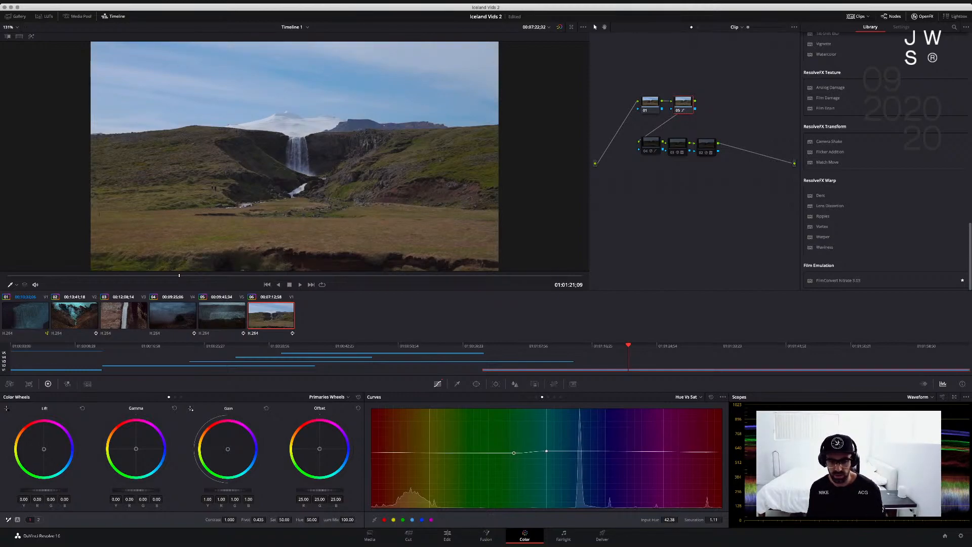
{"action": "left_click", "coordinate": [577, 457]}
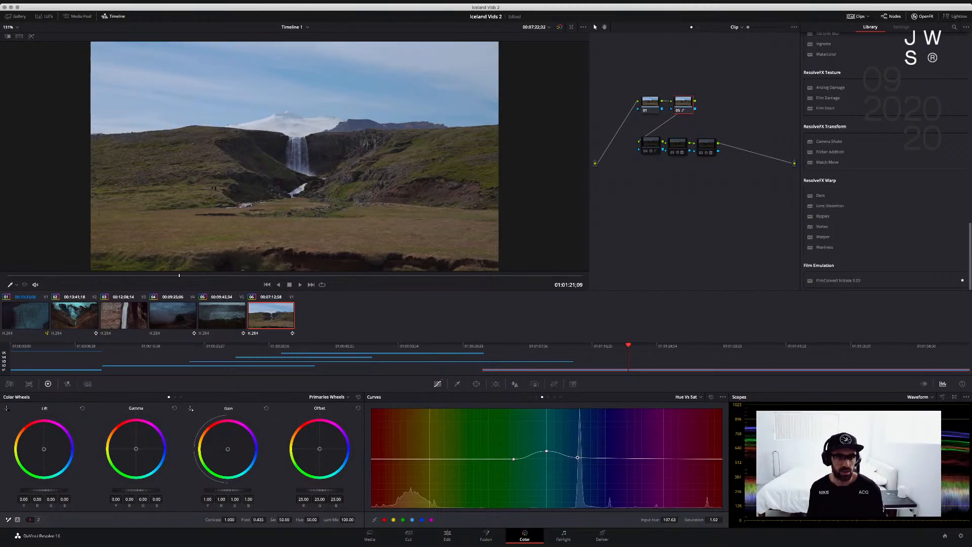
{"action": "left_click_drag", "start_coordinate": [547, 450], "coordinate": [577, 417]}
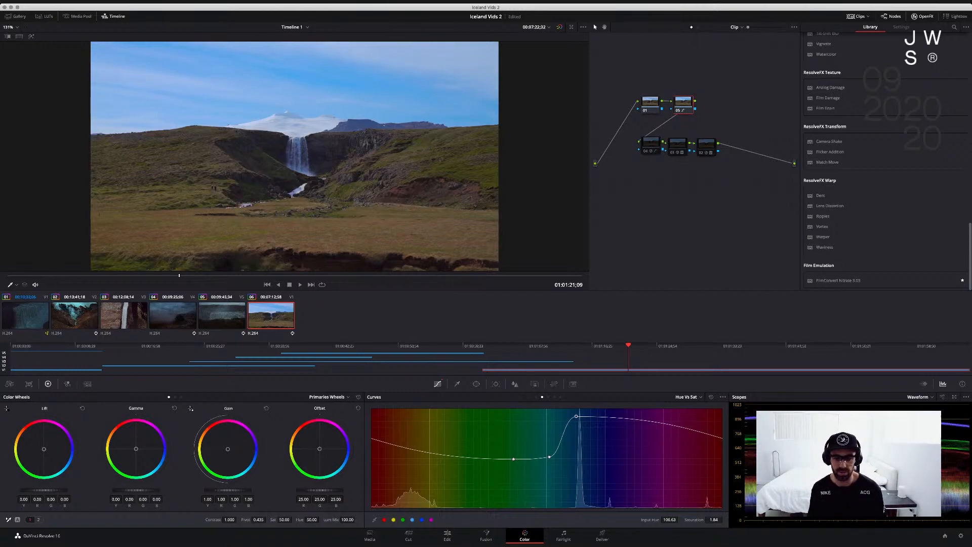
{"action": "left_click_drag", "start_coordinate": [577, 417], "coordinate": [602, 449]}
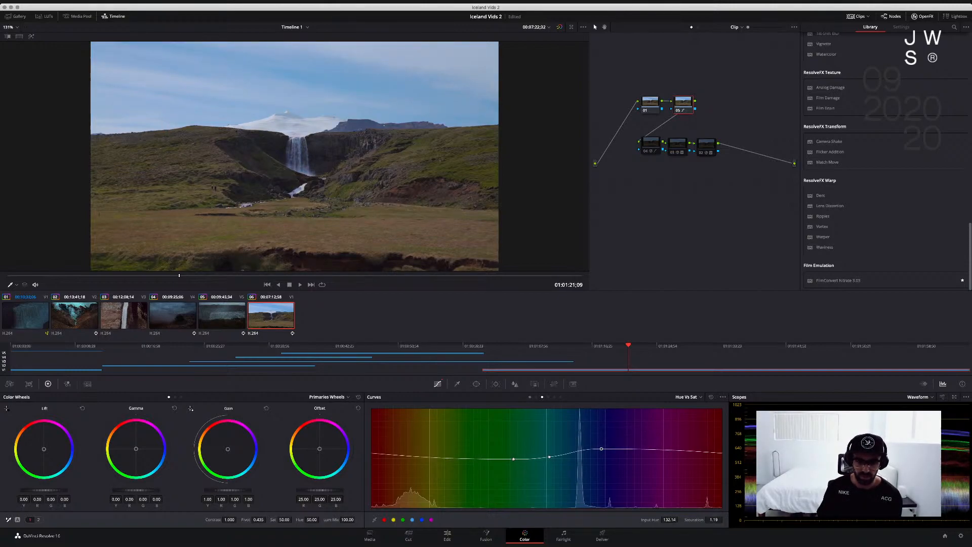
Remove the cyan and blue points from the Hue Vs Sat curve and set the green point's saturation to 1.00
{"action": "right_click", "coordinate": [602, 449]}
{"action": "right_click", "coordinate": [550, 457]}
{"action": "left_click", "coordinate": [514, 460]}
{"action": "left_click_drag", "start_coordinate": [514, 459], "coordinate": [515, 458]}
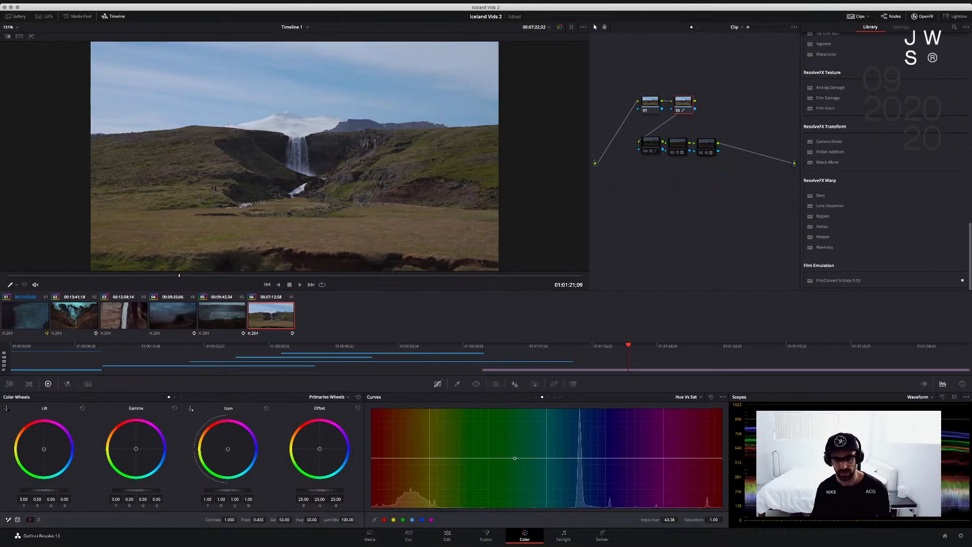
Try darkening the sky's blue to about 0.63 gain on the Hue Vs Lum curve, isolated between two neutral anchor points
{"action": "left_click", "coordinate": [548, 397]}
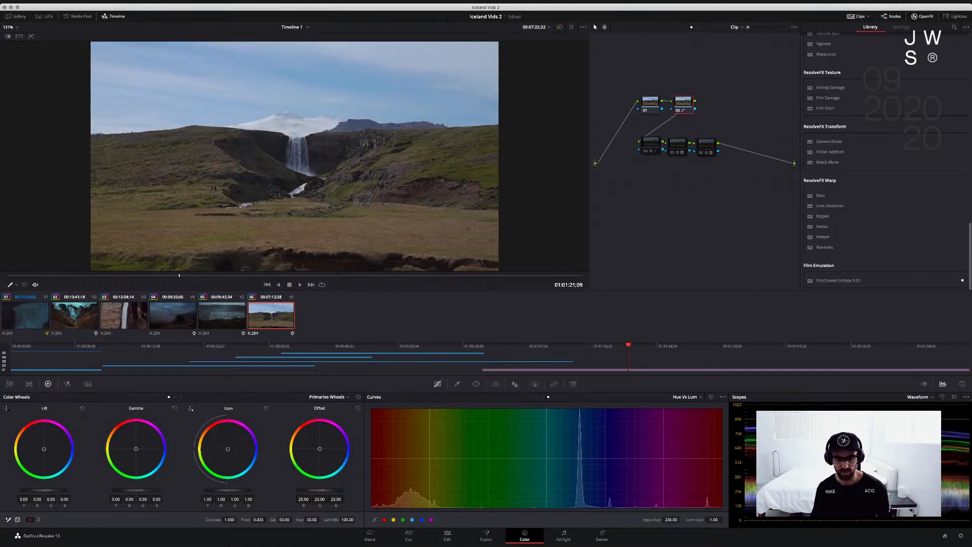
{"action": "left_click", "coordinate": [586, 459]}
{"action": "left_click", "coordinate": [543, 458]}
{"action": "left_click", "coordinate": [618, 457]}
{"action": "mouse_move", "coordinate": [585, 459]}
{"action": "left_mouse_down"}
{"action": "mouse_move", "coordinate": [584, 431]}
{"action": "mouse_move", "coordinate": [583, 487]}
{"action": "mouse_move", "coordinate": [583, 426]}
{"action": "mouse_move", "coordinate": [590, 476]}
{"action": "left_mouse_up"}
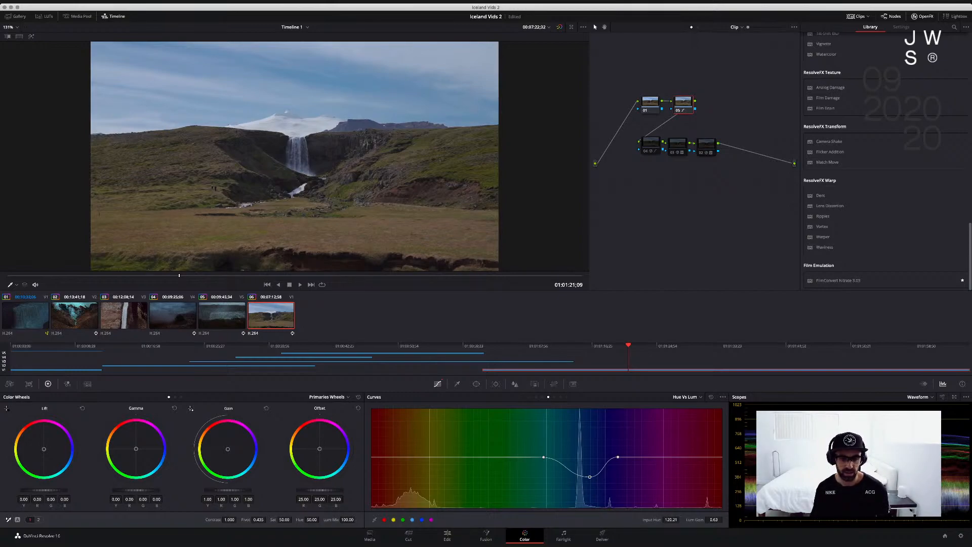
Try lowering, and instead raising, the reds' luminance to about 1.51 on the Hue Vs Lum curve, with the magenta end held near neutral
{"action": "mouse_move", "coordinate": [382, 457]}
{"action": "left_mouse_down"}
{"action": "mouse_move", "coordinate": [381, 478]}
{"action": "mouse_move", "coordinate": [383, 449]}
{"action": "mouse_move", "coordinate": [381, 464]}
{"action": "left_mouse_up"}
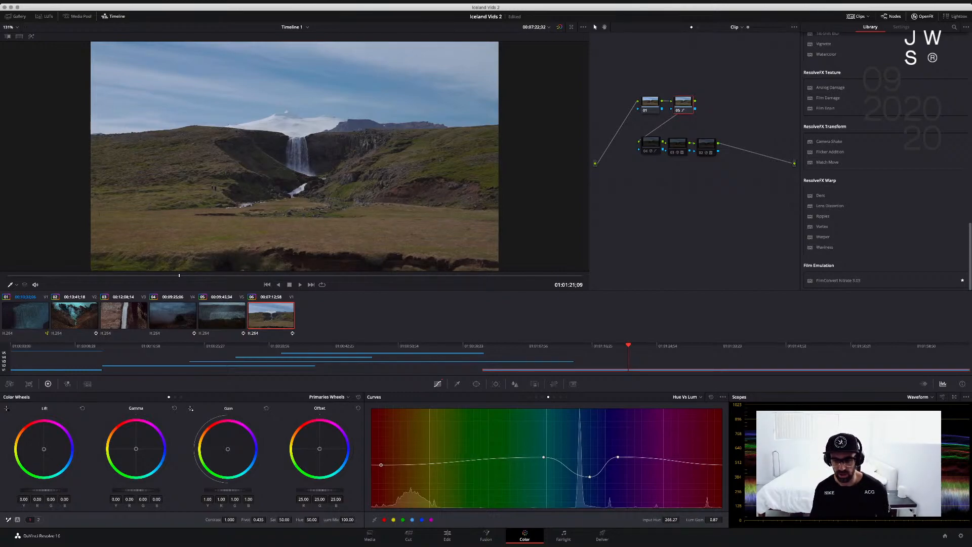
{"action": "left_click_drag", "start_coordinate": [722, 464], "coordinate": [722, 458]}
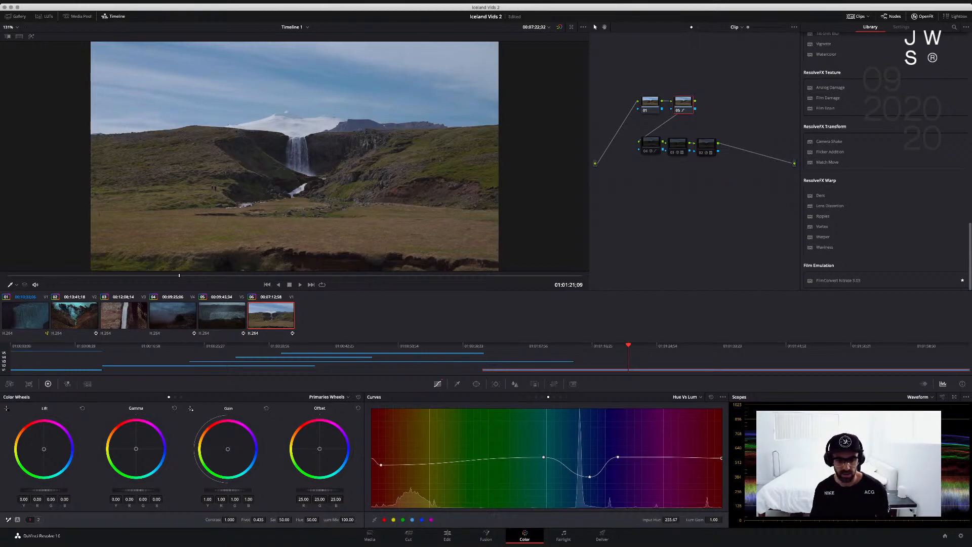
{"action": "left_click_drag", "start_coordinate": [381, 464], "coordinate": [390, 433]}
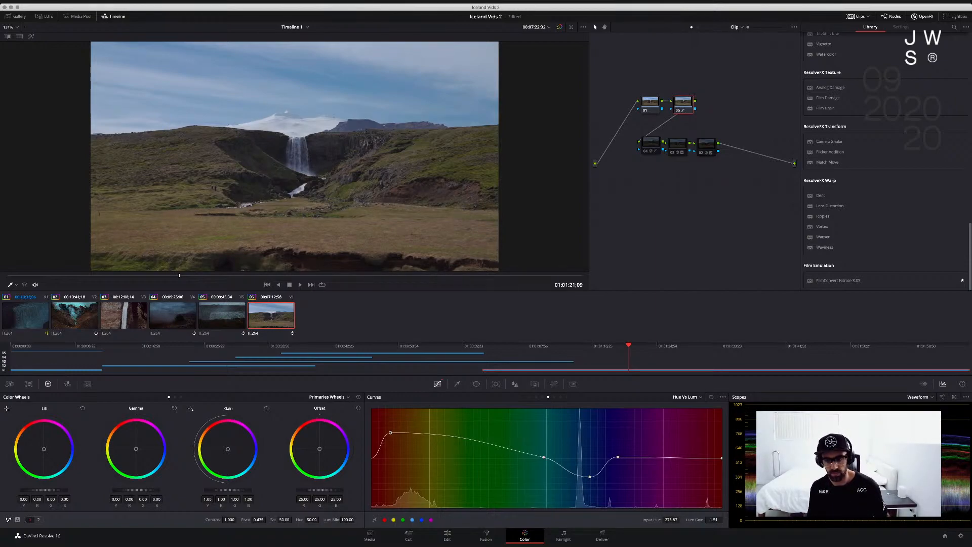
{"action": "mouse_move", "coordinate": [721, 458]}
{"action": "left_mouse_down"}
{"action": "mouse_move", "coordinate": [719, 426]}
{"action": "mouse_move", "coordinate": [720, 486]}
{"action": "mouse_move", "coordinate": [719, 457]}
{"action": "left_mouse_up"}
Remove all the added points from the Hue Vs Lum curve
{"action": "right_click", "coordinate": [719, 458]}
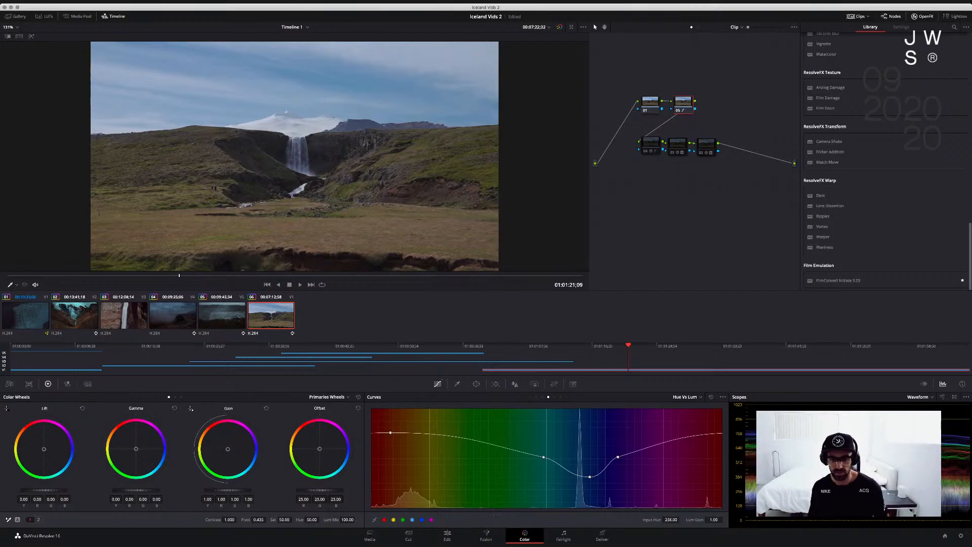
{"action": "right_click", "coordinate": [618, 457]}
{"action": "right_click", "coordinate": [590, 477]}
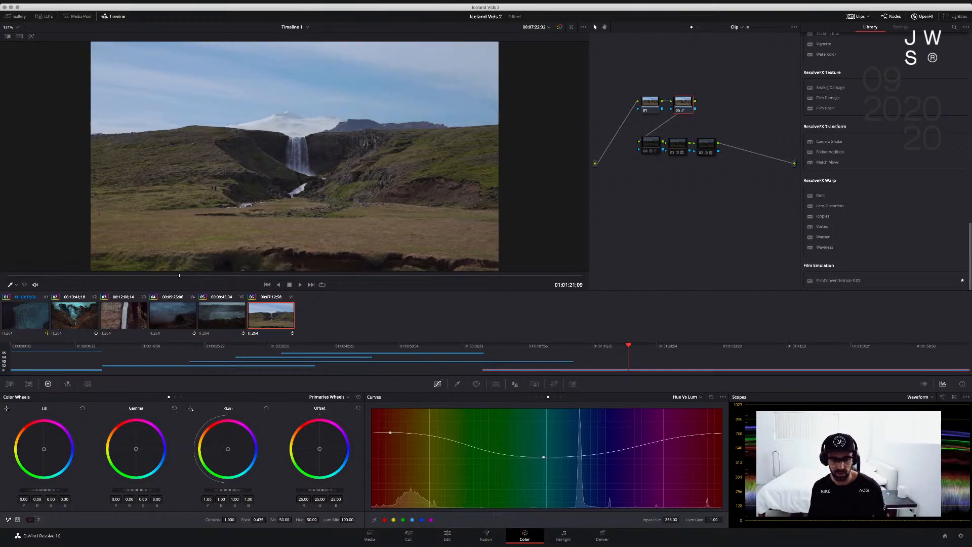
{"action": "right_click", "coordinate": [544, 457]}
{"action": "right_click", "coordinate": [391, 432]}
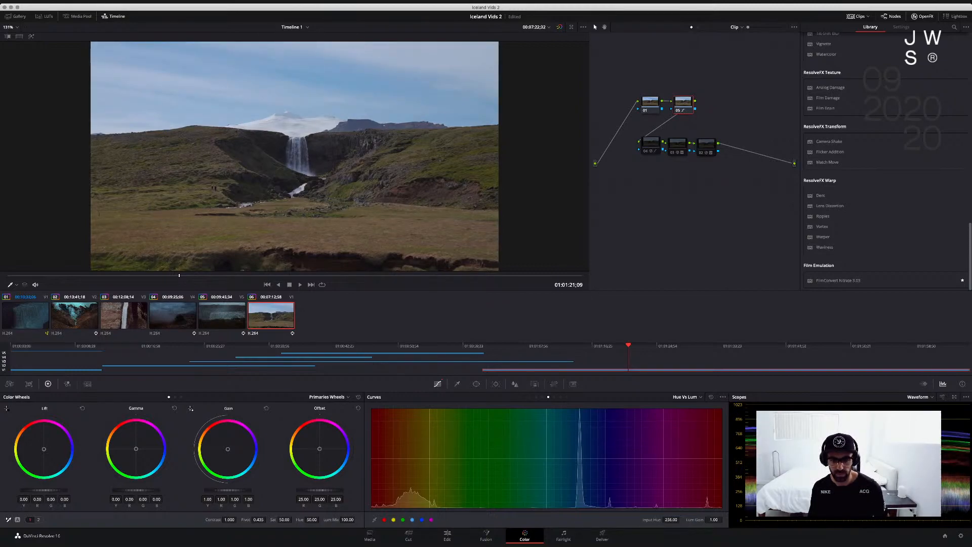
Try desaturating the shadows to about 0.27 on the Lum Vs Sat curve with a midtone anchor, and undo the desaturation
{"action": "left_click", "coordinate": [555, 397]}
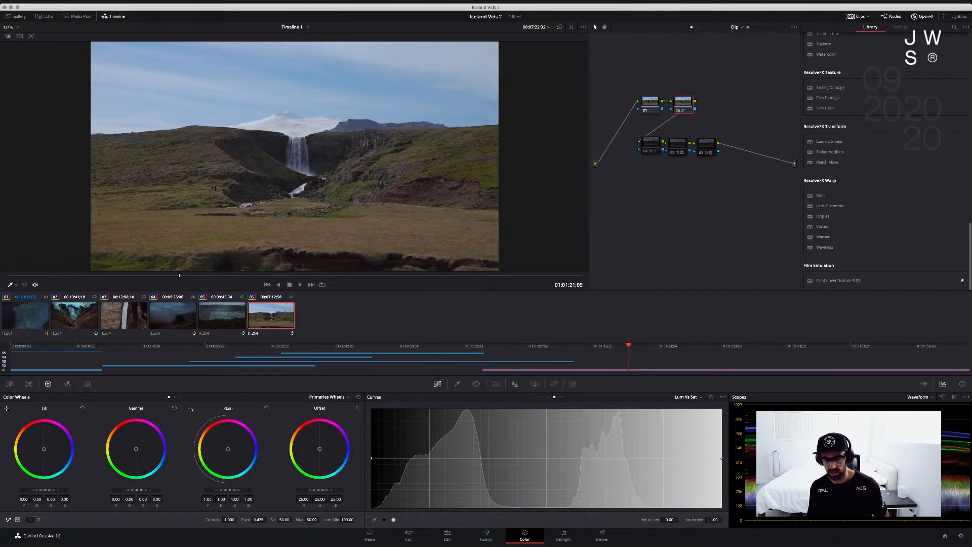
{"action": "left_click", "coordinate": [547, 458]}
{"action": "left_click", "coordinate": [455, 457]}
{"action": "left_click_drag", "start_coordinate": [455, 458], "coordinate": [457, 494]}
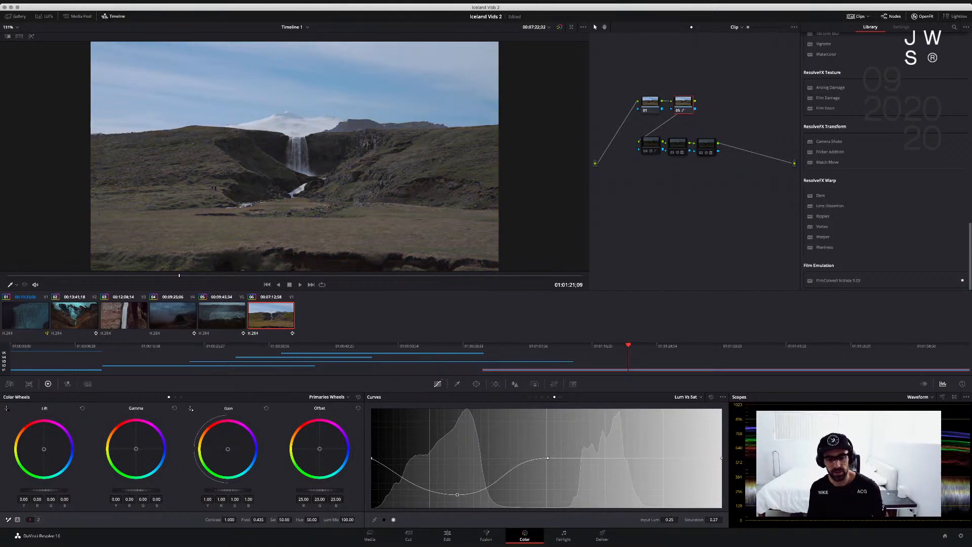
{"action": "key", "text": "super+z"}
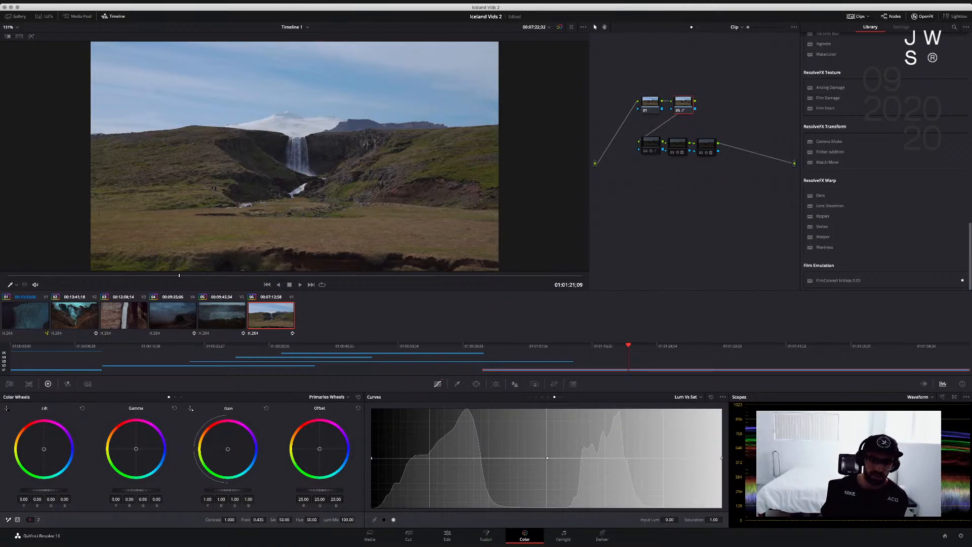
Try desaturating only the deepest blacks to about 0.30 on the Lum Vs Sat curve, shaped by points at input lum 0.16 and 0.07
{"action": "left_click", "coordinate": [425, 459]}
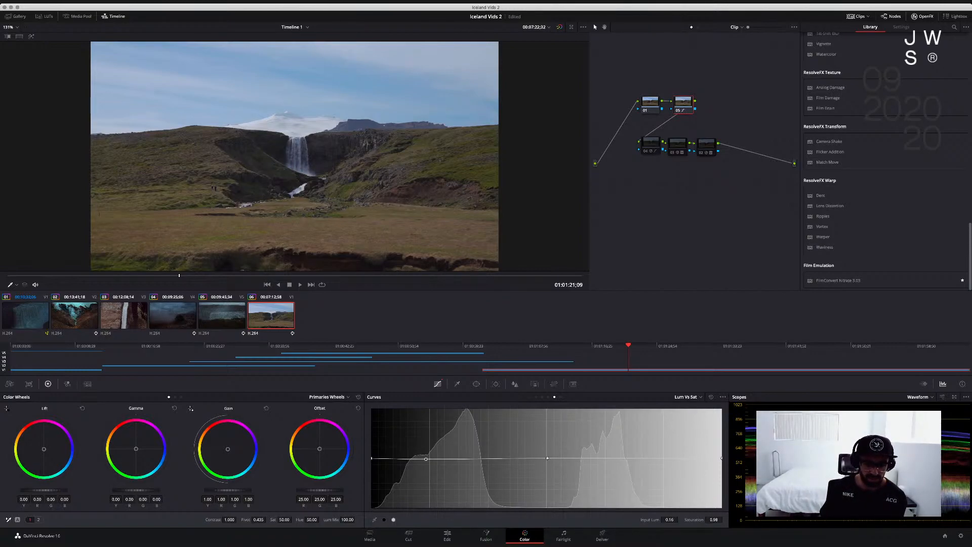
{"action": "left_click_drag", "start_coordinate": [372, 458], "coordinate": [372, 493]}
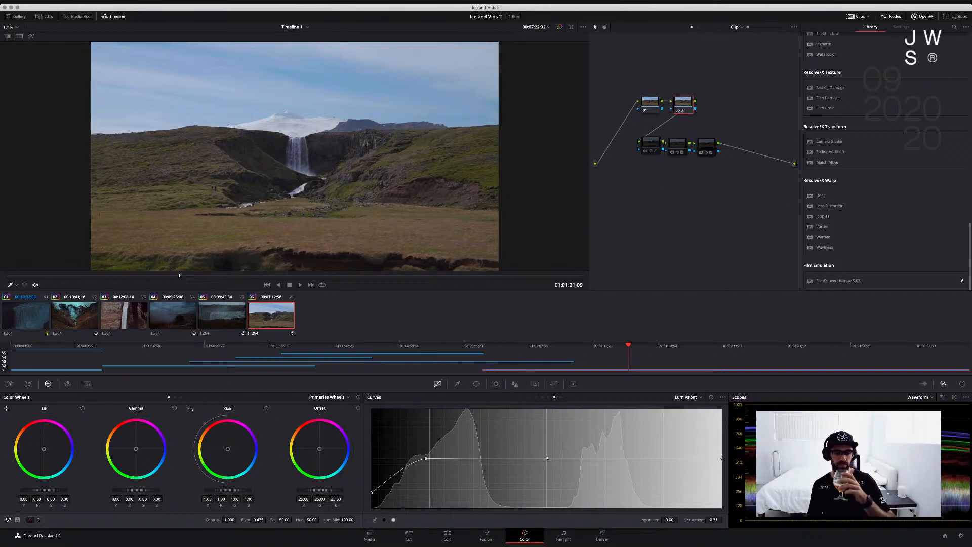
{"action": "left_click_drag", "start_coordinate": [372, 493], "coordinate": [394, 468]}
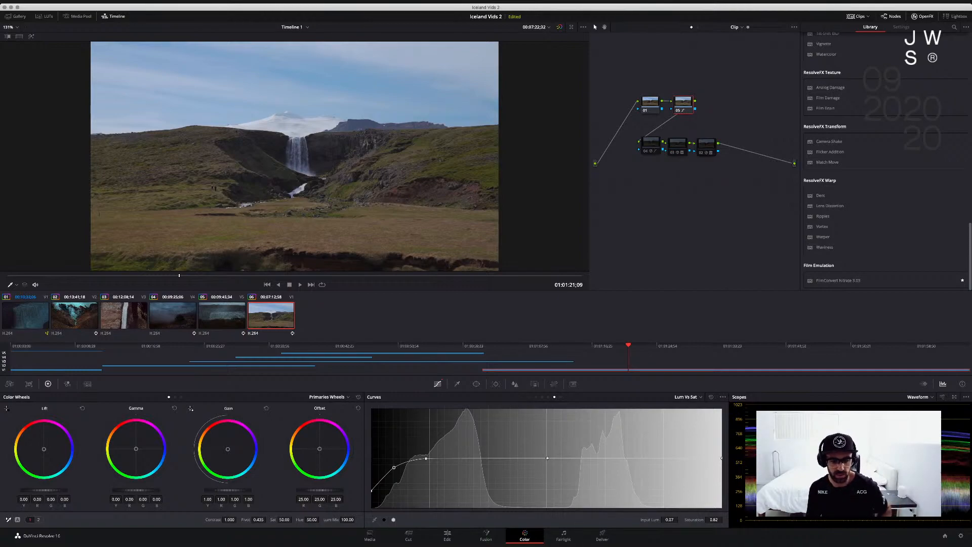
Restore the black end of the Lum Vs Sat curve to neutral and remove all the added points
{"action": "left_click", "coordinate": [371, 491]}
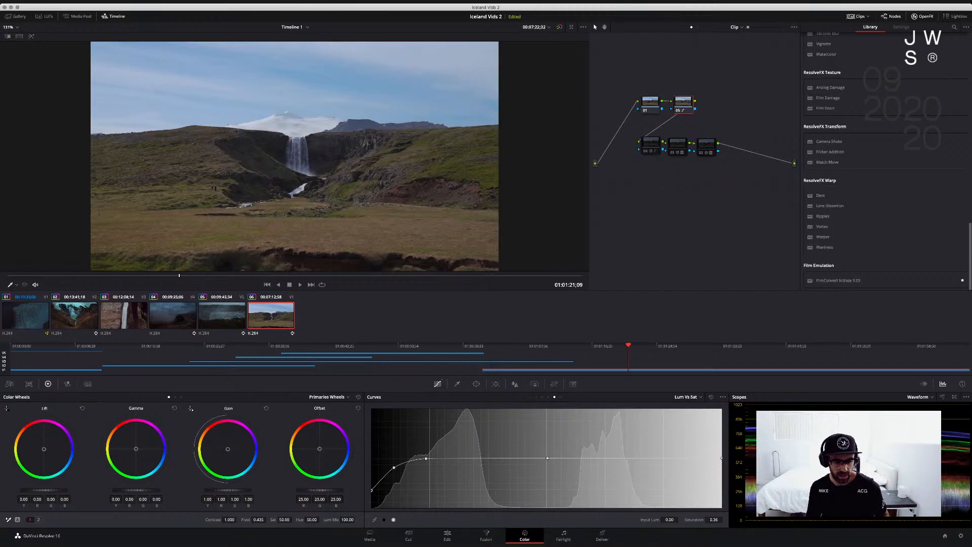
{"action": "left_click_drag", "start_coordinate": [372, 491], "coordinate": [371, 459]}
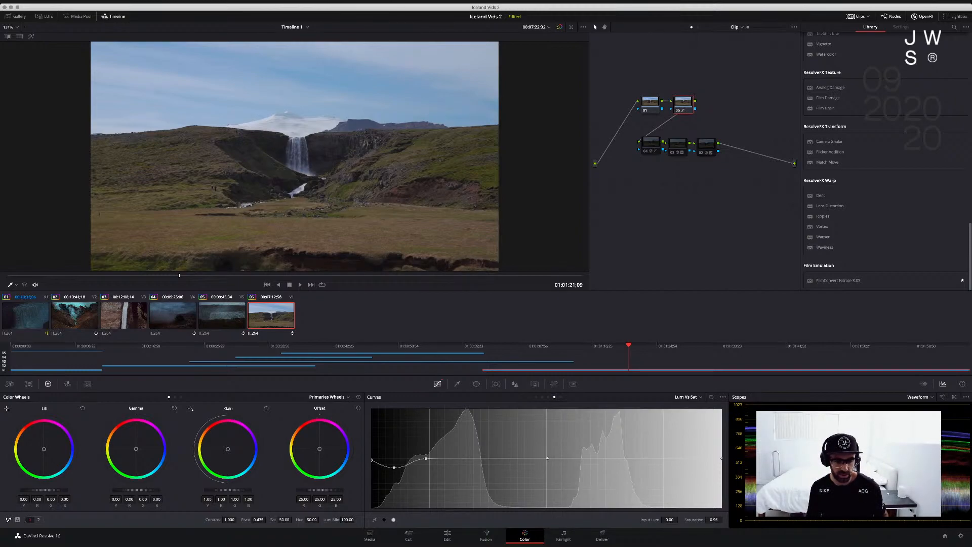
{"action": "right_click", "coordinate": [394, 467]}
{"action": "right_click", "coordinate": [426, 458]}
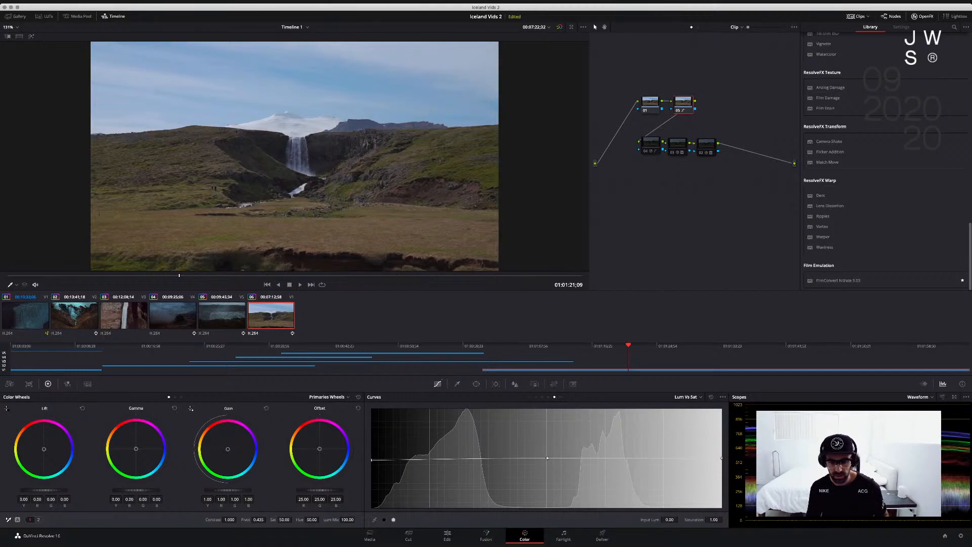
{"action": "right_click", "coordinate": [548, 459]}
{"action": "left_click_drag", "start_coordinate": [371, 460], "coordinate": [371, 459]}
Try output saturations of about 0.85 and 1.51 for the low-saturation colors on the Sat Vs Sat curve
{"action": "left_click", "coordinate": [560, 397]}
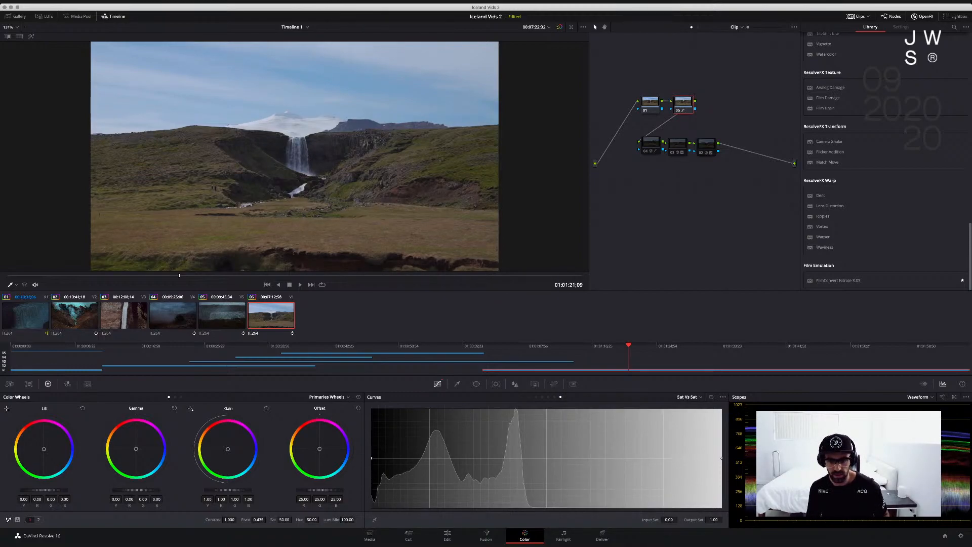
{"action": "left_click", "coordinate": [547, 458]}
{"action": "mouse_move", "coordinate": [471, 458]}
{"action": "left_mouse_down"}
{"action": "mouse_move", "coordinate": [471, 493]}
{"action": "mouse_move", "coordinate": [473, 437]}
{"action": "mouse_move", "coordinate": [473, 481]}
{"action": "mouse_move", "coordinate": [473, 437]}
{"action": "mouse_move", "coordinate": [471, 465]}
{"action": "left_mouse_up"}
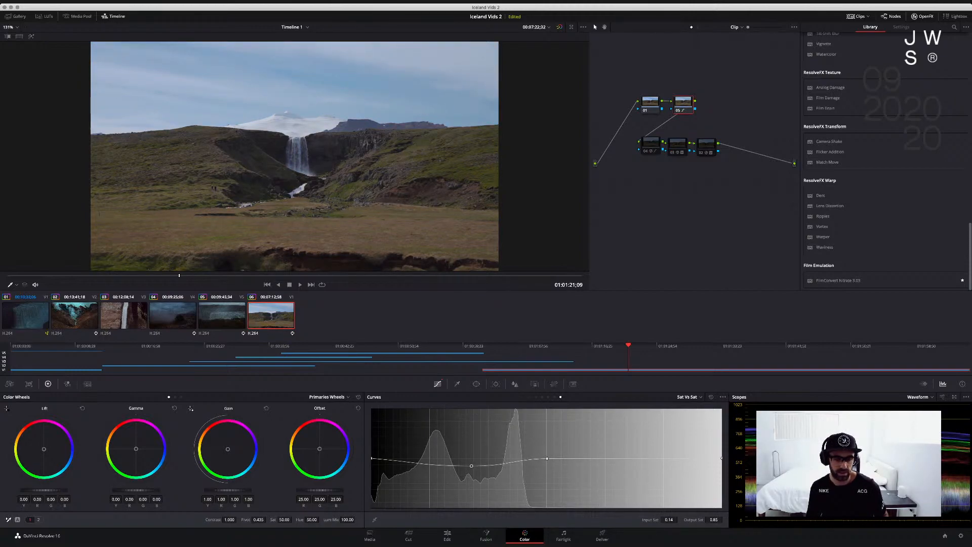
{"action": "left_click_drag", "start_coordinate": [471, 466], "coordinate": [442, 433]}
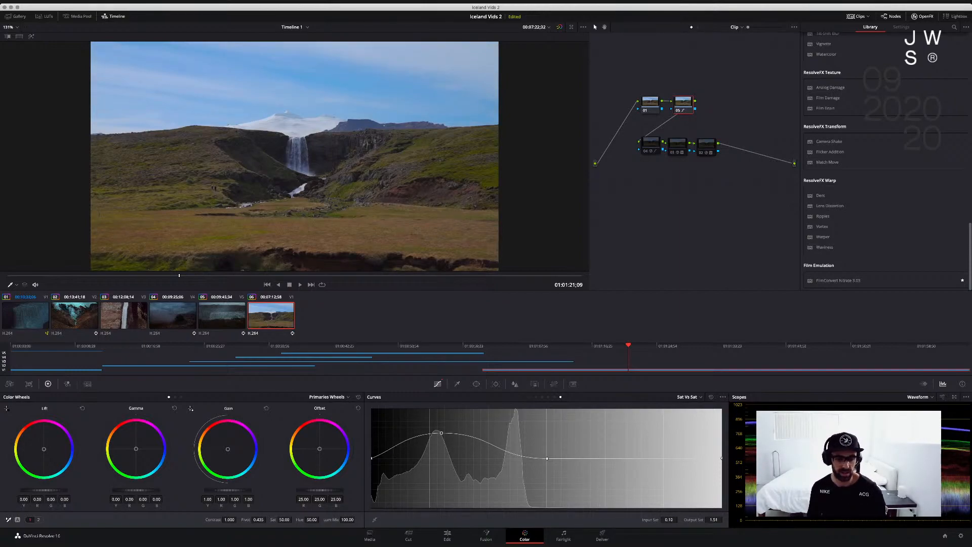
{"action": "left_click_drag", "start_coordinate": [441, 433], "coordinate": [443, 457]}
Try boosting the more saturated colors to about 1.63 on the Sat Vs Sat curve, and flatten its points back to 1.00
{"action": "left_click_drag", "start_coordinate": [664, 458], "coordinate": [637, 427]}
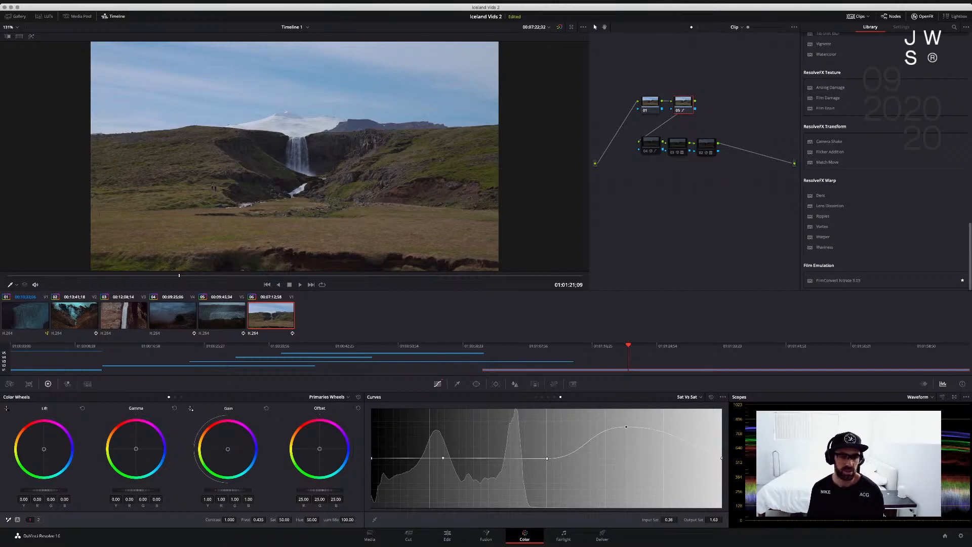
{"action": "left_click_drag", "start_coordinate": [547, 458], "coordinate": [553, 438]}
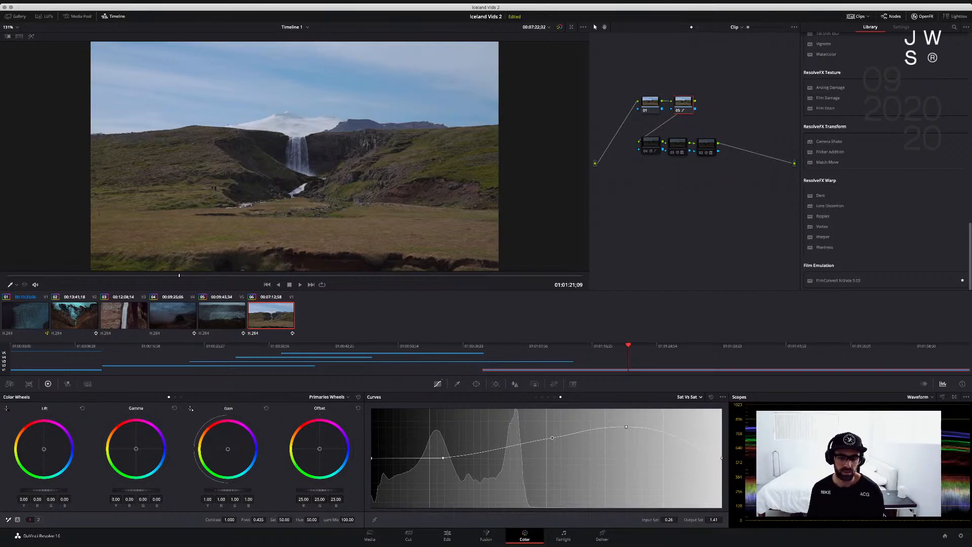
{"action": "left_click_drag", "start_coordinate": [553, 437], "coordinate": [555, 468]}
{"action": "mouse_move", "coordinate": [444, 458]}
{"action": "left_mouse_down"}
{"action": "mouse_move", "coordinate": [446, 471]}
{"action": "mouse_move", "coordinate": [447, 443]}
{"action": "mouse_move", "coordinate": [451, 484]}
{"action": "mouse_move", "coordinate": [453, 454]}
{"action": "left_mouse_up"}
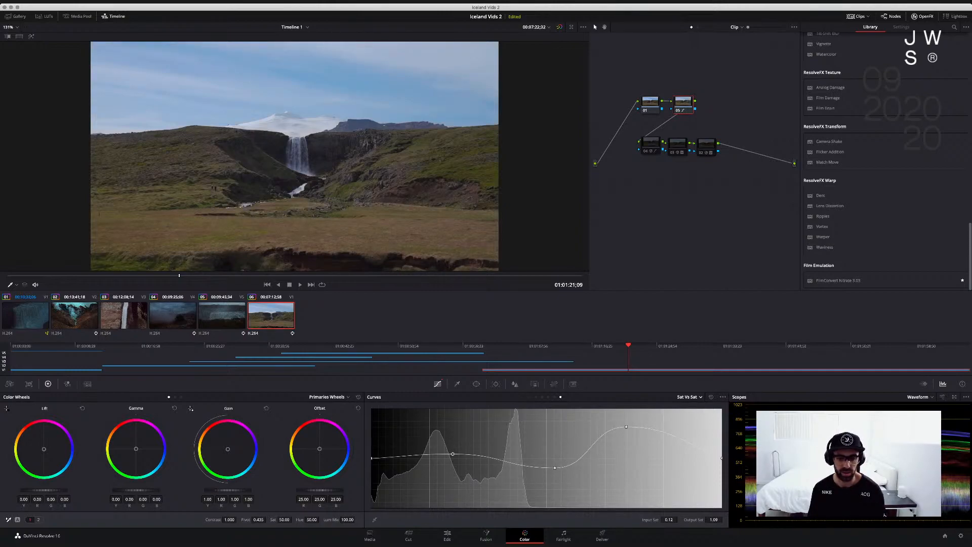
{"action": "left_click_drag", "start_coordinate": [555, 467], "coordinate": [623, 458]}
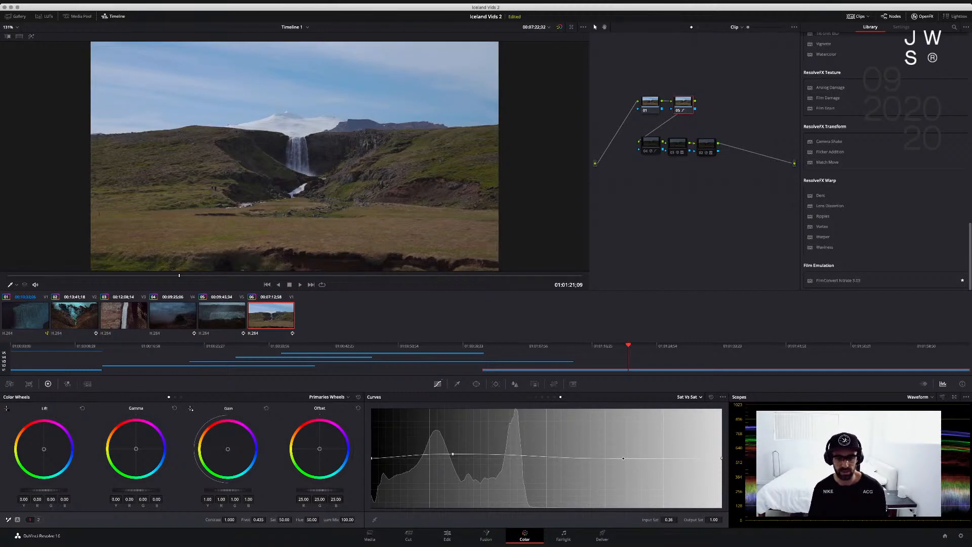
{"action": "left_click_drag", "start_coordinate": [453, 454], "coordinate": [453, 459]}
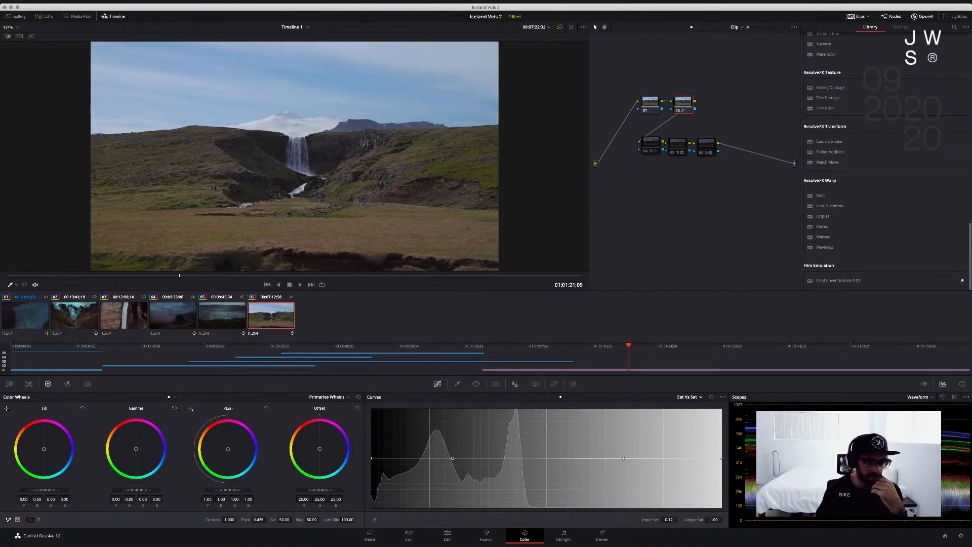
Look through the Primaries Bars and Log modes, and raise the Gamma luminance to 0.02 with the bars
{"action": "left_click", "coordinate": [175, 397]}
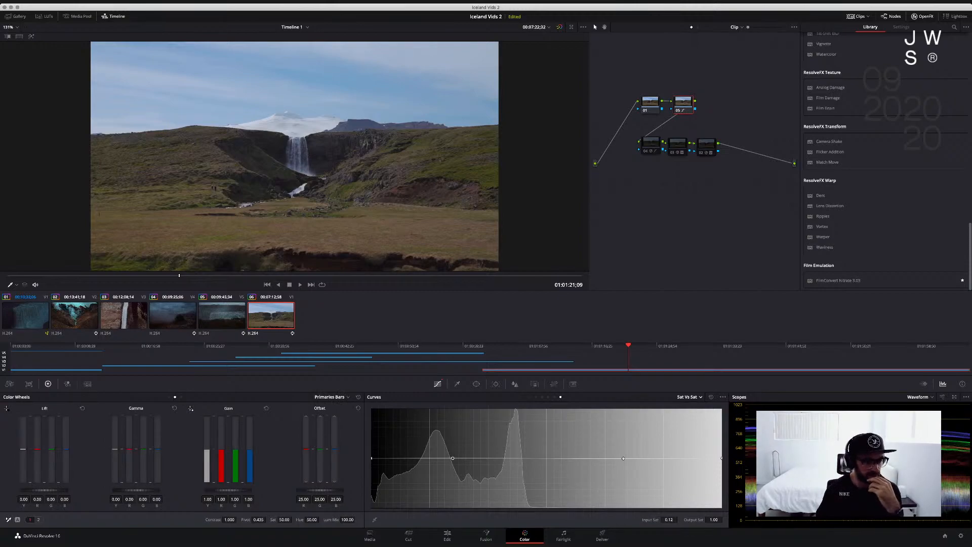
{"action": "left_click", "coordinate": [181, 397]}
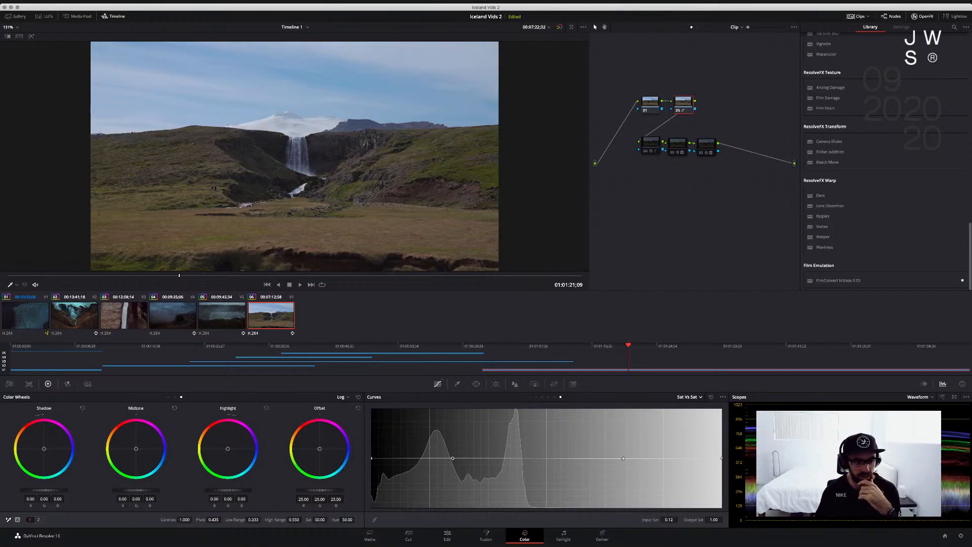
{"action": "left_click", "coordinate": [168, 397]}
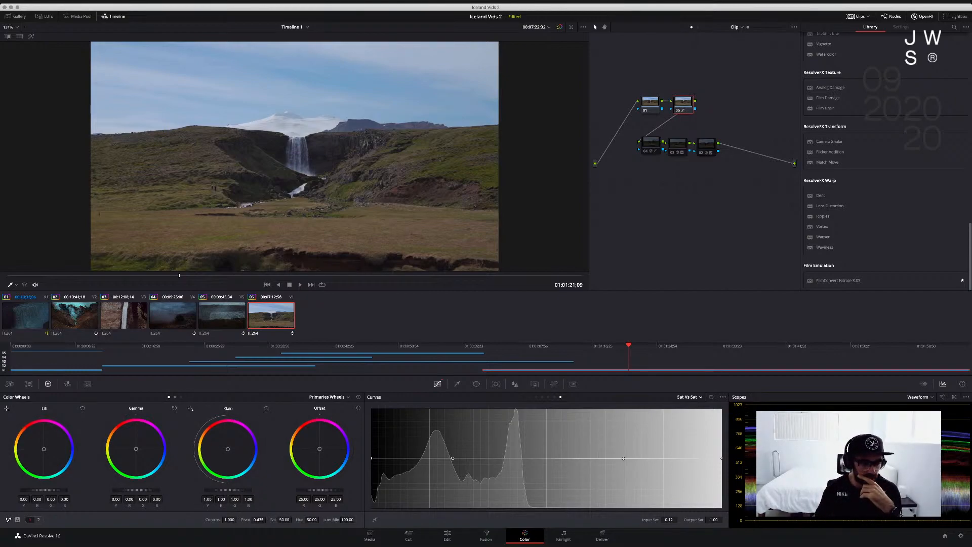
{"action": "left_click", "coordinate": [175, 397]}
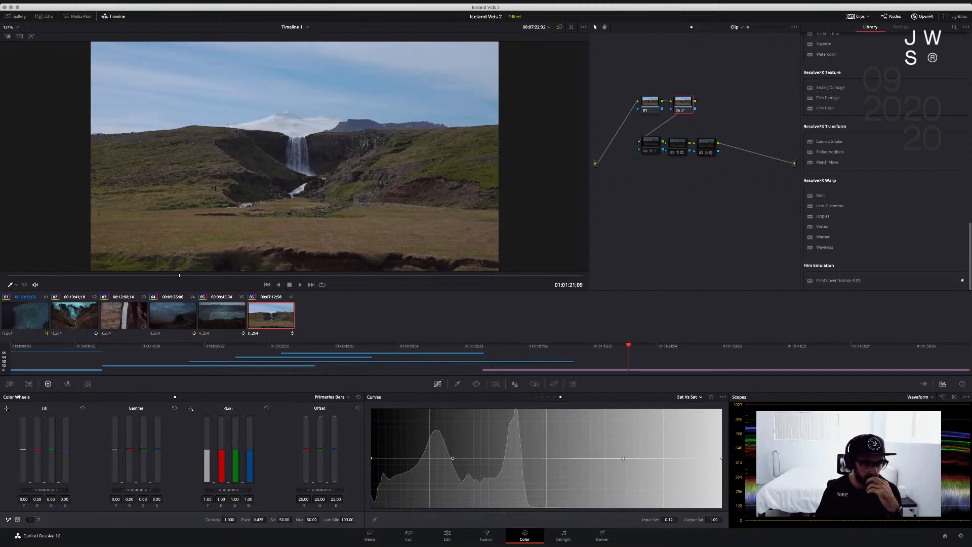
{"action": "left_click_drag", "start_coordinate": [115, 449], "coordinate": [115, 449]}
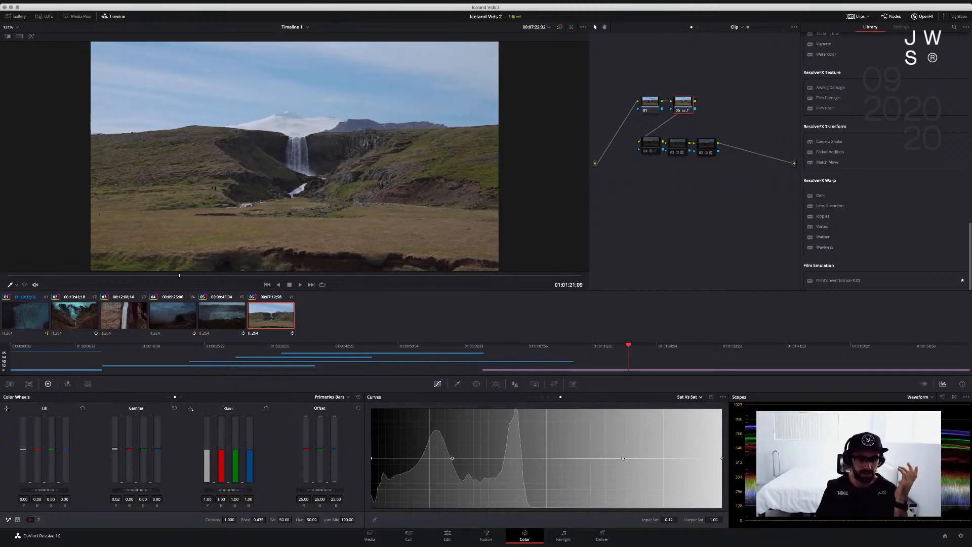
{"action": "left_click", "coordinate": [168, 397]}
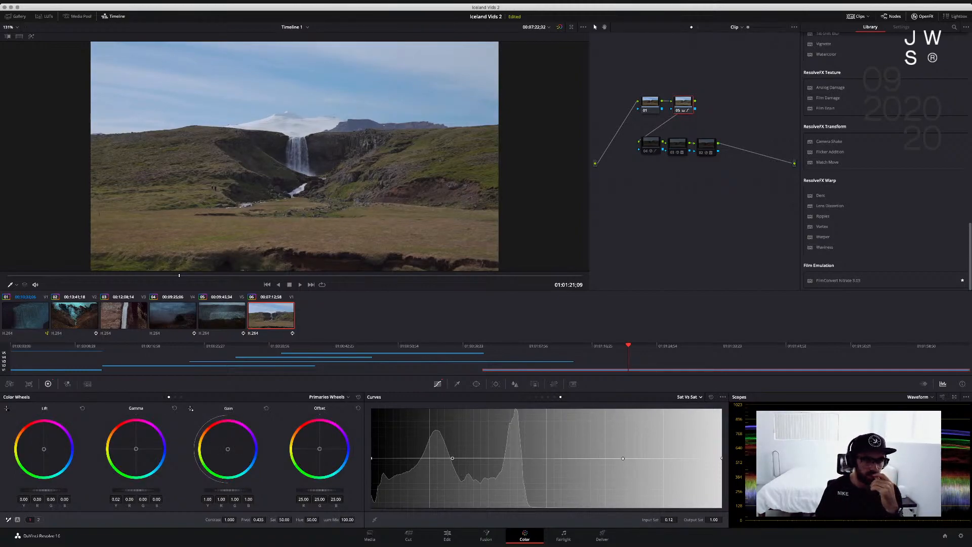
Shift the Gamma color balance slightly toward warm after trying a green tint, and lower the overall Gamma luminance to about -0.02
{"action": "left_click_drag", "start_coordinate": [135, 449], "coordinate": [134, 455]}
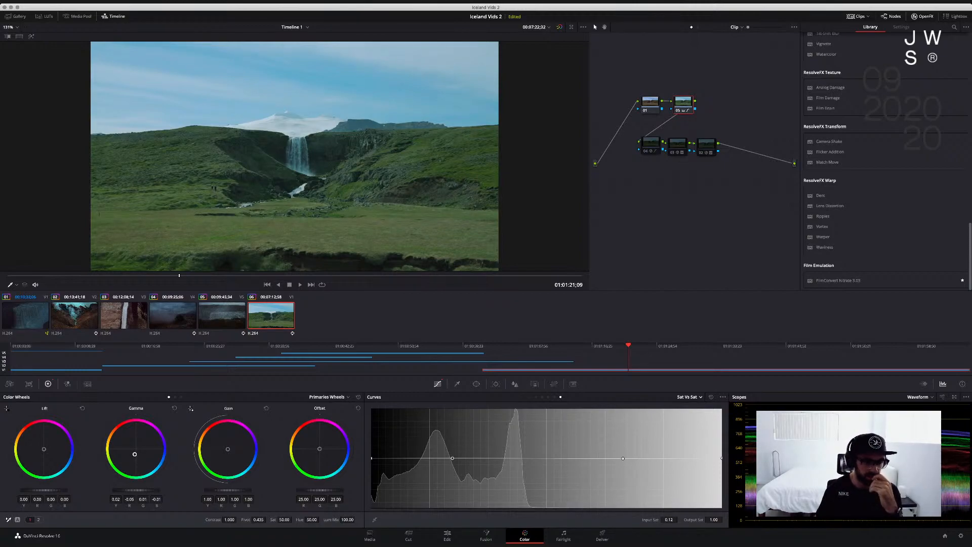
{"action": "left_click_drag", "start_coordinate": [134, 455], "coordinate": [133, 450]}
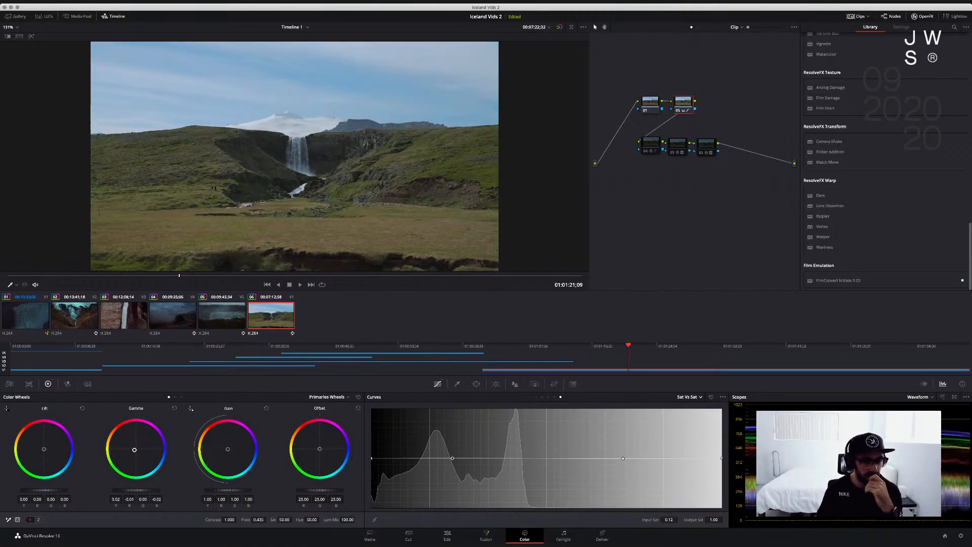
{"action": "left_click_drag", "start_coordinate": [133, 449], "coordinate": [134, 449]}
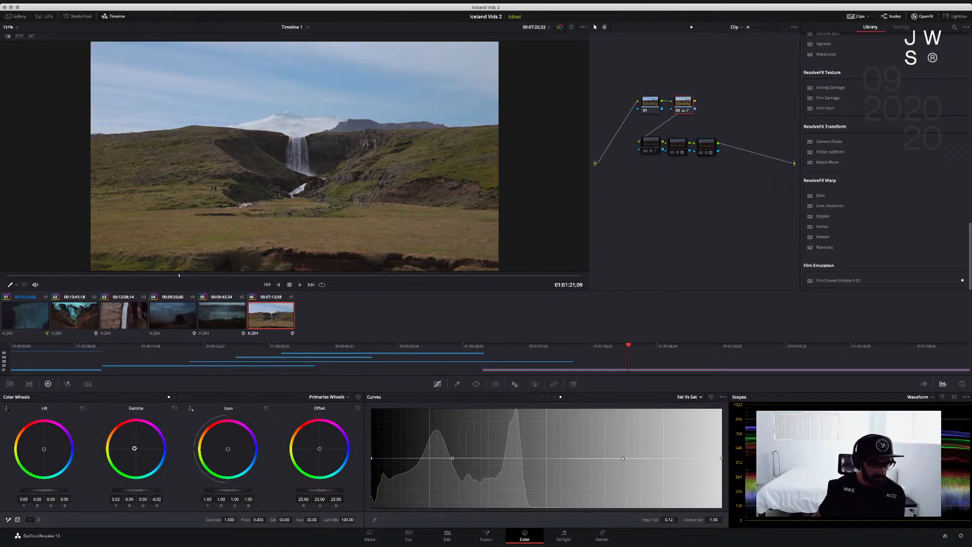
{"action": "left_click_drag", "start_coordinate": [135, 490], "coordinate": [131, 490]}
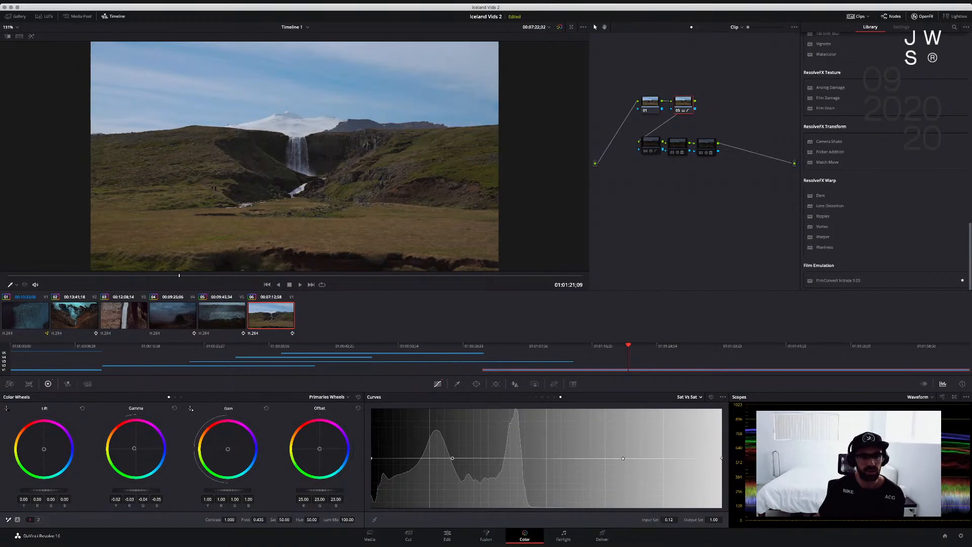
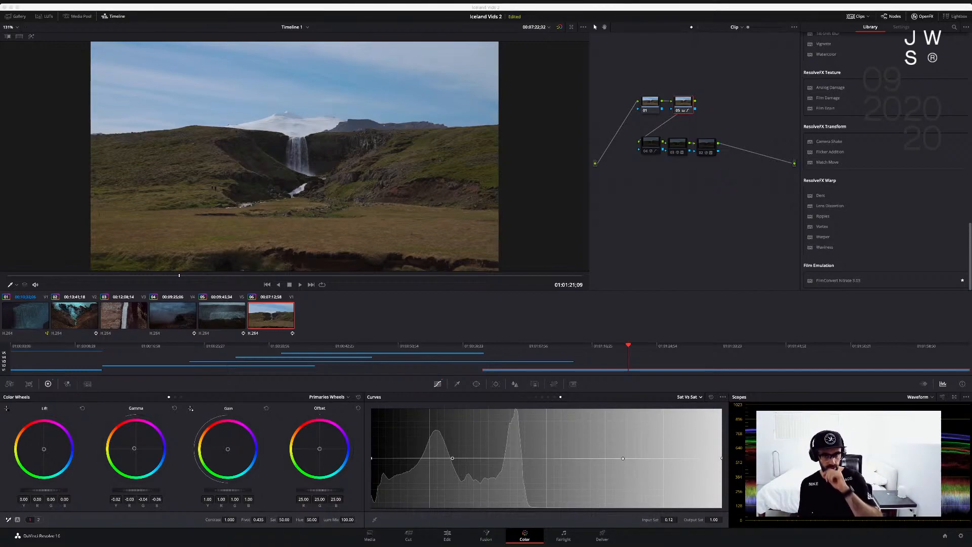
Warm the Lift color balance slightly to red 0.01 and blue -0.01, and nudge the Gain balance to red 0.99, green 1.01 and blue 0.97
{"action": "scroll", "coordinate": [295, 156], "scroll_direction": "down", "scroll_amount": 1}
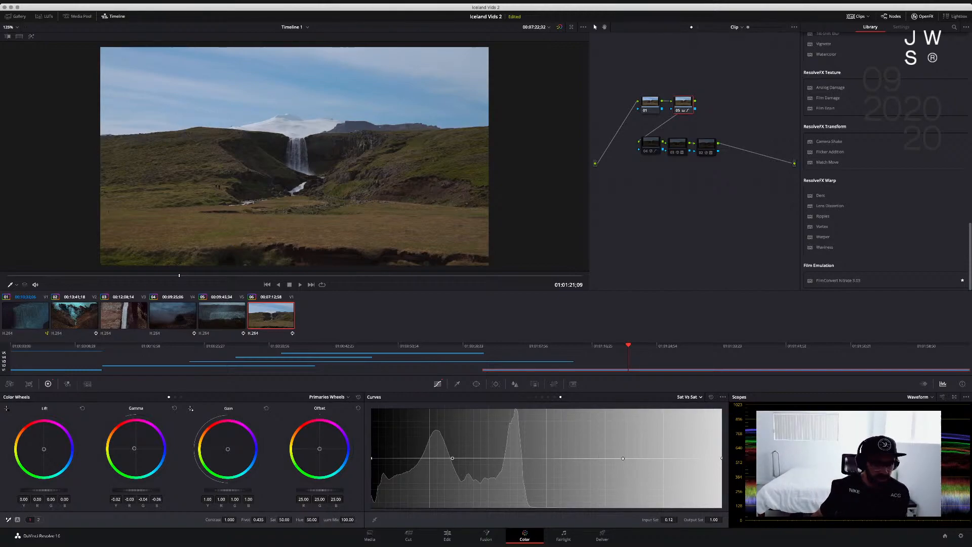
{"action": "left_click_drag", "start_coordinate": [43, 449], "coordinate": [43, 448]}
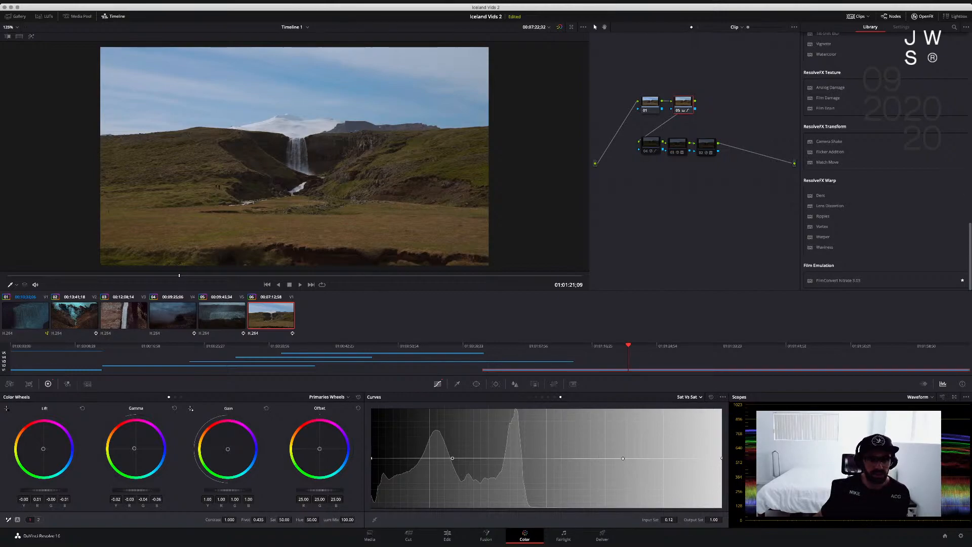
{"action": "left_click_drag", "start_coordinate": [228, 450], "coordinate": [228, 449]}
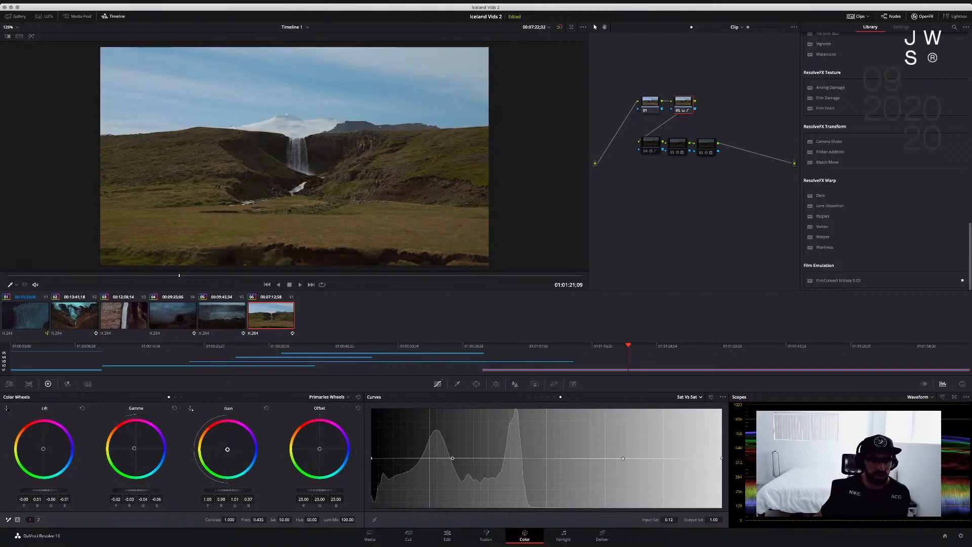
Try strong blue and purple tints on the Gain wheel, then settle on a slight blue shift of red 0.97, green 1.00 and blue 1.10
{"action": "mouse_move", "coordinate": [228, 449]}
{"action": "left_mouse_down"}
{"action": "mouse_move", "coordinate": [254, 443]}
{"action": "mouse_move", "coordinate": [207, 453]}
{"action": "mouse_move", "coordinate": [258, 445]}
{"action": "mouse_move", "coordinate": [213, 443]}
{"action": "mouse_move", "coordinate": [236, 450]}
{"action": "left_mouse_up"}
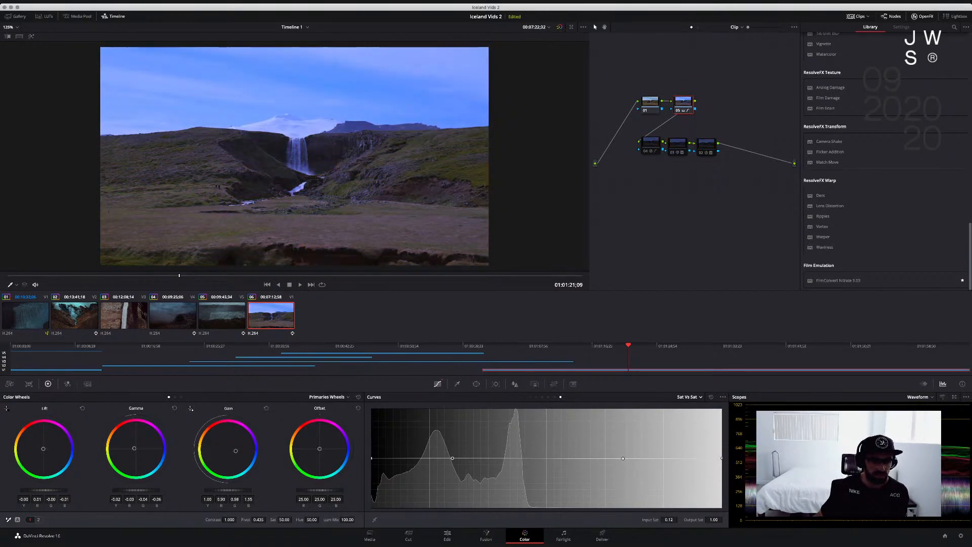
{"action": "key", "text": "shift+d"}
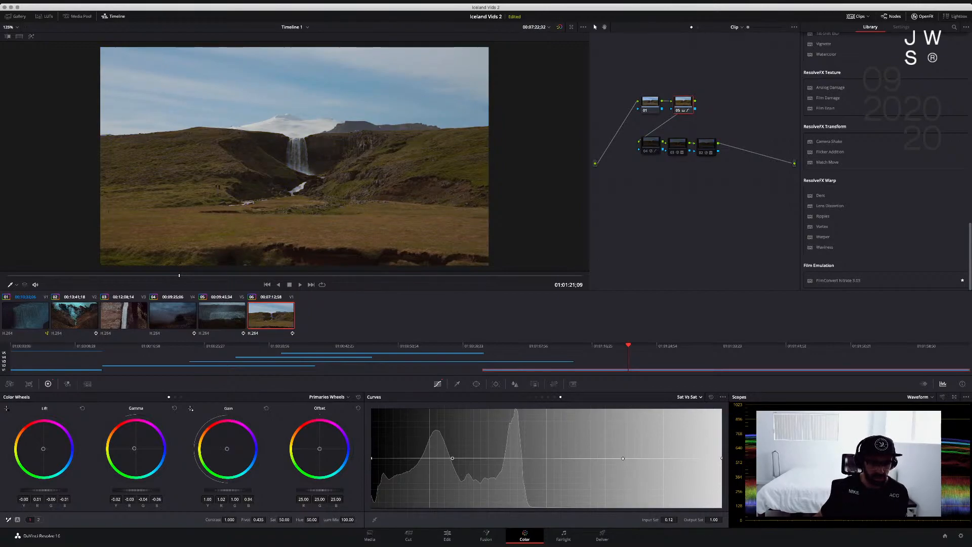
{"action": "left_click_drag", "start_coordinate": [227, 449], "coordinate": [251, 446]}
{"action": "key", "text": "space"}
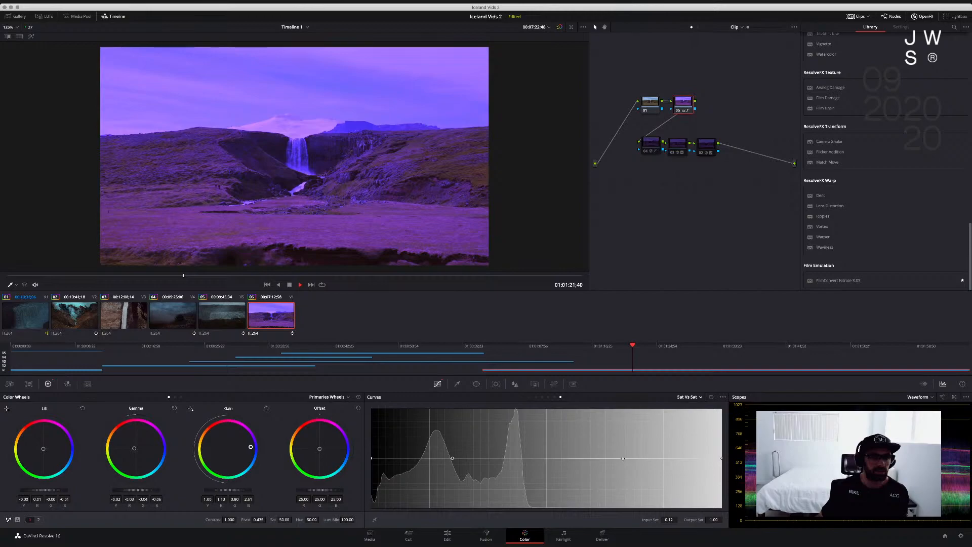
{"action": "key", "text": "super+z"}
{"action": "key", "text": "space"}
{"action": "left_click_drag", "start_coordinate": [229, 448], "coordinate": [230, 450]}
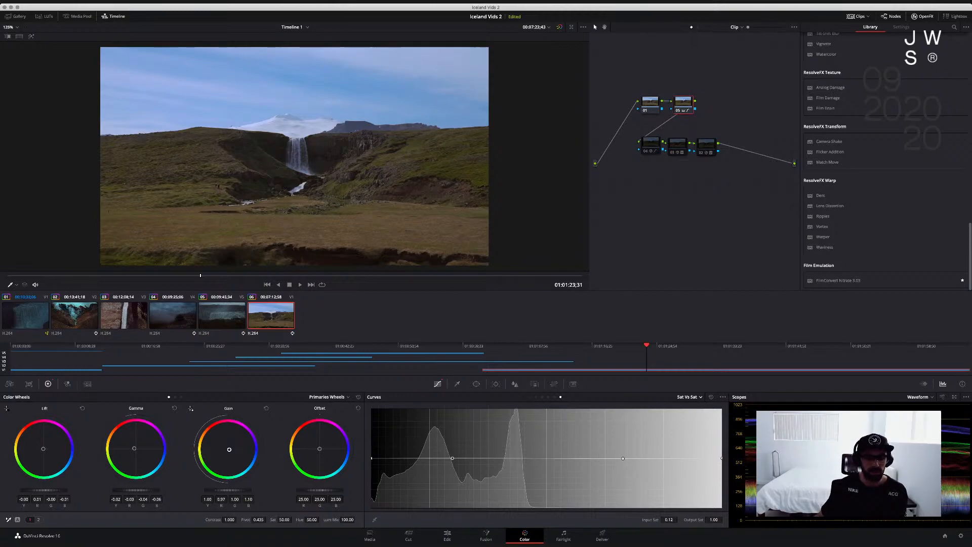
Shift the Offset color balance slightly toward green, to about 22.60 red and 24.54 green
{"action": "left_click_drag", "start_coordinate": [319, 448], "coordinate": [320, 449]}
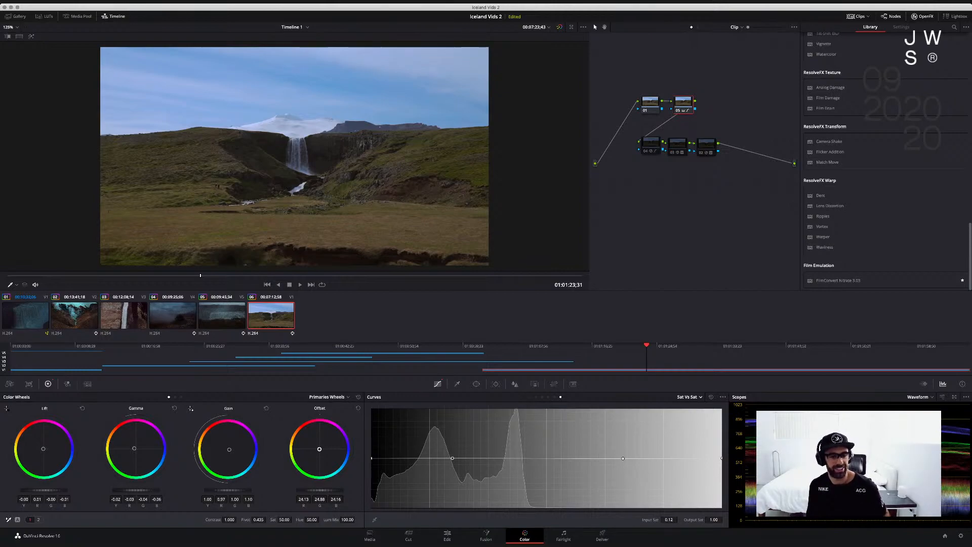
{"action": "key", "text": "super+Tab"}
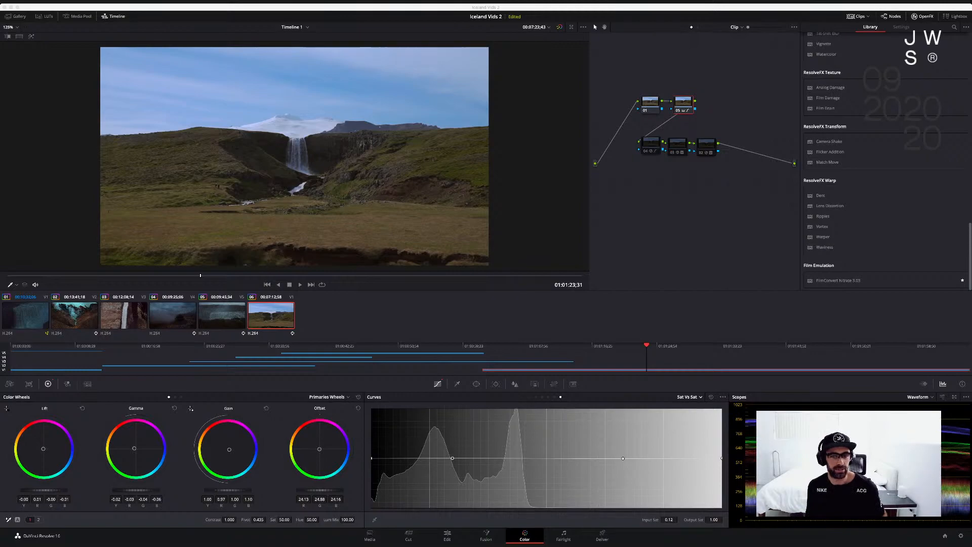
{"action": "key", "text": "super+Tab"}
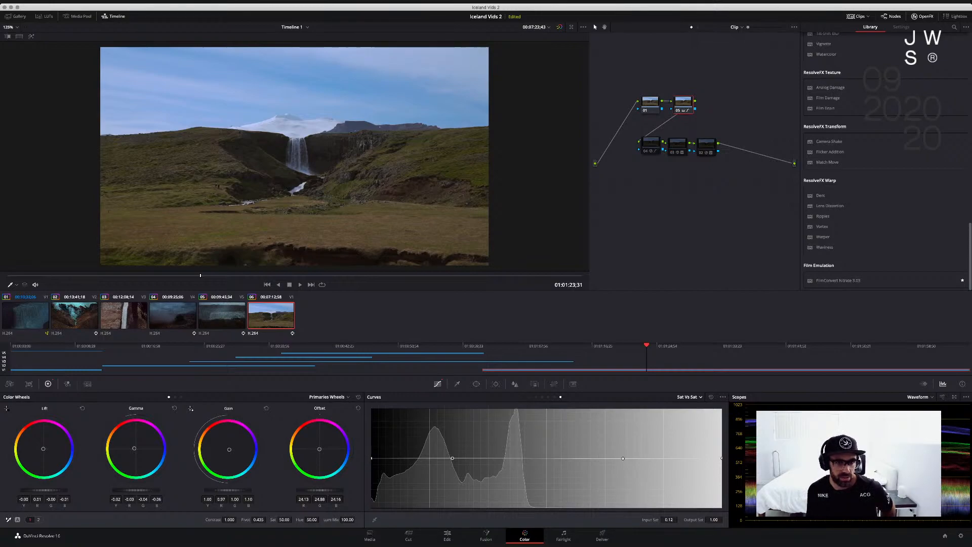
{"action": "left_click_drag", "start_coordinate": [320, 449], "coordinate": [318, 449]}
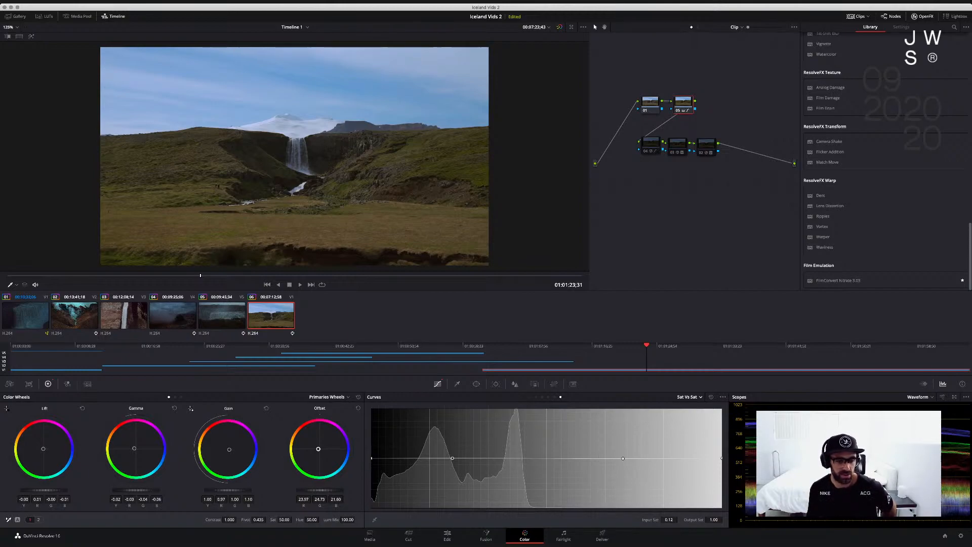
{"action": "left_click_drag", "start_coordinate": [318, 449], "coordinate": [319, 450]}
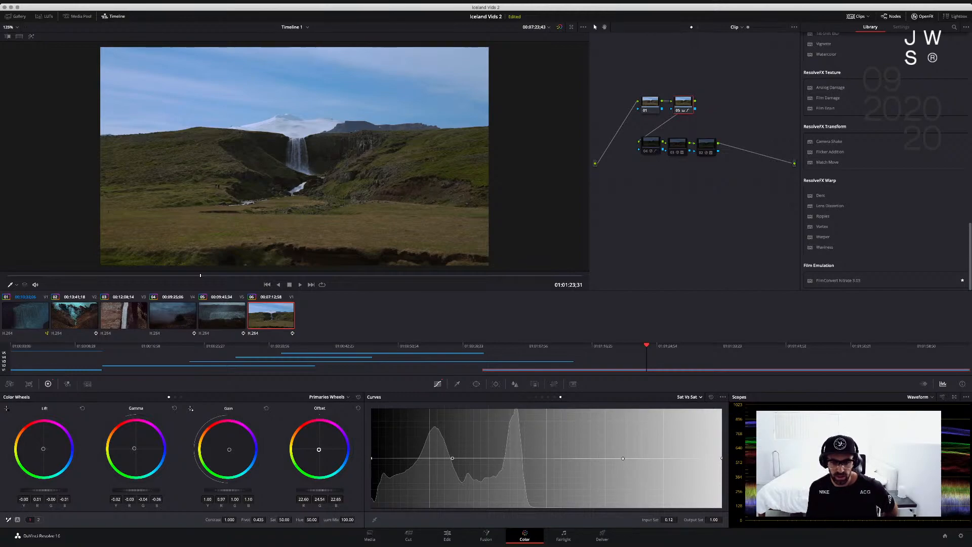
Lower the white end and highlight point of the Custom curve slightly, and raise its midtone point a little
{"action": "left_click", "coordinate": [530, 397]}
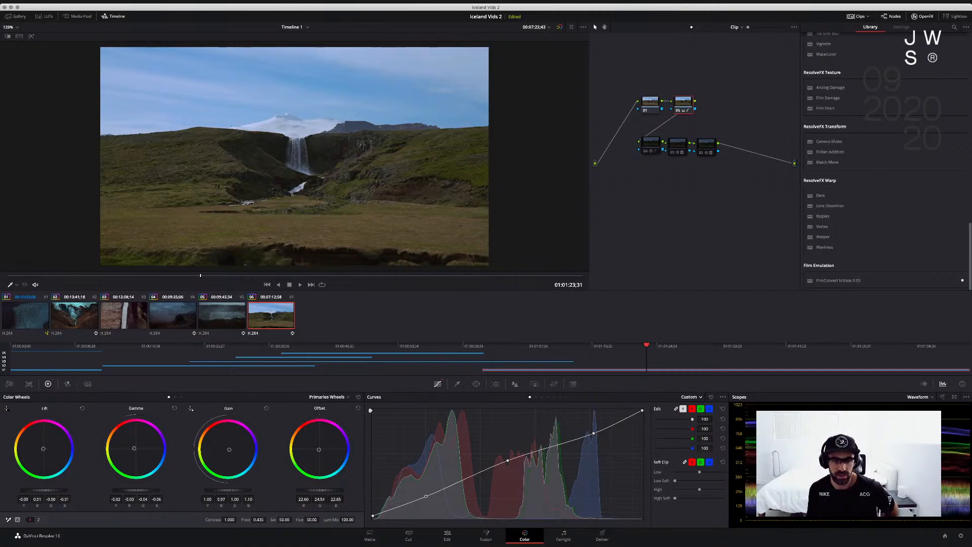
{"action": "left_click_drag", "start_coordinate": [643, 411], "coordinate": [588, 438]}
{"action": "left_click_drag", "start_coordinate": [507, 461], "coordinate": [507, 458]}
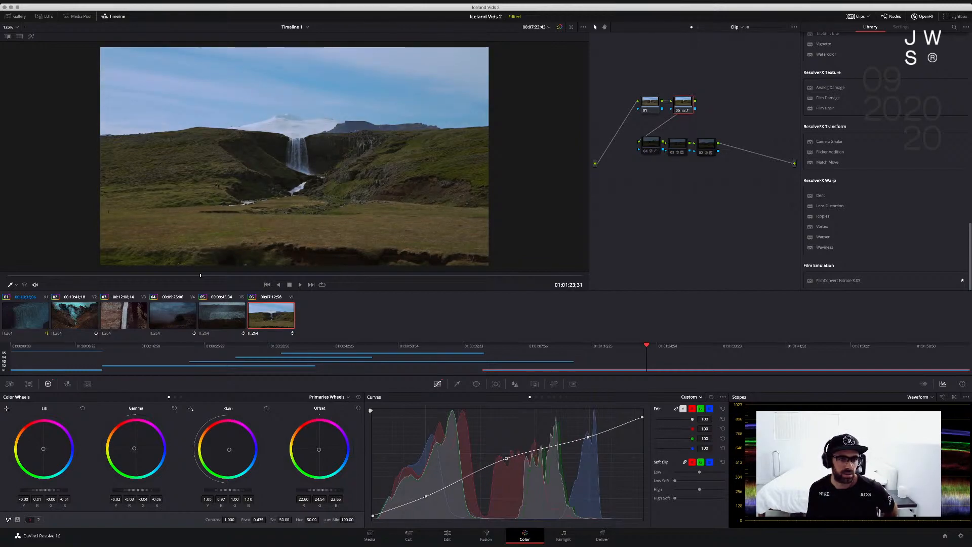
{"action": "left_click_drag", "start_coordinate": [507, 459], "coordinate": [508, 459]}
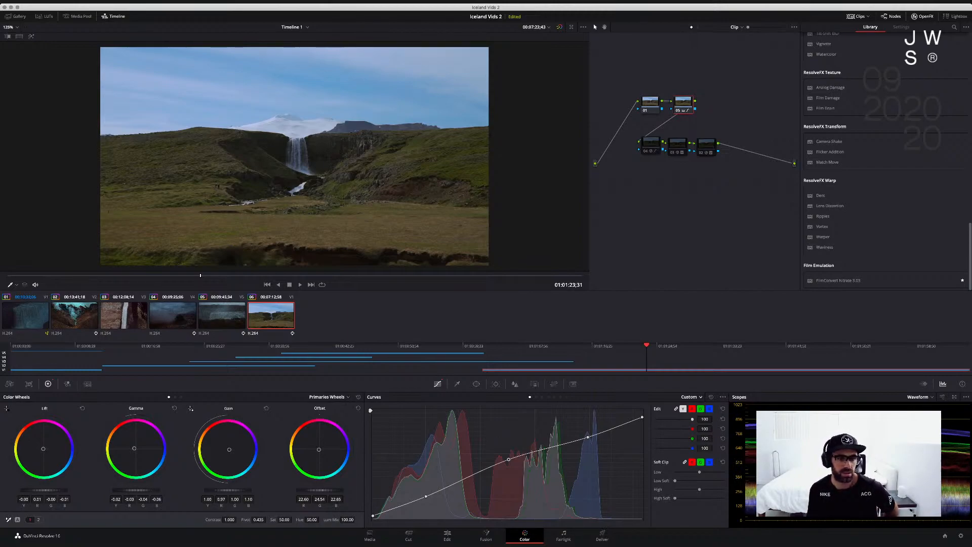
Play clip 02 briefly and examine its Custom curve separately for the luma, red, green and blue channels
{"action": "left_click", "coordinate": [74, 315]}
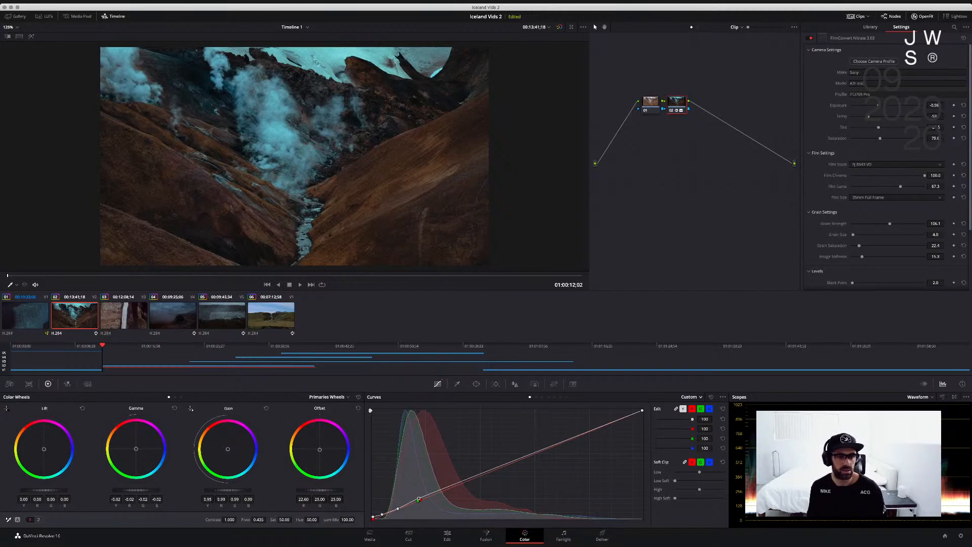
{"action": "key", "text": "space"}
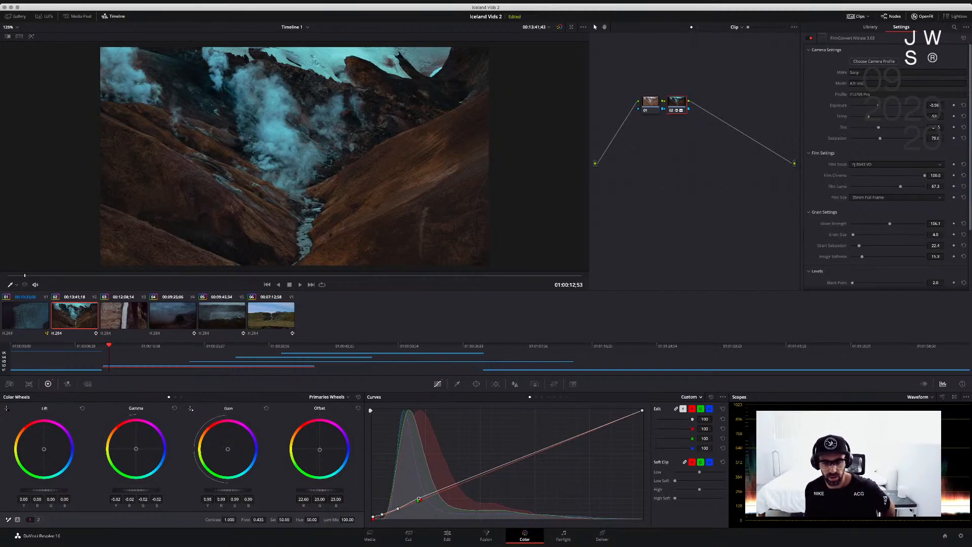
{"action": "left_click", "coordinate": [683, 408]}
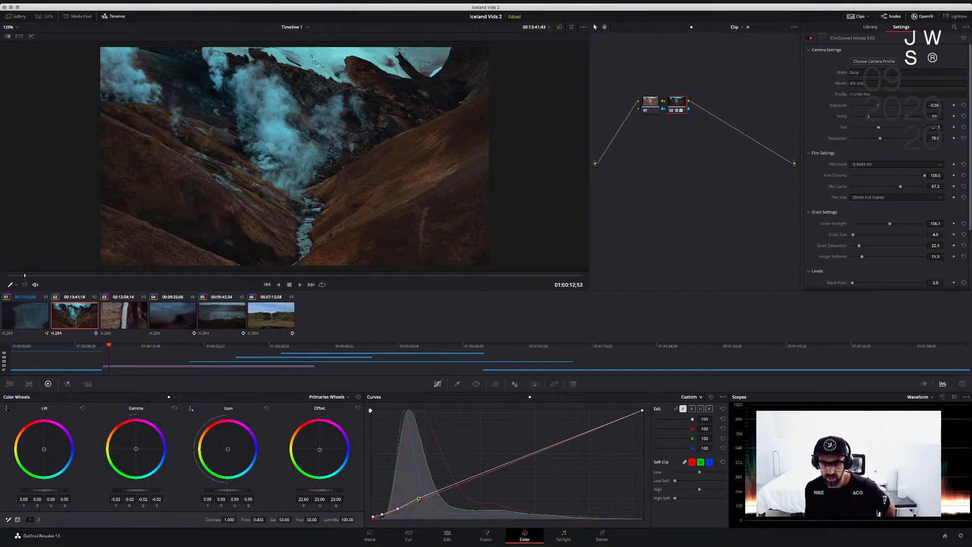
{"action": "left_click", "coordinate": [692, 408]}
{"action": "left_click", "coordinate": [701, 409]}
{"action": "left_click", "coordinate": [710, 409]}
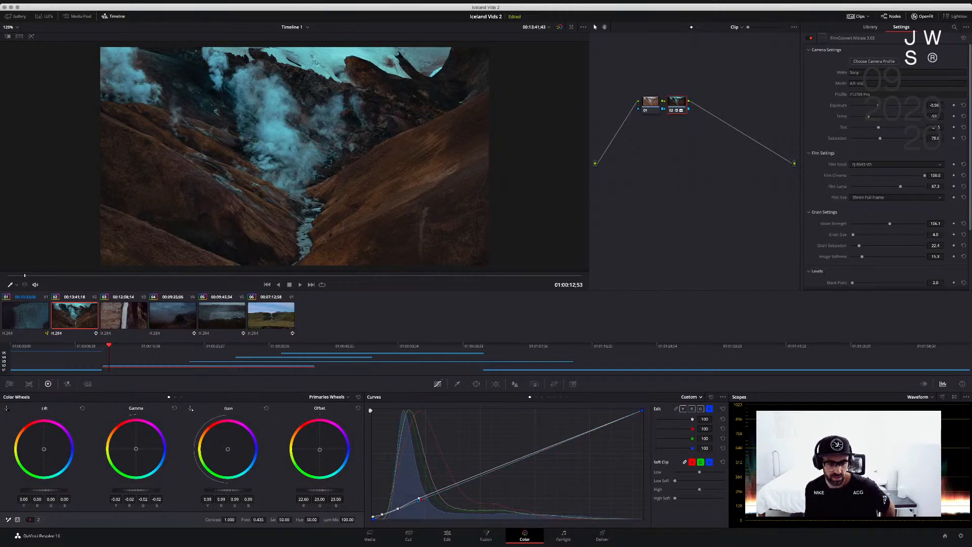
{"action": "left_click", "coordinate": [683, 409]}
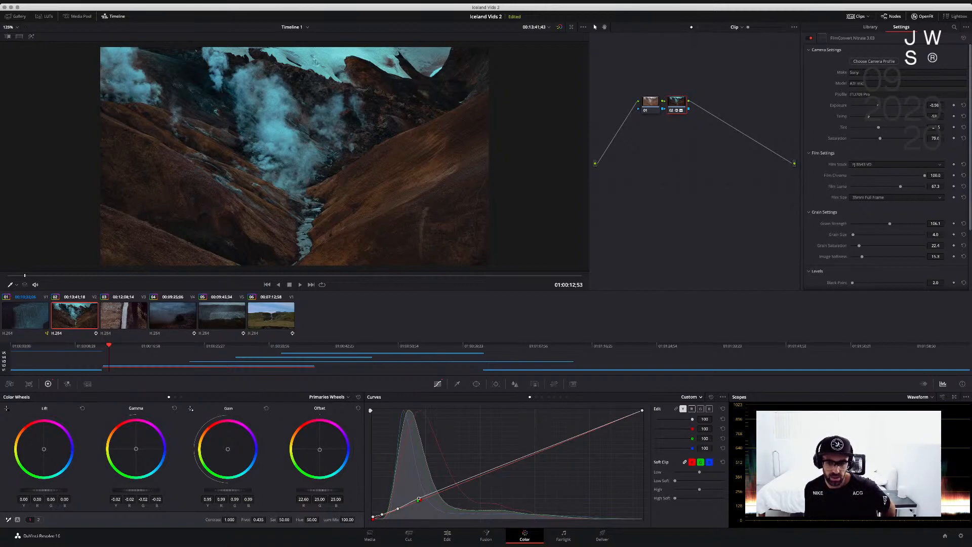
{"action": "left_click", "coordinate": [692, 408]}
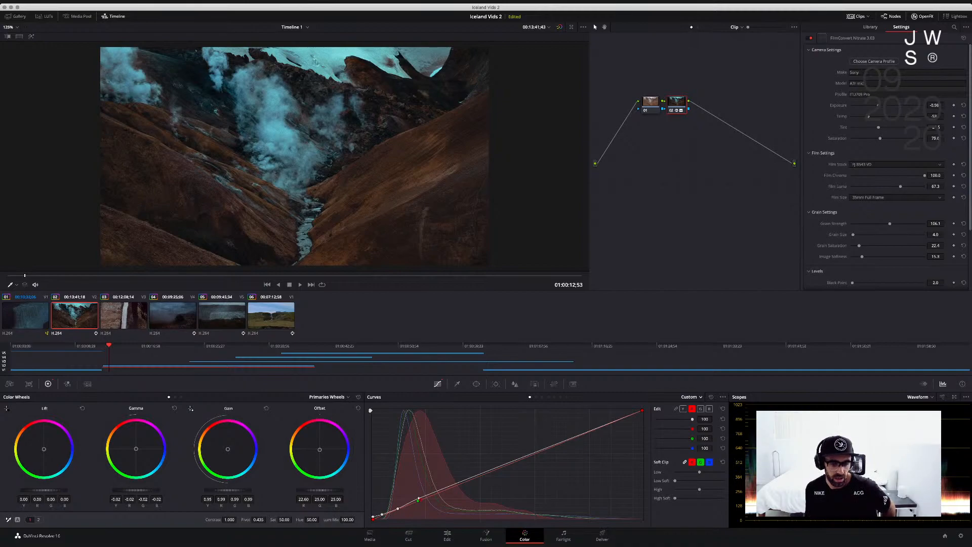
{"action": "left_click", "coordinate": [701, 409]}
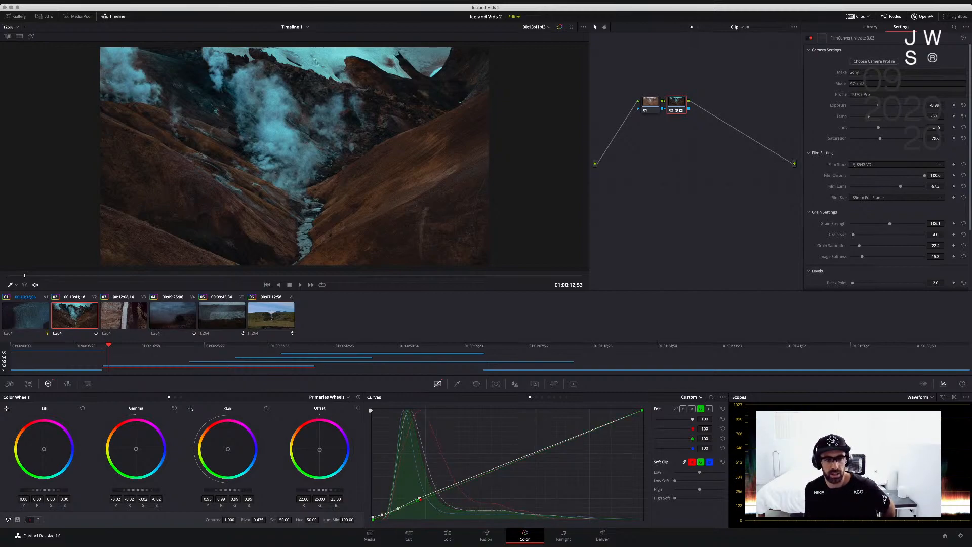
{"action": "left_click", "coordinate": [709, 409]}
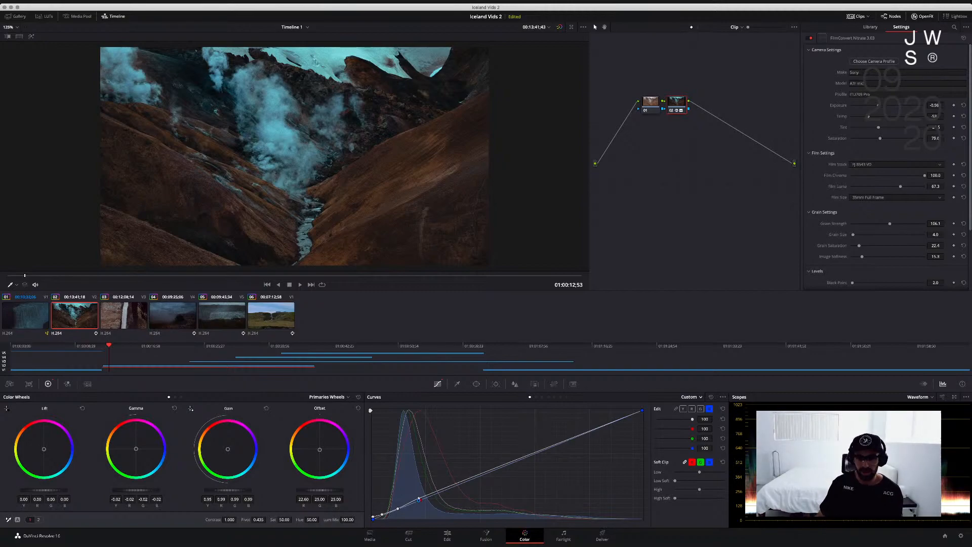
{"action": "scroll", "coordinate": [295, 156], "scroll_direction": "up", "scroll_amount": 4}
{"action": "scroll", "coordinate": [295, 156], "scroll_direction": "down", "scroll_amount": 8}
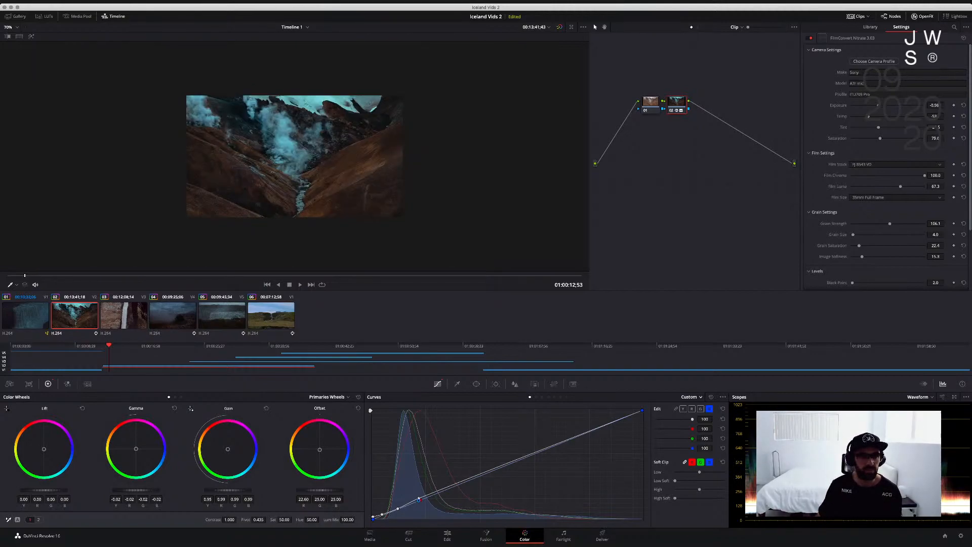
{"action": "scroll", "coordinate": [294, 156], "scroll_direction": "up", "scroll_amount": 4}
{"action": "scroll", "coordinate": [294, 156], "scroll_direction": "down", "scroll_amount": 1}
{"action": "scroll", "coordinate": [294, 156], "scroll_direction": "up", "scroll_amount": 4}
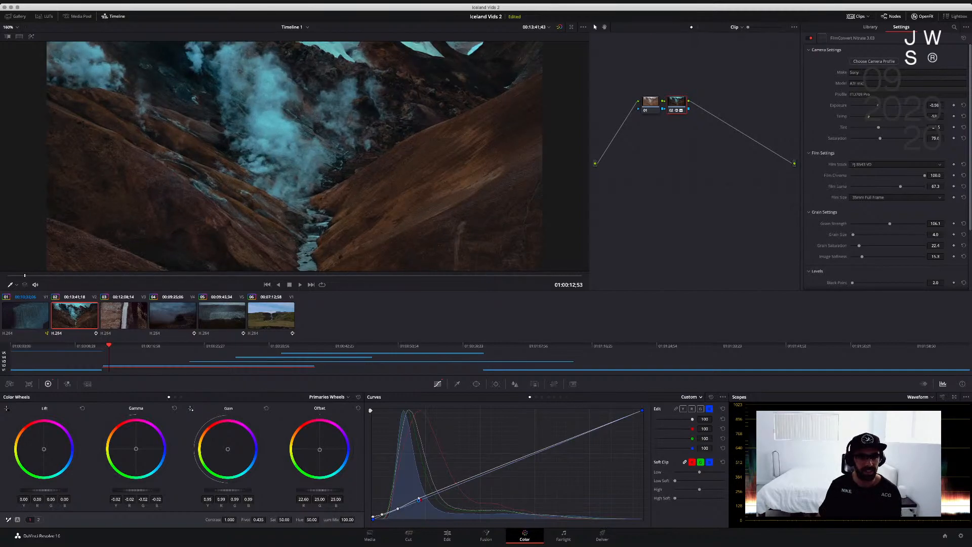
{"action": "scroll", "coordinate": [294, 156], "scroll_direction": "down", "scroll_amount": 6}
{"action": "scroll", "coordinate": [294, 156], "scroll_direction": "up", "scroll_amount": 3}
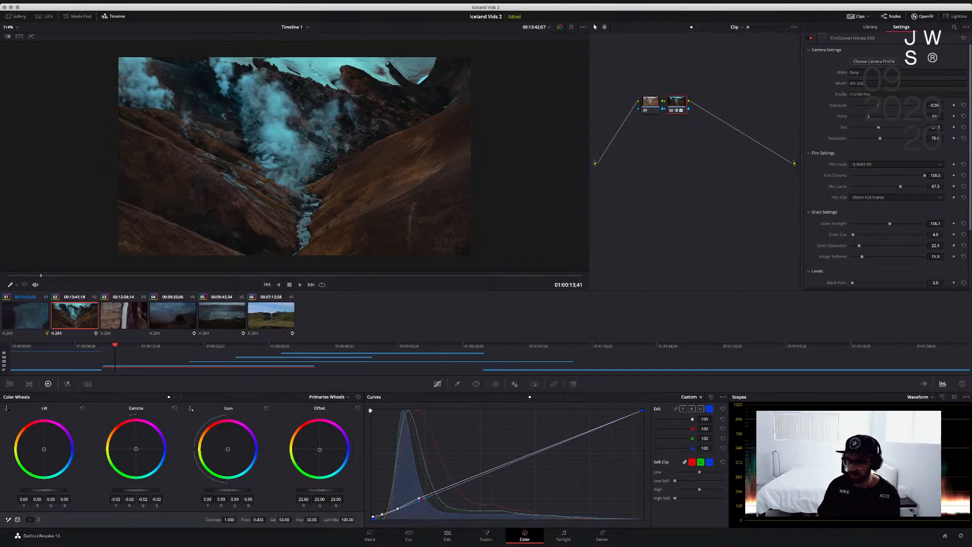
Mute the timeline audio from the Edit page, and play clip 02 on the Color page up to about 01:00:22:25
{"action": "left_click", "coordinate": [447, 535]}
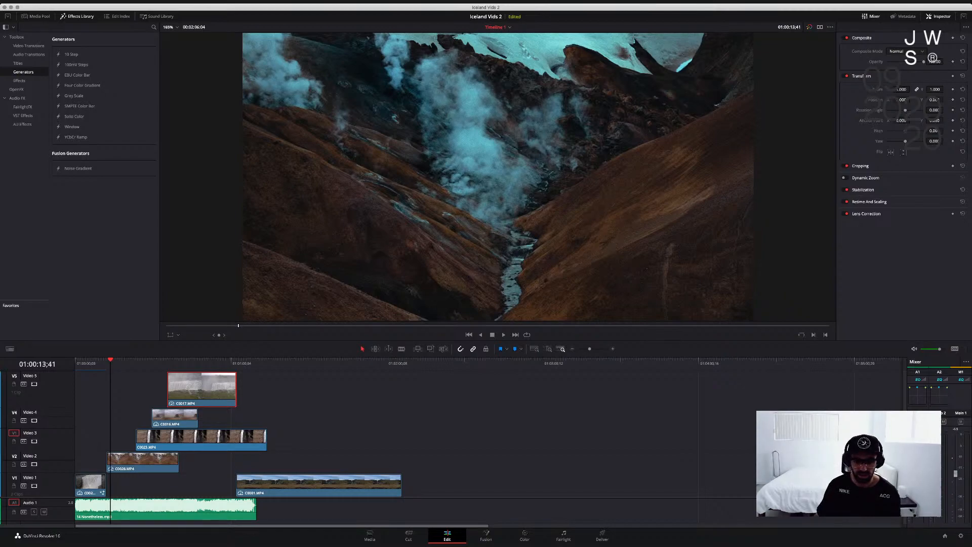
{"action": "left_click", "coordinate": [486, 536]}
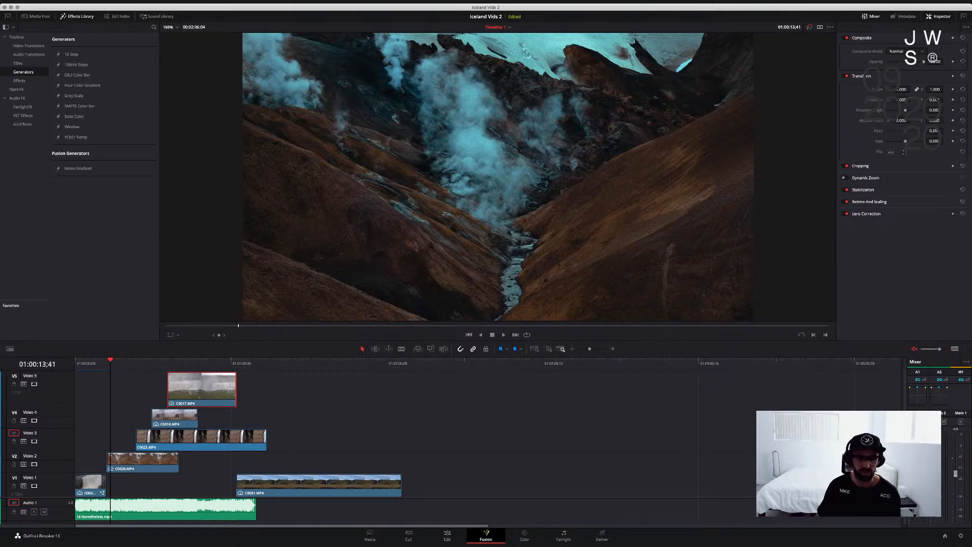
{"action": "key", "text": "shift+6"}
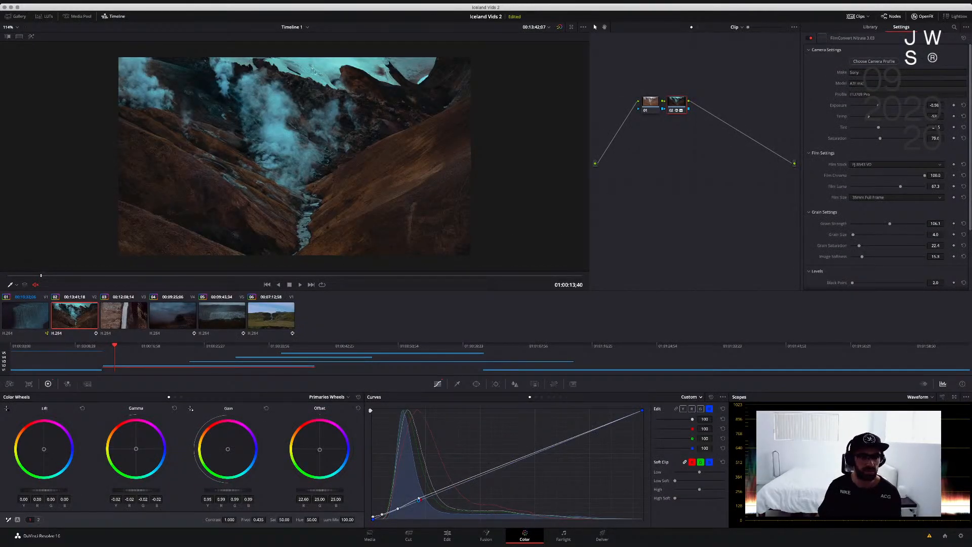
{"action": "key", "text": "space"}
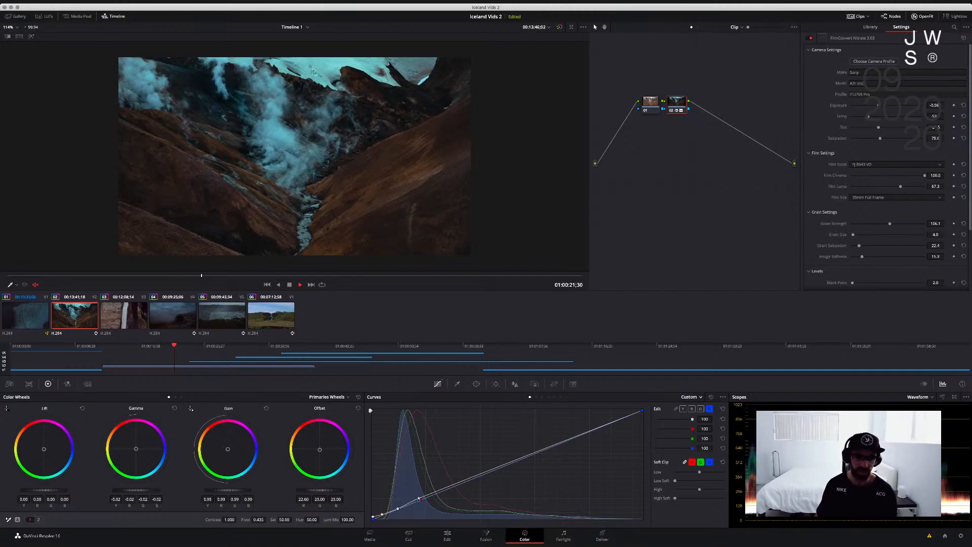
{"action": "key", "text": "space"}
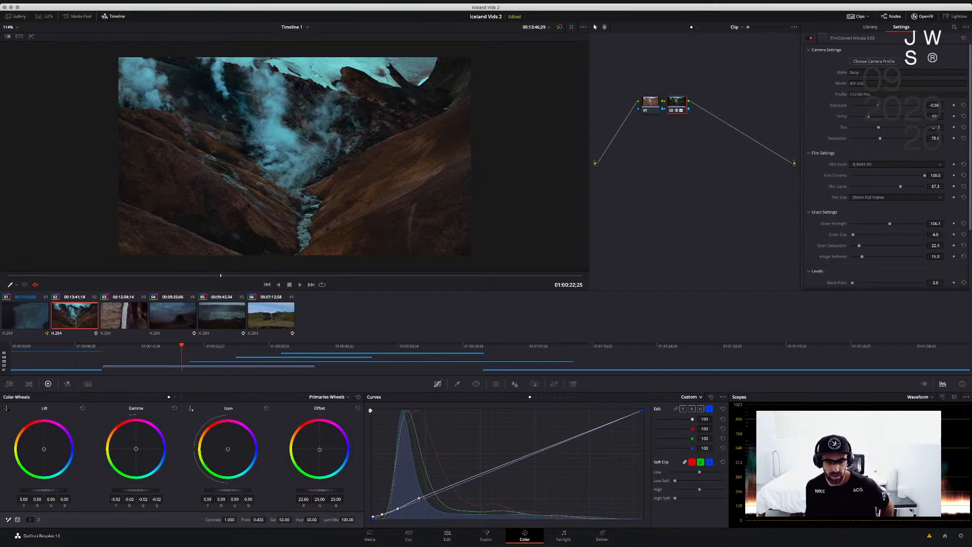
Look through the Qualifier and Window tools, return to the Custom curve, and add a serial node after node 02 of clip 02
{"action": "left_click", "coordinate": [458, 384]}
{"action": "left_click", "coordinate": [476, 384]}
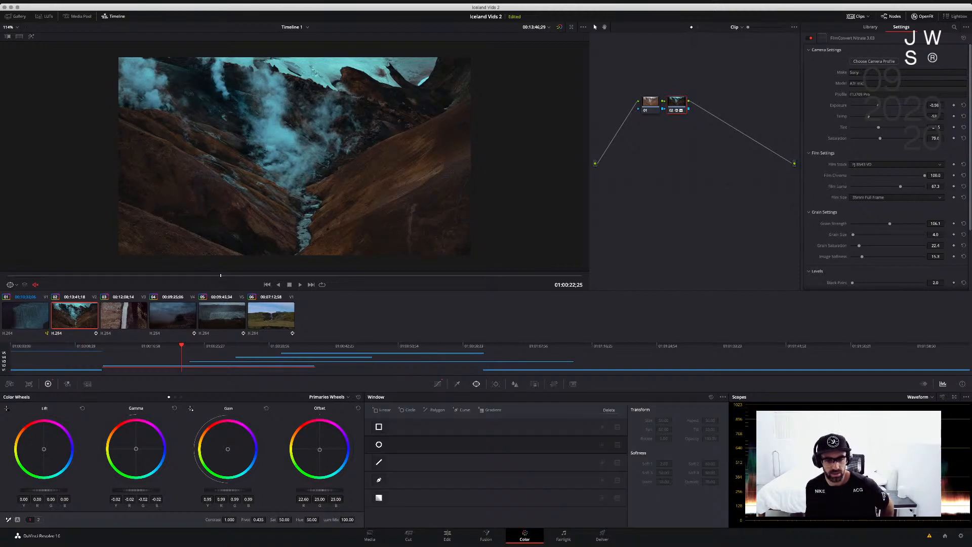
{"action": "left_click", "coordinate": [438, 384]}
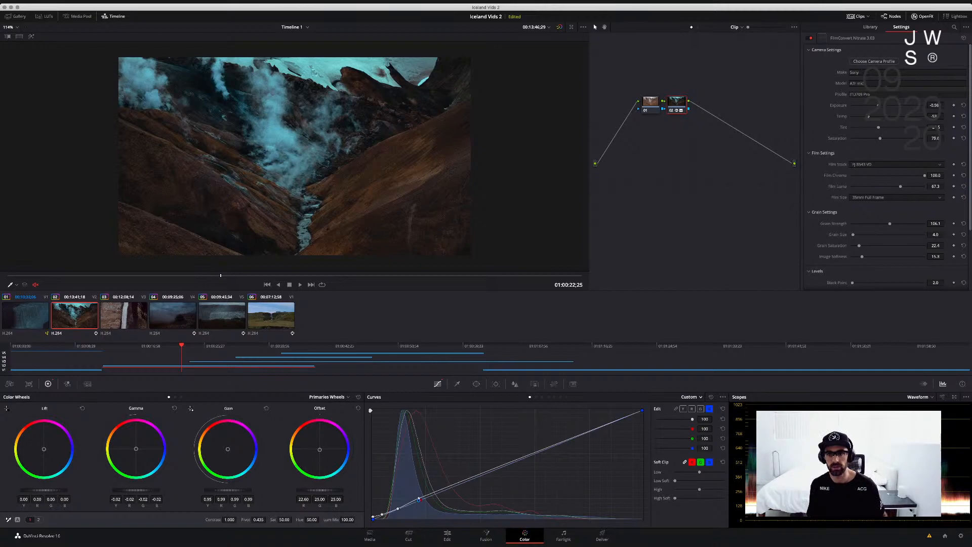
{"action": "key", "text": "alt+s"}
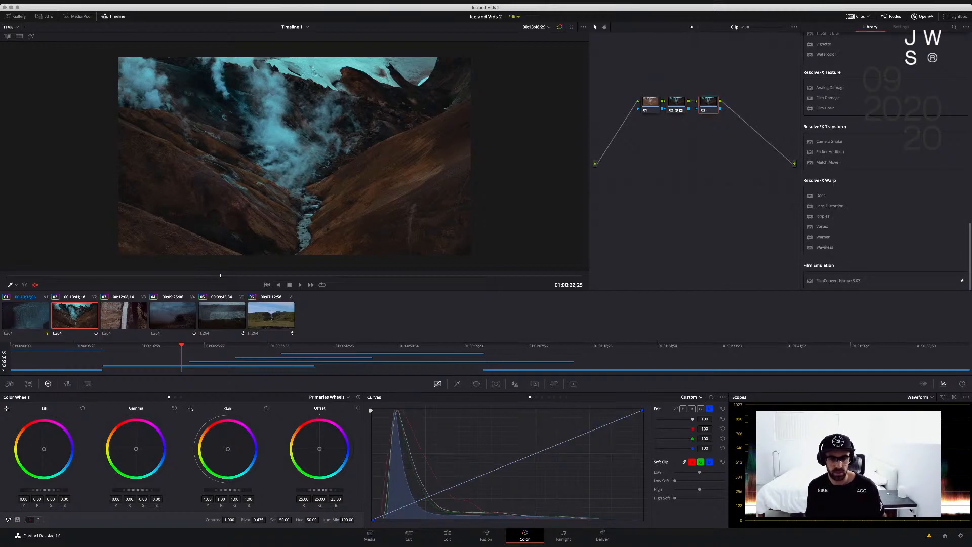
Sample the brown hillside with the HSL Qualifier on node 03 of clip 02, and try shifting its Offset colour balance toward blue
{"action": "left_click", "coordinate": [457, 383]}
{"action": "left_click", "coordinate": [397, 73]}
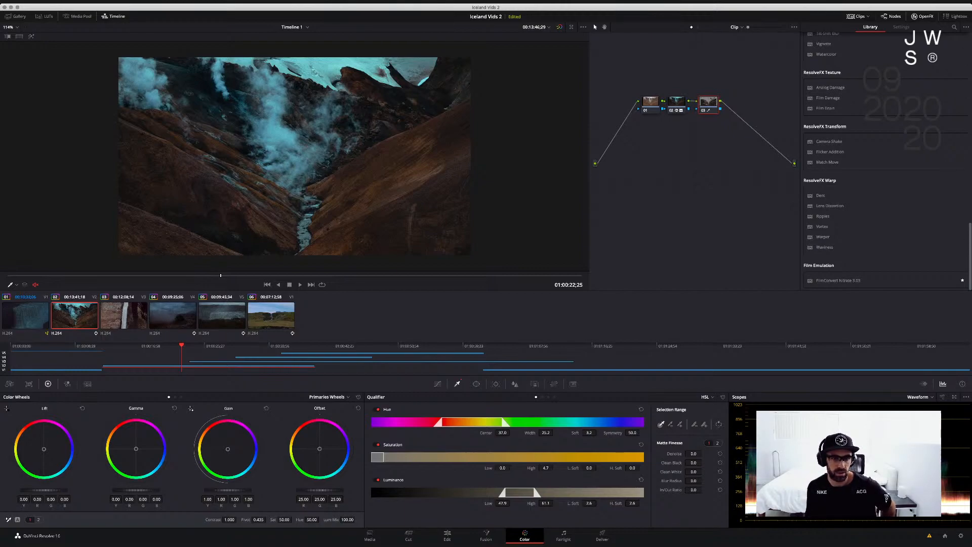
{"action": "left_click_drag", "start_coordinate": [319, 449], "coordinate": [327, 454]}
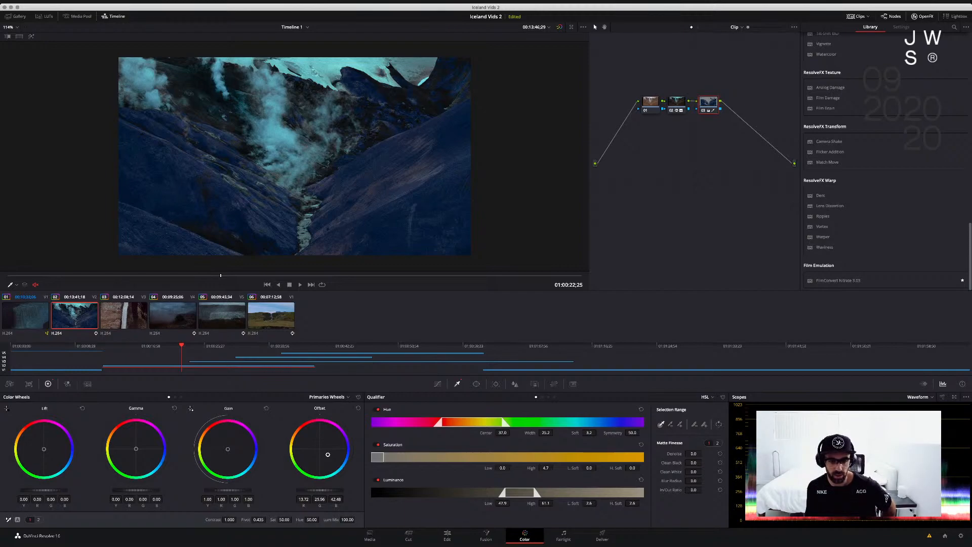
{"action": "mouse_move", "coordinate": [546, 433]}
{"action": "left_mouse_down"}
{"action": "mouse_move", "coordinate": [511, 433]}
{"action": "mouse_move", "coordinate": [545, 433]}
{"action": "left_mouse_up"}
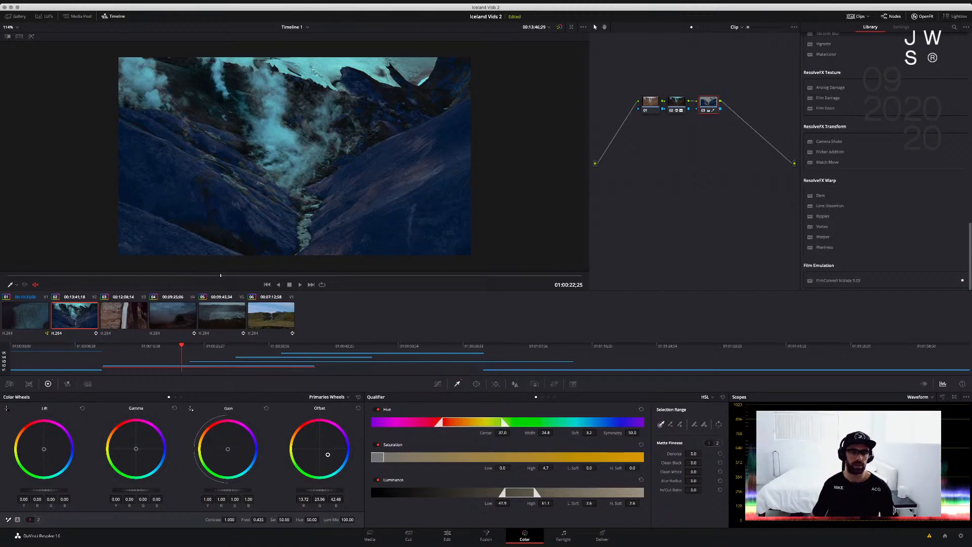
{"action": "key", "text": "super+z"}
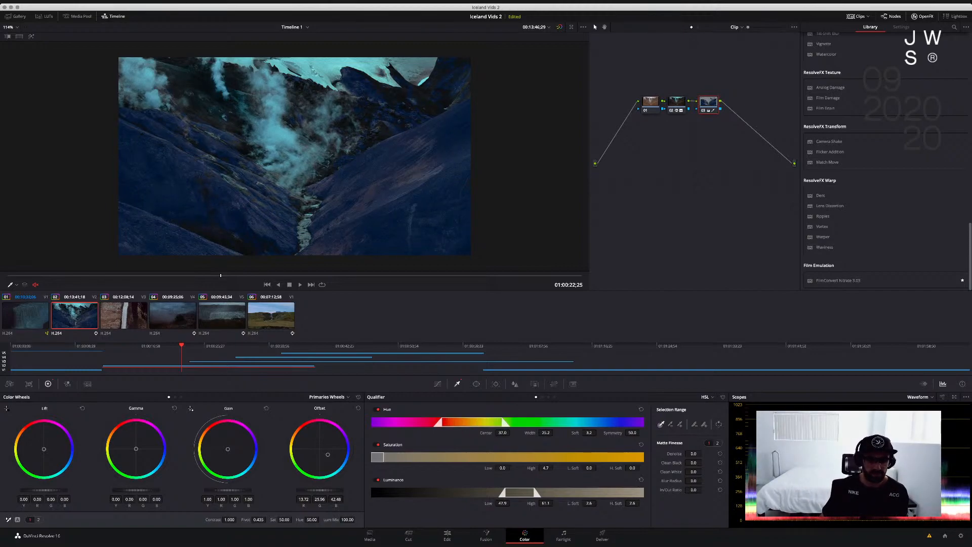
Shift the Offset colour balance of node 03 toward red, play the clip briefly, and return the playhead to 01:00:17:51
{"action": "left_click_drag", "start_coordinate": [327, 455], "coordinate": [320, 443]}
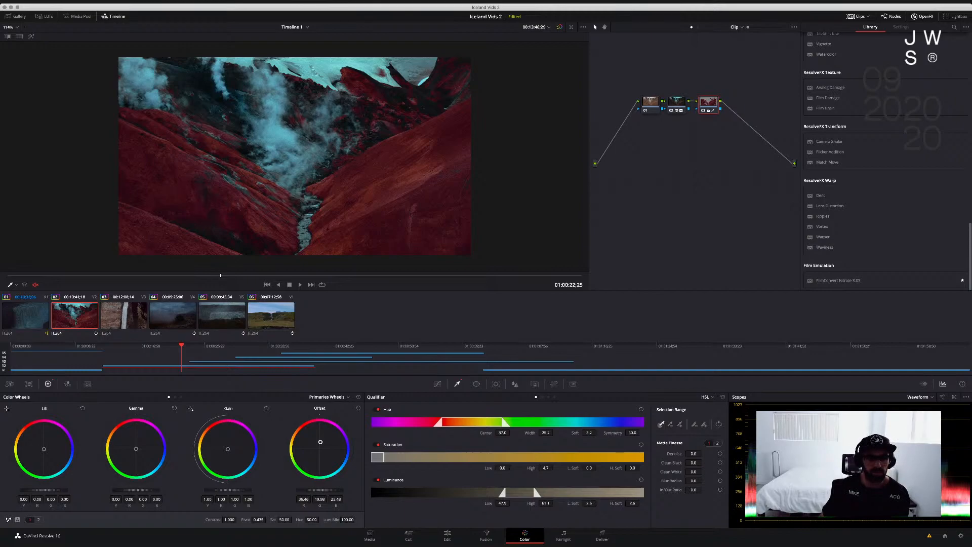
{"action": "key", "text": "space"}
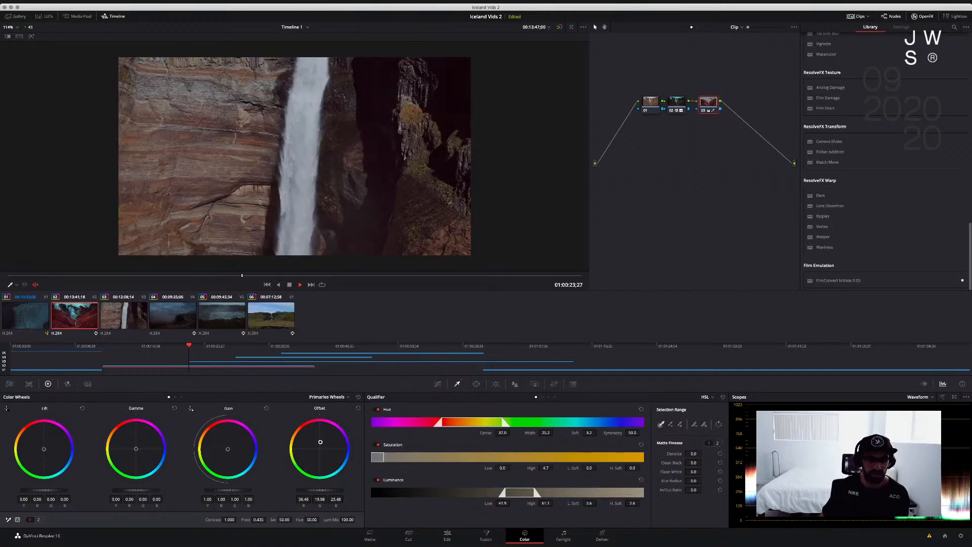
{"action": "key", "text": "space"}
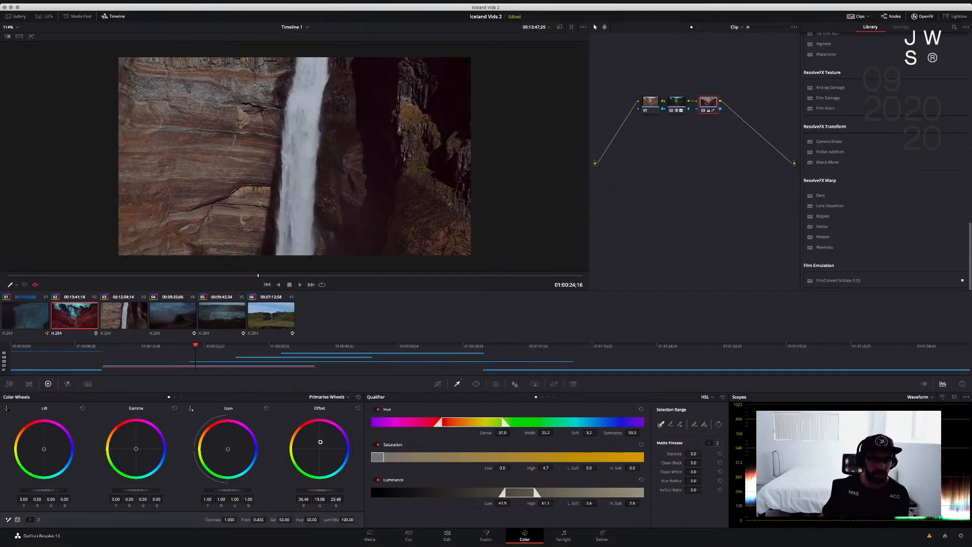
{"action": "left_click_drag", "start_coordinate": [195, 346], "coordinate": [146, 345]}
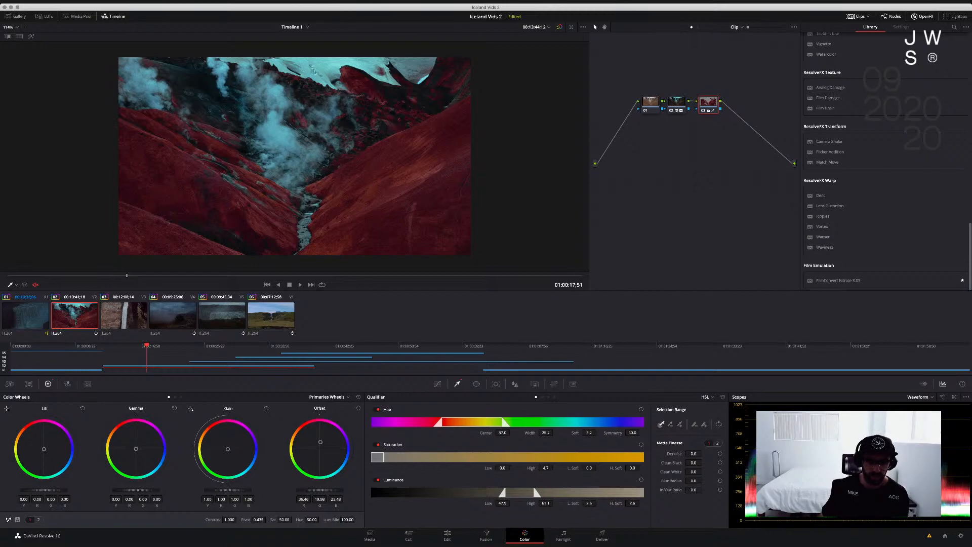
Refine node 03's qualifier with saturation High 13.2 and luminance Low about 56.3, High about 70.3 and low softness about 2.8
{"action": "left_click_drag", "start_coordinate": [384, 458], "coordinate": [406, 457]}
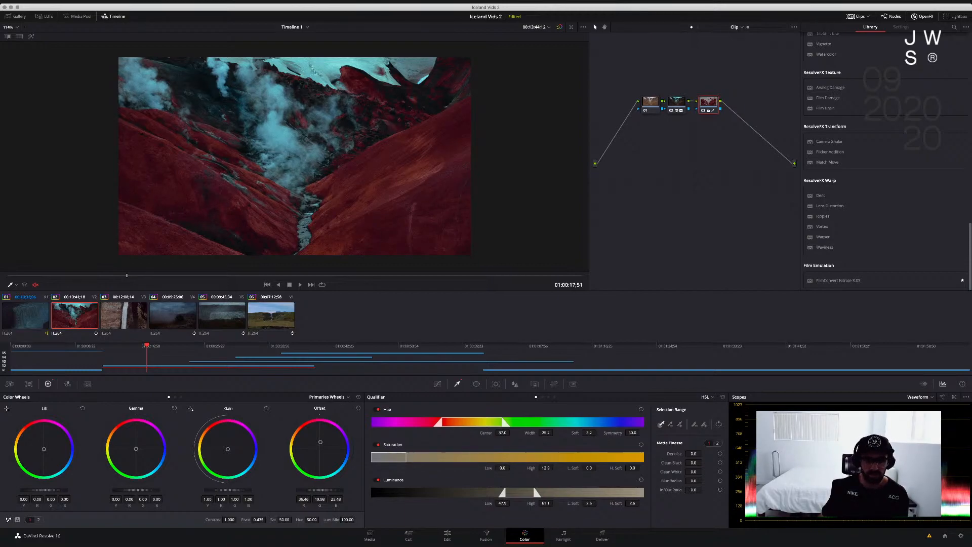
{"action": "left_click_drag", "start_coordinate": [519, 493], "coordinate": [540, 493]}
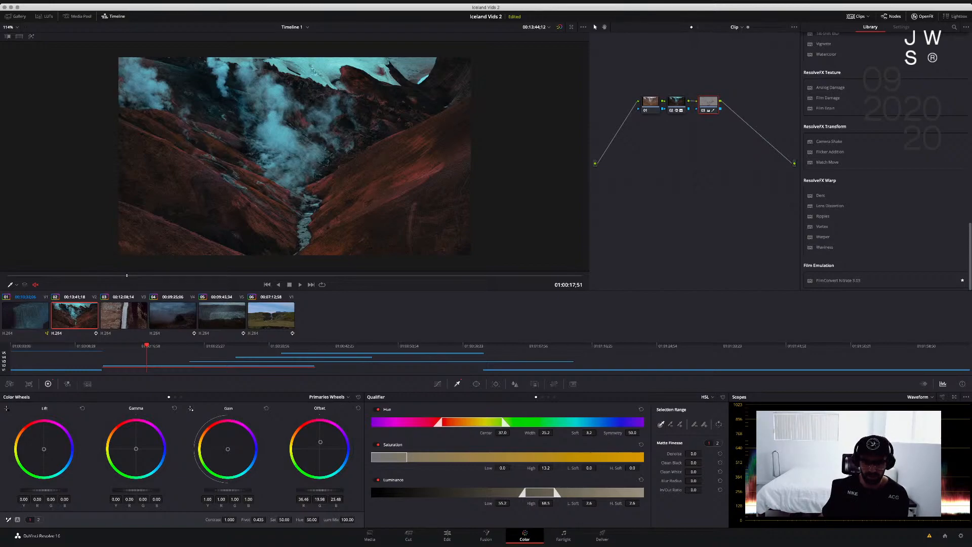
{"action": "left_click_drag", "start_coordinate": [522, 493], "coordinate": [516, 493]}
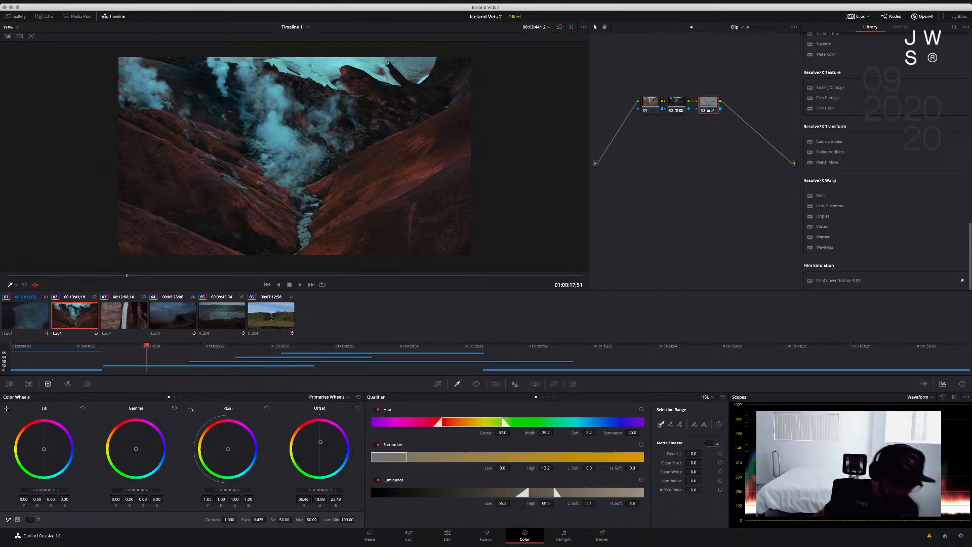
{"action": "left_click_drag", "start_coordinate": [589, 503], "coordinate": [554, 503]}
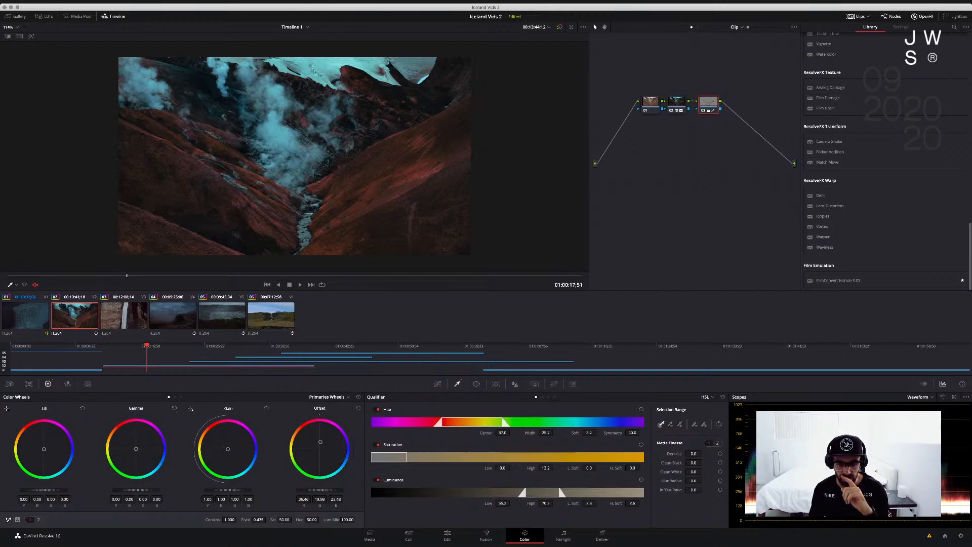
{"action": "left_click_drag", "start_coordinate": [503, 503], "coordinate": [502, 503]}
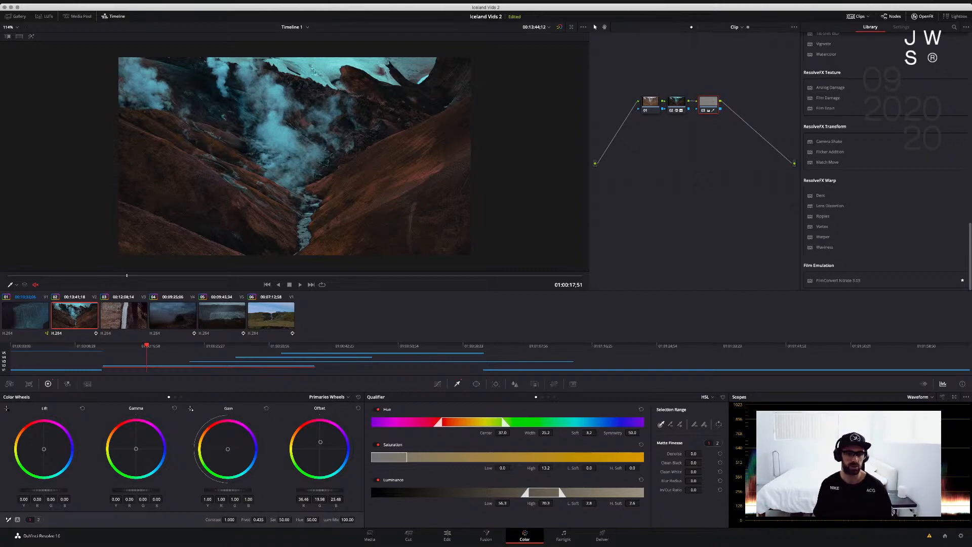
Play clip 02 from near its start to review the qualified grade, and return the playhead to 01:00:16:52
{"action": "left_click_drag", "start_coordinate": [147, 345], "coordinate": [124, 346]}
{"action": "key", "text": "space"}
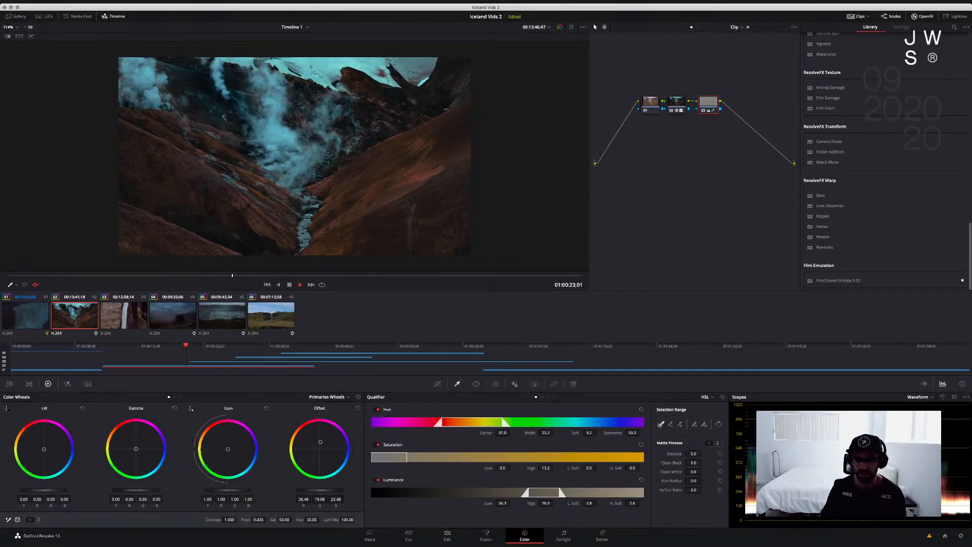
{"action": "left_click_drag", "start_coordinate": [199, 346], "coordinate": [140, 345]}
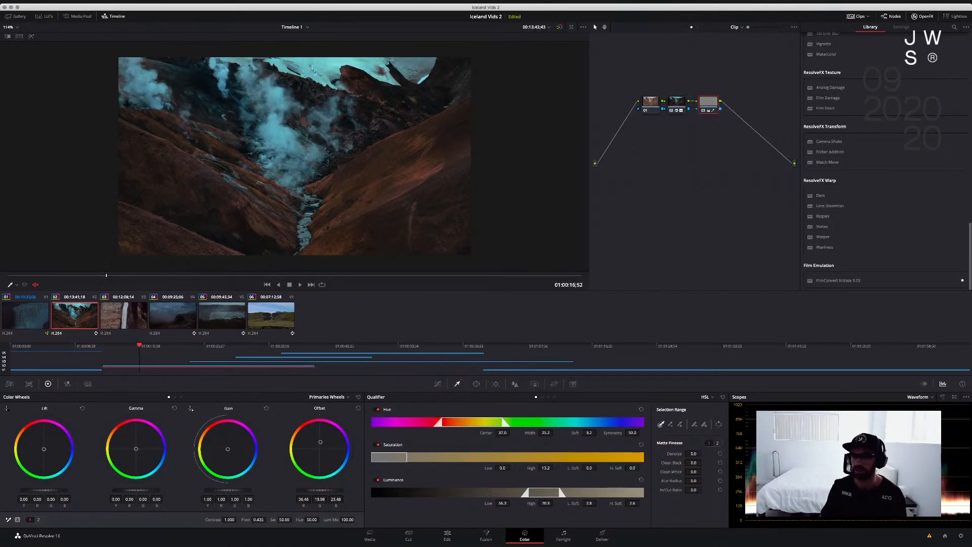
Select node 02 of clip 02 and look through the Qualifier's RGB, LUM and 3D modes, ending on HSL
{"action": "scroll", "coordinate": [836, 152], "scroll_direction": "up", "scroll_amount": 10}
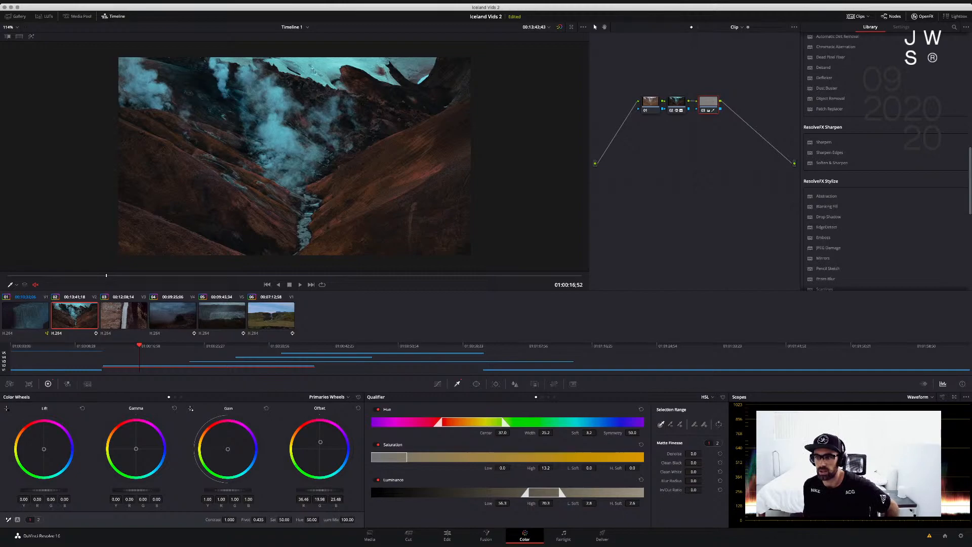
{"action": "left_click", "coordinate": [677, 103]}
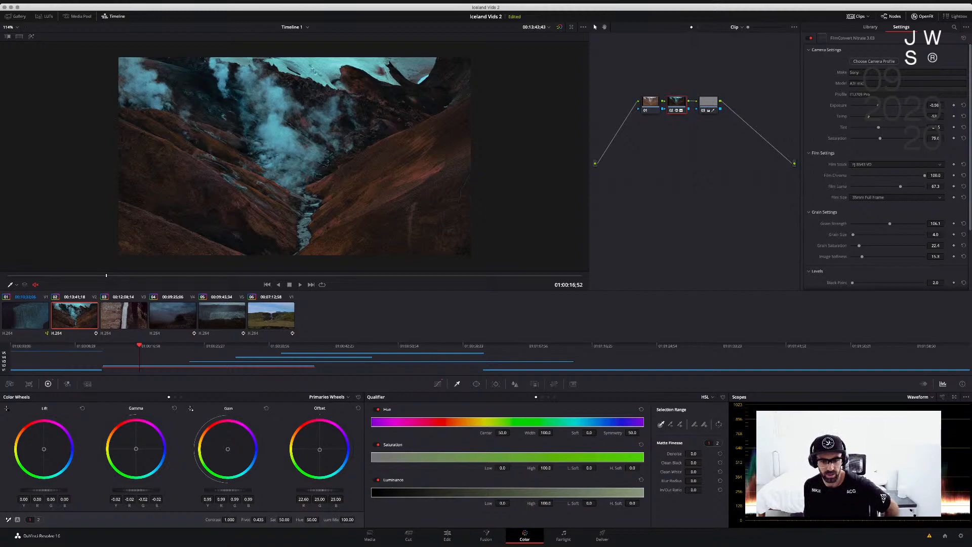
{"action": "left_click", "coordinate": [542, 397]}
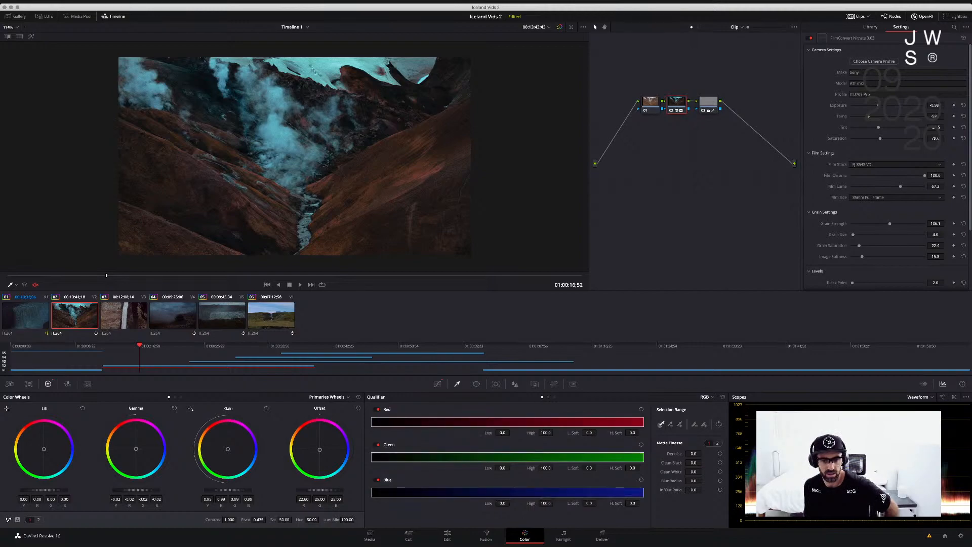
{"action": "left_click", "coordinate": [548, 397]}
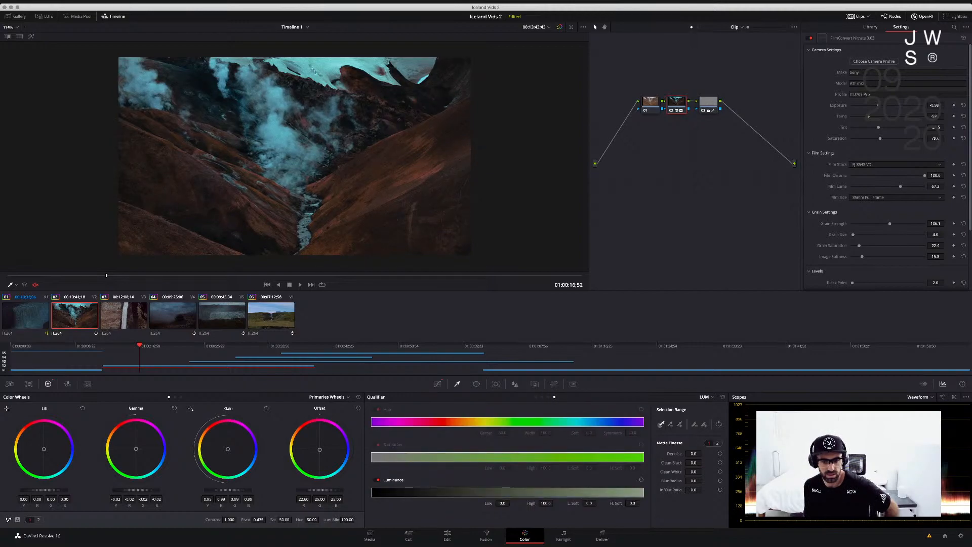
{"action": "left_click", "coordinate": [554, 397]}
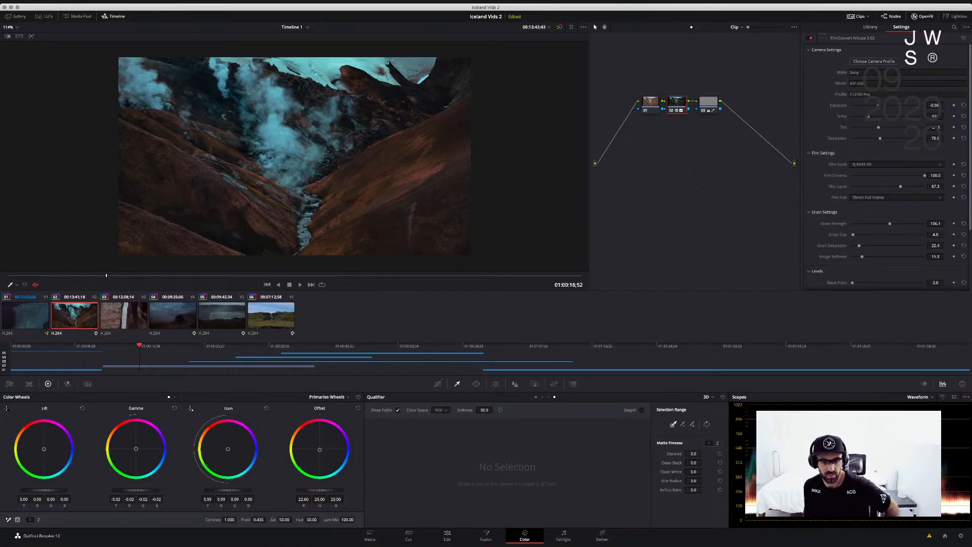
{"action": "left_click", "coordinate": [536, 397]}
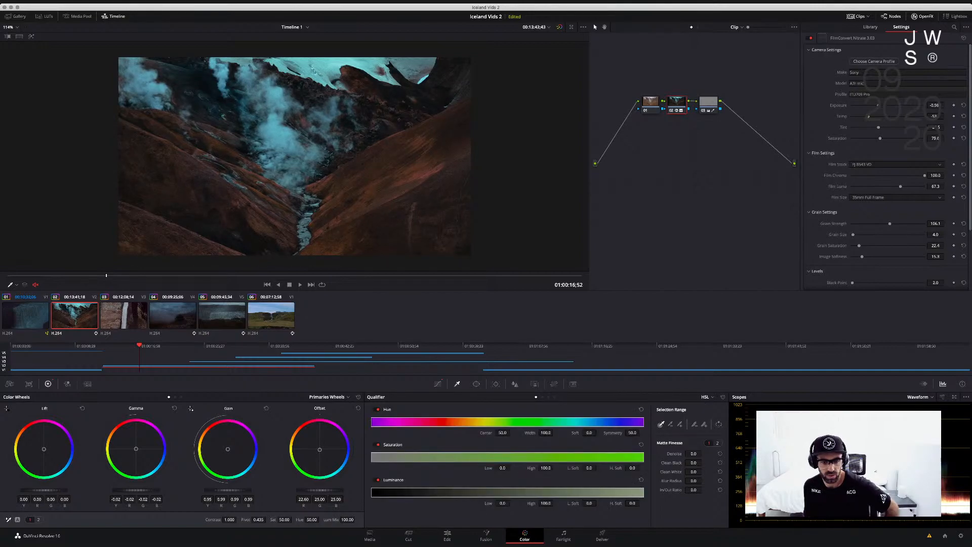
Return to the Custom curves, delete node 03 of clip 02, and play the clip briefly to check the result
{"action": "left_click", "coordinate": [437, 383]}
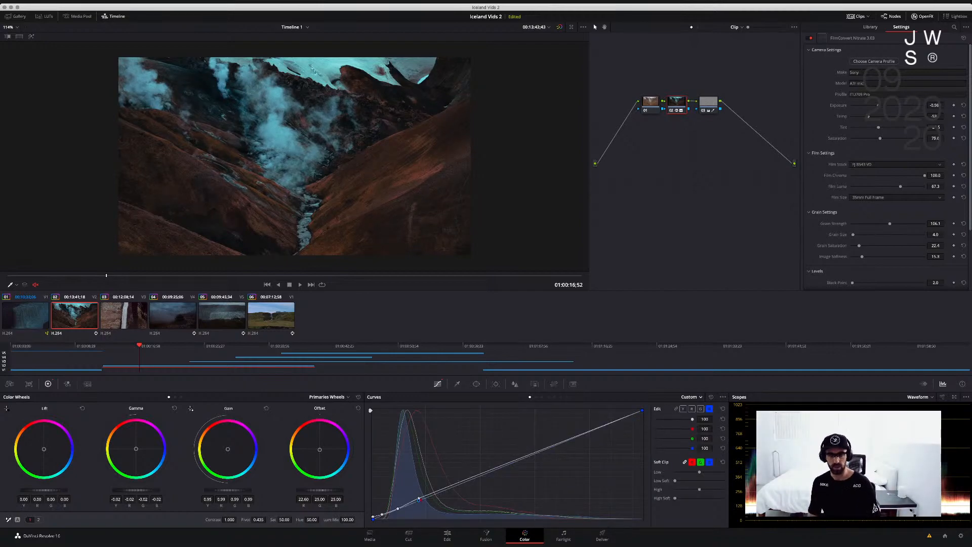
{"action": "left_click", "coordinate": [708, 102]}
{"action": "key", "text": "Delete"}
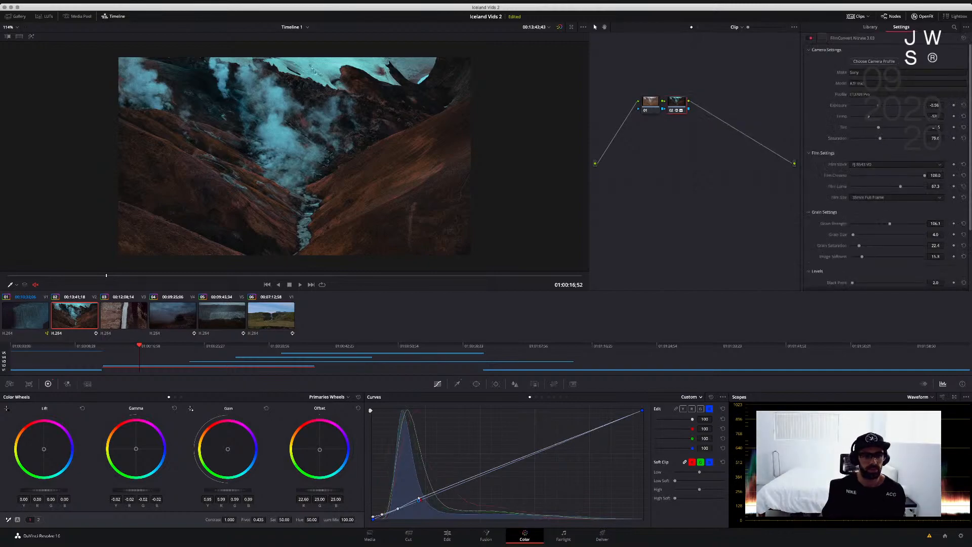
{"action": "key", "text": "space"}
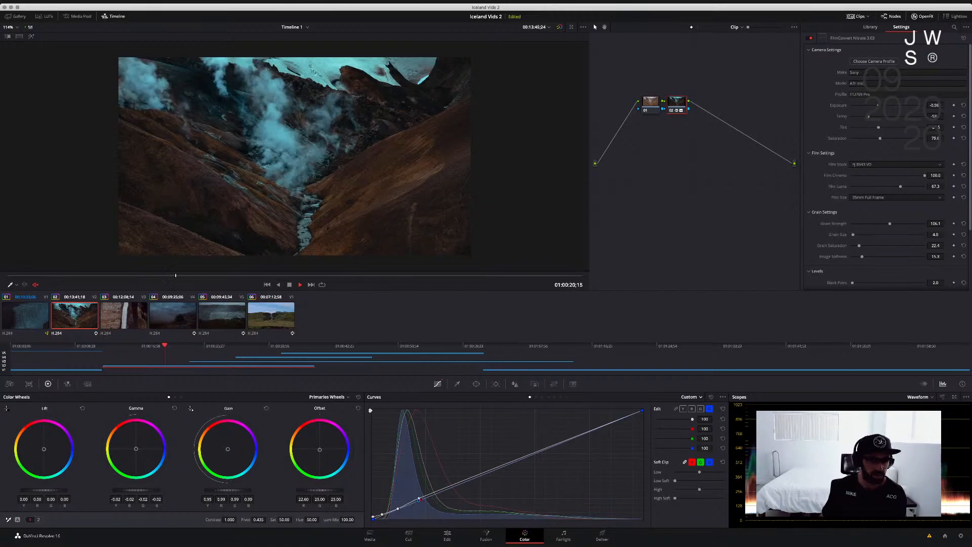
{"action": "key", "text": "space"}
Open clip 04, play it up to about 01:00:30:34, and view its levels in the Parade scope
{"action": "left_click", "coordinate": [173, 315]}
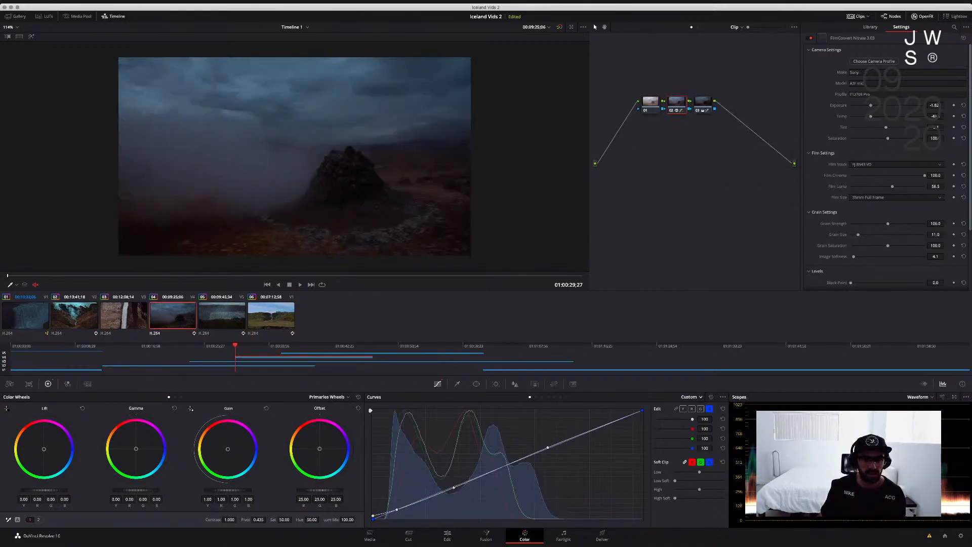
{"action": "key", "text": "space"}
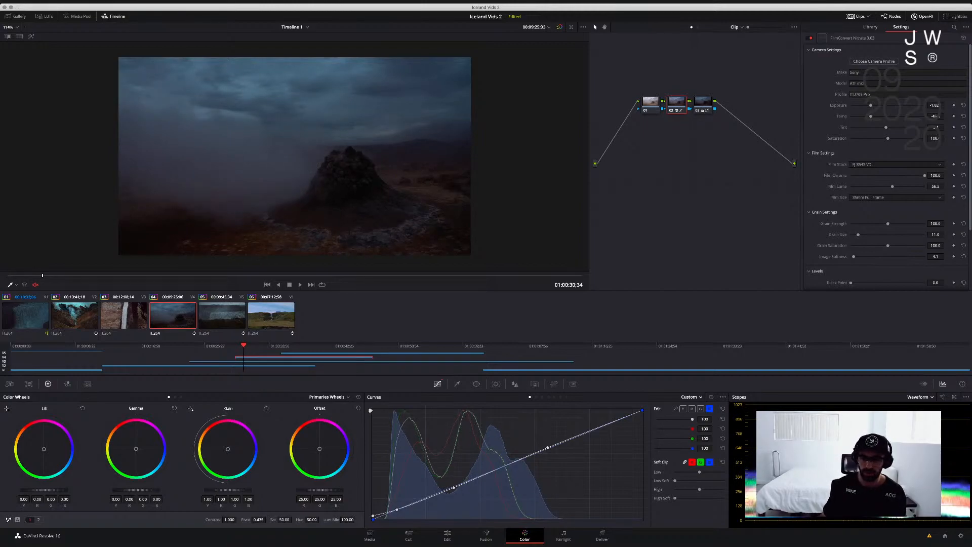
{"action": "left_click", "coordinate": [919, 408]}
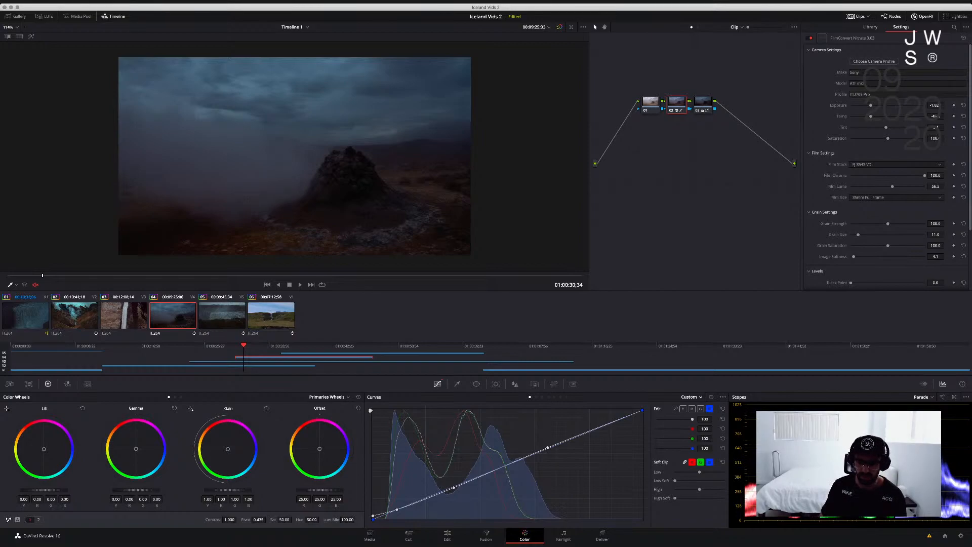
Try lowering the shadows of the blue Custom curve on clip 04, compare with and without it in the Waveform, and undo it
{"action": "left_click", "coordinate": [701, 409]}
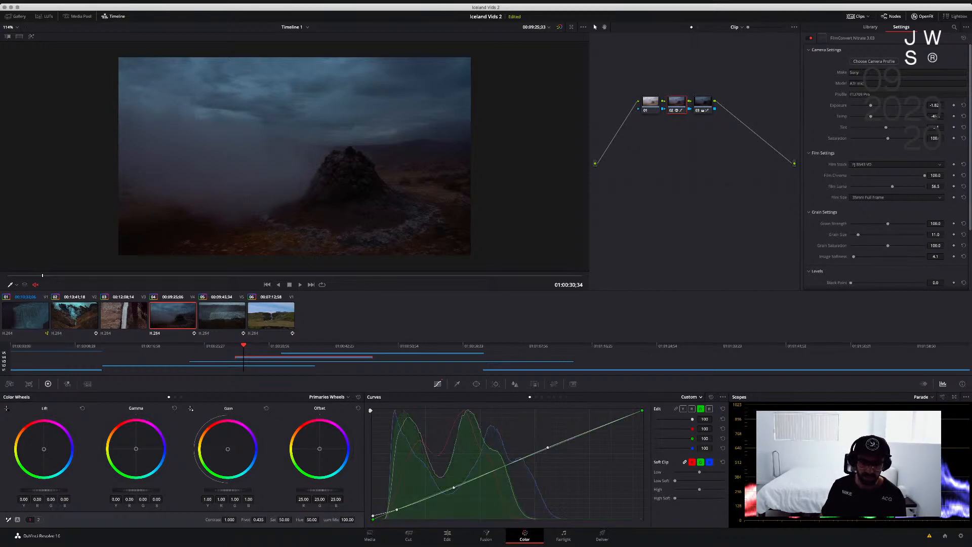
{"action": "left_click", "coordinate": [709, 408]}
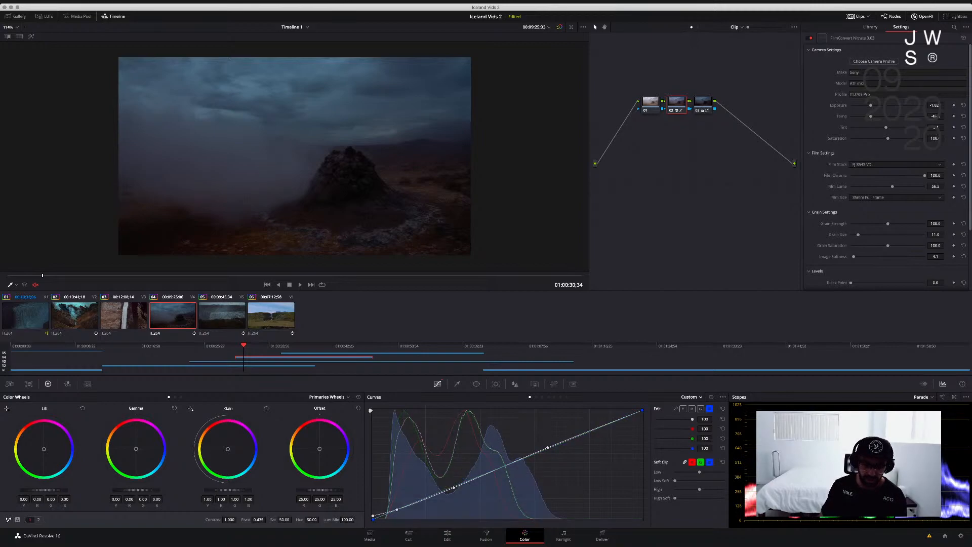
{"action": "left_click_drag", "start_coordinate": [424, 499], "coordinate": [425, 511]}
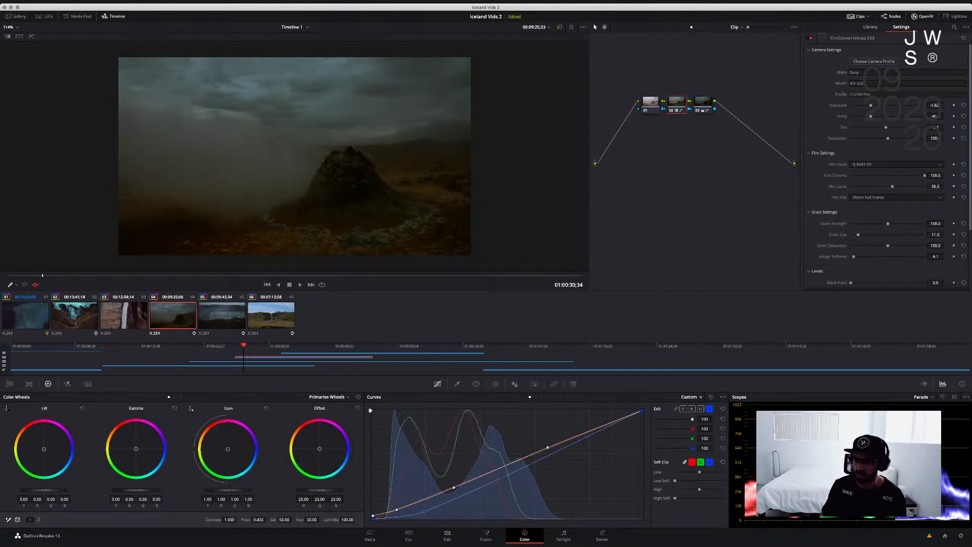
{"action": "left_click", "coordinate": [921, 416]}
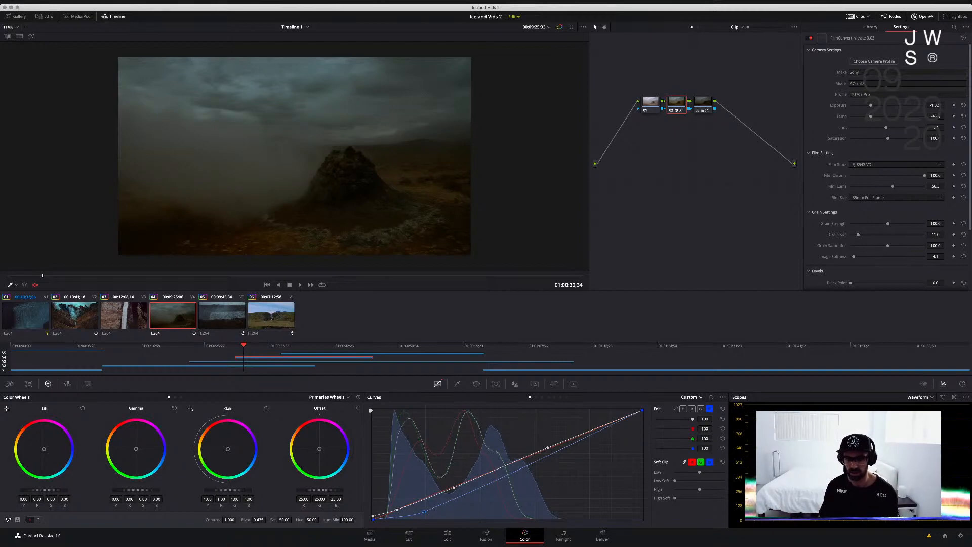
{"action": "key", "text": "super+z"}
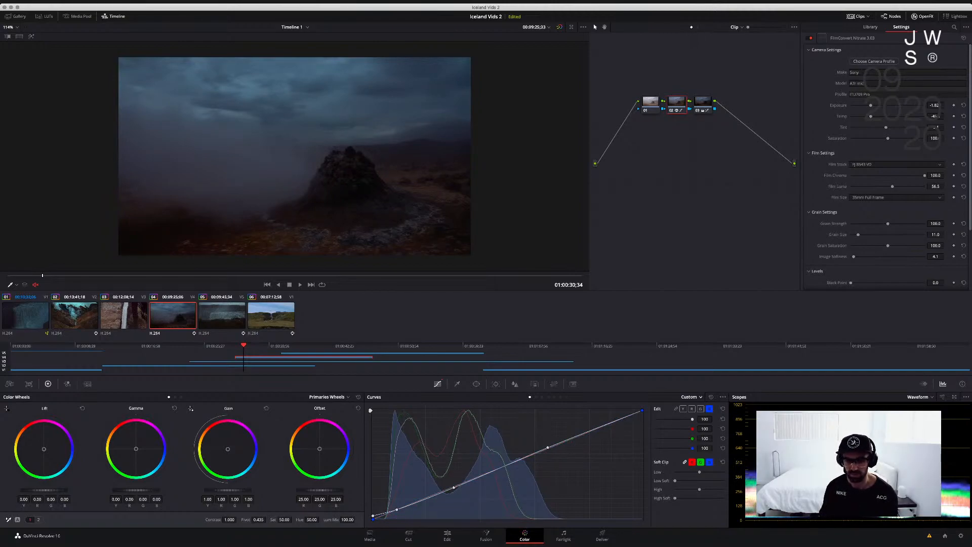
{"action": "key", "text": "super+shift+z"}
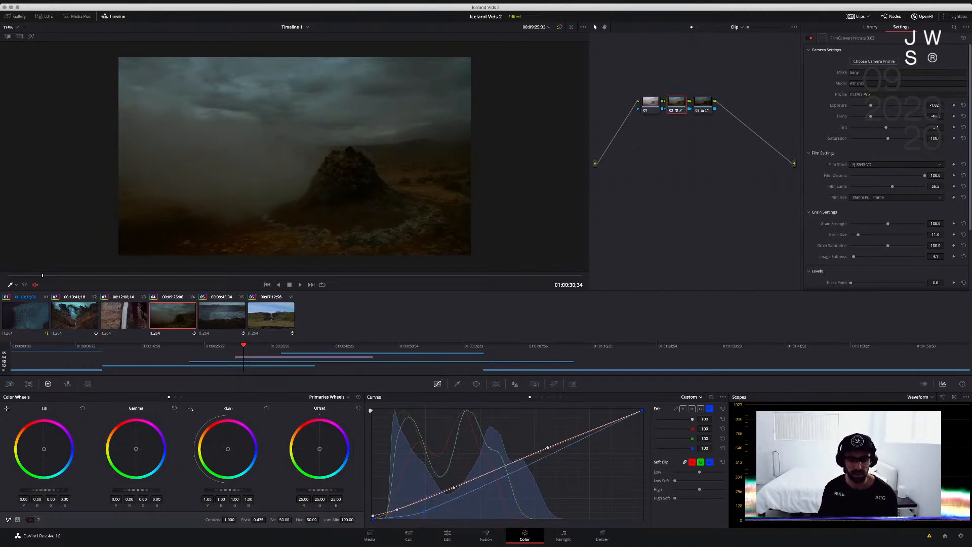
{"action": "key", "text": "super+z"}
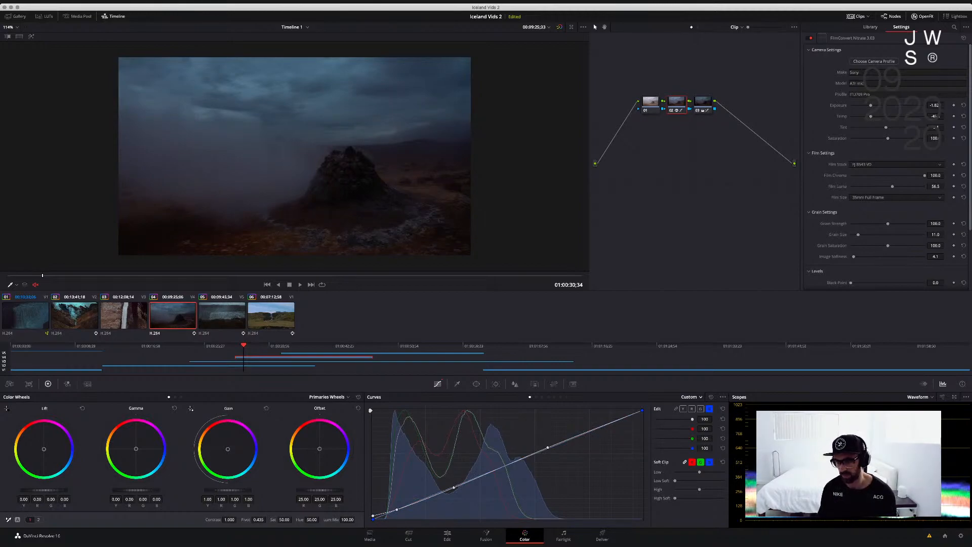
Switch the scope display for clip 04 to the Vectorscope
{"action": "left_click", "coordinate": [919, 425]}
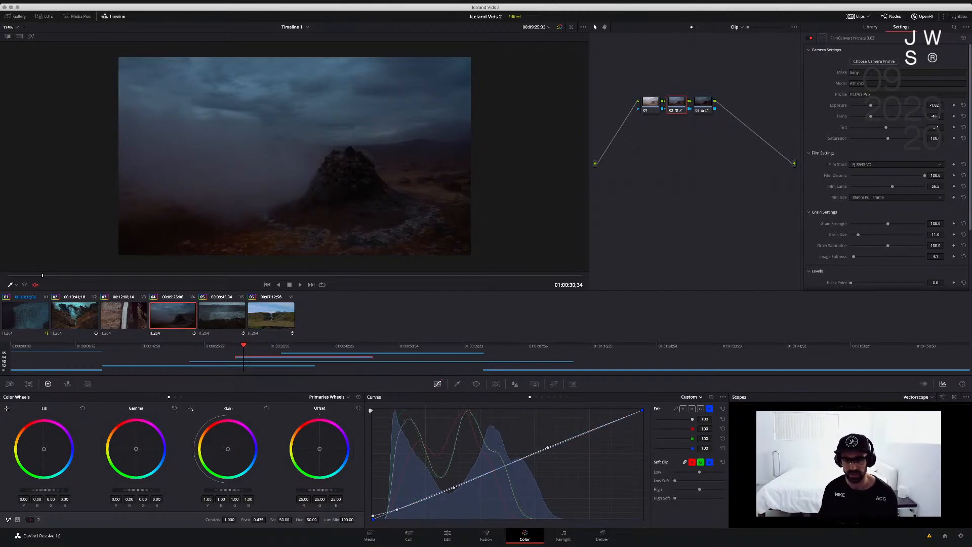
Play clip 04 to about 01:00:32:37 with the Vectorscope showing, and view its Histogram and CIE Chromaticity scopes
{"action": "key", "text": "space"}
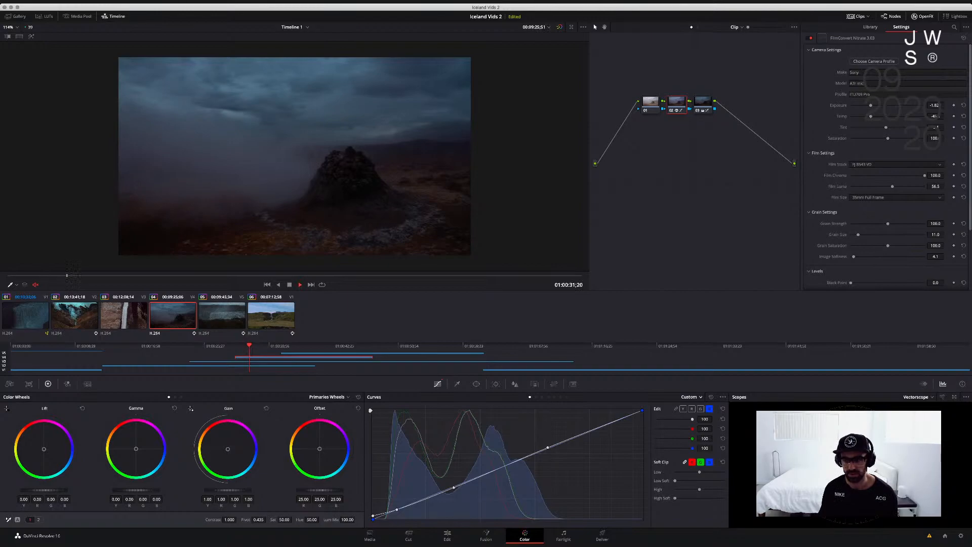
{"action": "key", "text": "space"}
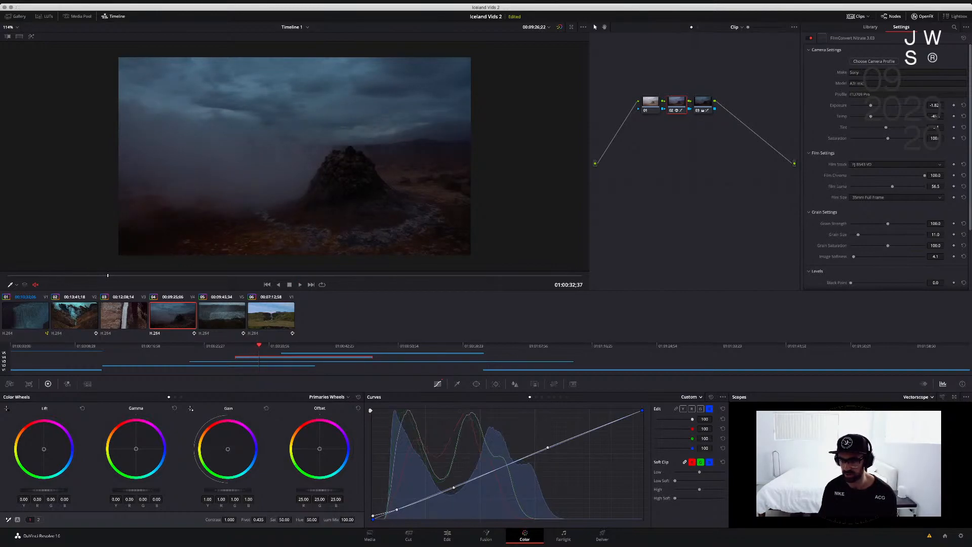
{"action": "left_click", "coordinate": [919, 433]}
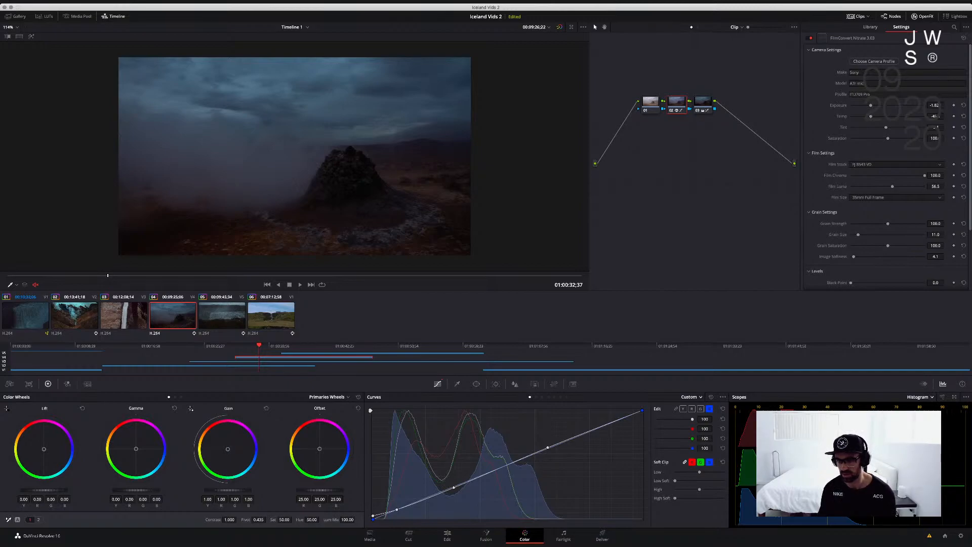
{"action": "left_click", "coordinate": [919, 444]}
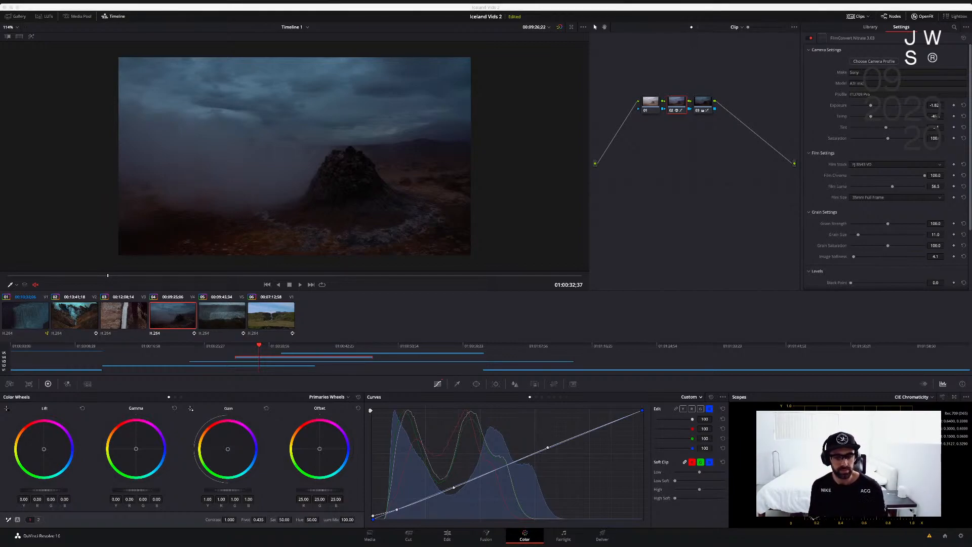
Open the JWS_Live_Now Live_Insta project, move the playhead to 01:00:00:53, and show the timeline in the Edit page
{"action": "left_click", "coordinate": [243, 114]}
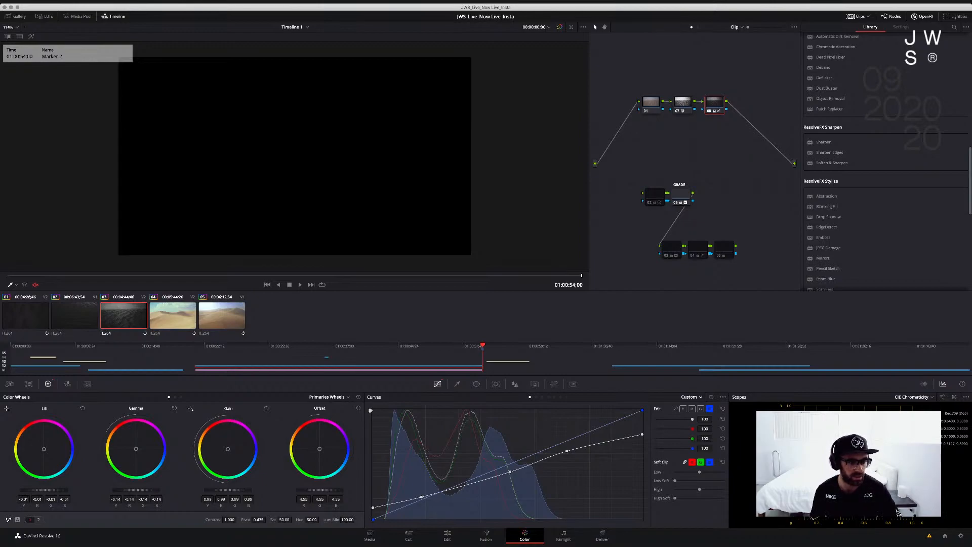
{"action": "left_click_drag", "start_coordinate": [96, 346], "coordinate": [18, 346]}
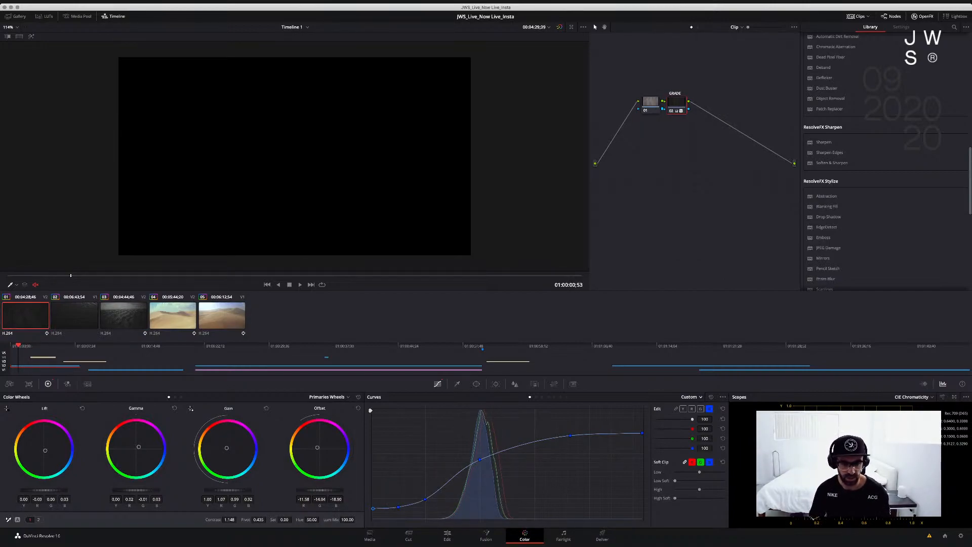
{"action": "left_click", "coordinate": [447, 536]}
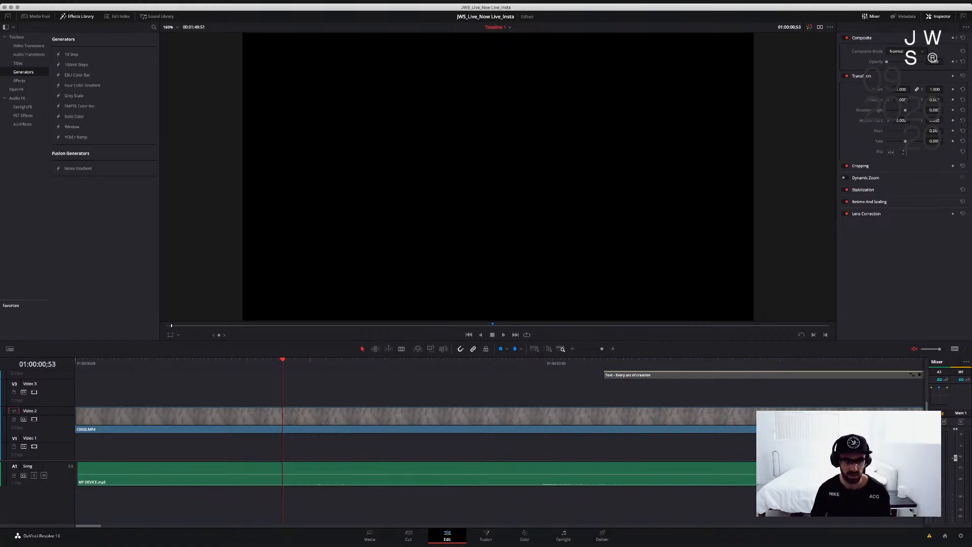
Disable the Video 3 track holding the text titles in the JWS_Live_Now Live_Insta timeline
{"action": "scroll", "coordinate": [498, 415], "scroll_direction": "up", "scroll_amount": 3}
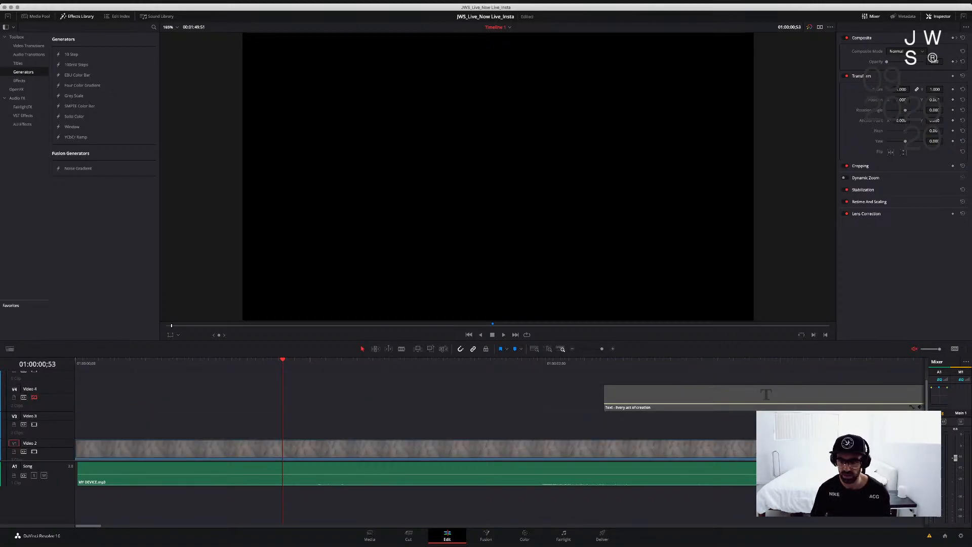
{"action": "scroll", "coordinate": [499, 431], "scroll_direction": "right", "scroll_amount": 10}
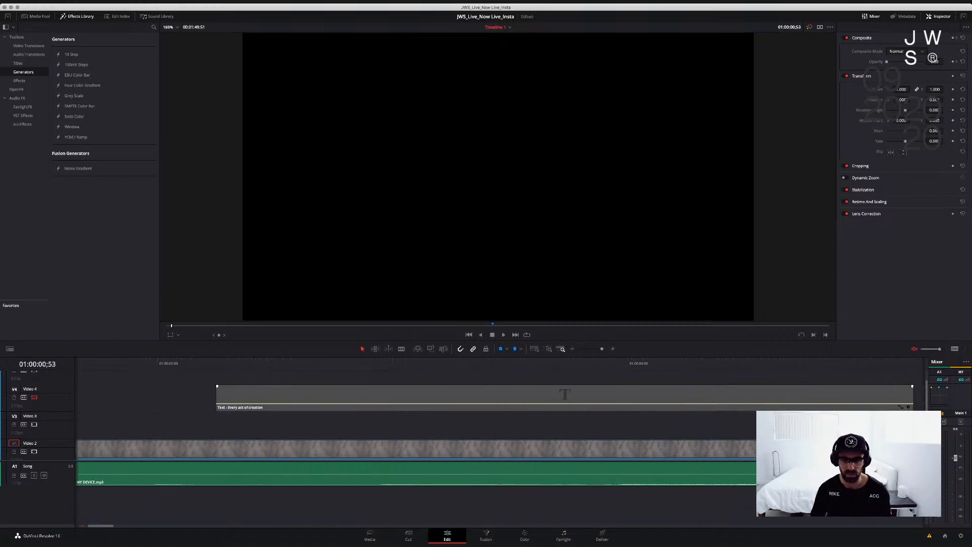
{"action": "scroll", "coordinate": [499, 431], "scroll_direction": "up", "scroll_amount": 1}
{"action": "scroll", "coordinate": [499, 430], "scroll_direction": "left", "scroll_amount": 10}
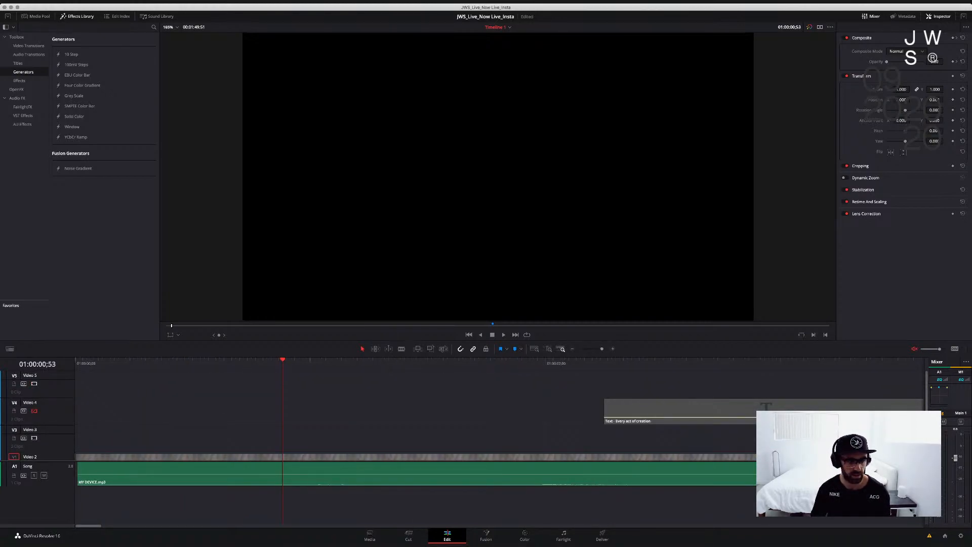
{"action": "scroll", "coordinate": [498, 430], "scroll_direction": "down", "scroll_amount": 10}
{"action": "scroll", "coordinate": [499, 430], "scroll_direction": "up", "scroll_amount": 3}
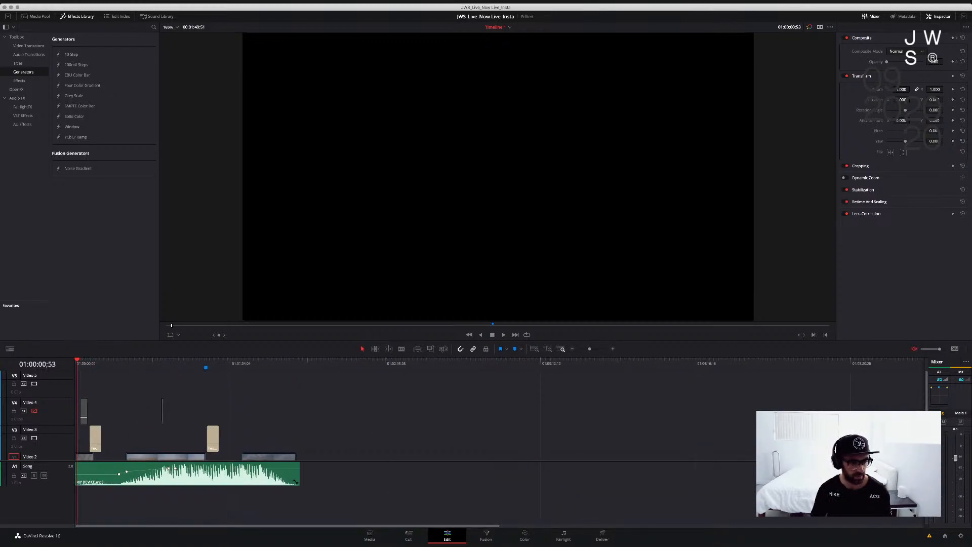
{"action": "left_click", "coordinate": [34, 438]}
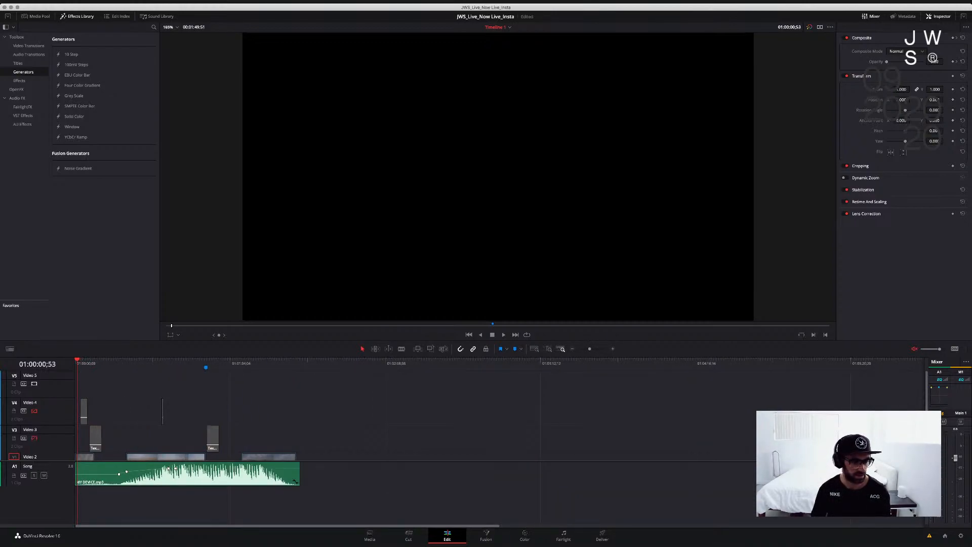
{"action": "scroll", "coordinate": [499, 431], "scroll_direction": "down", "scroll_amount": 3}
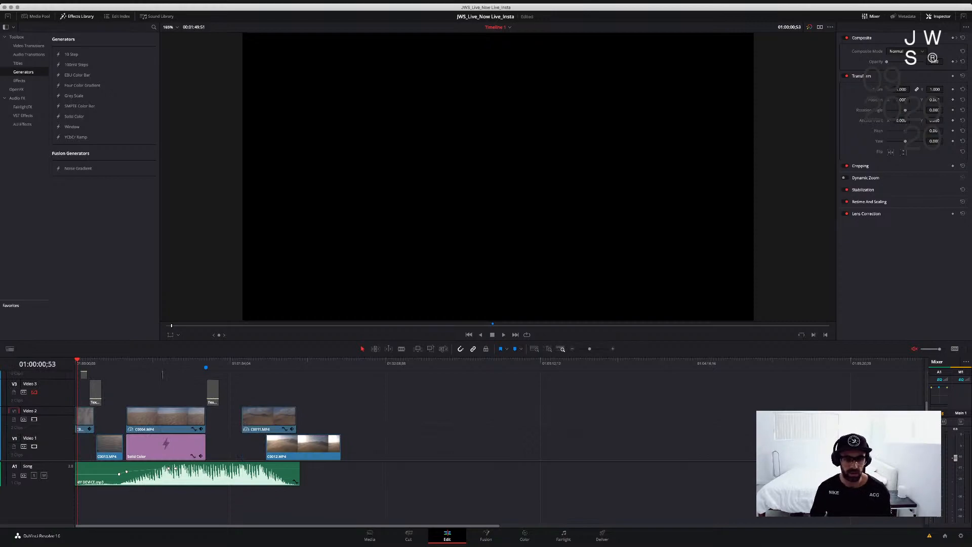
Play the desert edit from the start of the timeline through its last clip at about 01:01:49
{"action": "key", "text": "Home"}
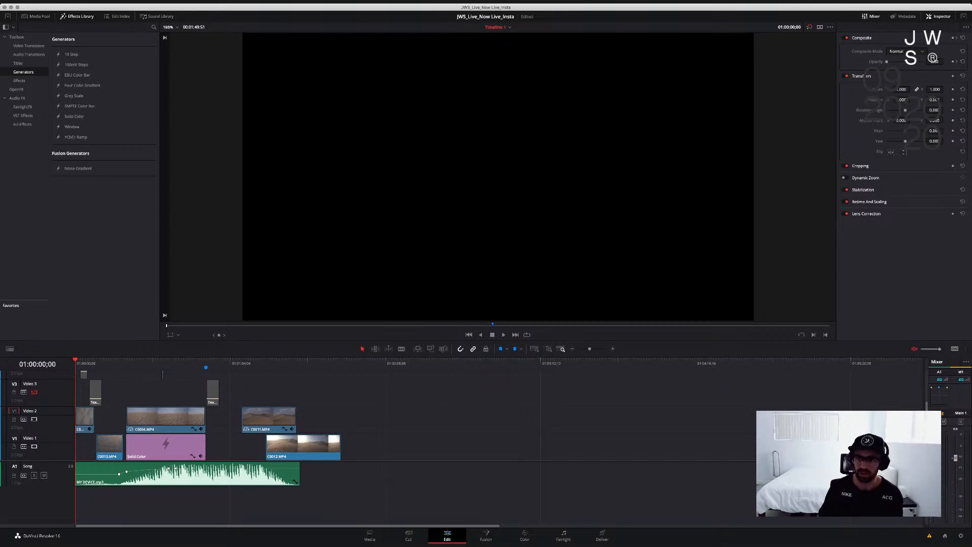
{"action": "scroll", "coordinate": [498, 177], "scroll_direction": "up", "scroll_amount": 1}
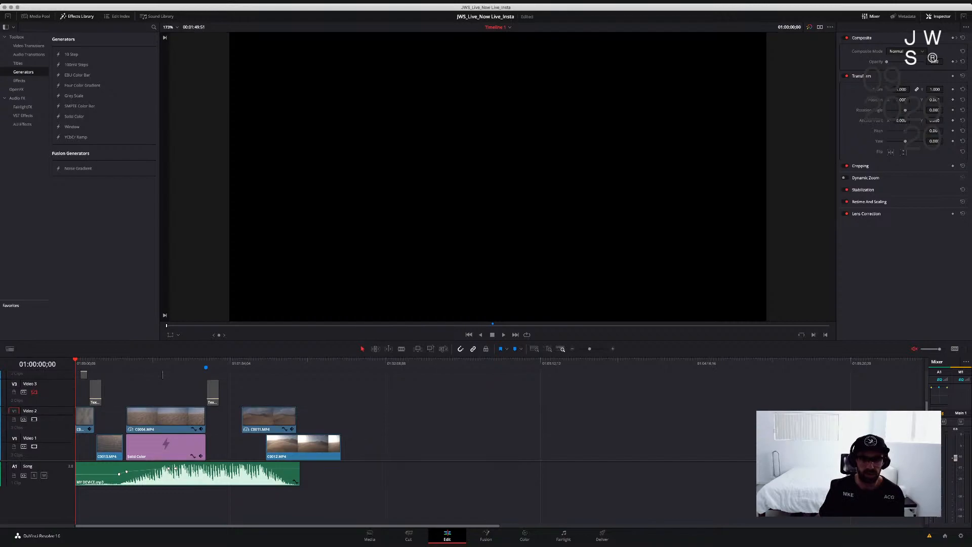
{"action": "key", "text": "space"}
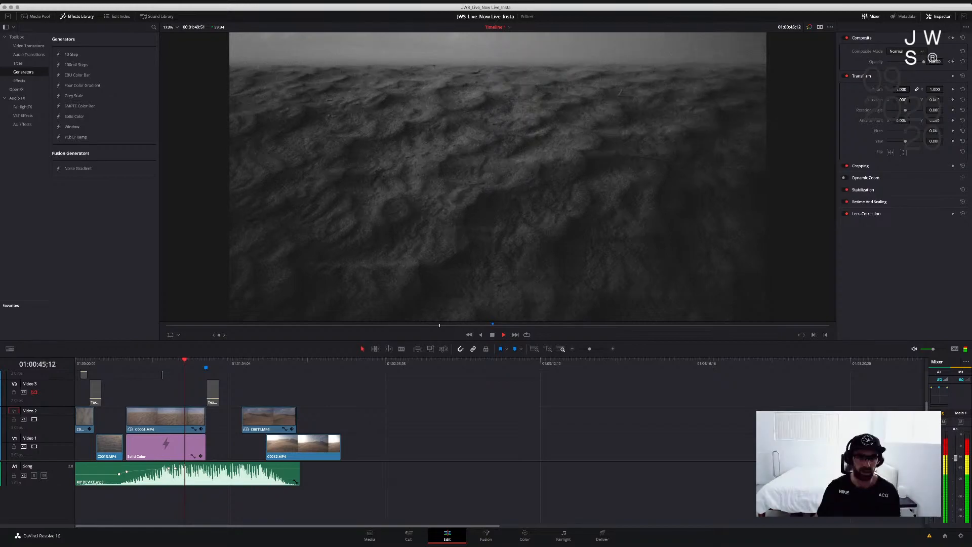
{"action": "key", "text": "space"}
{"action": "key", "text": "Home"}
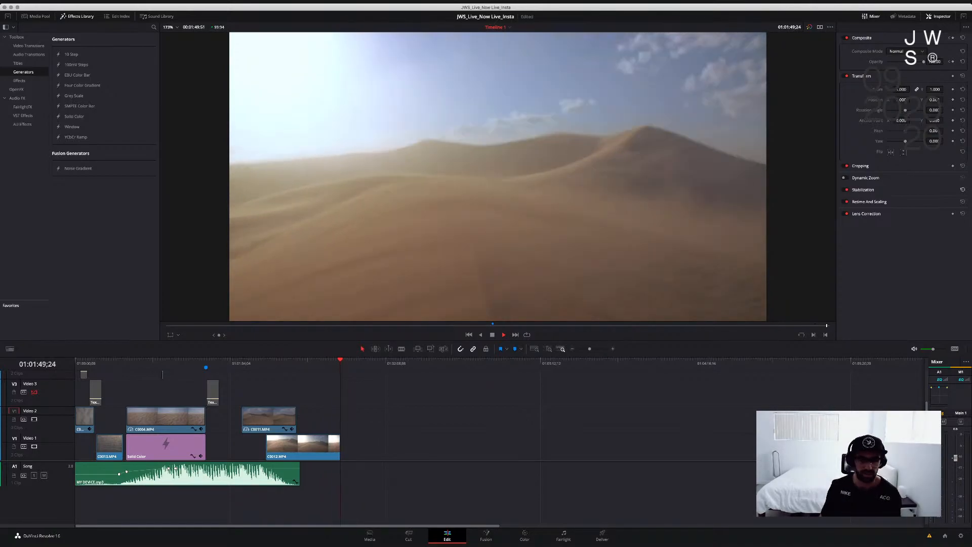
Select clip C0012.MP4 on Video 1, replay it from about 01:01:31:34, and return the playhead to that point
{"action": "key", "text": "space"}
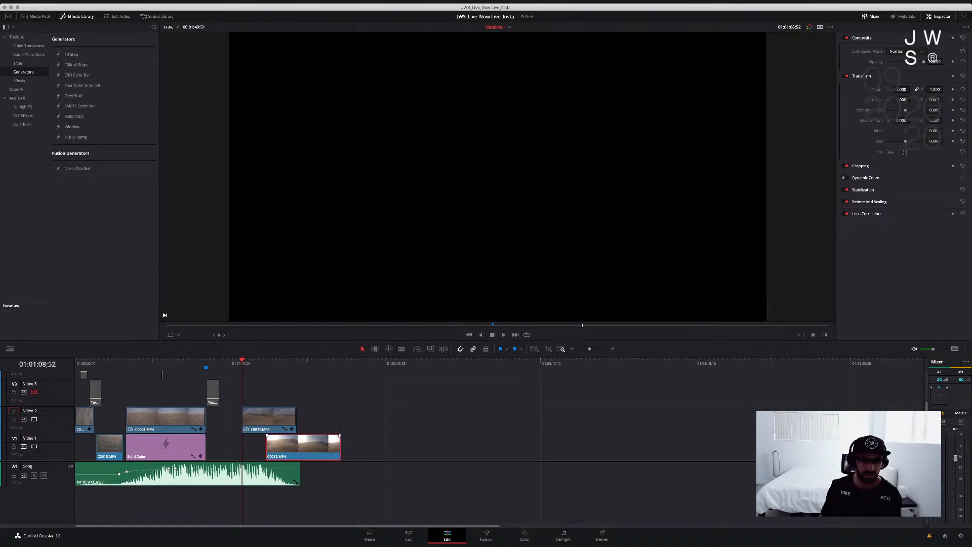
{"action": "left_click", "coordinate": [300, 360]}
{"action": "left_click", "coordinate": [310, 447]}
{"action": "left_click_drag", "start_coordinate": [729, 326], "coordinate": [719, 325]}
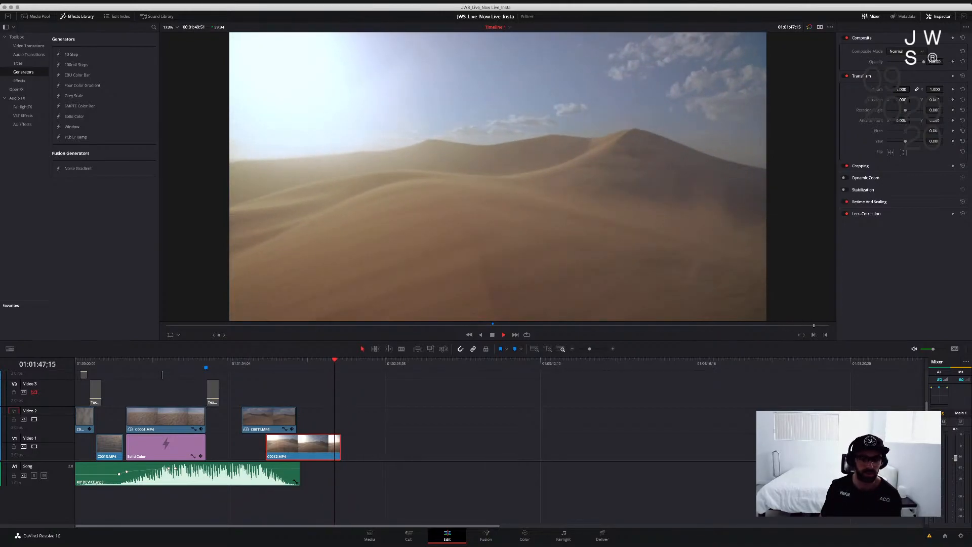
{"action": "key", "text": "space"}
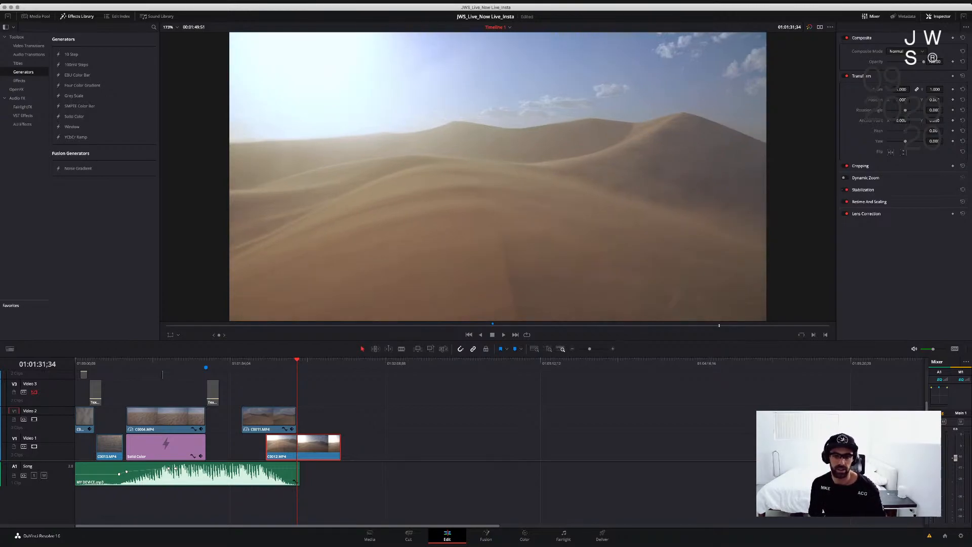
{"action": "key", "text": "space"}
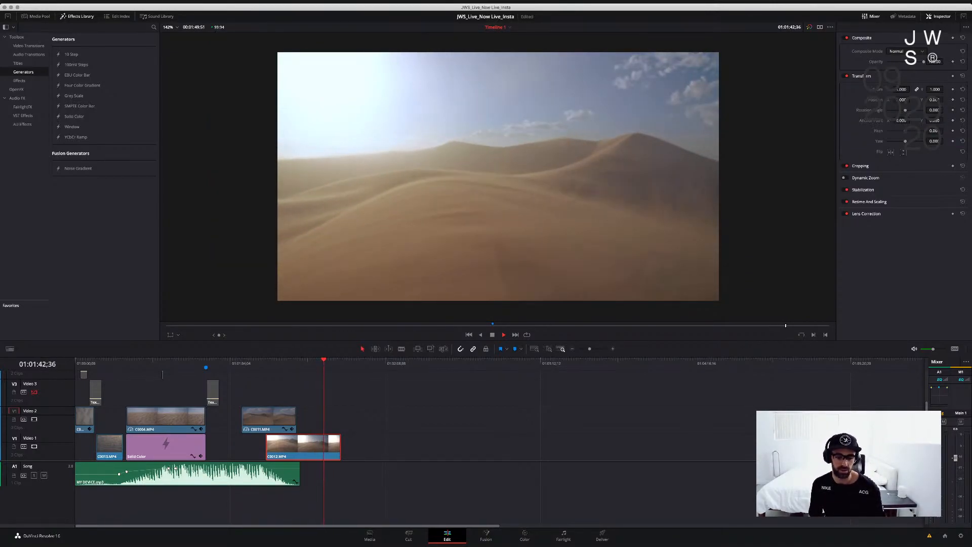
{"action": "key", "text": "Up"}
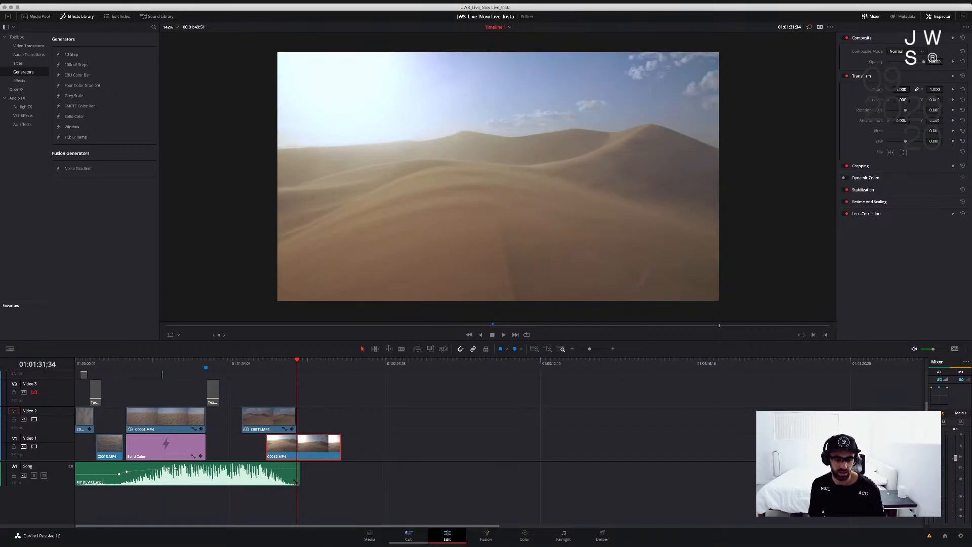
Go to the Media page and display the contents of the Footage bin
{"action": "left_click", "coordinate": [408, 535]}
{"action": "left_click", "coordinate": [370, 535]}
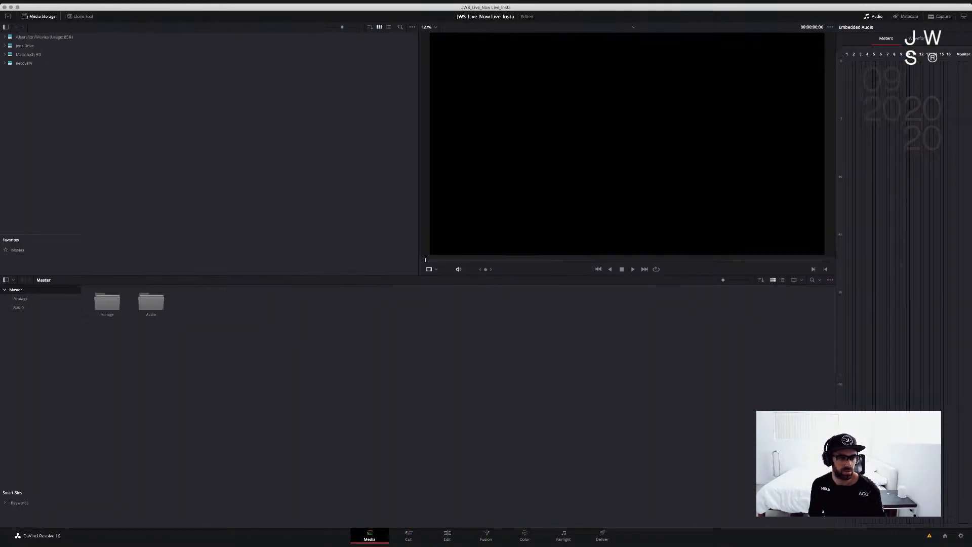
{"action": "left_click", "coordinate": [20, 298]}
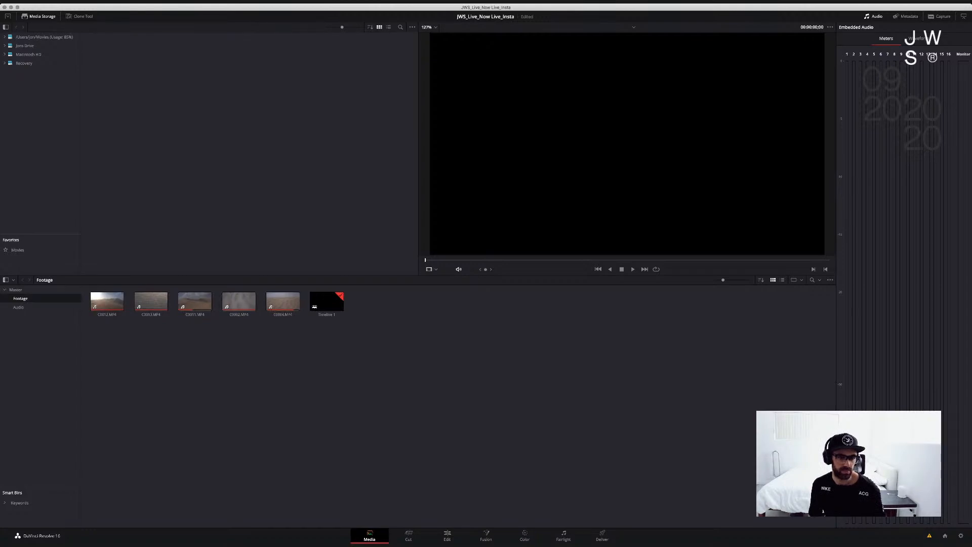
Open the Frozen Steam1 project, replace it with the 200419_Pipe-V3 project in the Edit page, and inspect the opening section's tracks
{"action": "left_click", "coordinate": [277, 301]}
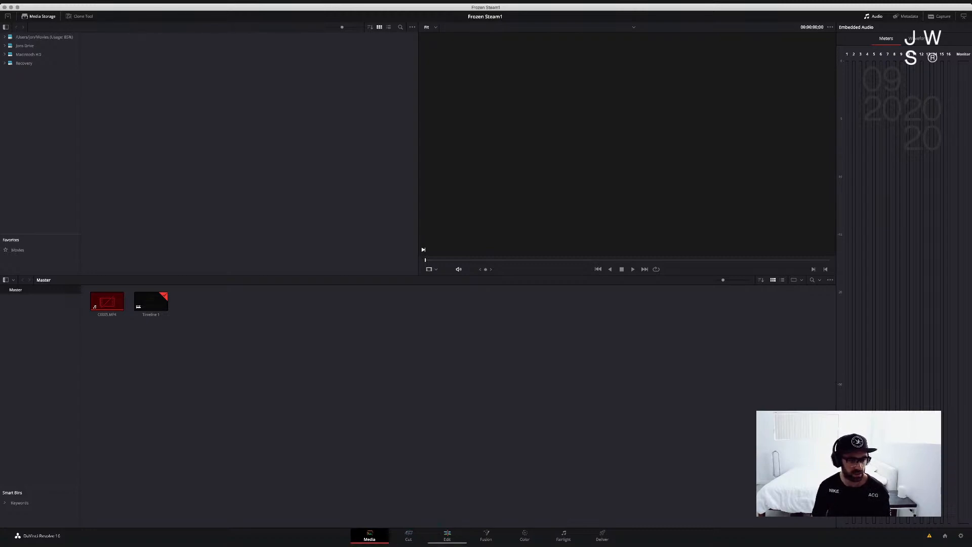
{"action": "left_click", "coordinate": [447, 536]}
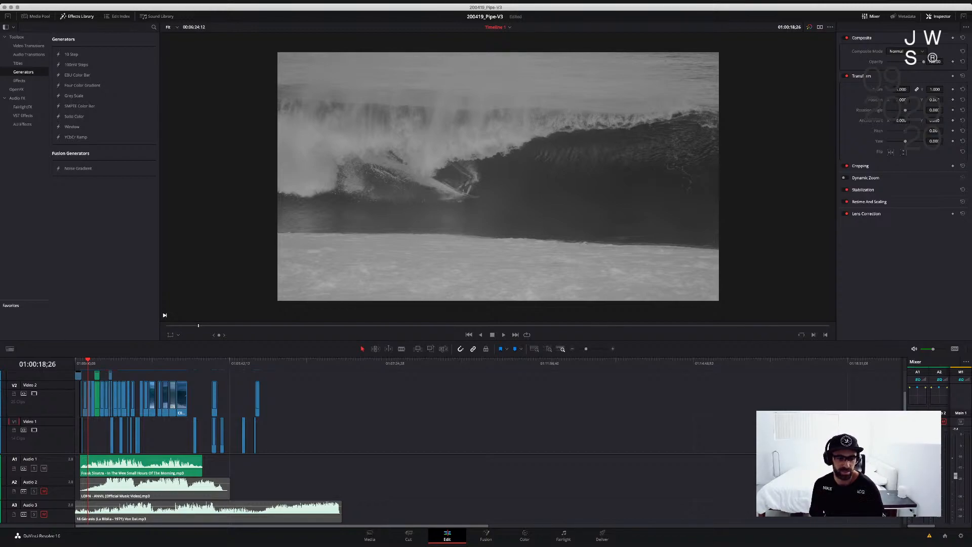
{"action": "scroll", "coordinate": [489, 440], "scroll_direction": "up", "scroll_amount": 10}
{"action": "scroll", "coordinate": [489, 440], "scroll_direction": "down", "scroll_amount": 3}
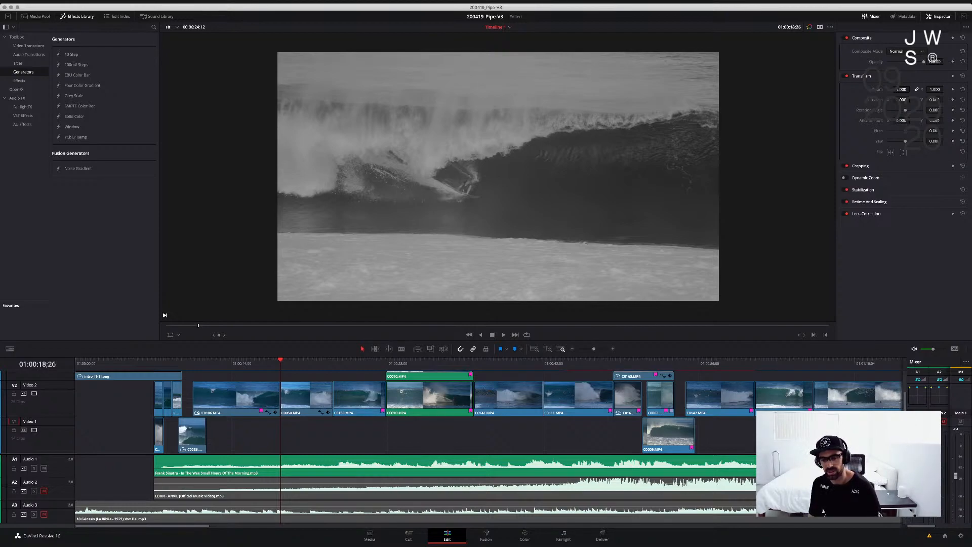
{"action": "scroll", "coordinate": [489, 405], "scroll_direction": "up", "scroll_amount": 2}
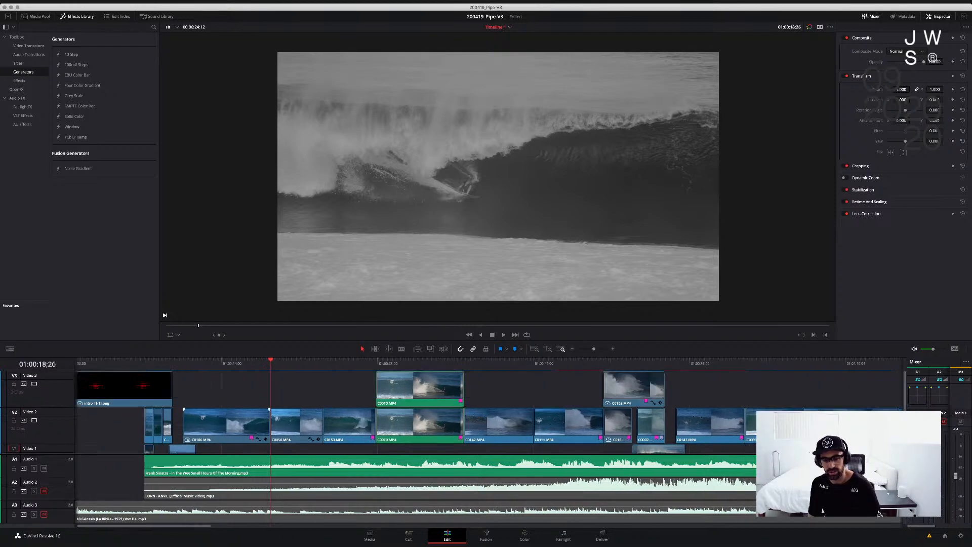
{"action": "scroll", "coordinate": [490, 412], "scroll_direction": "down", "scroll_amount": 1}
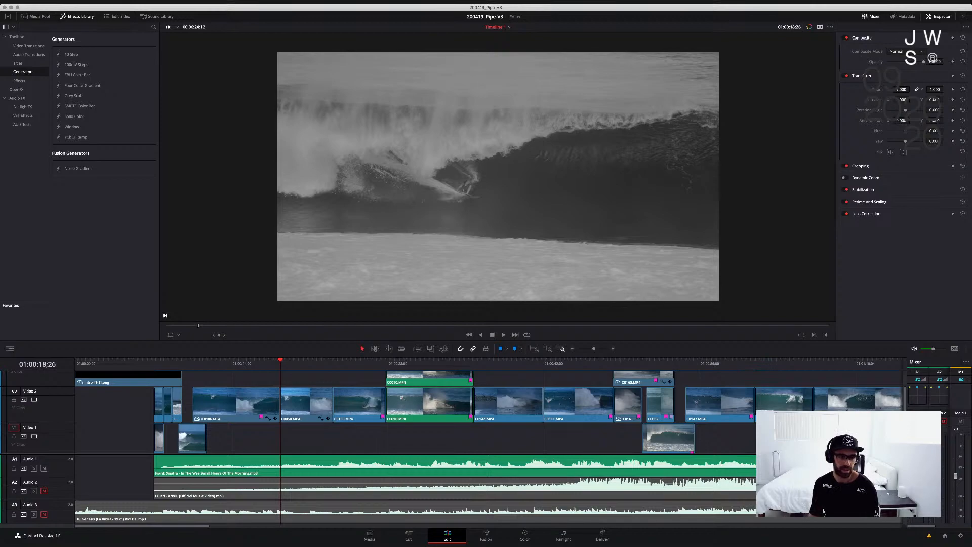
{"action": "scroll", "coordinate": [488, 412], "scroll_direction": "up", "scroll_amount": 2}
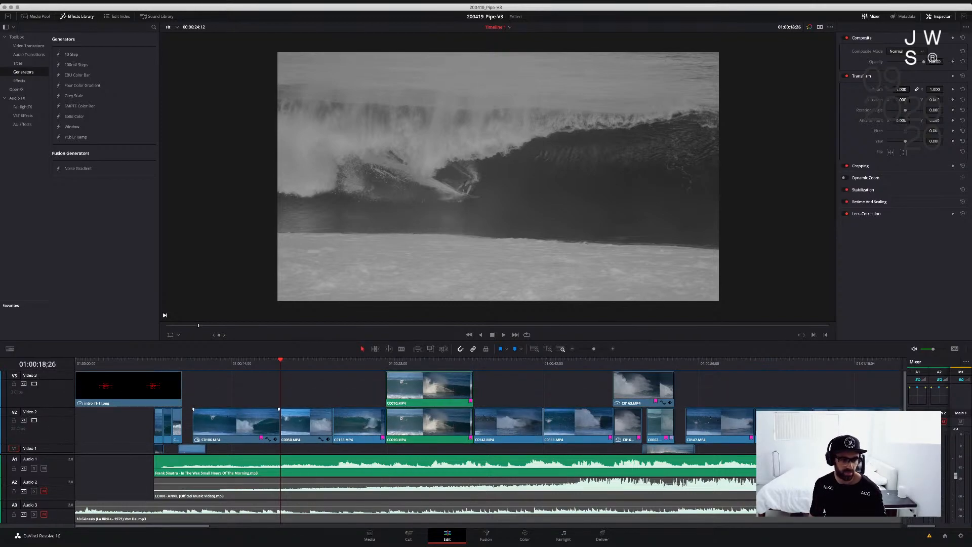
Play the surf edit from the clip start at 01:00:10:33 to about 01:00:39:34 with the Audio 1 song
{"action": "key", "text": "Up"}
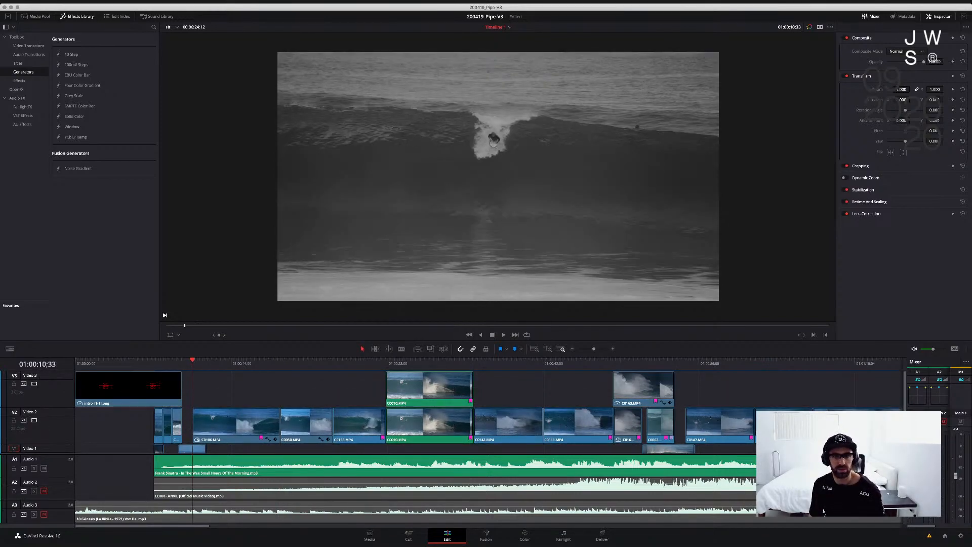
{"action": "key", "text": "space"}
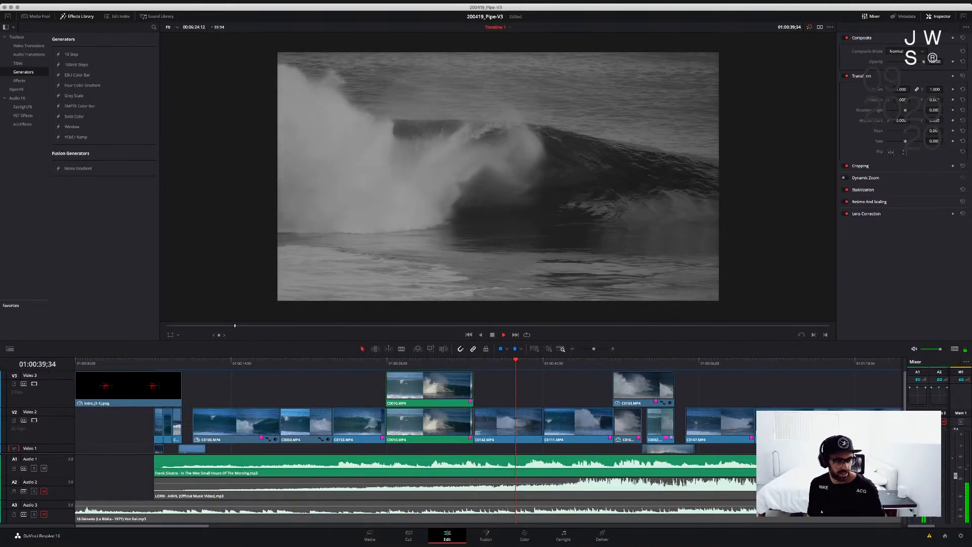
{"action": "key", "text": "space"}
Mute Audio 1, unmute Audio 3, and play the surf edit again from 01:00:10:33 with the alternate song
{"action": "left_click", "coordinate": [44, 469]}
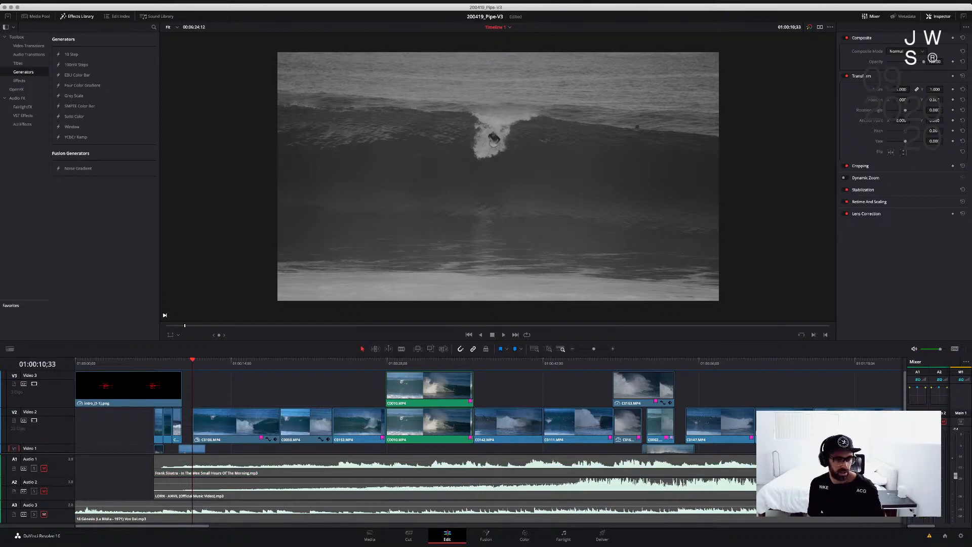
{"action": "left_click", "coordinate": [44, 514]}
{"action": "key", "text": "space"}
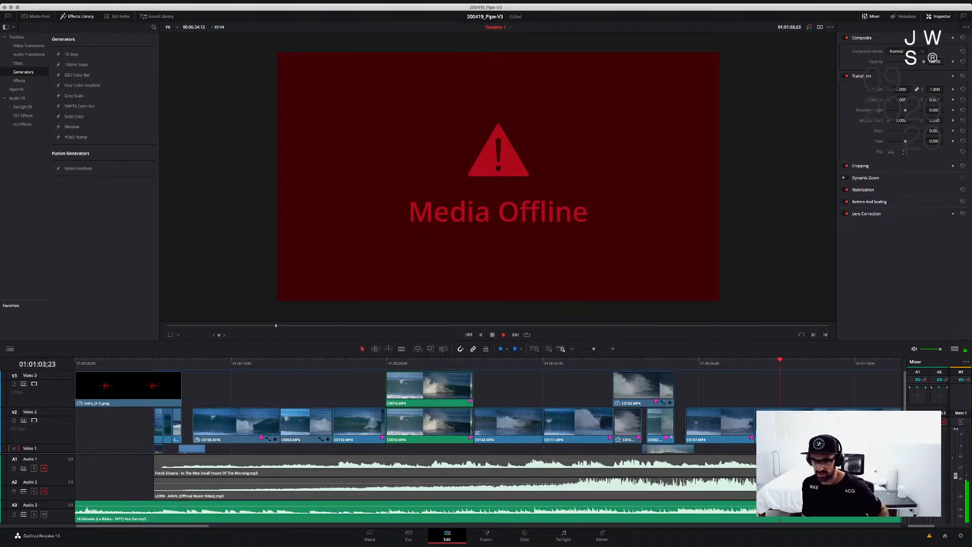
{"action": "scroll", "coordinate": [491, 410], "scroll_direction": "down", "scroll_amount": 2}
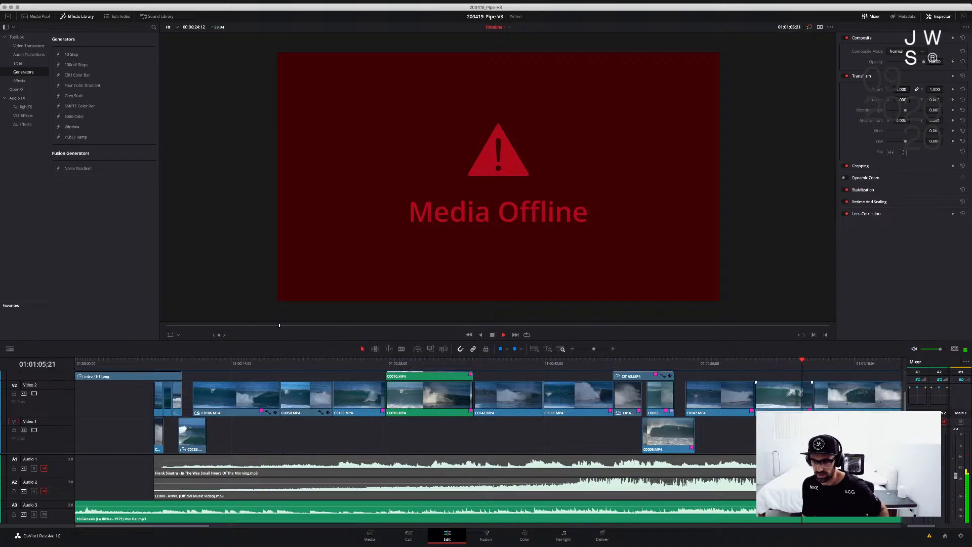
Stop playback, place the playhead at 01:01:05:33 over the offline section, and select the two neighbouring Video 2 clips after it
{"action": "scroll", "coordinate": [492, 410], "scroll_direction": "up", "scroll_amount": 2}
{"action": "key", "text": "space"}
{"action": "left_click", "coordinate": [856, 426]}
{"action": "scroll", "coordinate": [856, 425], "scroll_direction": "right", "scroll_amount": 4}
{"action": "scroll", "coordinate": [416, 413], "scroll_direction": "right", "scroll_amount": 2}
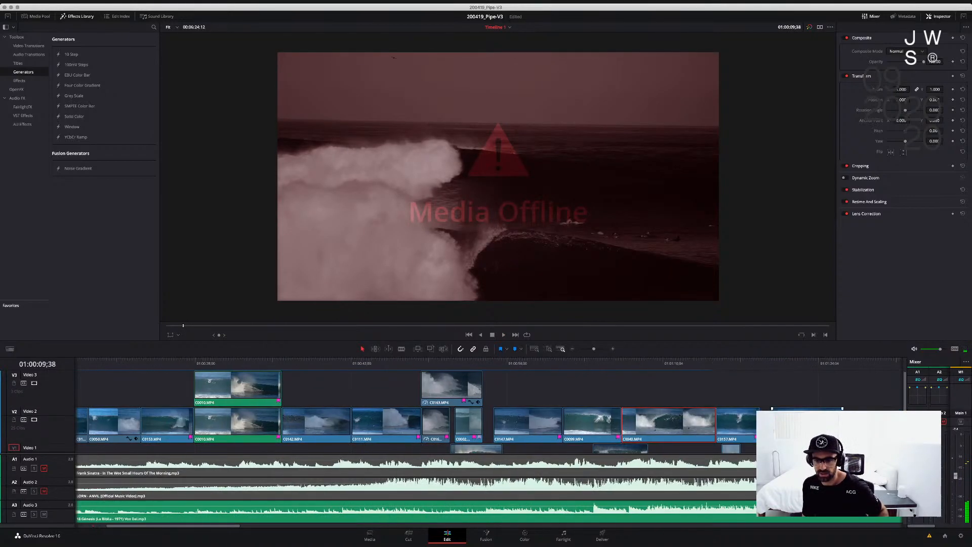
{"action": "left_click_drag", "start_coordinate": [722, 361], "coordinate": [613, 361]}
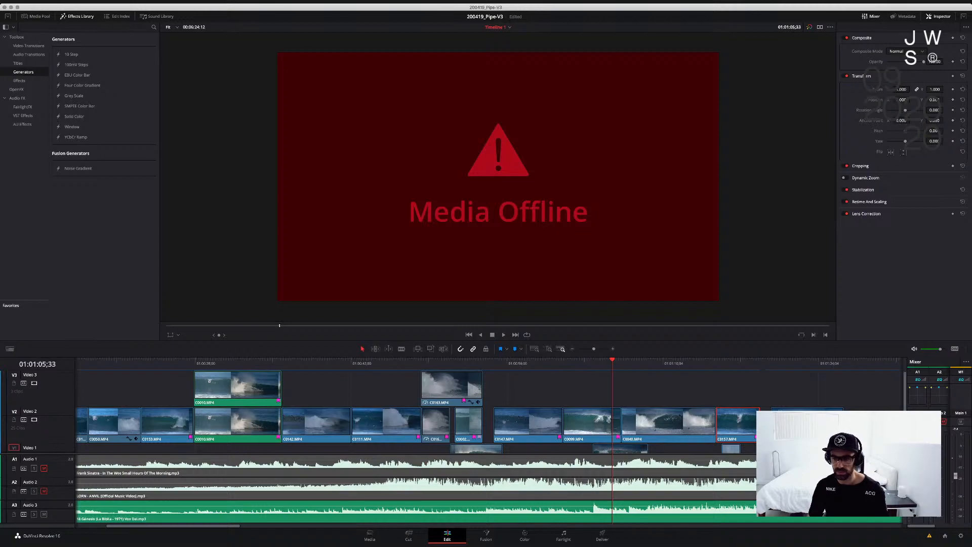
{"action": "left_click", "coordinate": [682, 424], "text": "shift"}
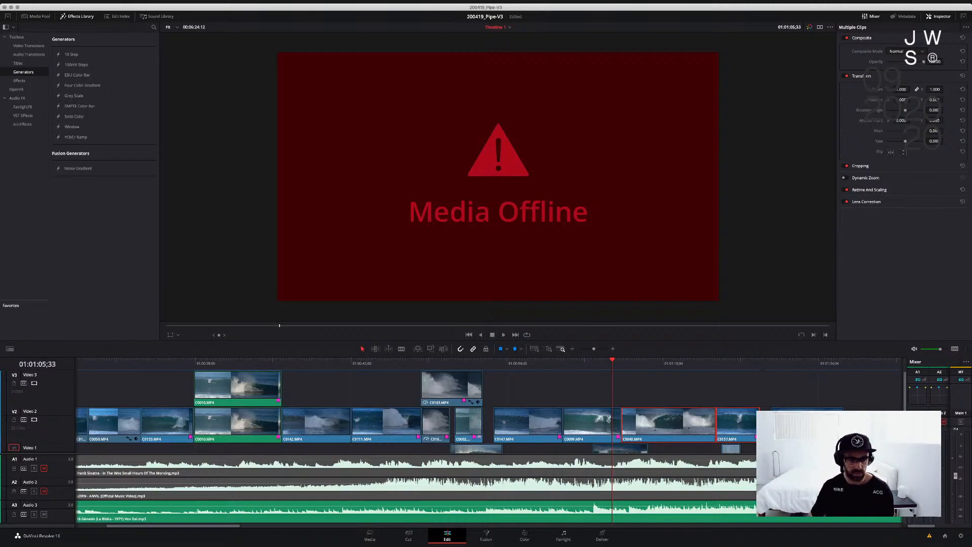
Remove the offline 35mm video clip from the Master bin in the Media page
{"action": "key", "text": "shift+2"}
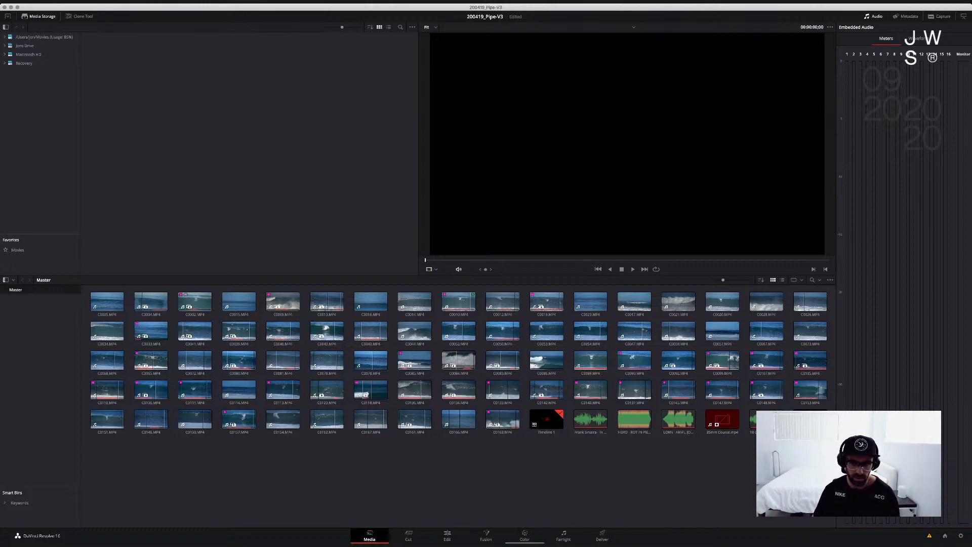
{"action": "left_click", "coordinate": [722, 419]}
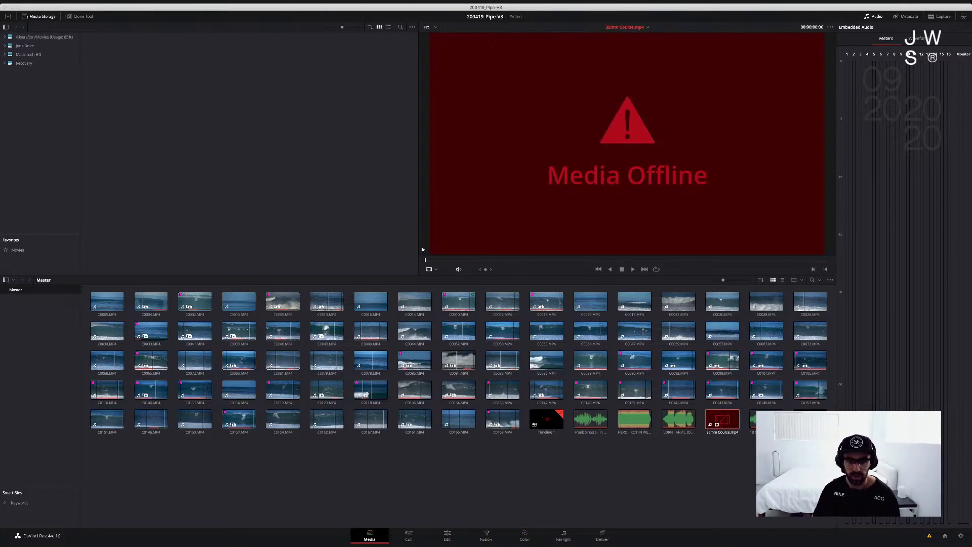
{"action": "key", "text": "Delete"}
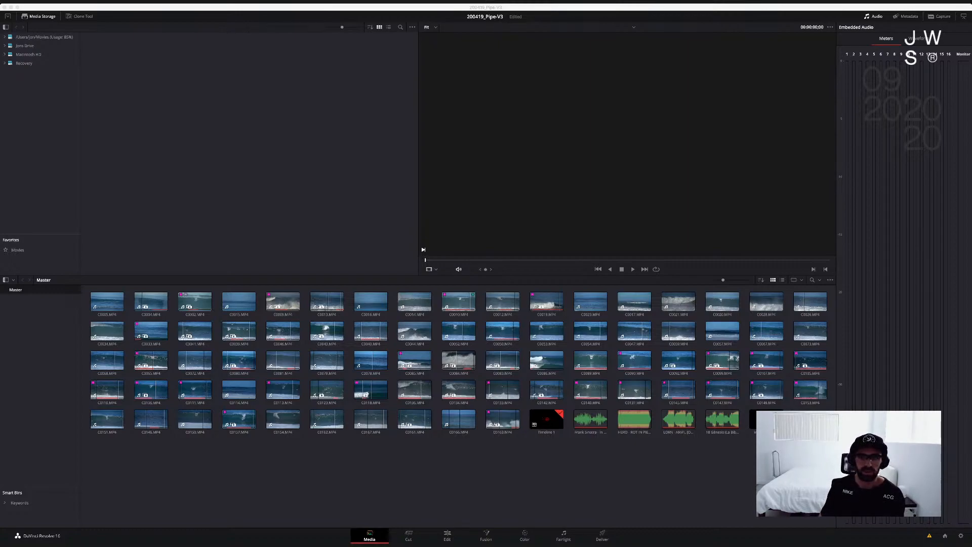
{"action": "key", "text": "super+Tab"}
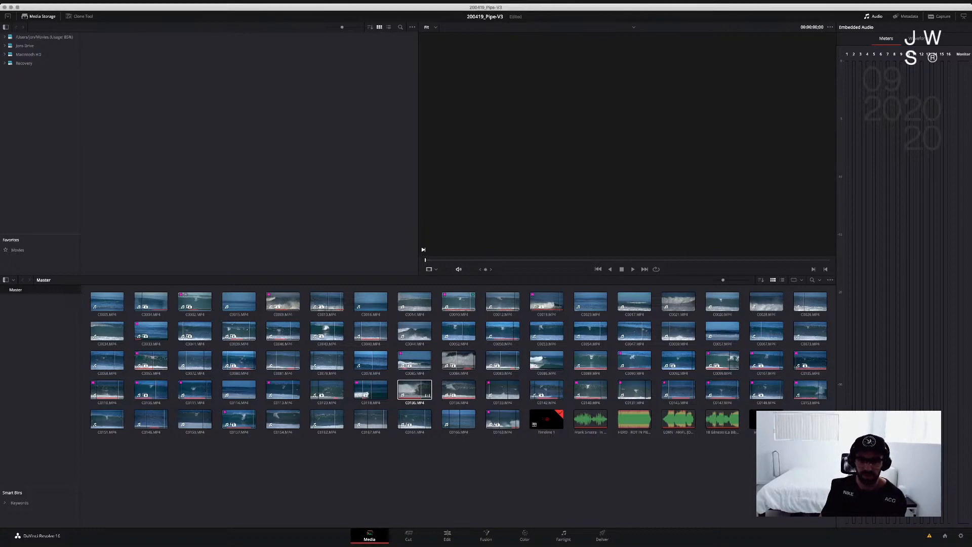
Return to the Edit page, disable the Video 3 track, and play the surf edit from its opening black-and-white section
{"action": "left_click", "coordinate": [448, 536]}
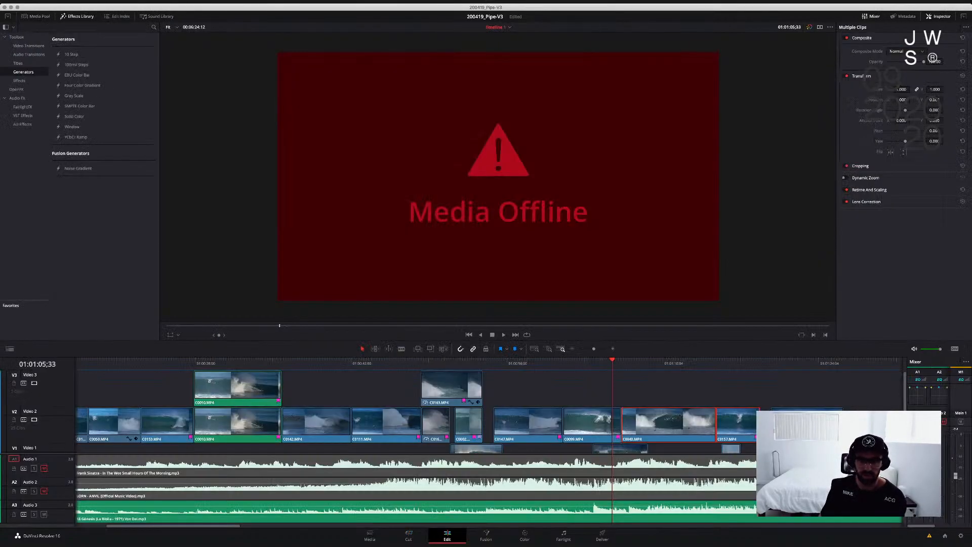
{"action": "left_click_drag", "start_coordinate": [485, 363], "coordinate": [302, 364]}
{"action": "scroll", "coordinate": [420, 441], "scroll_direction": "left", "scroll_amount": 5}
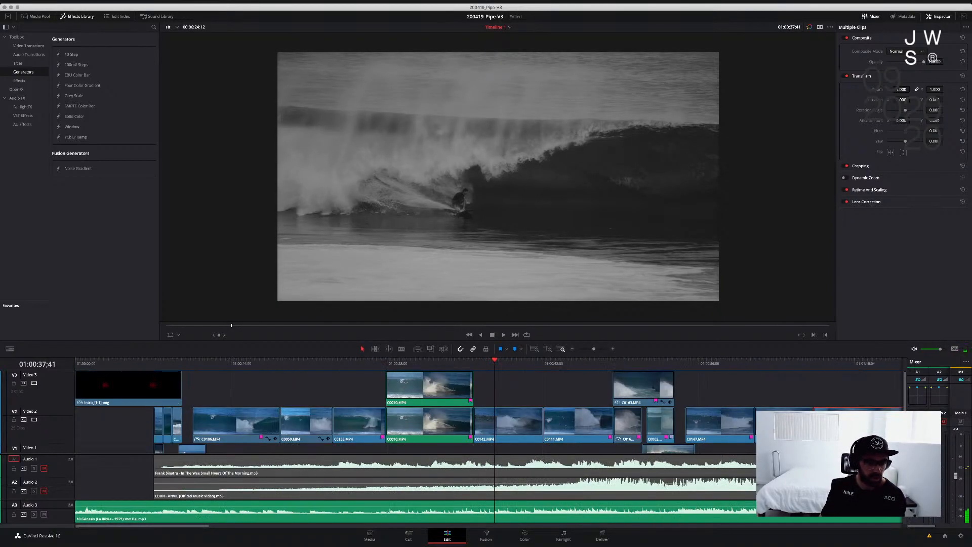
{"action": "left_click", "coordinate": [34, 384]}
{"action": "left_click", "coordinate": [155, 364]}
{"action": "key", "text": "space"}
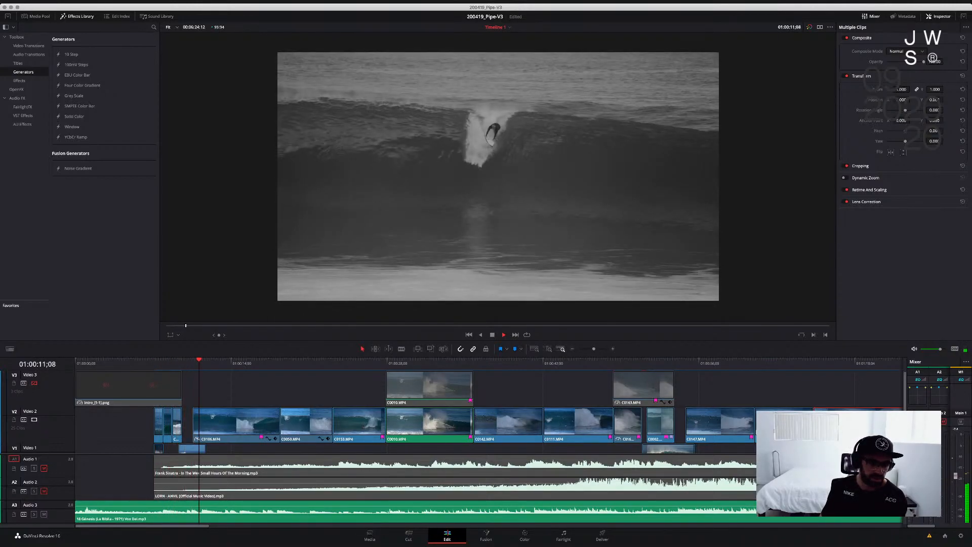
{"action": "key", "text": "space"}
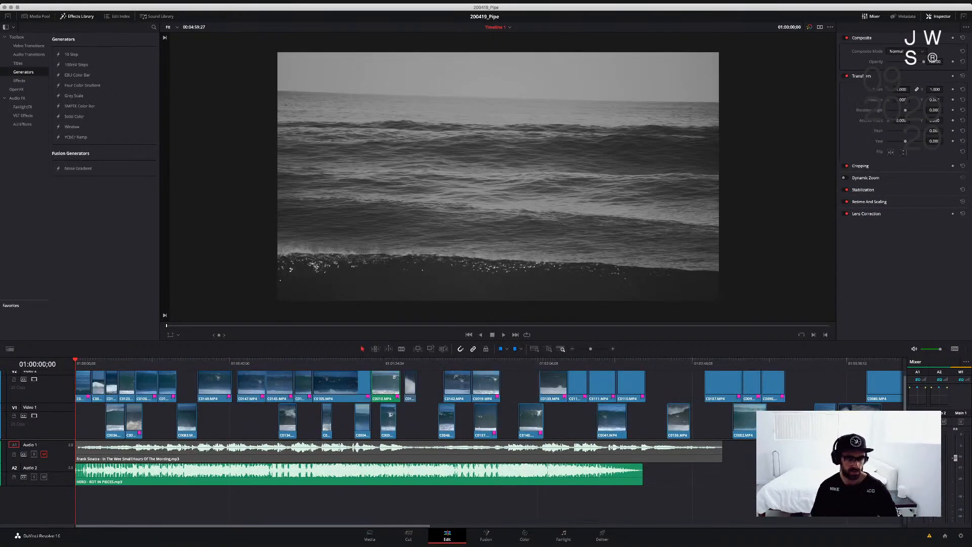
Play the 200419_Pipe edit from the timeline start to about 01:00:33:57 with the HERO - ROT IN PIECES song
{"action": "key", "text": "space"}
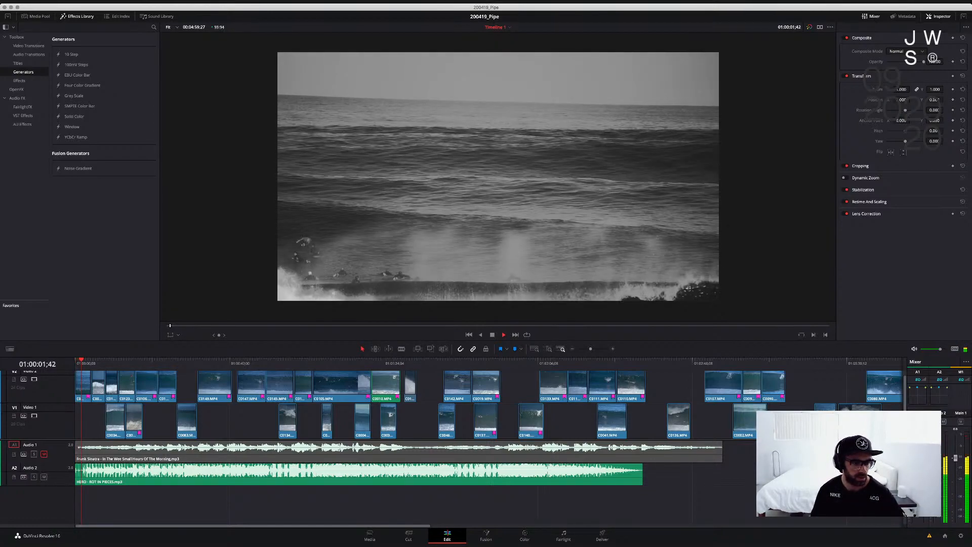
{"action": "key", "text": "Home"}
{"action": "scroll", "coordinate": [487, 405], "scroll_direction": "up", "scroll_amount": 1}
{"action": "key", "text": "space"}
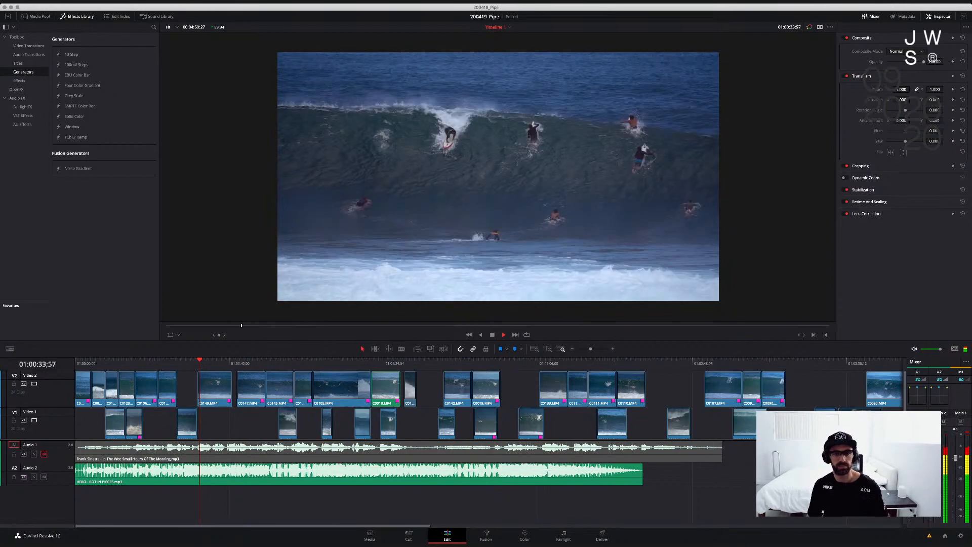
{"action": "key", "text": "Home"}
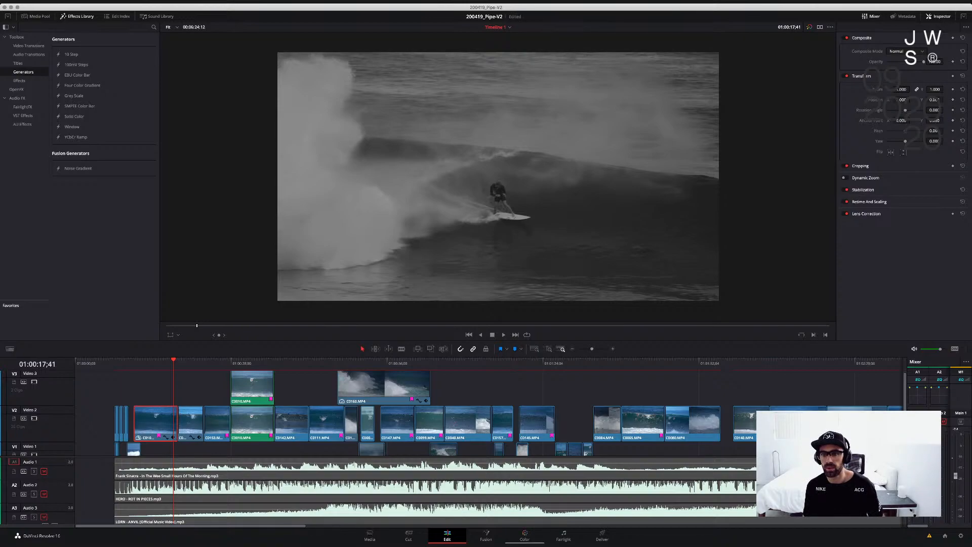
Examine the grading nodes of the 200419_Pipe-V2 surf clip at 01:00:17:41 in the Color page, including the highlights and external matte nodes
{"action": "left_click", "coordinate": [525, 535]}
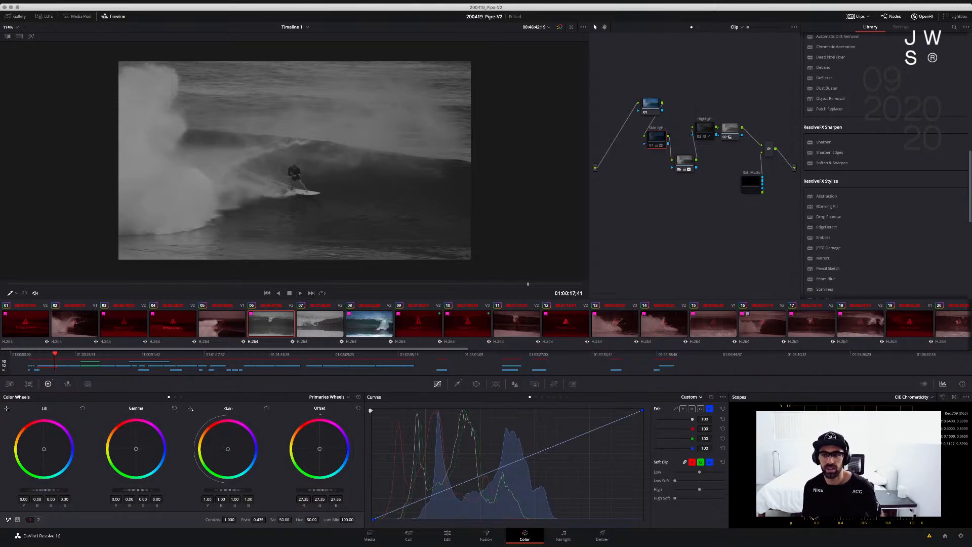
{"action": "left_click", "coordinate": [700, 136]}
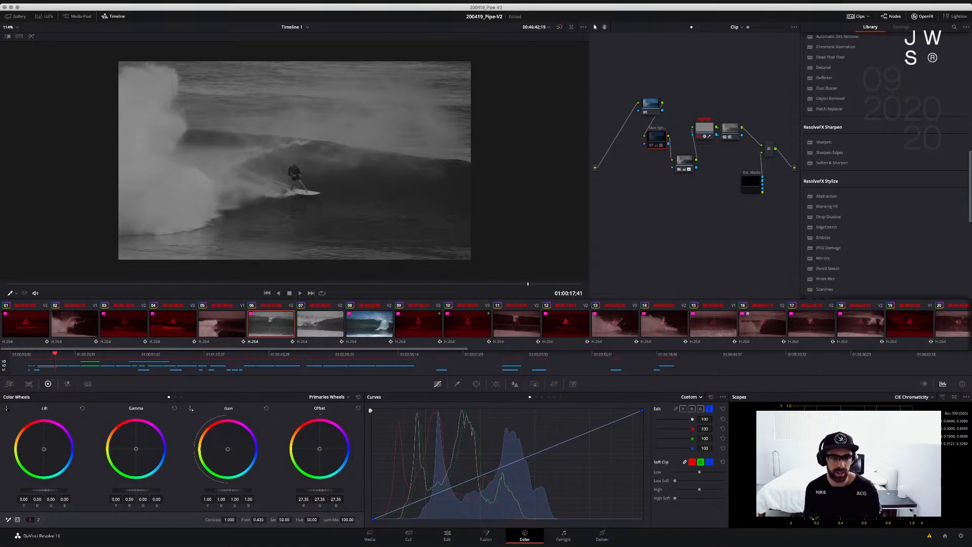
{"action": "left_click", "coordinate": [684, 161]}
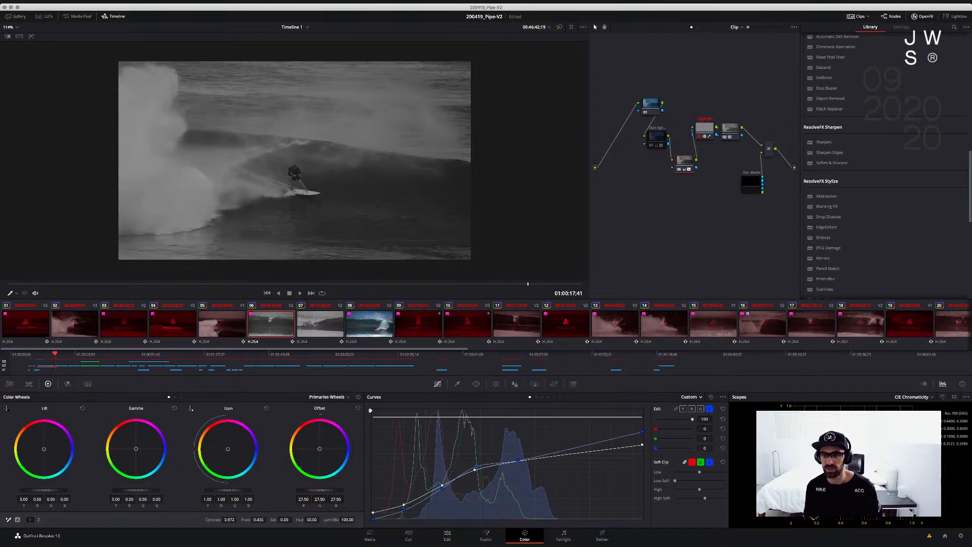
{"action": "left_click", "coordinate": [657, 136]}
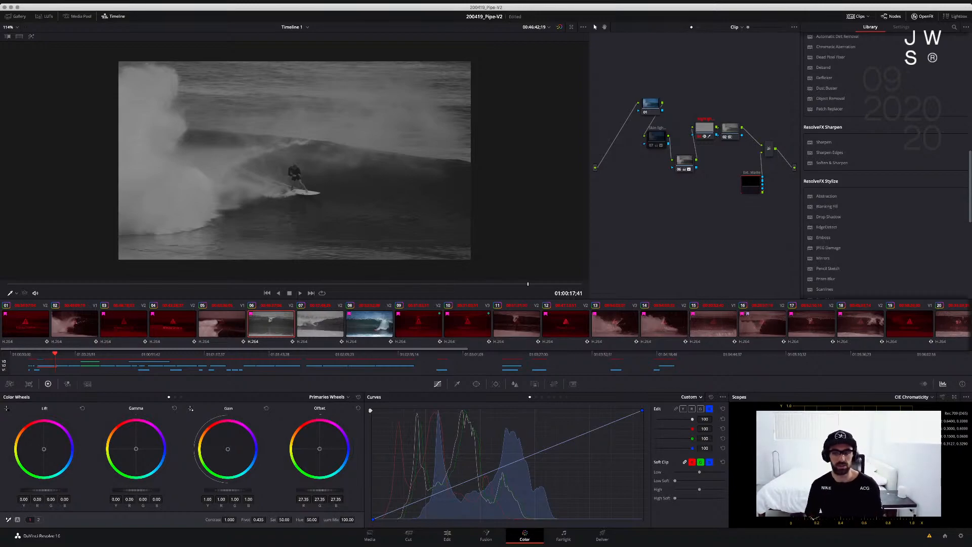
{"action": "key", "text": "super+Tab"}
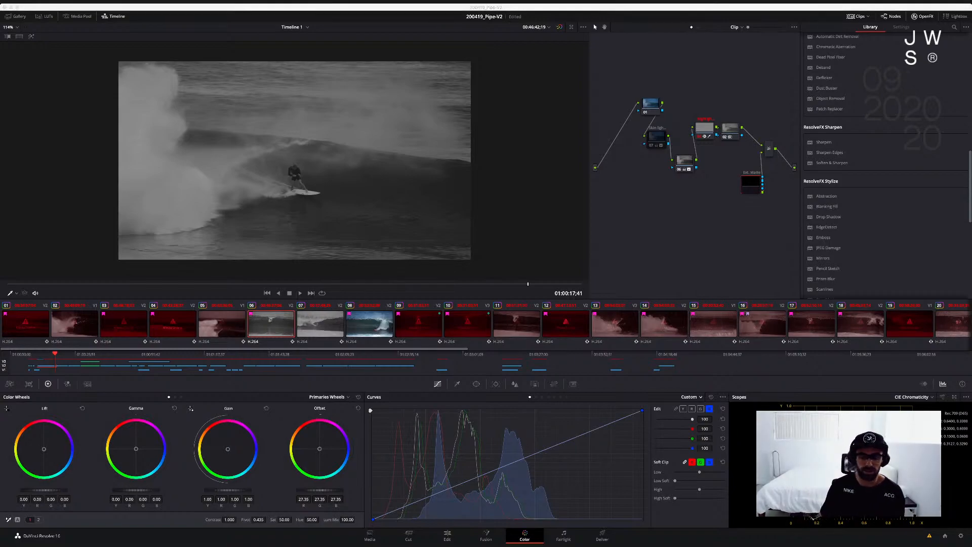
{"action": "key", "text": "super+Tab"}
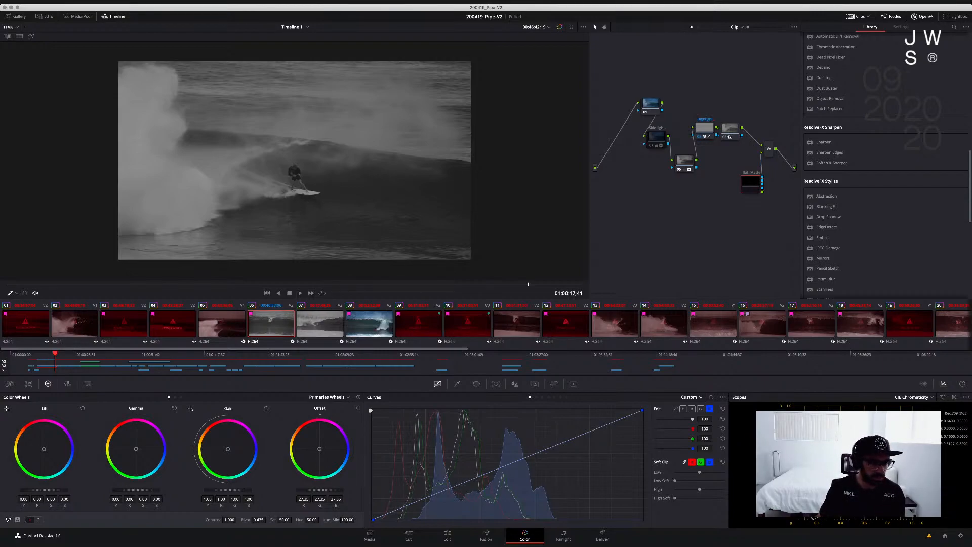
{"action": "key", "text": "super+equal"}
{"action": "key", "text": "super+equal"}
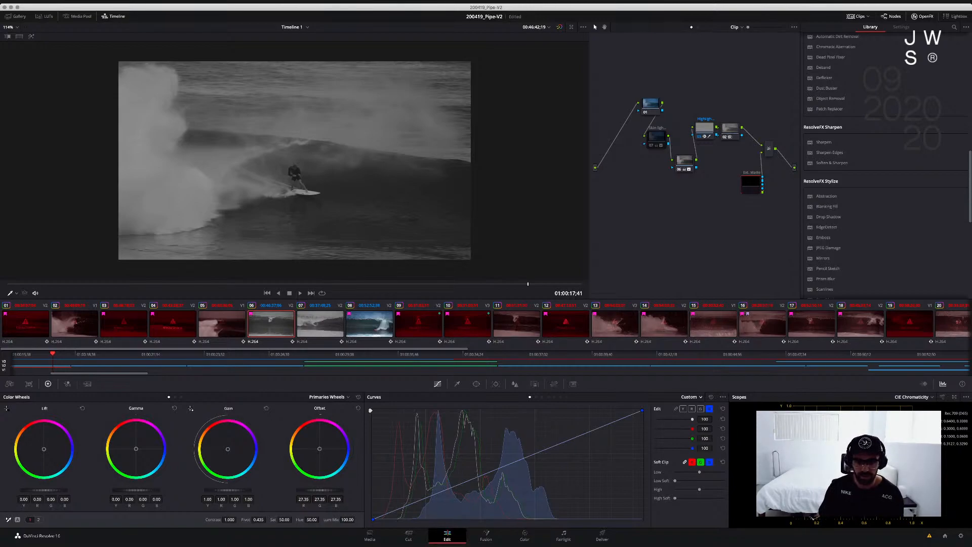
Return to the Edit page and move the playhead to the first surf clip's start at 01:00:07:05
{"action": "left_click", "coordinate": [447, 534]}
{"action": "scroll", "coordinate": [486, 430], "scroll_direction": "down", "scroll_amount": 8}
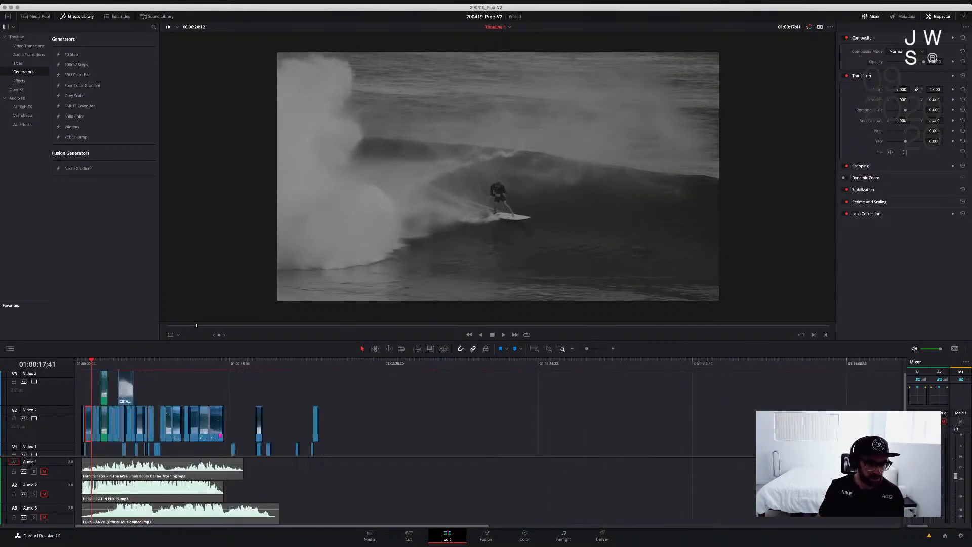
{"action": "scroll", "coordinate": [486, 430], "scroll_direction": "up", "scroll_amount": 4}
{"action": "left_click_drag", "start_coordinate": [121, 360], "coordinate": [87, 360]}
{"action": "key", "text": "Up"}
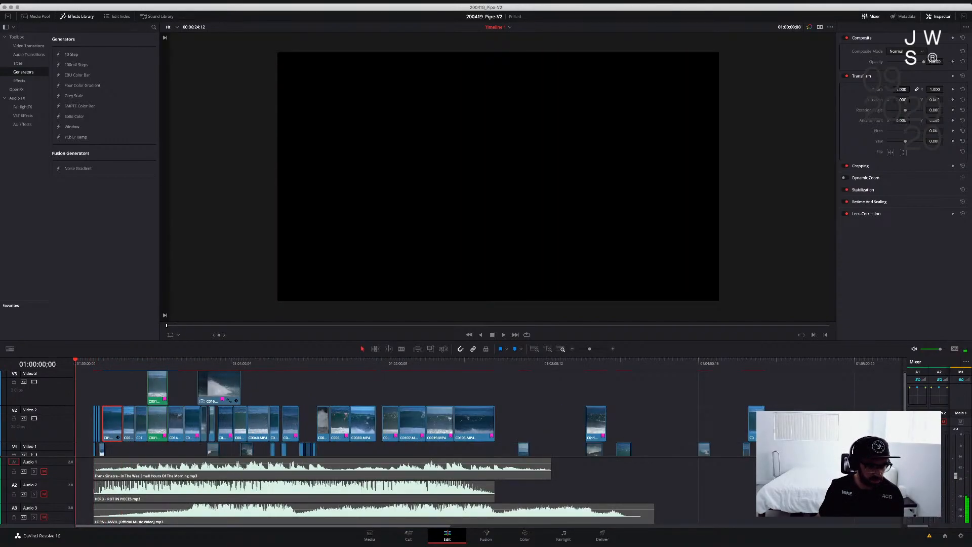
{"action": "key", "text": "Down"}
Unmute Audio 2, mute Audio 4, and play the surf edit's opening from 01:00:07:05 with the HERO song
{"action": "left_click", "coordinate": [44, 495]}
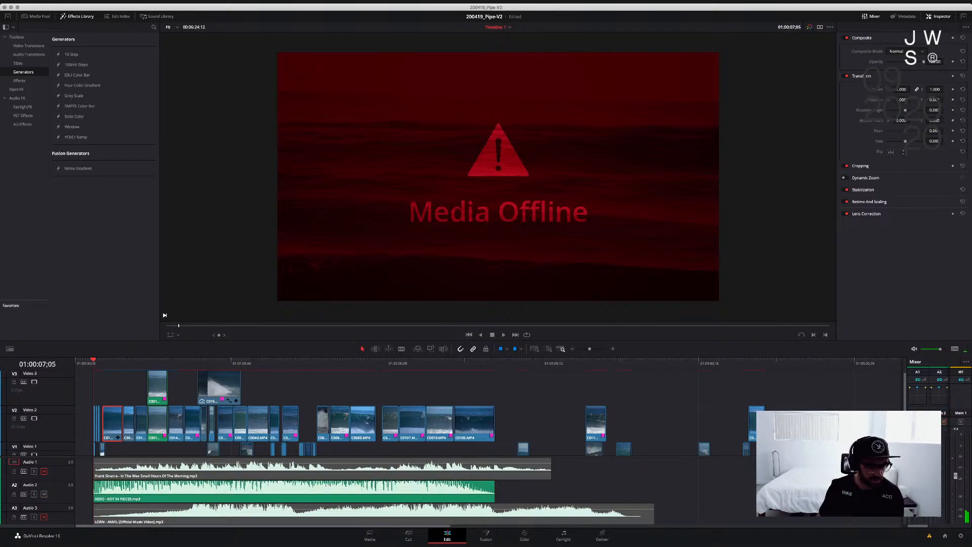
{"action": "scroll", "coordinate": [415, 412], "scroll_direction": "down", "scroll_amount": 3}
{"action": "scroll", "coordinate": [416, 491], "scroll_direction": "down", "scroll_amount": 3}
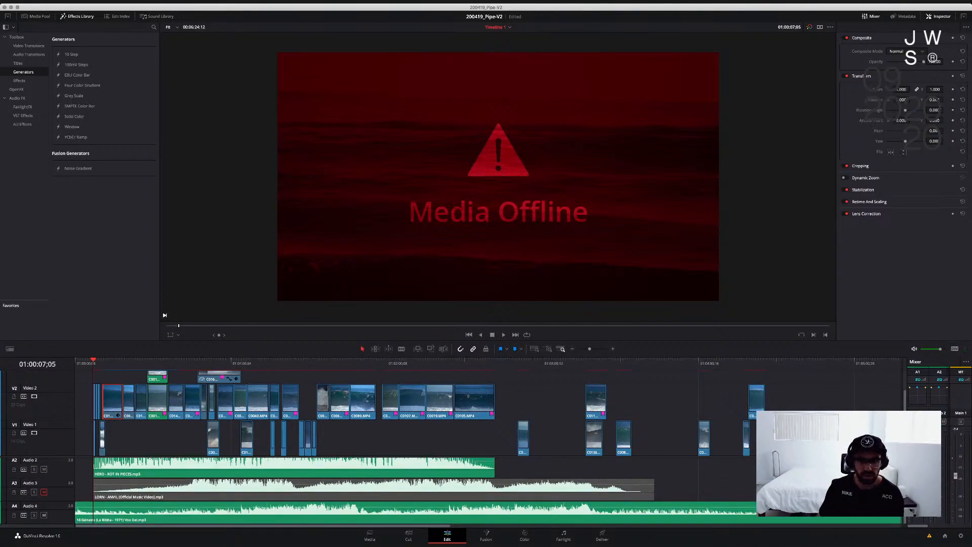
{"action": "left_click", "coordinate": [45, 515]}
{"action": "key", "text": "space"}
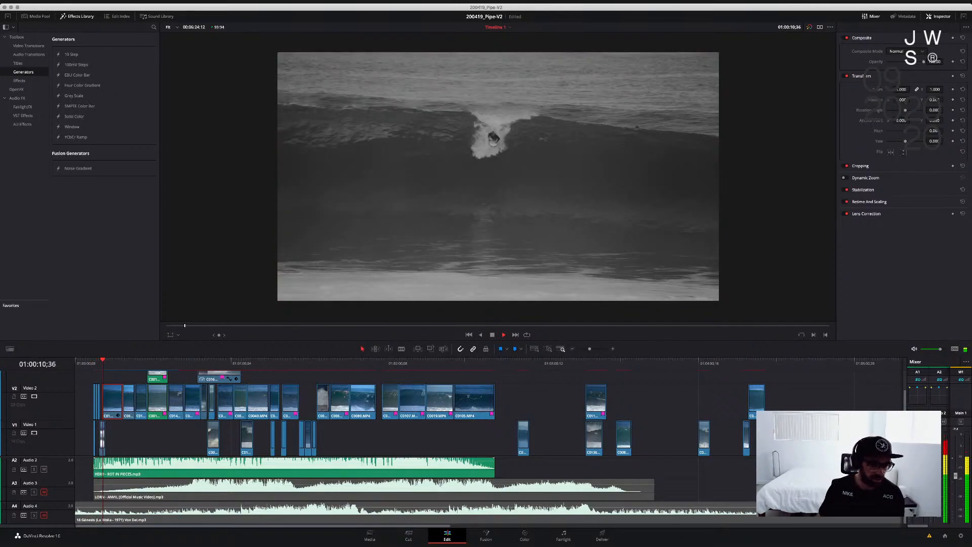
{"action": "key", "text": "space"}
{"action": "key", "text": "space"}
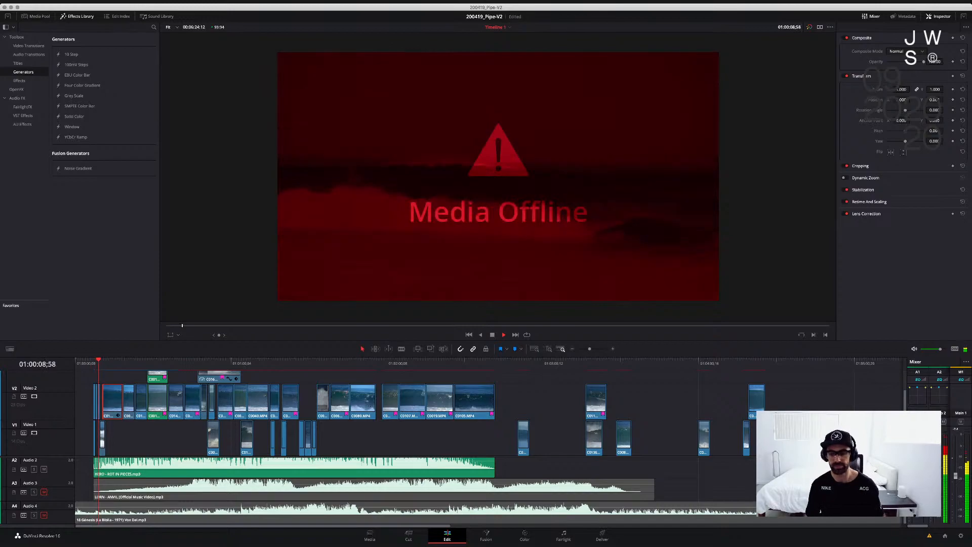
{"action": "key", "text": "space"}
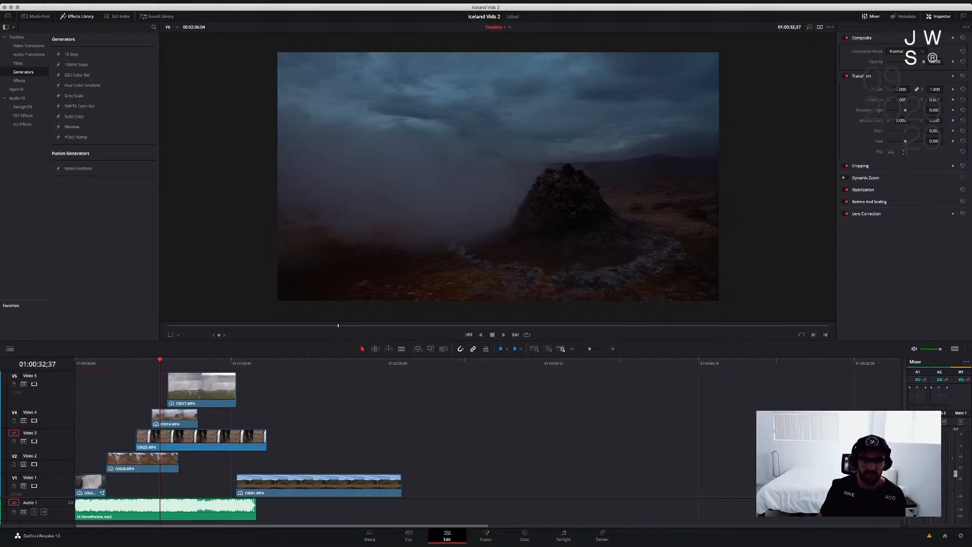
Scrub the Iceland Vids 2 timeline forward from 01:00:32:37 to view the following shots
{"action": "left_click_drag", "start_coordinate": [160, 360], "coordinate": [206, 360]}
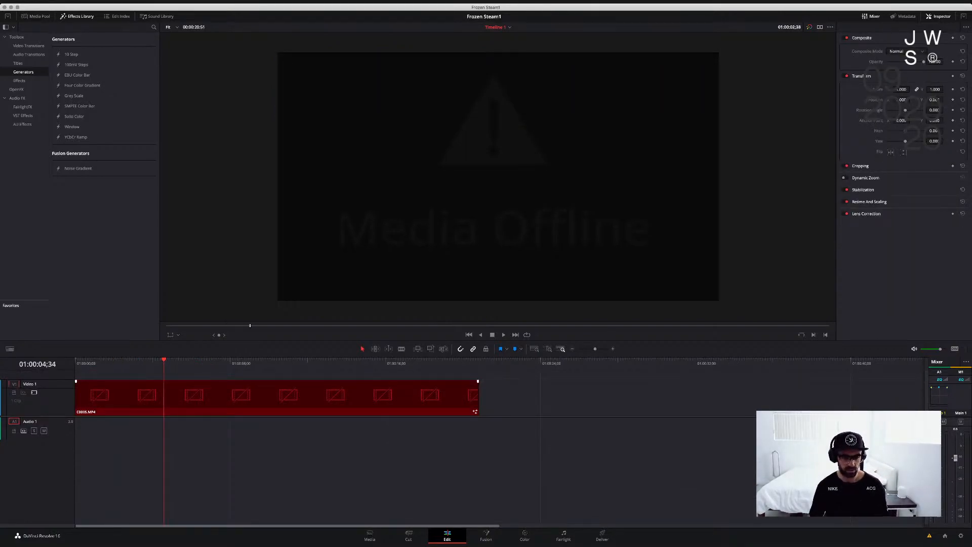
Preview the Frozen Steam1 project's ungraded source clip in the Media page viewer
{"action": "left_click", "coordinate": [370, 536]}
{"action": "left_click", "coordinate": [110, 301]}
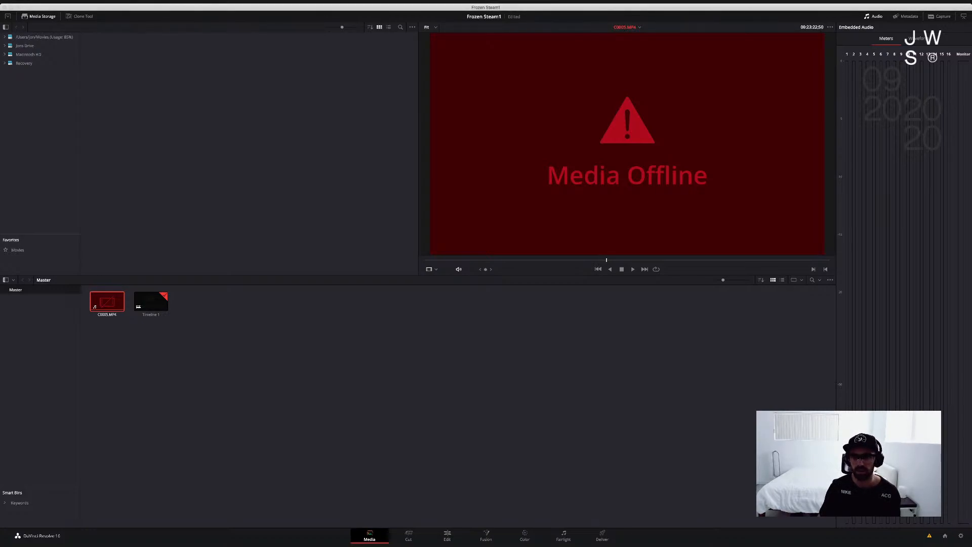
{"action": "key", "text": "space"}
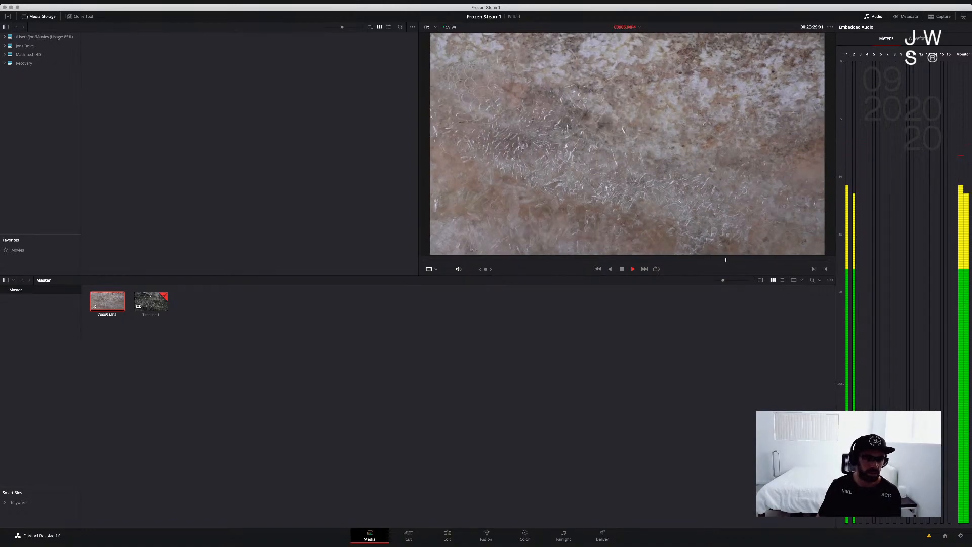
{"action": "key", "text": "space"}
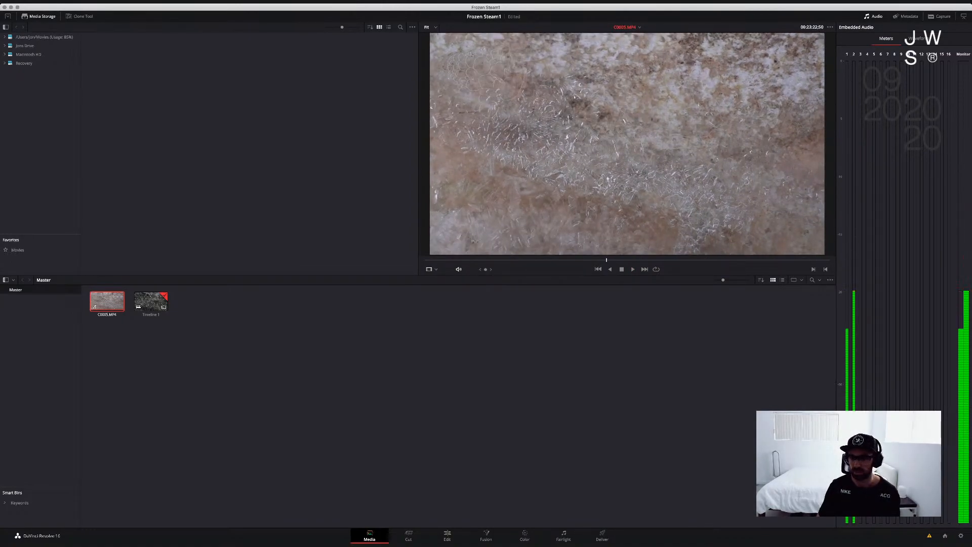
View the graded Timeline 1 for comparison, return to the Edit page, and select the clip on Video 1
{"action": "left_click", "coordinate": [151, 302]}
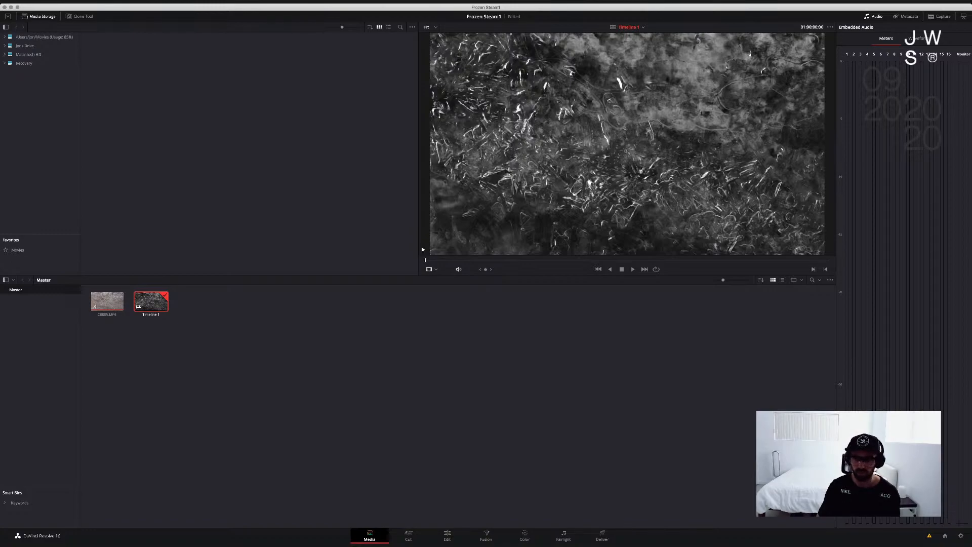
{"action": "left_click", "coordinate": [448, 535]}
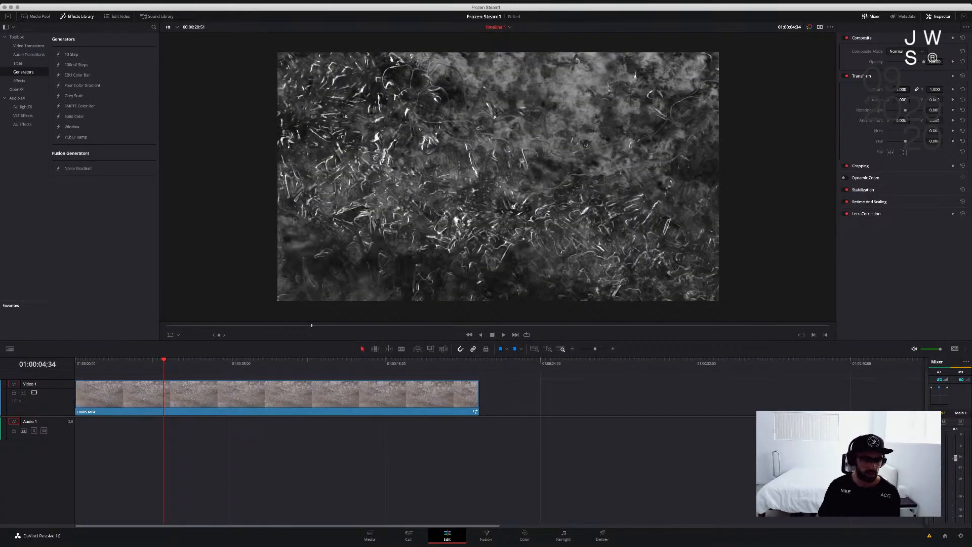
{"action": "left_click", "coordinate": [277, 396]}
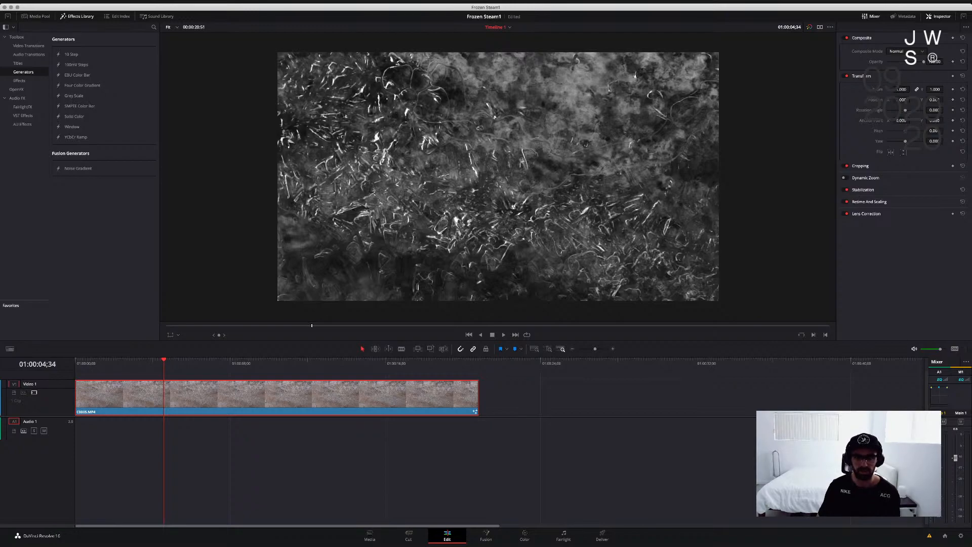
Play the graded Frozen Steam1 clip from the start, and apply FilmConvert Nitrate to its second node on the Color page
{"action": "key", "text": "Home"}
{"action": "key", "text": "space"}
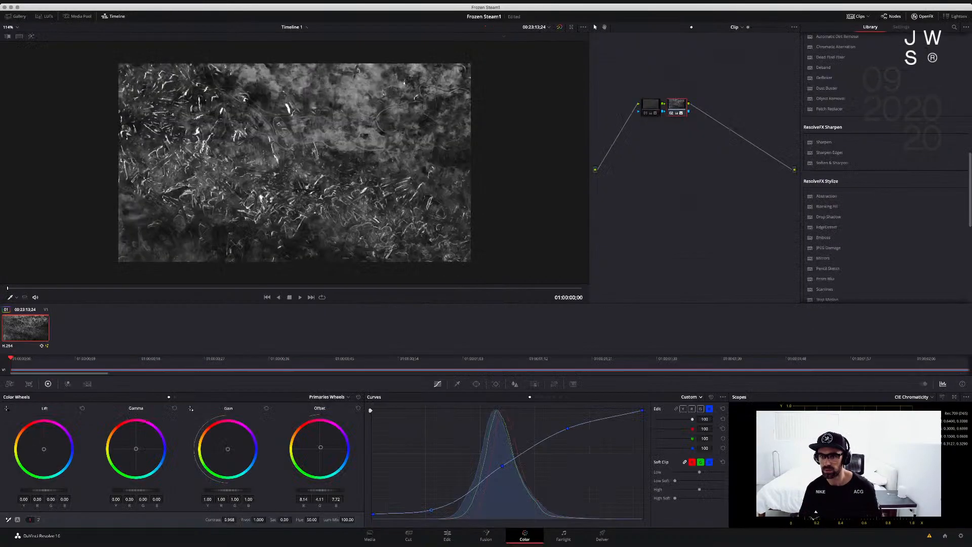
{"action": "left_click_drag", "start_coordinate": [838, 293], "coordinate": [677, 100]}
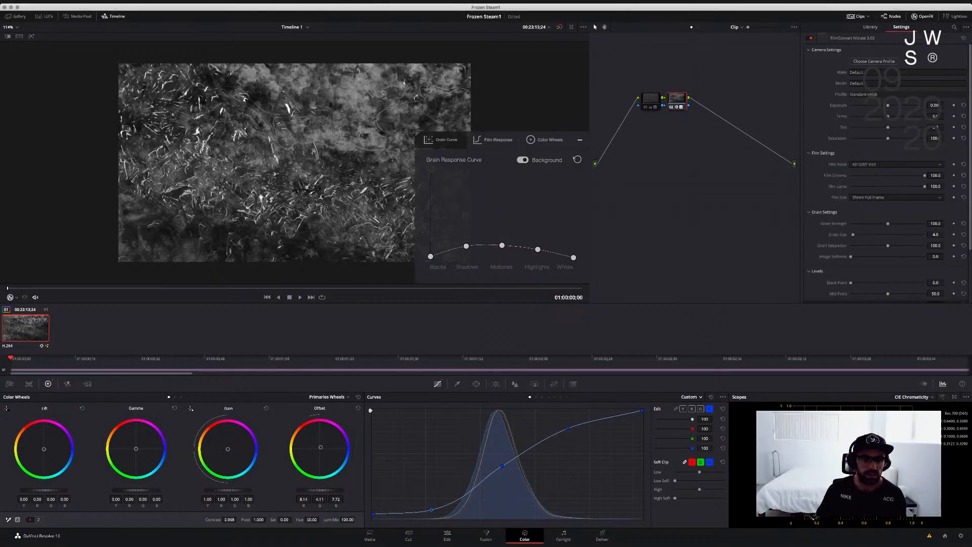
Play the clip magnified in the viewer to examine the film grain up close, and return to the full-frame view
{"action": "scroll", "coordinate": [295, 163], "scroll_direction": "up", "scroll_amount": 10}
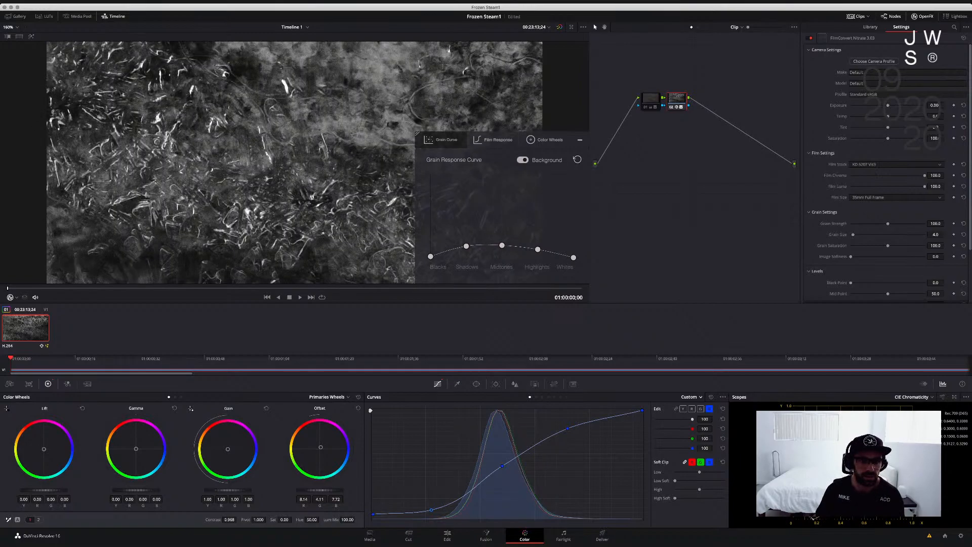
{"action": "scroll", "coordinate": [417, 133], "scroll_direction": "down", "scroll_amount": 3}
{"action": "key", "text": "space"}
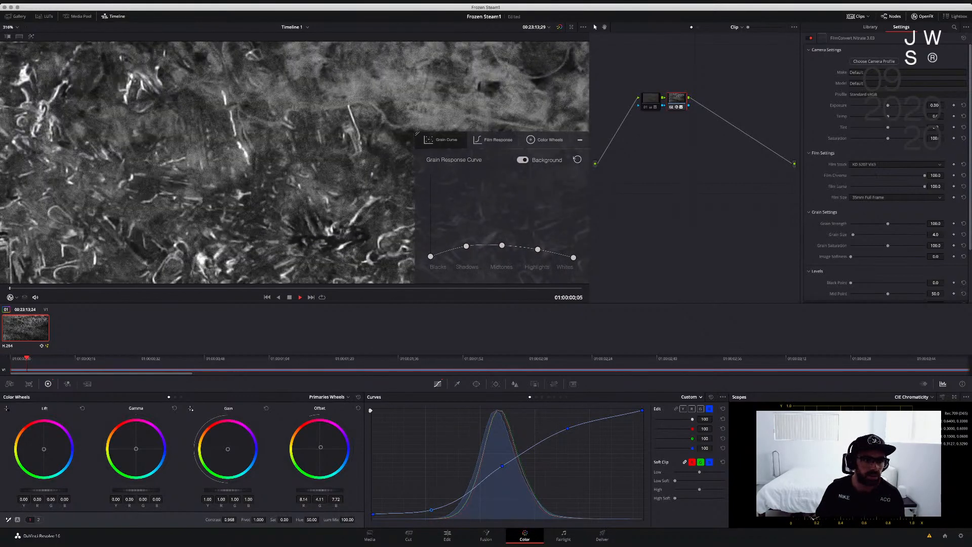
{"action": "scroll", "coordinate": [417, 133], "scroll_direction": "down", "scroll_amount": 3}
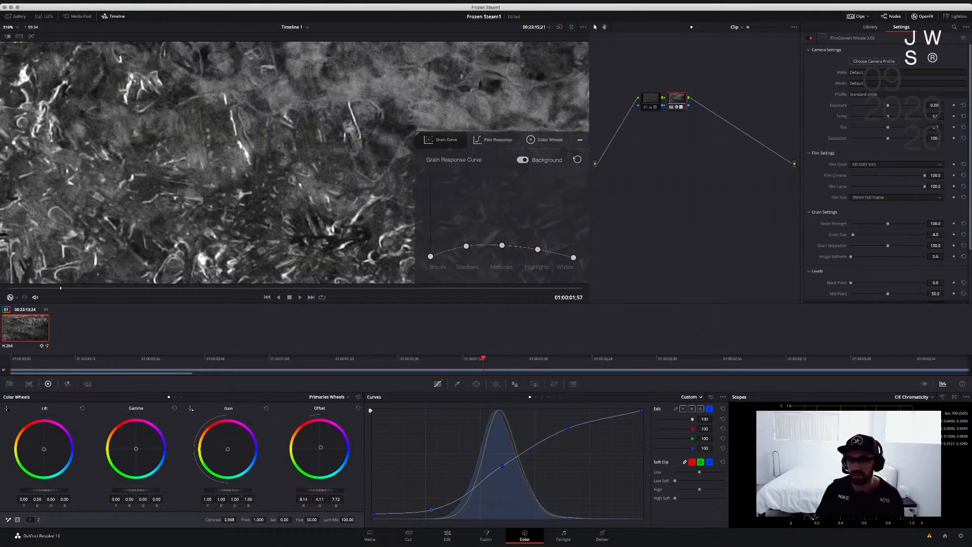
{"action": "key", "text": "space"}
{"action": "scroll", "coordinate": [417, 133], "scroll_direction": "down", "scroll_amount": 2}
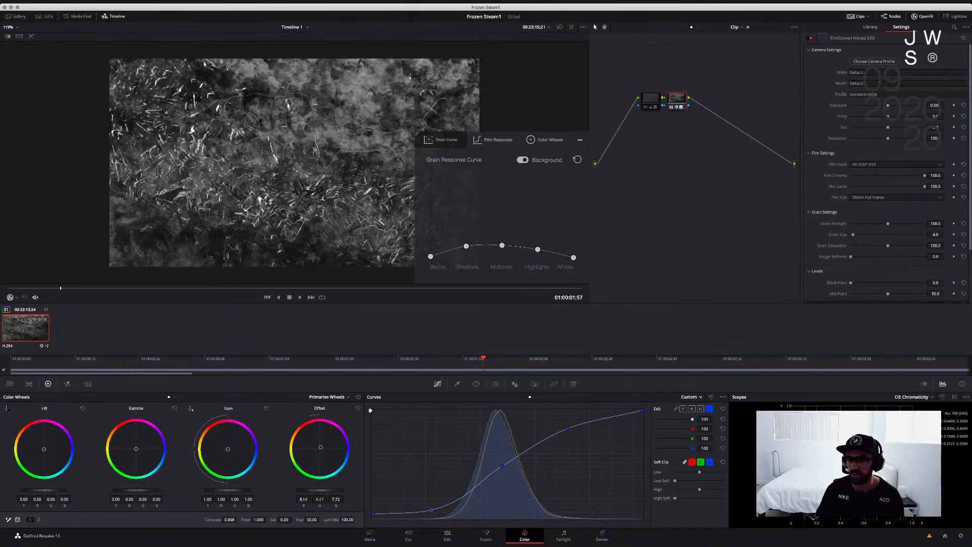
Set FilmConvert's Image Softness to 6.6 and play the clip to judge the softened look
{"action": "scroll", "coordinate": [887, 167], "scroll_direction": "down", "scroll_amount": 3}
{"action": "scroll", "coordinate": [886, 172], "scroll_direction": "up", "scroll_amount": 1}
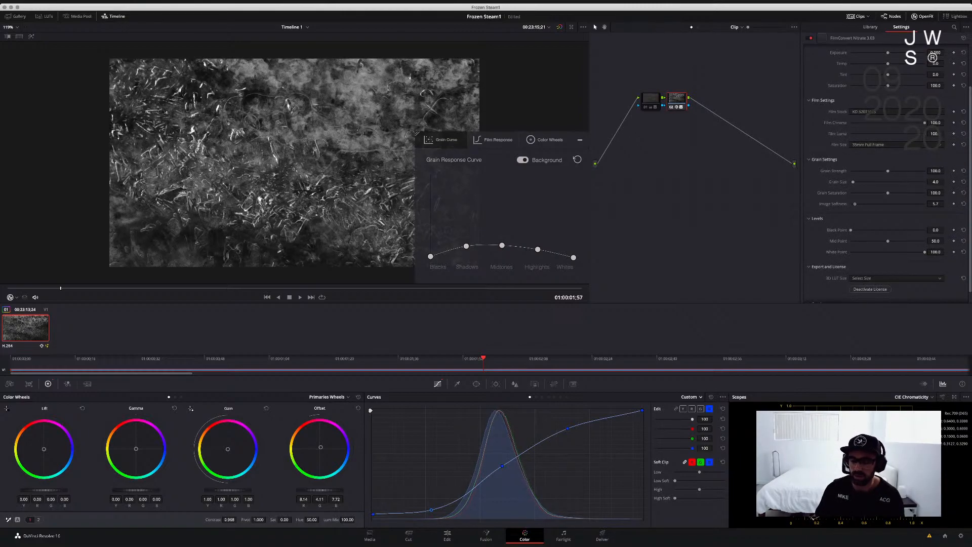
{"action": "left_click_drag", "start_coordinate": [856, 204], "coordinate": [856, 204]}
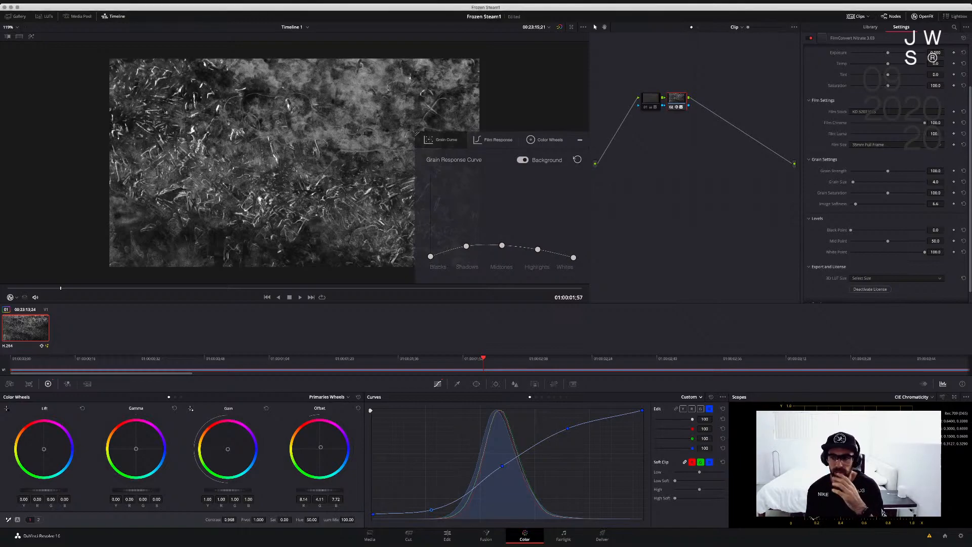
{"action": "scroll", "coordinate": [295, 163], "scroll_direction": "down", "scroll_amount": 2}
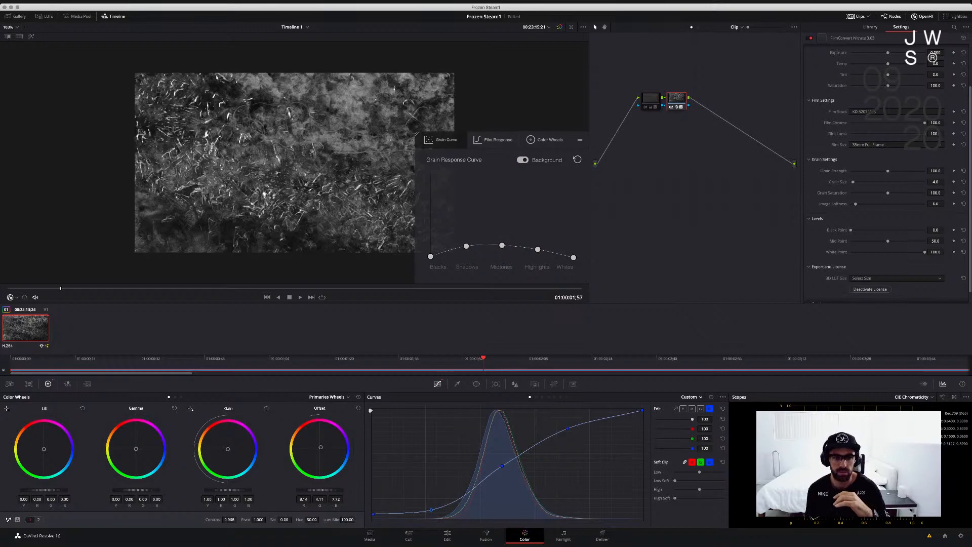
{"action": "key", "text": "space"}
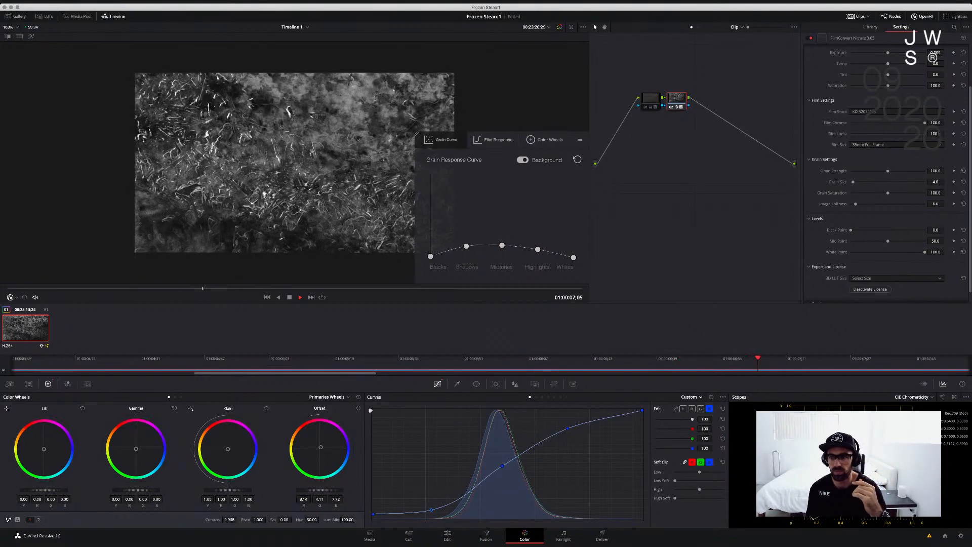
{"action": "key", "text": "space"}
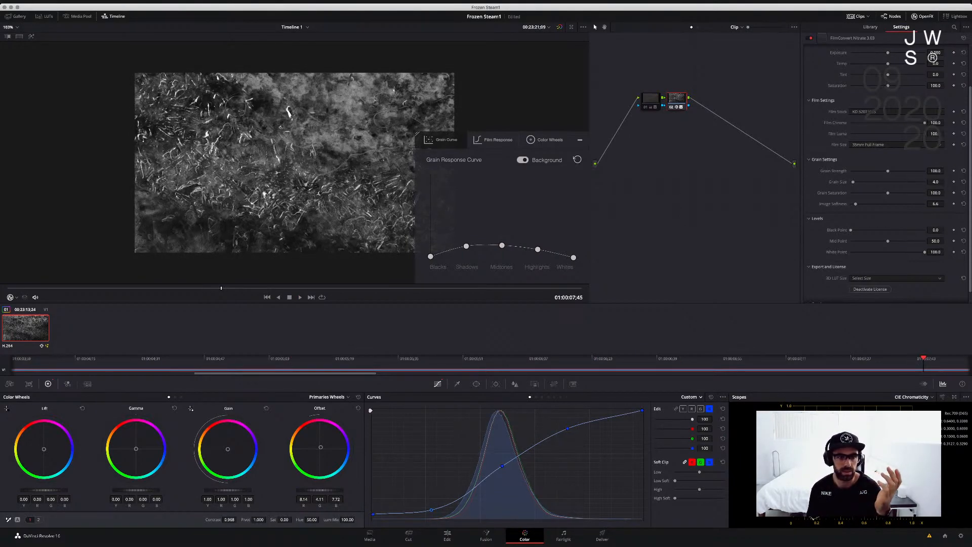
Try Image Softness at 100 during playback, and reduce it to about 15
{"action": "type", "text": "100"}
{"action": "key", "text": "Return"}
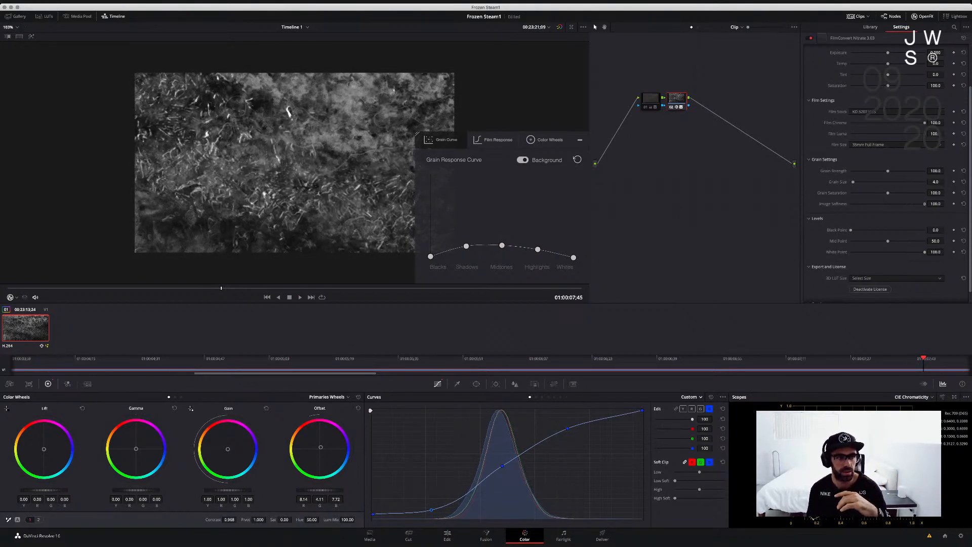
{"action": "key", "text": "space"}
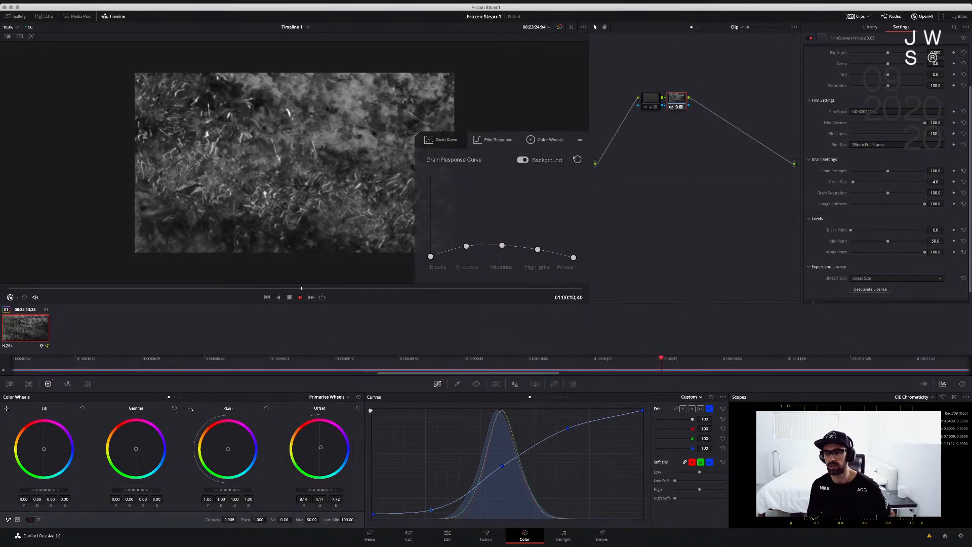
{"action": "left_click_drag", "start_coordinate": [925, 204], "coordinate": [862, 204]}
{"action": "key", "text": "space"}
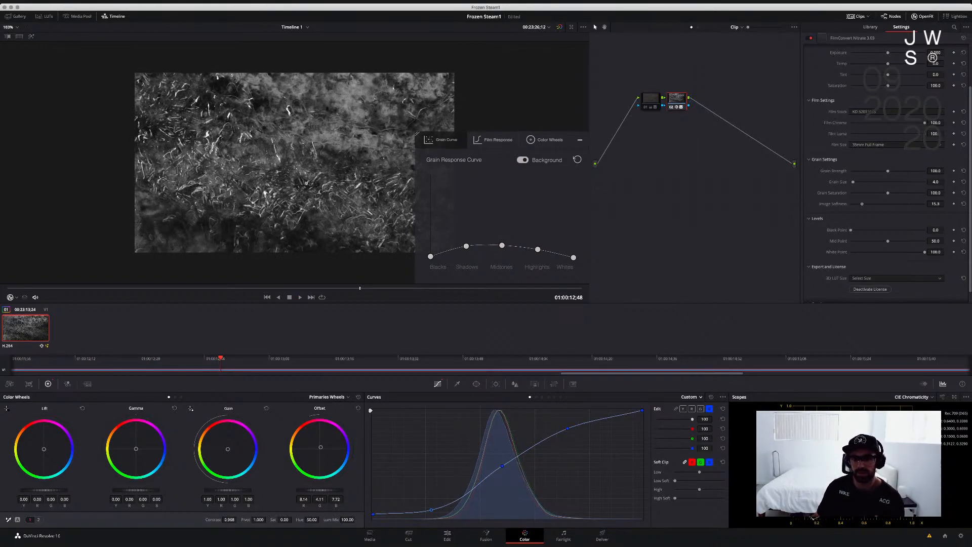
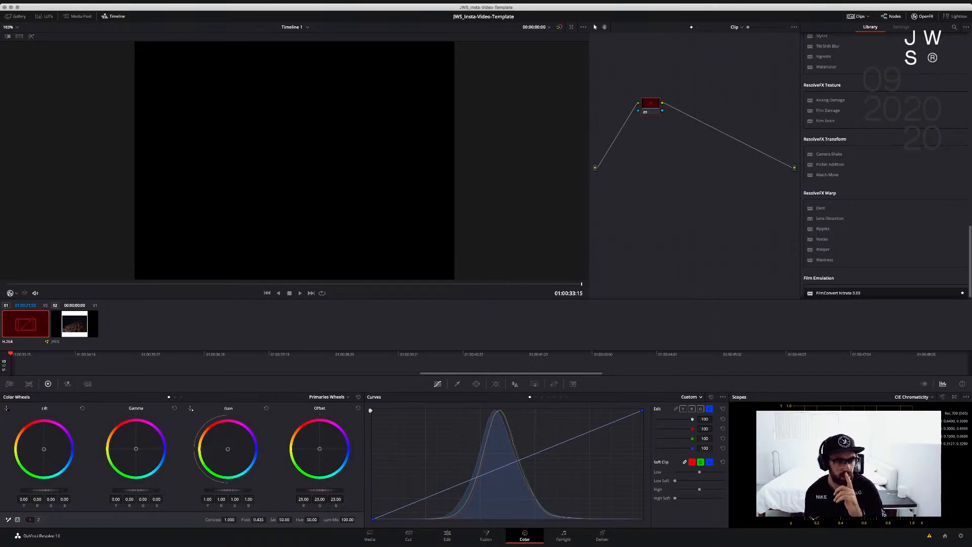
View the building photo in the JWS_Insta-Video-Template project, and play the white-bordered ocean clip up to 01:00:10:04
{"action": "left_click", "coordinate": [74, 325]}
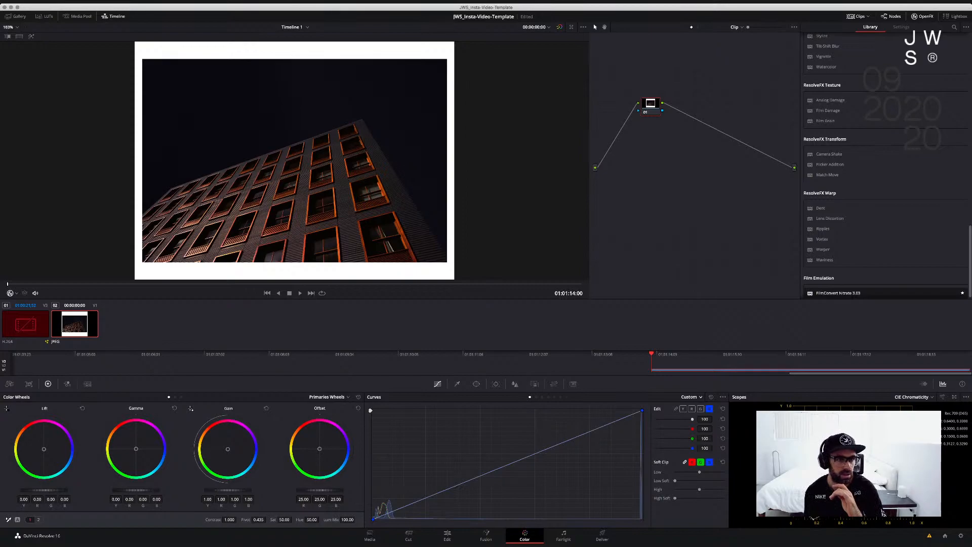
{"action": "left_click", "coordinate": [25, 324]}
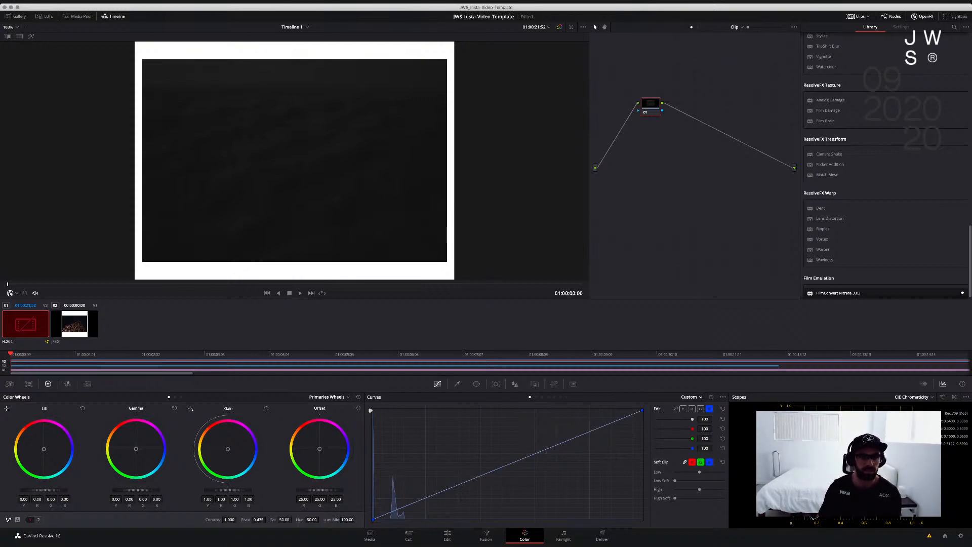
{"action": "scroll", "coordinate": [295, 161], "scroll_direction": "down", "scroll_amount": 8}
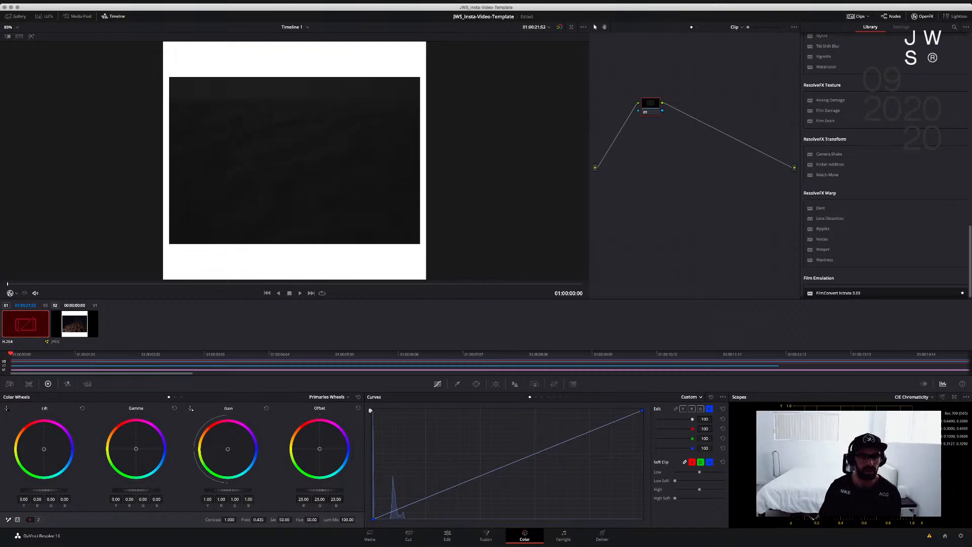
{"action": "scroll", "coordinate": [294, 160], "scroll_direction": "up", "scroll_amount": 5}
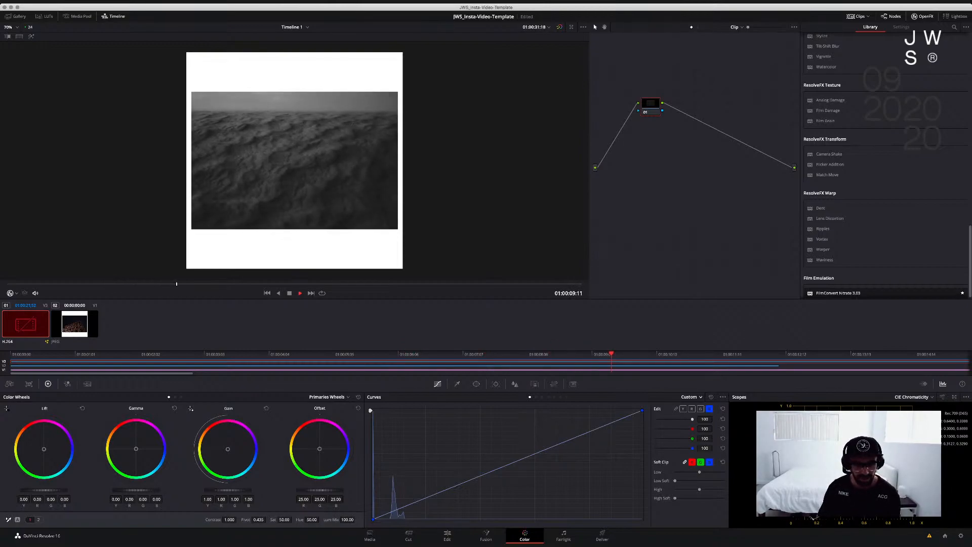
{"action": "key", "text": "space"}
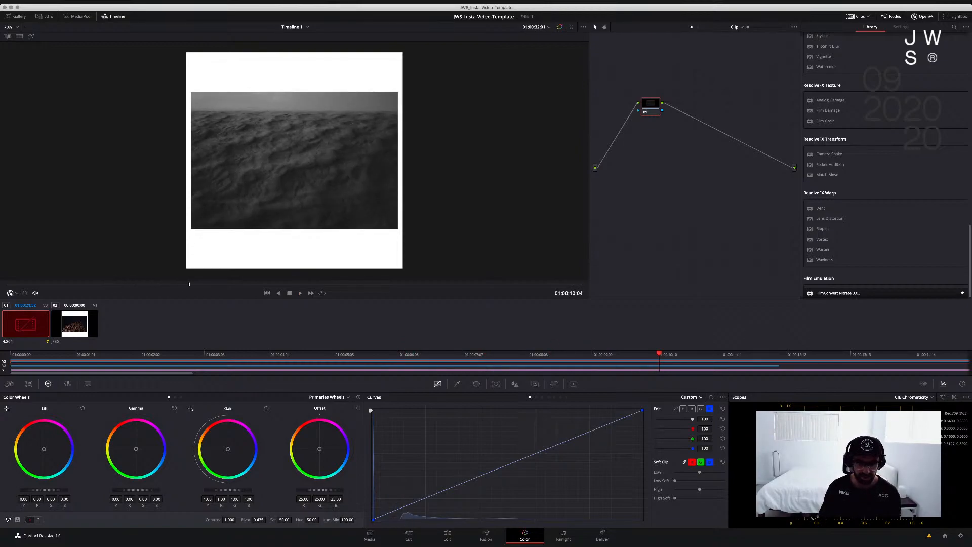
On the Edit page, delete the offline Untitled.mov clip from Video 3 together with its linked audio
{"action": "left_click", "coordinate": [447, 535]}
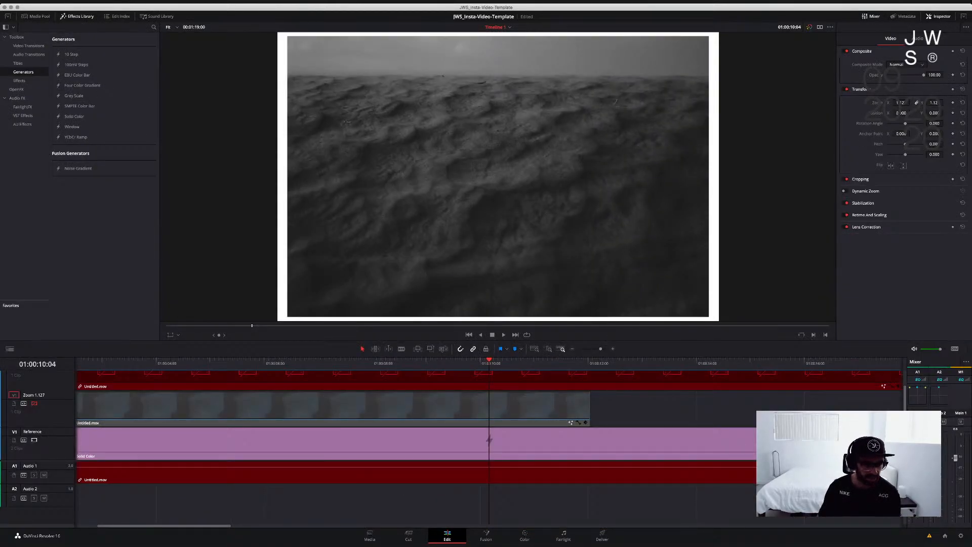
{"action": "key", "text": "super+minus"}
{"action": "key", "text": "super+minus"}
{"action": "key", "text": "super+minus"}
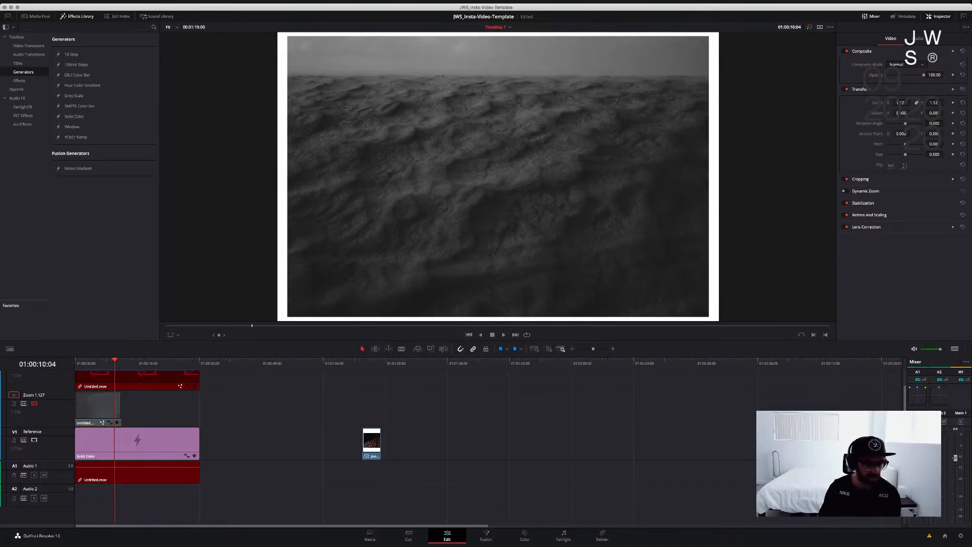
{"action": "scroll", "coordinate": [137, 415], "scroll_direction": "up", "scroll_amount": 2}
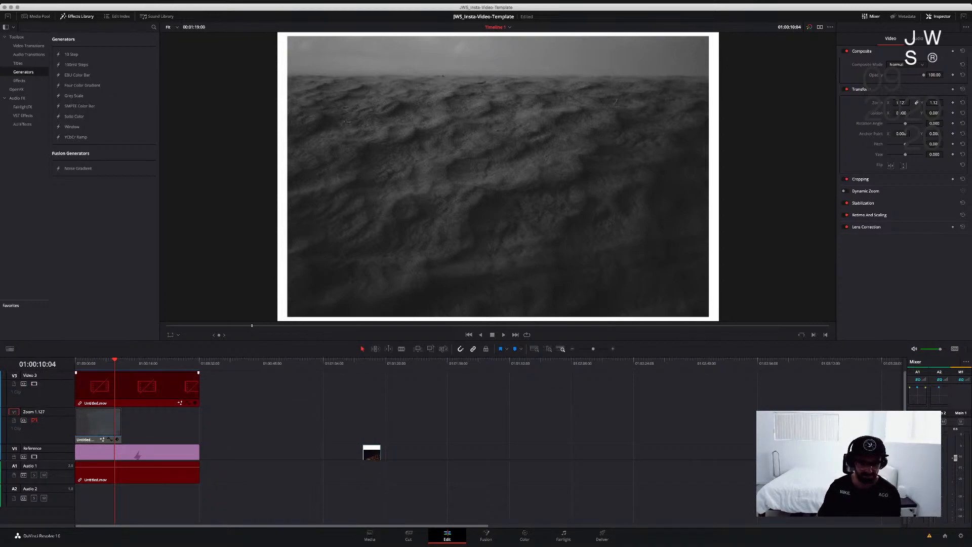
{"action": "scroll", "coordinate": [137, 415], "scroll_direction": "down", "scroll_amount": 2}
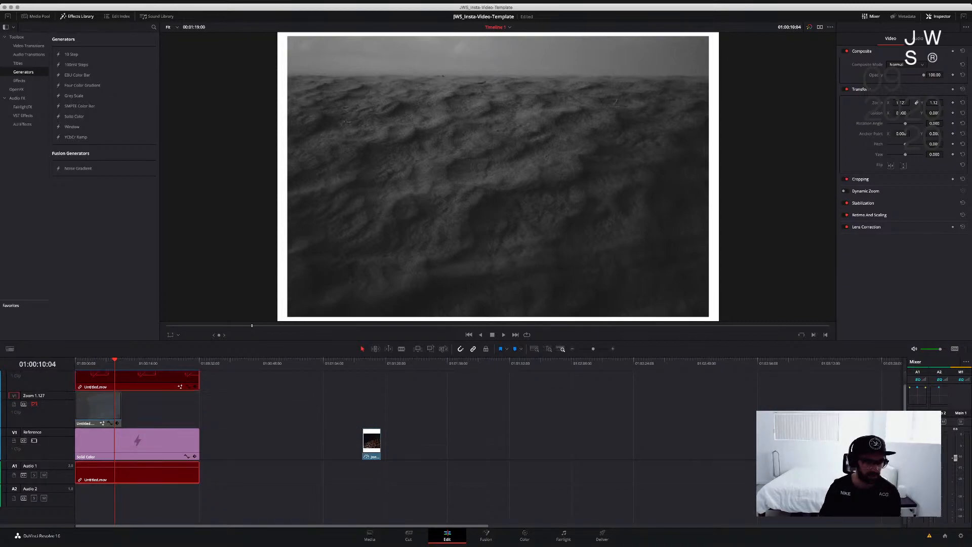
{"action": "key", "text": "Delete"}
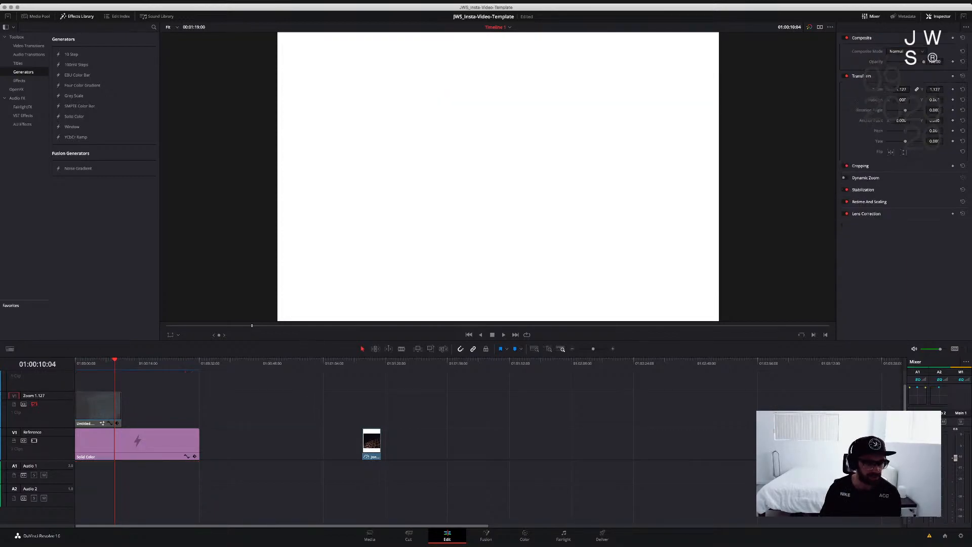
Select the Untitled.mov clip on the Zoom 1.127 track and play the timeline from the start
{"action": "left_click", "coordinate": [98, 408]}
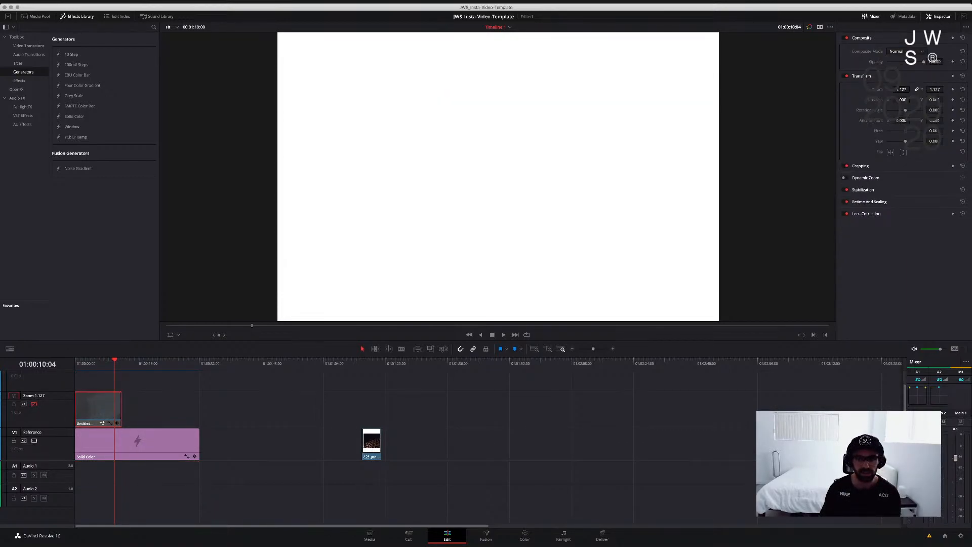
{"action": "key", "text": "Home"}
{"action": "key", "text": "space"}
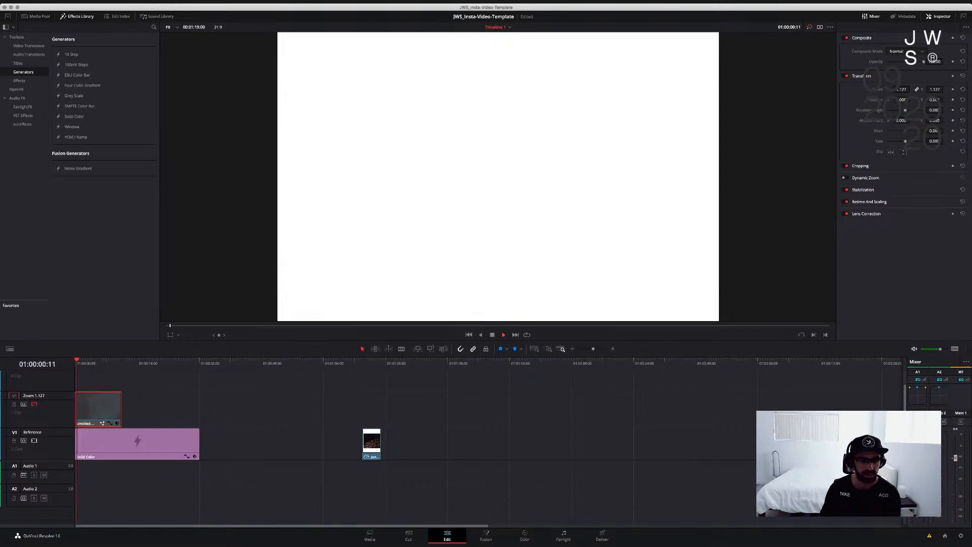
{"action": "key", "text": "space"}
{"action": "key", "text": "Home"}
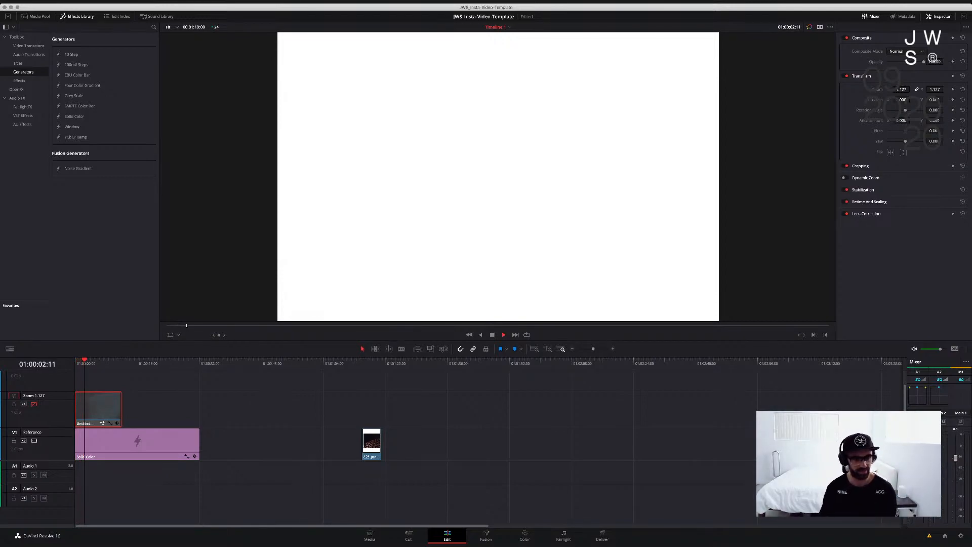
Undo the deletion of the offline clip, play the bordered ocean footage, and show the template's whole frame at the timeline start
{"action": "key", "text": "super+z"}
{"action": "key", "text": "space"}
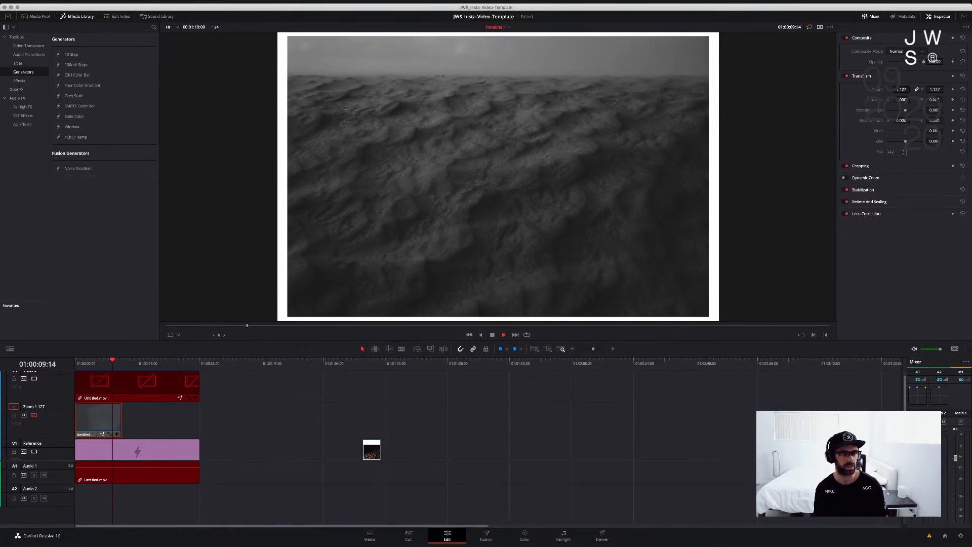
{"action": "key", "text": "Home"}
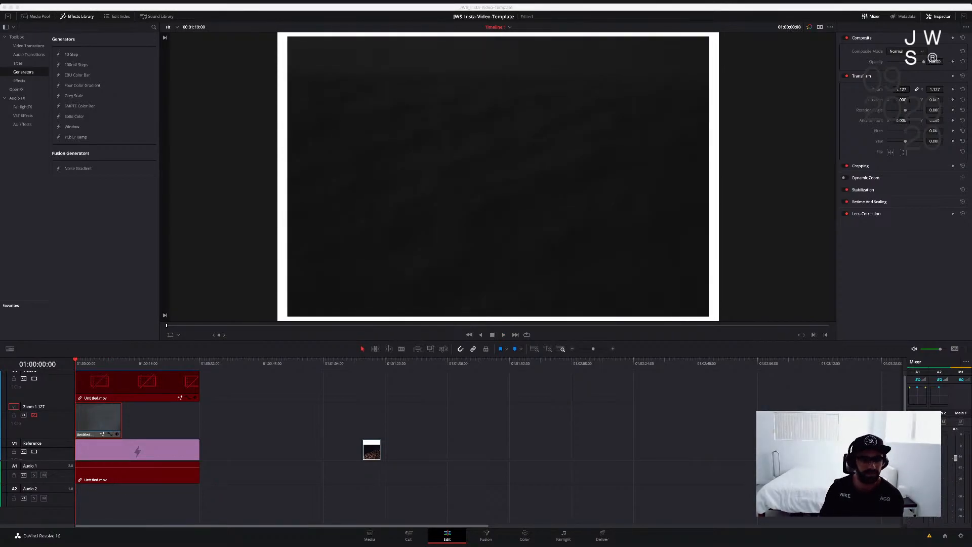
{"action": "scroll", "coordinate": [498, 177], "scroll_direction": "down", "scroll_amount": 10}
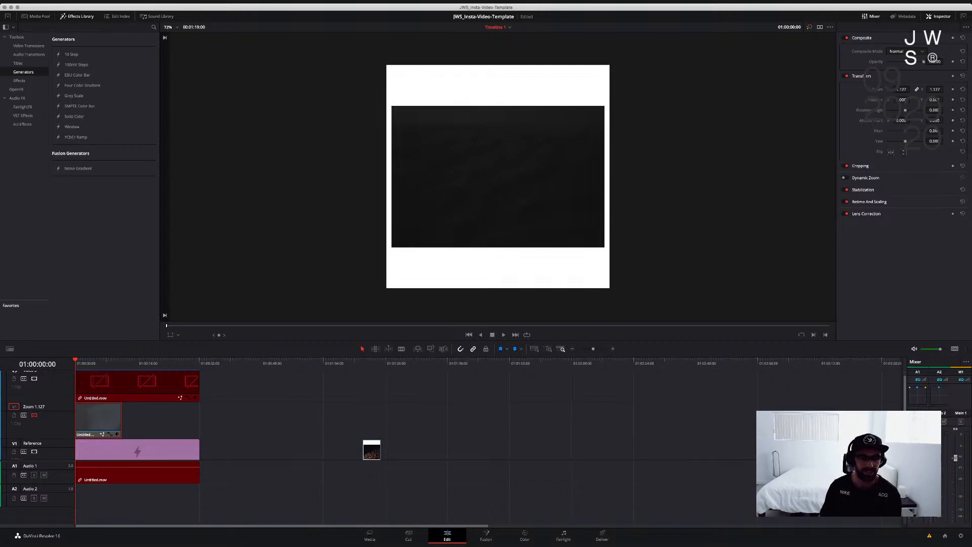
{"action": "scroll", "coordinate": [498, 177], "scroll_direction": "up", "scroll_amount": 5}
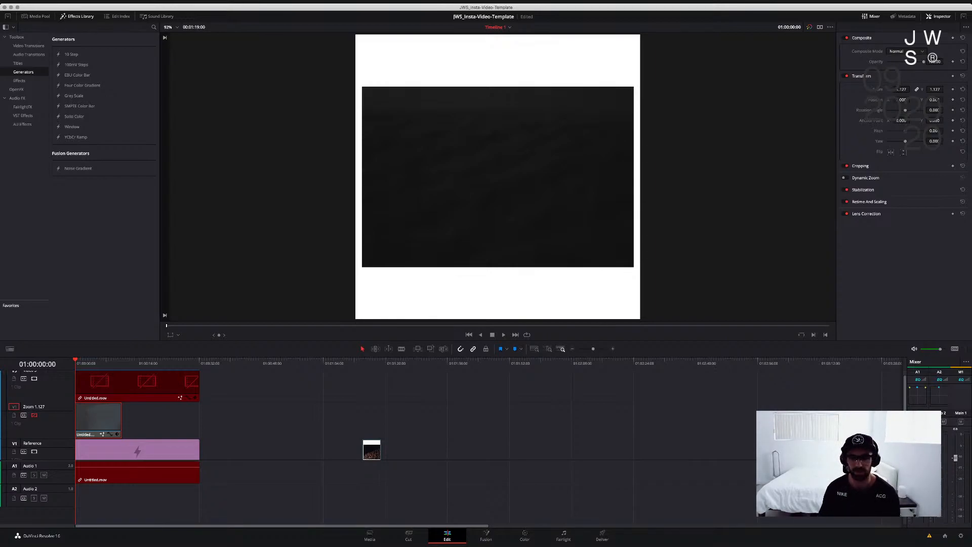
View the template timeline on the Cut page, and show the Photo Test project's Color and Media pages
{"action": "left_click", "coordinate": [408, 535]}
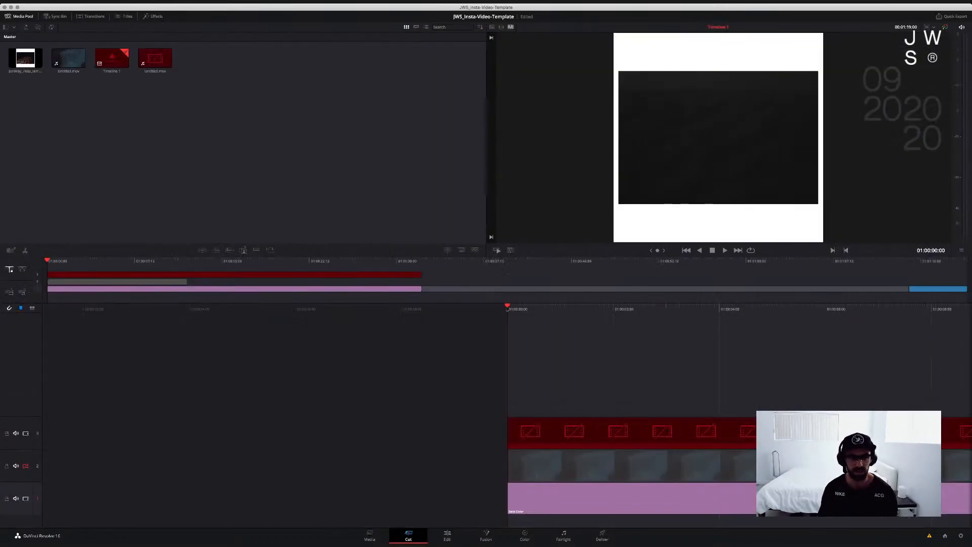
{"action": "left_click", "coordinate": [525, 536]}
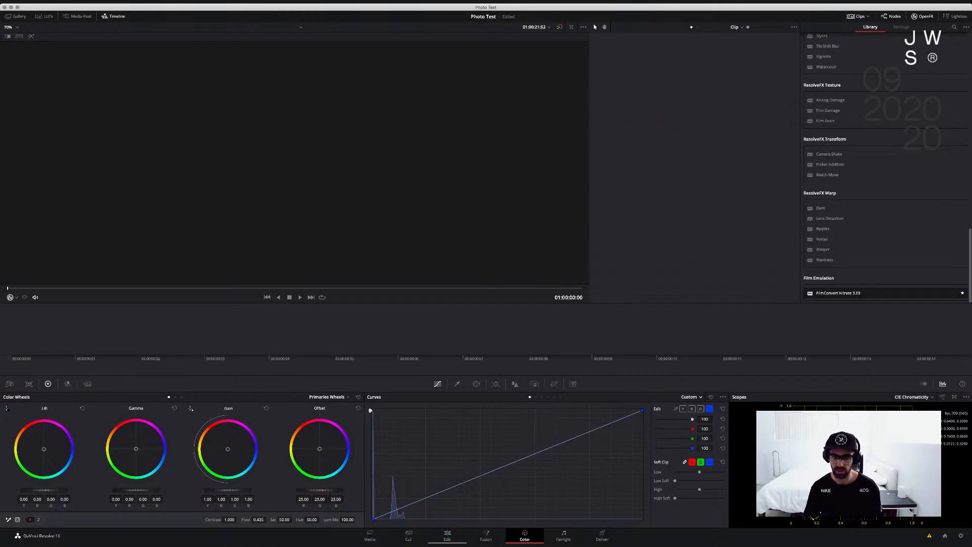
{"action": "left_click", "coordinate": [369, 535]}
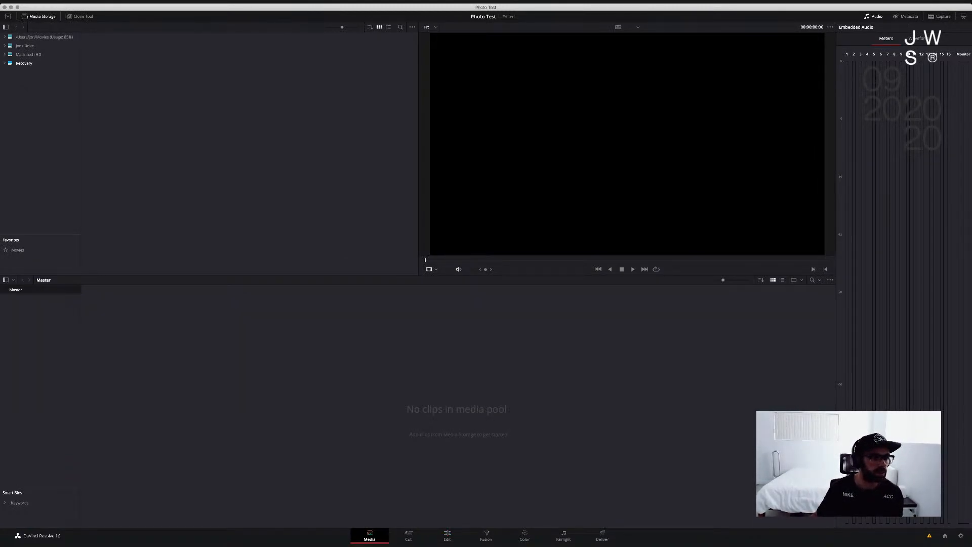
Browse the media storage for photos, checking the Macintosh HD folders, the personal drive and the Recovery volume
{"action": "left_click", "coordinate": [5, 54]}
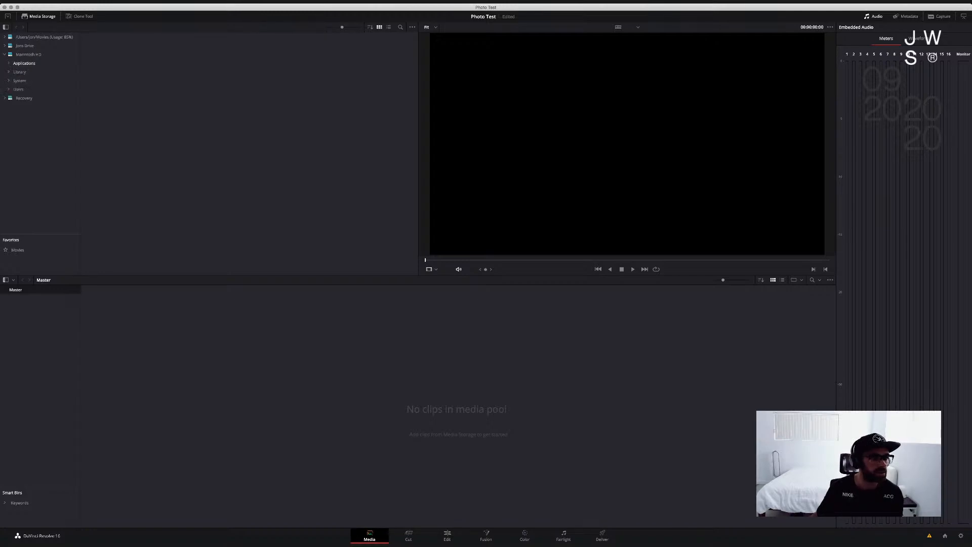
{"action": "left_click", "coordinate": [9, 72]}
{"action": "left_click", "coordinate": [9, 72]}
{"action": "left_click", "coordinate": [9, 81]}
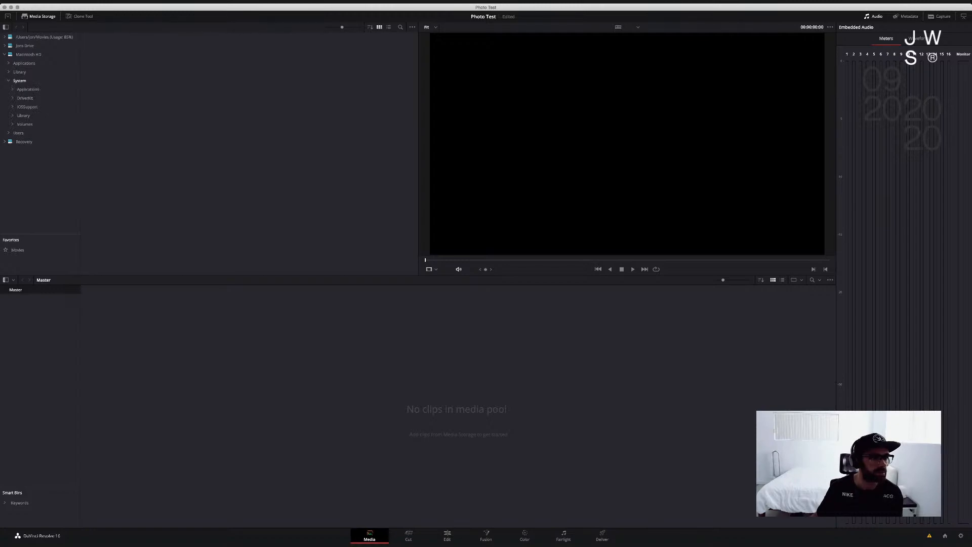
{"action": "left_click", "coordinate": [9, 81]}
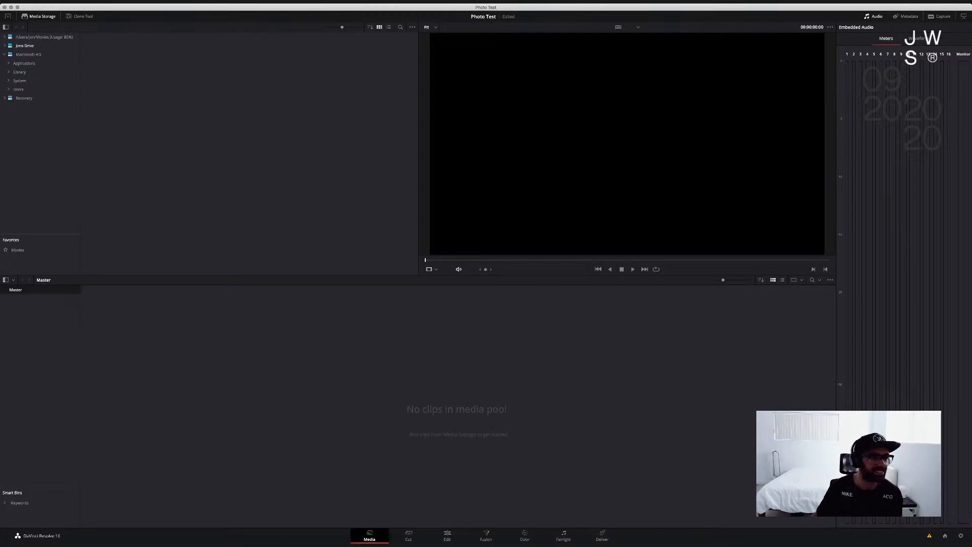
{"action": "left_click", "coordinate": [5, 45]}
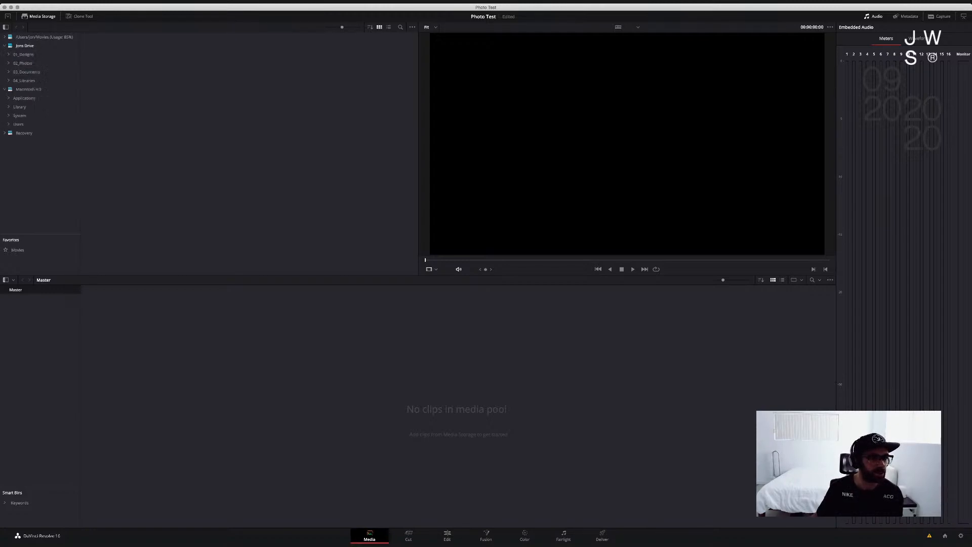
{"action": "left_click", "coordinate": [4, 45]}
{"action": "left_click", "coordinate": [4, 98]}
{"action": "left_click", "coordinate": [5, 98]}
Show the contents of the user's Desktop folder under Users on Macintosh HD
{"action": "left_click", "coordinate": [9, 89]}
{"action": "left_click", "coordinate": [13, 98]}
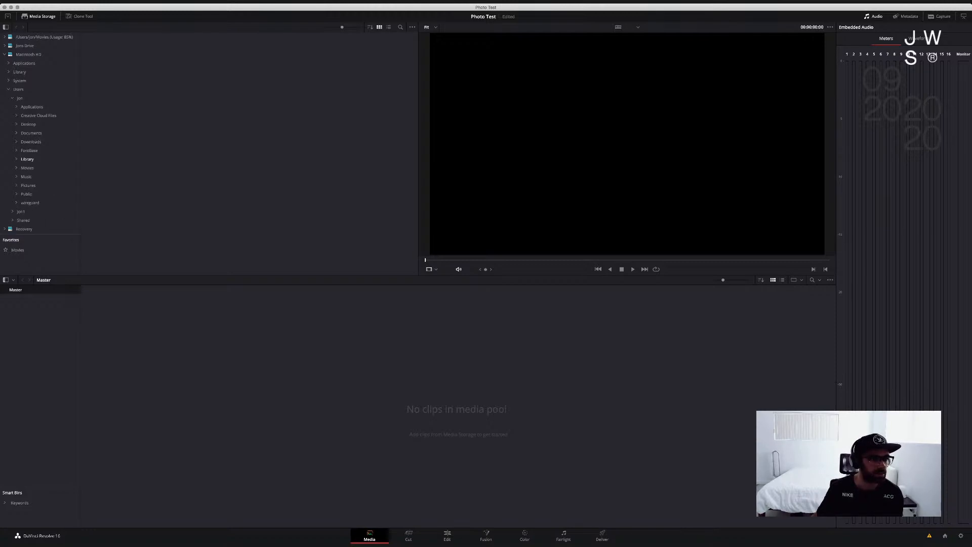
{"action": "left_click", "coordinate": [17, 124]}
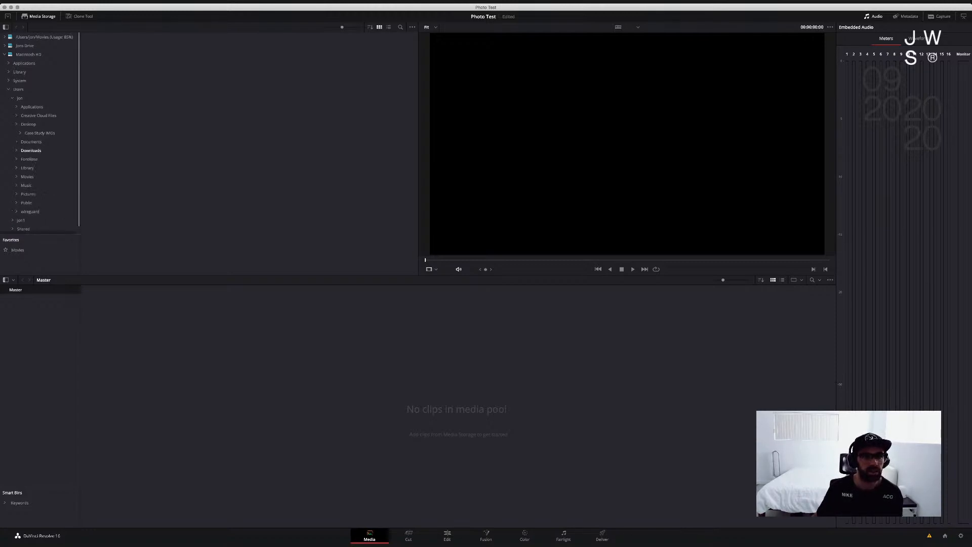
{"action": "left_click", "coordinate": [28, 124]}
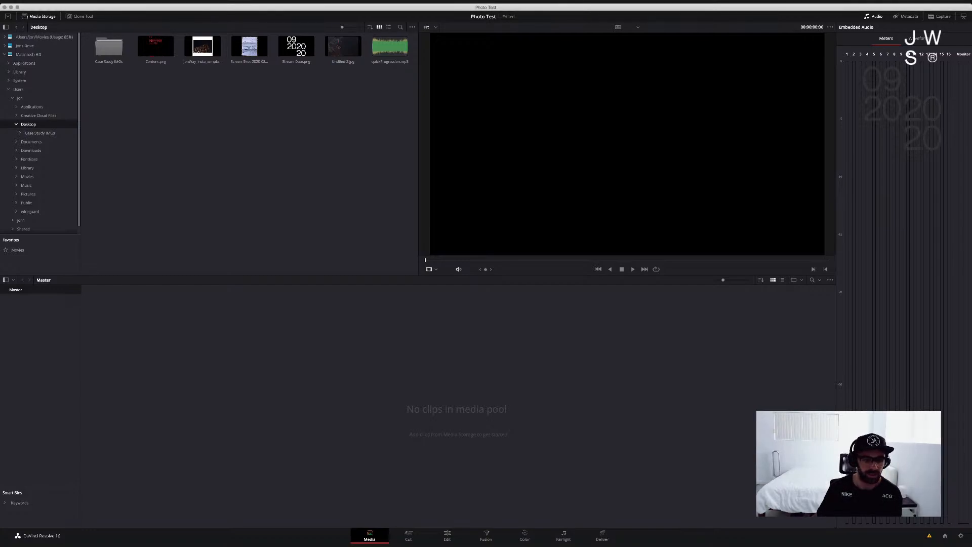
{"action": "left_click", "coordinate": [457, 405]}
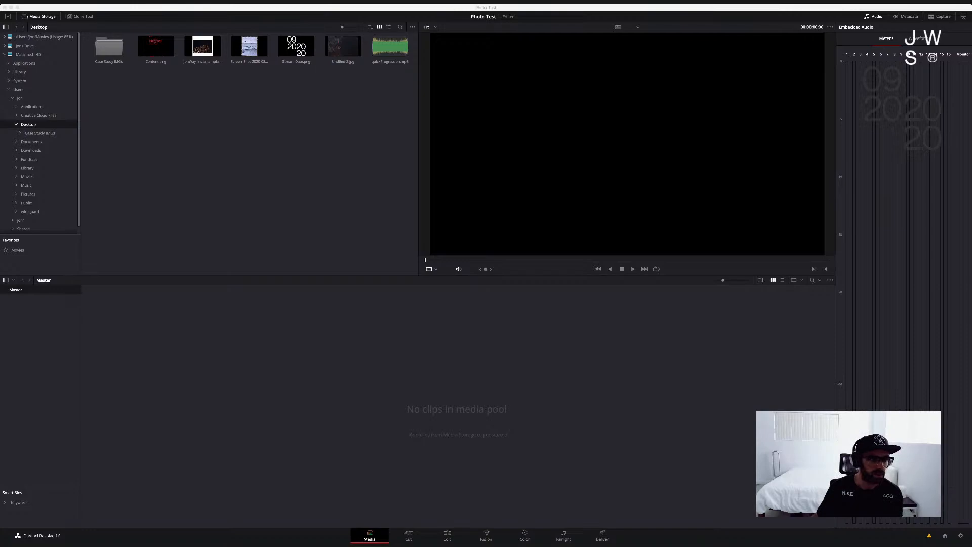
Expand the user's Pictures folder in the media storage and open its Wallpapers folder
{"action": "left_click", "coordinate": [29, 159]}
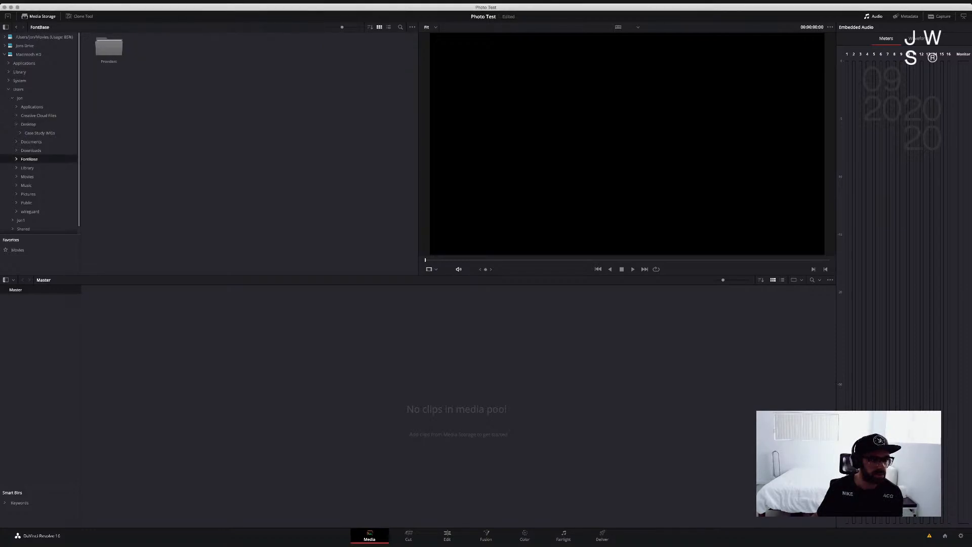
{"action": "left_click", "coordinate": [16, 194]}
{"action": "scroll", "coordinate": [20, 194], "scroll_direction": "down", "scroll_amount": 4}
{"action": "left_click", "coordinate": [20, 166]}
{"action": "scroll", "coordinate": [40, 134], "scroll_direction": "down", "scroll_amount": 1}
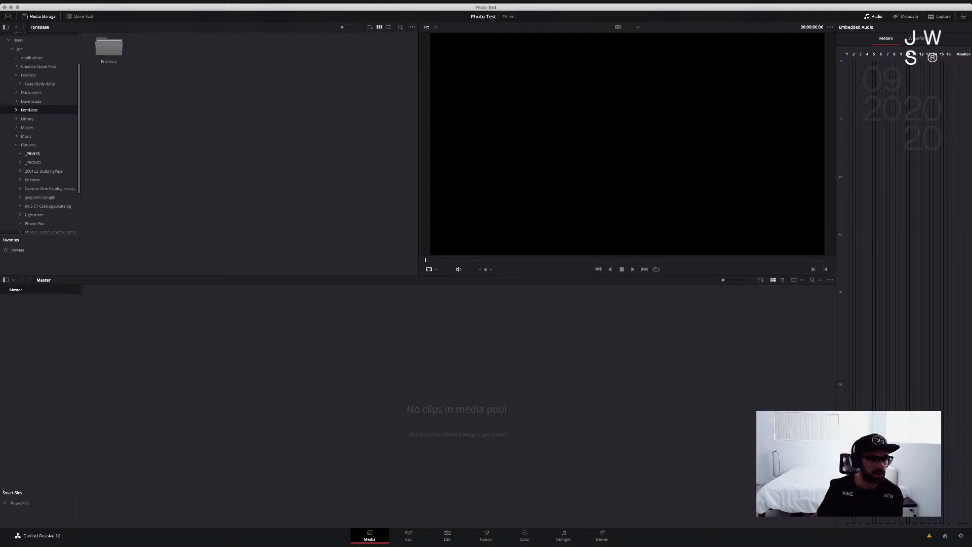
{"action": "scroll", "coordinate": [40, 135], "scroll_direction": "down", "scroll_amount": 5}
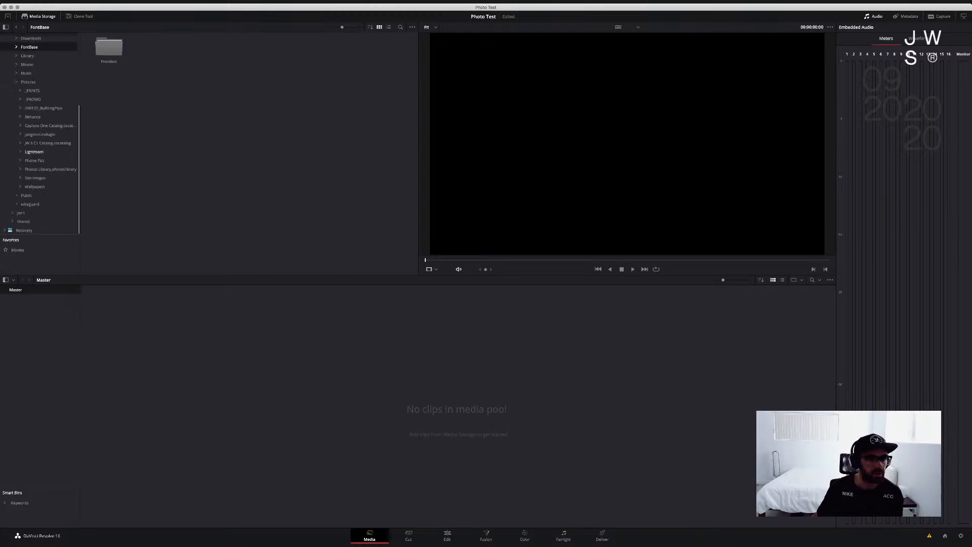
{"action": "left_click", "coordinate": [34, 187]}
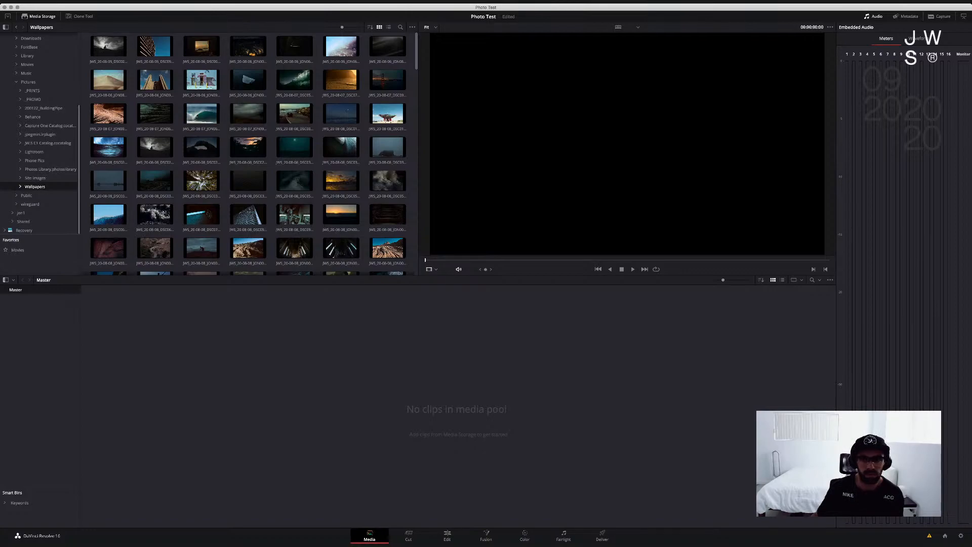
Preview the dark wave photo, and add the photo looking up into the forest canopy to the Master bin
{"action": "left_click", "coordinate": [294, 181]}
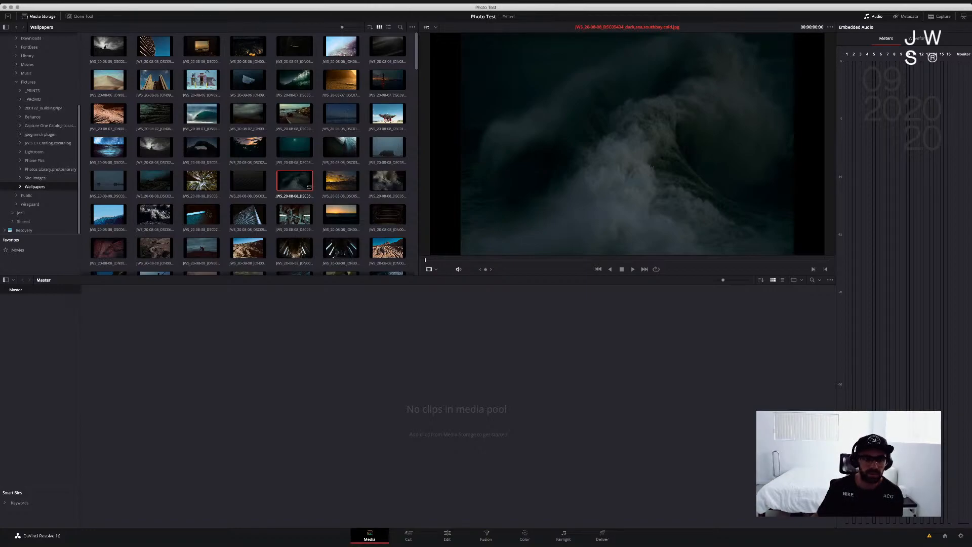
{"action": "left_click", "coordinate": [202, 180]}
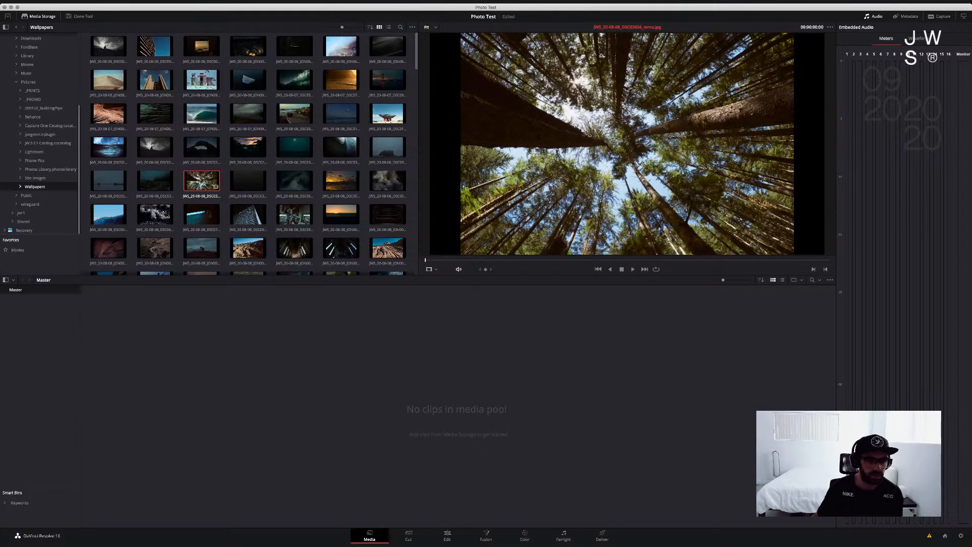
{"action": "left_click_drag", "start_coordinate": [200, 180], "coordinate": [212, 355]}
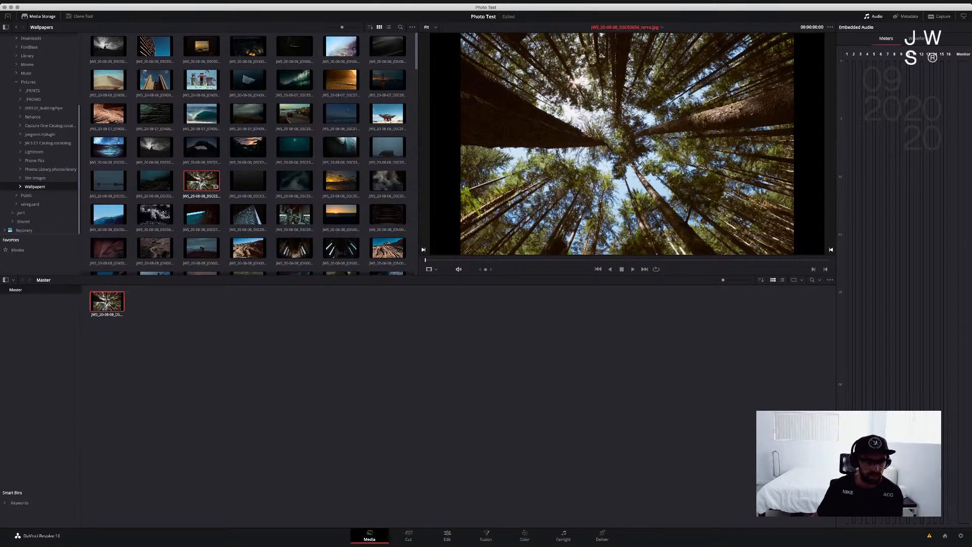
On the Cut page, create a new timeline containing the forest canopy photo
{"action": "key", "text": "shift+4"}
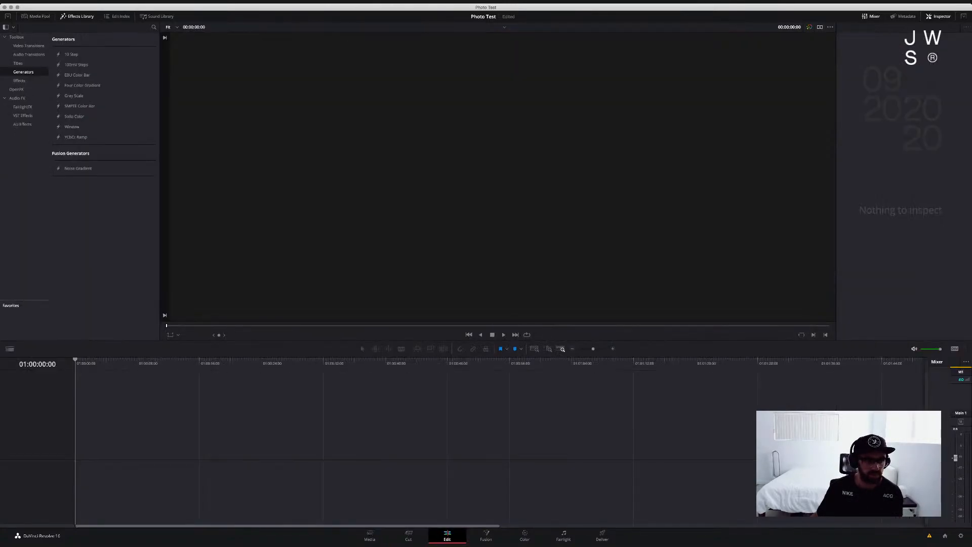
{"action": "key", "text": "shift+3"}
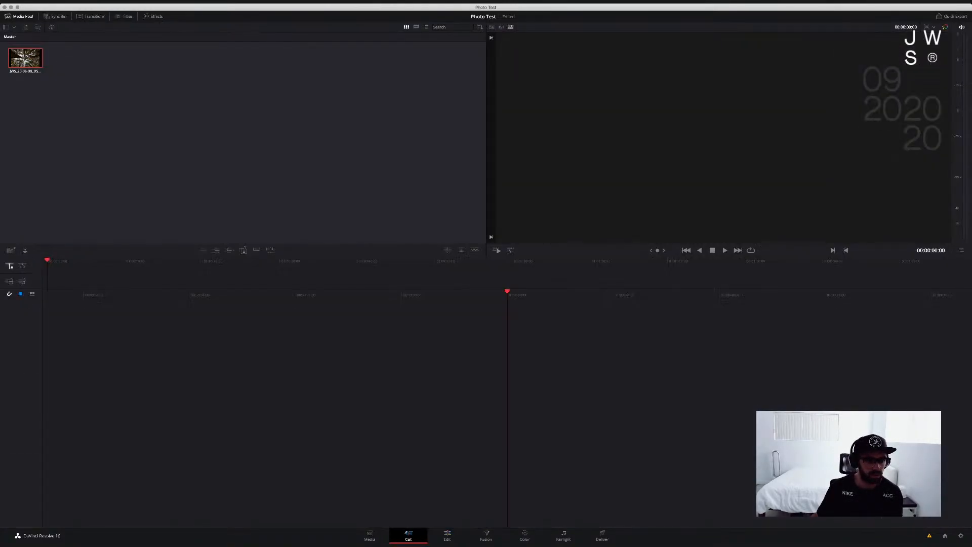
{"action": "key", "text": "super+n"}
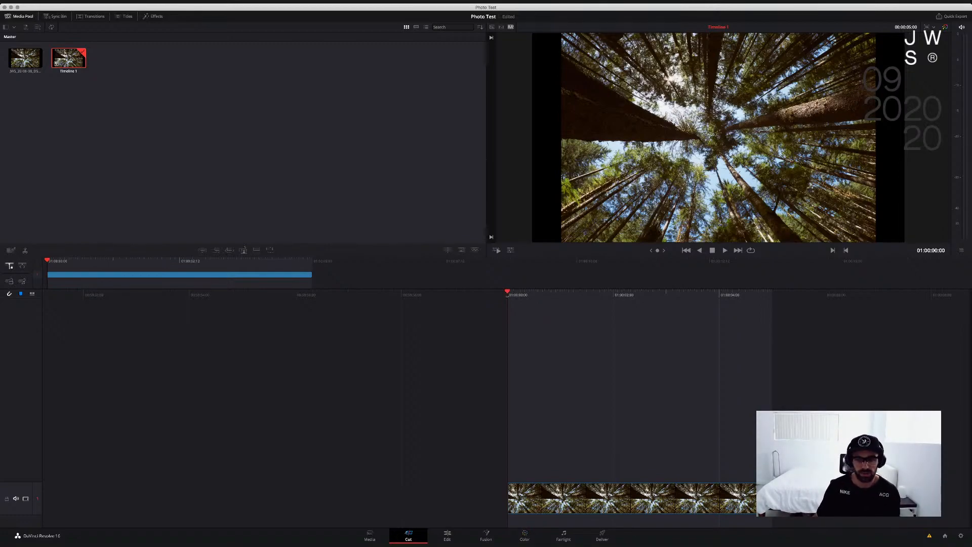
Bring the building interior JPG from outside Resolve into the media pool and place it on top of the forest clip
{"action": "key", "text": "super+Tab"}
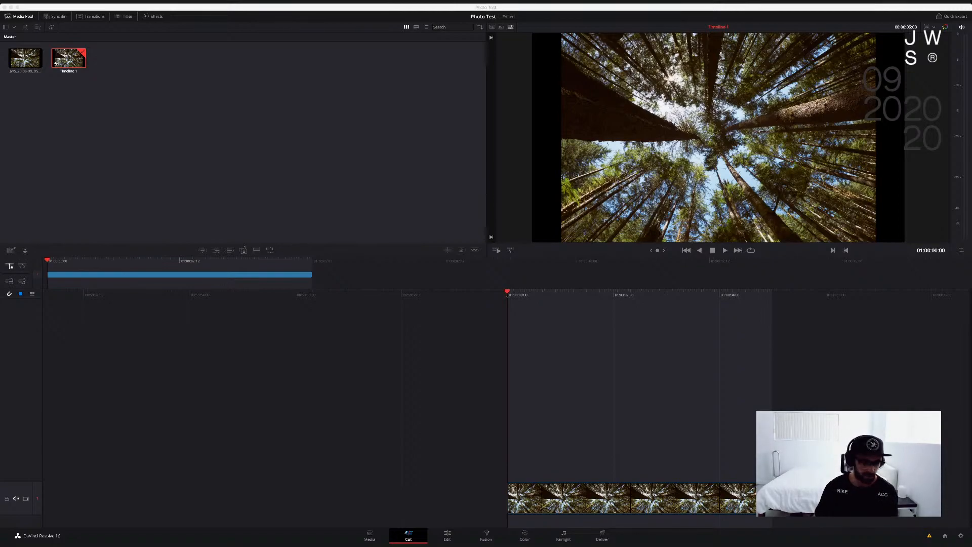
{"action": "key", "text": "super+Tab"}
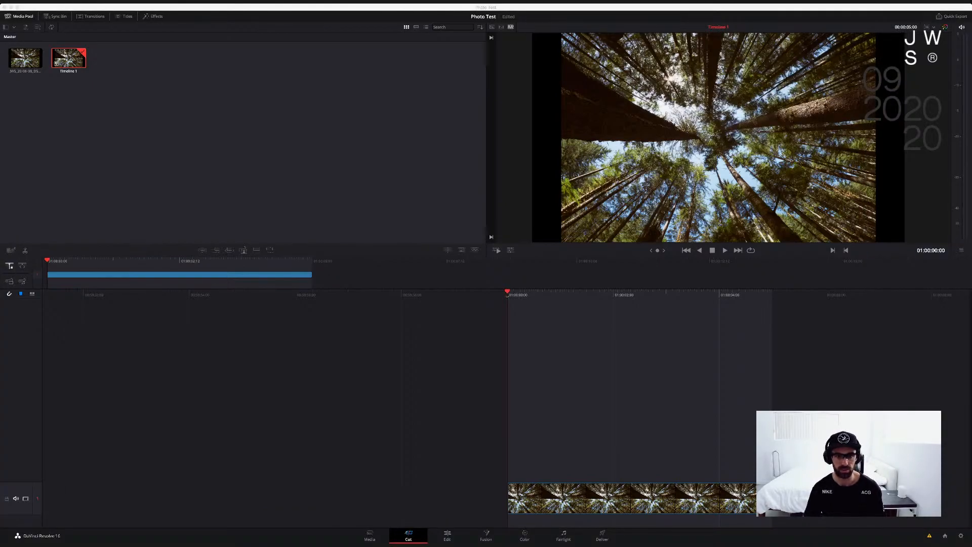
{"action": "left_click", "coordinate": [243, 147]}
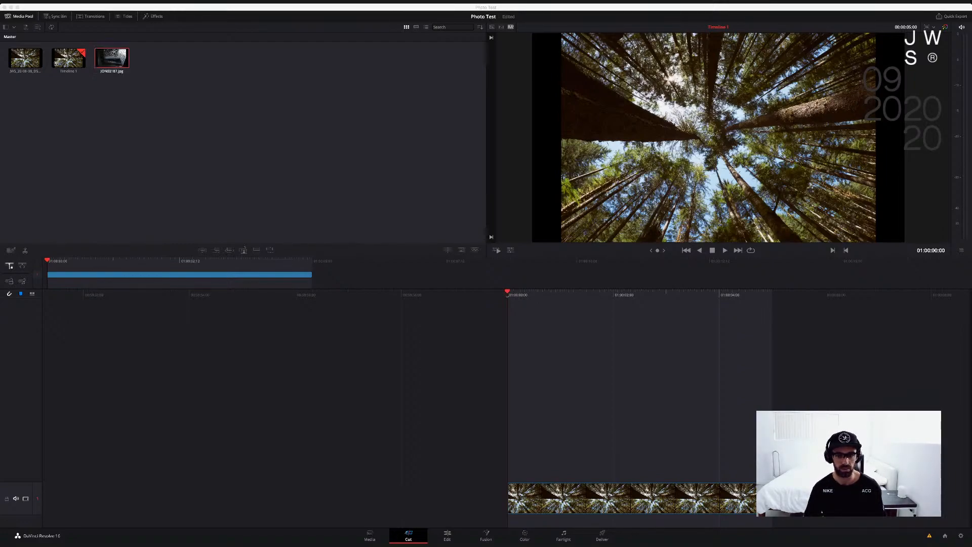
{"action": "left_click", "coordinate": [112, 58]}
{"action": "key", "text": "F12"}
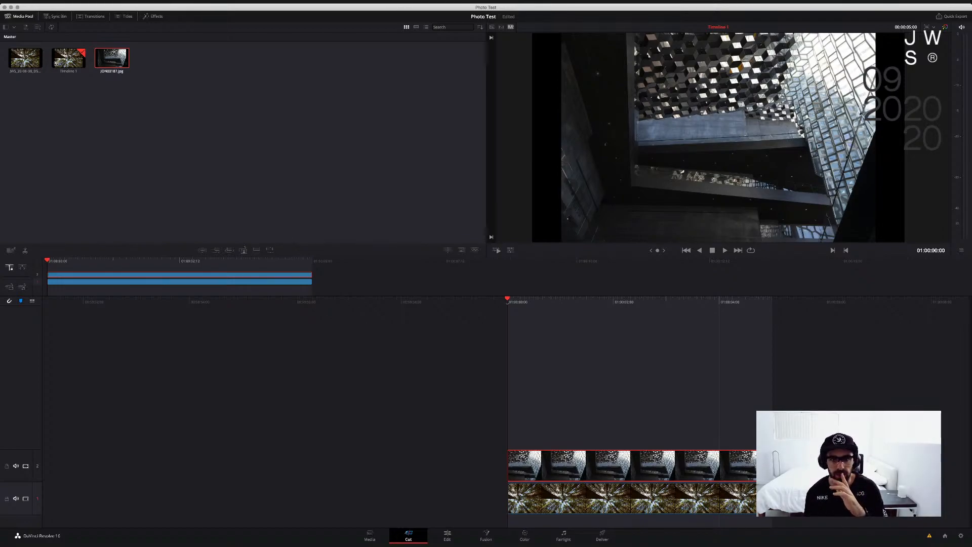
Inspect the building photo enlarged on the Color page, and delete the forest canopy clip from Video 1 on the Edit page
{"action": "left_click", "coordinate": [524, 535]}
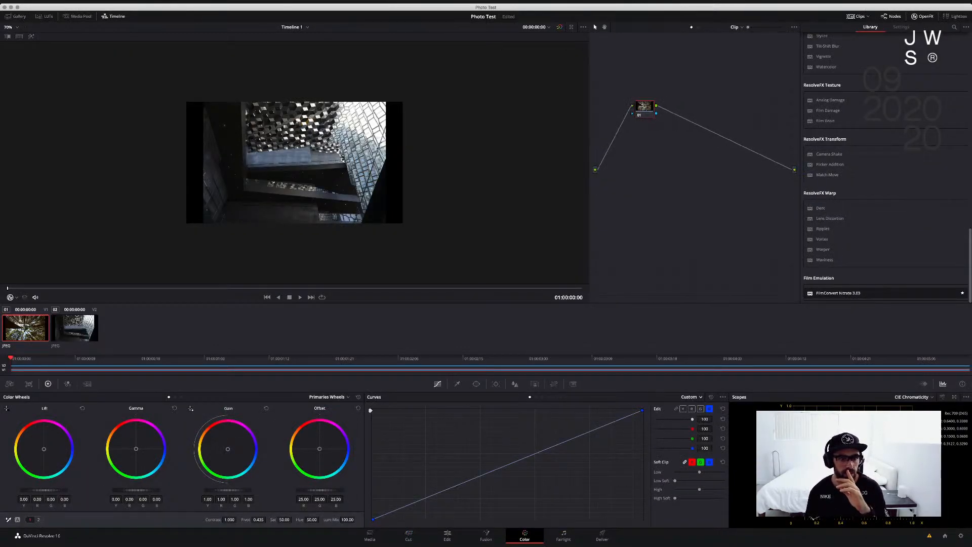
{"action": "scroll", "coordinate": [269, 164], "scroll_direction": "up", "scroll_amount": 5}
{"action": "scroll", "coordinate": [295, 162], "scroll_direction": "down", "scroll_amount": 3}
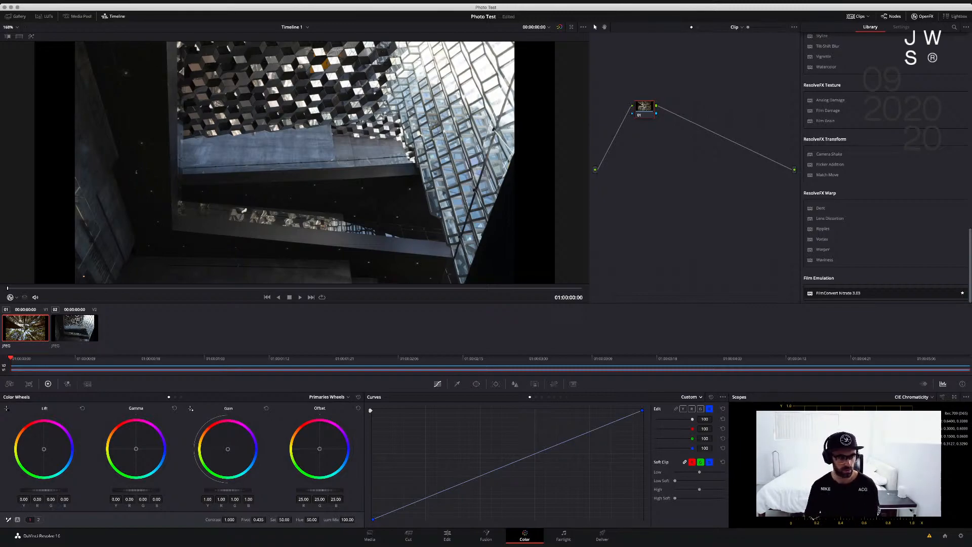
{"action": "left_click", "coordinate": [447, 535]}
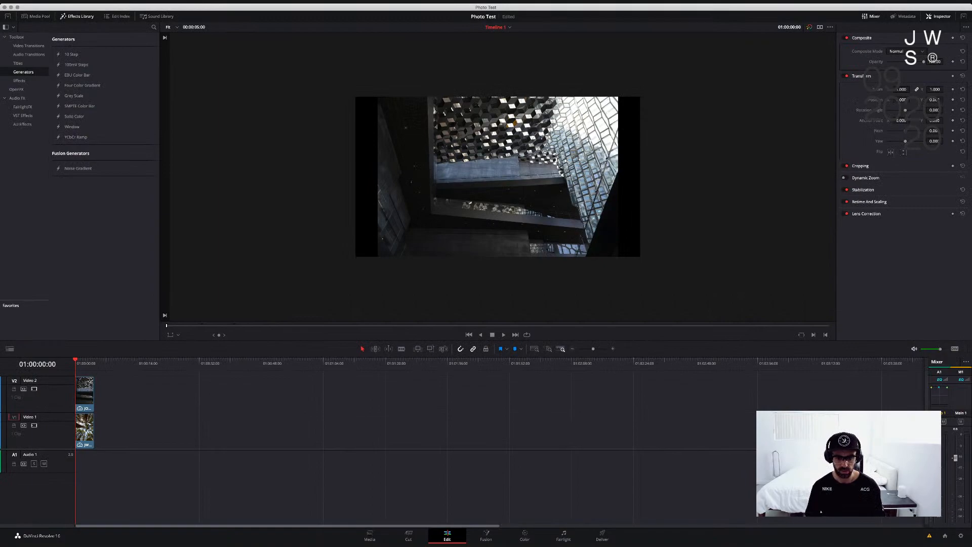
{"action": "key", "text": "Delete"}
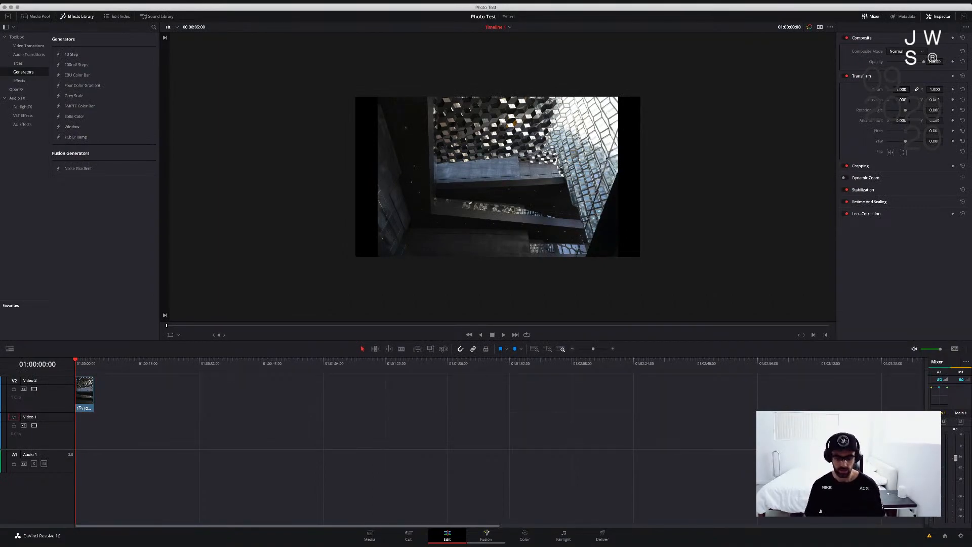
{"action": "left_click", "coordinate": [525, 535]}
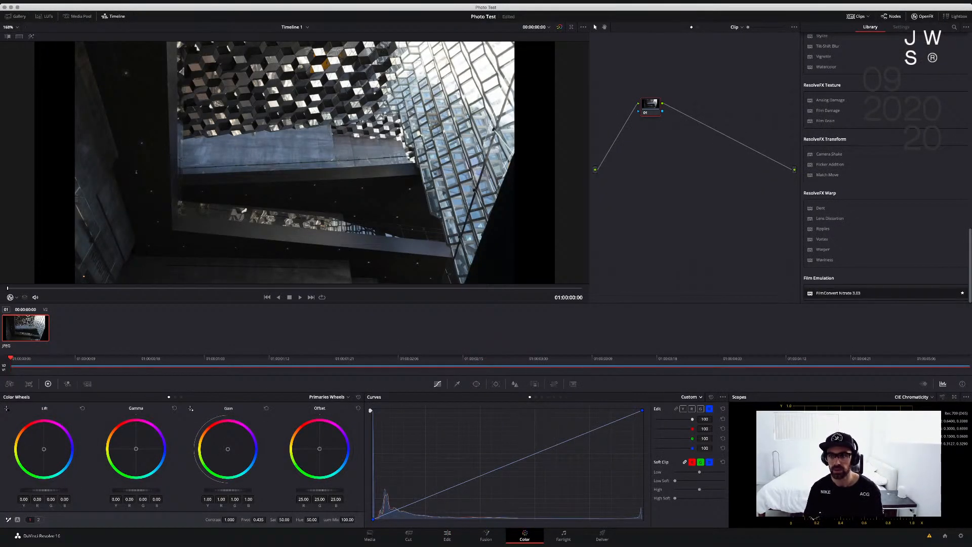
Add a serial node after node 01 and gang all custom curve channels together
{"action": "key", "text": "alt+s"}
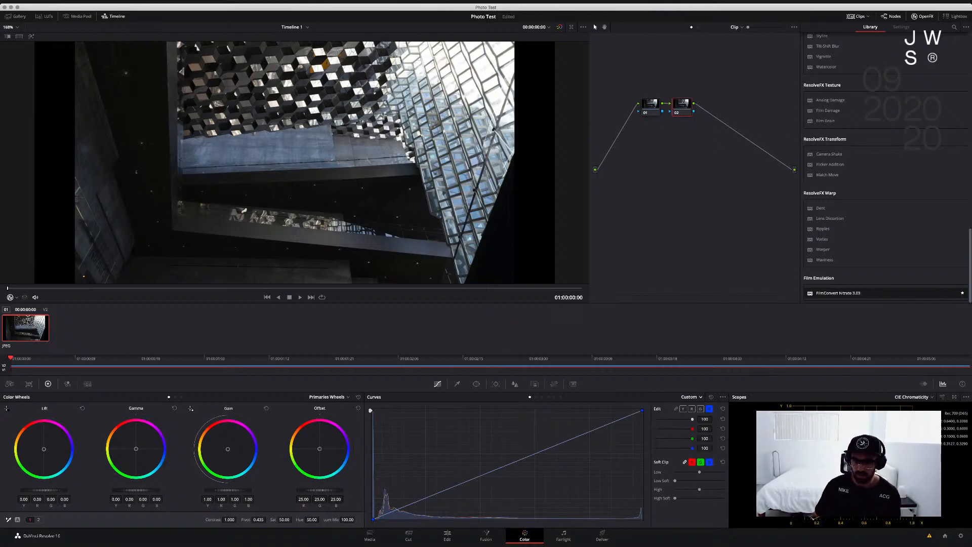
{"action": "left_click", "coordinate": [683, 409]}
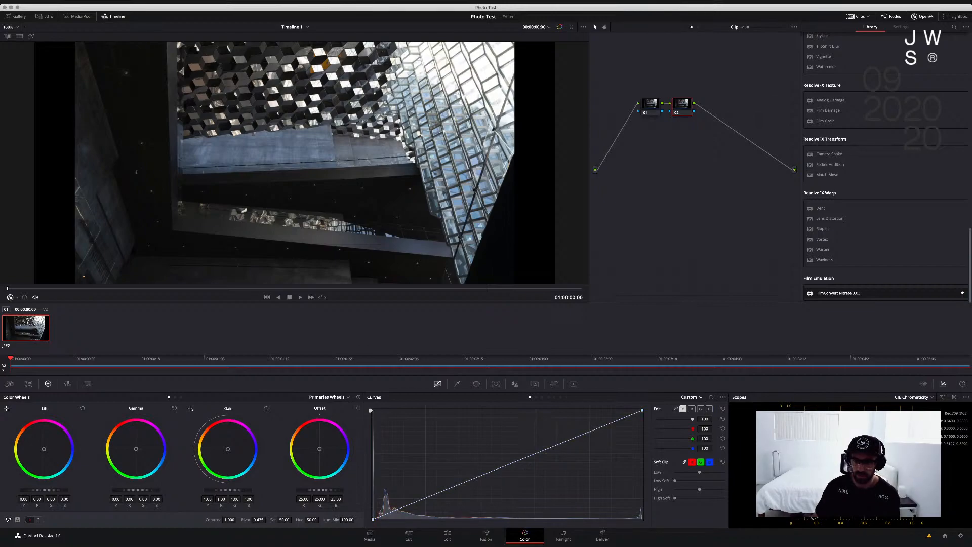
{"action": "left_click", "coordinate": [677, 409]}
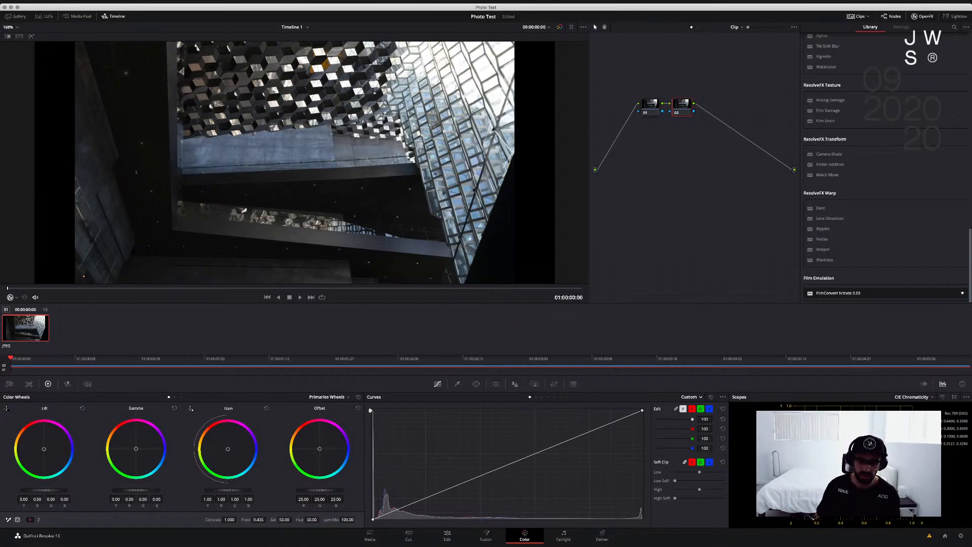
Anchor the custom curve's midtones, pull its shadows down, and lower the intensity of all channels to 45
{"action": "left_click", "coordinate": [500, 467]}
{"action": "left_click_drag", "start_coordinate": [435, 493], "coordinate": [435, 506]}
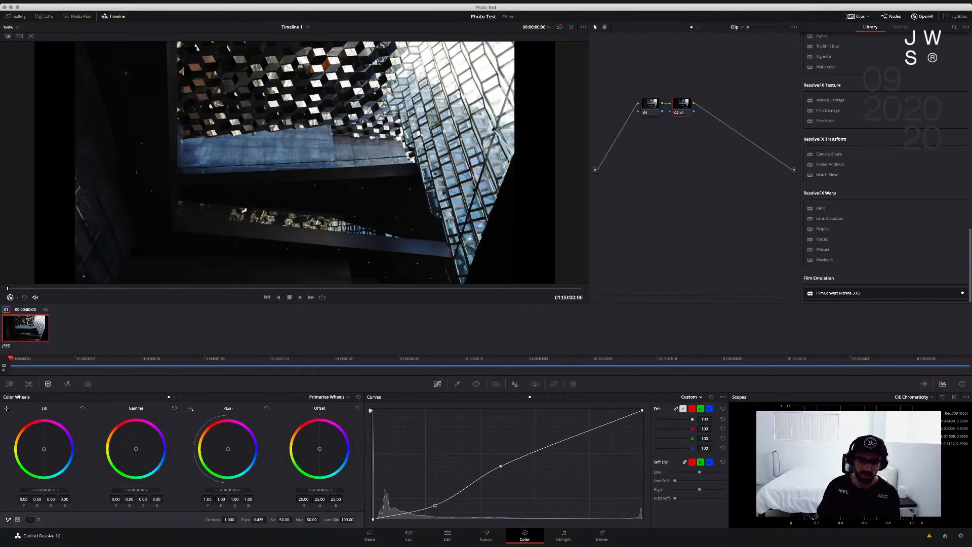
{"action": "left_click_drag", "start_coordinate": [692, 420], "coordinate": [672, 419]}
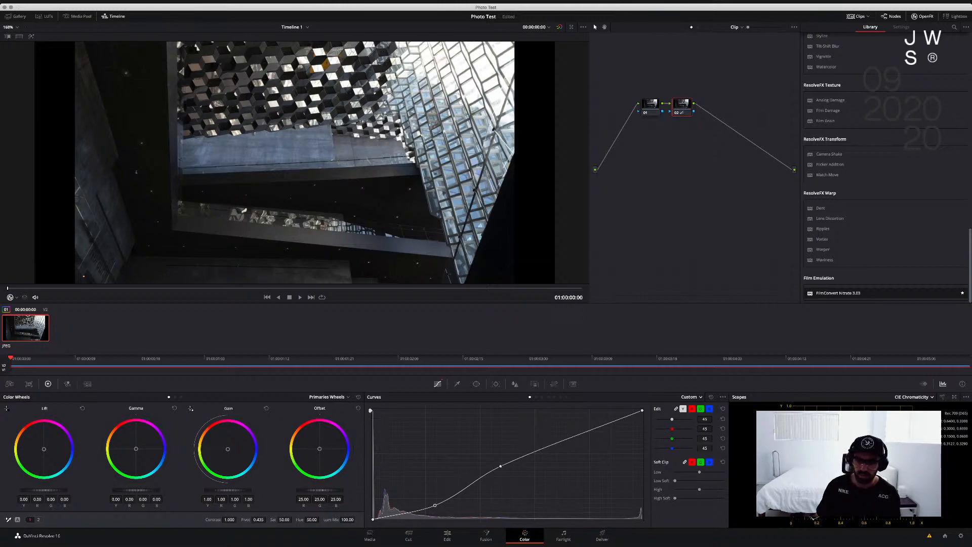
Switch the scope to Parade, and reset the custom curve to a straight line with all channel intensities at 100
{"action": "left_click", "coordinate": [915, 406]}
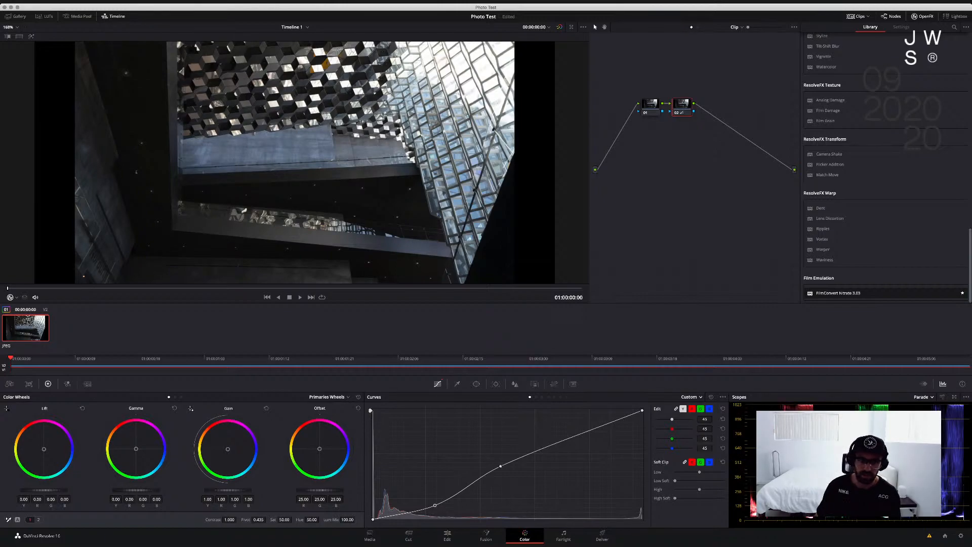
{"action": "mouse_move", "coordinate": [673, 420]}
{"action": "left_mouse_down"}
{"action": "mouse_move", "coordinate": [693, 419]}
{"action": "mouse_move", "coordinate": [655, 419]}
{"action": "mouse_move", "coordinate": [692, 419]}
{"action": "mouse_move", "coordinate": [656, 419]}
{"action": "mouse_move", "coordinate": [673, 419]}
{"action": "left_mouse_up"}
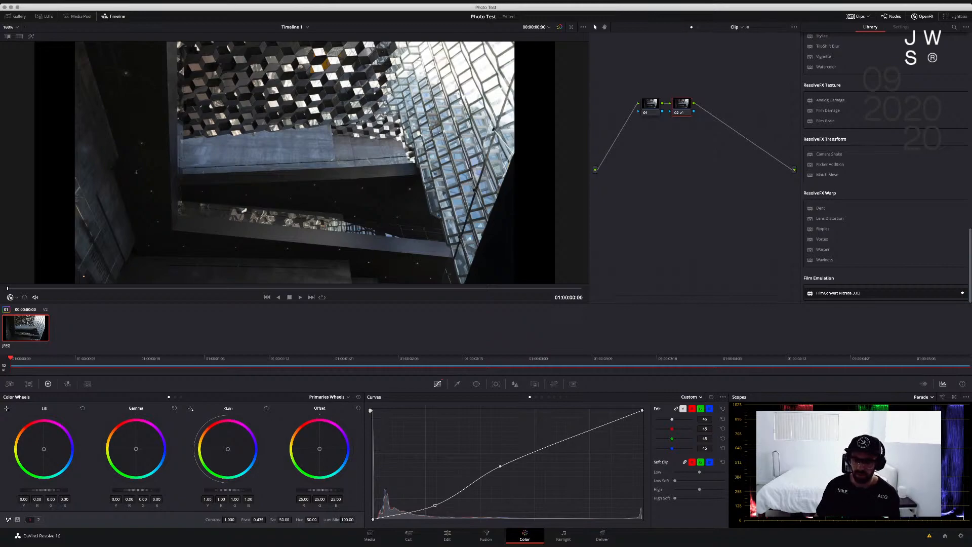
{"action": "left_click_drag", "start_coordinate": [672, 420], "coordinate": [693, 419]}
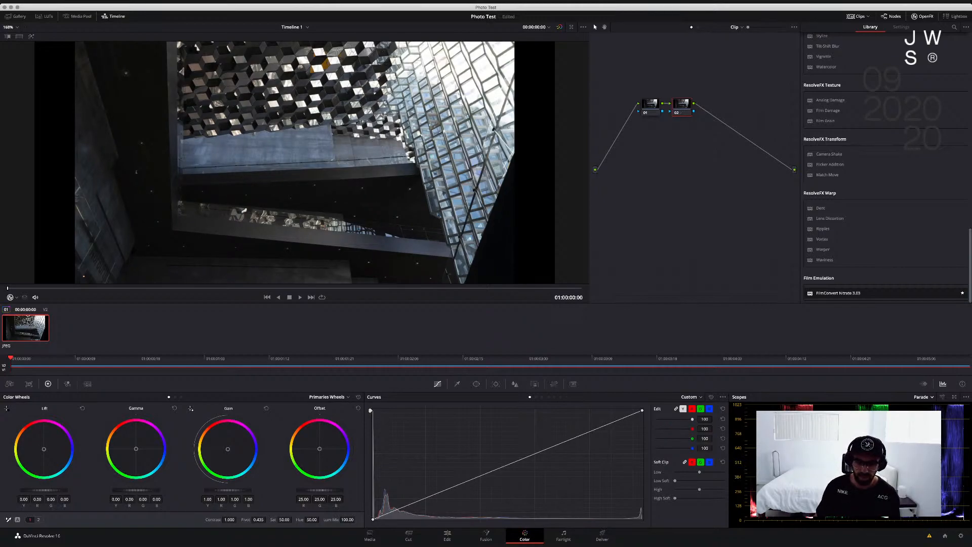
Isolate the luma channel of node 02's custom curve, lower its shadows slightly and raise its midtones
{"action": "left_click", "coordinate": [683, 409]}
{"action": "left_click", "coordinate": [513, 464]}
{"action": "left_click_drag", "start_coordinate": [403, 507], "coordinate": [403, 510]}
{"action": "left_click_drag", "start_coordinate": [512, 464], "coordinate": [515, 456]}
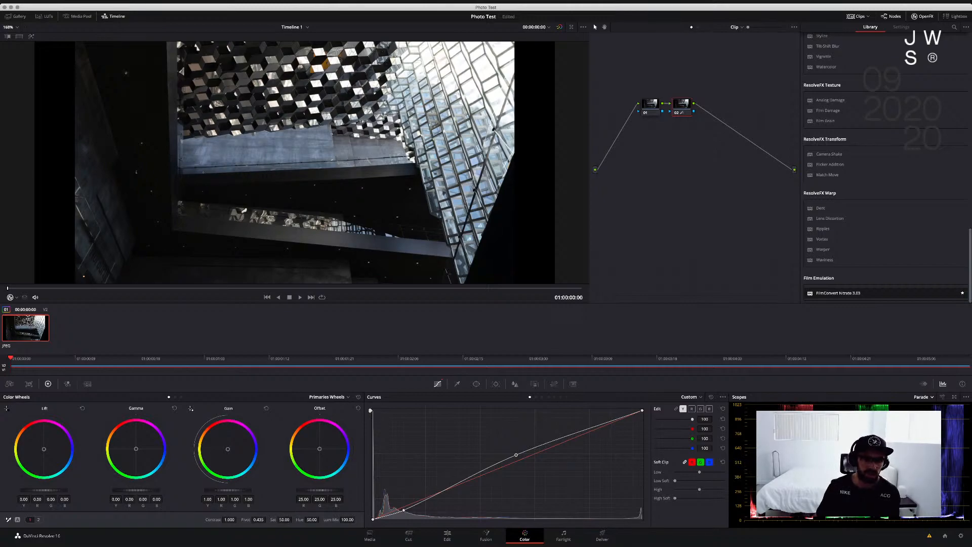
Reduce node 02's contrast, and set its temperature to -370 and tint to -37
{"action": "left_click_drag", "start_coordinate": [230, 519], "coordinate": [197, 520]}
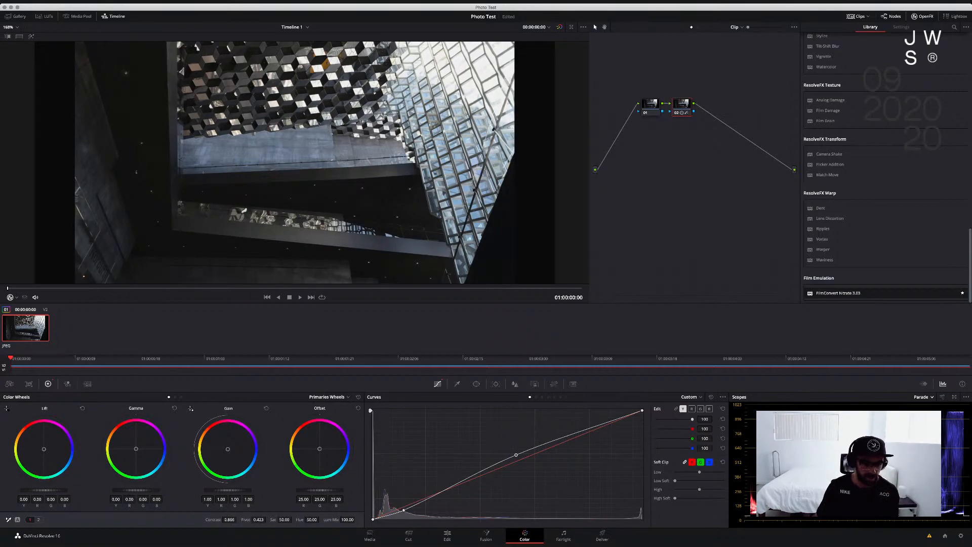
{"action": "left_click", "coordinate": [39, 520]}
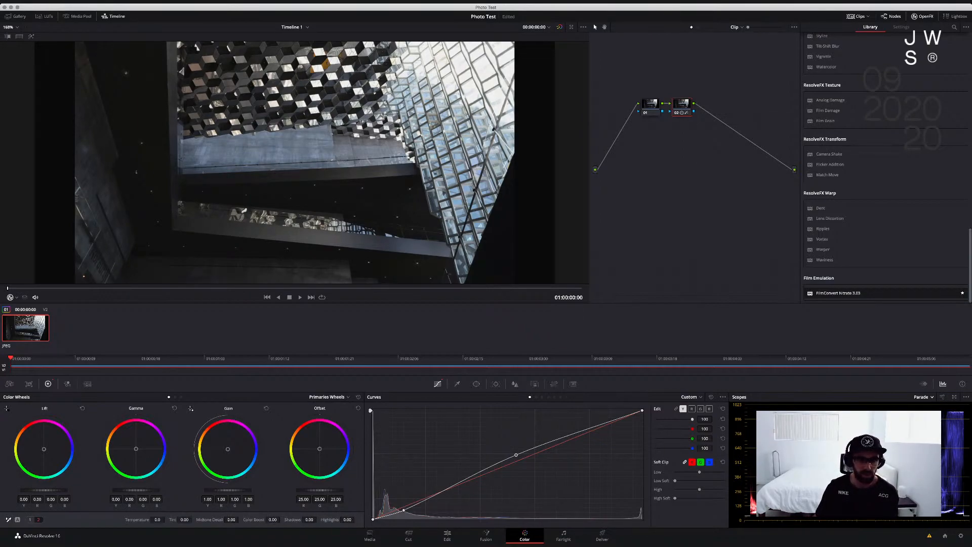
{"action": "left_click_drag", "start_coordinate": [157, 519], "coordinate": [193, 519]}
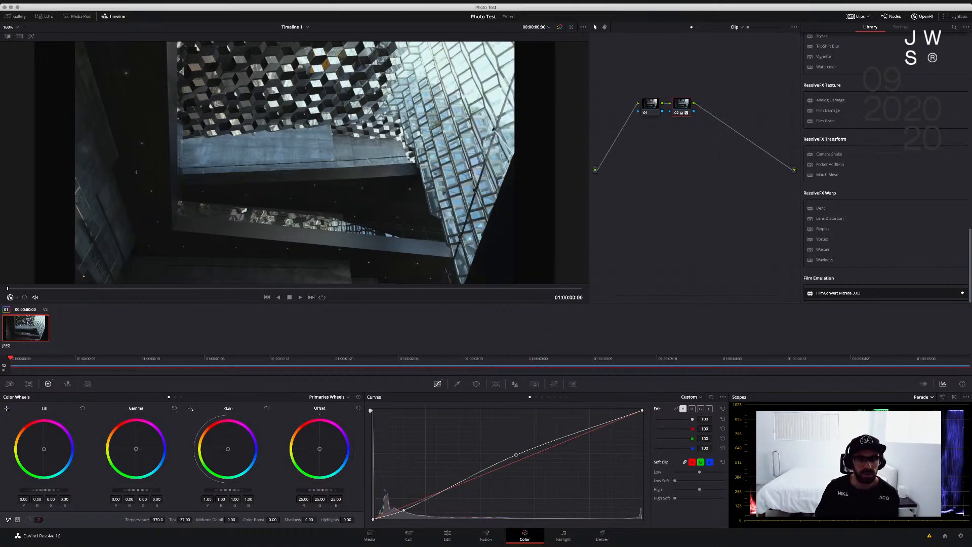
Hide the clip thumbnails to enlarge the viewer, and compare the photo with node 02 disabled and enabled
{"action": "left_click", "coordinate": [857, 16]}
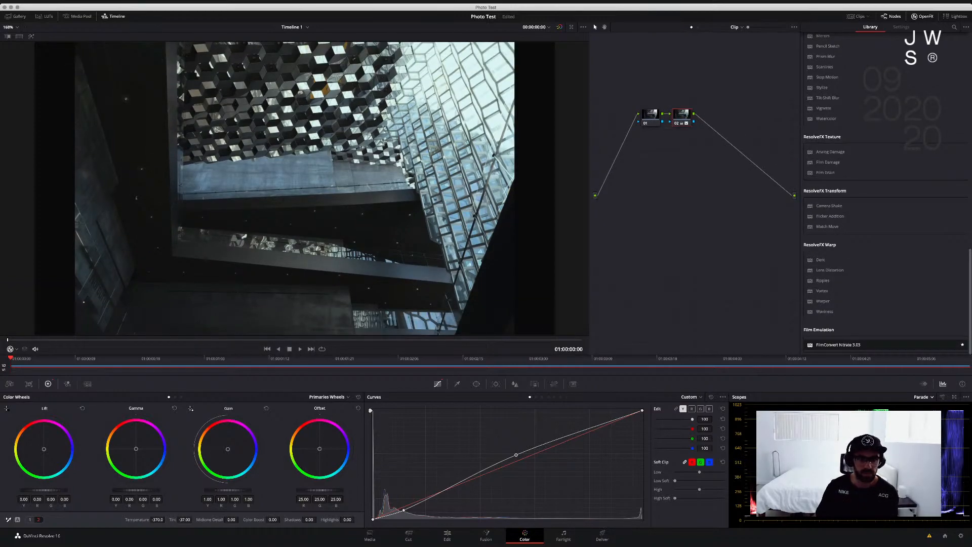
{"action": "key", "text": "ctrl+d"}
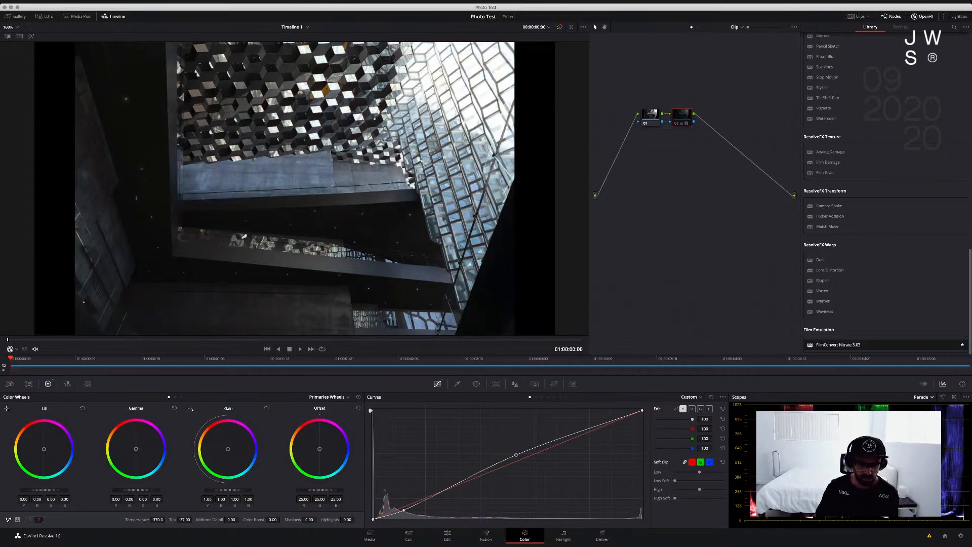
{"action": "key", "text": "ctrl+d"}
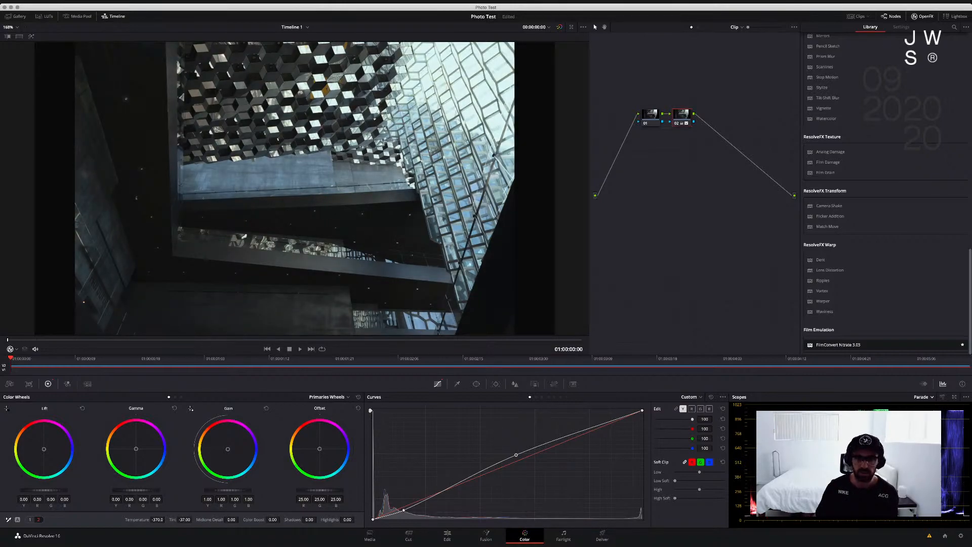
Pull down the luma curve's highlights with a new point, and shift its midtone and shadow points slightly to refine the contrast
{"action": "left_click_drag", "start_coordinate": [589, 428], "coordinate": [591, 434]}
{"action": "left_click_drag", "start_coordinate": [516, 456], "coordinate": [509, 455]}
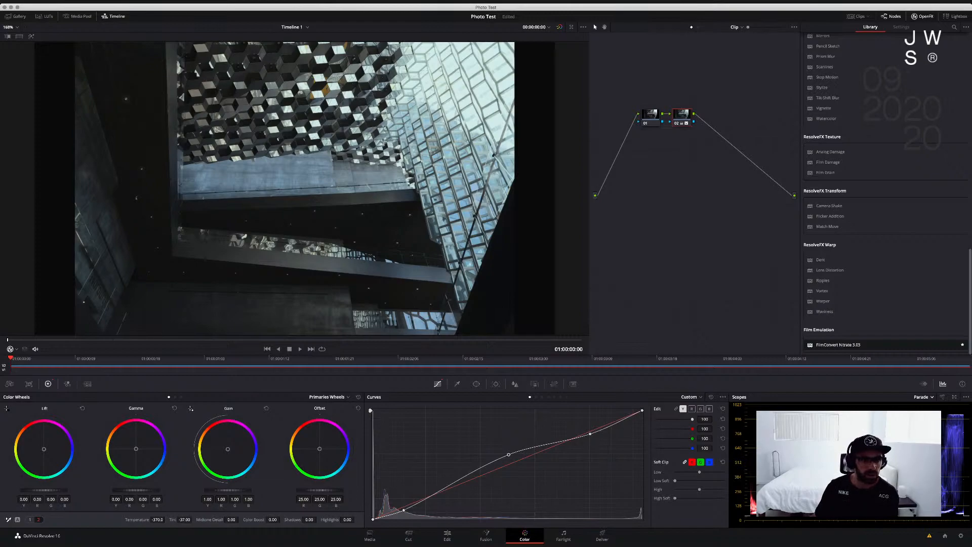
{"action": "left_click_drag", "start_coordinate": [403, 510], "coordinate": [411, 508]}
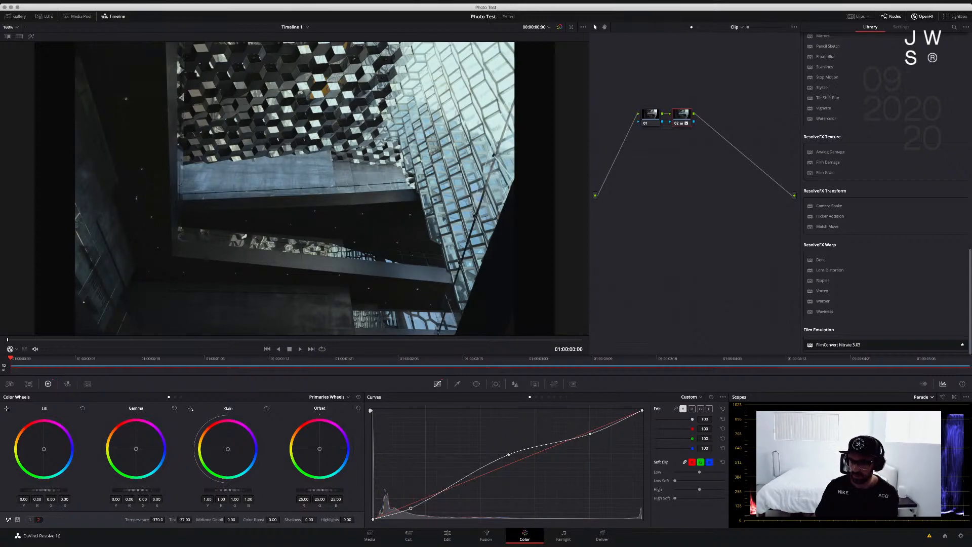
Switch the scopes to Waveform and add a custom curve point that slightly lifts the lower midtones
{"action": "left_click", "coordinate": [924, 397]}
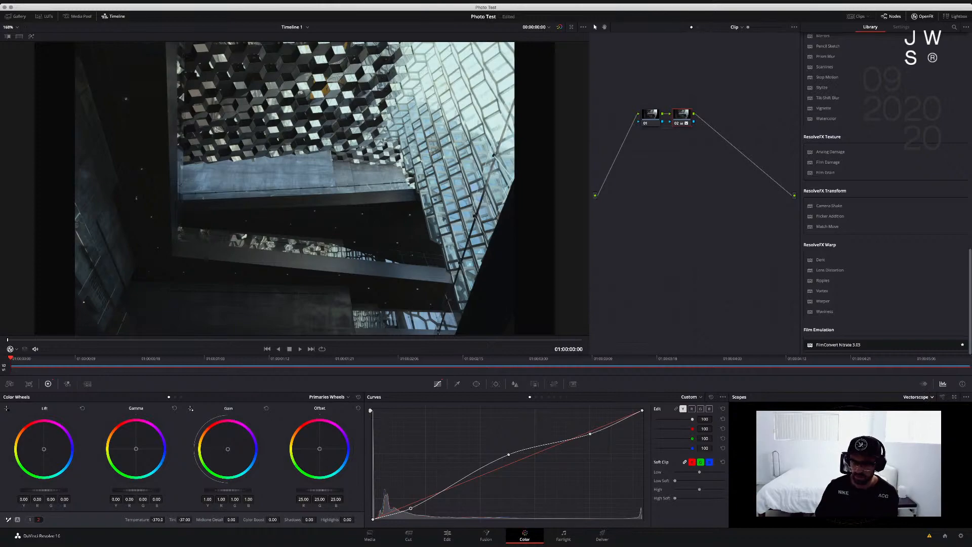
{"action": "left_click", "coordinate": [920, 397]}
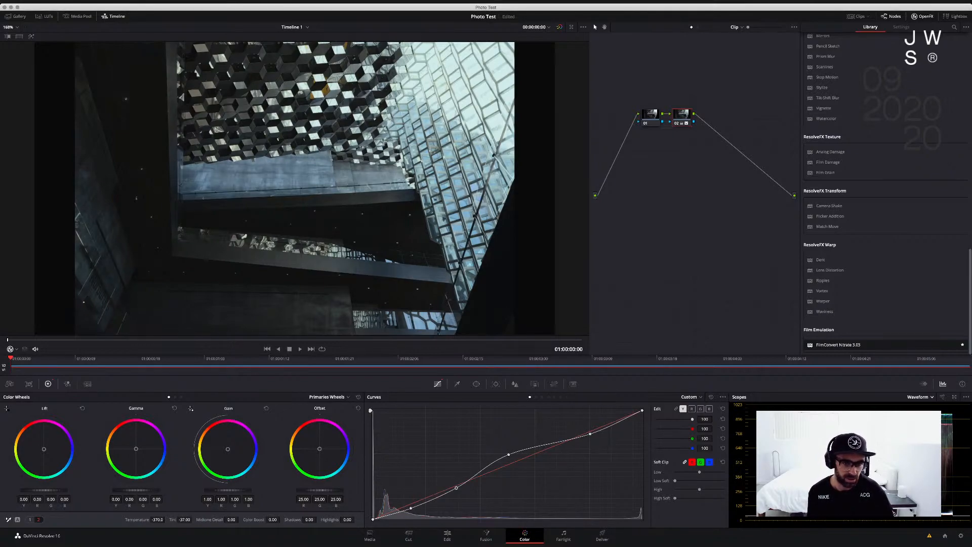
{"action": "left_click_drag", "start_coordinate": [445, 487], "coordinate": [451, 484]}
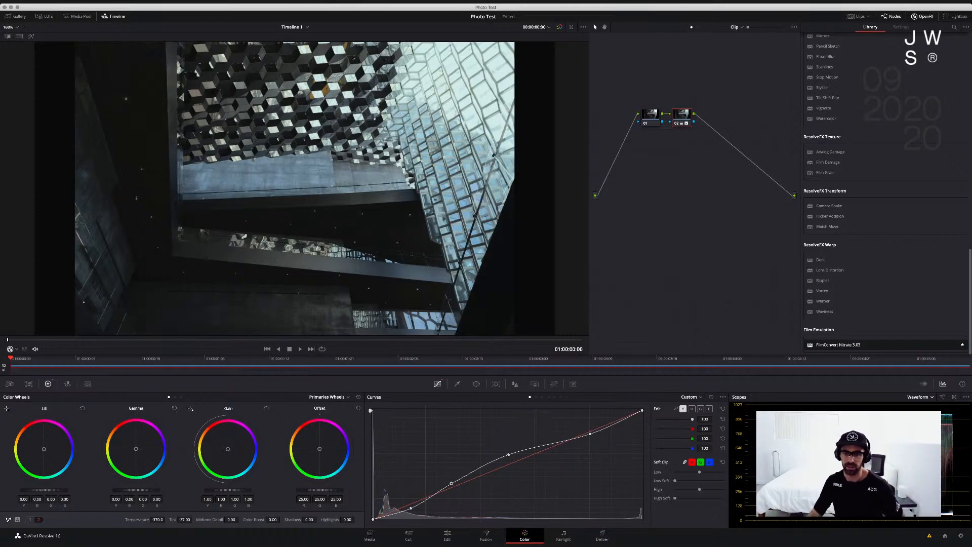
{"action": "key", "text": "super+Tab"}
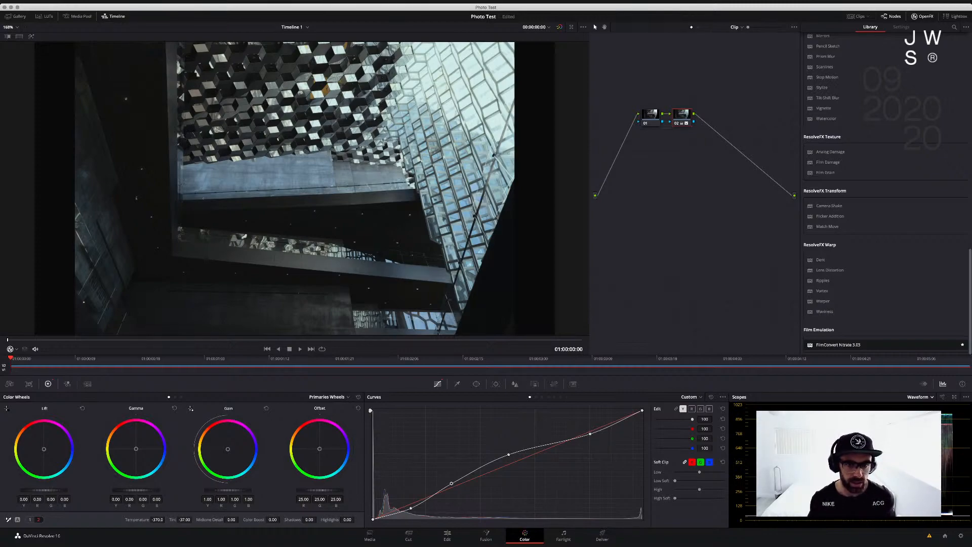
Balance the primary wheels: cool the gain to 1.05 blue, shift the gamma toward green with 0.02 luma, and lower the lift to -0.01
{"action": "left_click_drag", "start_coordinate": [228, 448], "coordinate": [228, 449]}
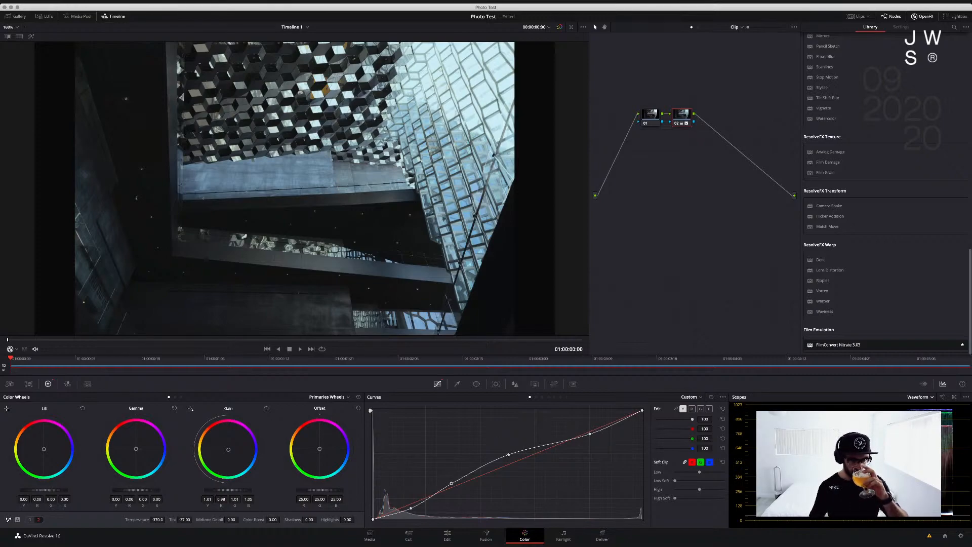
{"action": "left_click_drag", "start_coordinate": [136, 449], "coordinate": [134, 449]}
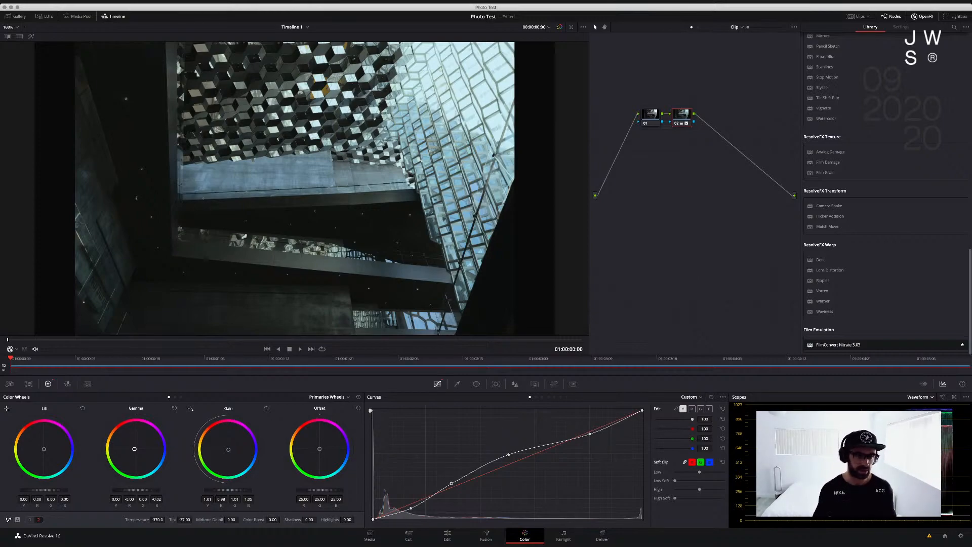
{"action": "left_click_drag", "start_coordinate": [135, 491], "coordinate": [140, 490]}
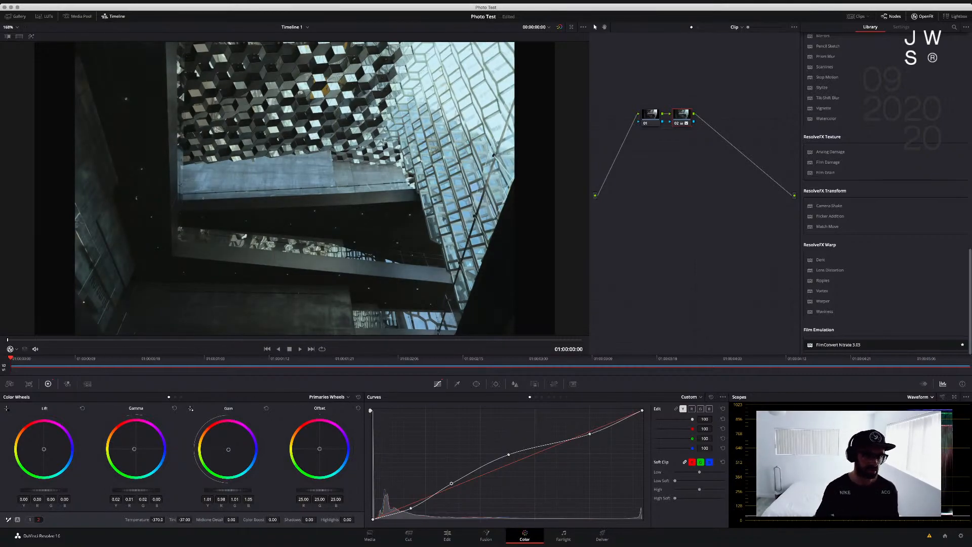
{"action": "mouse_move", "coordinate": [44, 491]}
{"action": "left_mouse_down"}
{"action": "mouse_move", "coordinate": [32, 491]}
{"action": "mouse_move", "coordinate": [42, 490]}
{"action": "left_mouse_up"}
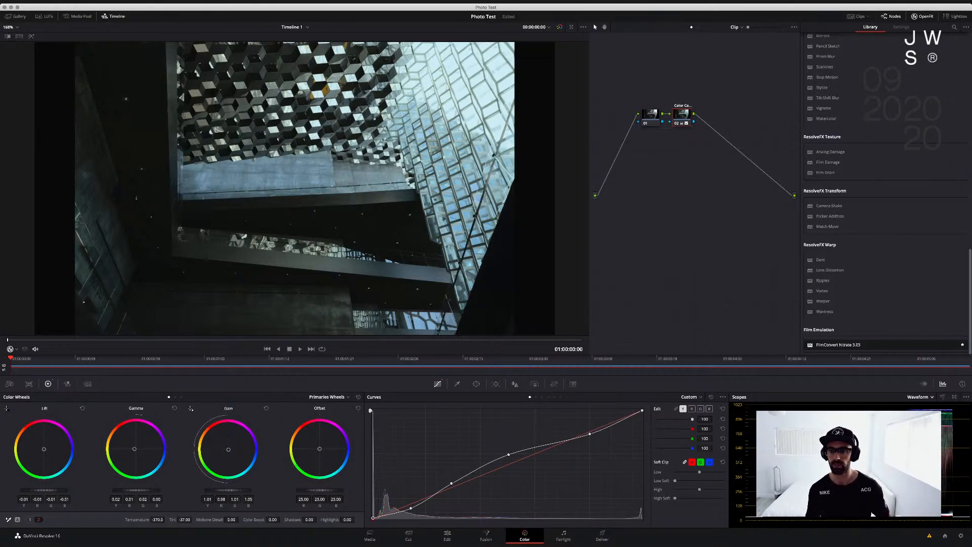
{"action": "key", "text": "super+Tab"}
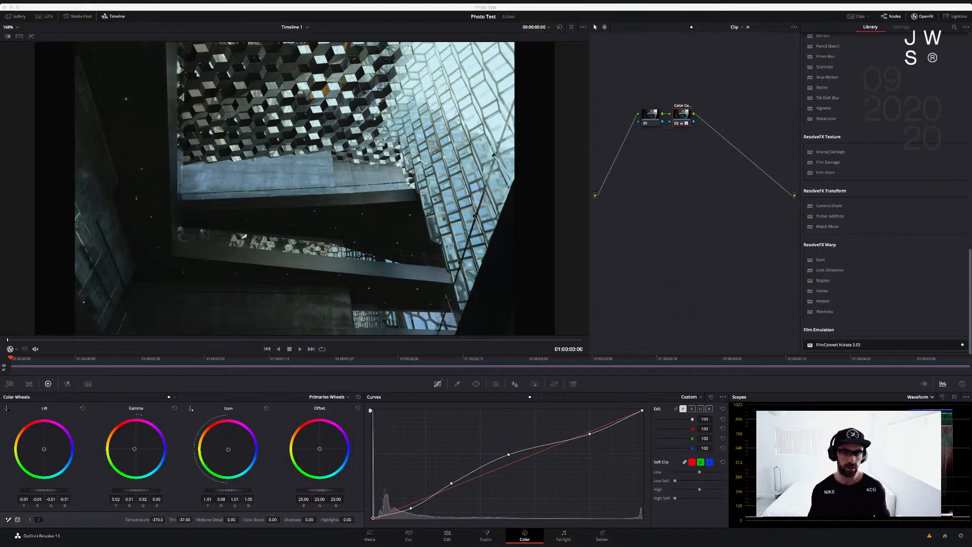
{"action": "key", "text": "super+Tab"}
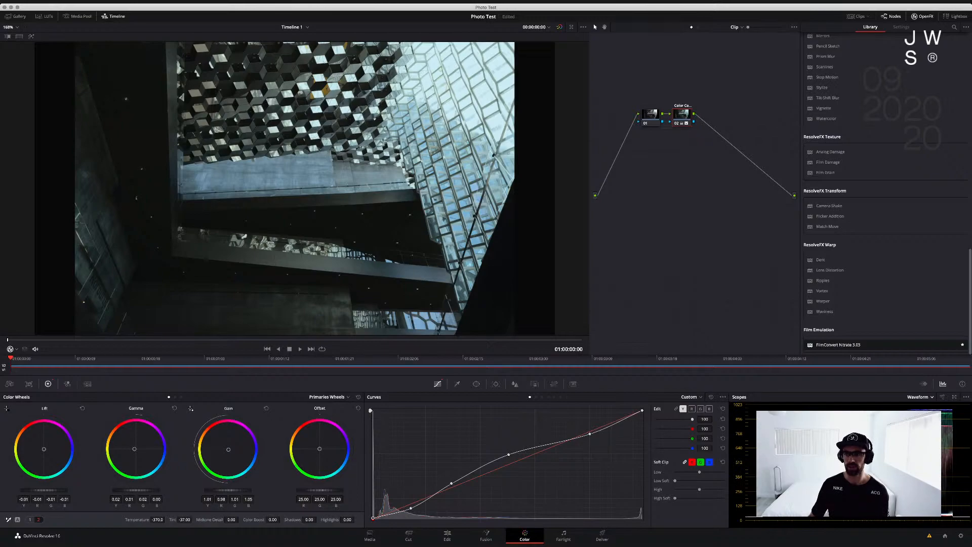
Look through the OpenFX library's effect categories and the clip's Fusion composition
{"action": "scroll", "coordinate": [883, 193], "scroll_direction": "up", "scroll_amount": 10}
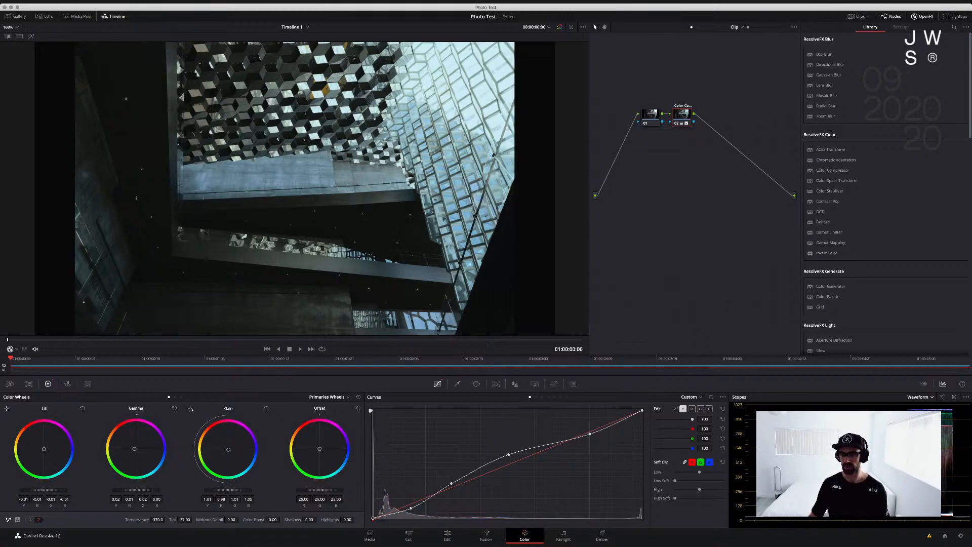
{"action": "scroll", "coordinate": [884, 193], "scroll_direction": "down", "scroll_amount": 10}
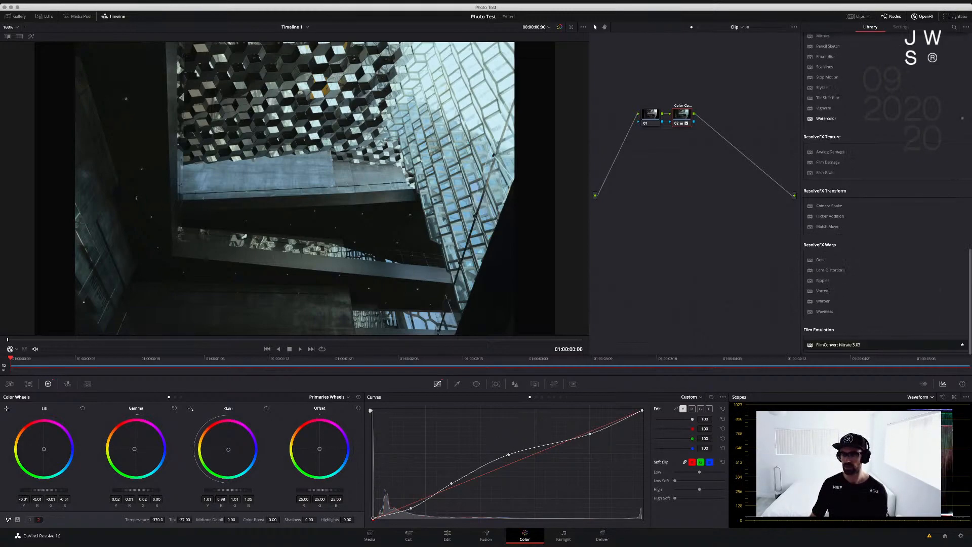
{"action": "scroll", "coordinate": [884, 192], "scroll_direction": "up", "scroll_amount": 10}
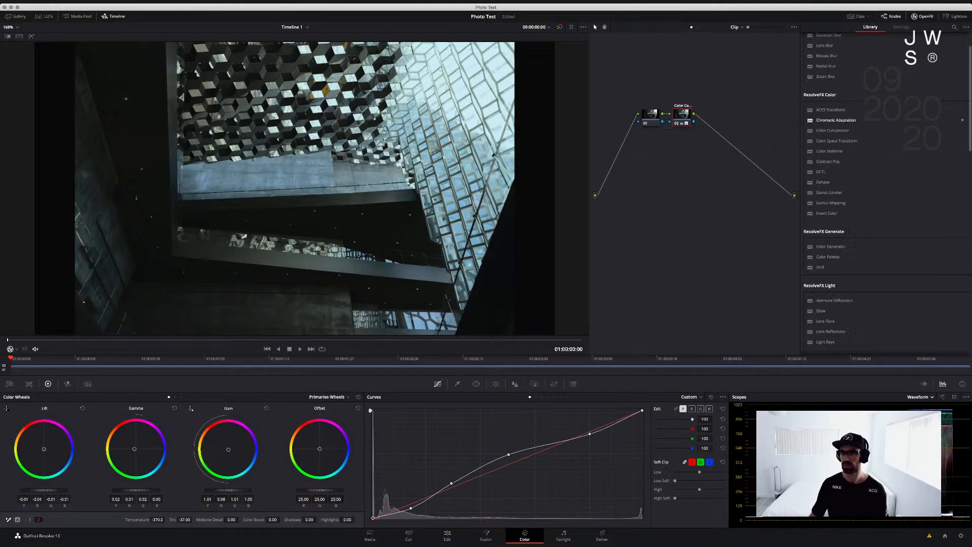
{"action": "scroll", "coordinate": [883, 193], "scroll_direction": "up", "scroll_amount": 2}
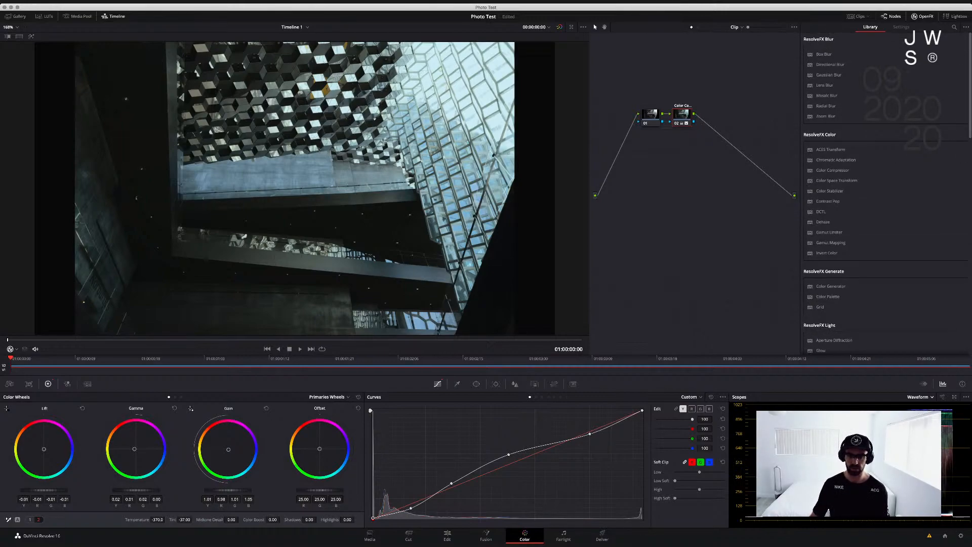
{"action": "left_click", "coordinate": [486, 536]}
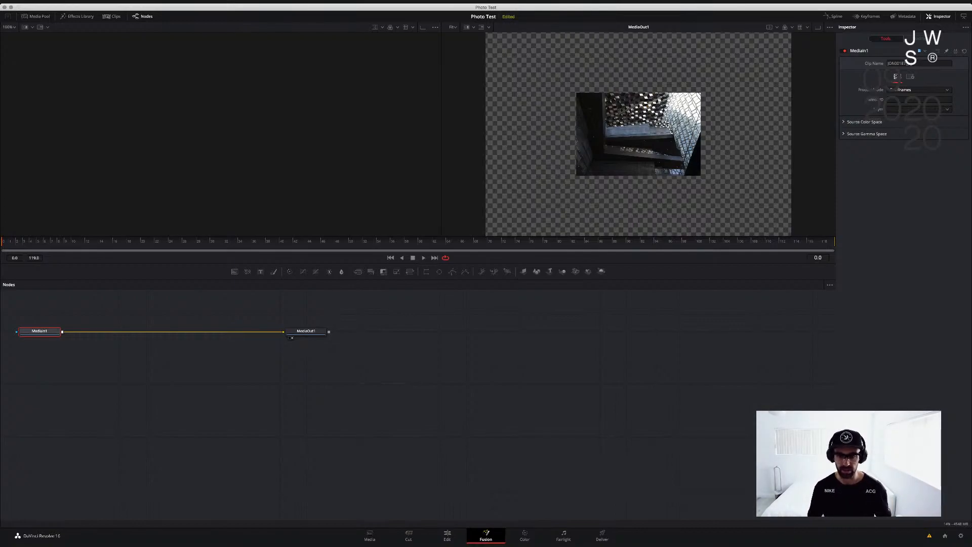
{"action": "key", "text": "shift+6"}
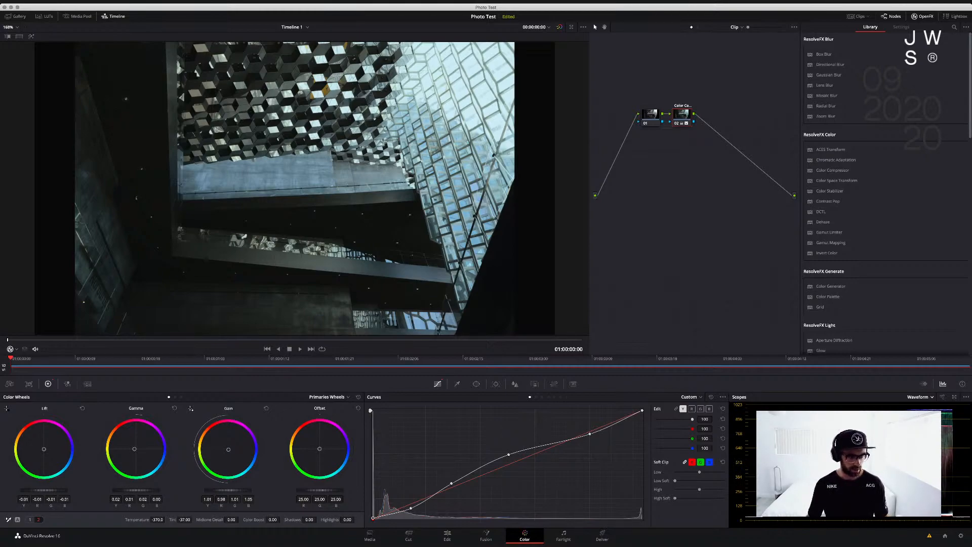
Warm the lift toward red and rotate the cyan hues by about -2.91 on the Hue Vs Hue curve, anchoring the green and blue sides
{"action": "left_click_drag", "start_coordinate": [44, 448], "coordinate": [43, 448]}
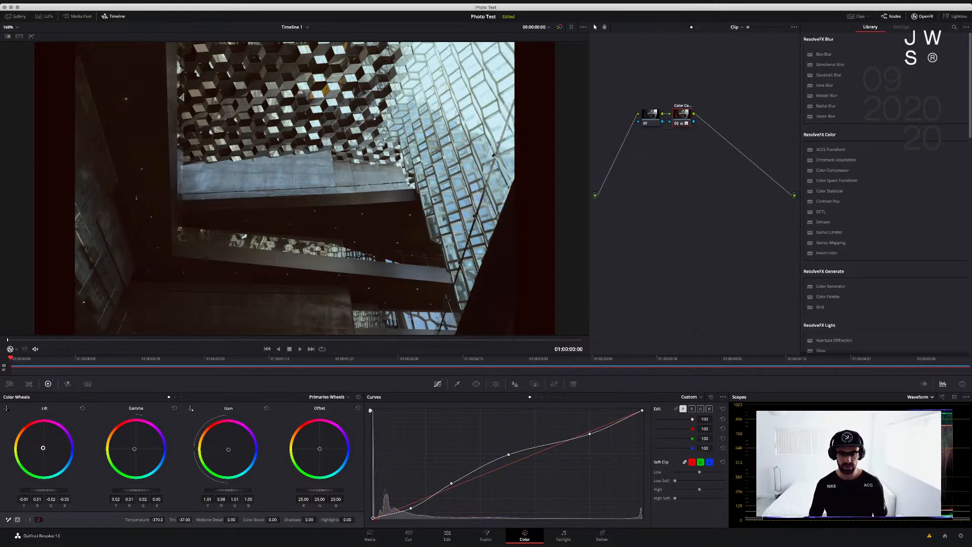
{"action": "left_click", "coordinate": [542, 397]}
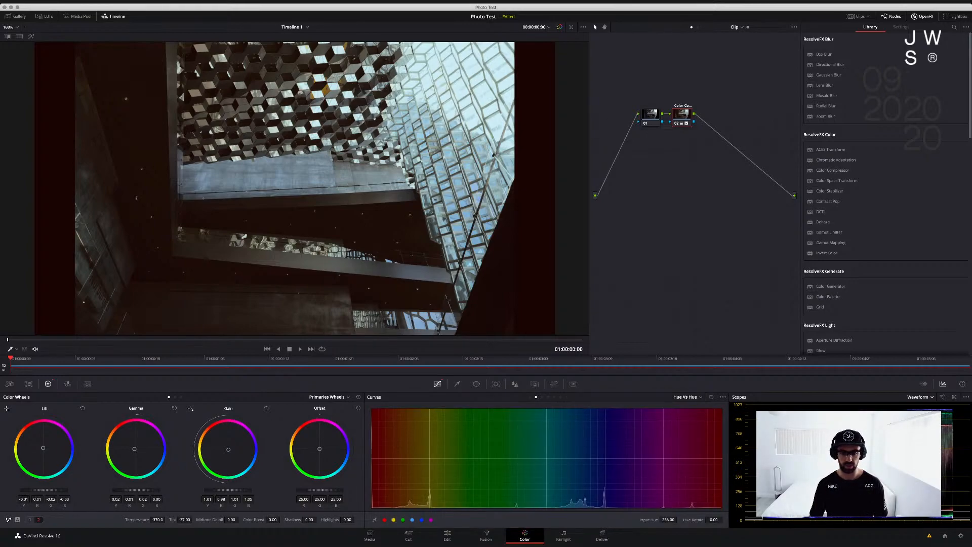
{"action": "left_click", "coordinate": [544, 458]}
{"action": "left_click", "coordinate": [481, 459]}
{"action": "left_click", "coordinate": [596, 459]}
{"action": "left_click_drag", "start_coordinate": [482, 459], "coordinate": [481, 458]}
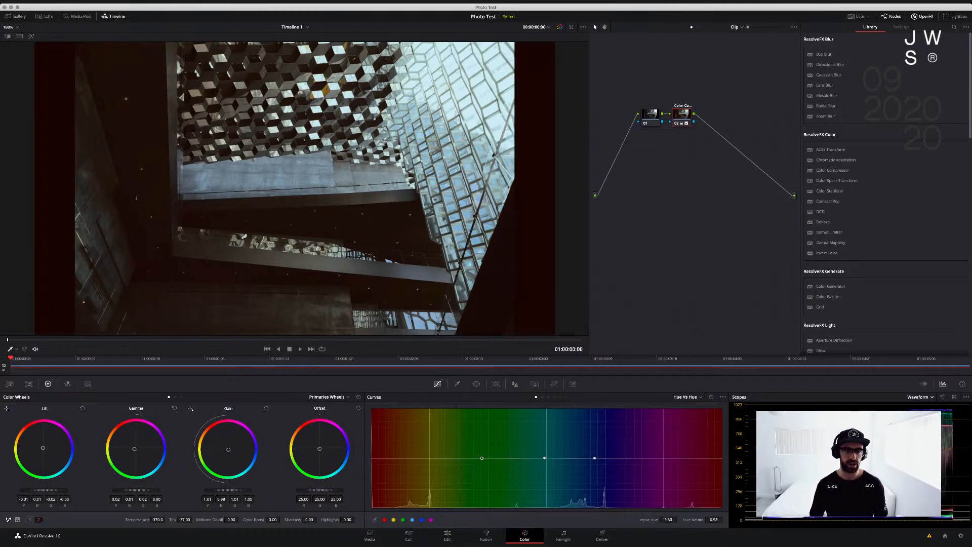
{"action": "left_click_drag", "start_coordinate": [544, 458], "coordinate": [548, 459]}
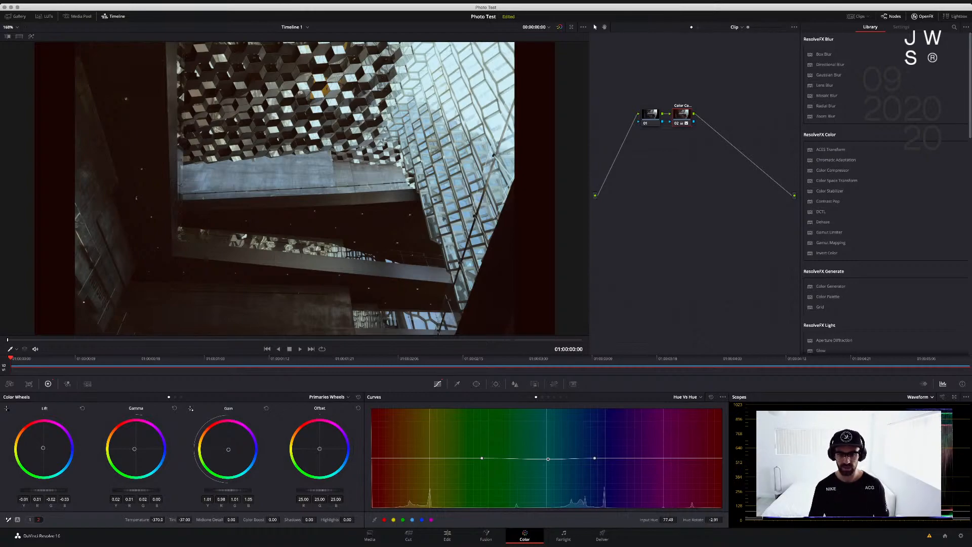
Shape the Hue Vs Sat curve to desaturate magentas strongly and boost yellows slightly, holding cyan and blue at their original saturation
{"action": "left_click", "coordinate": [542, 397]}
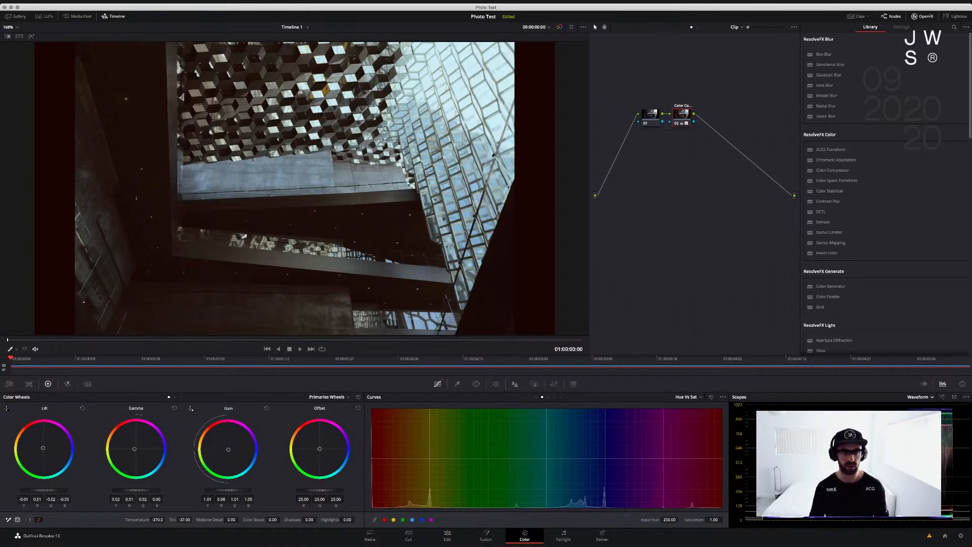
{"action": "left_click", "coordinate": [546, 458]}
{"action": "left_click", "coordinate": [651, 464]}
{"action": "left_click_drag", "start_coordinate": [652, 464], "coordinate": [668, 495]}
{"action": "left_click_drag", "start_coordinate": [421, 478], "coordinate": [421, 454]}
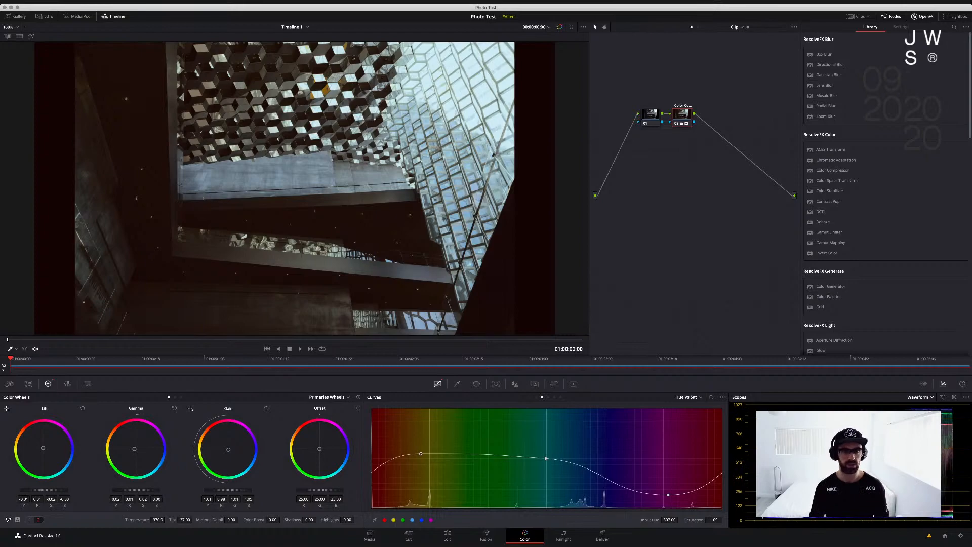
{"action": "left_click_drag", "start_coordinate": [609, 480], "coordinate": [607, 458]}
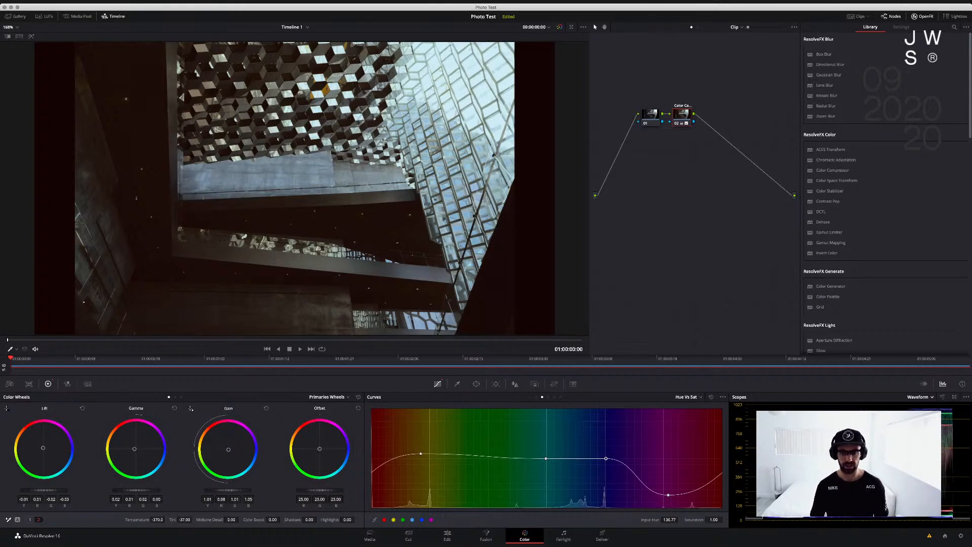
Darken the cyan tones to a lum gain of about 0.80 on the Hue Vs Lum curve, anchored by points in green and blue
{"action": "left_click", "coordinate": [548, 397]}
{"action": "mouse_move", "coordinate": [548, 458]}
{"action": "left_mouse_down"}
{"action": "mouse_move", "coordinate": [548, 489]}
{"action": "mouse_move", "coordinate": [550, 462]}
{"action": "mouse_move", "coordinate": [552, 481]}
{"action": "mouse_move", "coordinate": [552, 471]}
{"action": "left_mouse_up"}
{"action": "key", "text": "super+z"}
{"action": "left_click", "coordinate": [547, 459]}
{"action": "left_click", "coordinate": [613, 458]}
{"action": "left_click", "coordinate": [486, 458]}
{"action": "left_click_drag", "start_coordinate": [547, 459], "coordinate": [547, 468]}
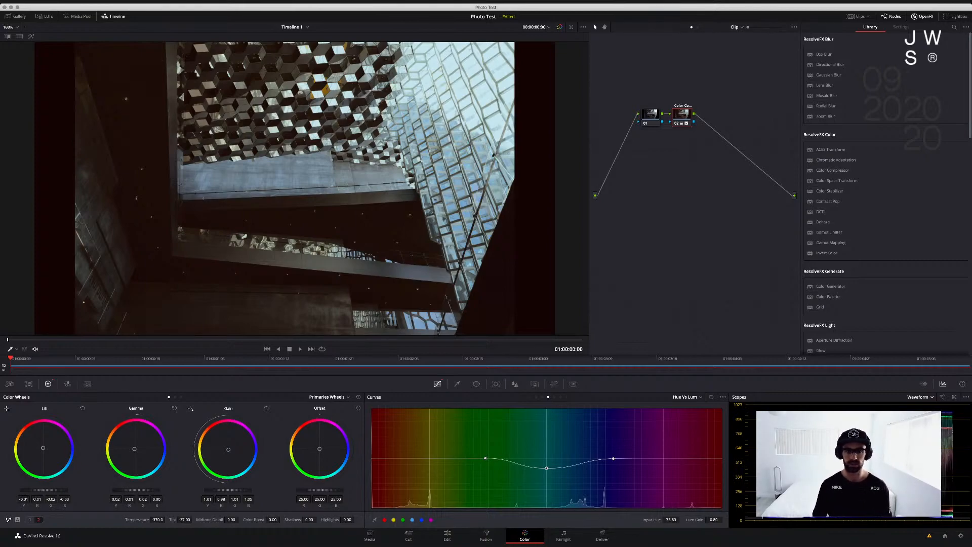
Compare the whole image with and without the second node's colour correction
{"action": "scroll", "coordinate": [294, 188], "scroll_direction": "down", "scroll_amount": 3}
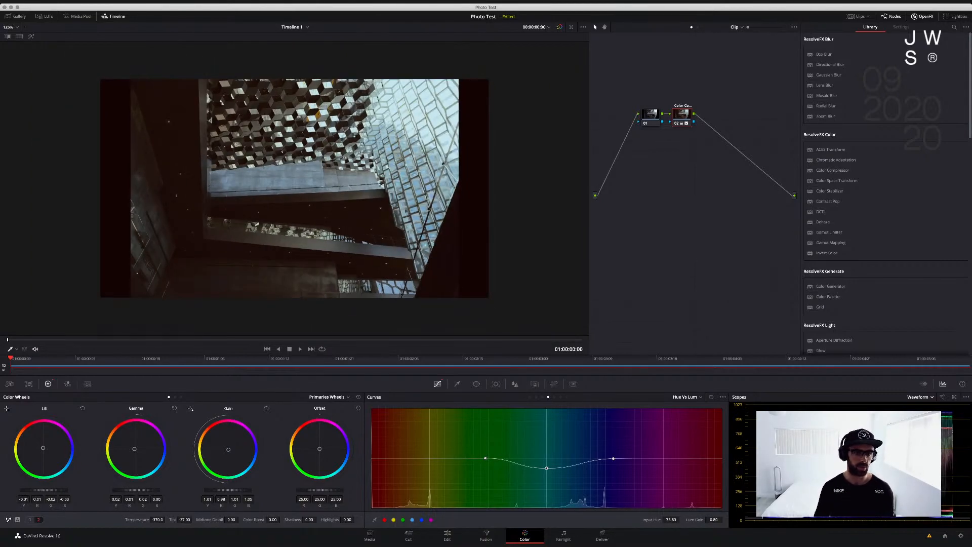
{"action": "key", "text": "super+d"}
{"action": "key", "text": "super+d"}
{"action": "key", "text": "super+d"}
{"action": "key", "text": "super+d"}
Apply the FilmConvert Nitrate 3.03 film emulation effect to the second node
{"action": "scroll", "coordinate": [884, 193], "scroll_direction": "down", "scroll_amount": 10}
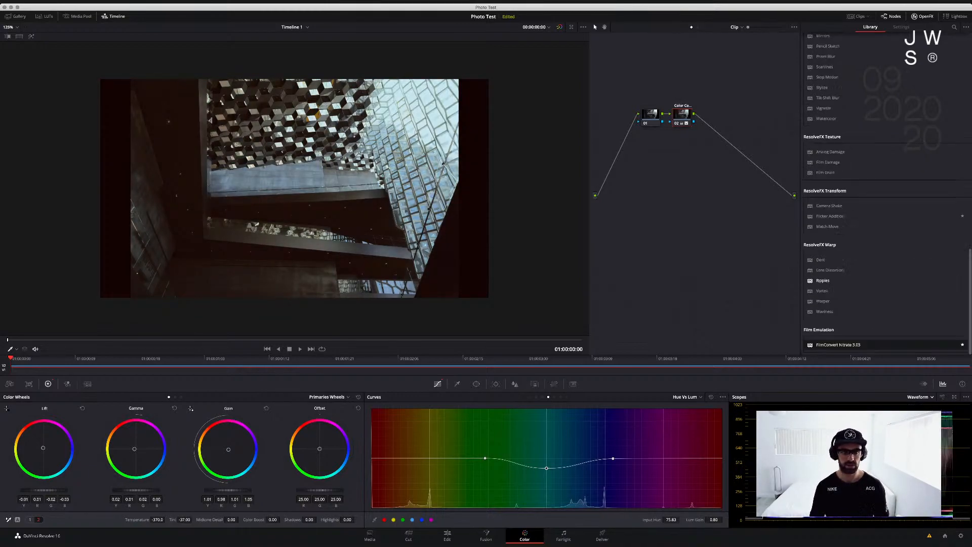
{"action": "double_click", "coordinate": [839, 345]}
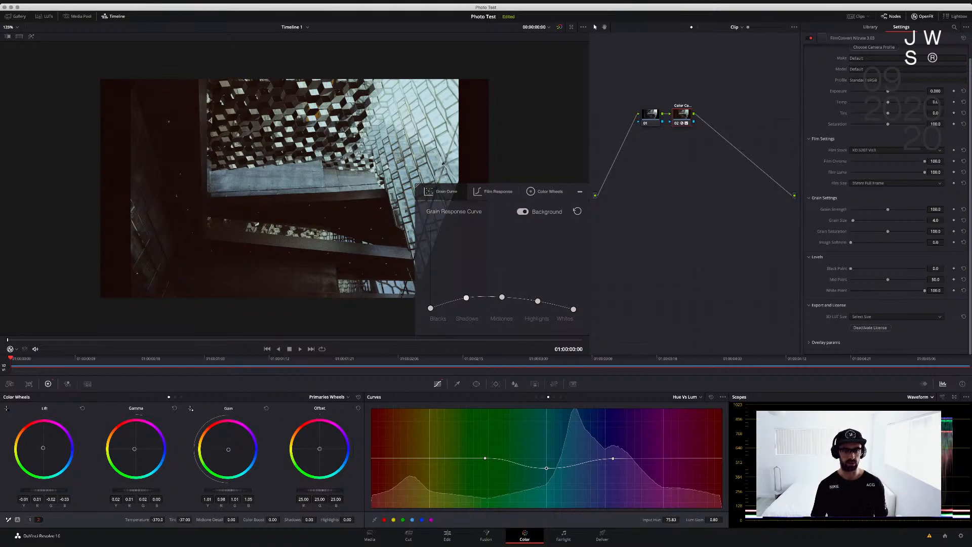
Try stronger shadow grain on the Grain Response Curve, lower the point back level with the midtones, and inspect the grain in the image
{"action": "left_click_drag", "start_coordinate": [466, 298], "coordinate": [467, 270]}
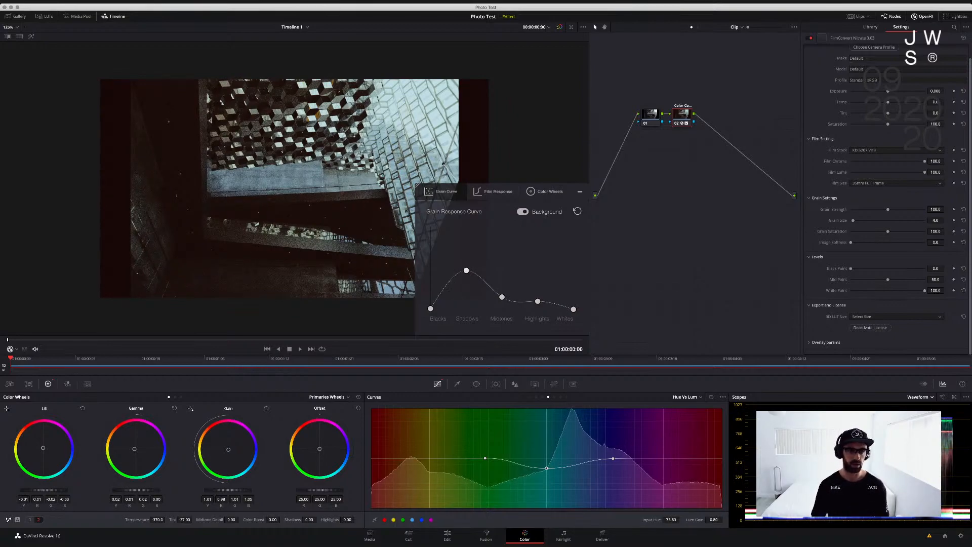
{"action": "left_click_drag", "start_coordinate": [466, 270], "coordinate": [466, 282]}
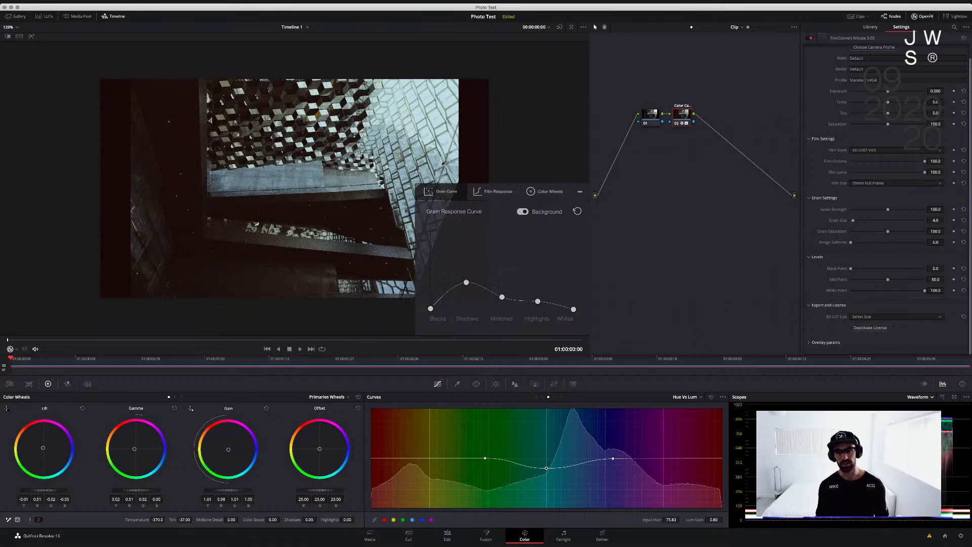
{"action": "scroll", "coordinate": [303, 187], "scroll_direction": "up", "scroll_amount": 4}
{"action": "scroll", "coordinate": [303, 188], "scroll_direction": "up", "scroll_amount": 1}
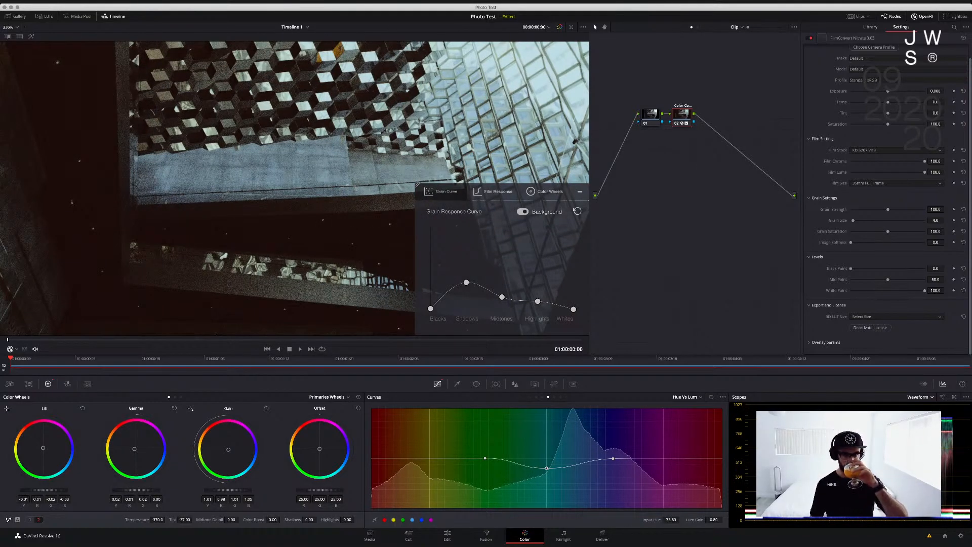
{"action": "left_click_drag", "start_coordinate": [467, 282], "coordinate": [467, 297]}
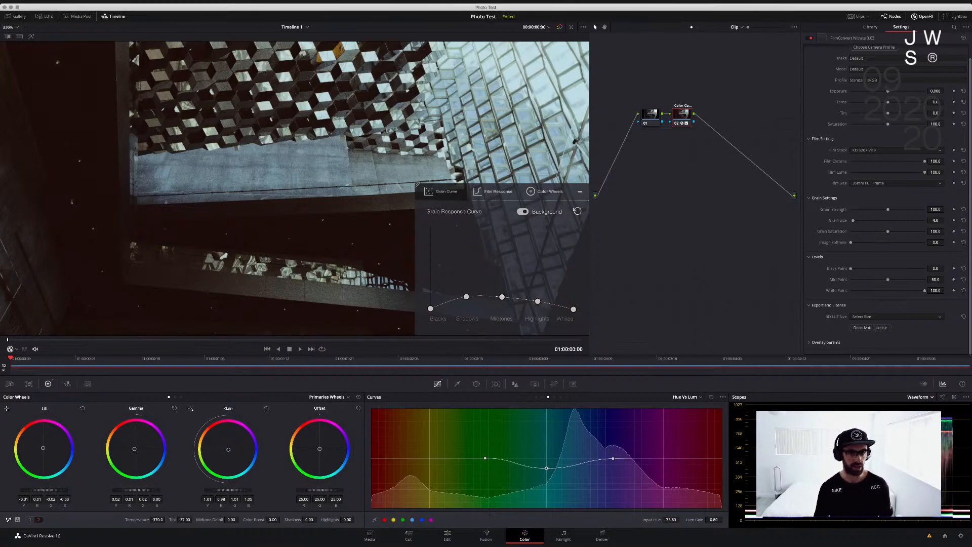
{"action": "scroll", "coordinate": [295, 188], "scroll_direction": "down", "scroll_amount": 5}
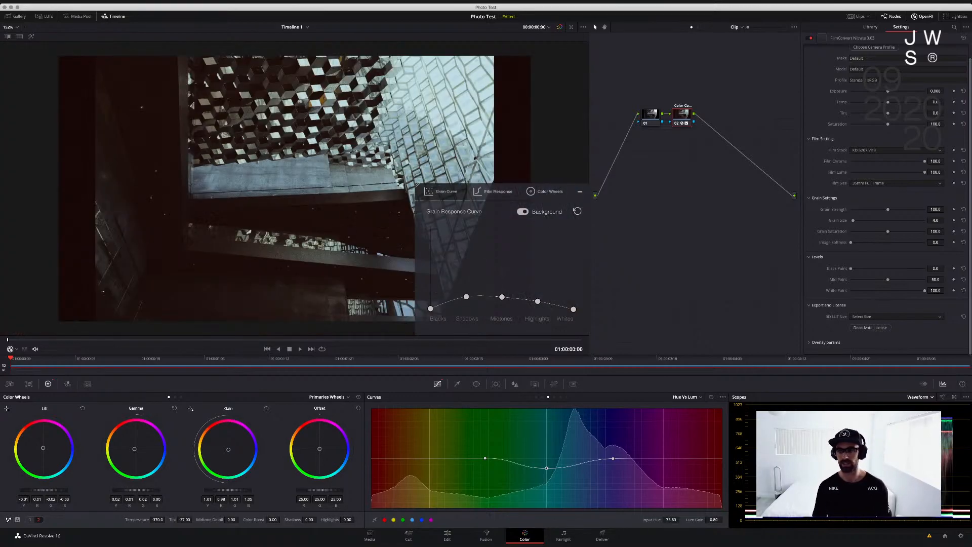
{"action": "scroll", "coordinate": [295, 187], "scroll_direction": "up", "scroll_amount": 3}
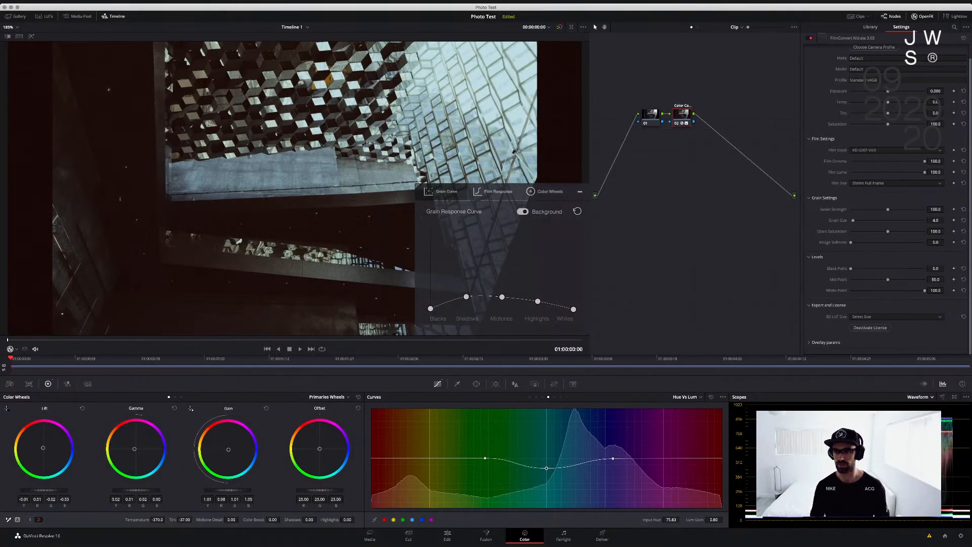
{"action": "scroll", "coordinate": [295, 188], "scroll_direction": "up", "scroll_amount": 4}
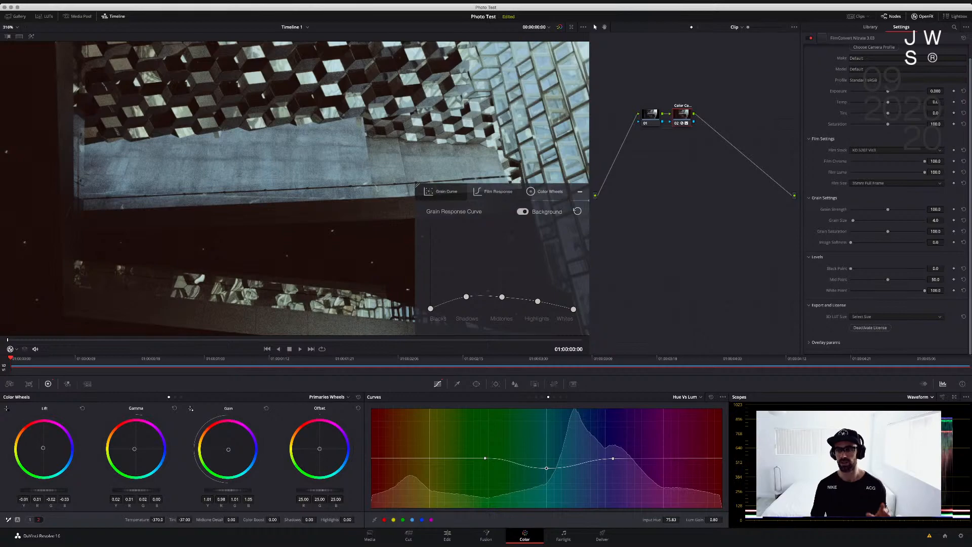
{"action": "scroll", "coordinate": [294, 188], "scroll_direction": "down", "scroll_amount": 1}
{"action": "scroll", "coordinate": [886, 198], "scroll_direction": "up", "scroll_amount": 1}
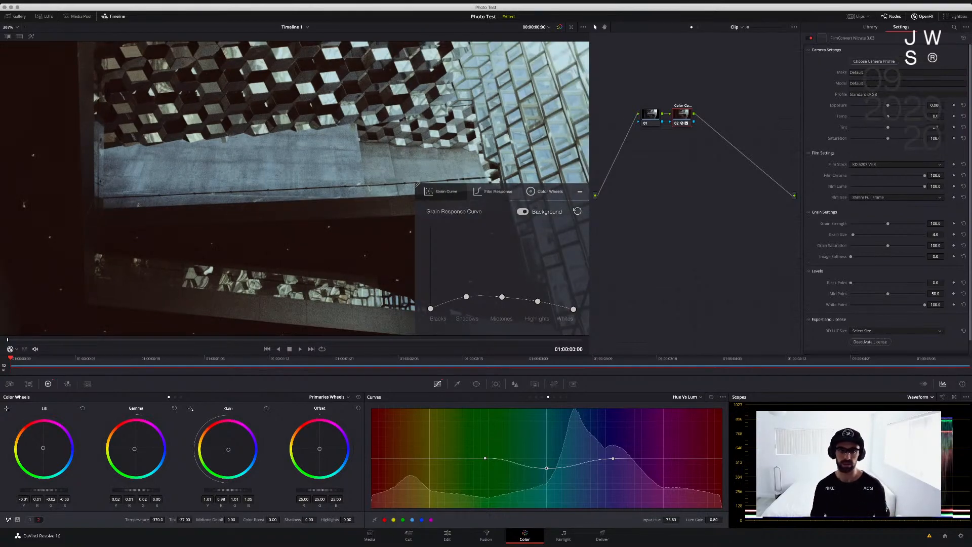
Set the film chroma to 89.9, try the FJ Ast 100 film stock, and inspect the image up close
{"action": "left_click_drag", "start_coordinate": [925, 176], "coordinate": [918, 176]}
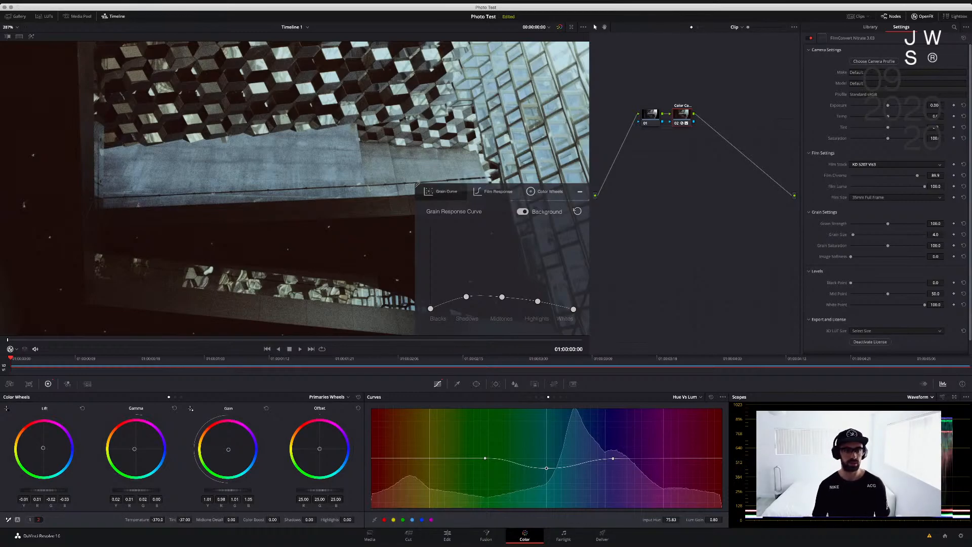
{"action": "left_click", "coordinate": [895, 165]}
{"action": "scroll", "coordinate": [416, 185], "scroll_direction": "down", "scroll_amount": 3}
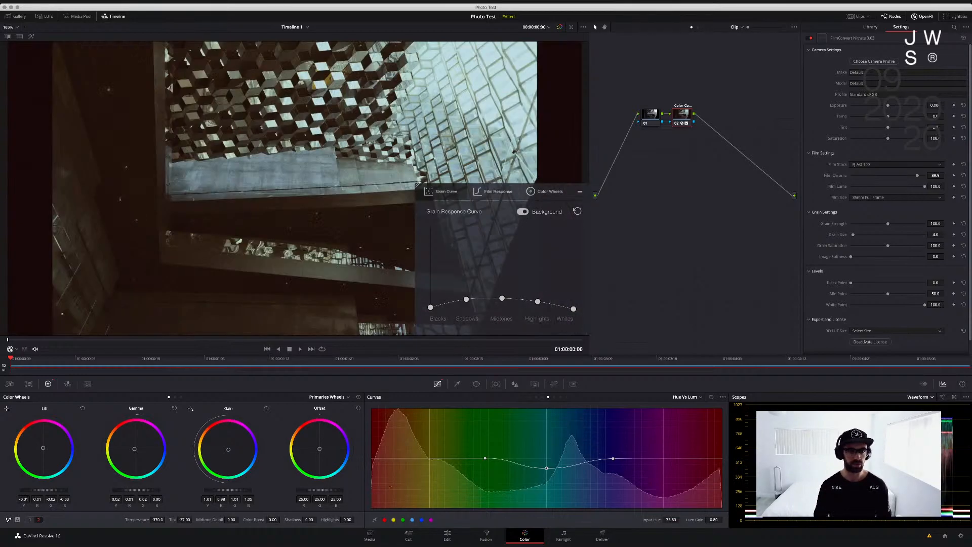
{"action": "scroll", "coordinate": [419, 184], "scroll_direction": "up", "scroll_amount": 2}
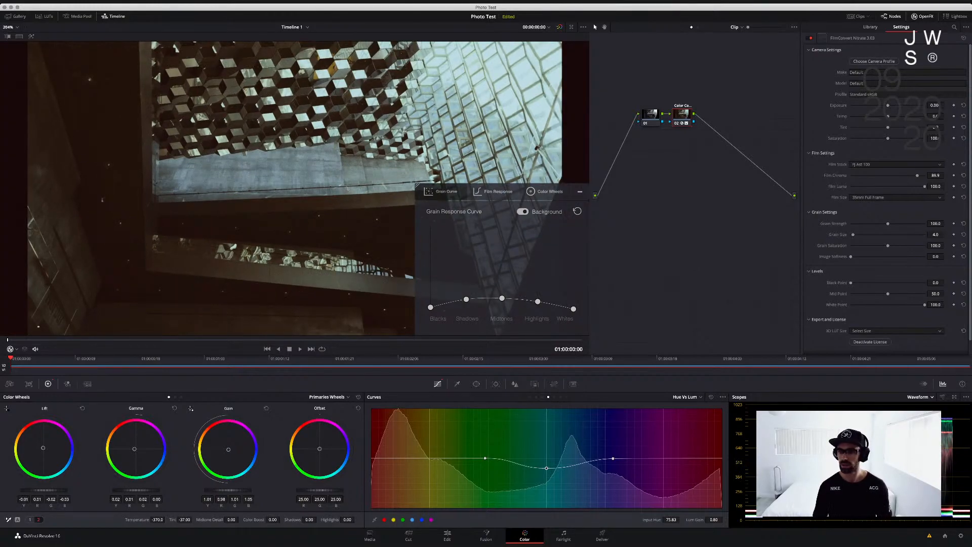
{"action": "scroll", "coordinate": [417, 185], "scroll_direction": "down", "scroll_amount": 3}
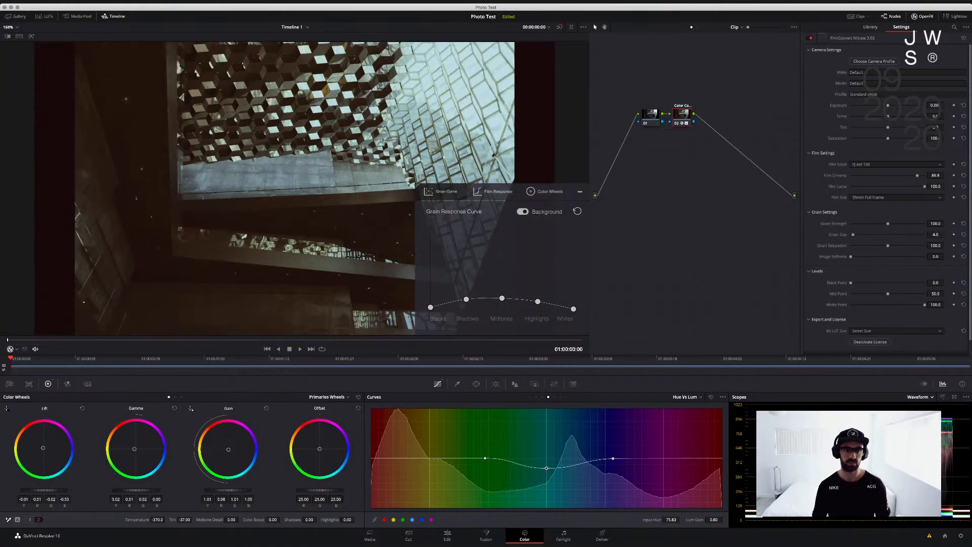
Try other film stocks in turn, including FJ Prov 100, FJ Neo, a high-contrast black-and-white stock and FJ 8553 ET
{"action": "left_click", "coordinate": [871, 175]}
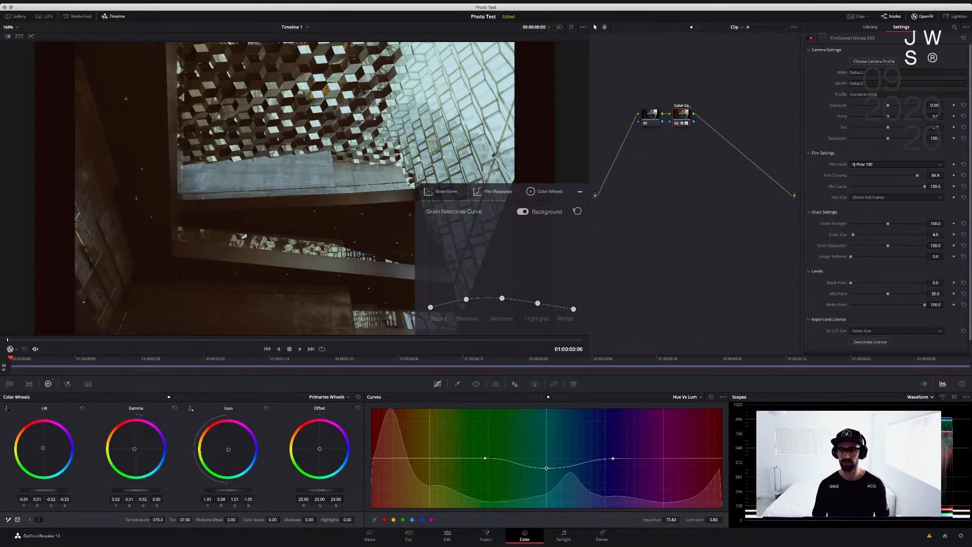
{"action": "left_click", "coordinate": [871, 175]}
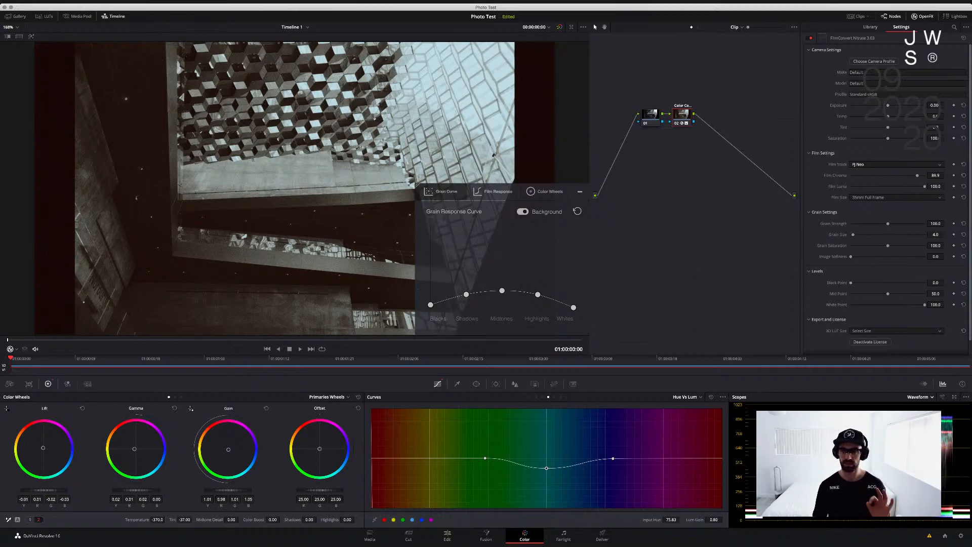
{"action": "left_click", "coordinate": [871, 174]}
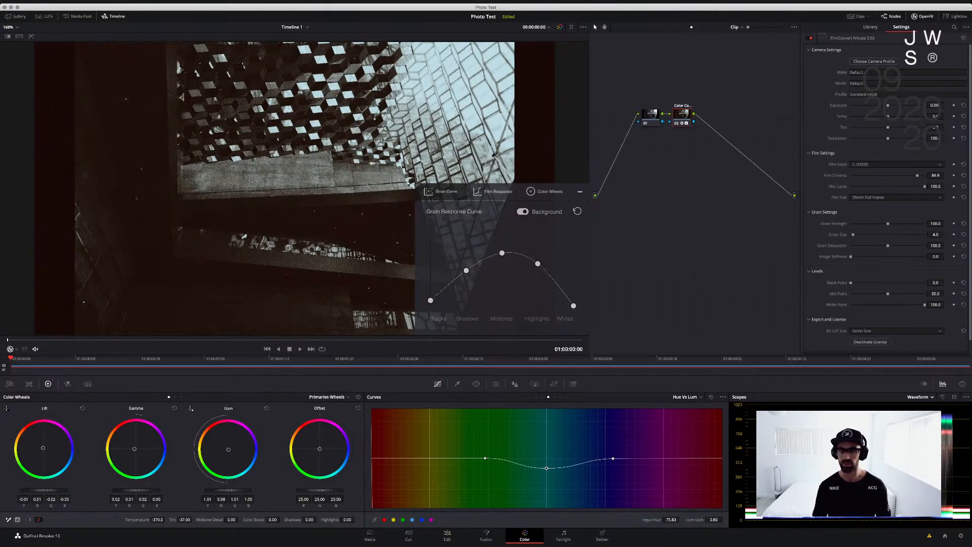
{"action": "left_click", "coordinate": [897, 164]}
{"action": "left_click", "coordinate": [871, 175]}
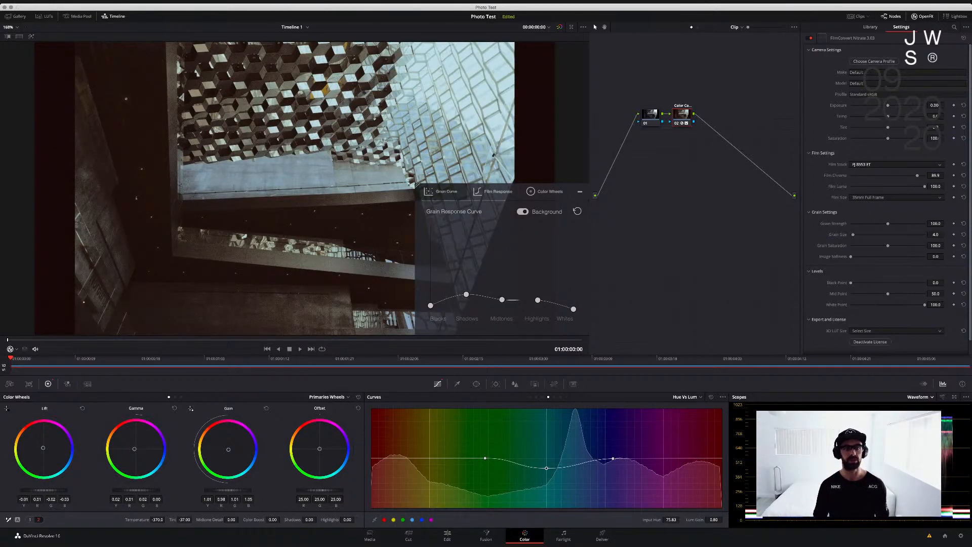
{"action": "left_click", "coordinate": [872, 175]}
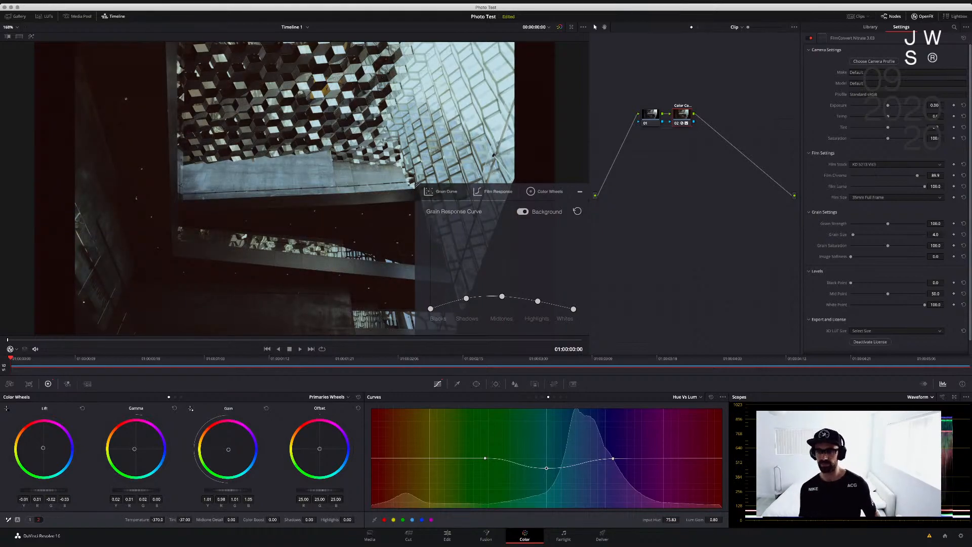
Set the film stock to FJ Prov 100, with film chroma at 36.2 and film luma at 49.3
{"action": "scroll", "coordinate": [887, 197], "scroll_direction": "down", "scroll_amount": 1}
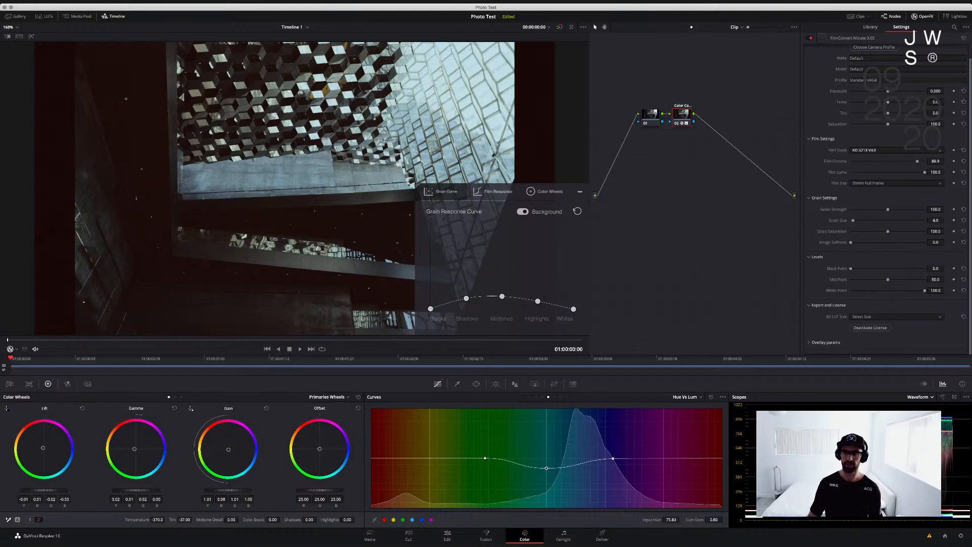
{"action": "left_click", "coordinate": [896, 150]}
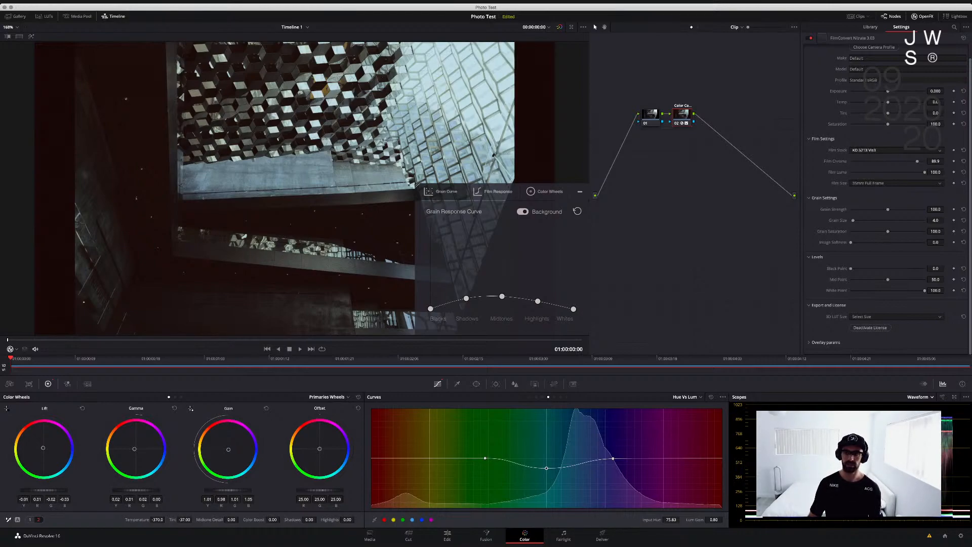
{"action": "left_click", "coordinate": [896, 160]}
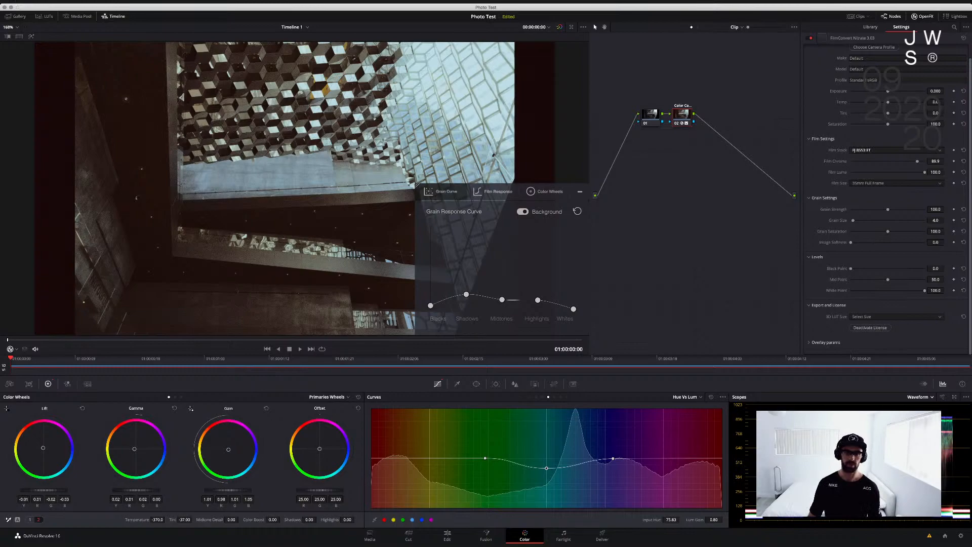
{"action": "key", "text": "Down"}
{"action": "key", "text": "Down"}
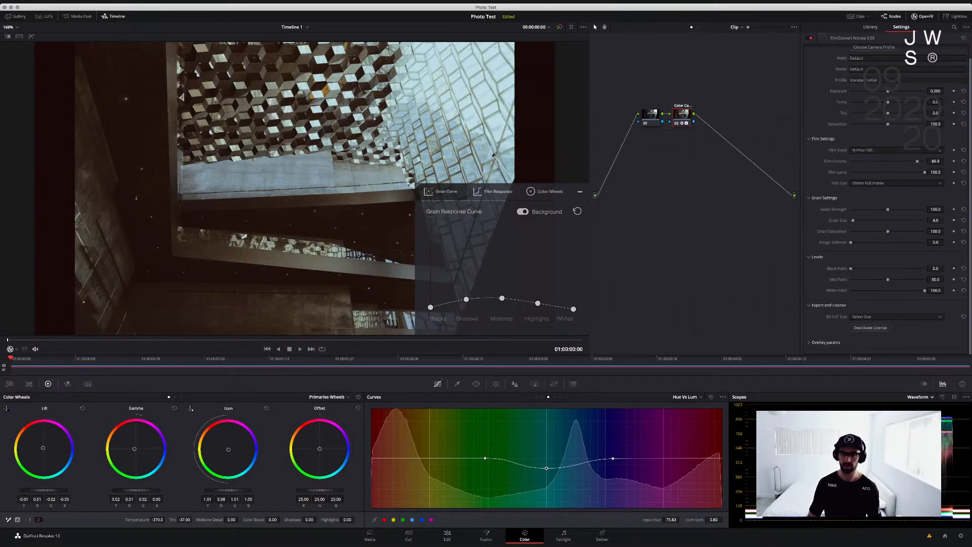
{"action": "left_click_drag", "start_coordinate": [917, 161], "coordinate": [888, 172]}
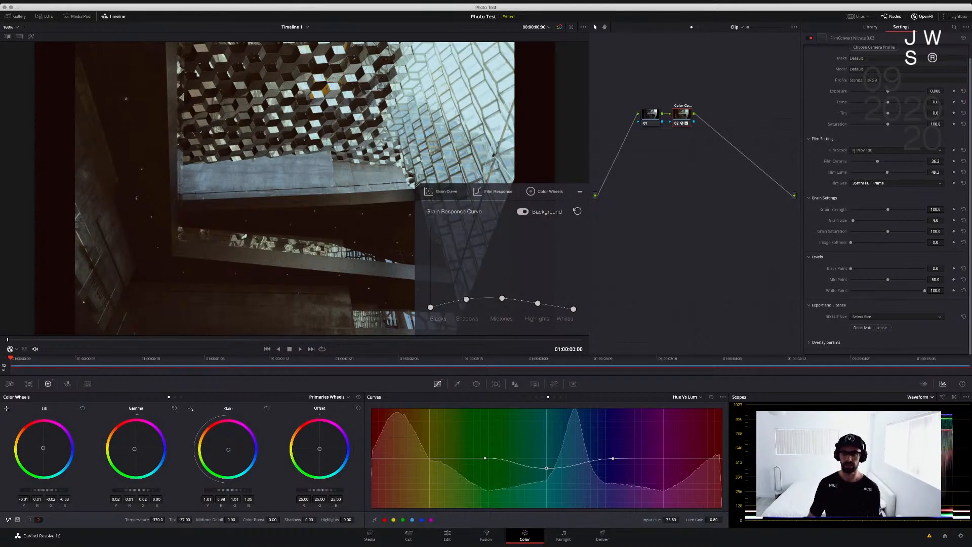
Try the 8mm and Super 8 film sizes, and set the film size to 35mm Academy
{"action": "left_click", "coordinate": [897, 184]}
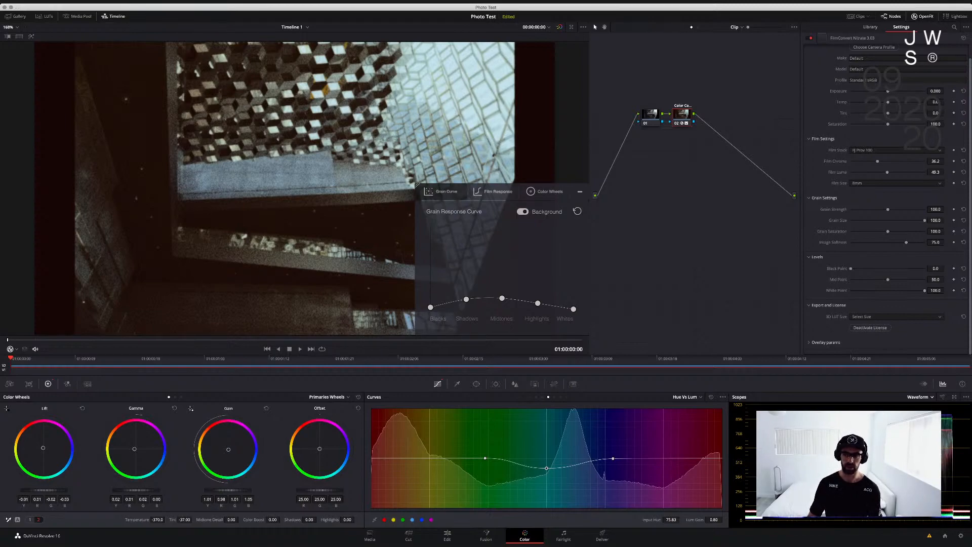
{"action": "left_click", "coordinate": [894, 193]}
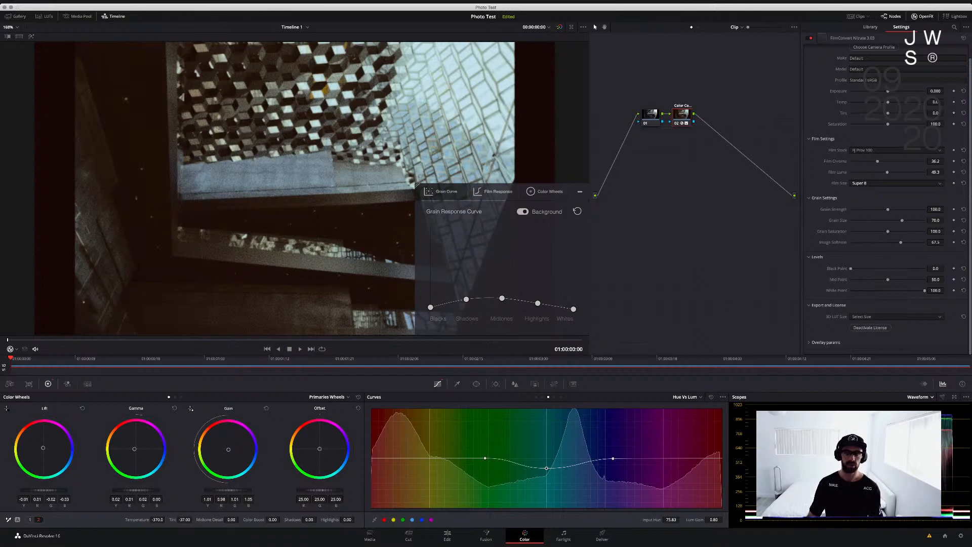
{"action": "left_click", "coordinate": [894, 214]}
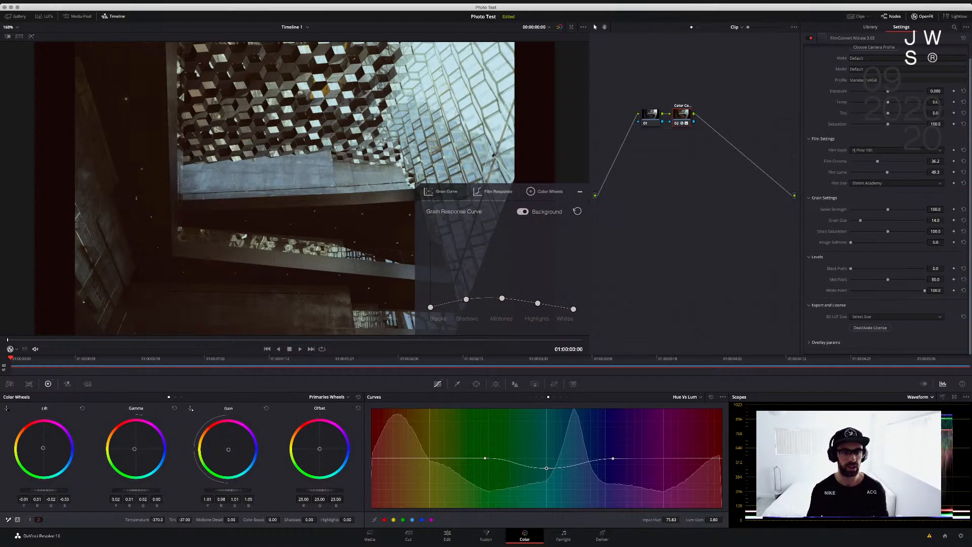
Raise the midtones slightly on the Grain Response Curve, inspect the grain, and compare the image with and without the second node
{"action": "left_click_drag", "start_coordinate": [502, 299], "coordinate": [501, 294]}
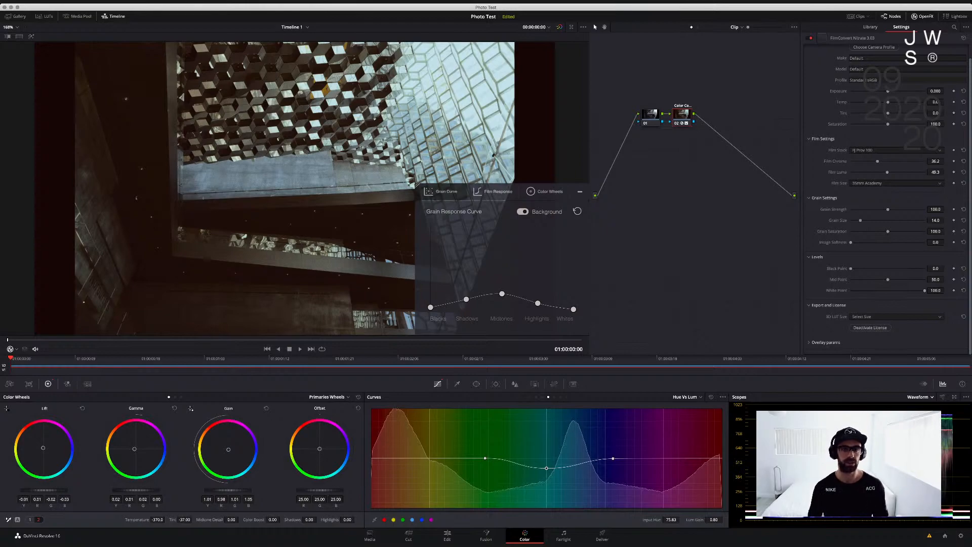
{"action": "scroll", "coordinate": [295, 188], "scroll_direction": "up", "scroll_amount": 5}
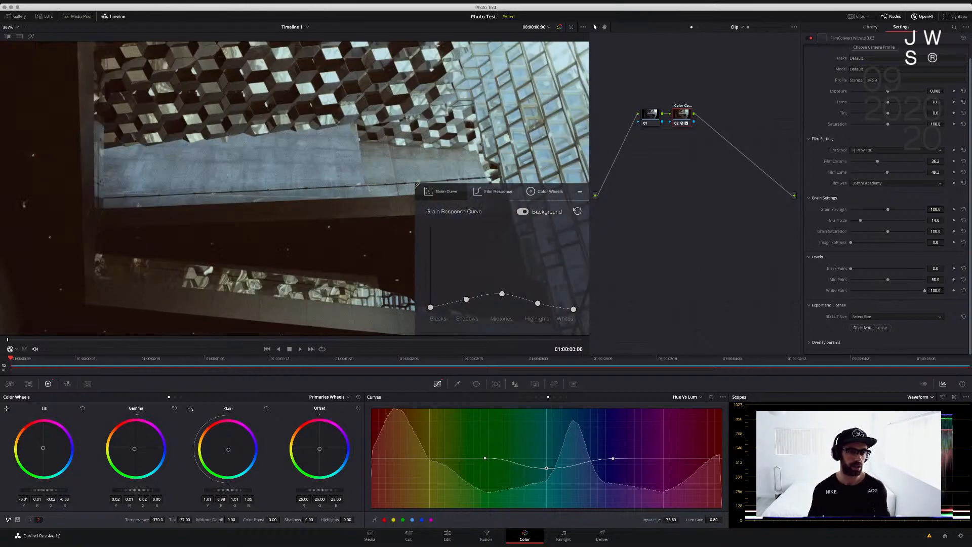
{"action": "scroll", "coordinate": [295, 189], "scroll_direction": "down", "scroll_amount": 6}
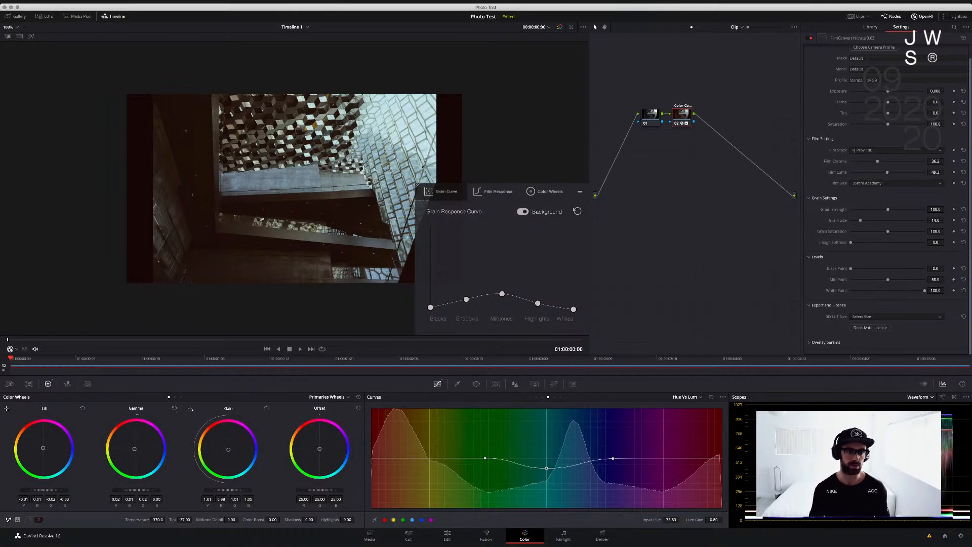
{"action": "key", "text": "super+d"}
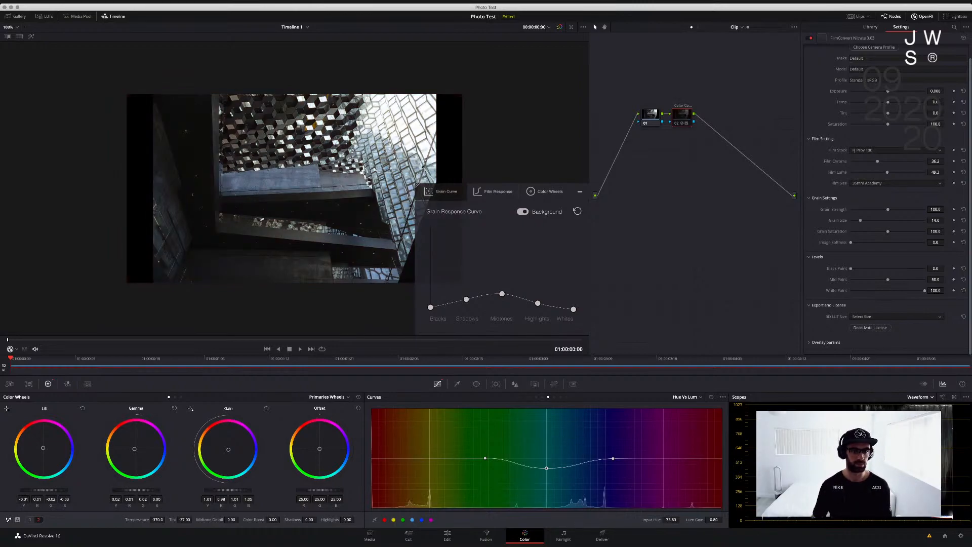
{"action": "key", "text": "super+d"}
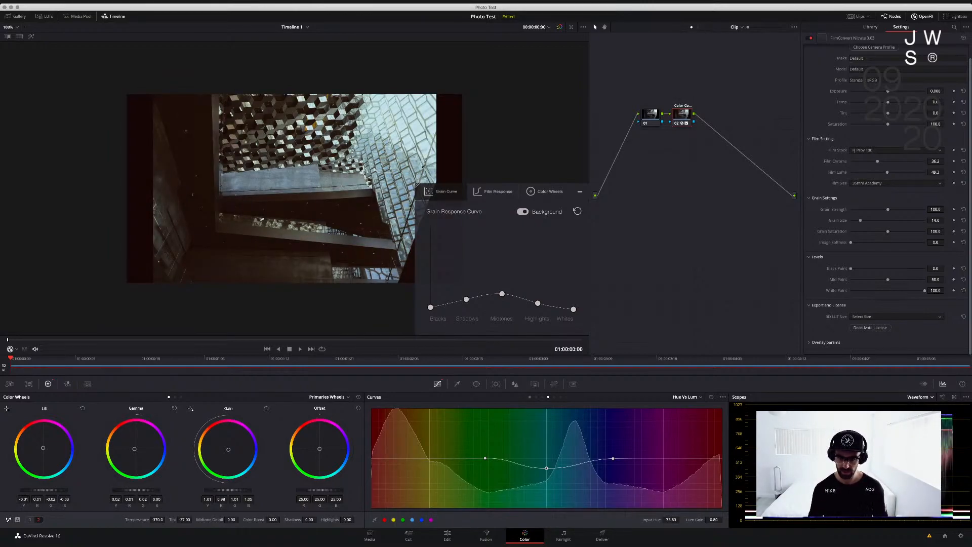
Lower the reds slightly in the shadows and midtones on the red channel of the second node's custom curve
{"action": "left_click", "coordinate": [529, 397]}
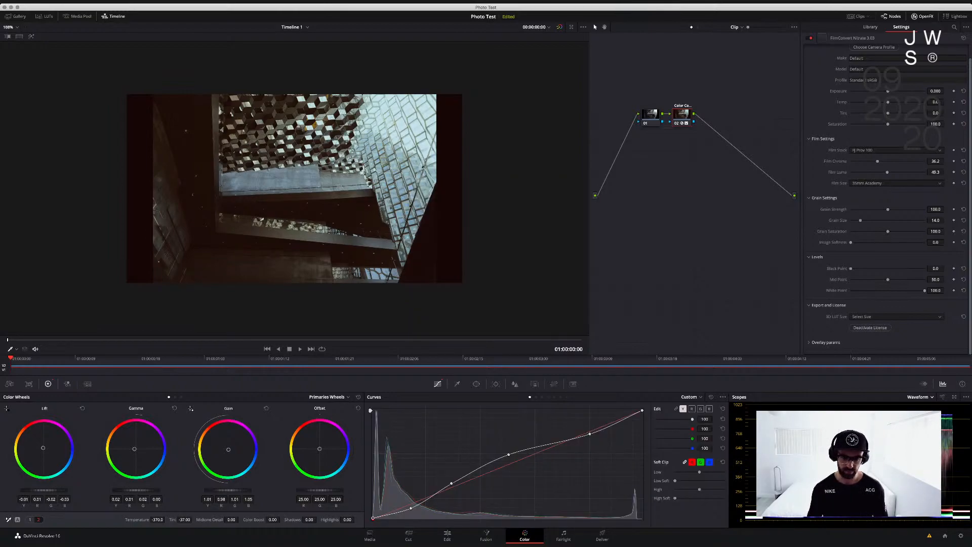
{"action": "left_click", "coordinate": [692, 409]}
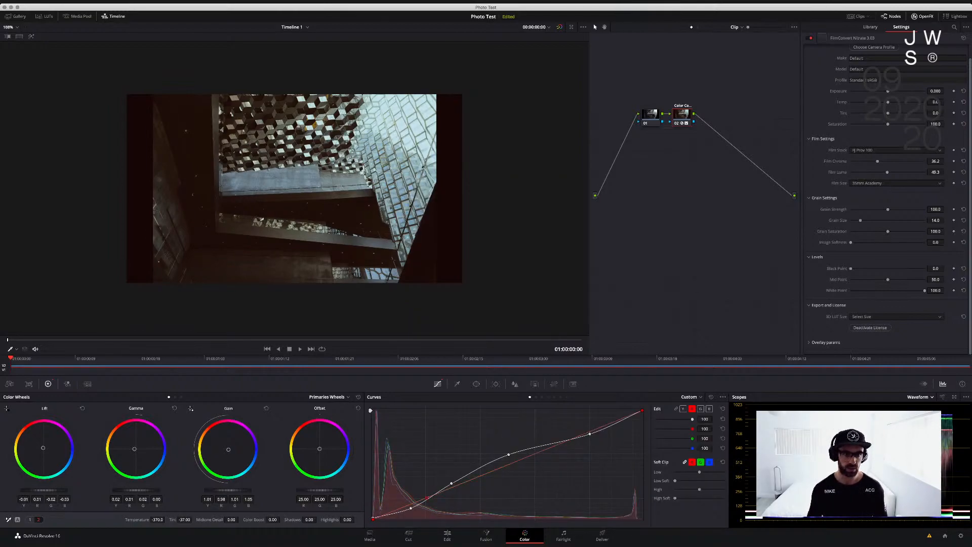
{"action": "left_click", "coordinate": [513, 464]}
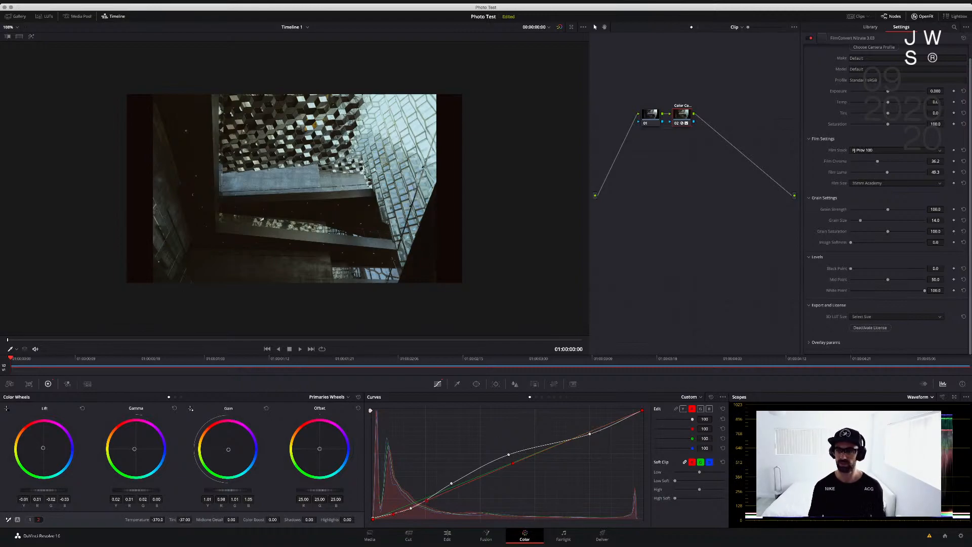
Try a black-and-white stock and FJ H400 Pro, and set the film stock to KD P400 Ptra with film chroma at 0.0
{"action": "left_click", "coordinate": [872, 172]}
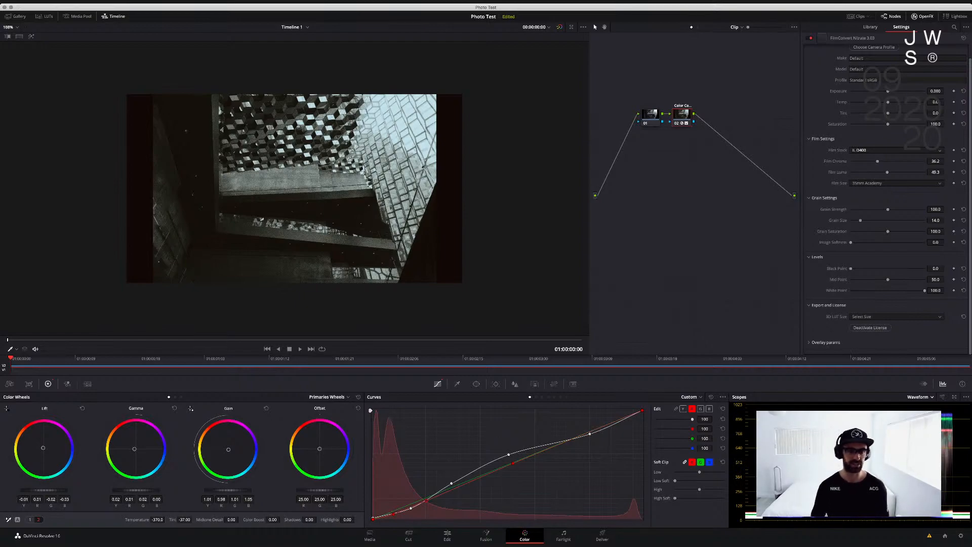
{"action": "left_click", "coordinate": [871, 151]}
{"action": "left_click", "coordinate": [871, 129]}
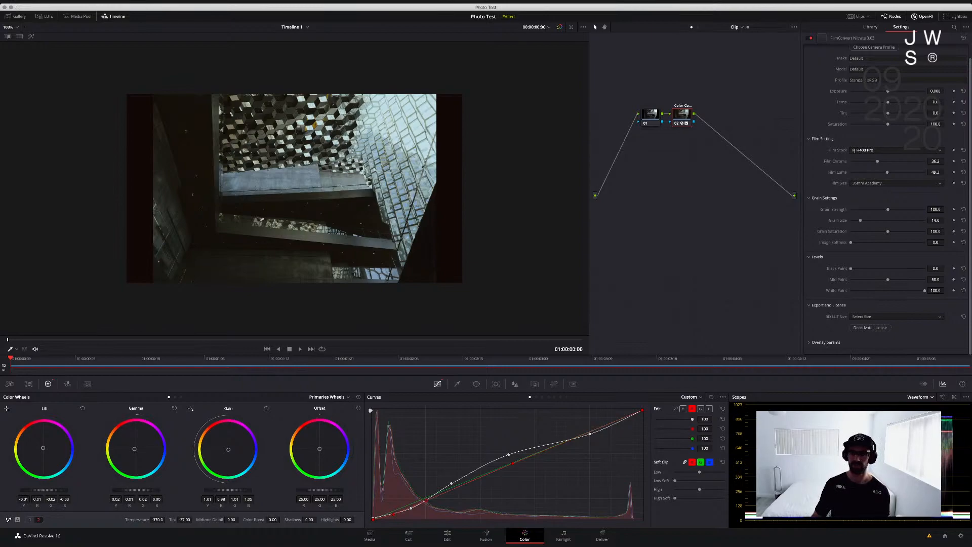
{"action": "left_click", "coordinate": [871, 179]}
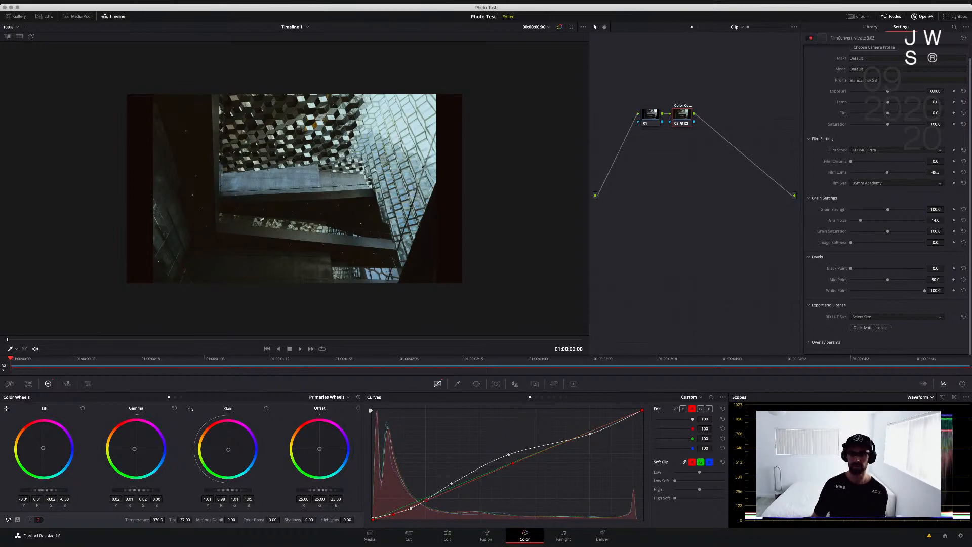
Raise the FilmConvert camera exposure to 0.052 and look through the second node's primary wheel adjustments
{"action": "scroll", "coordinate": [890, 199], "scroll_direction": "up", "scroll_amount": 1}
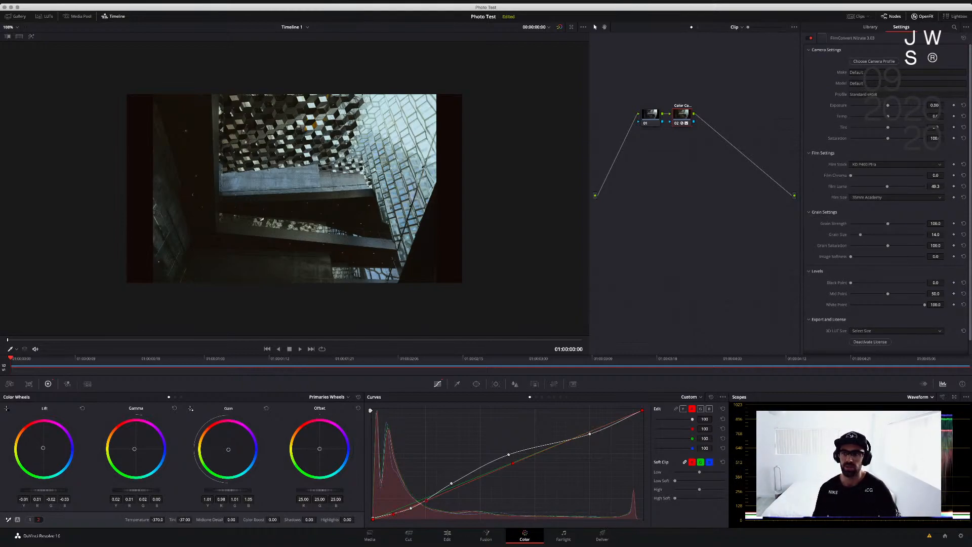
{"action": "mouse_move", "coordinate": [888, 105]}
{"action": "left_mouse_down"}
{"action": "mouse_move", "coordinate": [908, 106]}
{"action": "mouse_move", "coordinate": [889, 105]}
{"action": "left_mouse_up"}
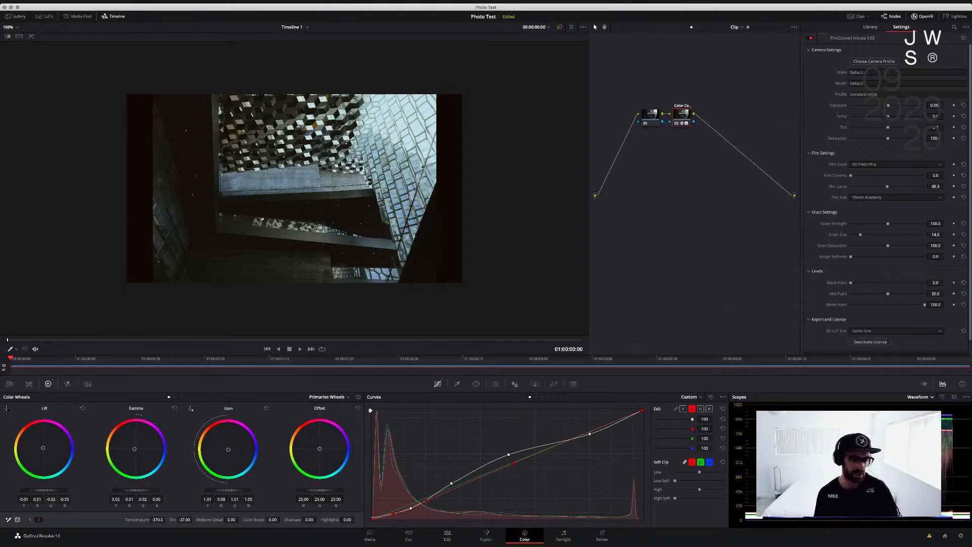
{"action": "left_click", "coordinate": [30, 520]}
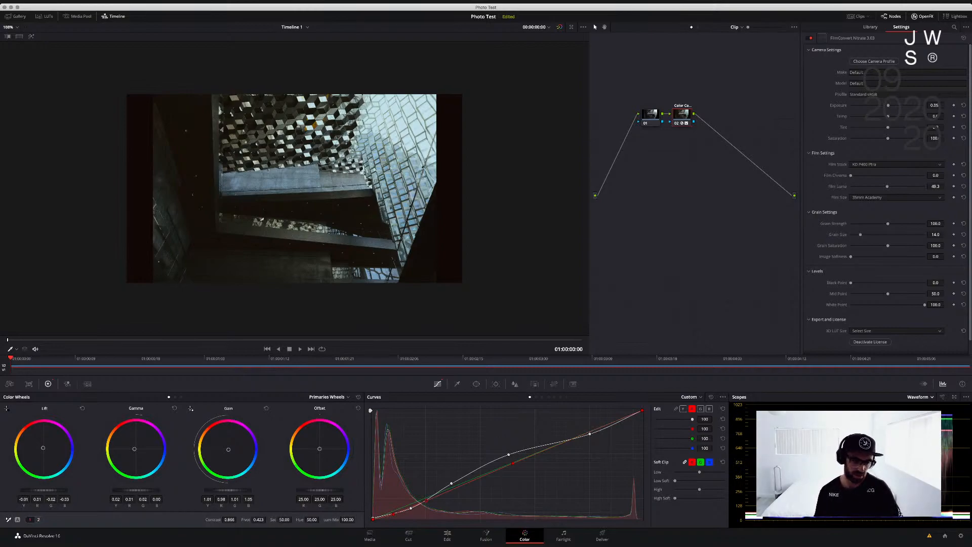
{"action": "left_click", "coordinate": [38, 520]}
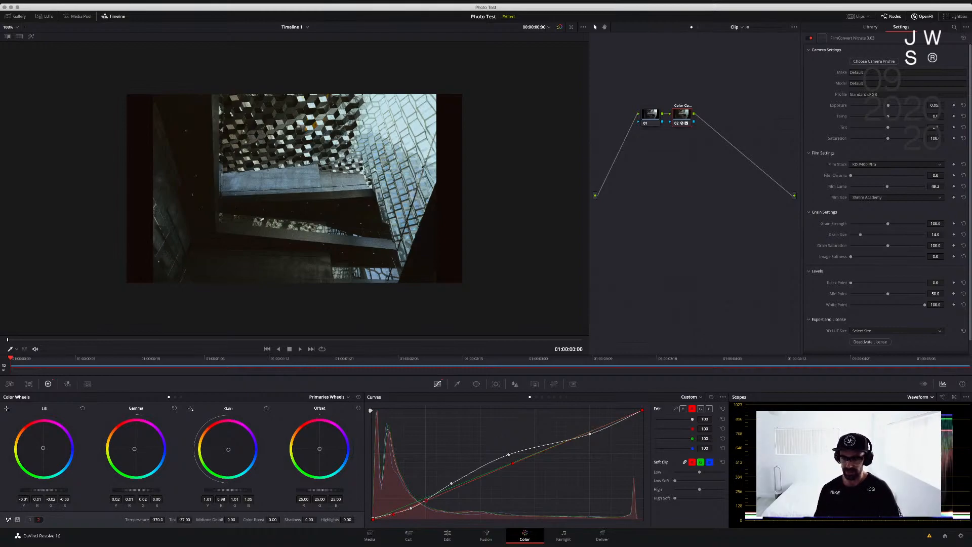
Set the mid point in the FilmConvert levels to 47.2
{"action": "scroll", "coordinate": [886, 198], "scroll_direction": "down", "scroll_amount": 1}
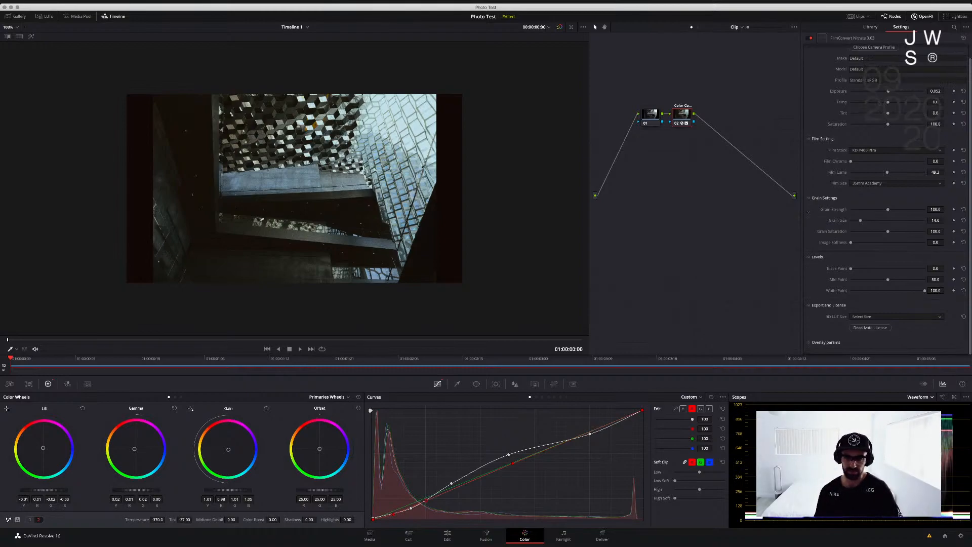
{"action": "left_click_drag", "start_coordinate": [851, 268], "coordinate": [885, 280]}
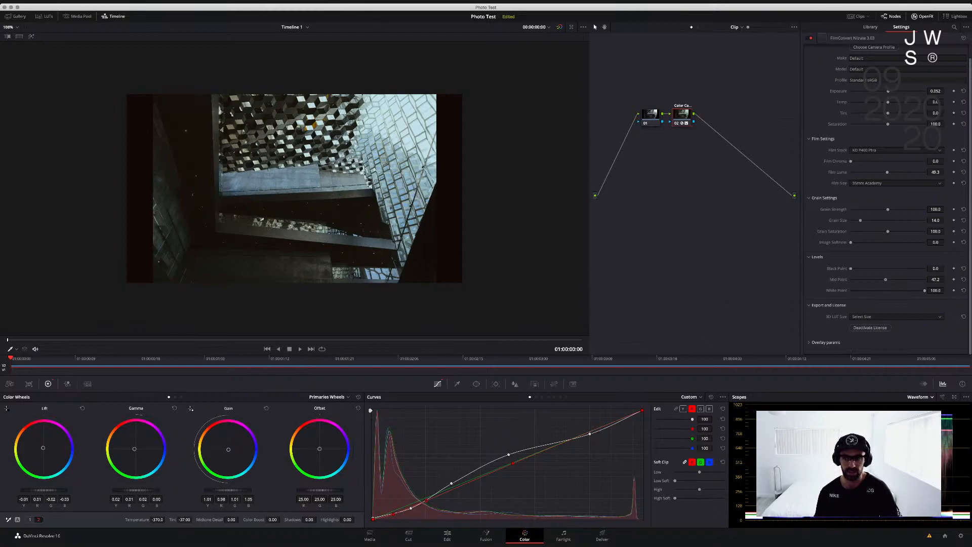
{"action": "scroll", "coordinate": [886, 243], "scroll_direction": "up", "scroll_amount": 1}
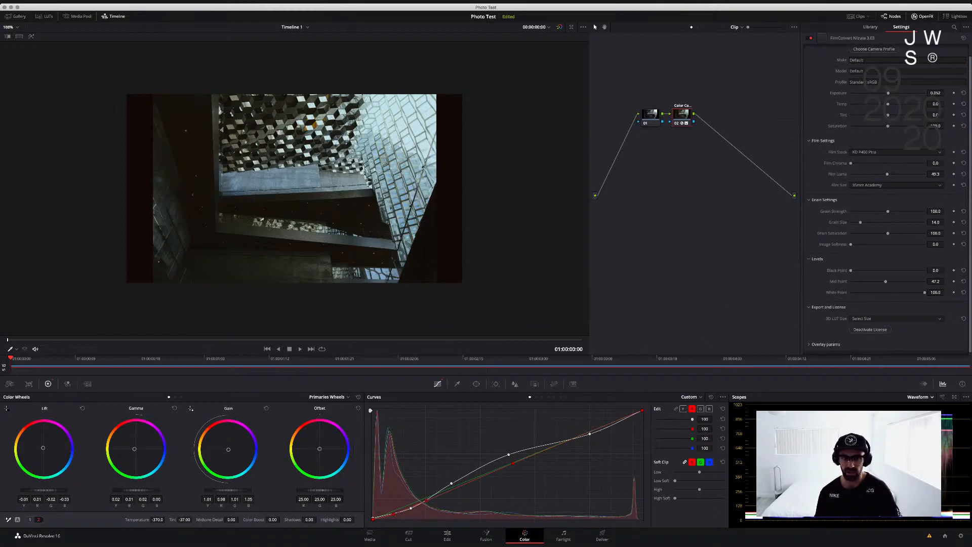
Set the FilmConvert levels mid point to 46.8 and fine-tune the slightly lifted black point on the second node's luma curve
{"action": "mouse_move", "coordinate": [851, 271]}
{"action": "left_mouse_down"}
{"action": "mouse_move", "coordinate": [886, 270]}
{"action": "mouse_move", "coordinate": [851, 271]}
{"action": "left_mouse_up"}
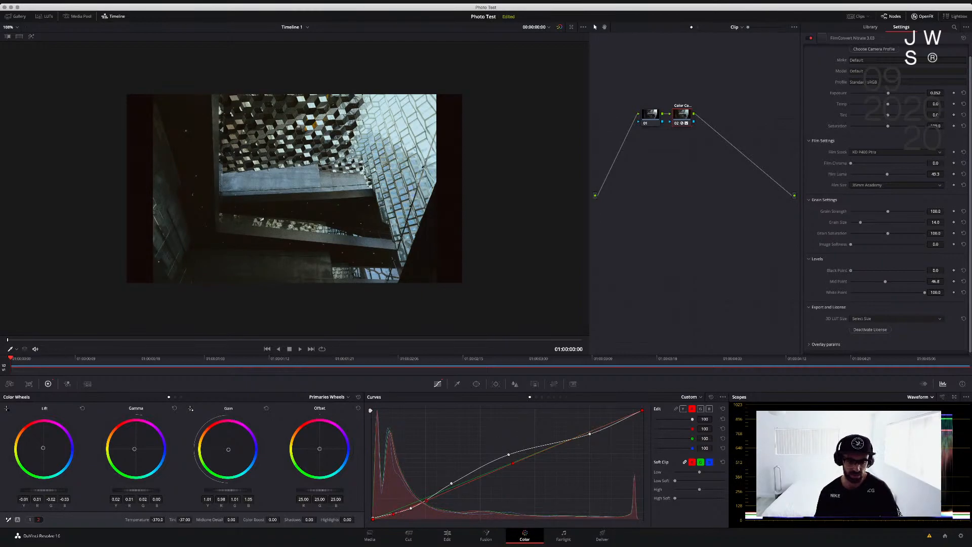
{"action": "left_click", "coordinate": [684, 409]}
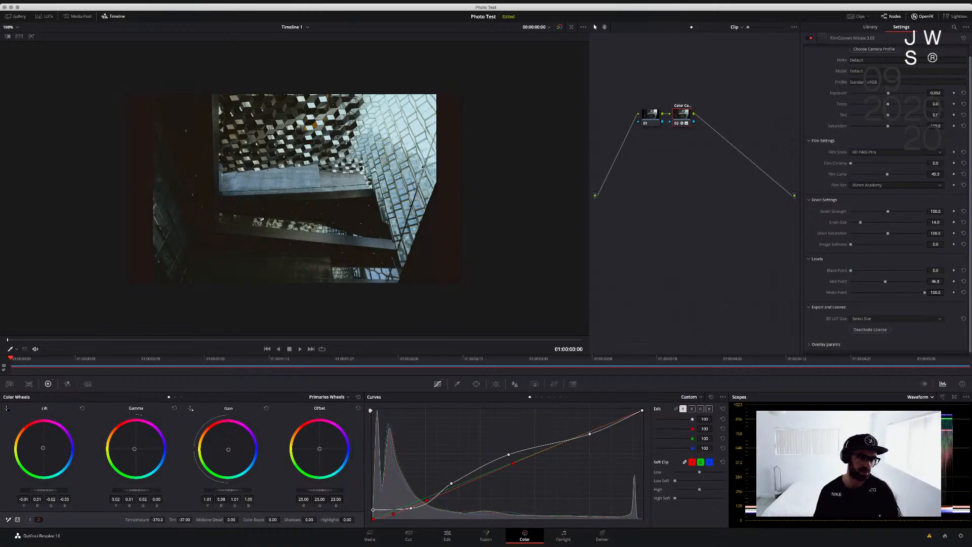
{"action": "left_click_drag", "start_coordinate": [373, 511], "coordinate": [373, 508]}
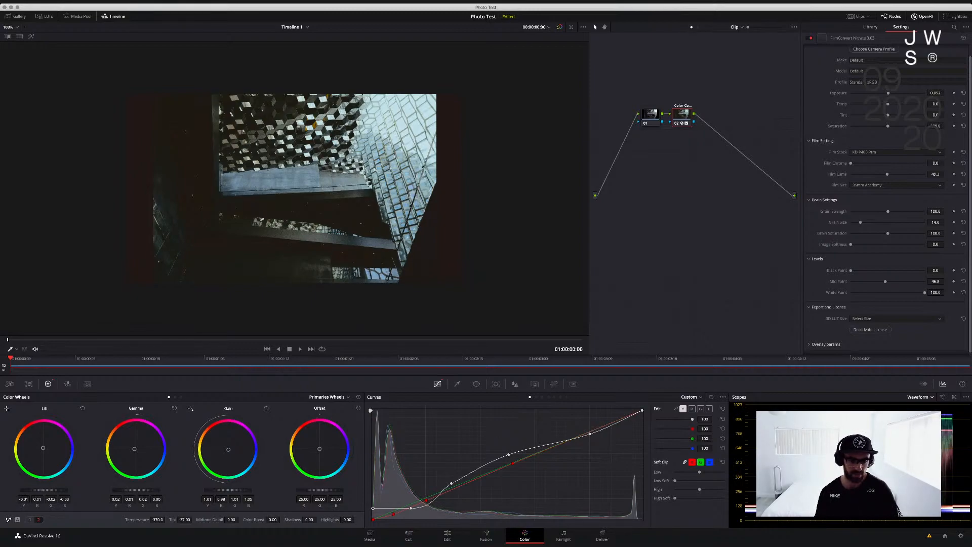
{"action": "left_click_drag", "start_coordinate": [373, 508], "coordinate": [374, 512]}
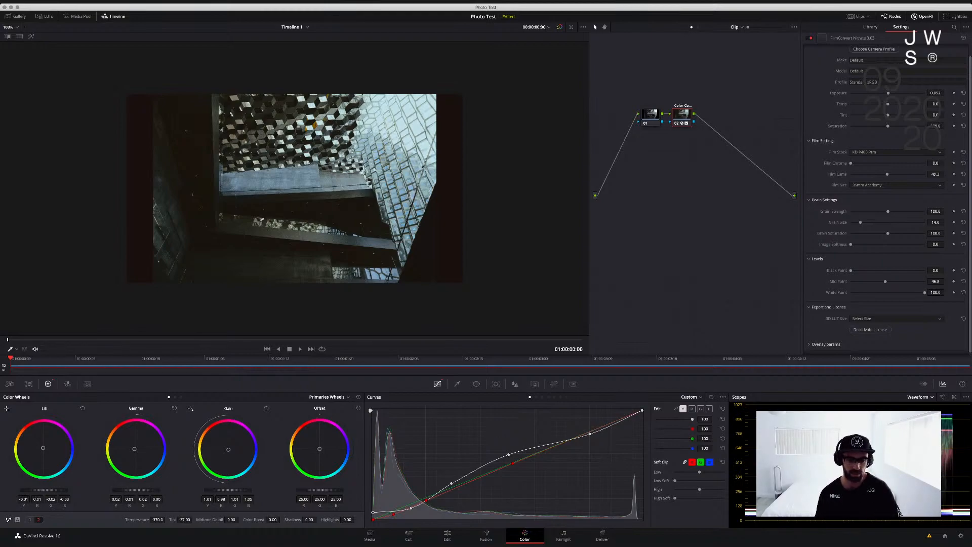
{"action": "left_click_drag", "start_coordinate": [374, 513], "coordinate": [373, 501]}
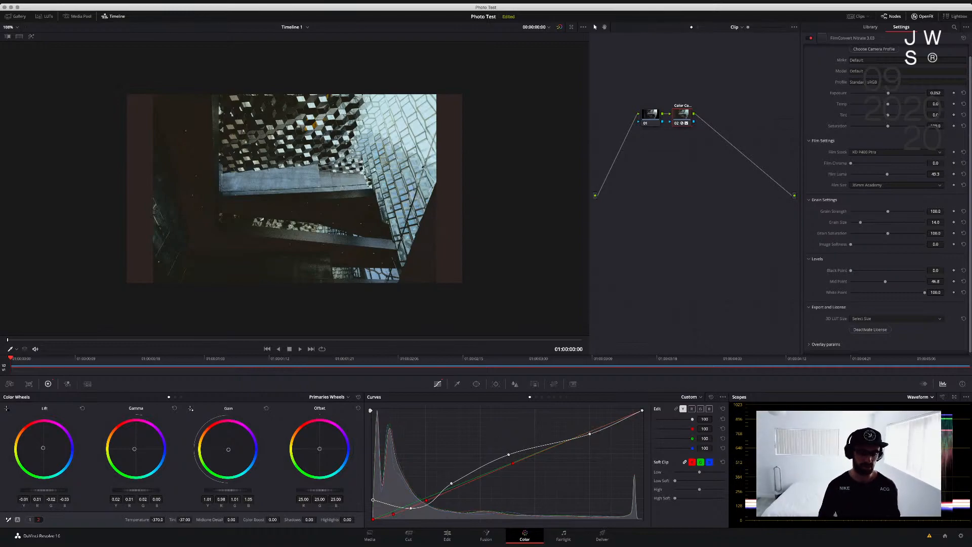
{"action": "left_click_drag", "start_coordinate": [372, 500], "coordinate": [372, 512]}
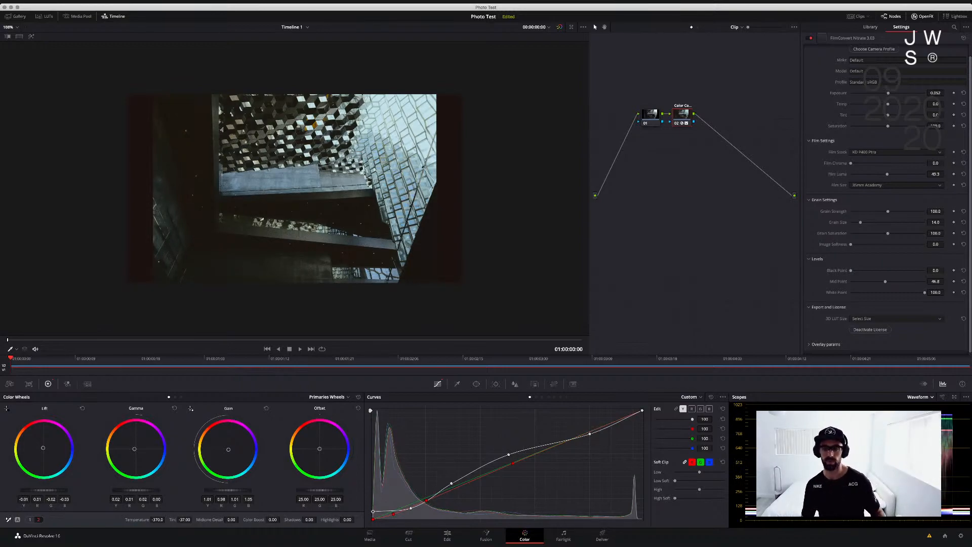
{"action": "key", "text": "super+Tab"}
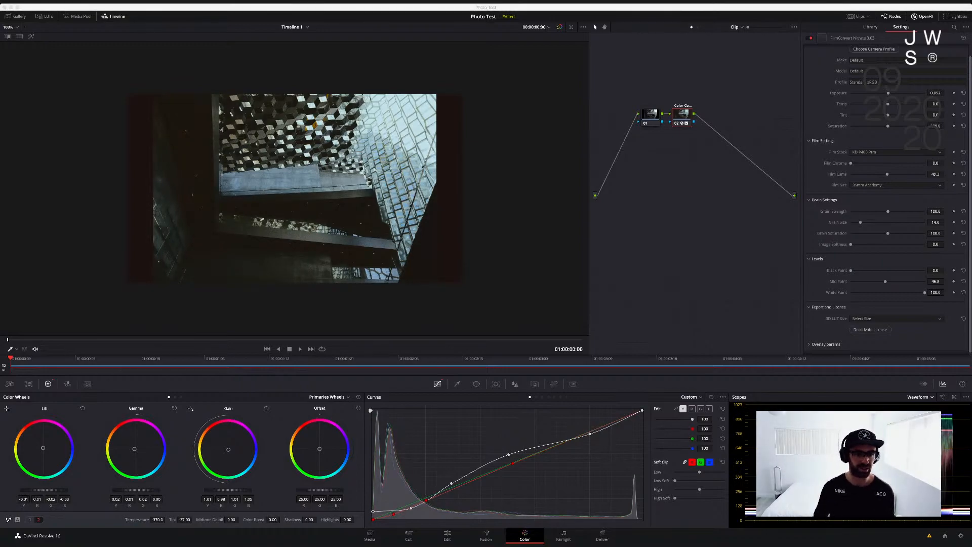
{"action": "key", "text": "super+Tab"}
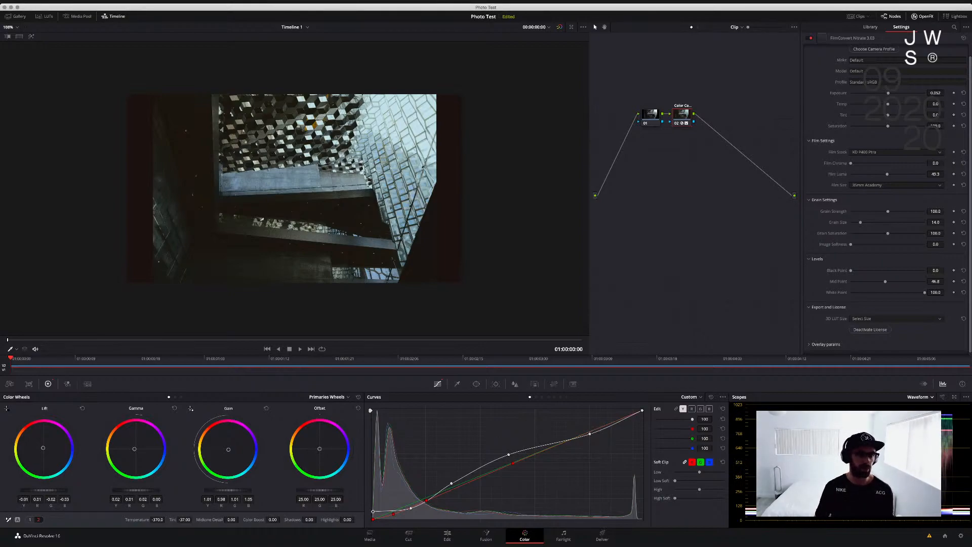
{"action": "left_click_drag", "start_coordinate": [373, 511], "coordinate": [373, 513]}
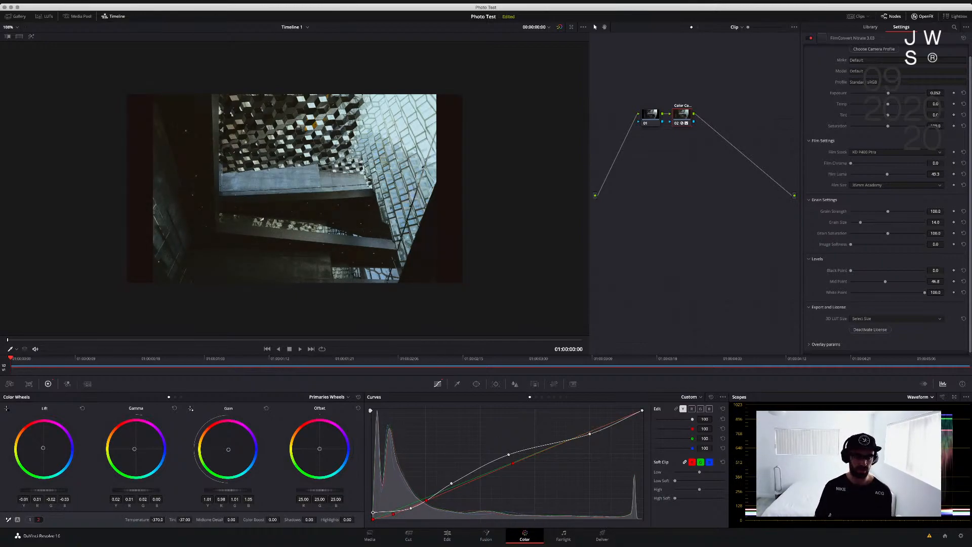
Replace the luma curve's shadow point with a slightly higher one and raise the red channel's shadow point on the second node
{"action": "right_click", "coordinate": [411, 508]}
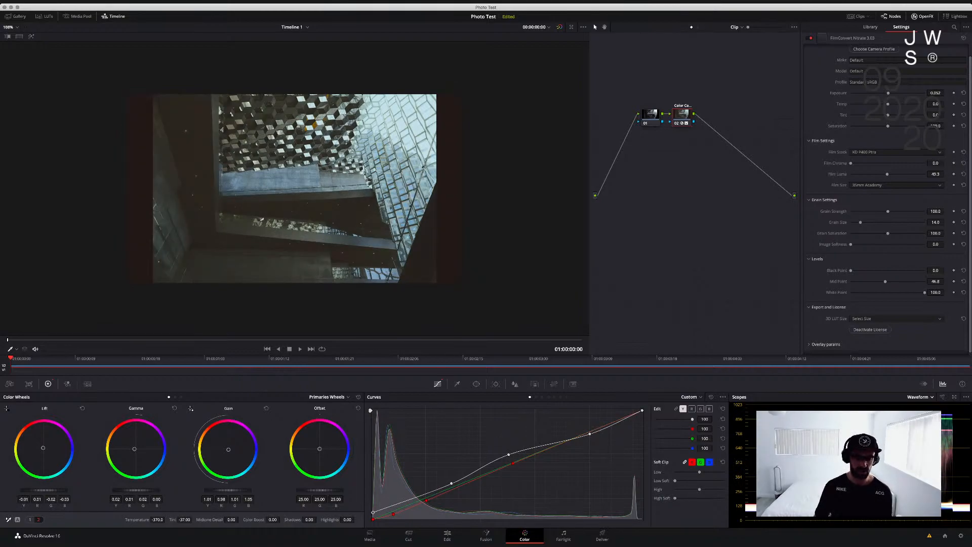
{"action": "left_click", "coordinate": [412, 504]}
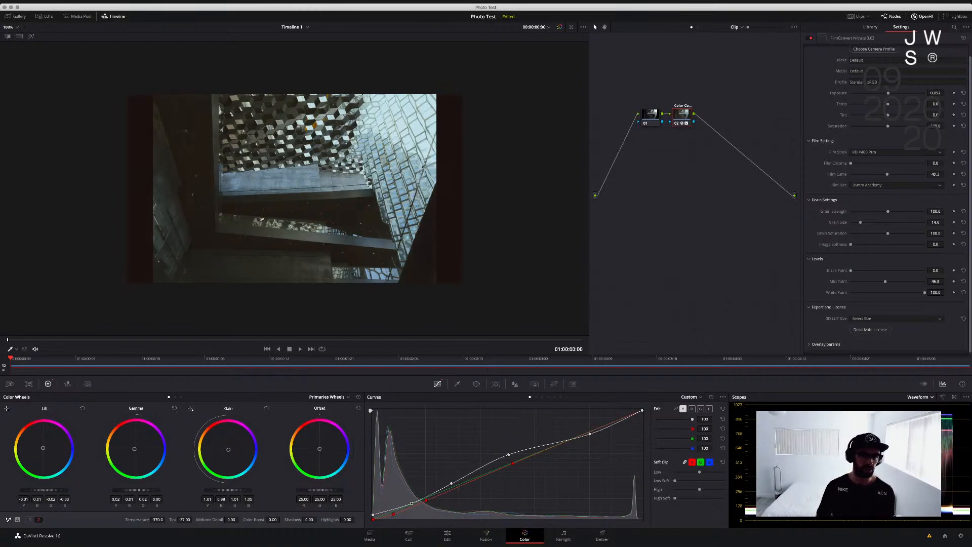
{"action": "left_click_drag", "start_coordinate": [412, 504], "coordinate": [412, 505]}
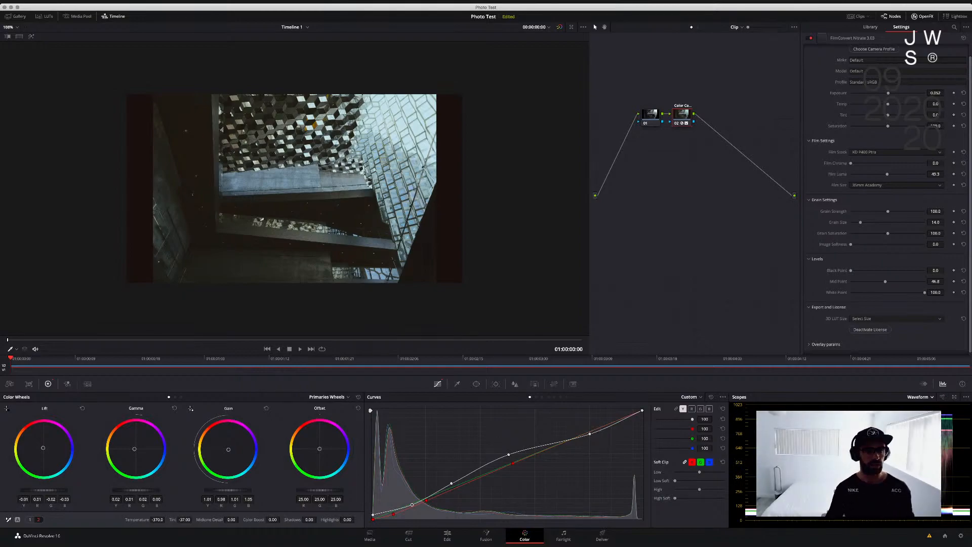
{"action": "left_click_drag", "start_coordinate": [394, 514], "coordinate": [392, 508]}
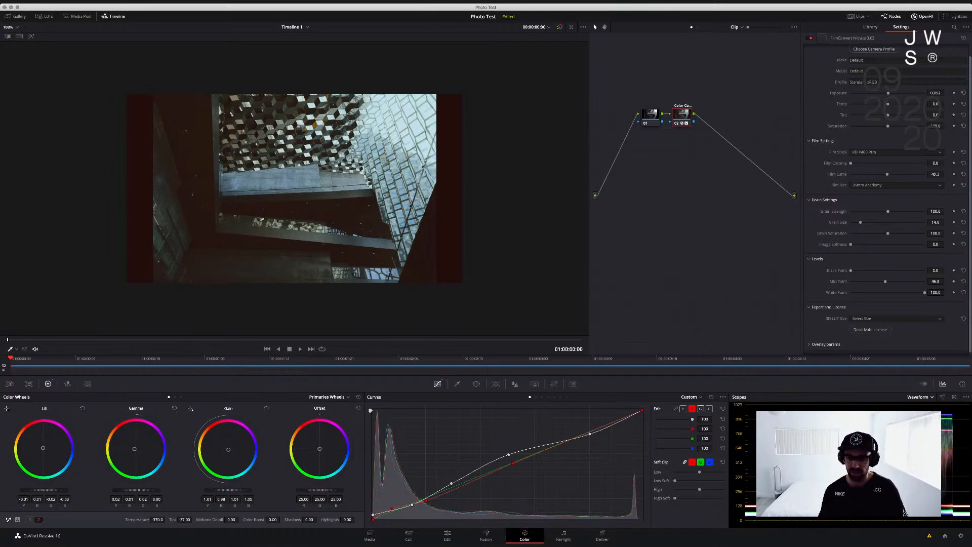
{"action": "left_click", "coordinate": [701, 409]}
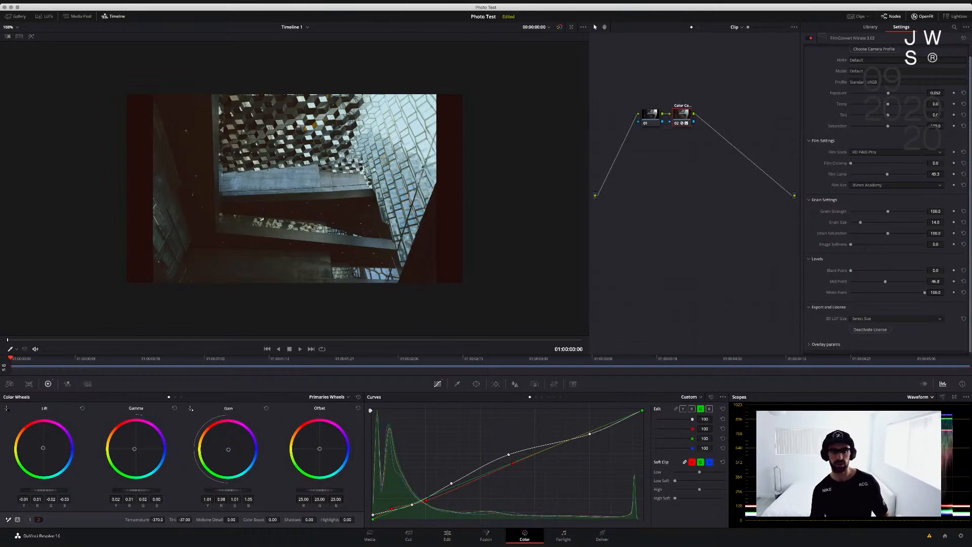
Compare the graded image with the ungraded original by bypassing and restoring all grades twice
{"action": "key", "text": "alt+d"}
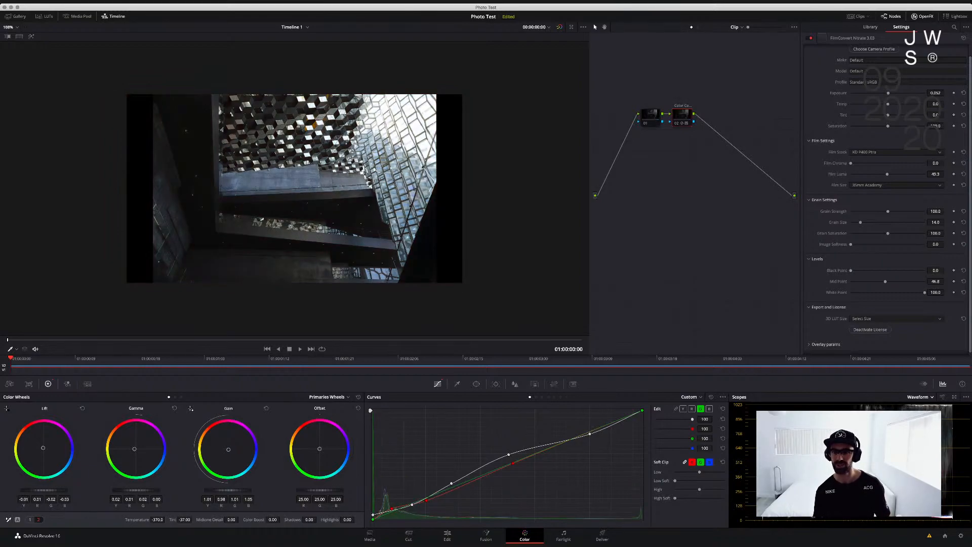
{"action": "key", "text": "alt+d"}
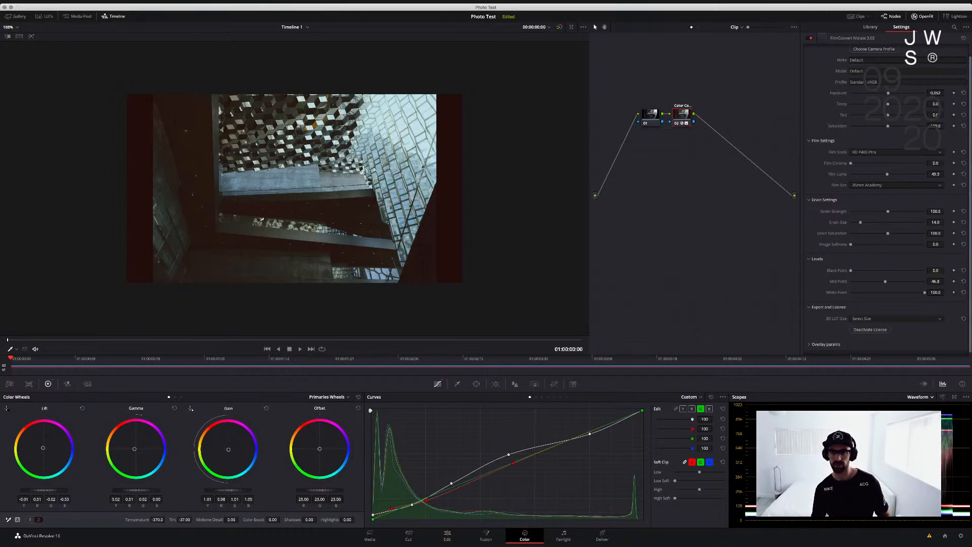
{"action": "key", "text": "alt+d"}
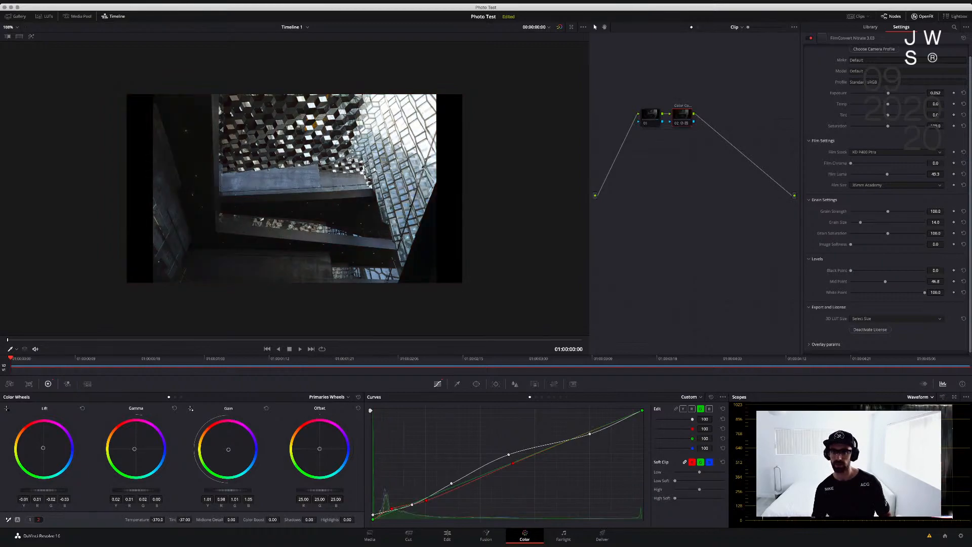
{"action": "key", "text": "alt+d"}
Add a third serial node carrying a copy of the second node's grade, and disable the second node
{"action": "key", "text": "alt+s"}
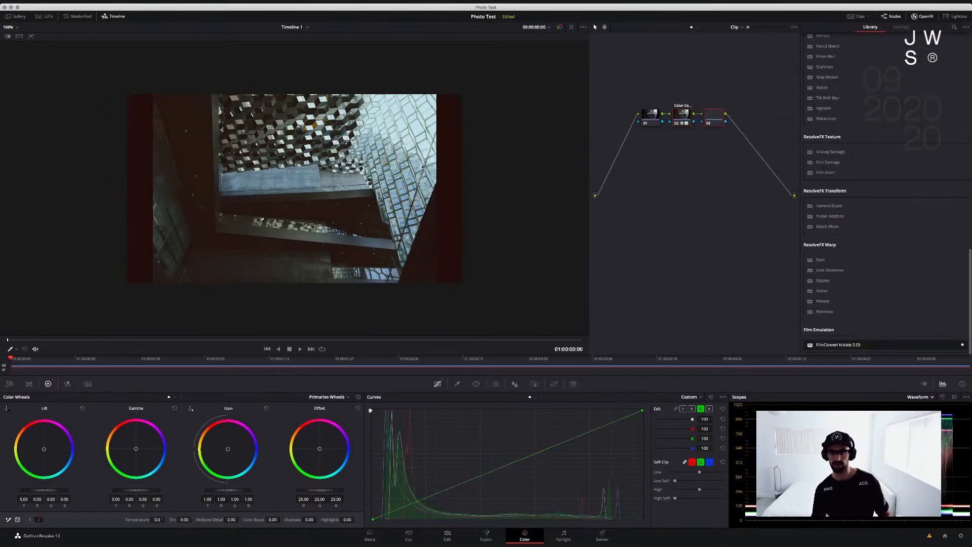
{"action": "key", "text": "super+c"}
{"action": "left_click", "coordinate": [713, 114]}
{"action": "key", "text": "super+v"}
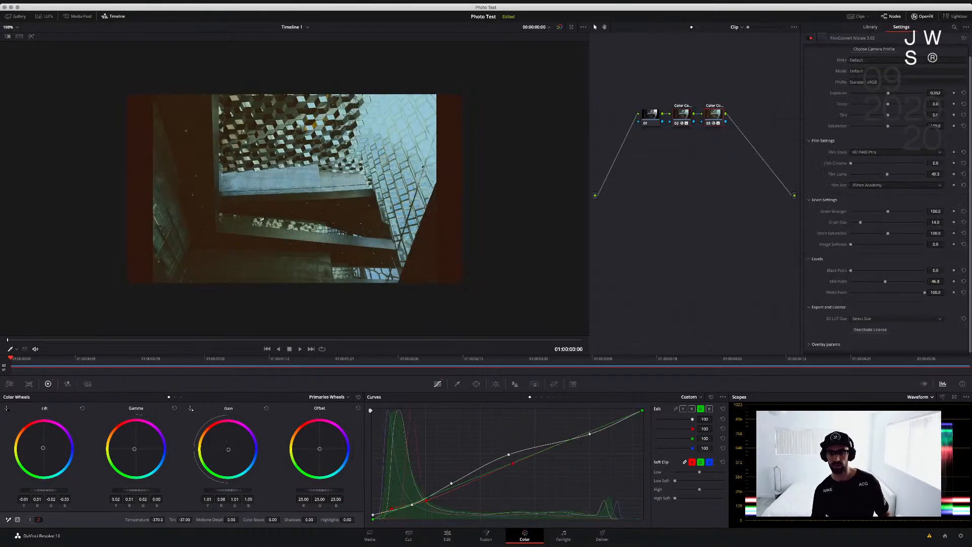
{"action": "left_click", "coordinate": [676, 124]}
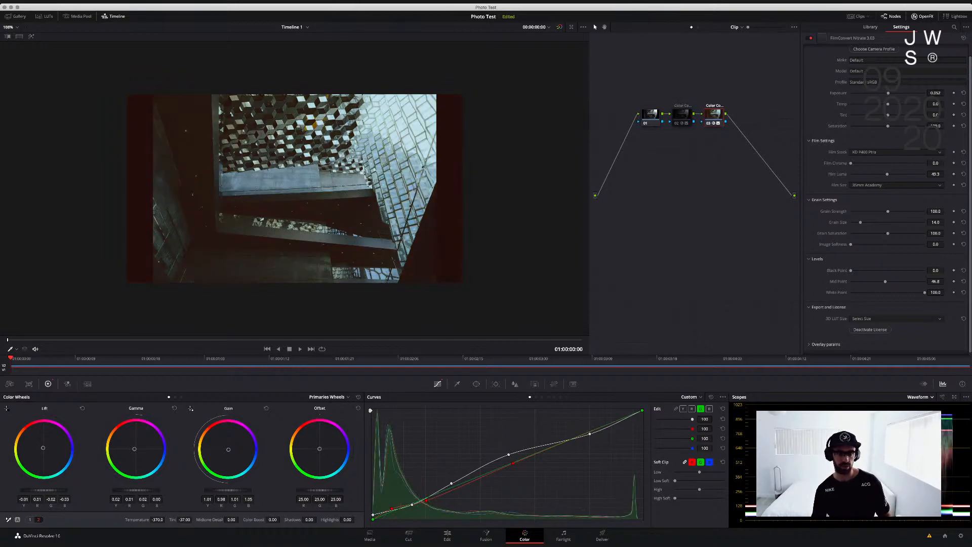
Reset the third node's custom curves and add a control point in the greens of its Hue Vs Sat curve
{"action": "left_click", "coordinate": [711, 397]}
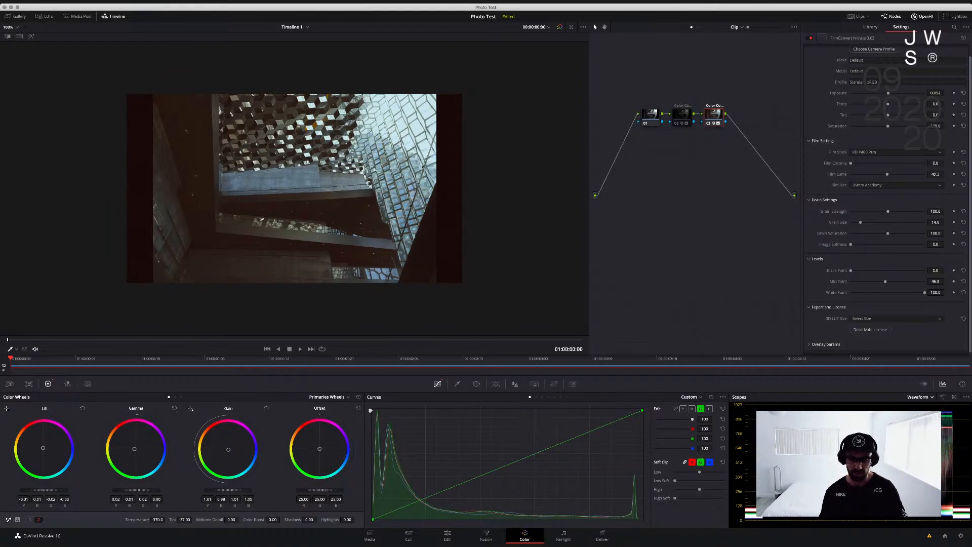
{"action": "left_click", "coordinate": [542, 397]}
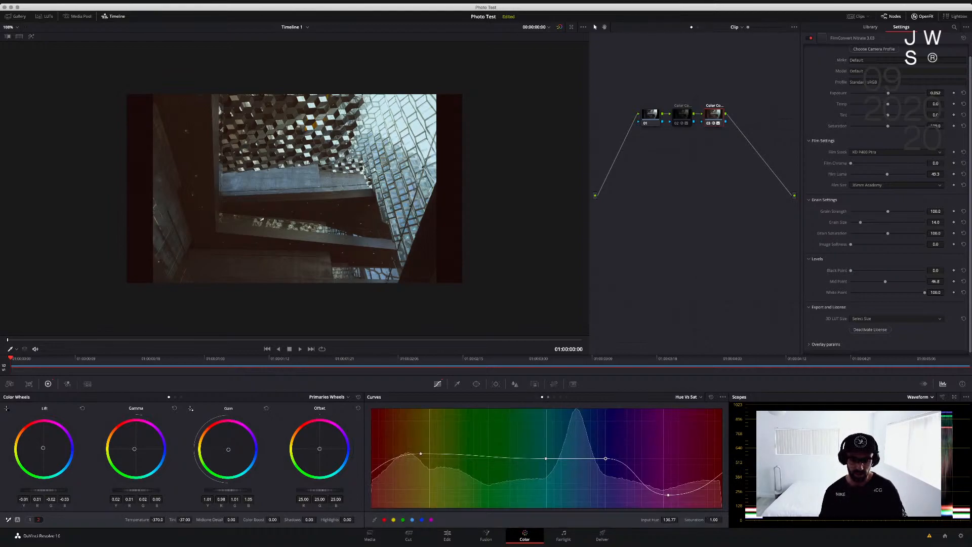
{"action": "left_click", "coordinate": [491, 458]}
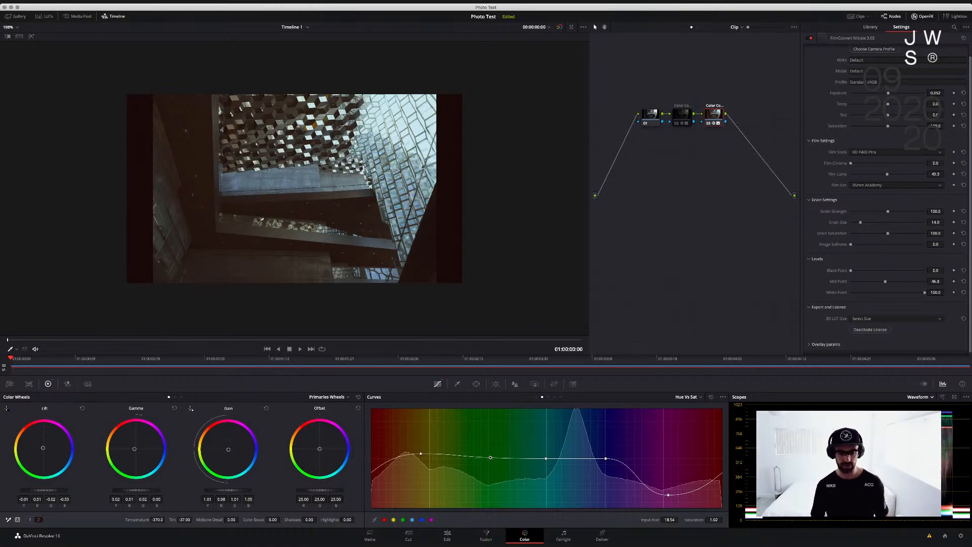
Add highlight, midtone and shadow control points along the red channel of the third node's custom curve
{"action": "left_click", "coordinate": [530, 397]}
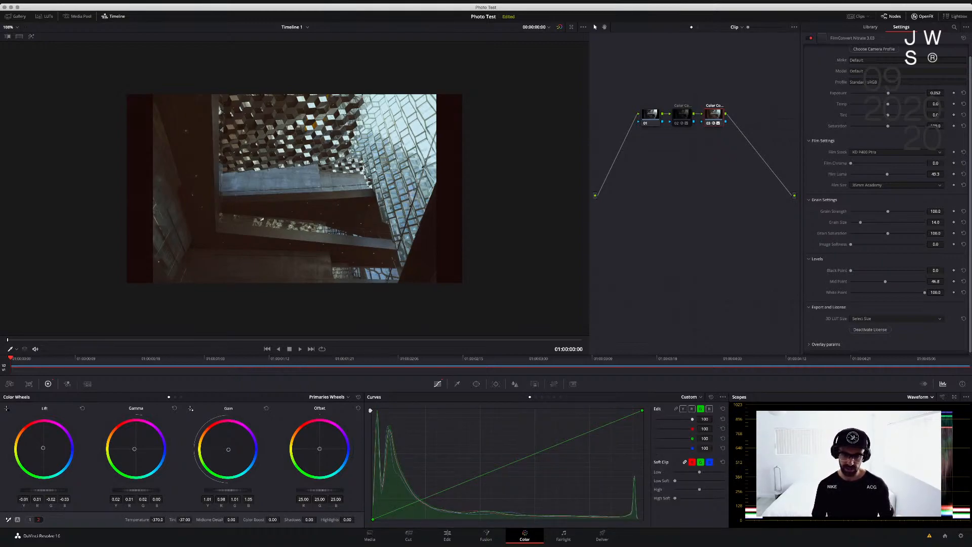
{"action": "left_click", "coordinate": [683, 409]}
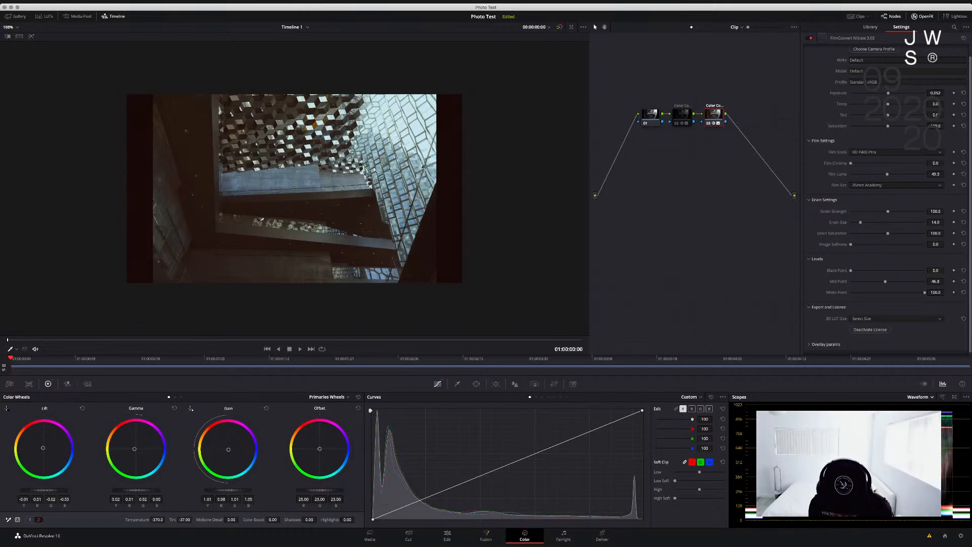
{"action": "left_click", "coordinate": [692, 408]}
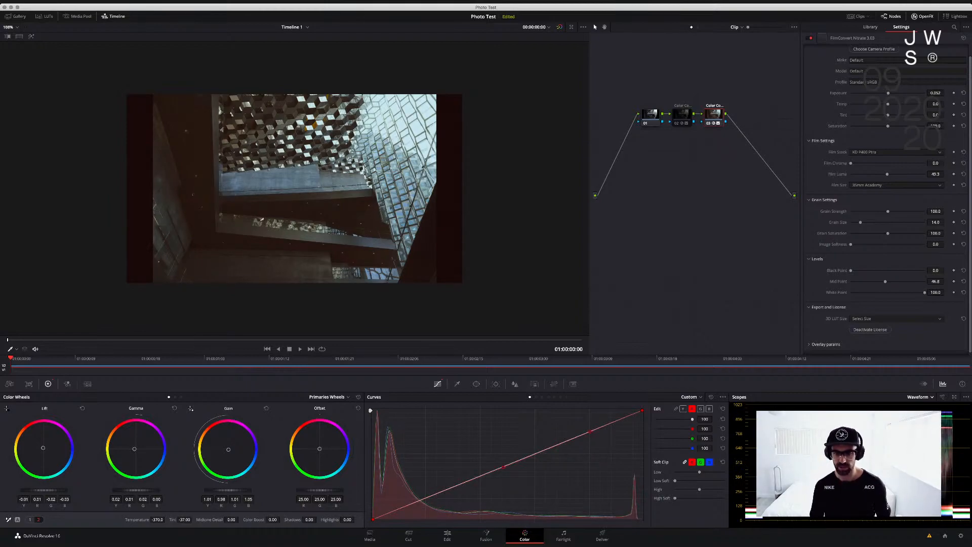
{"action": "left_click", "coordinate": [425, 499]}
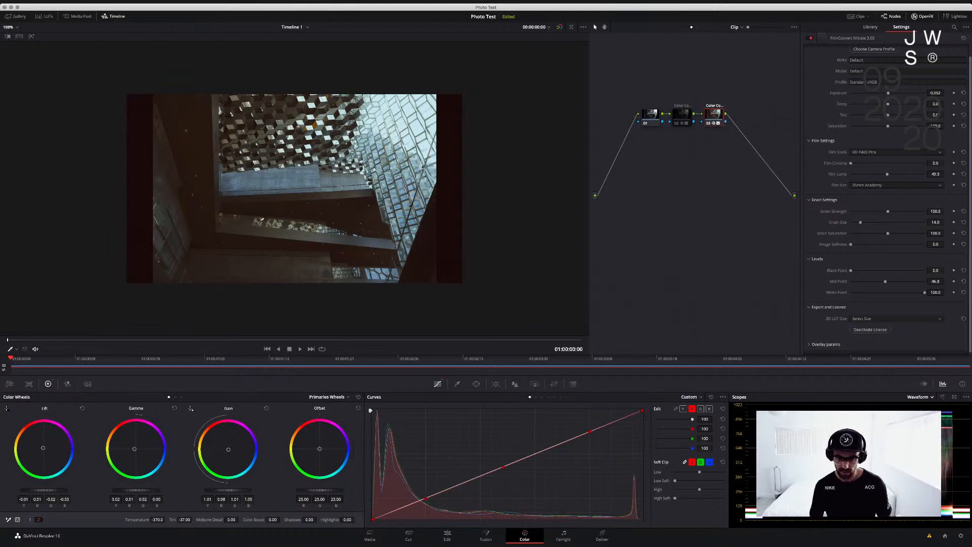
Limit the soft clip to the red channel and add highlight and shadow control points to the third node's green curve
{"action": "left_click", "coordinate": [701, 409]}
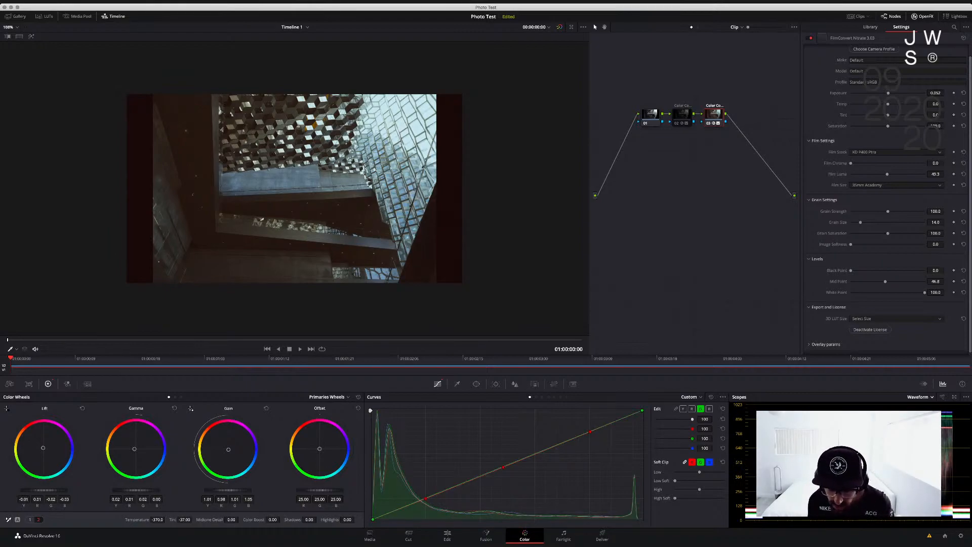
{"action": "left_click", "coordinate": [692, 462]}
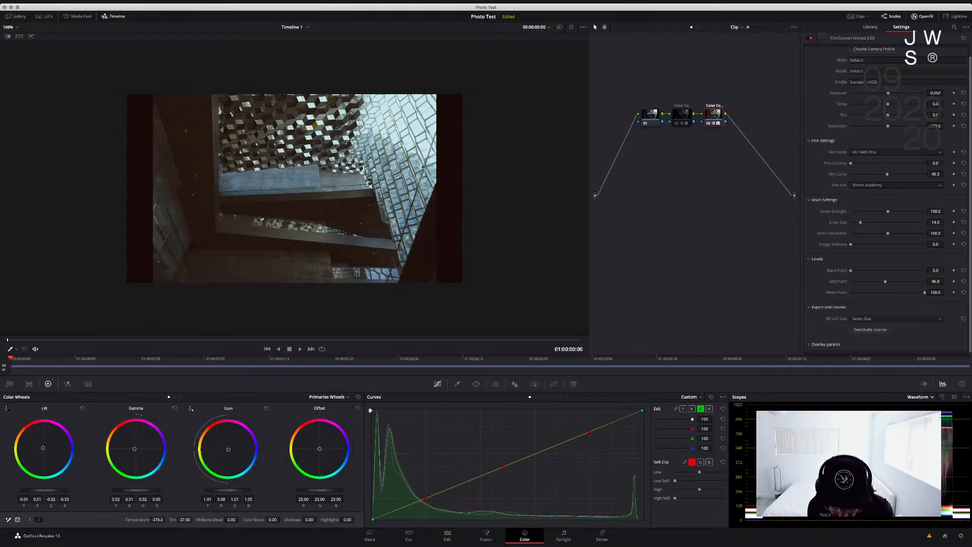
{"action": "left_click", "coordinate": [693, 408]}
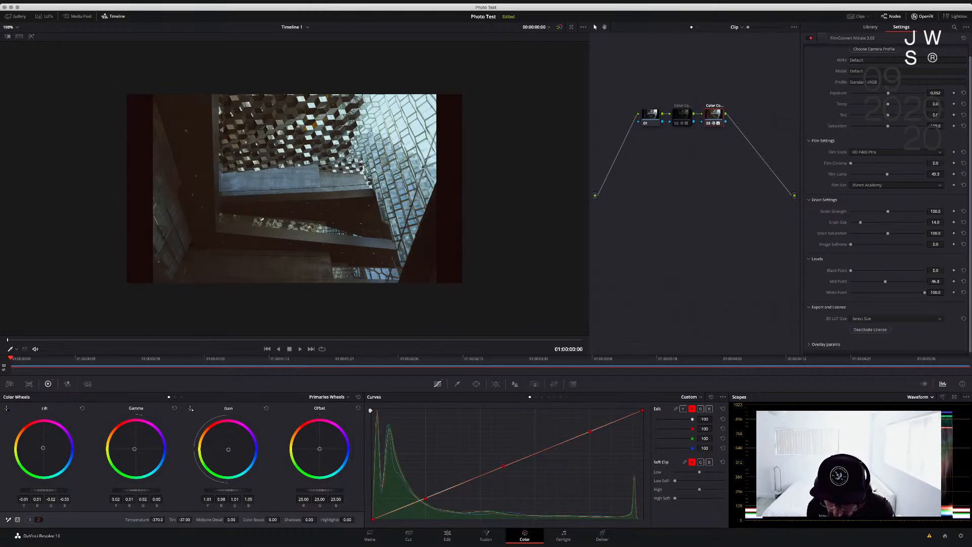
{"action": "left_click", "coordinate": [701, 408]}
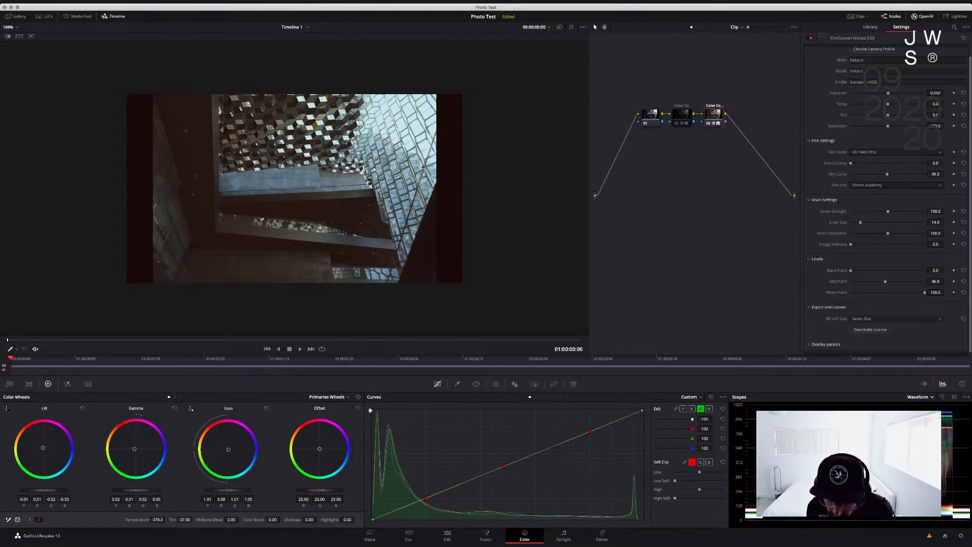
{"action": "left_click_drag", "start_coordinate": [593, 430], "coordinate": [589, 432]}
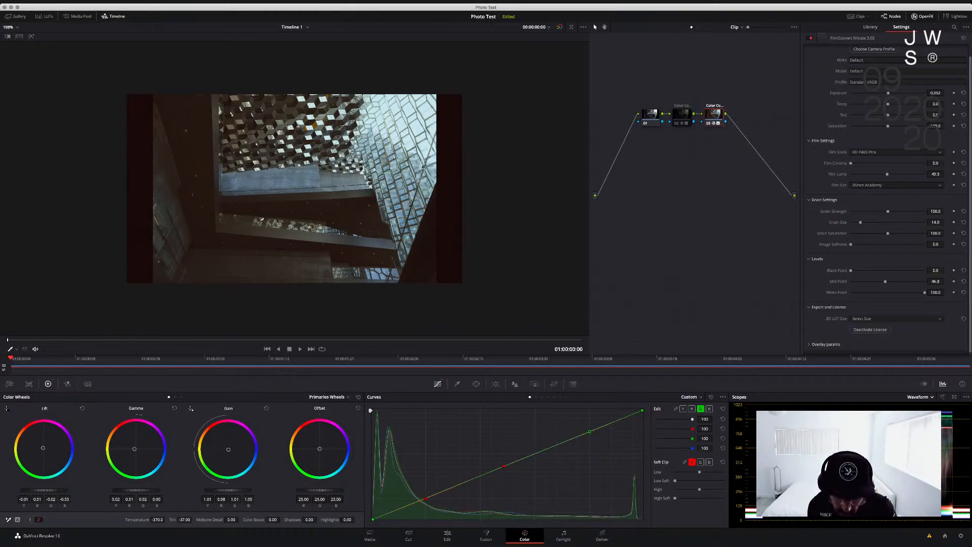
{"action": "left_click", "coordinate": [428, 497]}
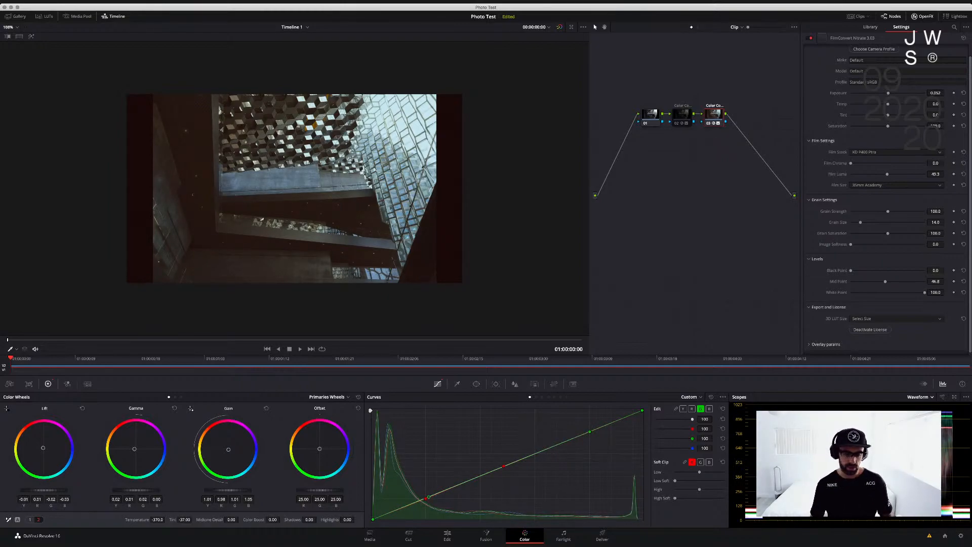
Reset the third node's custom curves and add highlight, midtone and shadow control points to its luma curve
{"action": "left_click", "coordinate": [709, 409]}
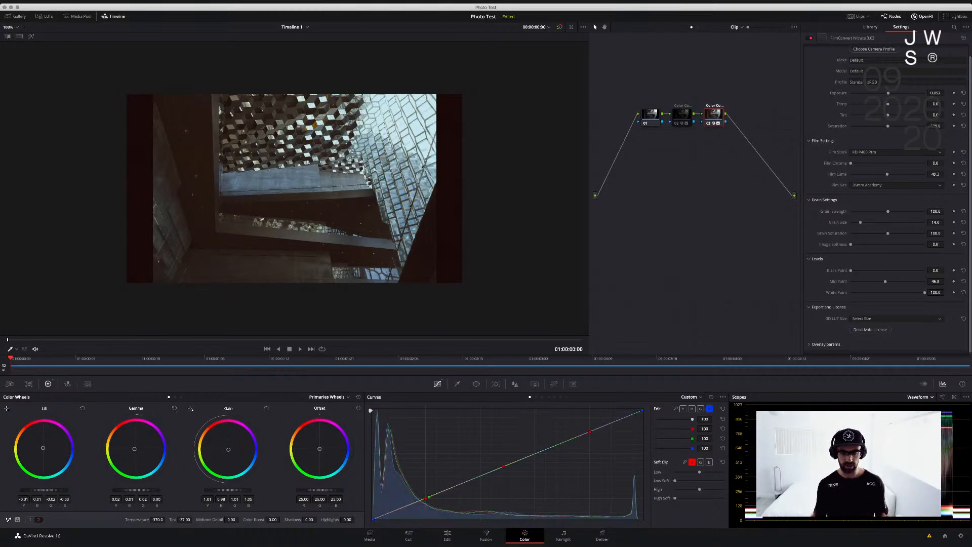
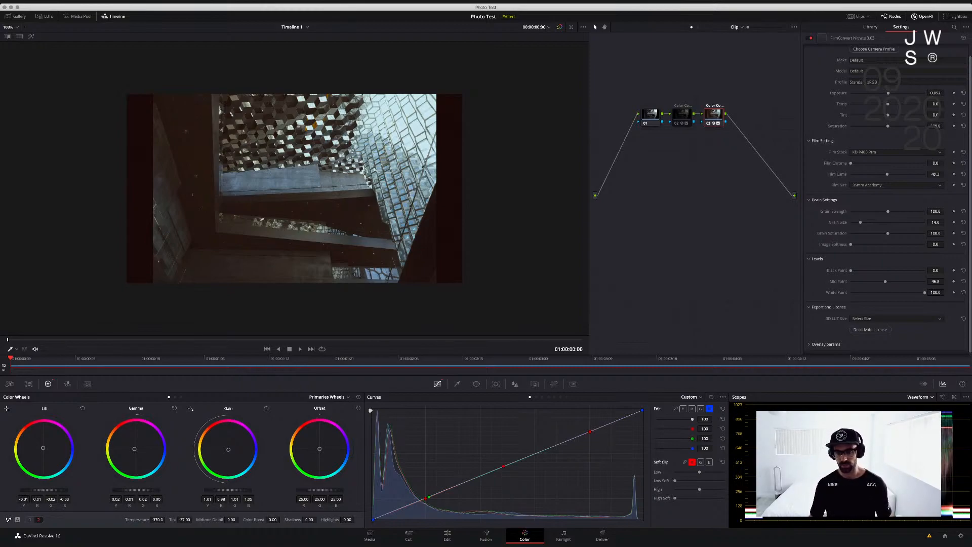
{"action": "left_click", "coordinate": [723, 409]}
{"action": "left_click", "coordinate": [683, 409]}
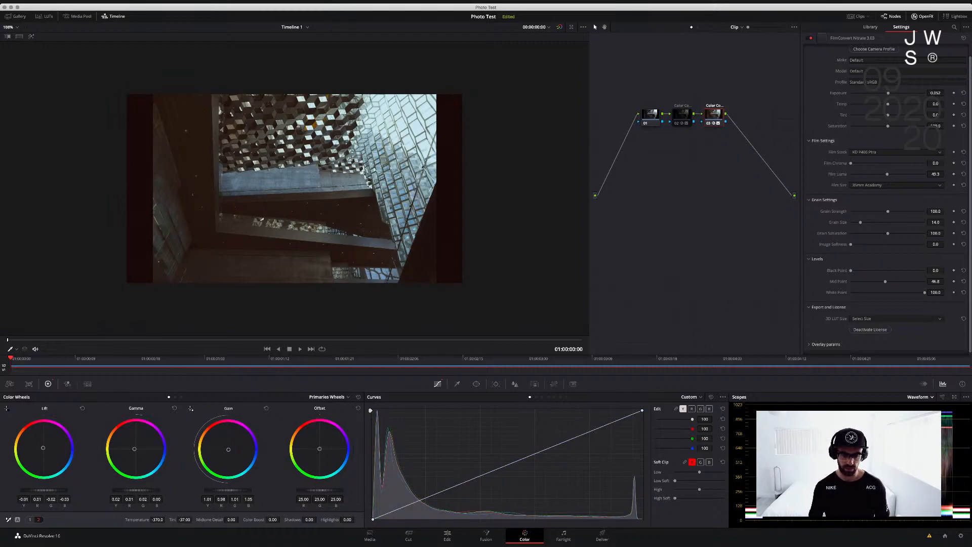
{"action": "left_click", "coordinate": [591, 431]}
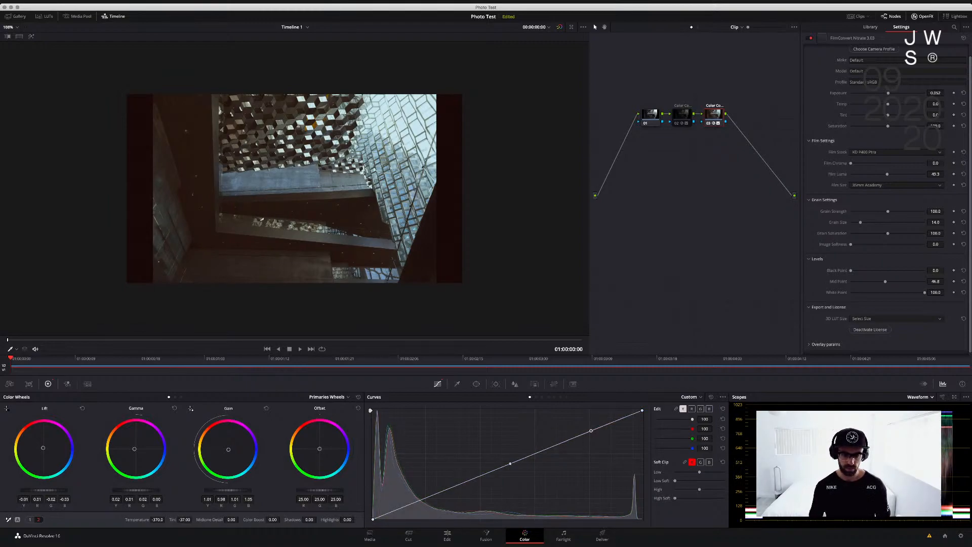
{"action": "left_click", "coordinate": [426, 499]}
{"action": "left_click_drag", "start_coordinate": [426, 498], "coordinate": [426, 496]}
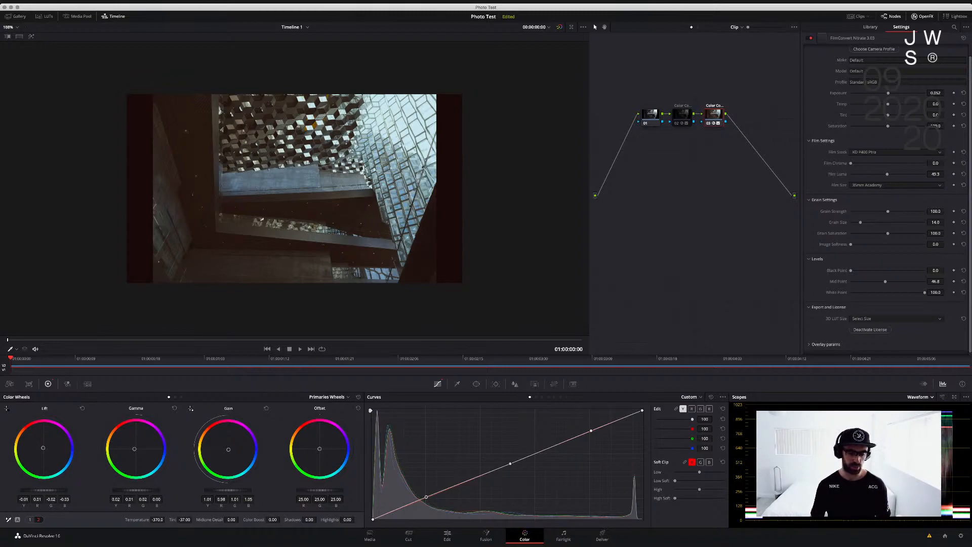
Pull down the deep shadows of the third node's luma curve and shift its shadow control point further up towards the midtones
{"action": "left_click_drag", "start_coordinate": [402, 507], "coordinate": [402, 511]}
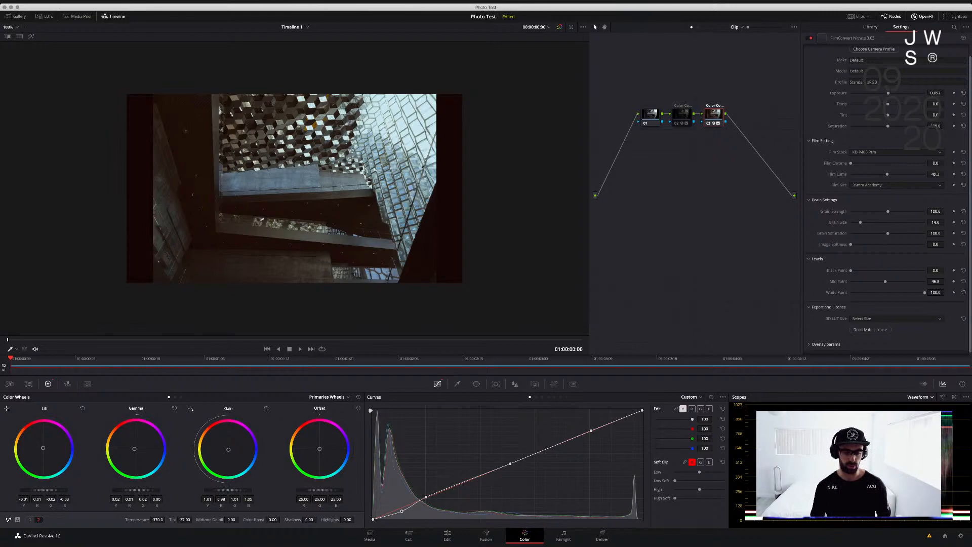
{"action": "right_click", "coordinate": [427, 497]}
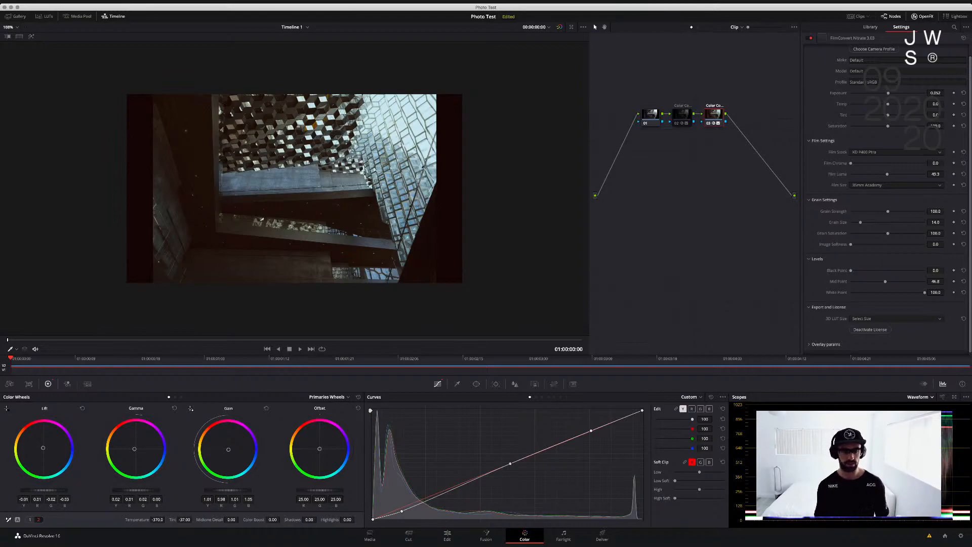
{"action": "key", "text": "space"}
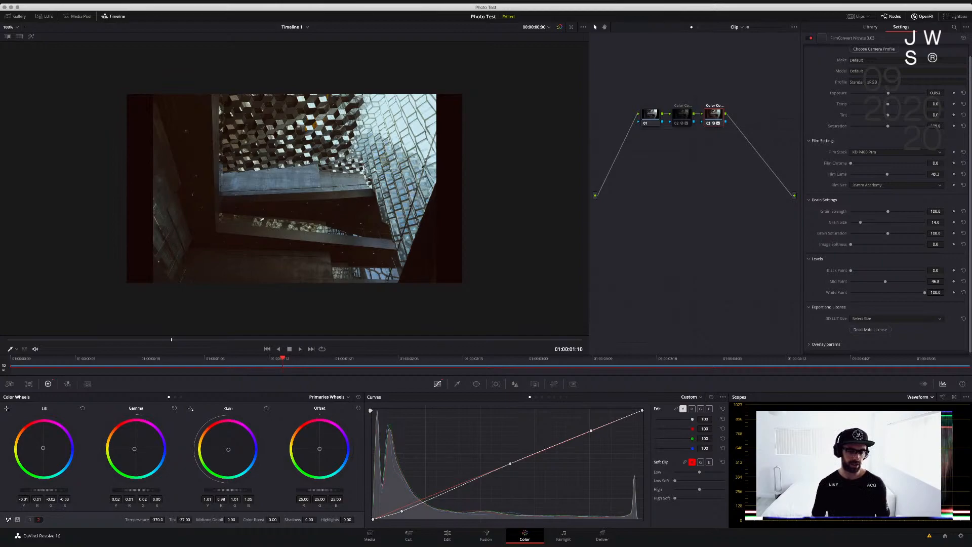
{"action": "left_click", "coordinate": [426, 497]}
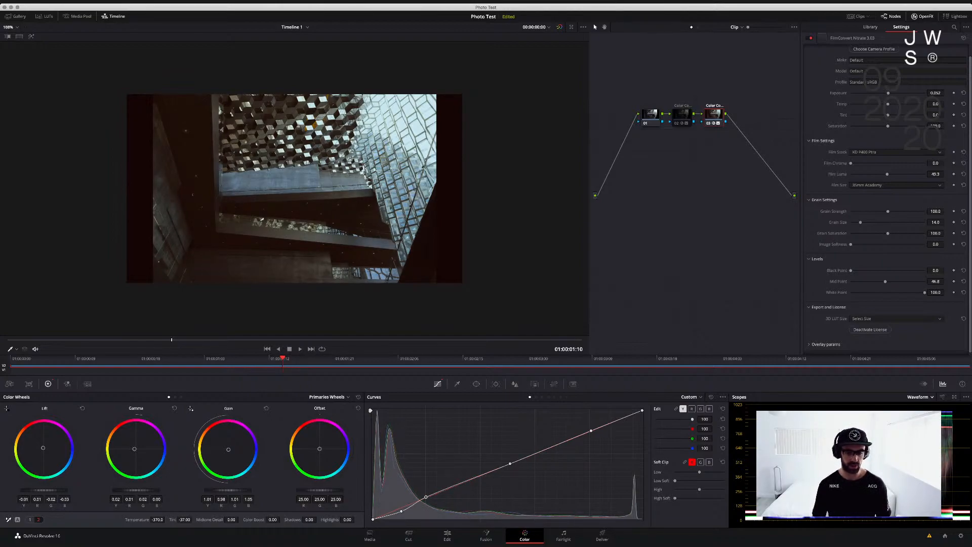
{"action": "left_click_drag", "start_coordinate": [426, 497], "coordinate": [443, 491]}
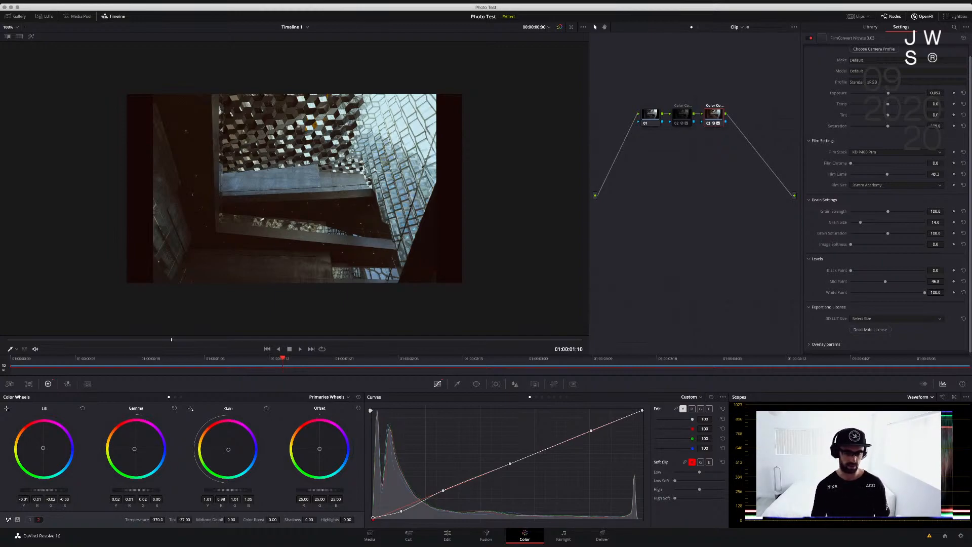
Shape the third node's red curve with a sharp lift in the lower midtones and a raised shadow point
{"action": "left_click", "coordinate": [692, 409]}
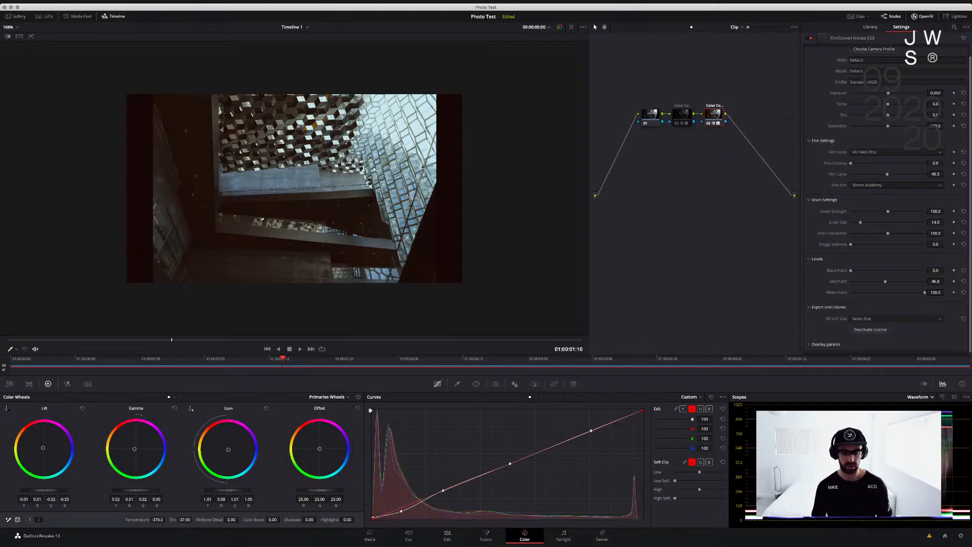
{"action": "left_click_drag", "start_coordinate": [494, 471], "coordinate": [495, 466]}
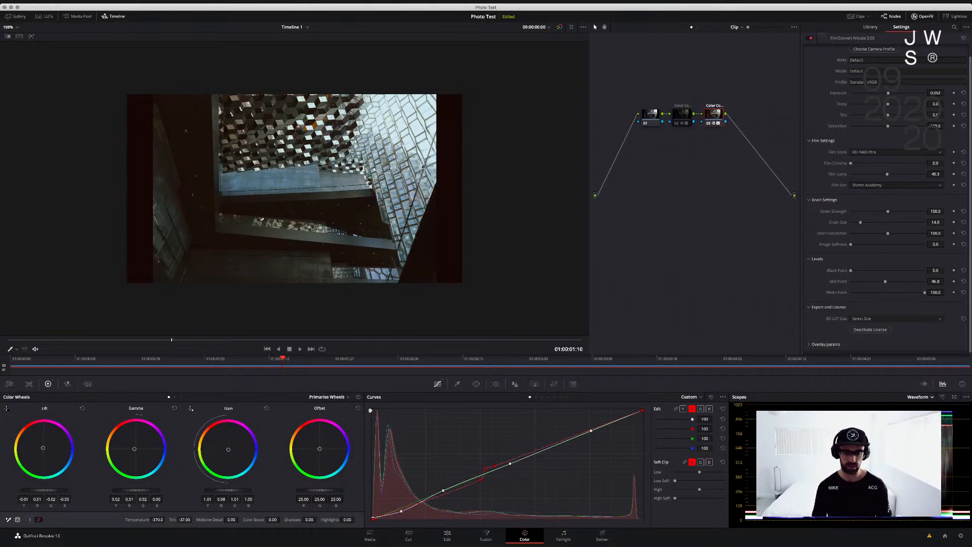
{"action": "left_click_drag", "start_coordinate": [485, 472], "coordinate": [486, 463]}
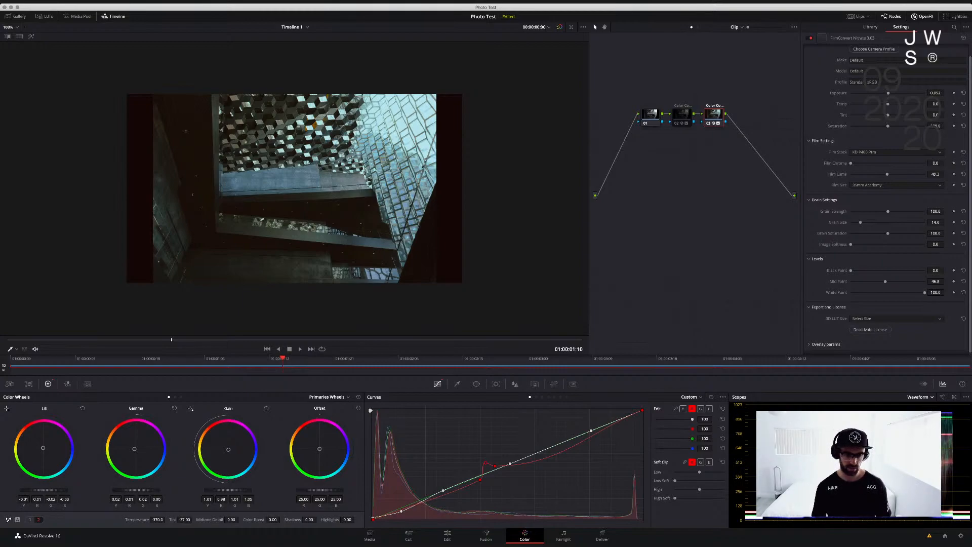
{"action": "left_click_drag", "start_coordinate": [422, 502], "coordinate": [423, 493]}
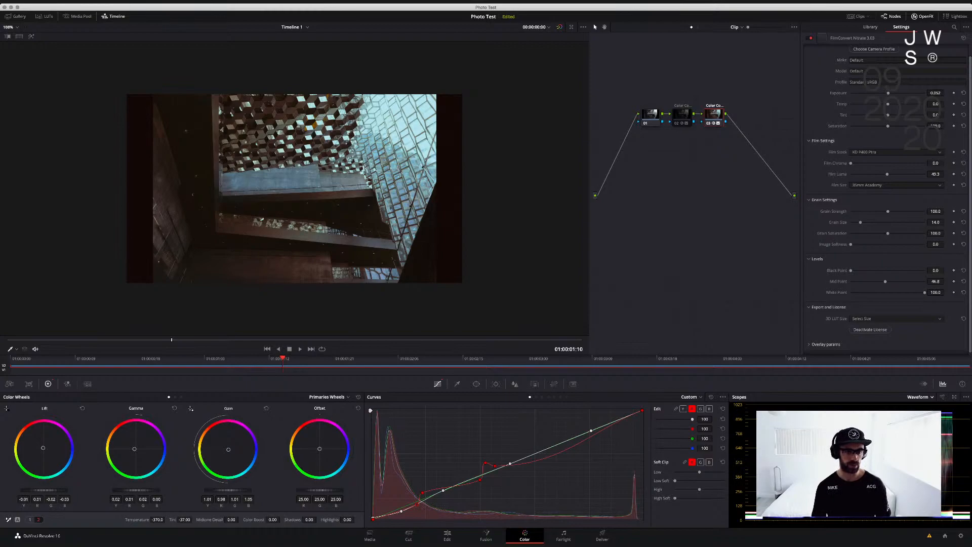
Examine the third node's grade on the photo, both in close-up and at full frame, during playback
{"action": "scroll", "coordinate": [295, 189], "scroll_direction": "up", "scroll_amount": 5}
{"action": "scroll", "coordinate": [295, 188], "scroll_direction": "up", "scroll_amount": 5}
{"action": "scroll", "coordinate": [295, 188], "scroll_direction": "down", "scroll_amount": 2}
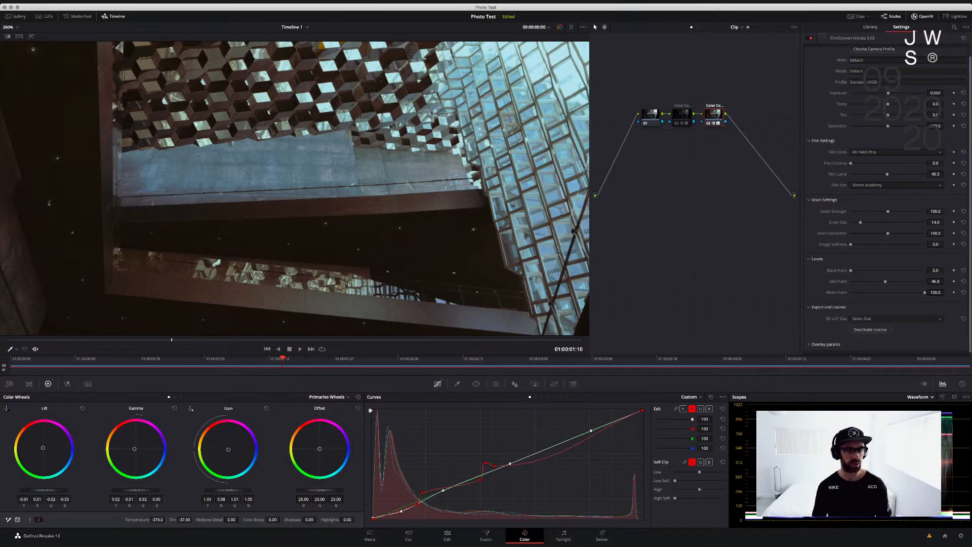
{"action": "scroll", "coordinate": [295, 189], "scroll_direction": "down", "scroll_amount": 6}
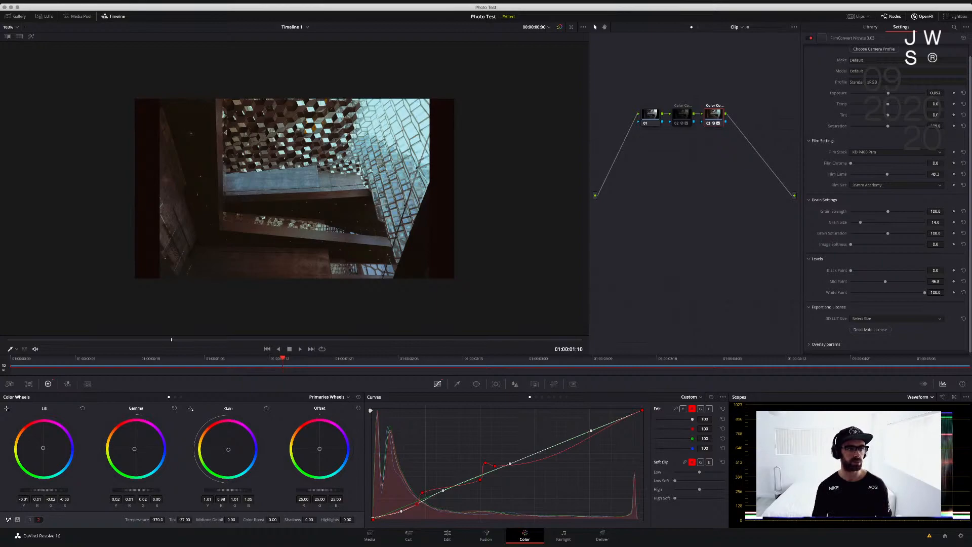
{"action": "scroll", "coordinate": [295, 189], "scroll_direction": "up", "scroll_amount": 5}
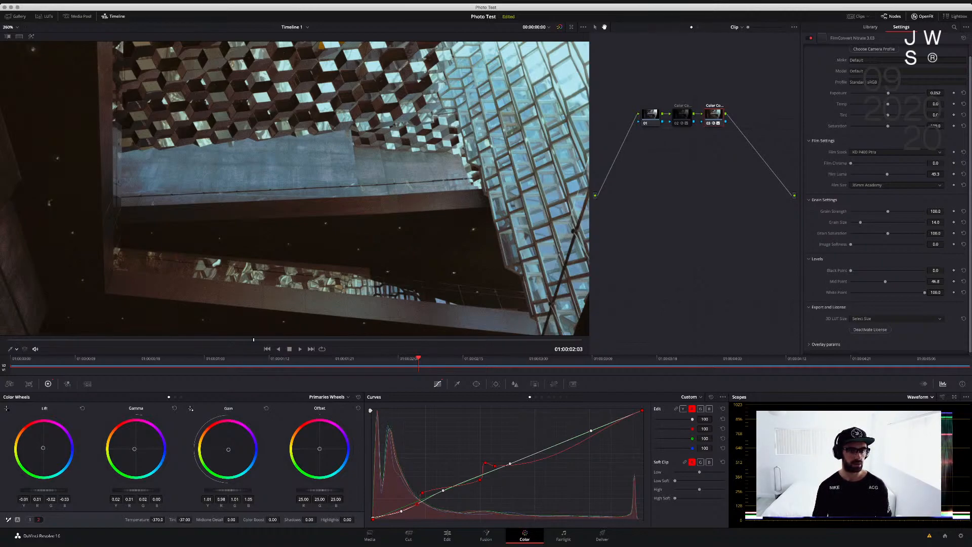
{"action": "key", "text": "space"}
{"action": "scroll", "coordinate": [295, 188], "scroll_direction": "up", "scroll_amount": 3}
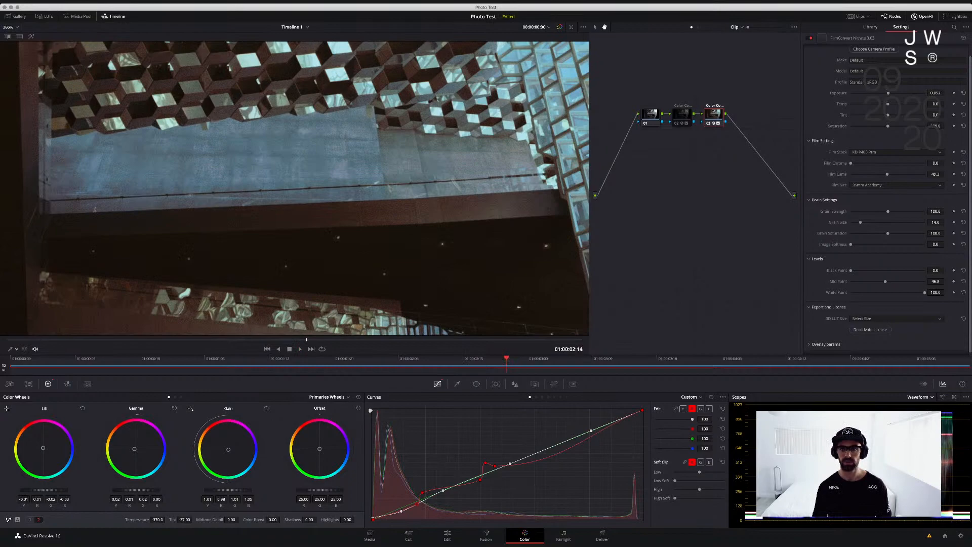
{"action": "scroll", "coordinate": [295, 188], "scroll_direction": "down", "scroll_amount": 1}
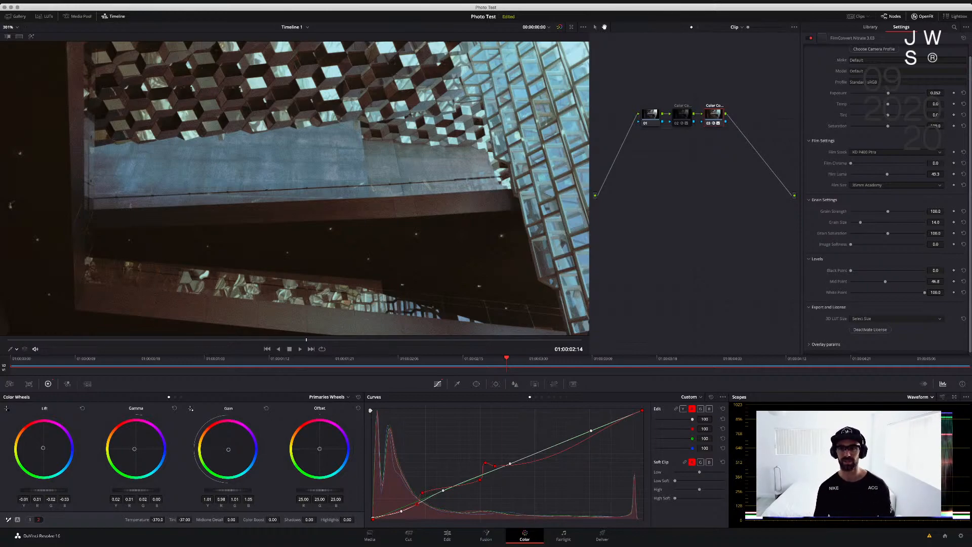
{"action": "left_click_drag", "start_coordinate": [697, 202], "coordinate": [698, 240]}
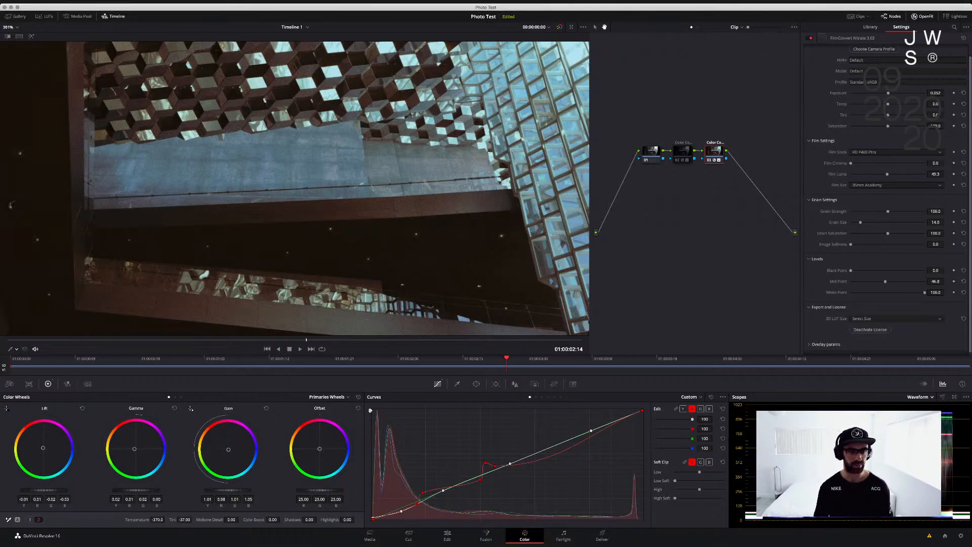
{"action": "scroll", "coordinate": [295, 188], "scroll_direction": "down", "scroll_amount": 8}
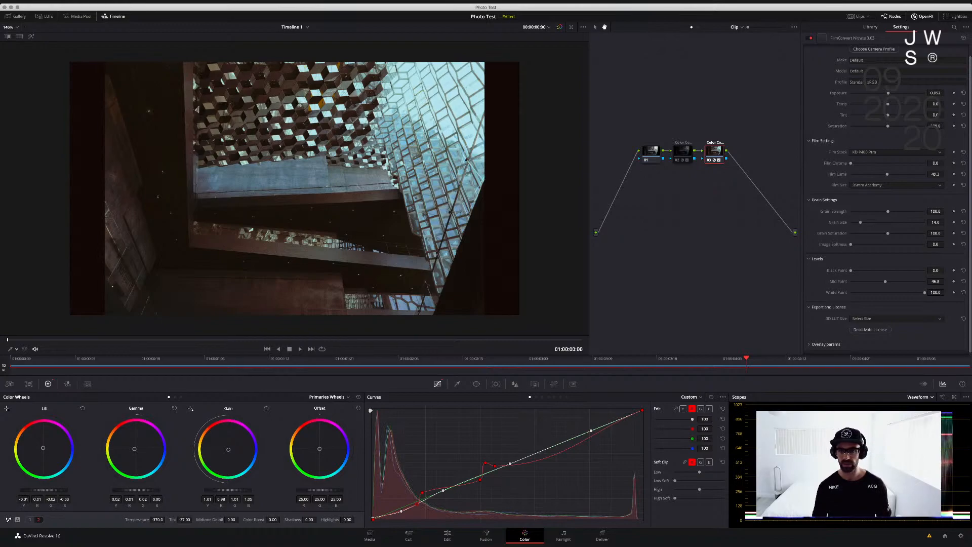
{"action": "scroll", "coordinate": [281, 192], "scroll_direction": "up", "scroll_amount": 8}
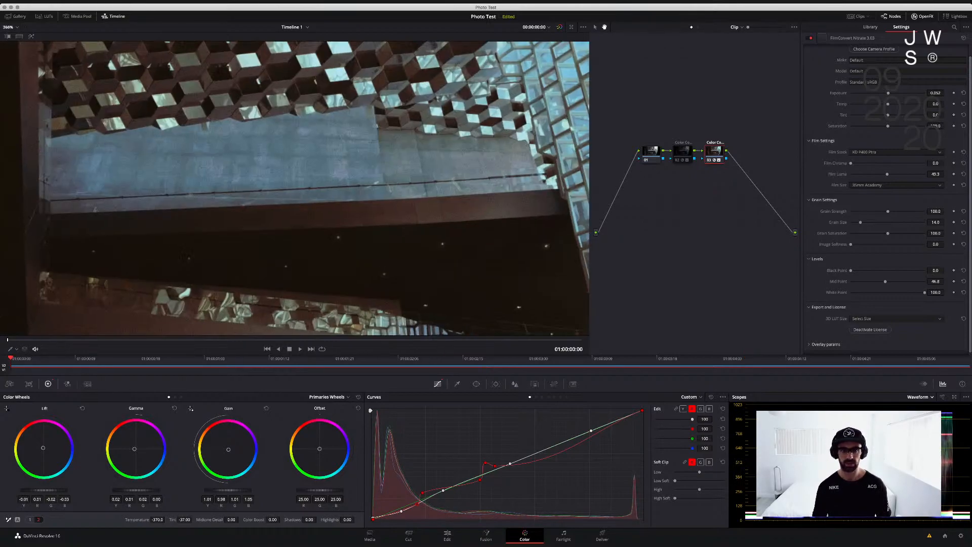
Disable the third node, re-enable the second node, play back its grade and select that node
{"action": "key", "text": "ctrl+d"}
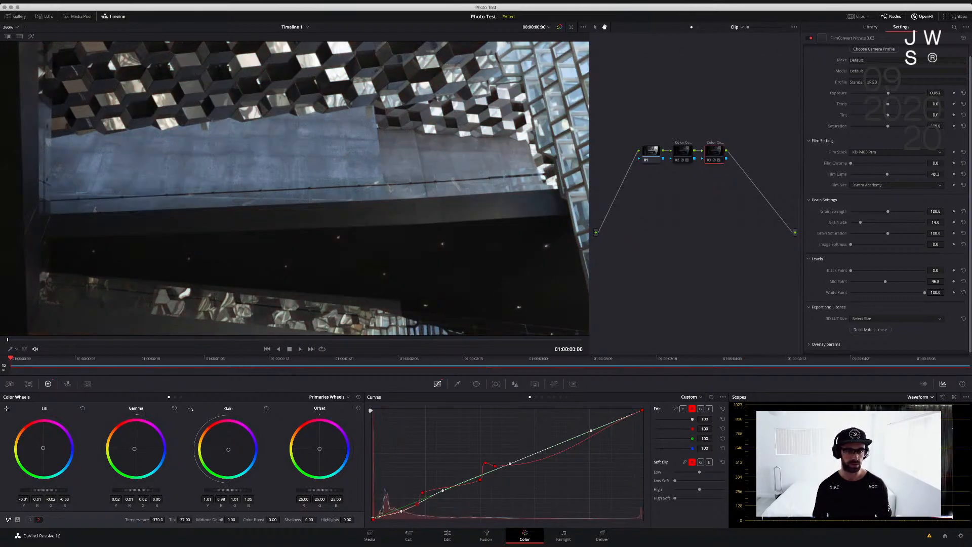
{"action": "left_click", "coordinate": [678, 160]}
{"action": "scroll", "coordinate": [291, 189], "scroll_direction": "down", "scroll_amount": 8}
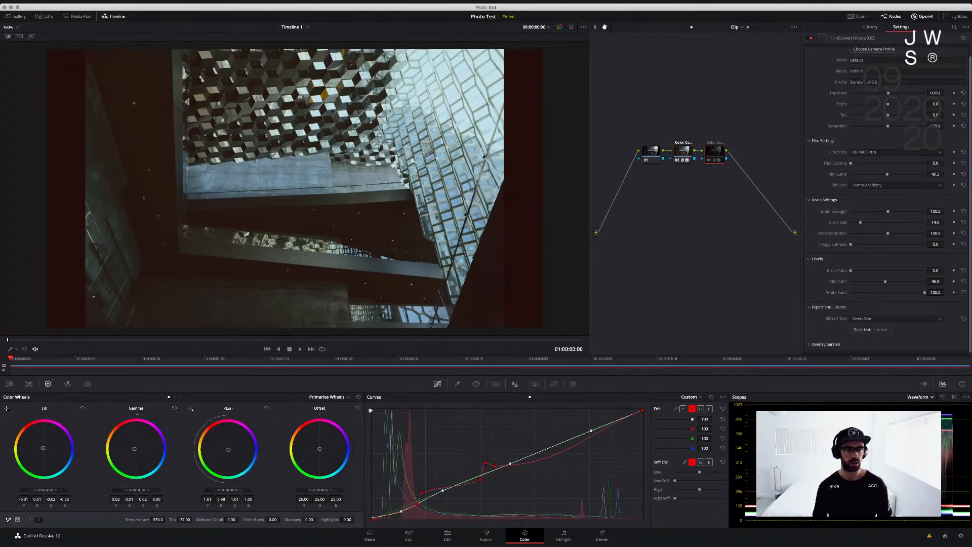
{"action": "scroll", "coordinate": [294, 187], "scroll_direction": "up", "scroll_amount": 2}
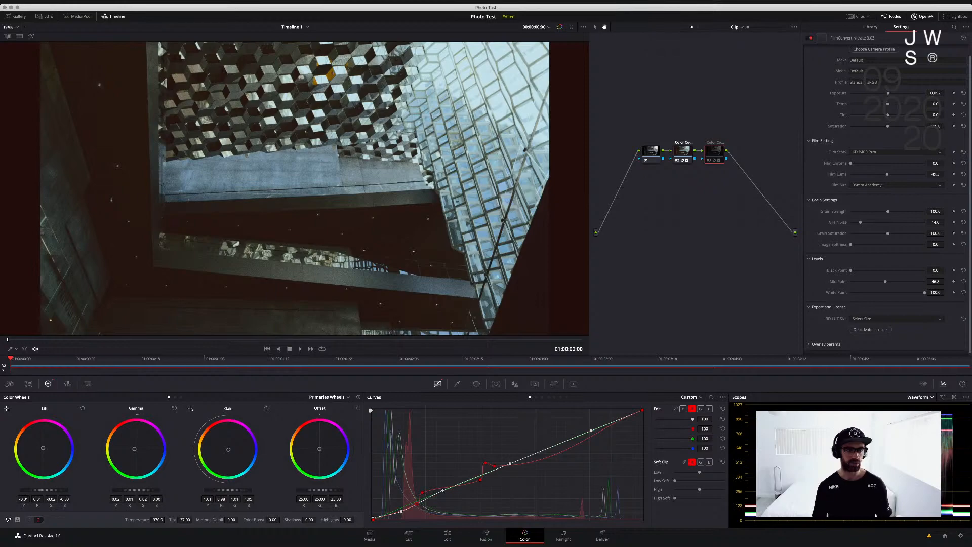
{"action": "key", "text": "space"}
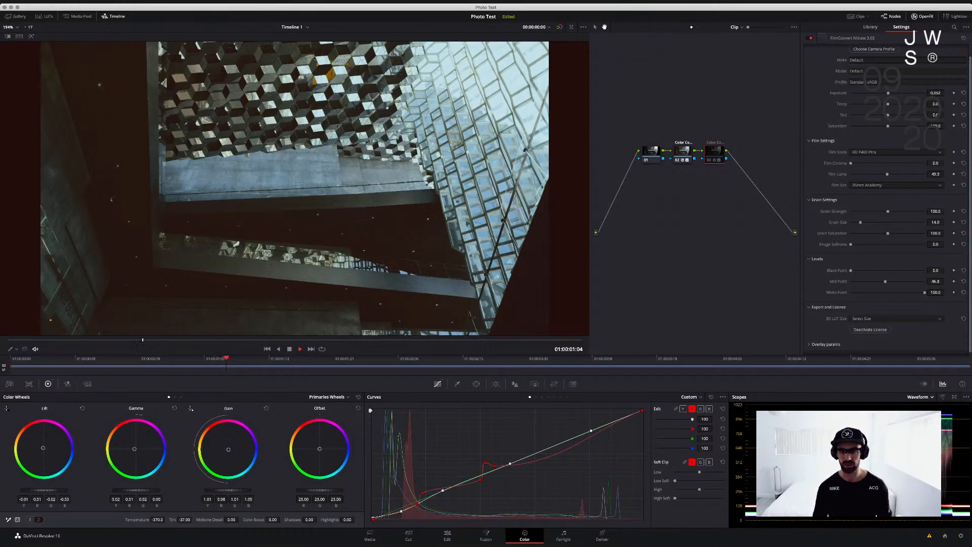
{"action": "key", "text": "space"}
{"action": "left_click", "coordinate": [682, 152]}
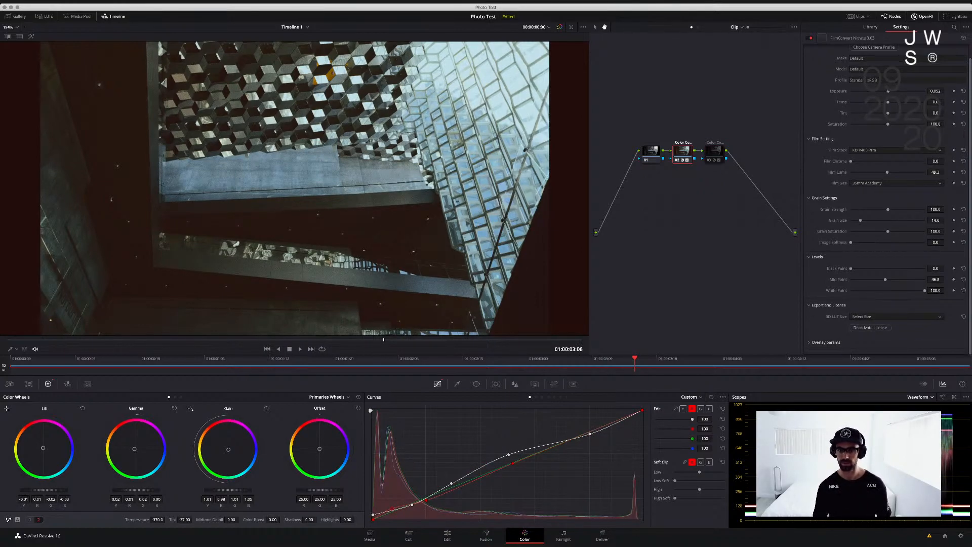
Look through the second node's FilmConvert Nitrate settings, including the wheels group in the overlay parameters
{"action": "scroll", "coordinate": [886, 197], "scroll_direction": "up", "scroll_amount": 1}
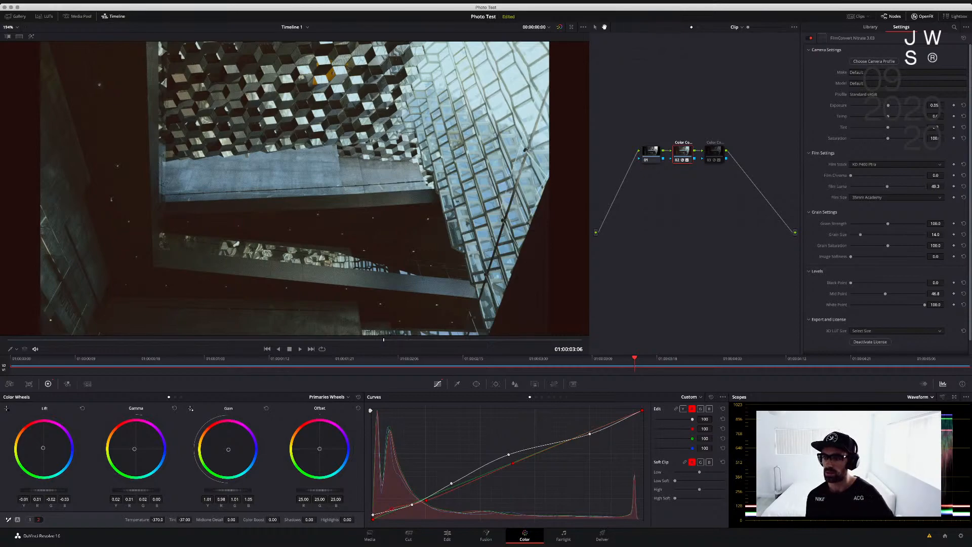
{"action": "scroll", "coordinate": [887, 193], "scroll_direction": "down", "scroll_amount": 2}
{"action": "left_click", "coordinate": [826, 342]}
{"action": "scroll", "coordinate": [886, 203], "scroll_direction": "down", "scroll_amount": 5}
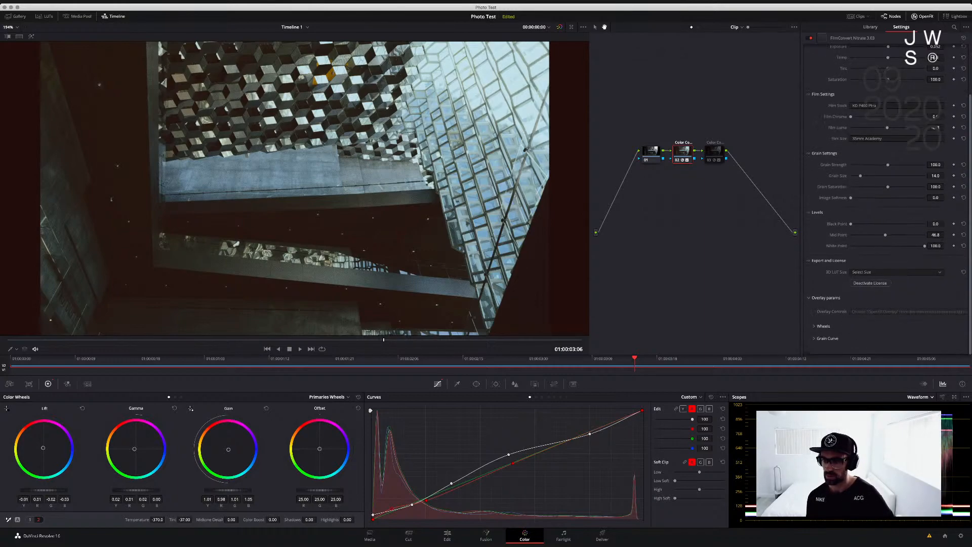
{"action": "left_click", "coordinate": [823, 326]}
{"action": "left_click", "coordinate": [823, 327]}
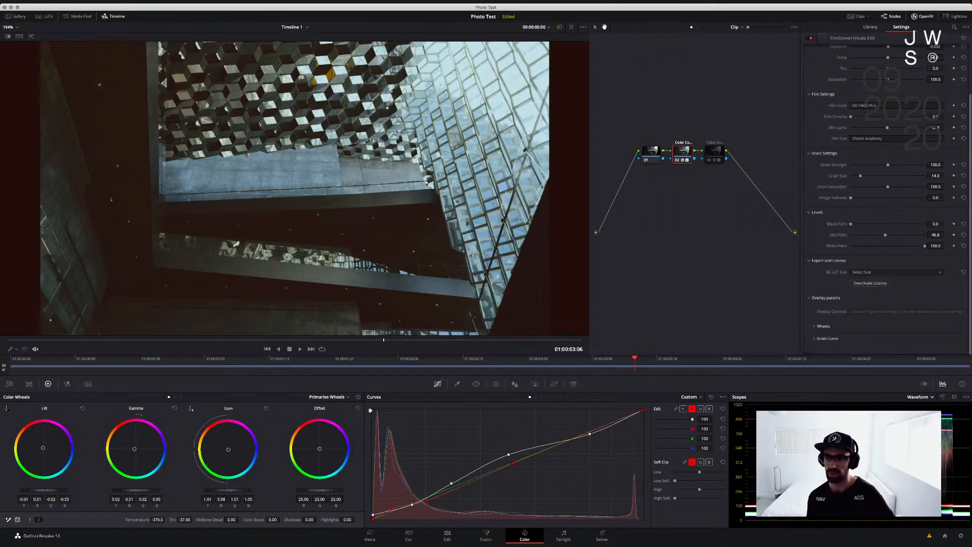
{"action": "scroll", "coordinate": [886, 193], "scroll_direction": "up", "scroll_amount": 3}
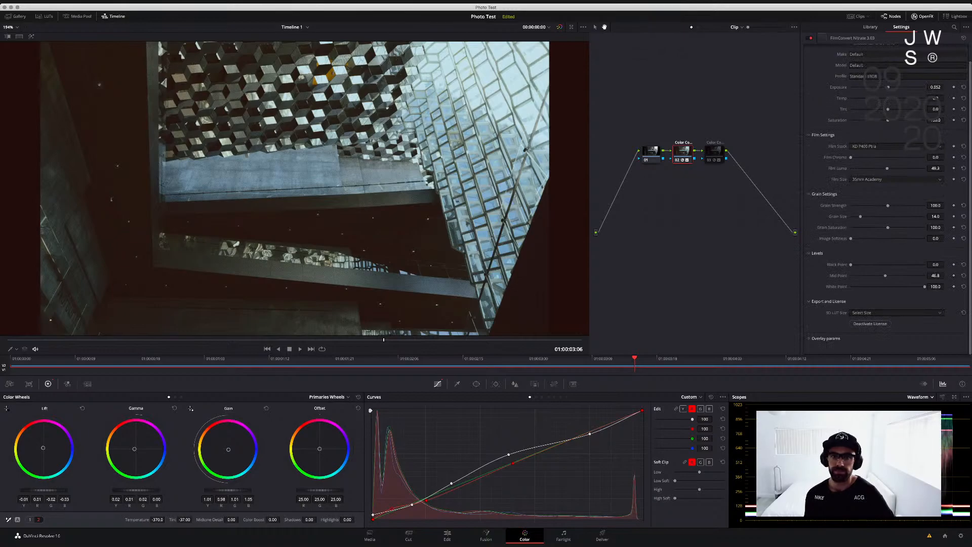
{"action": "scroll", "coordinate": [886, 198], "scroll_direction": "up", "scroll_amount": 1}
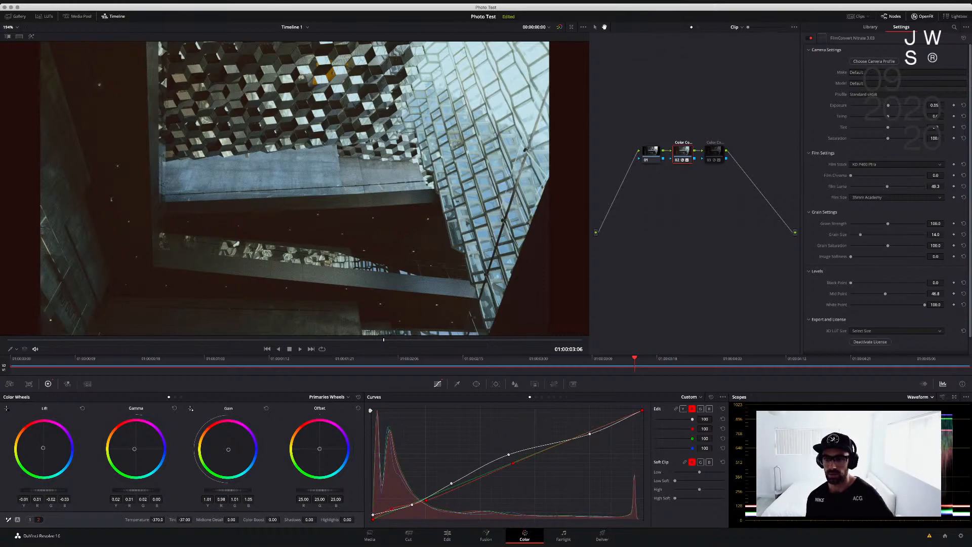
Compare the second node's grade with the image without it by bypassing and restoring the grade, with playback
{"action": "key", "text": "shift+d"}
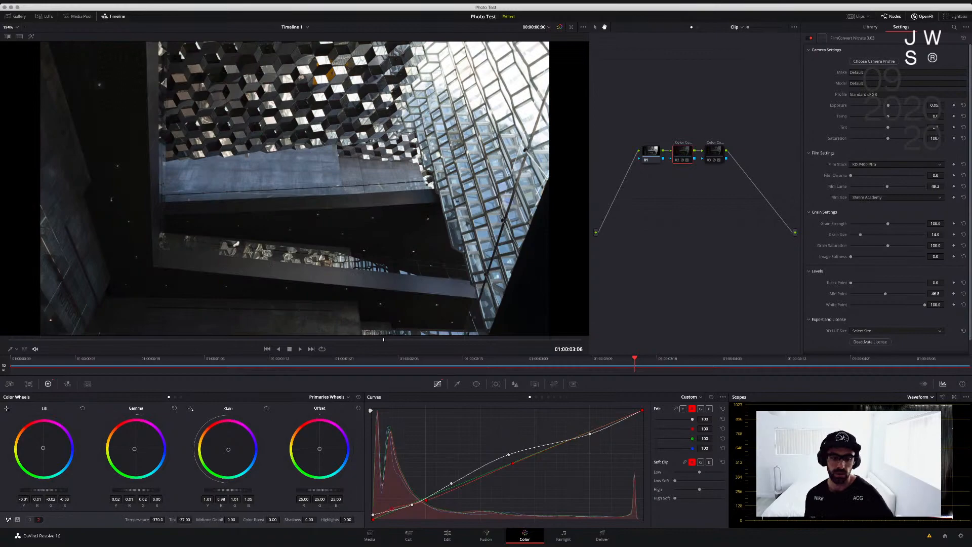
{"action": "key", "text": "shift+d"}
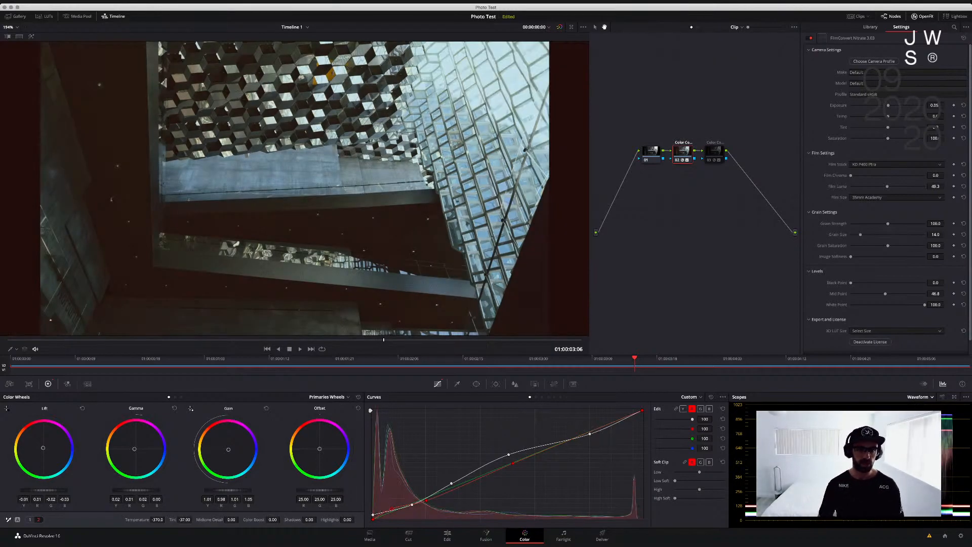
{"action": "key", "text": "space"}
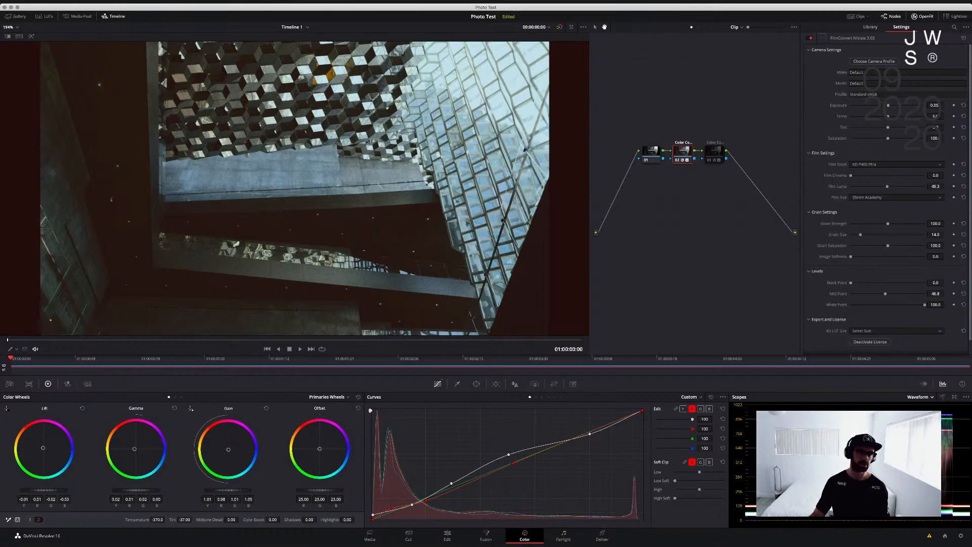
Save the Photo Test project with the second node's grade enabled
{"action": "key", "text": "super+s"}
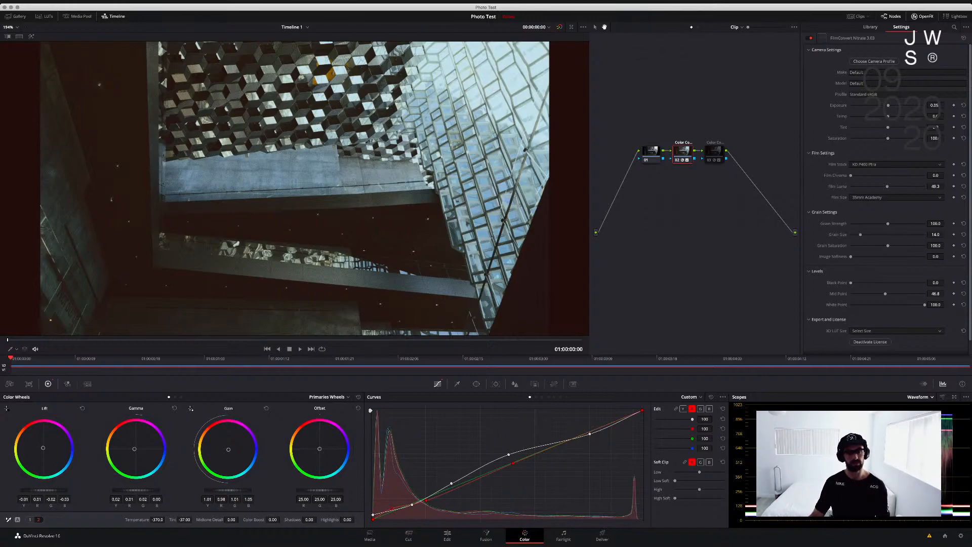
{"action": "scroll", "coordinate": [295, 188], "scroll_direction": "down", "scroll_amount": 5}
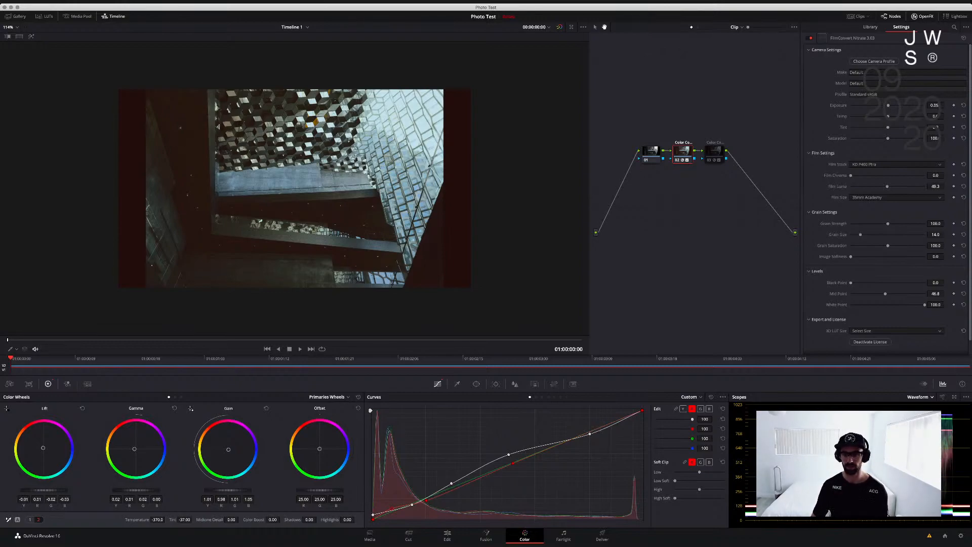
{"action": "key", "text": "super+s"}
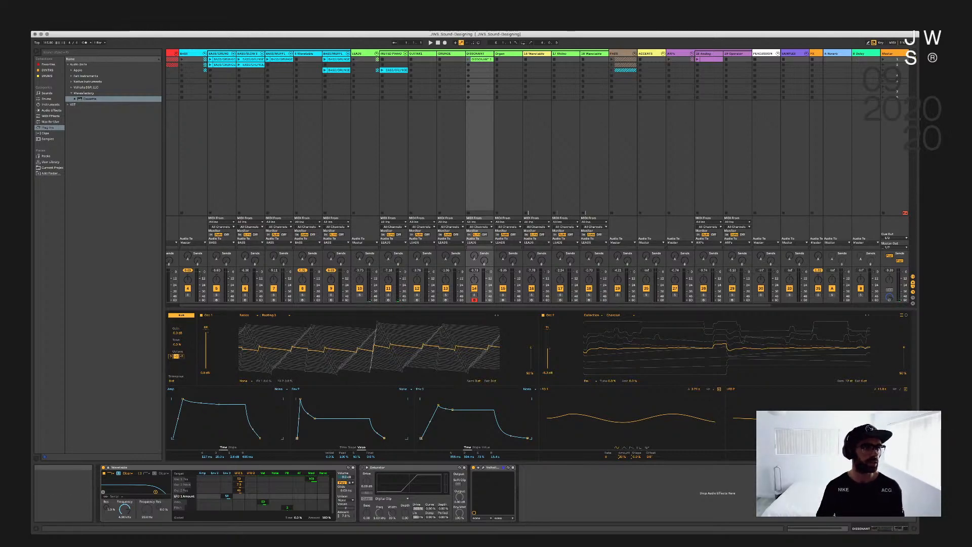
Switch to Ableton Live and sweep the Osc 2 wavetable position on the DISSONANT track down and back up
{"action": "left_click_drag", "start_coordinate": [919, 284], "coordinate": [938, 283]}
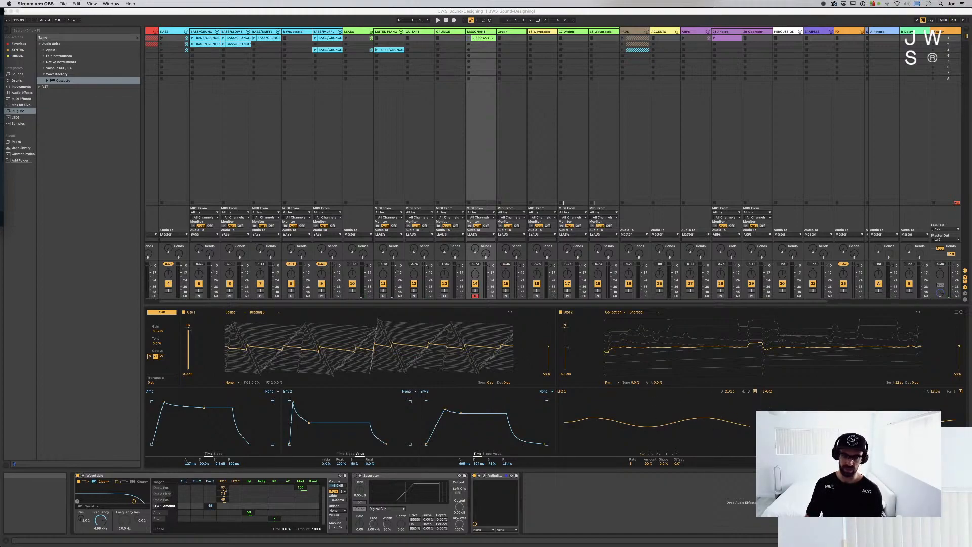
{"action": "left_click", "coordinate": [853, 347]}
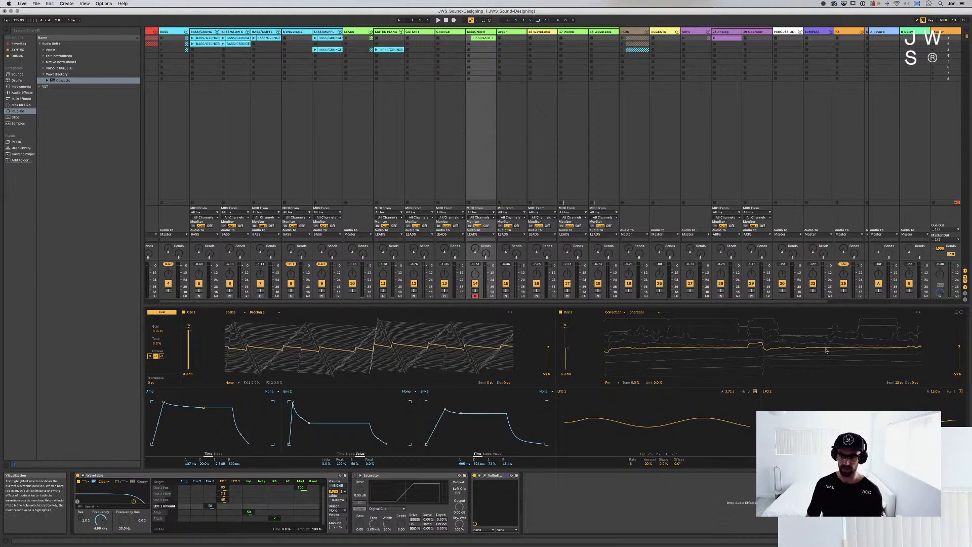
{"action": "left_click_drag", "start_coordinate": [959, 347], "coordinate": [959, 361]}
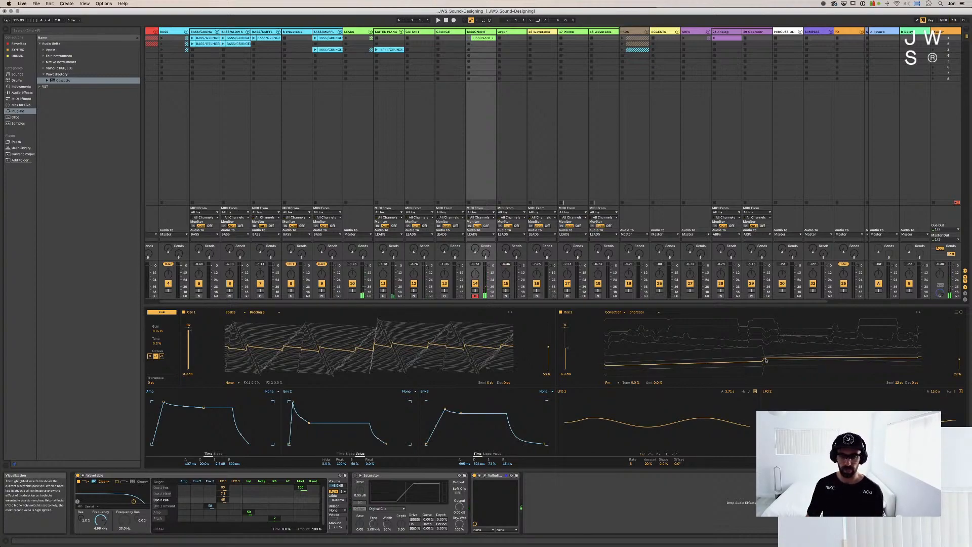
{"action": "left_click_drag", "start_coordinate": [766, 360], "coordinate": [766, 347]}
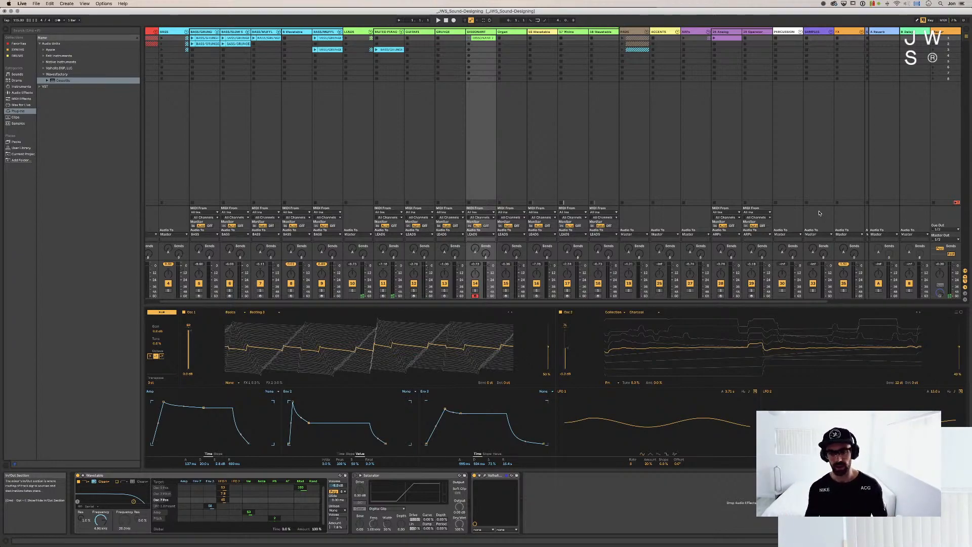
Select the 18 Wavetable track and arm it for playing
{"action": "left_click", "coordinate": [602, 32]}
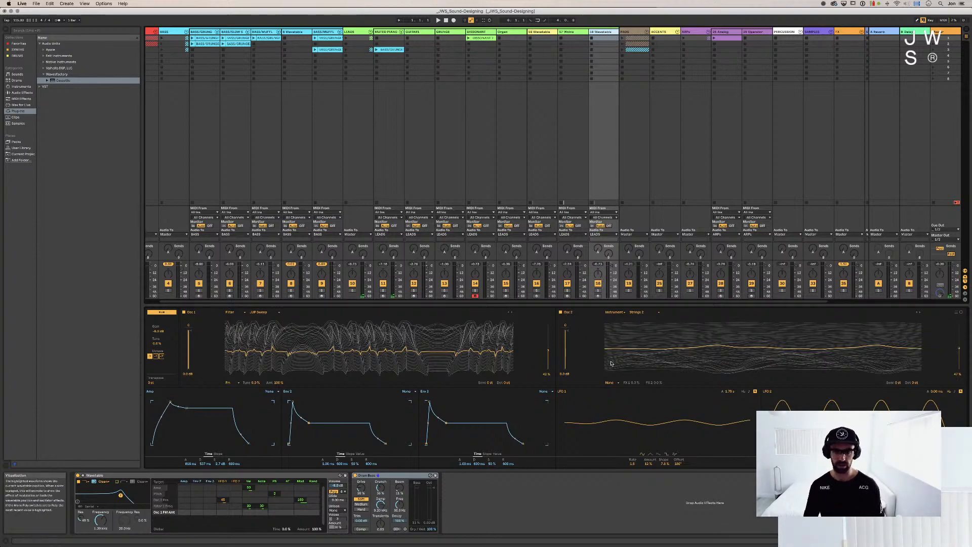
{"action": "left_click", "coordinate": [599, 296]}
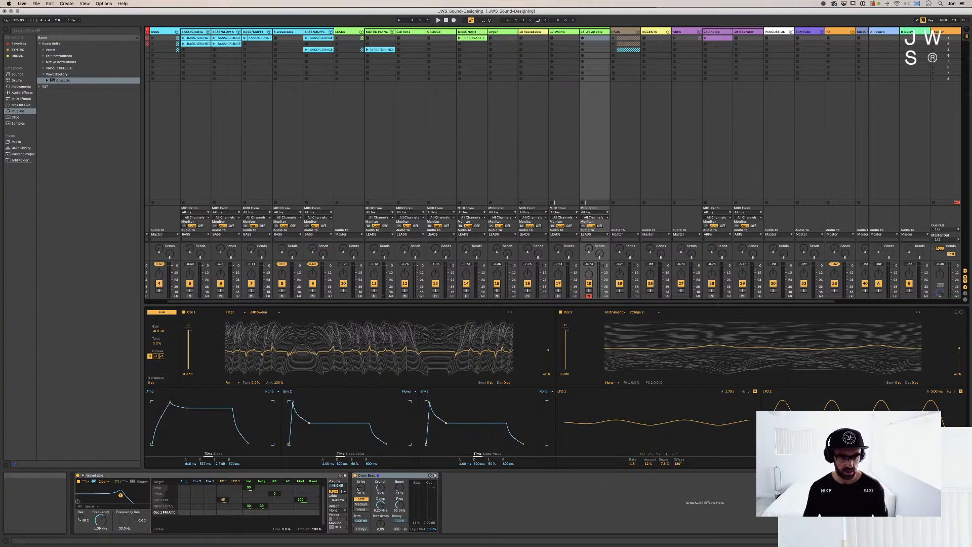
{"action": "key", "text": "super+Tab"}
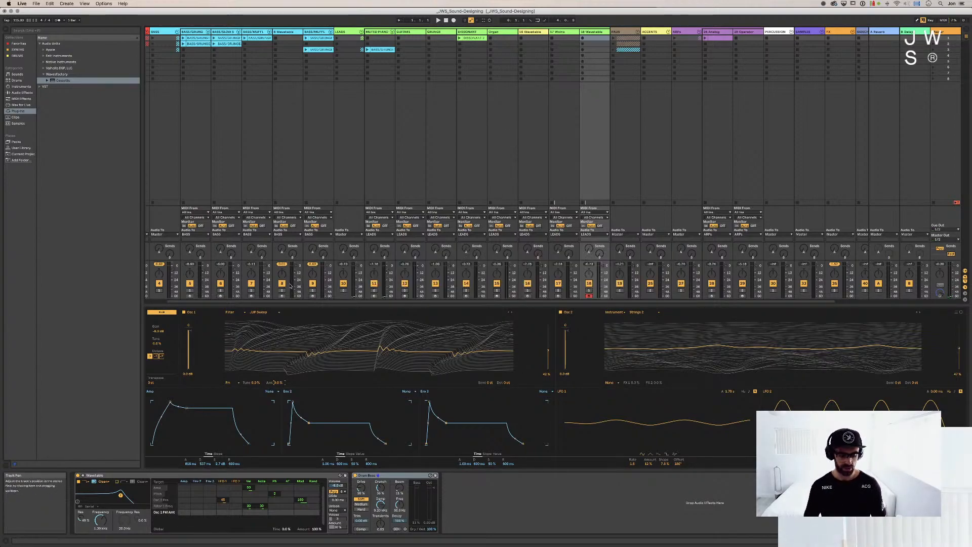
Try the Formant wavetable category on Osc 1 and compare the sound with the sub oscillator off and on
{"action": "left_click", "coordinate": [236, 314]}
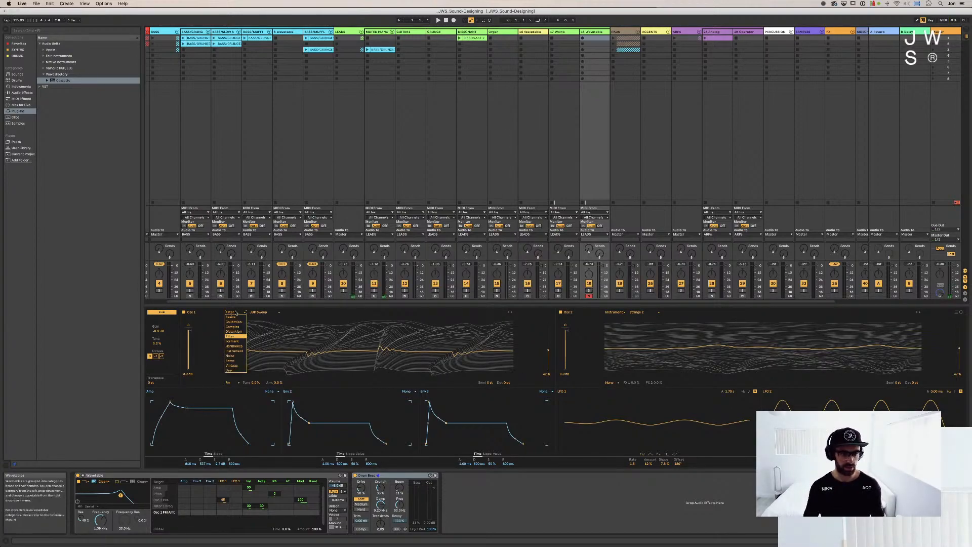
{"action": "left_click", "coordinate": [232, 342]}
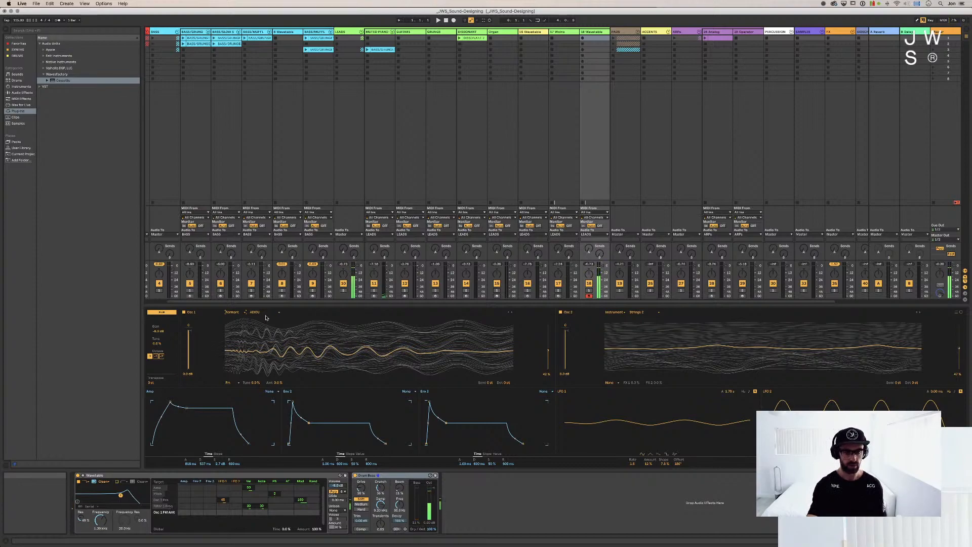
{"action": "left_click", "coordinate": [171, 312]}
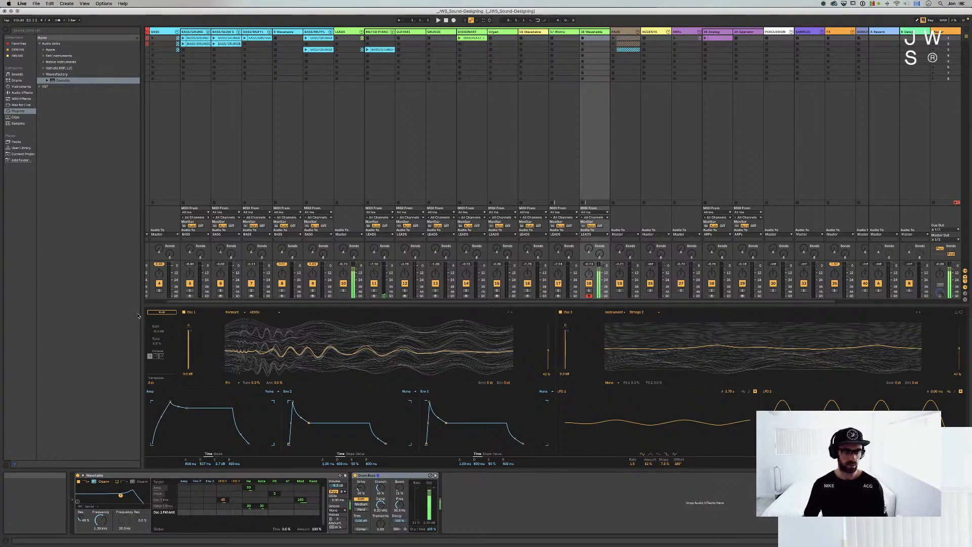
{"action": "left_click", "coordinate": [170, 313]}
{"action": "left_click", "coordinate": [169, 314]}
{"action": "left_click", "coordinate": [156, 356]}
{"action": "left_click", "coordinate": [161, 312]}
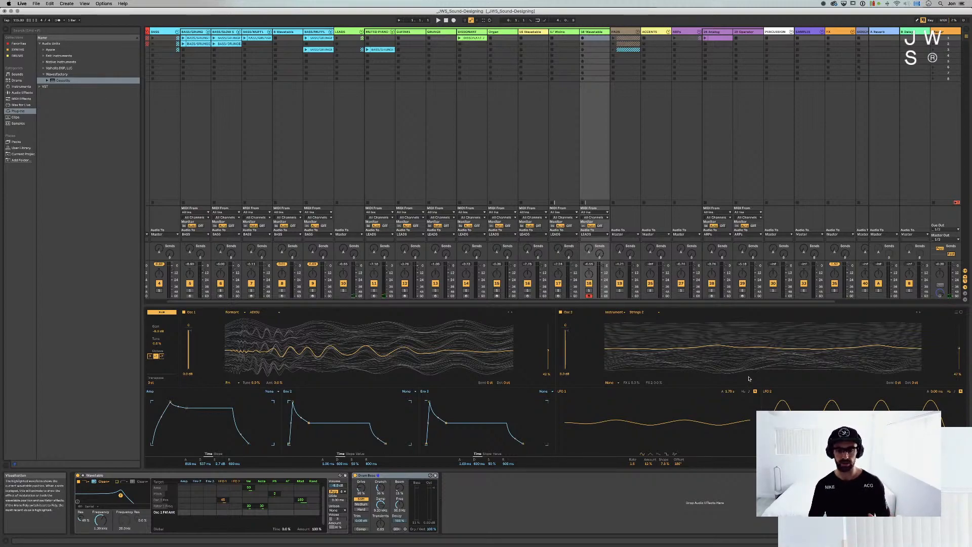
Set Osc 1's wavetable category to Distortion
{"action": "left_click", "coordinate": [279, 313]}
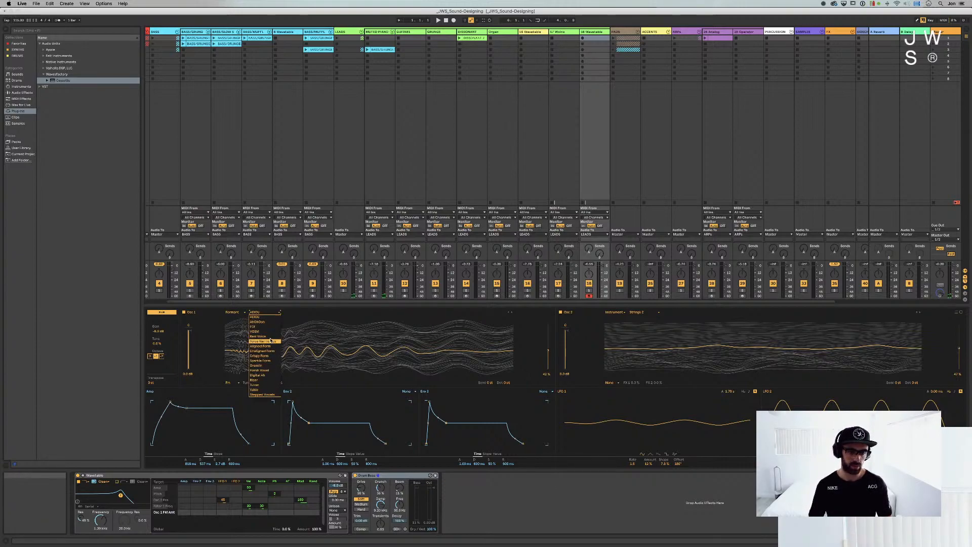
{"action": "left_click", "coordinate": [233, 313]}
{"action": "left_click", "coordinate": [233, 312]}
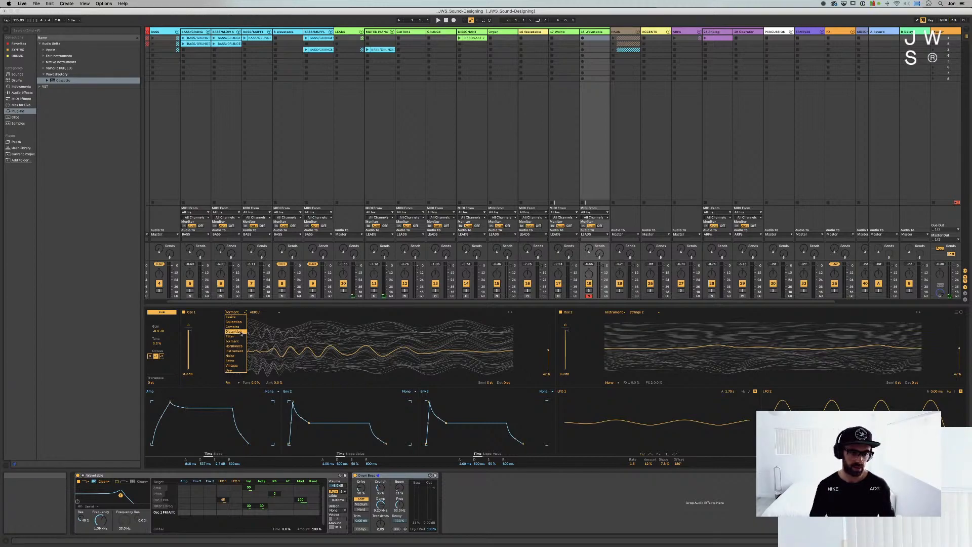
{"action": "left_click", "coordinate": [242, 331]}
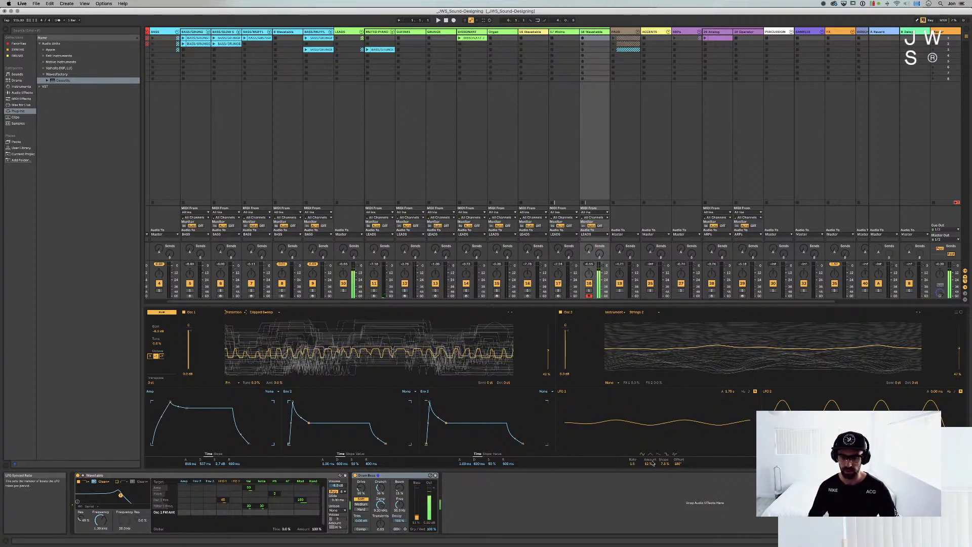
Audition LFO 1 with its rate in Hz and tempo sync, raising its amount to about 52 % and 100 % before settling on about 11 %
{"action": "mouse_move", "coordinate": [649, 463]}
{"action": "left_mouse_down"}
{"action": "mouse_move", "coordinate": [648, 420]}
{"action": "mouse_move", "coordinate": [649, 446]}
{"action": "mouse_move", "coordinate": [633, 459]}
{"action": "mouse_move", "coordinate": [632, 426]}
{"action": "mouse_move", "coordinate": [632, 462]}
{"action": "left_mouse_up"}
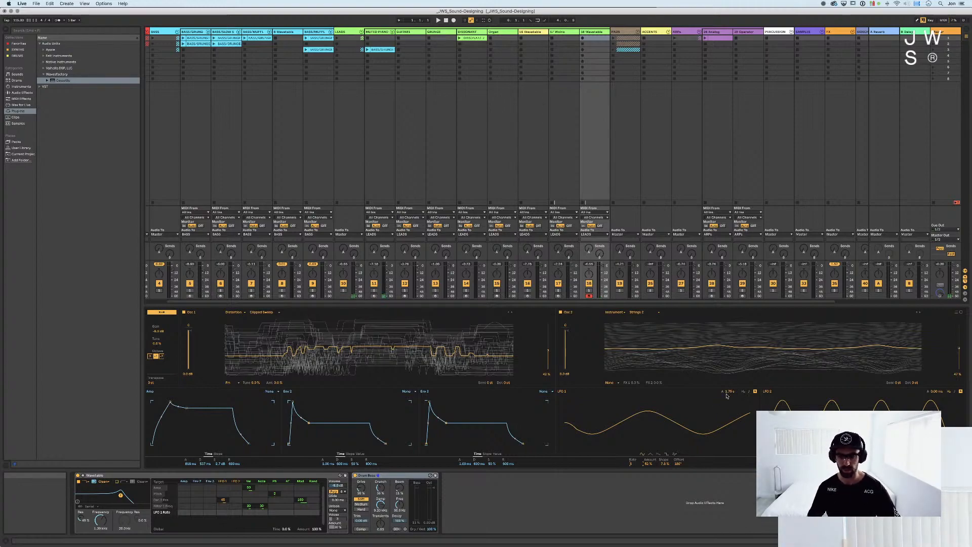
{"action": "left_click", "coordinate": [743, 392]}
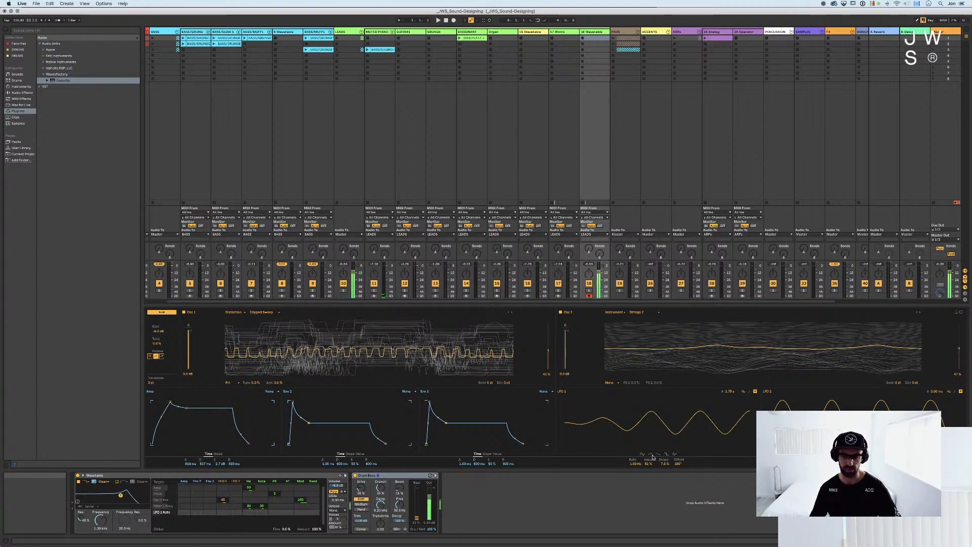
{"action": "mouse_move", "coordinate": [640, 463]}
{"action": "left_mouse_down"}
{"action": "mouse_move", "coordinate": [640, 439]}
{"action": "mouse_move", "coordinate": [640, 469]}
{"action": "left_mouse_up"}
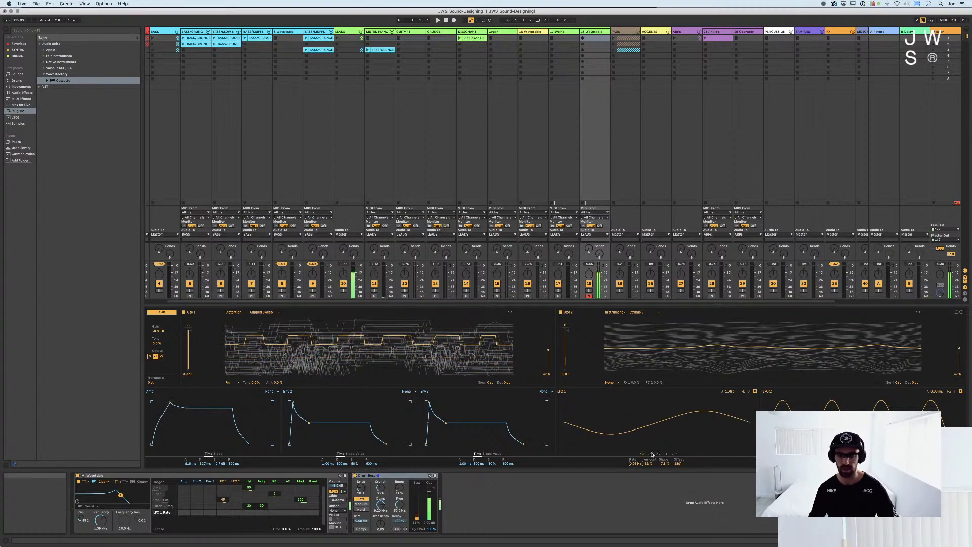
{"action": "key", "text": "super+Tab"}
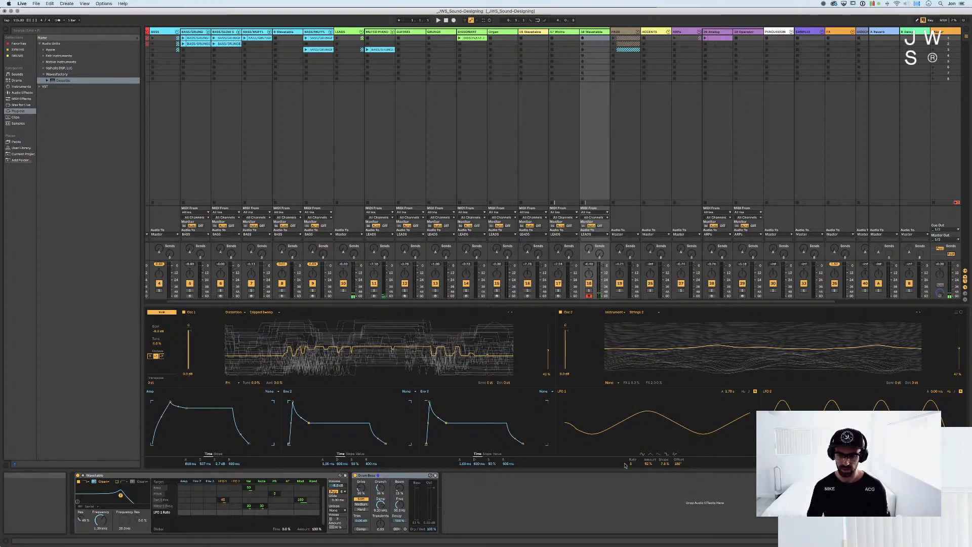
{"action": "mouse_move", "coordinate": [649, 464]}
{"action": "left_mouse_down"}
{"action": "mouse_move", "coordinate": [649, 448]}
{"action": "mouse_move", "coordinate": [645, 465]}
{"action": "left_mouse_up"}
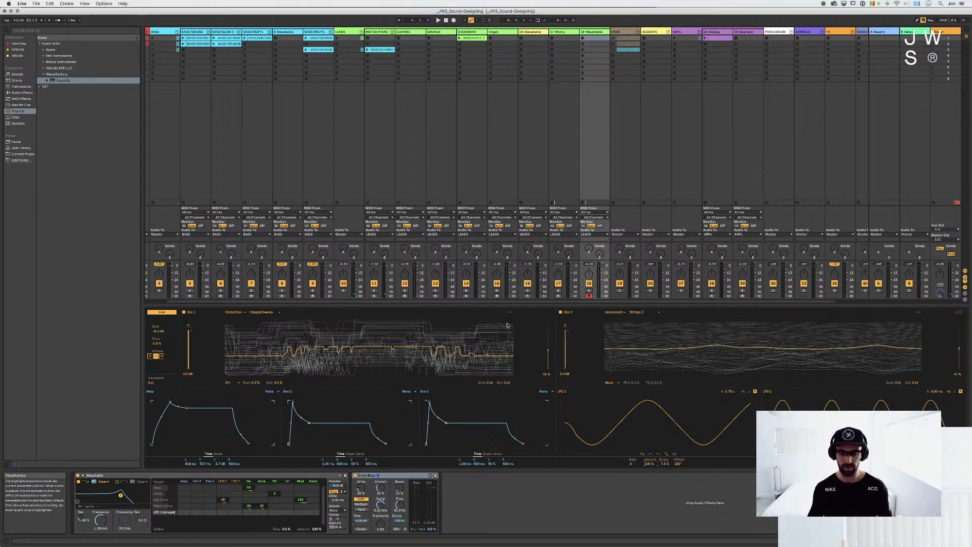
{"action": "left_click_drag", "start_coordinate": [649, 464], "coordinate": [648, 514]}
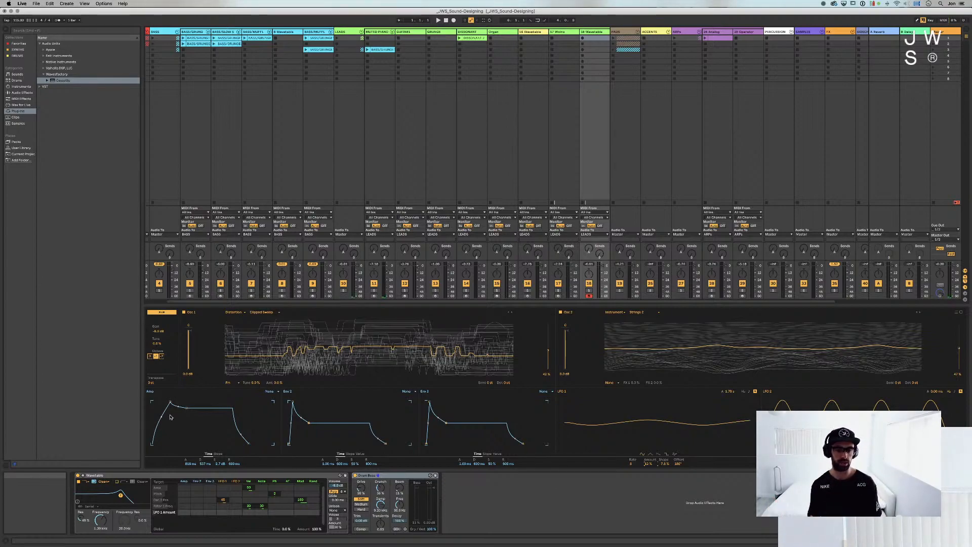
Change Osc 1 to another Distortion wavetable and play it while lowering and raising the computer MIDI keyboard's velocity
{"action": "left_click", "coordinate": [510, 312]}
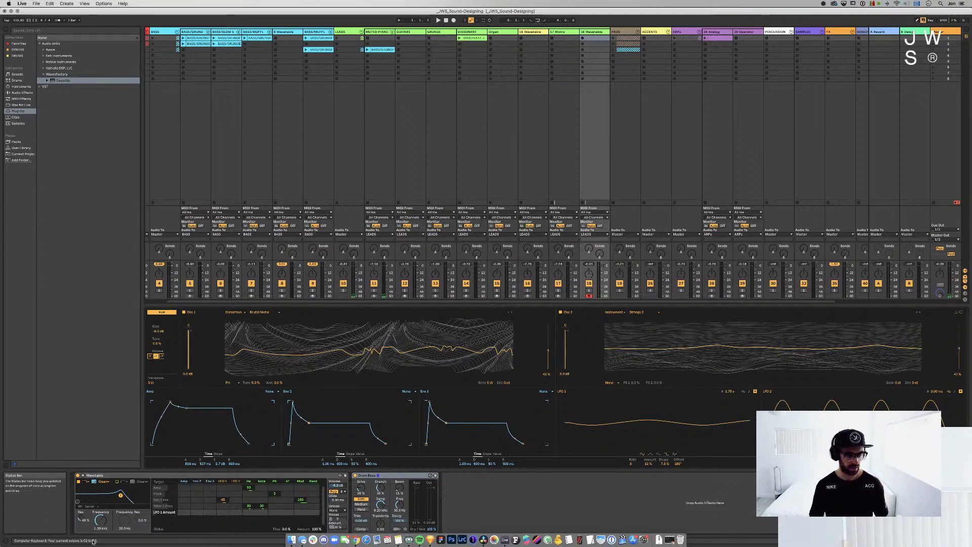
{"action": "key", "text": "c"}
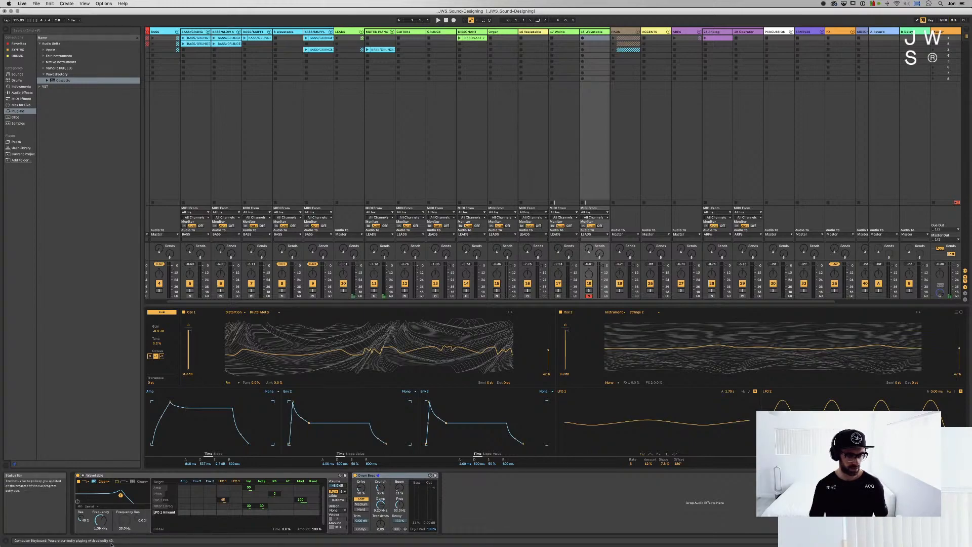
{"action": "key", "text": "v"}
{"action": "key", "text": "c"}
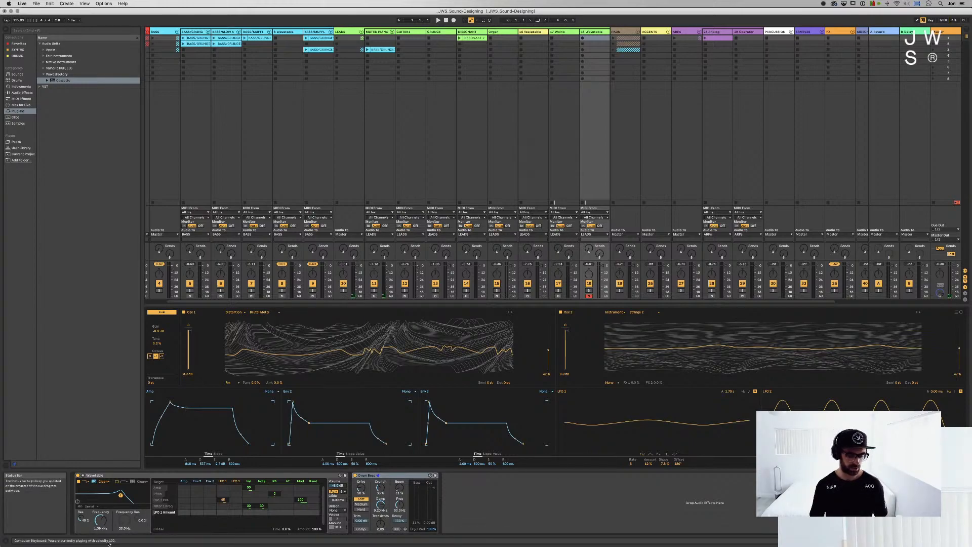
{"action": "key", "text": "a"}
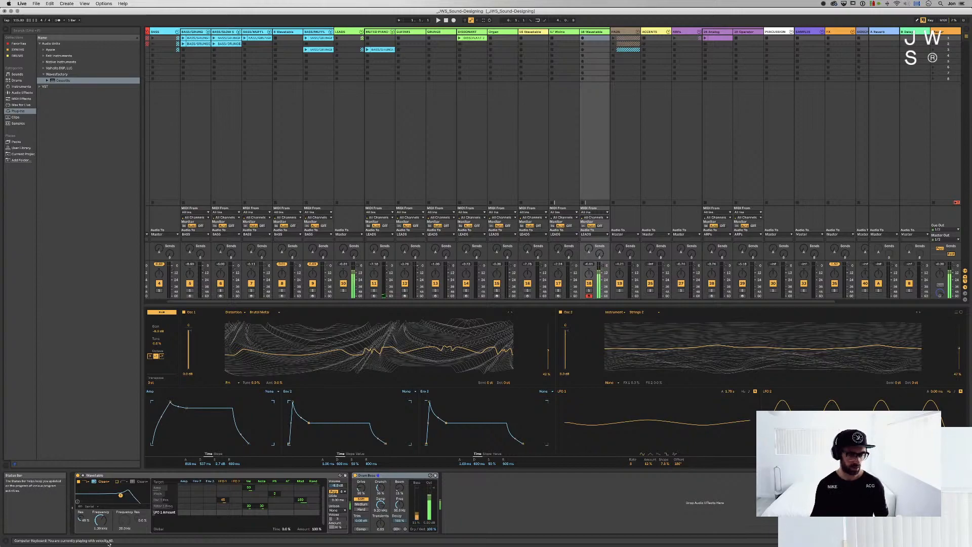
{"action": "key", "text": "v"}
{"action": "key", "text": "v"}
{"action": "key", "text": "v"}
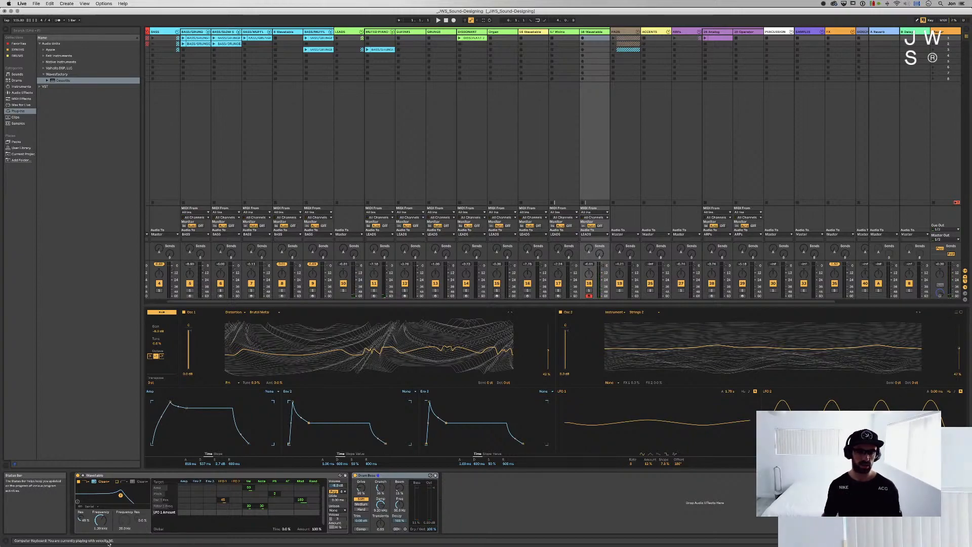
{"action": "key", "text": "super+Tab"}
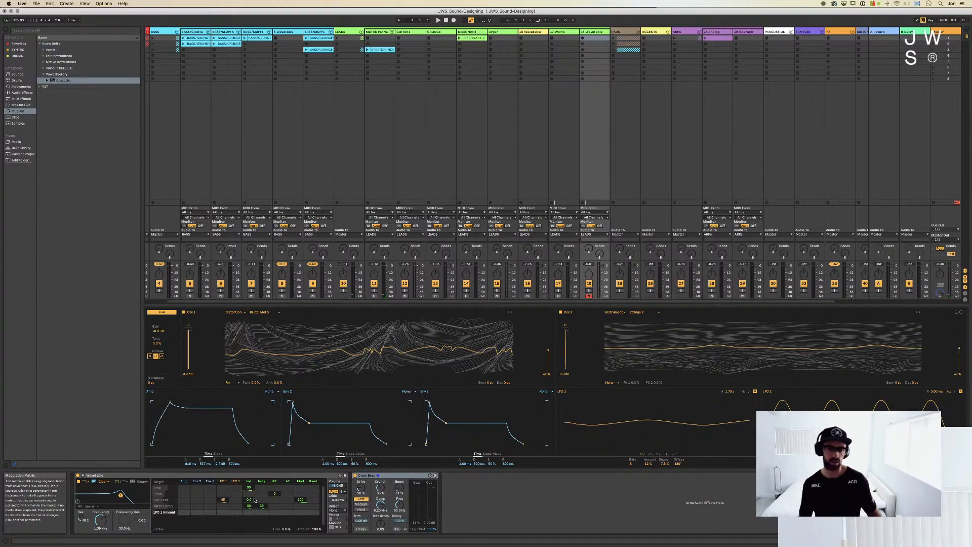
Show the Osc 1 Detune automation of the 18 Wavetable track in the Arrangement and look over the tracks' automation lanes
{"action": "key", "text": "Tab"}
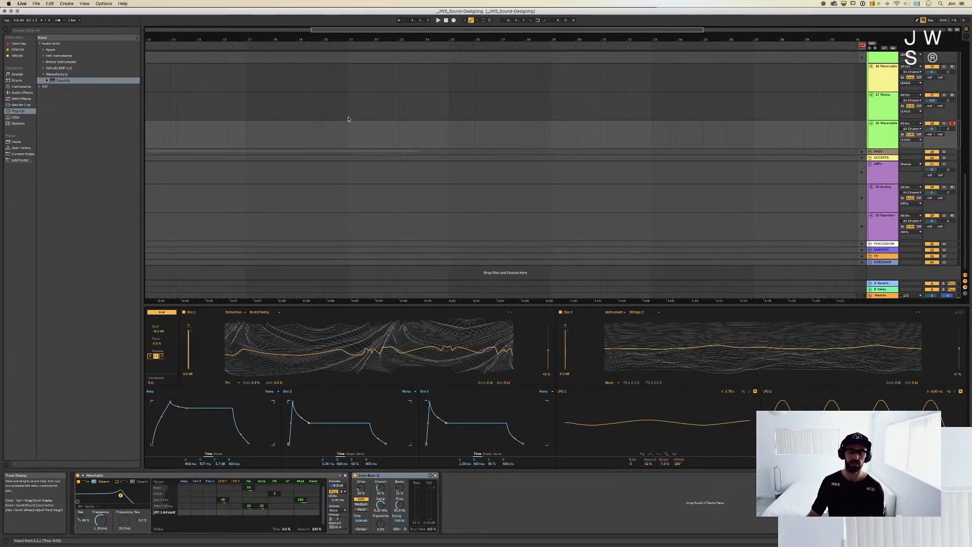
{"action": "left_click", "coordinate": [506, 383]}
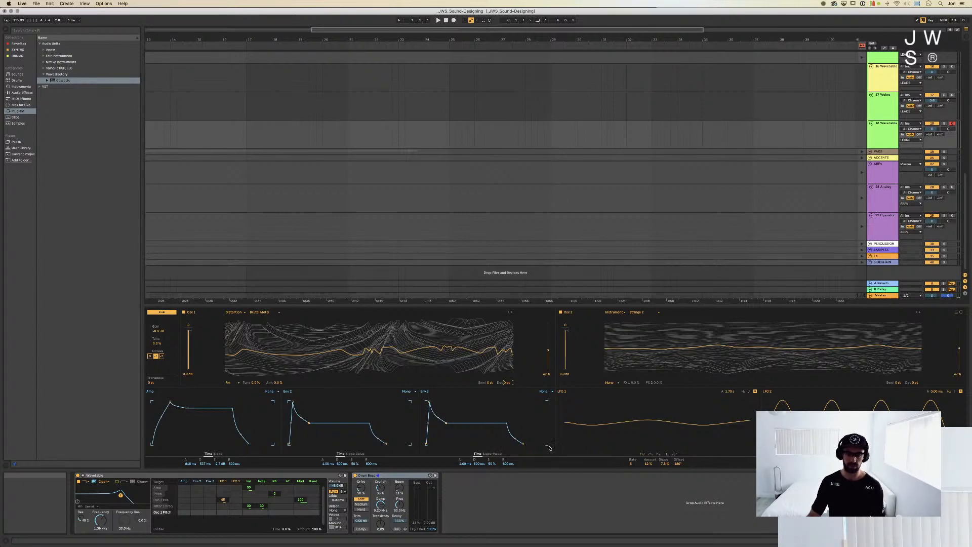
{"action": "right_click", "coordinate": [506, 383]}
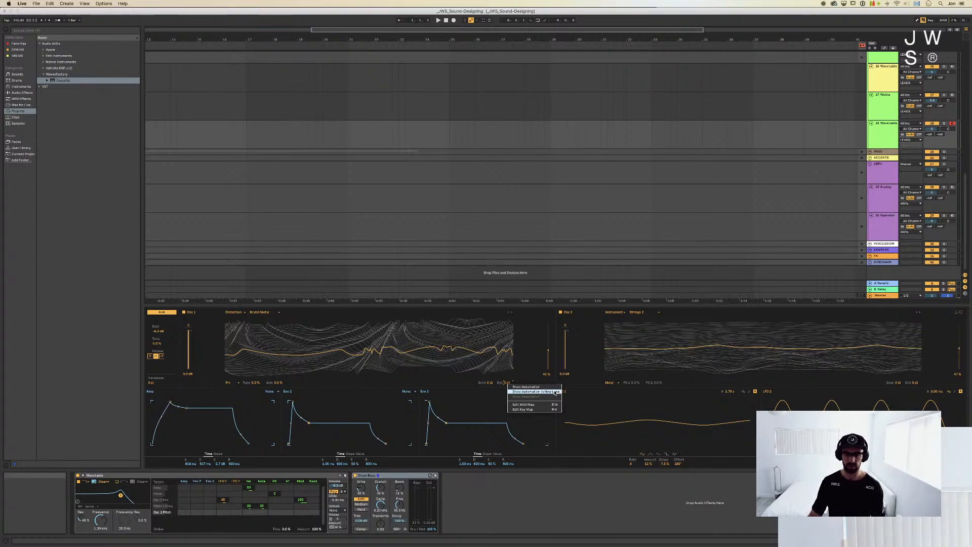
{"action": "left_click", "coordinate": [527, 387]}
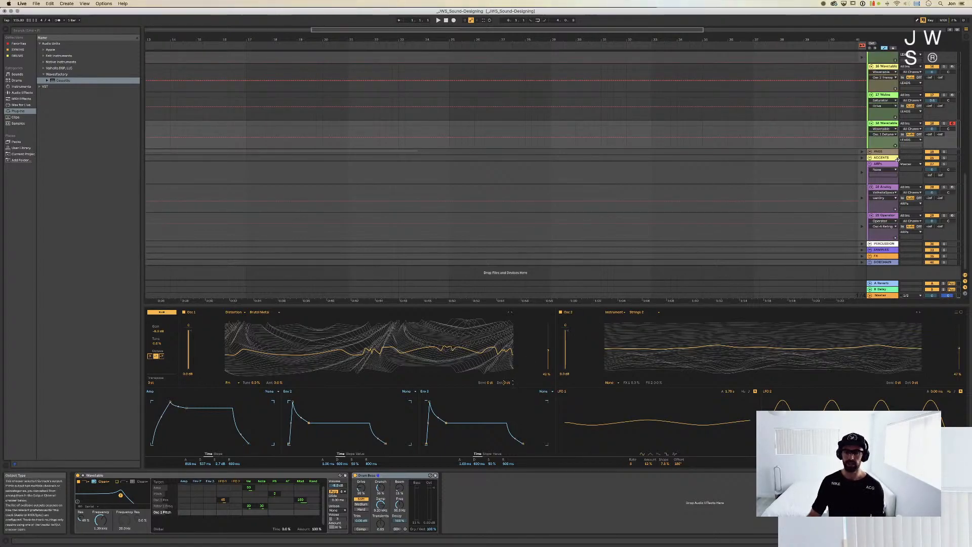
{"action": "scroll", "coordinate": [442, 105], "scroll_direction": "up", "scroll_amount": 10}
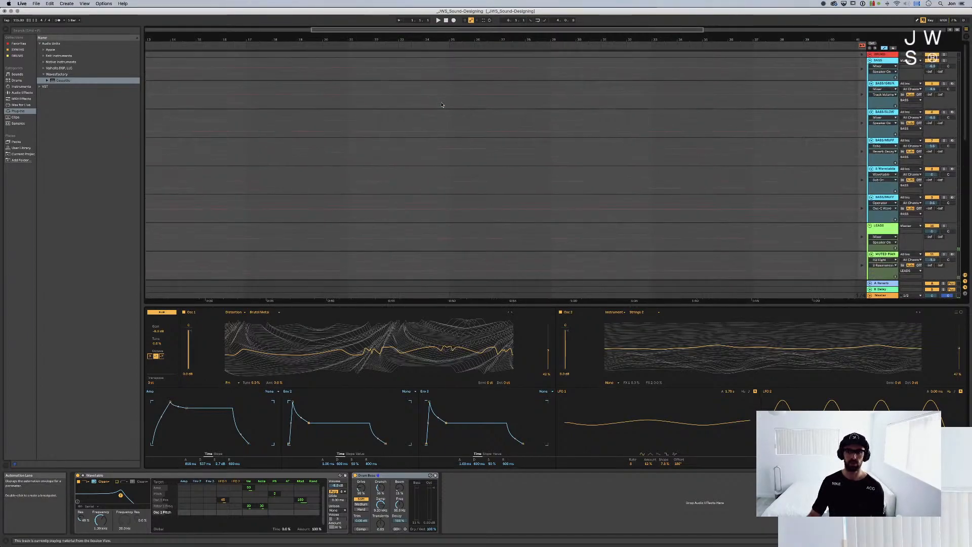
{"action": "scroll", "coordinate": [442, 105], "scroll_direction": "down", "scroll_amount": 10}
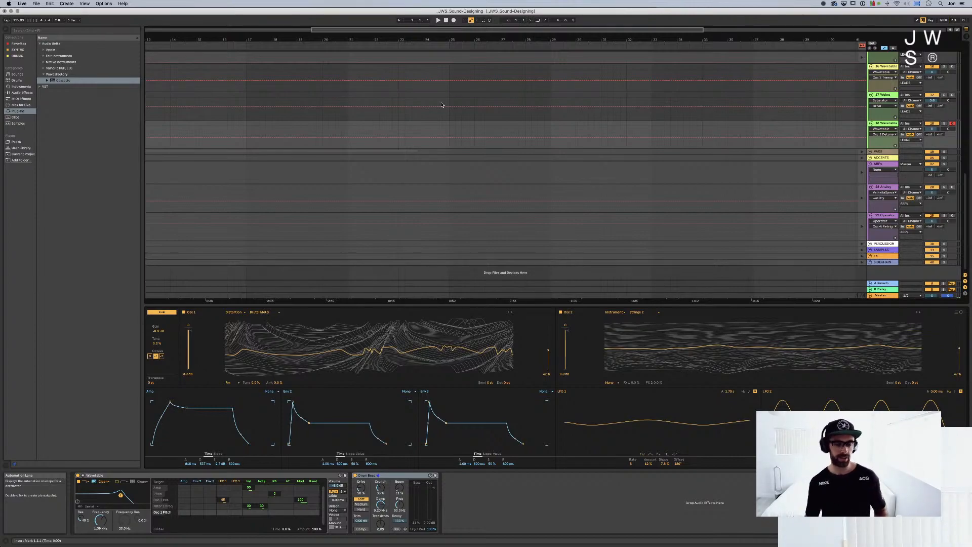
Review the Filter 1 Freq and Osc 1 Pos modulation amounts in the matrix and raise Osc 1's wavetable position to about 54 %
{"action": "key", "text": "super+Tab"}
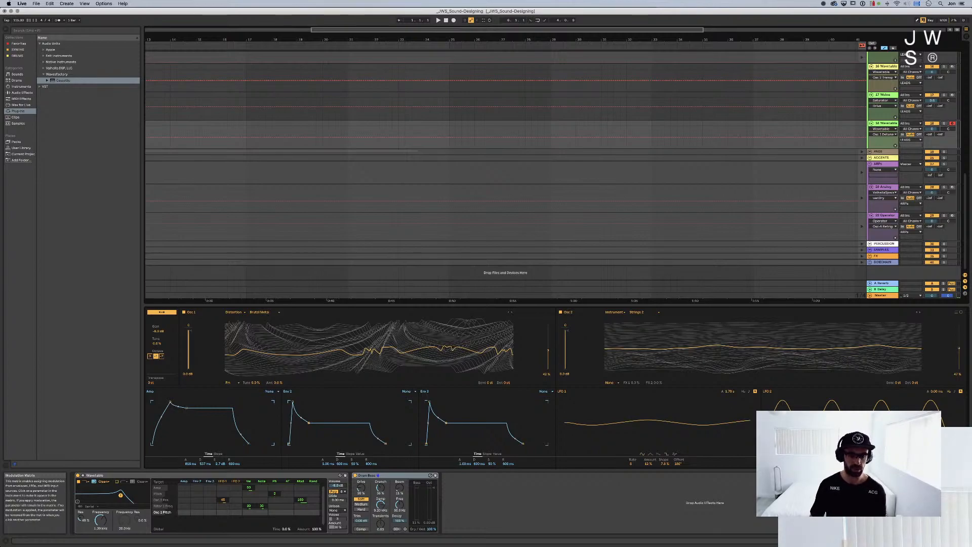
{"action": "right_click", "coordinate": [263, 507]}
{"action": "left_click", "coordinate": [265, 509]}
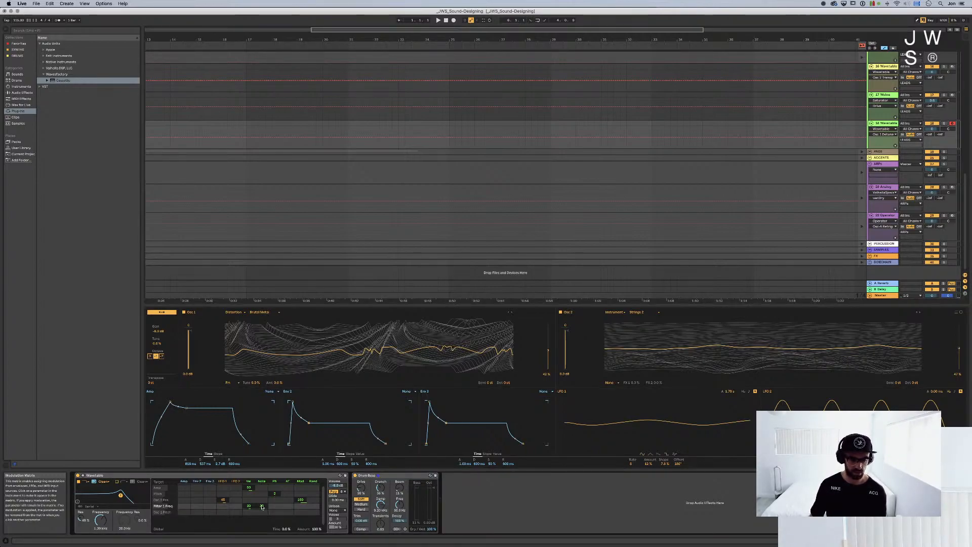
{"action": "right_click", "coordinate": [262, 507]}
{"action": "left_click", "coordinate": [259, 507]}
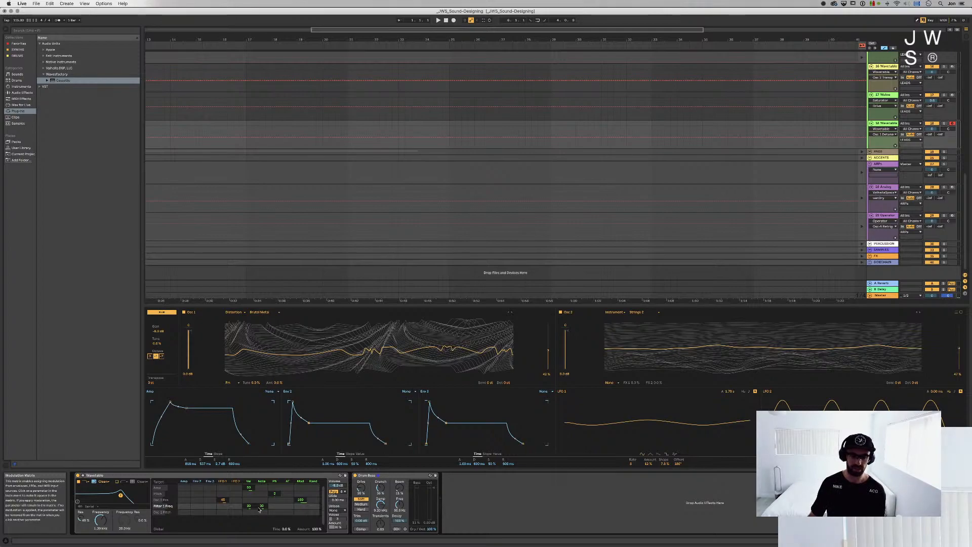
{"action": "right_click", "coordinate": [225, 500]}
{"action": "left_click", "coordinate": [227, 499]}
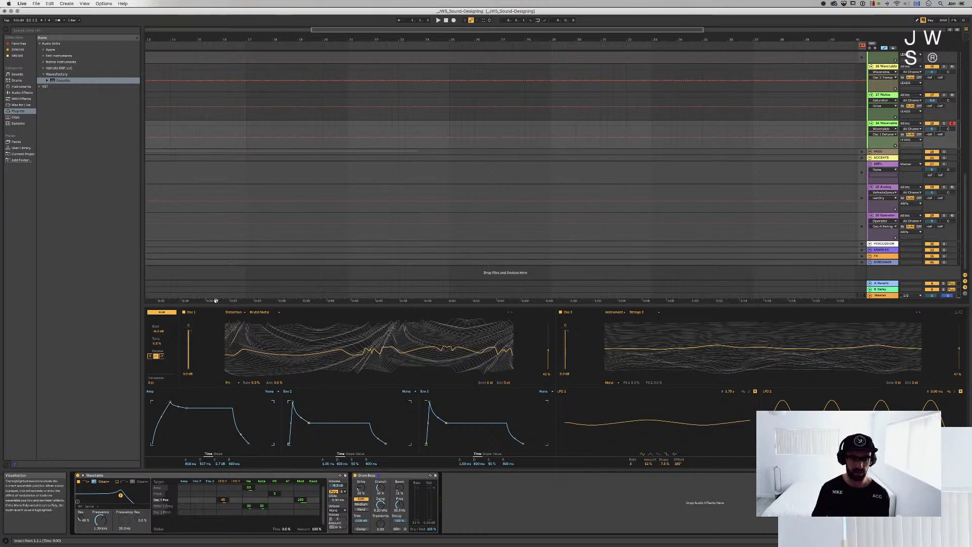
{"action": "mouse_move", "coordinate": [548, 354]}
{"action": "left_mouse_down"}
{"action": "mouse_move", "coordinate": [548, 339]}
{"action": "mouse_move", "coordinate": [547, 347]}
{"action": "left_mouse_up"}
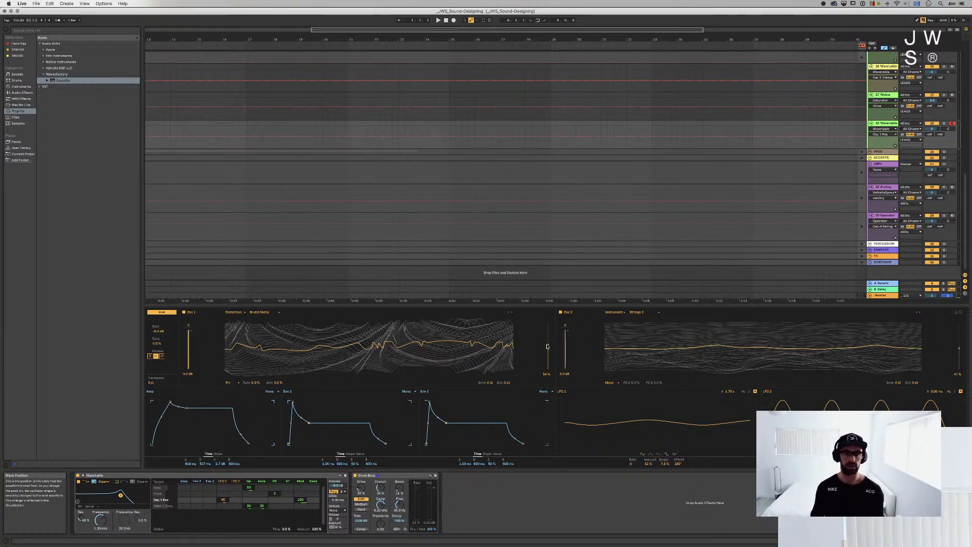
Switch to the Session View and arm bass tracks 5 and 6 in turn to play their Analog sounds
{"action": "key", "text": "Tab"}
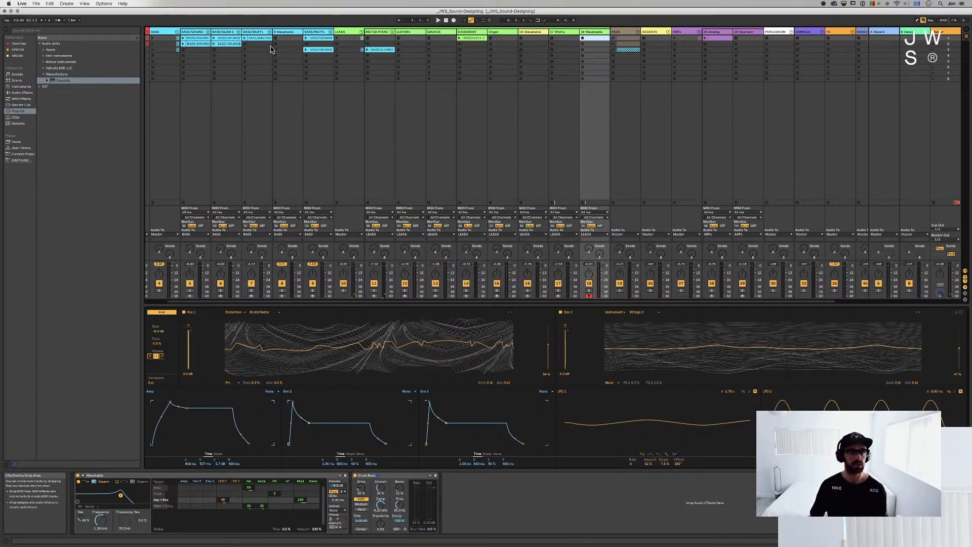
{"action": "left_click", "coordinate": [222, 32]}
{"action": "left_click", "coordinate": [194, 32]}
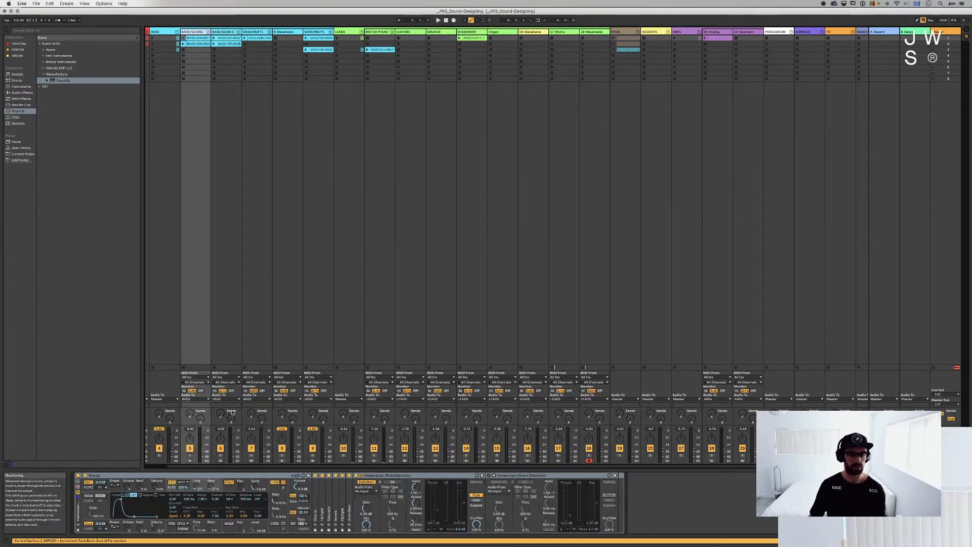
{"action": "scroll", "coordinate": [363, 188], "scroll_direction": "left", "scroll_amount": 2}
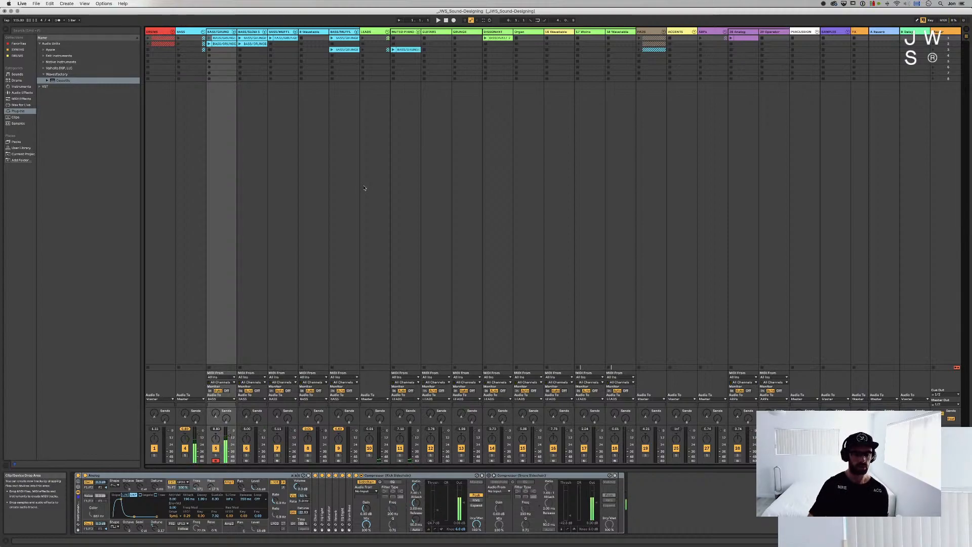
{"action": "left_click", "coordinate": [244, 464]}
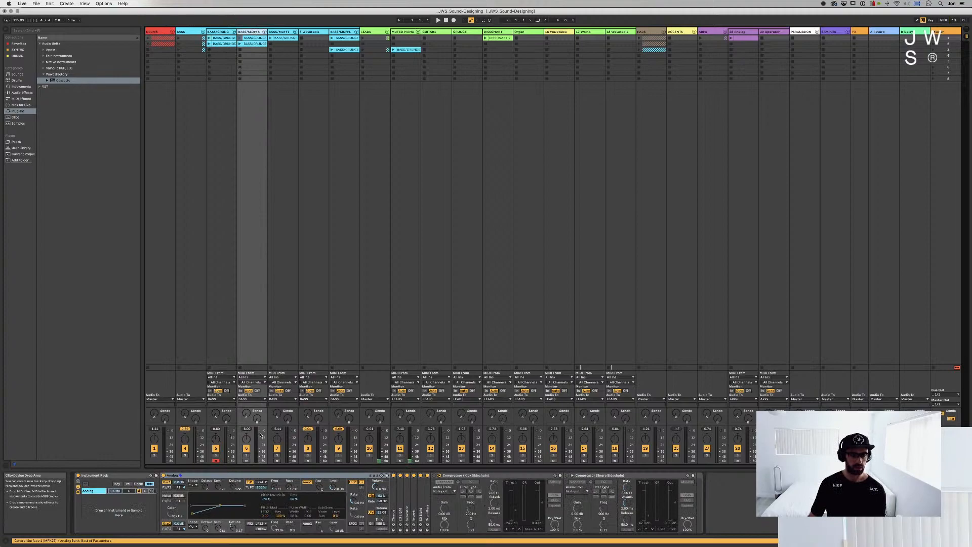
{"action": "left_click", "coordinate": [246, 461]}
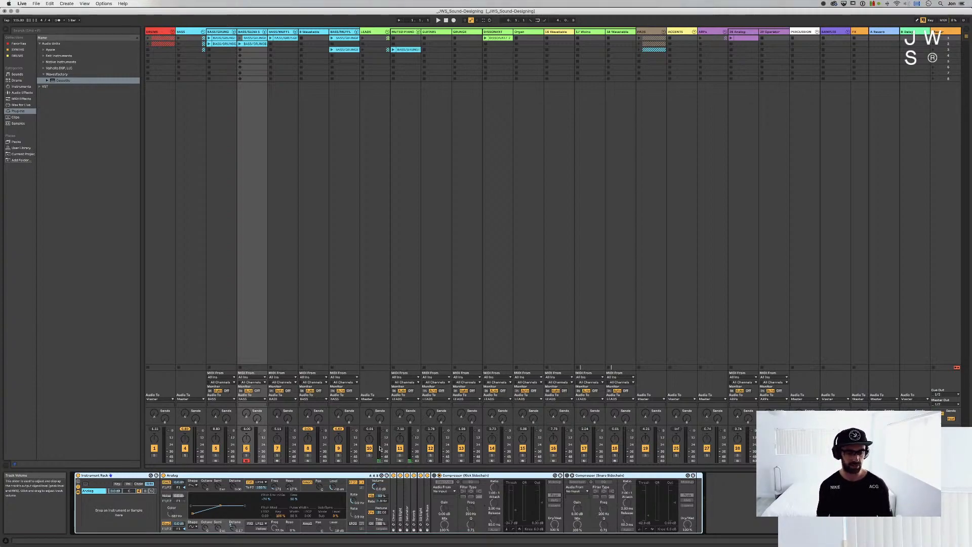
Examine the pitch envelope's Initial level and its mapping options in the Analog on track 6
{"action": "left_click", "coordinate": [218, 507]}
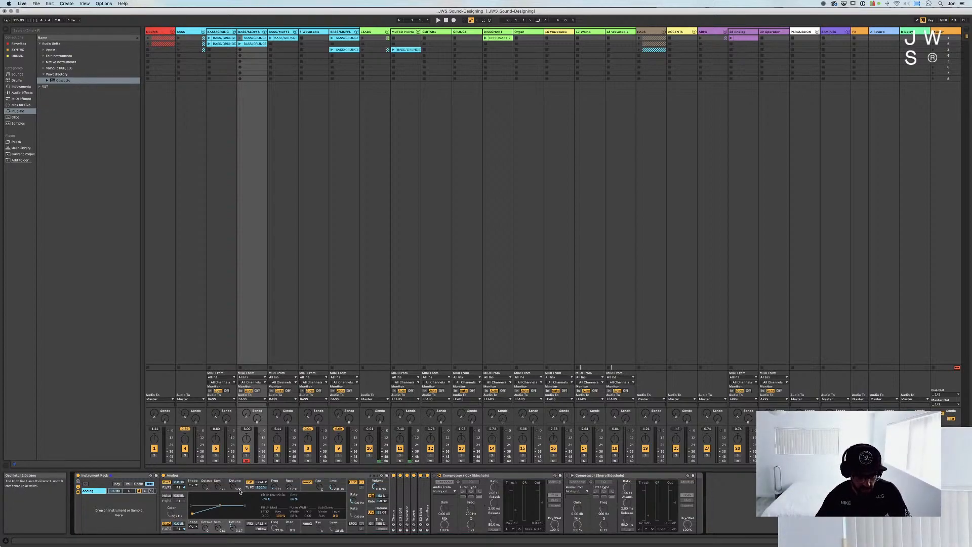
{"action": "right_click", "coordinate": [269, 498]}
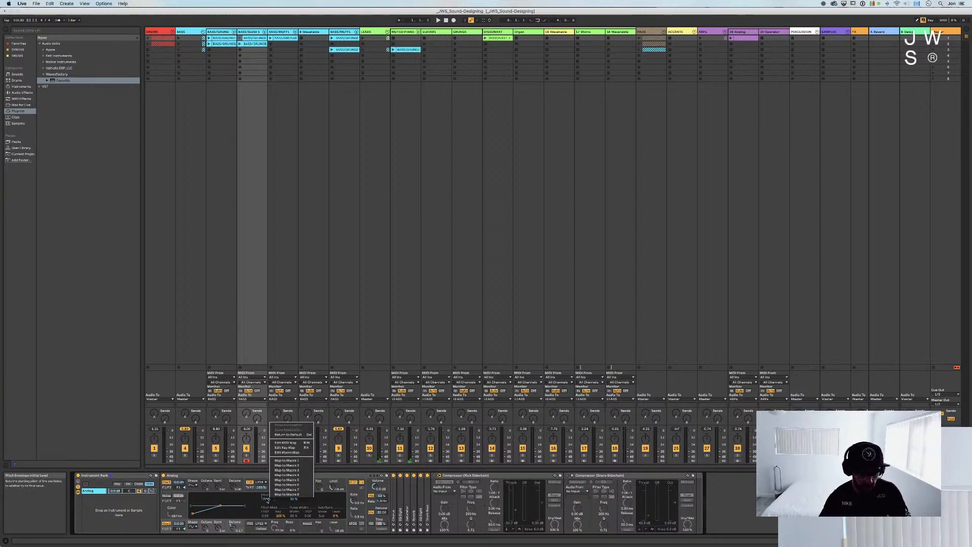
{"action": "key", "text": "Escape"}
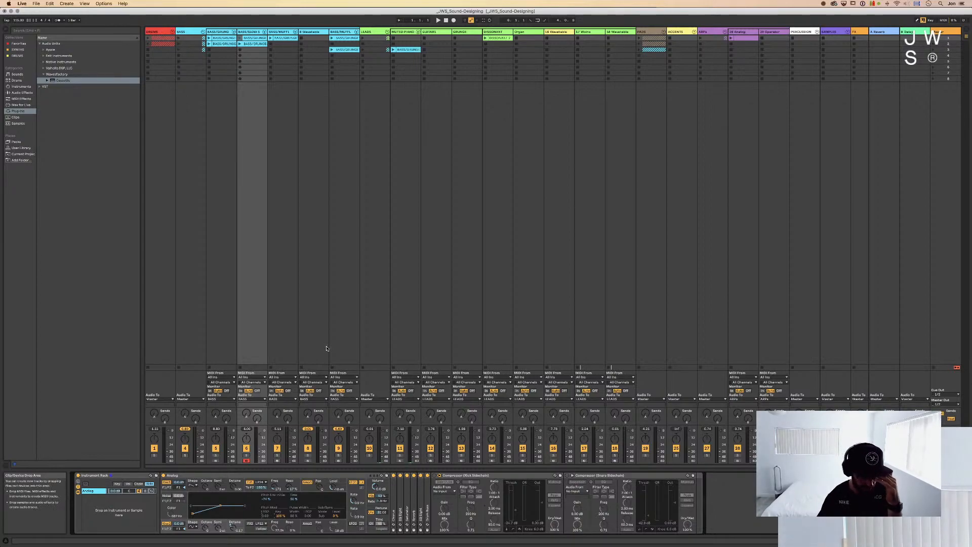
Display the velocity zones of track 6's Instrument Rack and move track 5's Analog into the rack as a second chain
{"action": "left_click", "coordinate": [138, 484]}
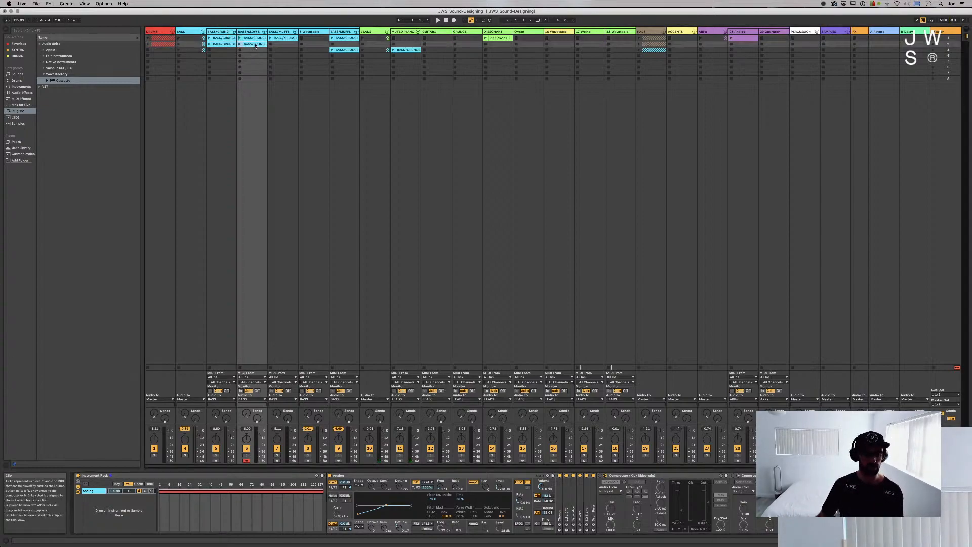
{"action": "left_click", "coordinate": [227, 46]}
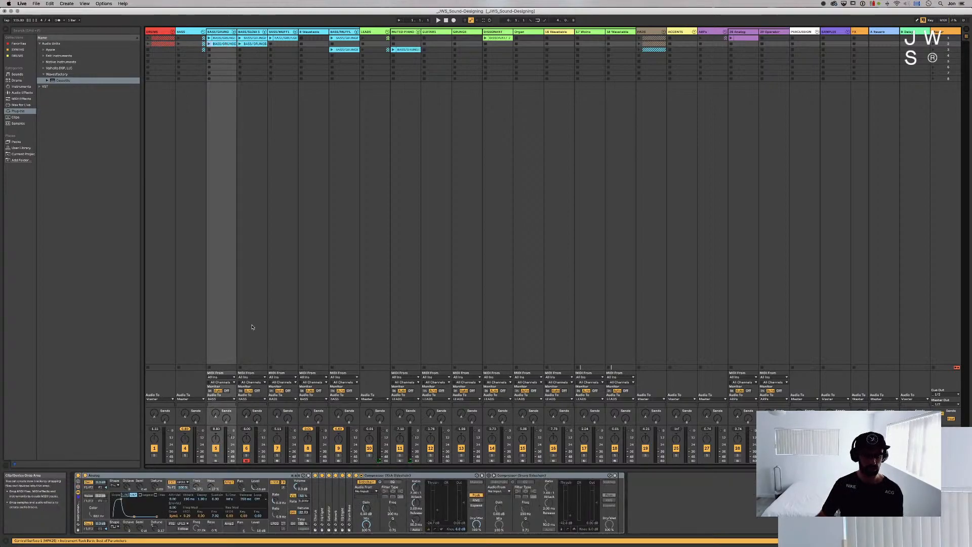
{"action": "left_click", "coordinate": [122, 476]}
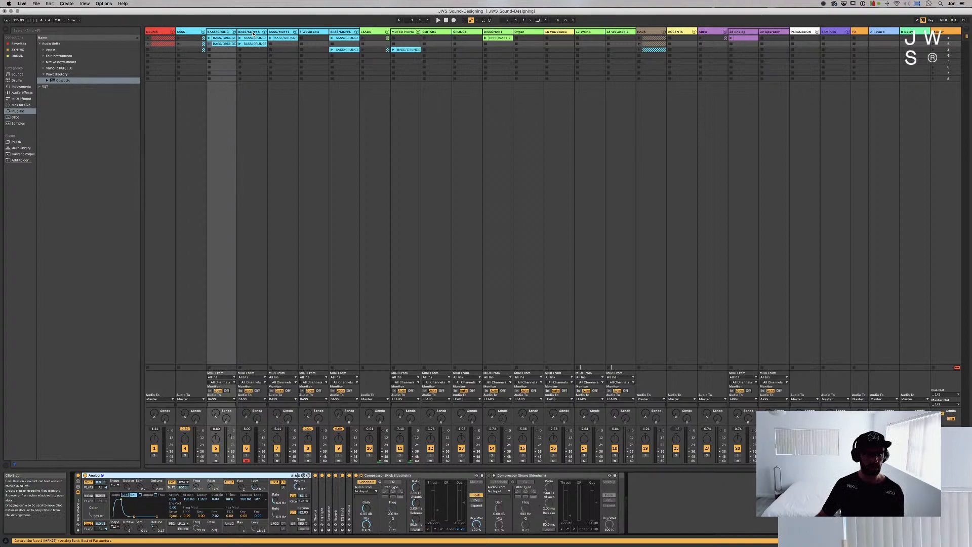
{"action": "left_click", "coordinate": [253, 69]}
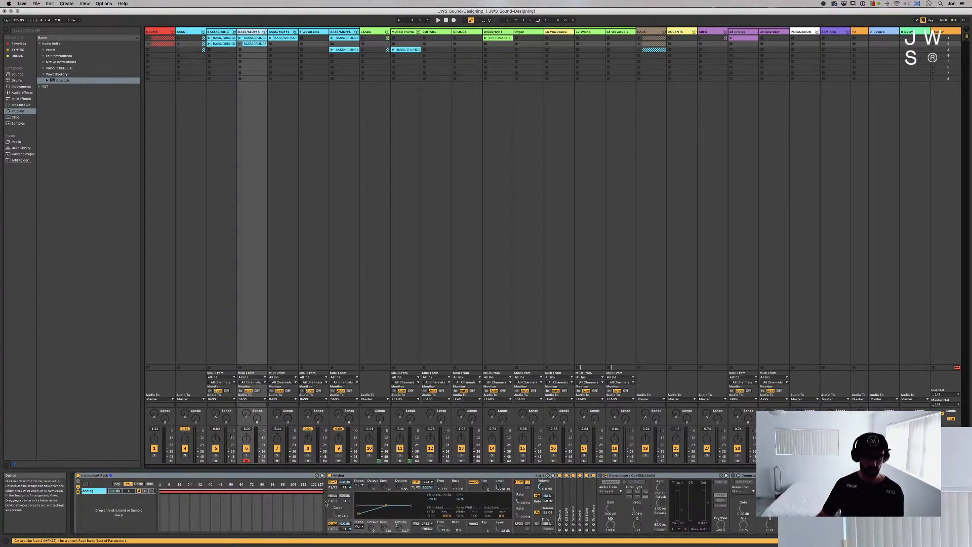
{"action": "left_click", "coordinate": [343, 476]}
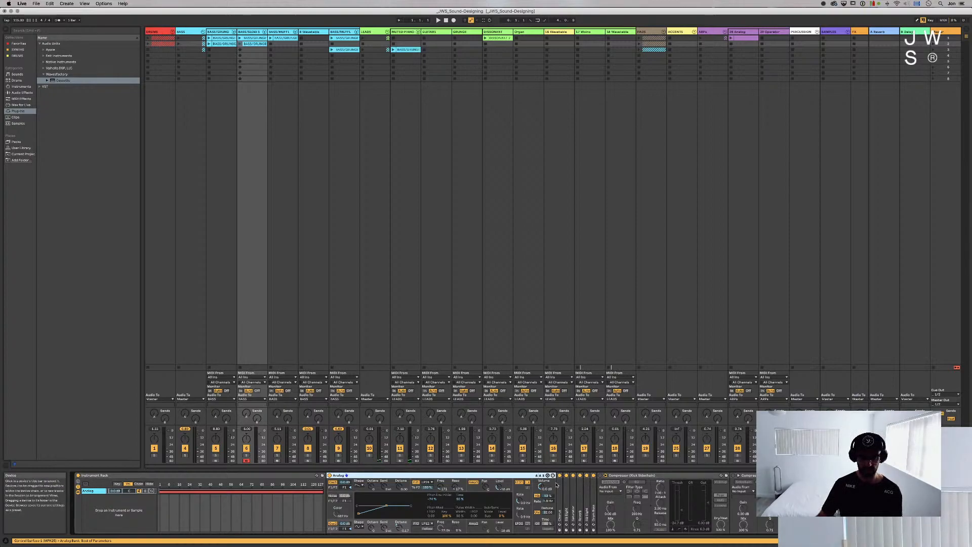
{"action": "left_click", "coordinate": [222, 32]}
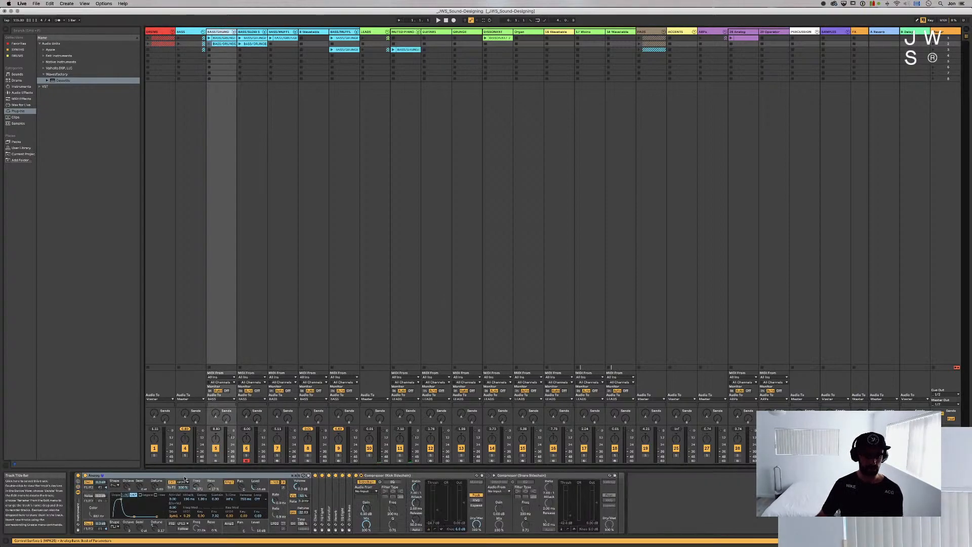
{"action": "left_click", "coordinate": [252, 33]}
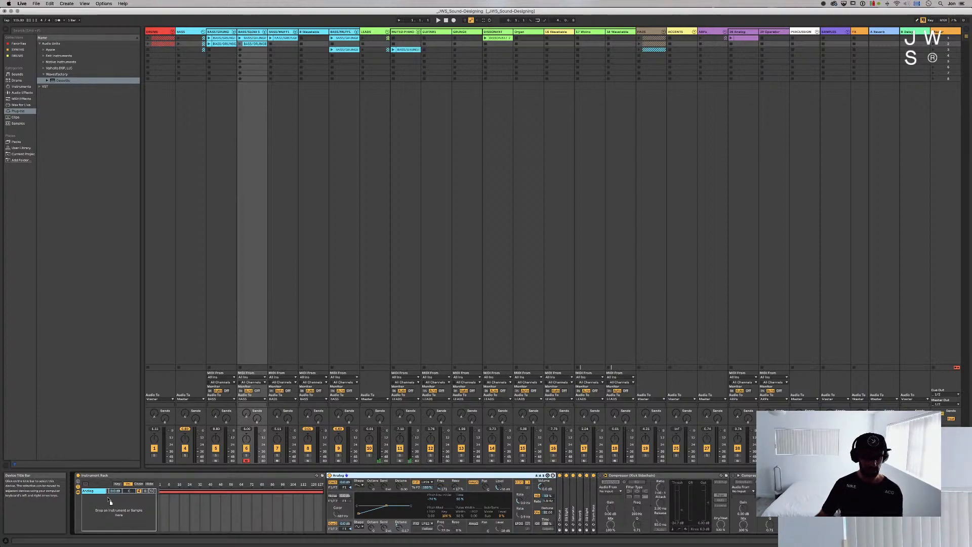
{"action": "key", "text": "super+d"}
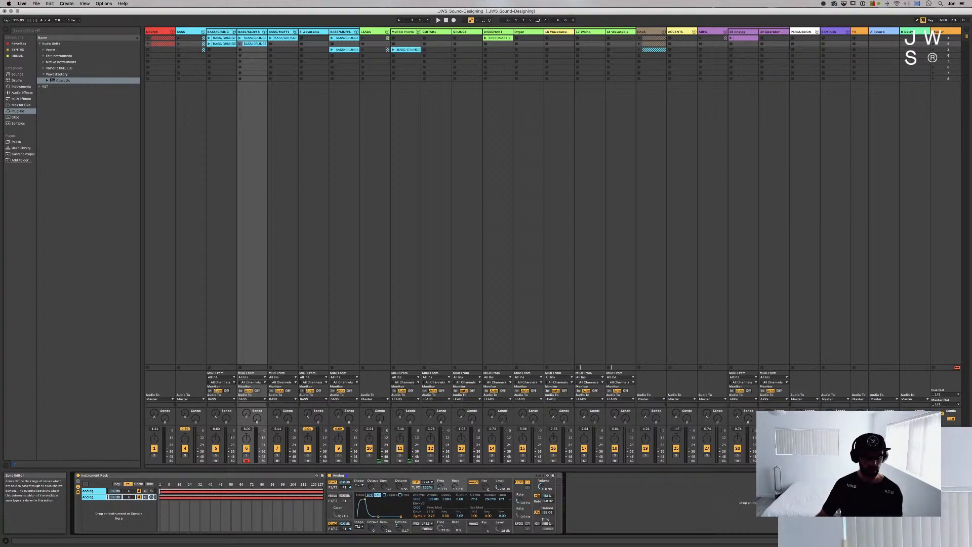
Rename the Instrument Rack's first Analog chain as Slow Start
{"action": "left_click", "coordinate": [88, 499]}
{"action": "key", "text": "super+r"}
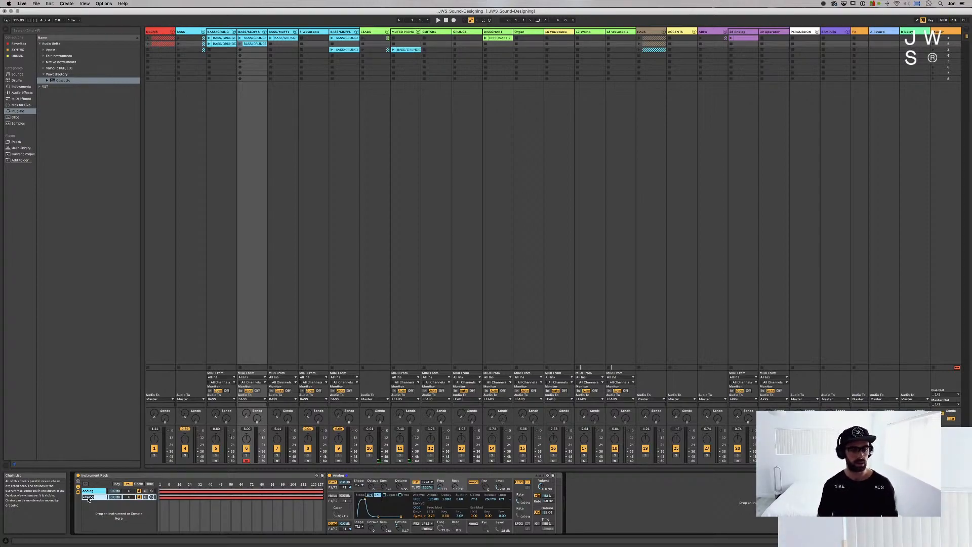
{"action": "left_click", "coordinate": [88, 491], "text": "shift"}
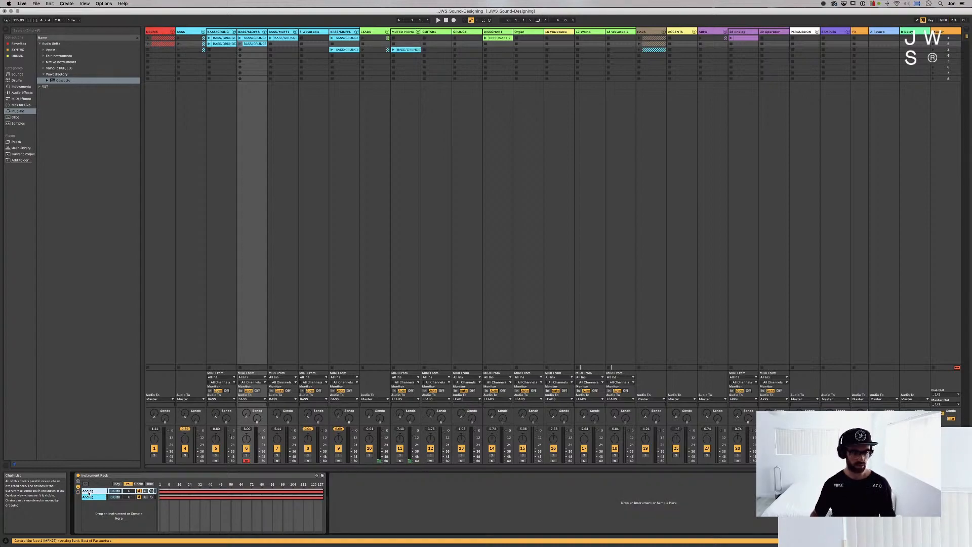
{"action": "left_click", "coordinate": [88, 492]}
{"action": "key", "text": "super+r"}
{"action": "type", "text": "S"}
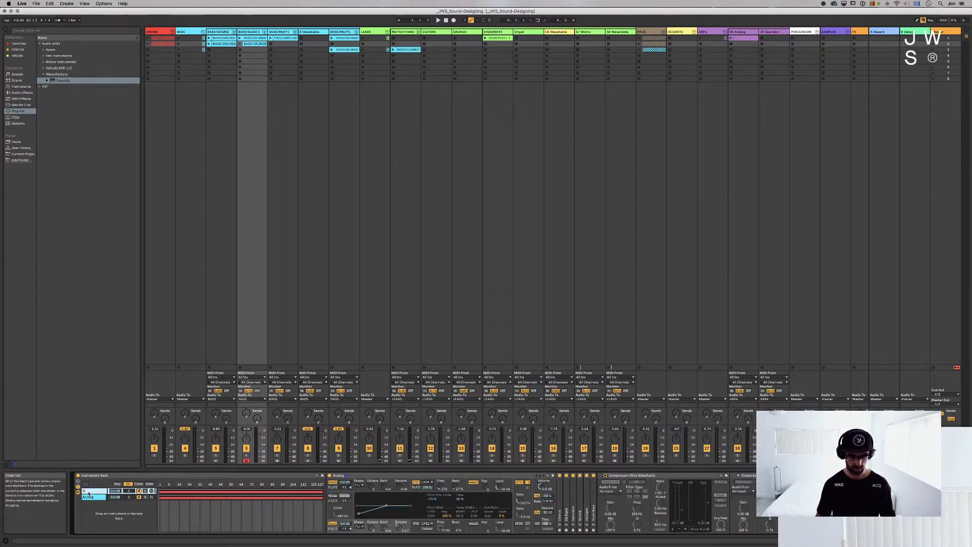
{"action": "type", "text": "low Start"}
{"action": "key", "text": "Return"}
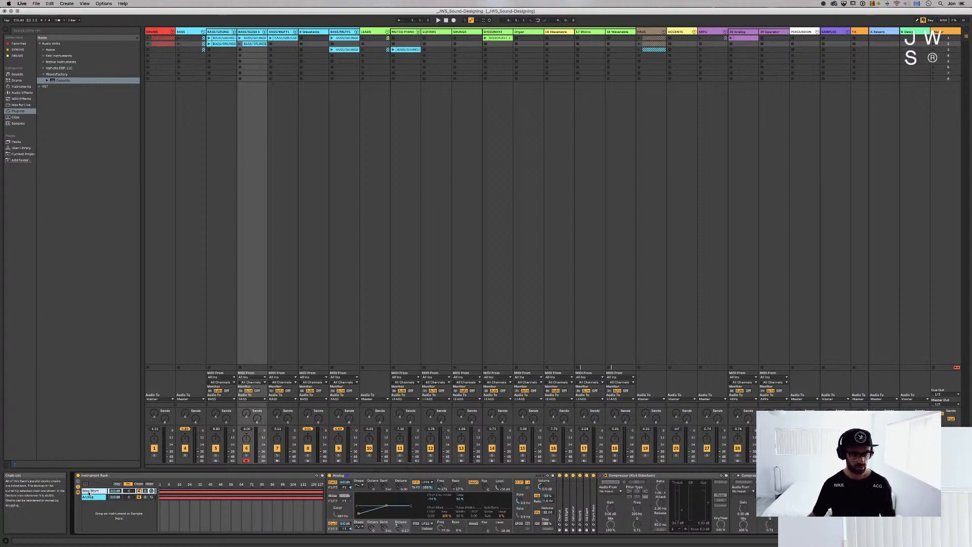
Limit the Slow Start chain to velocities from about 80 to 127 and the second Analog chain to velocities up to about 80
{"action": "left_click_drag", "start_coordinate": [160, 492], "coordinate": [262, 495]}
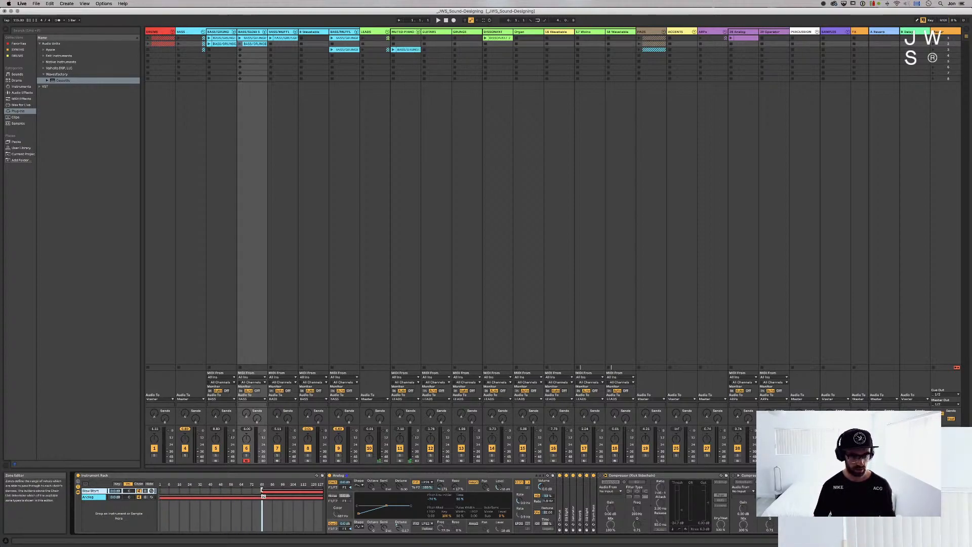
{"action": "left_click_drag", "start_coordinate": [323, 498], "coordinate": [262, 501]}
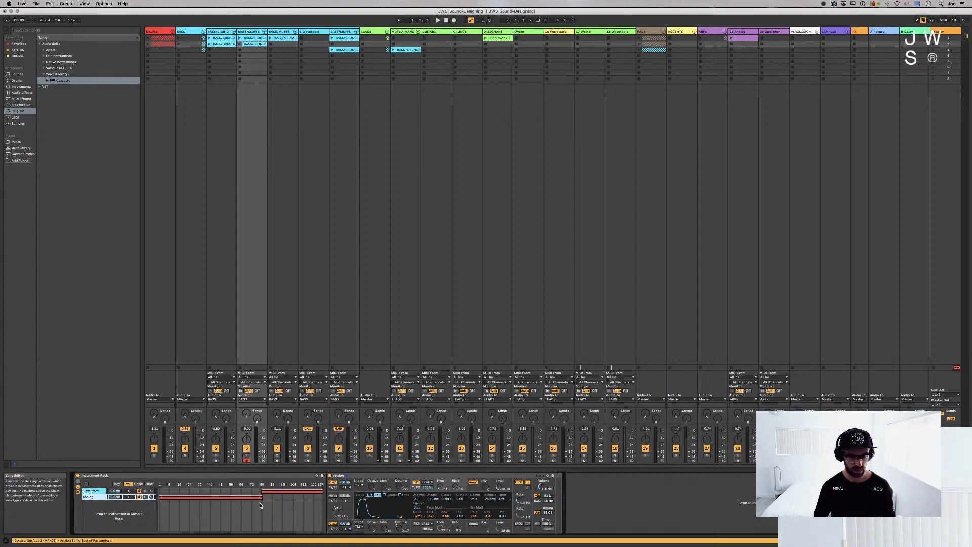
{"action": "left_click", "coordinate": [92, 492]}
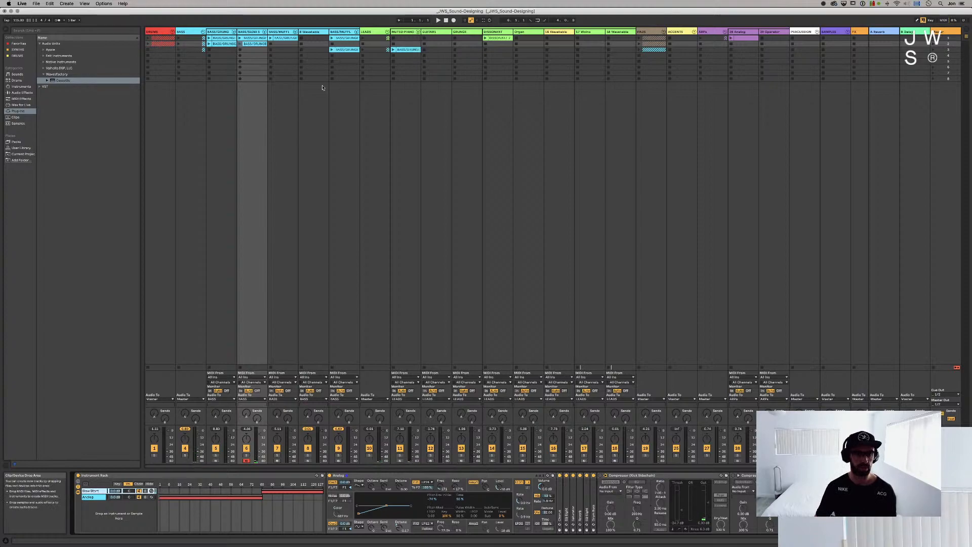
{"action": "left_click", "coordinate": [89, 497]}
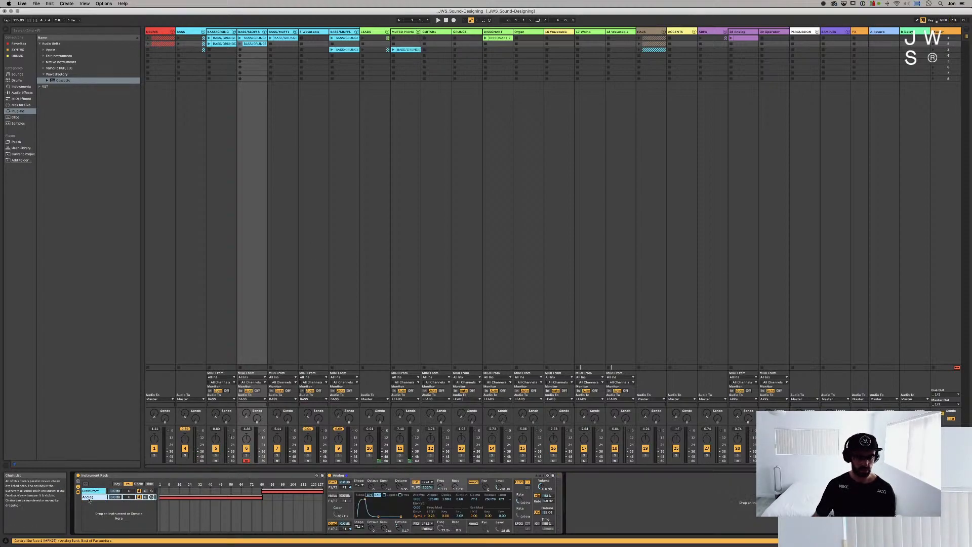
Copy all of track 5's audio effects into the Analog chain of track 6's Instrument Rack, after the Analog, and delete track 5
{"action": "left_click", "coordinate": [191, 32]}
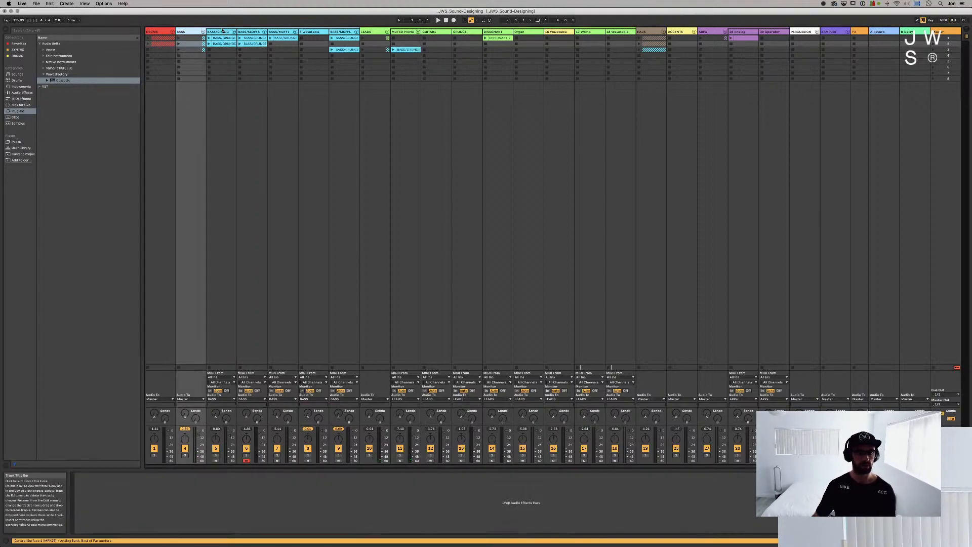
{"action": "left_click", "coordinate": [220, 33]}
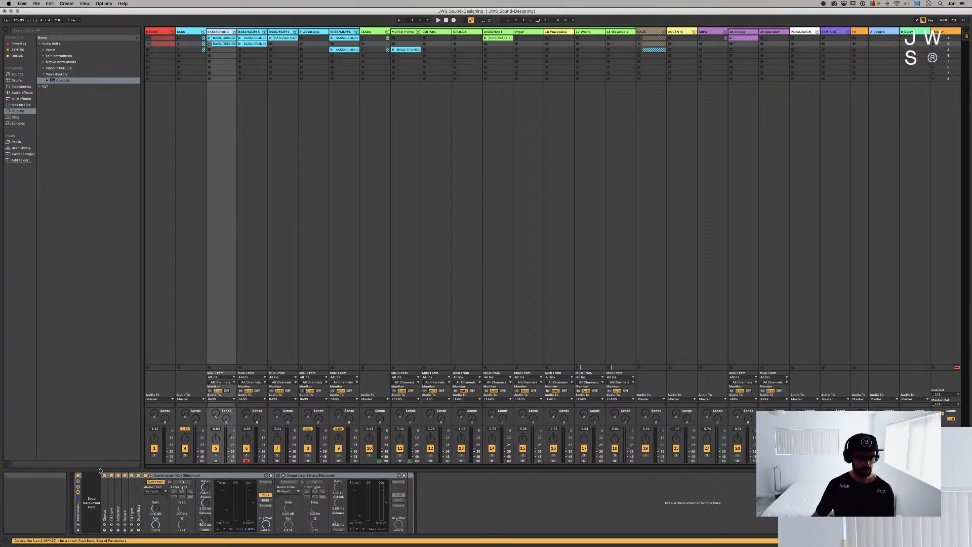
{"action": "left_click", "coordinate": [105, 486]}
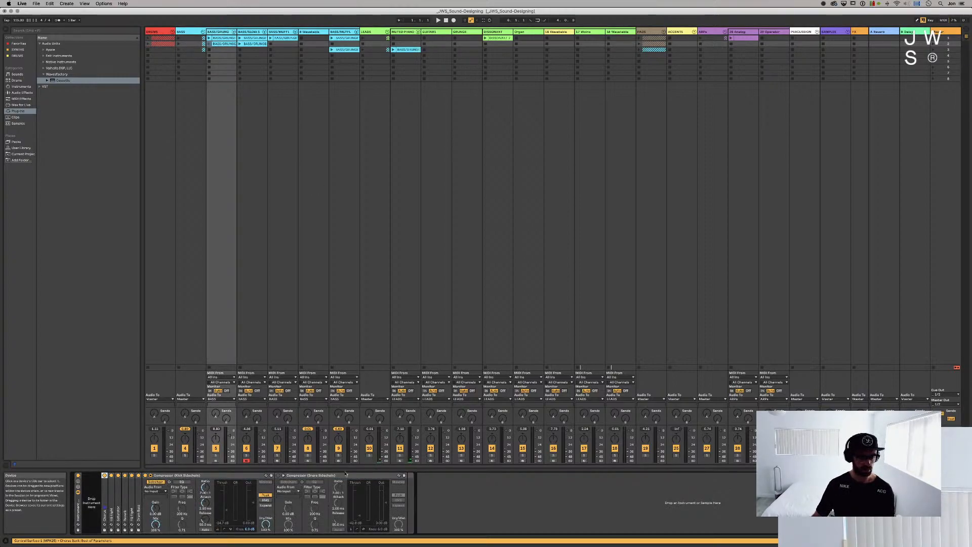
{"action": "key", "text": "super+a"}
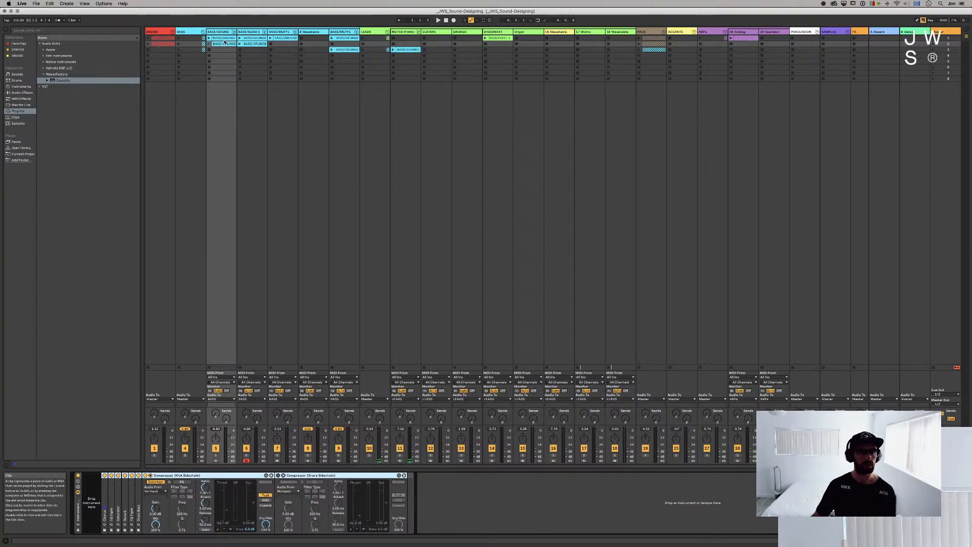
{"action": "left_click", "coordinate": [250, 32]}
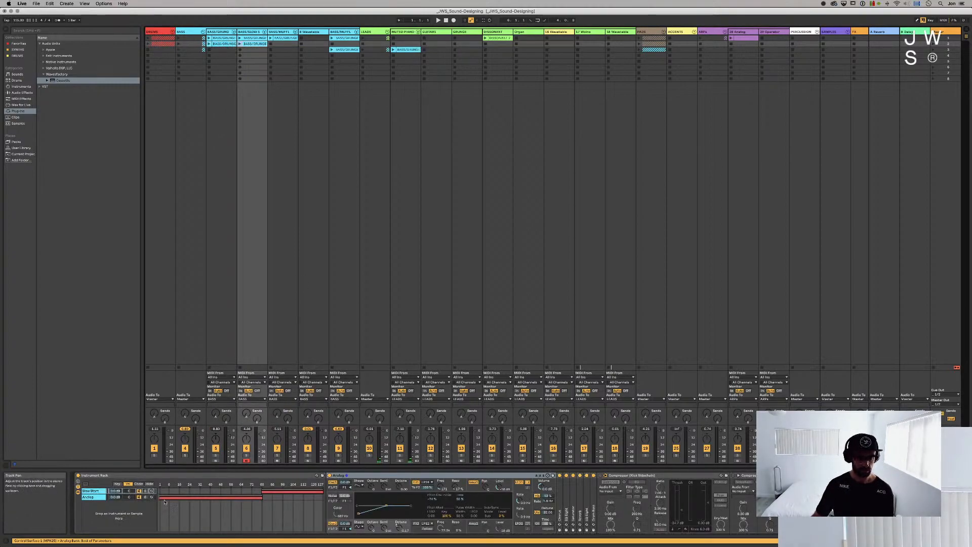
{"action": "left_click", "coordinate": [396, 480]}
{"action": "left_click", "coordinate": [397, 477]}
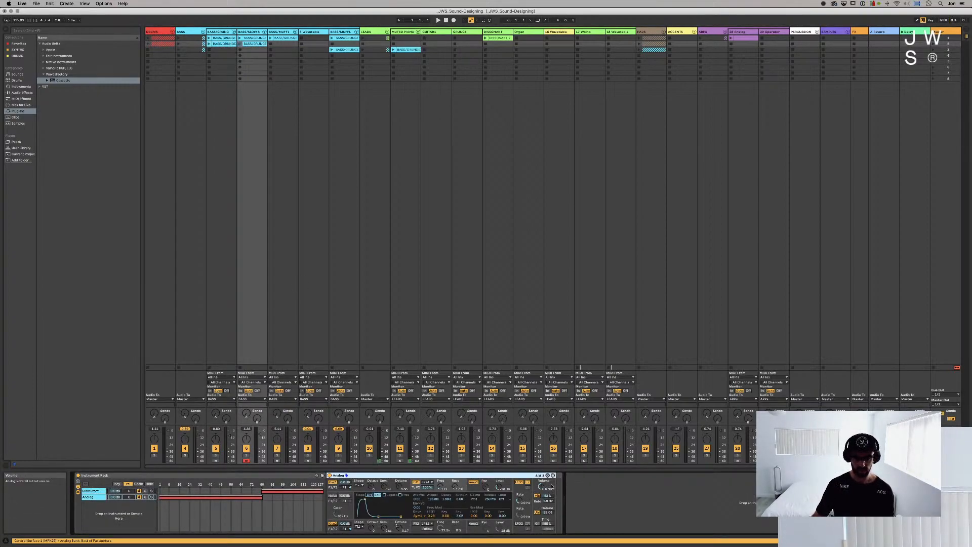
{"action": "left_click", "coordinate": [560, 490]}
{"action": "key", "text": "super+v"}
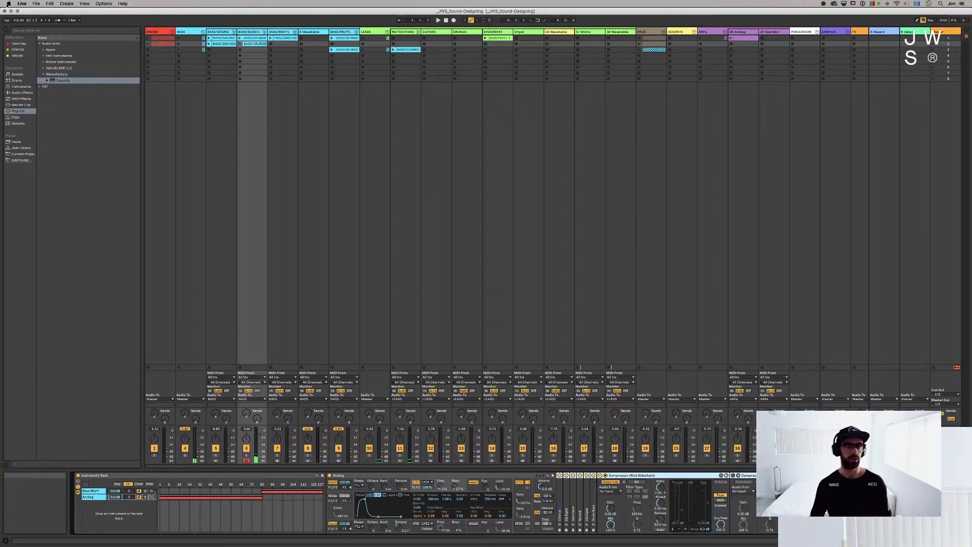
{"action": "left_click", "coordinate": [214, 33]}
{"action": "key", "text": "Delete"}
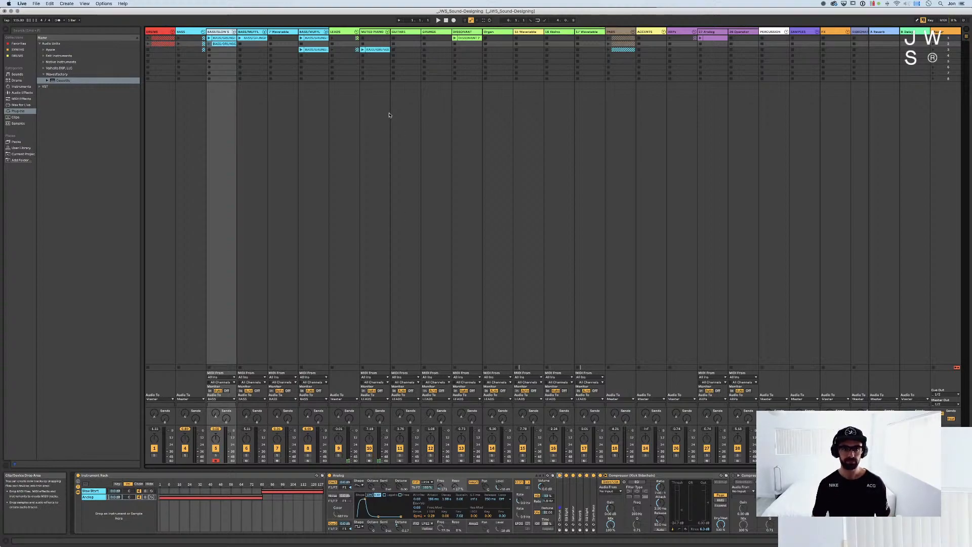
Fold the BASS and LEADS group tracks
{"action": "left_click", "coordinate": [309, 34]}
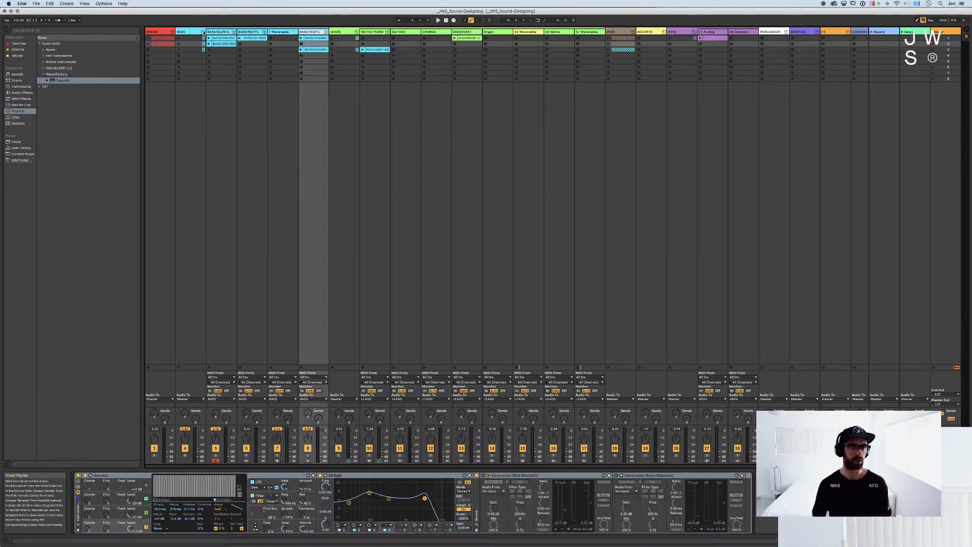
{"action": "key", "text": "Left"}
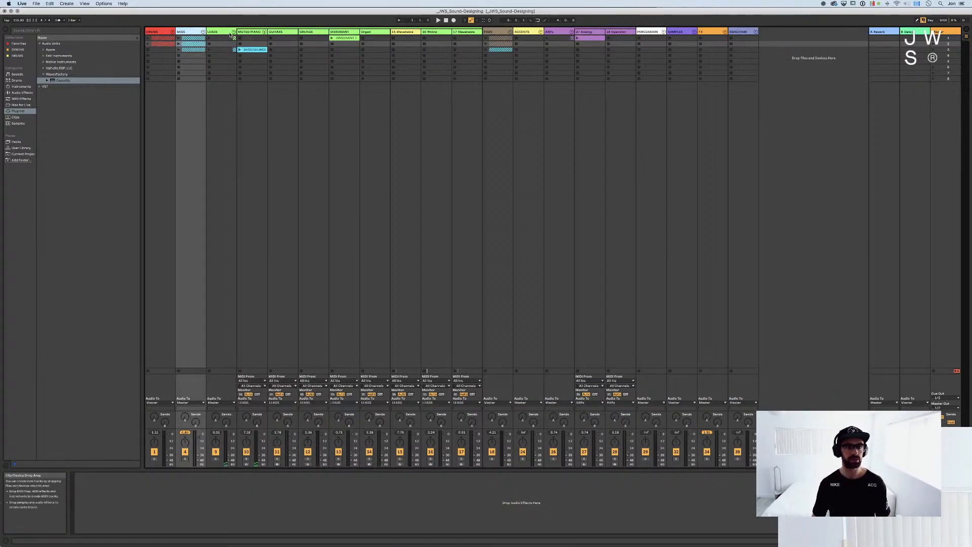
{"action": "left_click", "coordinate": [246, 32]}
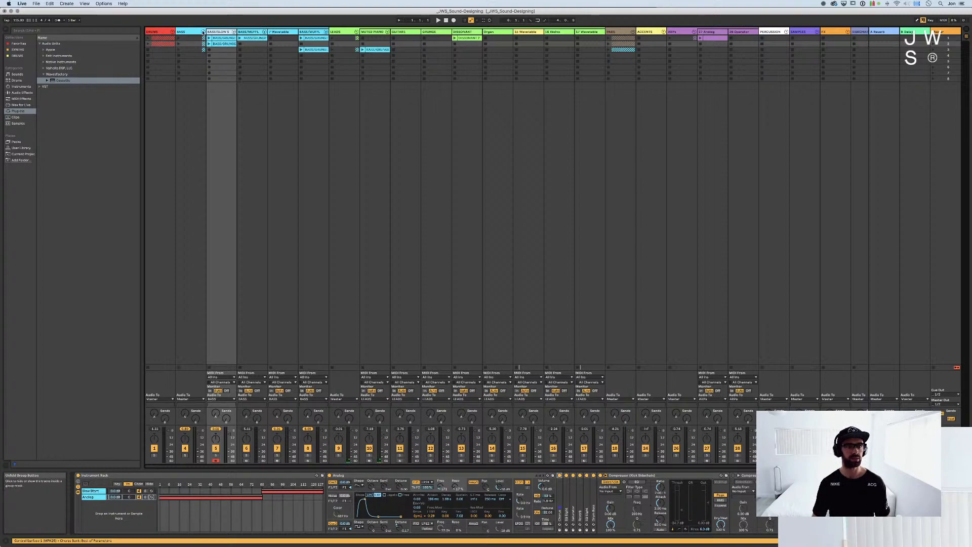
{"action": "left_click", "coordinate": [203, 31]}
{"action": "left_click", "coordinate": [233, 32]}
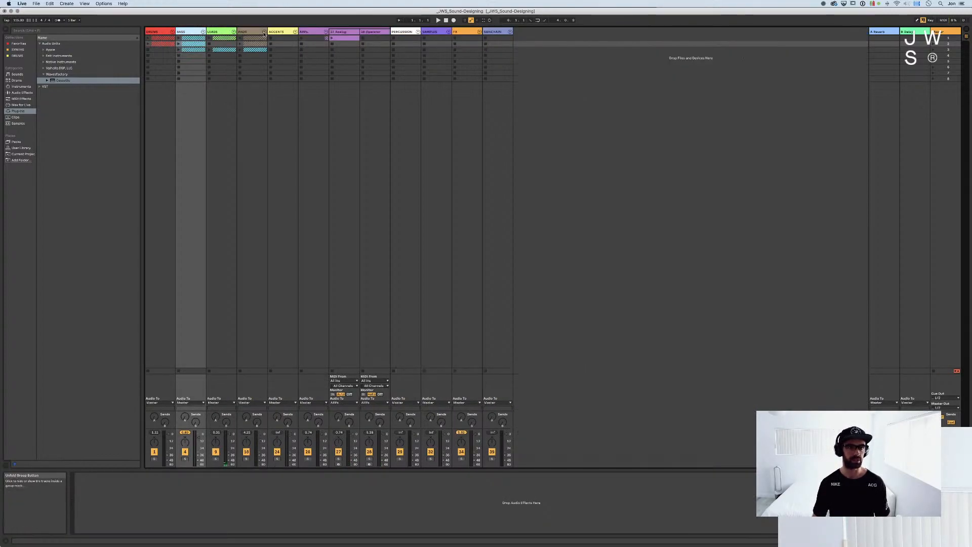
Unfold the ARPS group and arm its Analog track, followed by its Operator track, to audition both sounds
{"action": "left_click", "coordinate": [326, 32]}
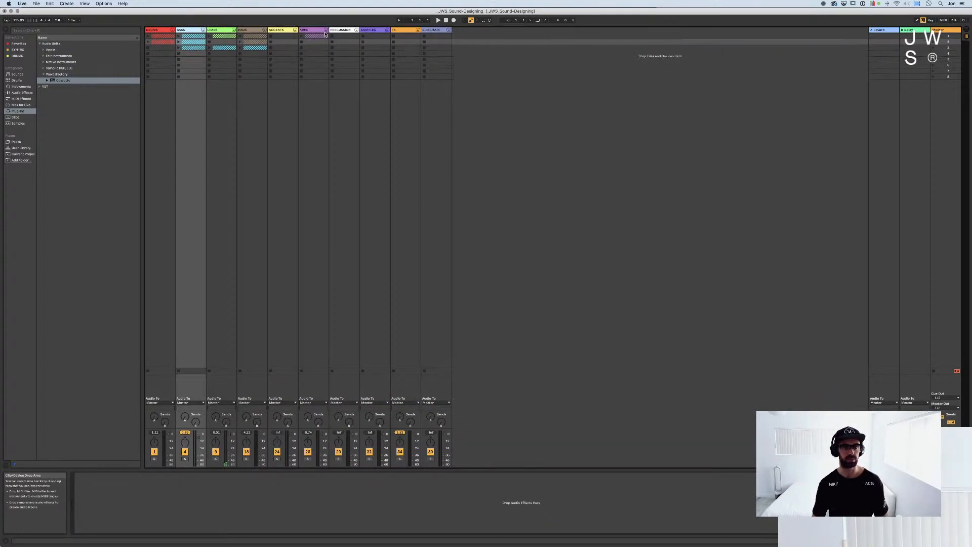
{"action": "left_click", "coordinate": [311, 30]}
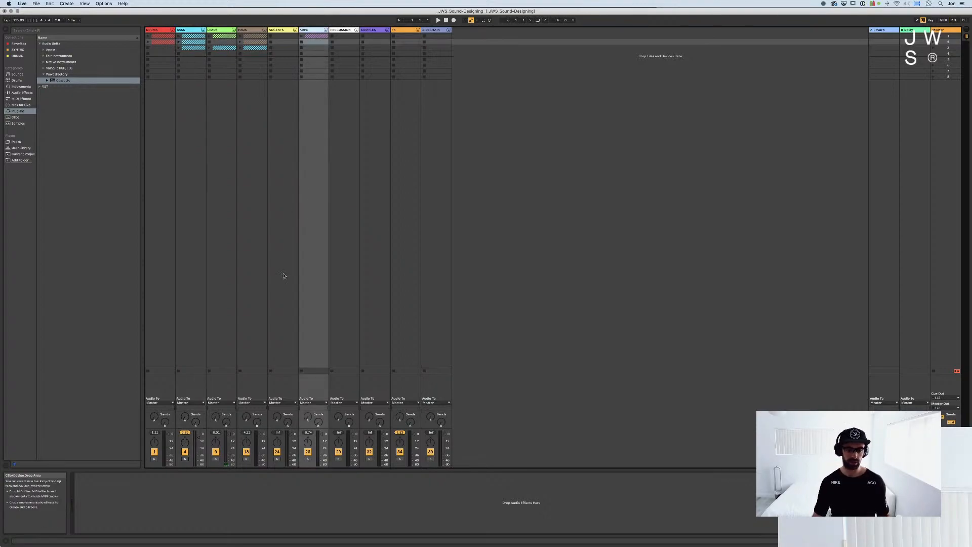
{"action": "left_click", "coordinate": [326, 30]}
{"action": "left_click", "coordinate": [345, 39]}
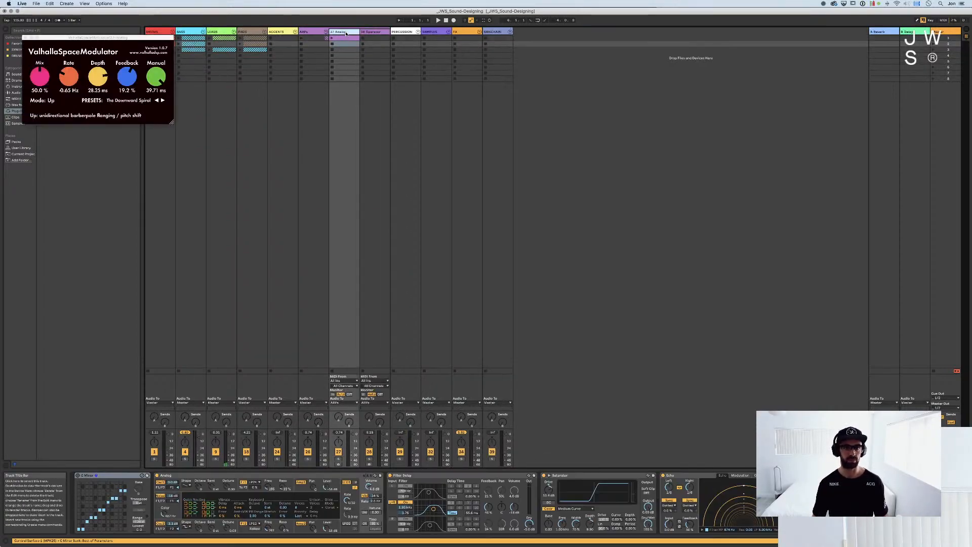
{"action": "left_click", "coordinate": [338, 465]}
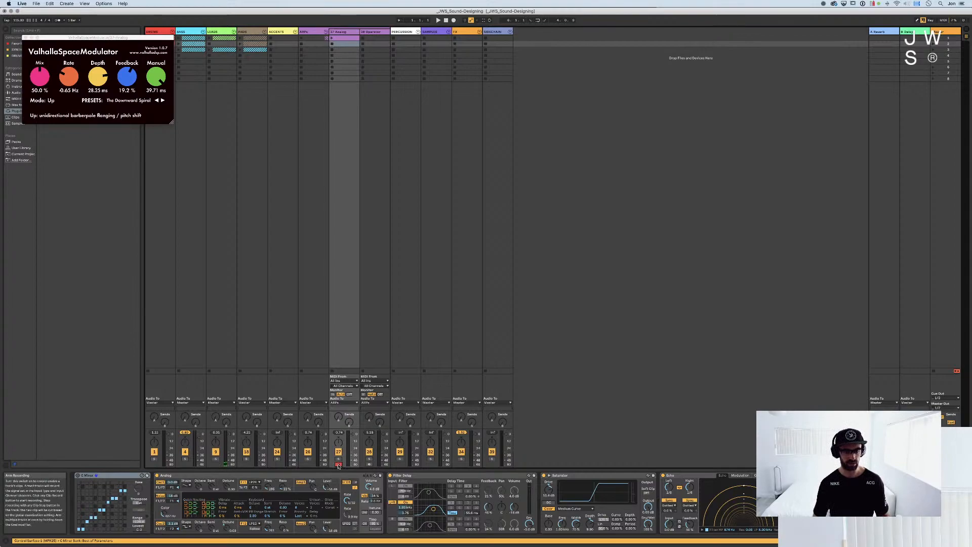
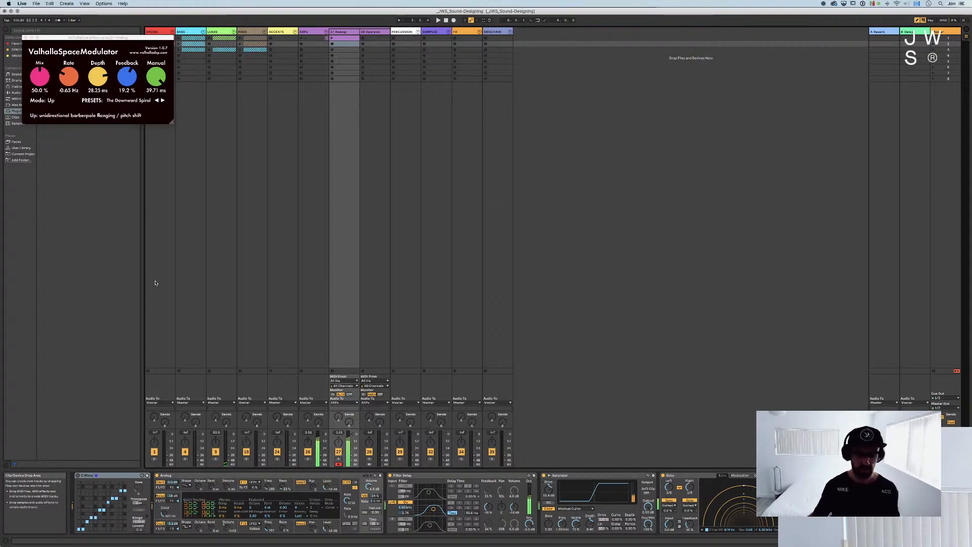
{"action": "left_click", "coordinate": [370, 464]}
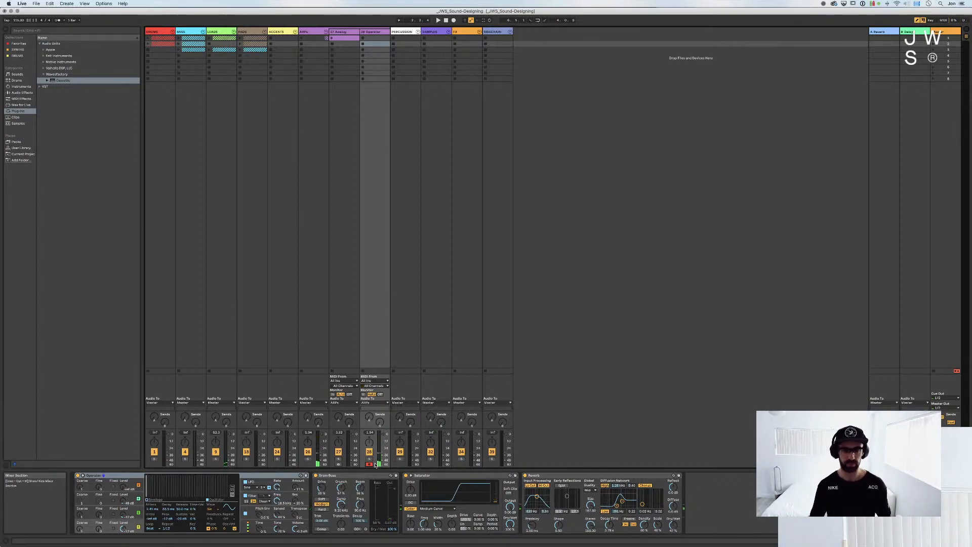
Switch to Chrome, check the stream analytics in YouTube Studio and the Contact Support page, and return to Ableton Live
{"action": "key", "text": "super+Tab"}
{"action": "key", "text": "super+Tab"}
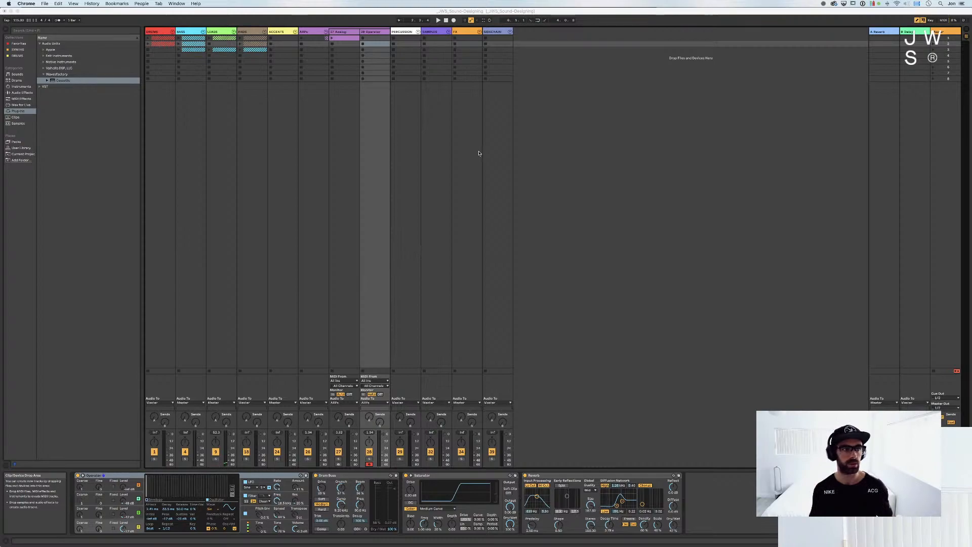
{"action": "mouse_move", "coordinate": [667, 539]}
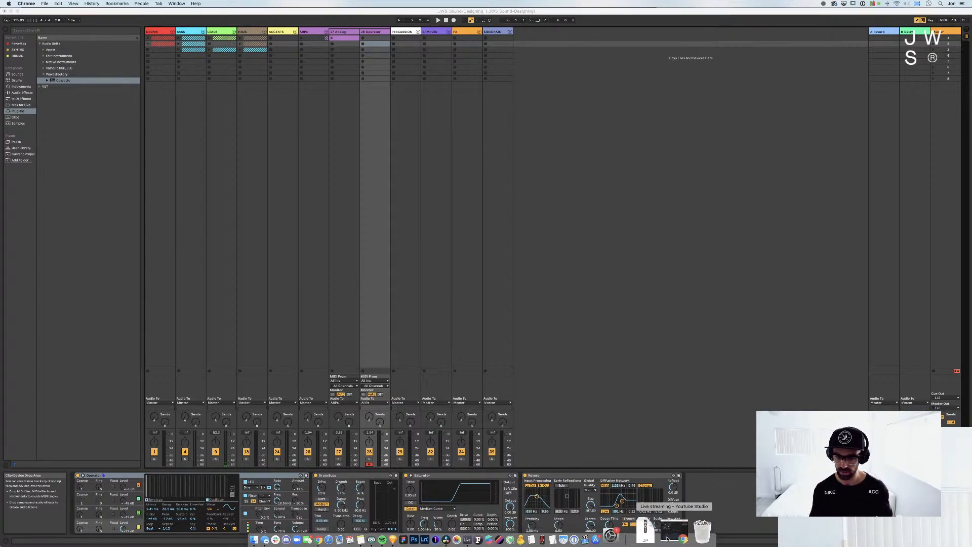
{"action": "left_click", "coordinate": [667, 539]}
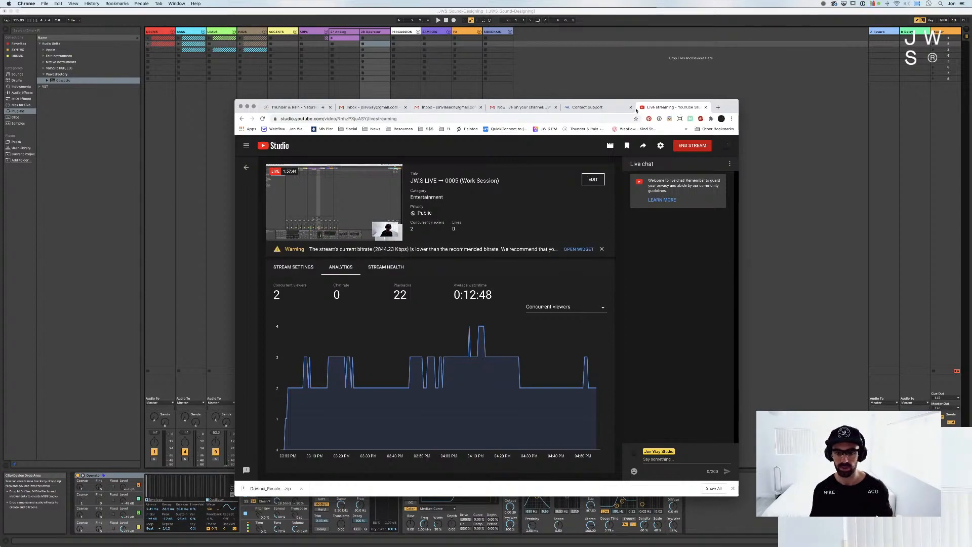
{"action": "left_click", "coordinate": [604, 108]}
{"action": "left_click", "coordinate": [664, 107]}
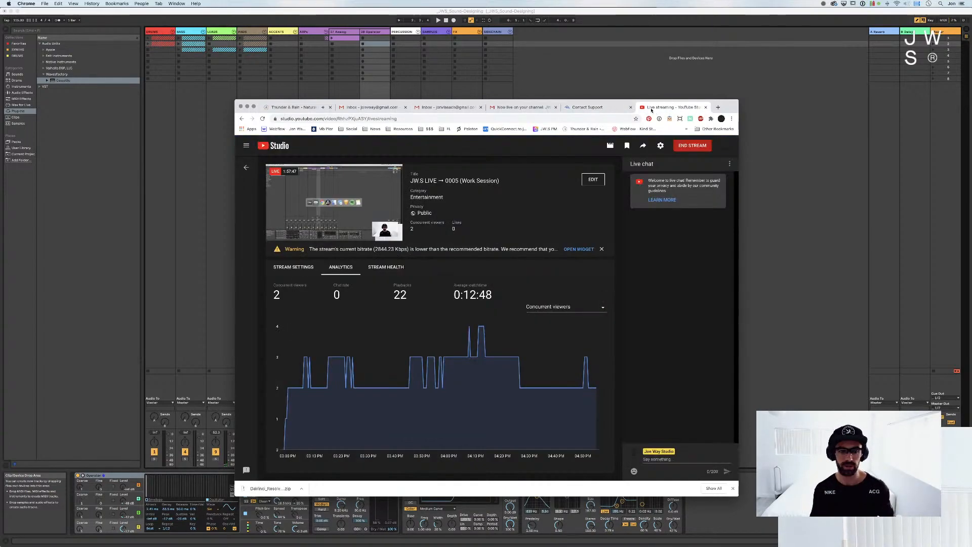
{"action": "left_click", "coordinate": [605, 107]}
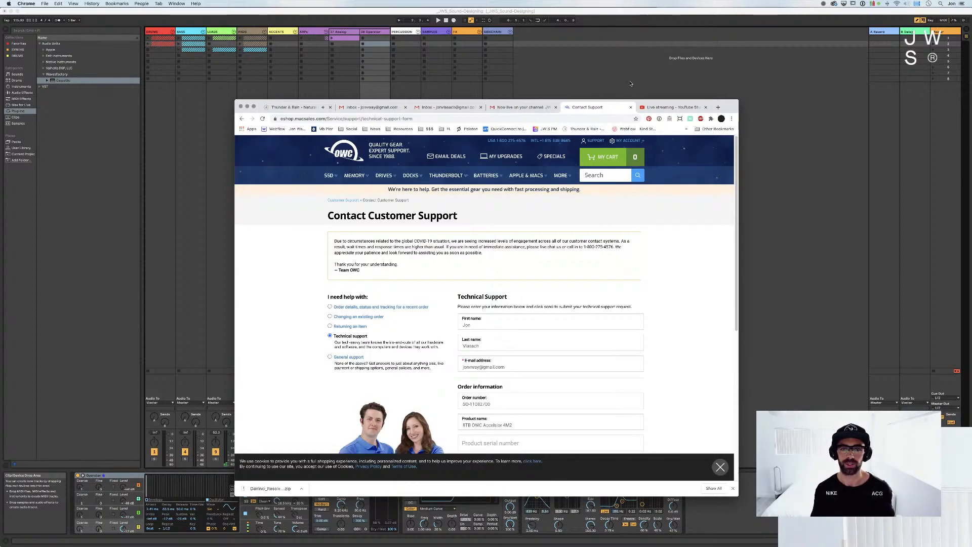
{"action": "key", "text": "super+Tab"}
{"action": "key", "text": "super+Tab"}
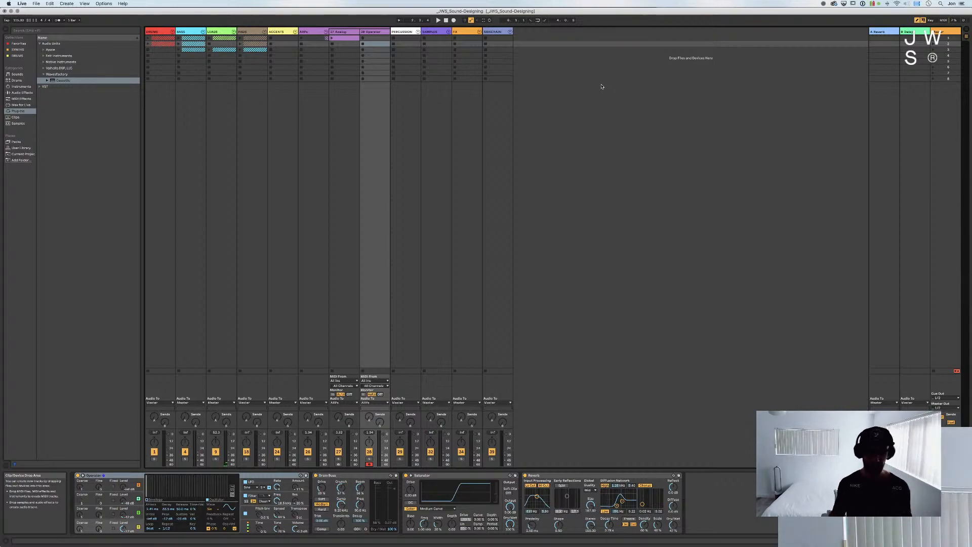
{"action": "key", "text": "super+Tab"}
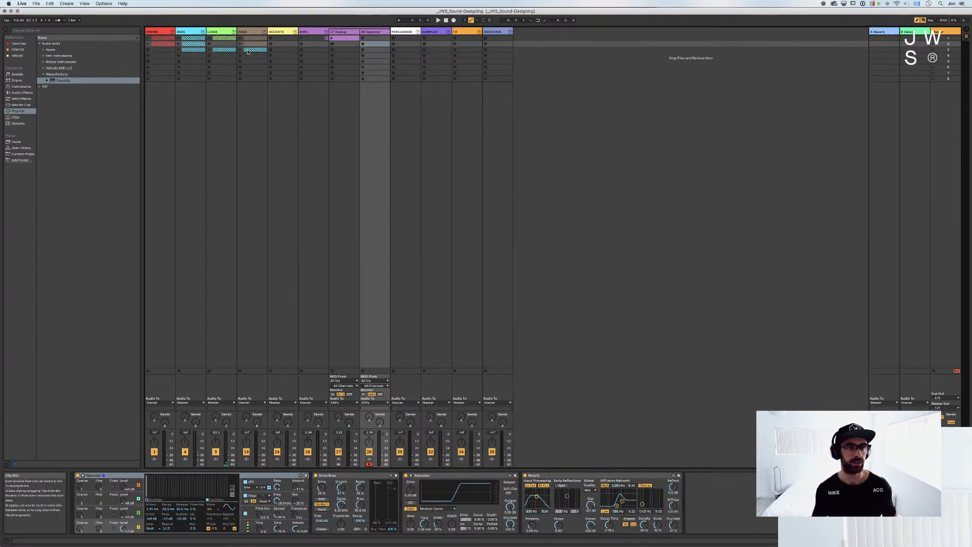
Unfold the BASS and PADS groups and display the devices of track 8
{"action": "left_click", "coordinate": [203, 32]}
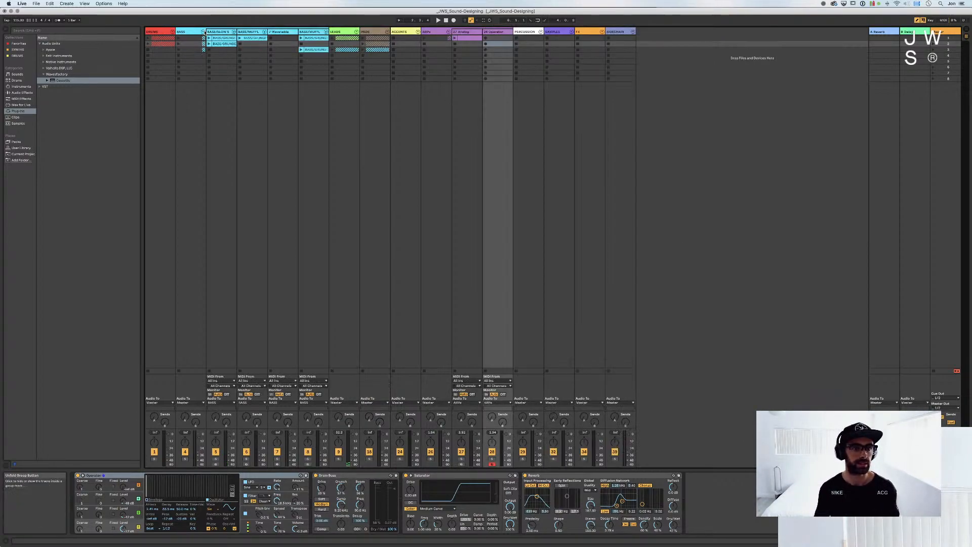
{"action": "left_click", "coordinate": [317, 45]}
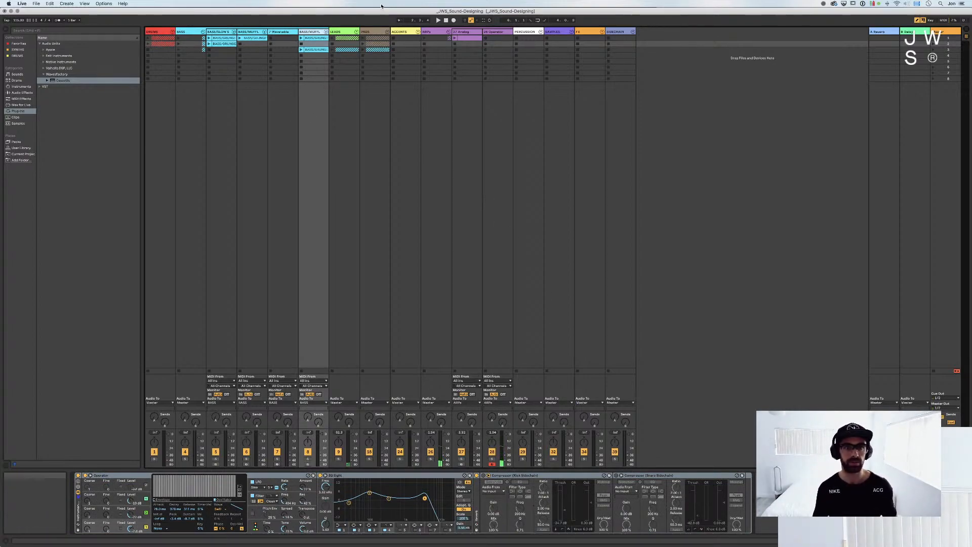
{"action": "left_click", "coordinate": [388, 31]}
Switch to Chrome's YouTube Studio page, shrink its window, zoom the page out to 67%, and move the window out of view
{"action": "key", "text": "super+Tab"}
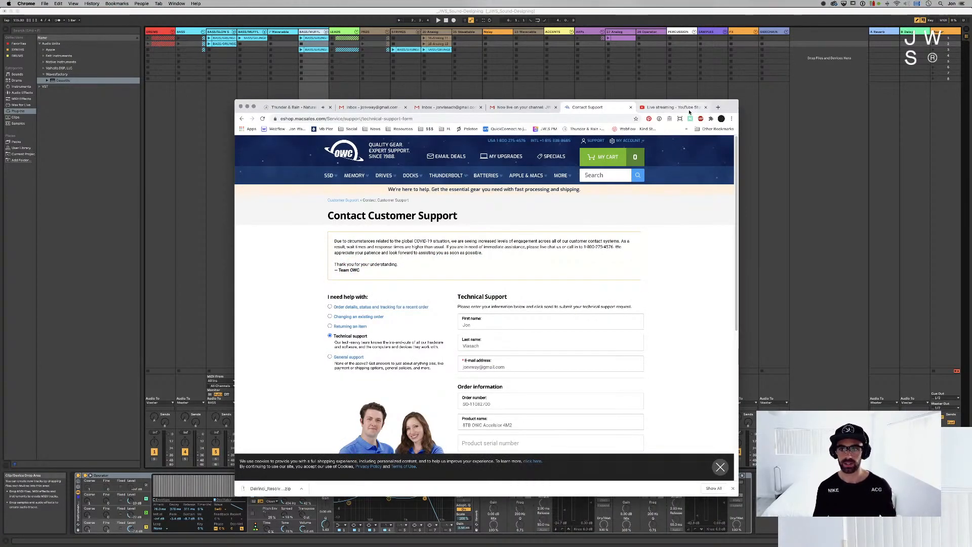
{"action": "left_click", "coordinate": [671, 107]}
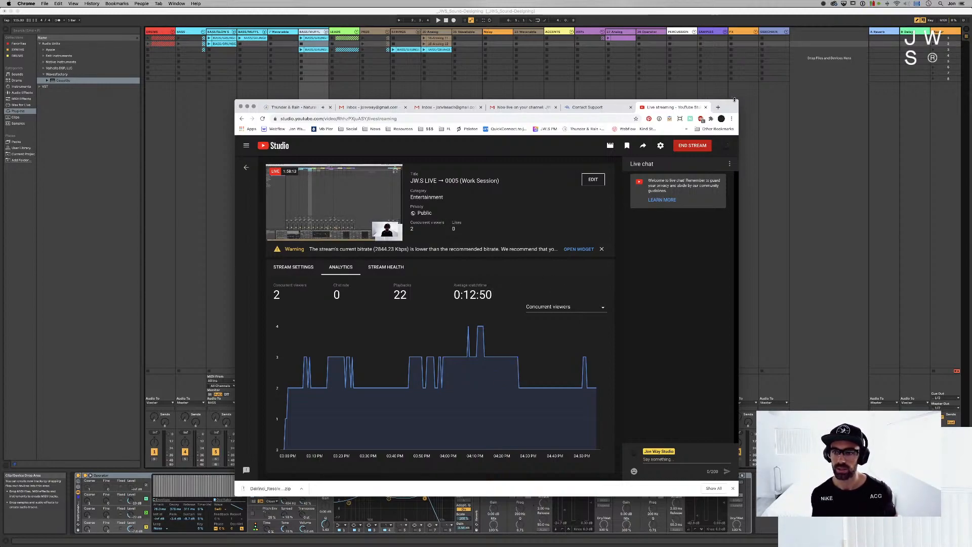
{"action": "left_click_drag", "start_coordinate": [738, 101], "coordinate": [544, 234]}
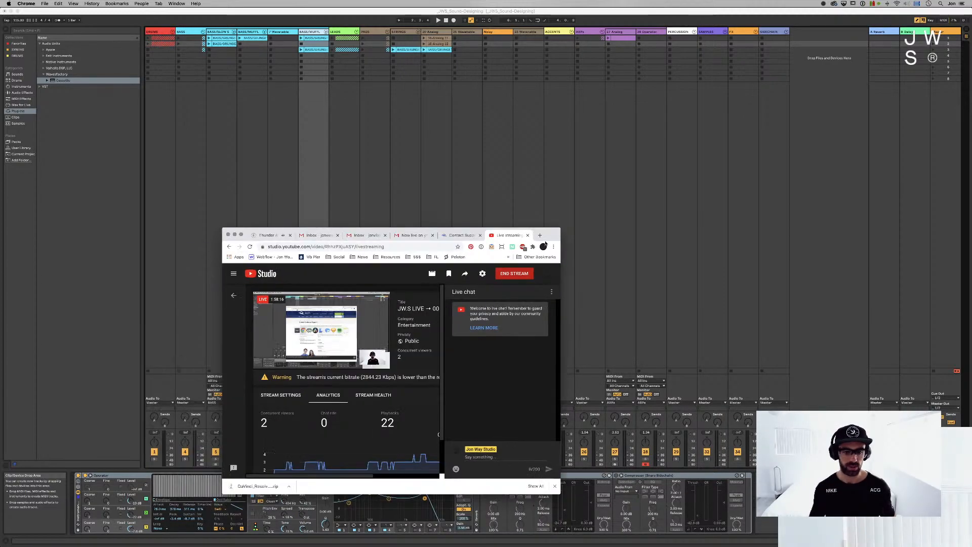
{"action": "left_click_drag", "start_coordinate": [560, 494], "coordinate": [530, 452]}
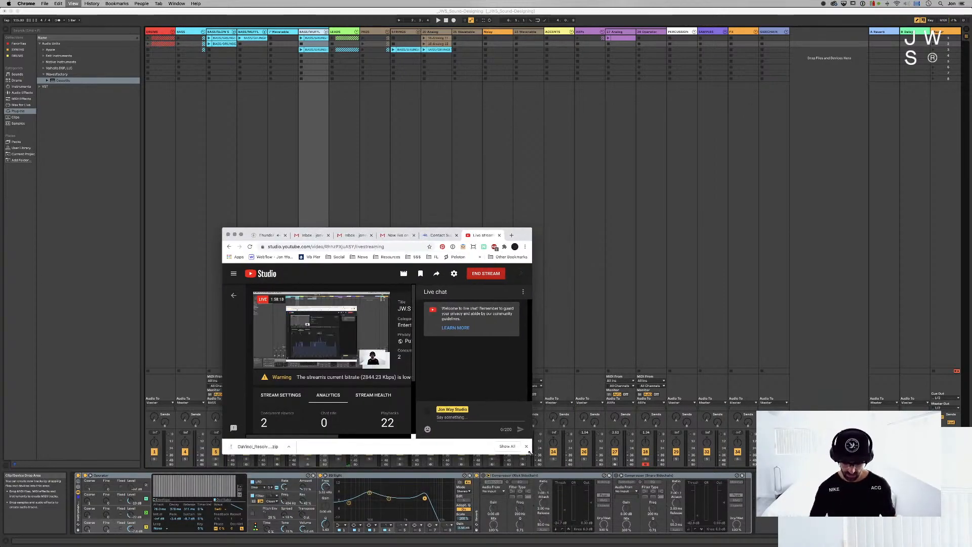
{"action": "key", "text": "super+minus"}
{"action": "key", "text": "super+minus"}
{"action": "key", "text": "super+minus"}
{"action": "key", "text": "super+minus"}
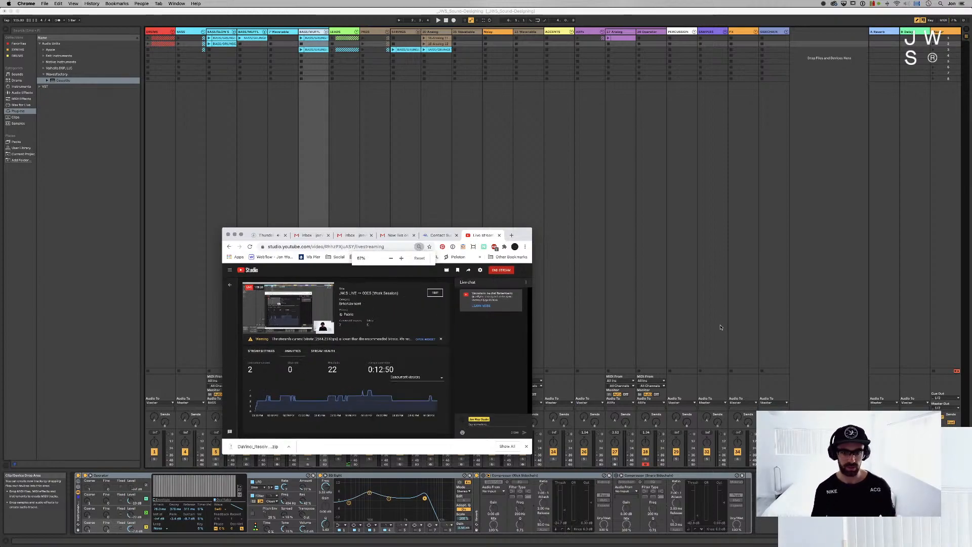
{"action": "left_click_drag", "start_coordinate": [520, 232], "coordinate": [0, 19]}
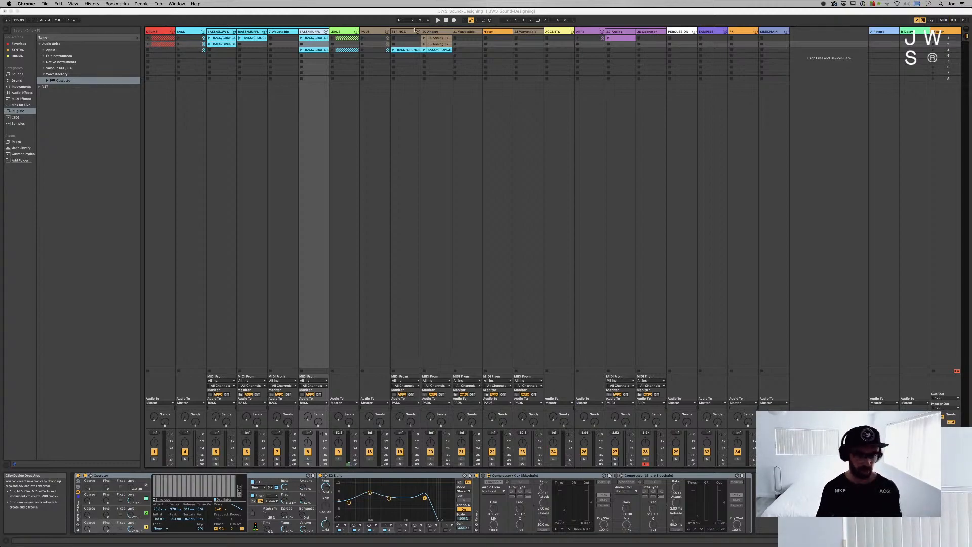
Return to Ableton Live and display the Instrument Rack on the first track of the BASS group
{"action": "key", "text": "super+Tab"}
{"action": "key", "text": "super+Tab"}
{"action": "left_click", "coordinate": [565, 34]}
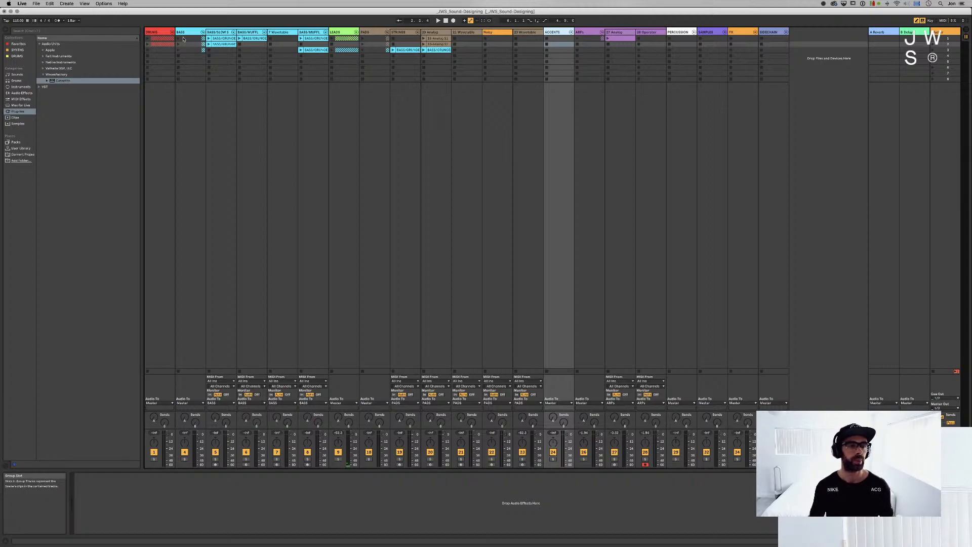
{"action": "left_click", "coordinate": [221, 33]}
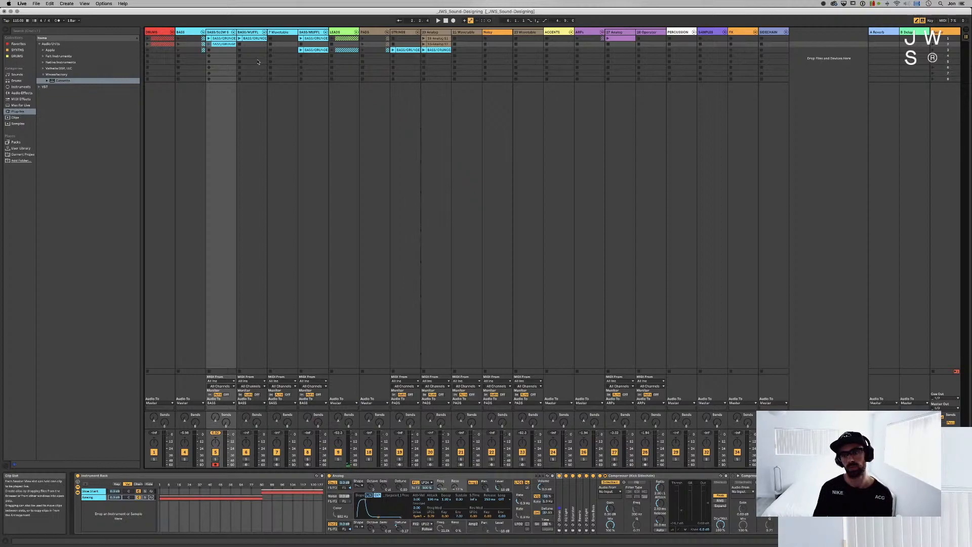
Unfold the LEADS group, display the Wavetable instrument on track 17, and arm that track
{"action": "left_click", "coordinate": [356, 32]}
{"action": "left_click", "coordinate": [578, 32]}
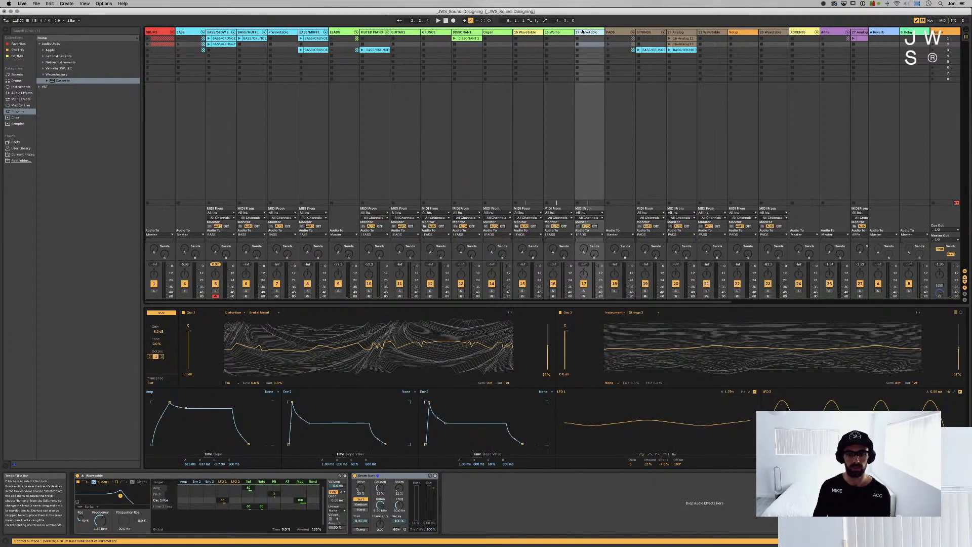
{"action": "left_click", "coordinate": [584, 296]}
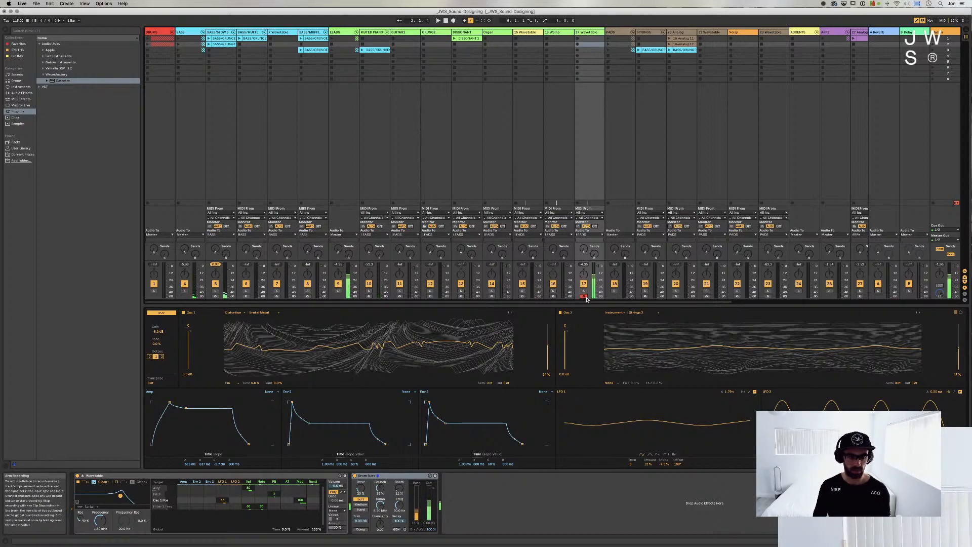
Step oscillator 1 through further Distortion wavetables and turn off the sub oscillator
{"action": "left_click", "coordinate": [511, 314]}
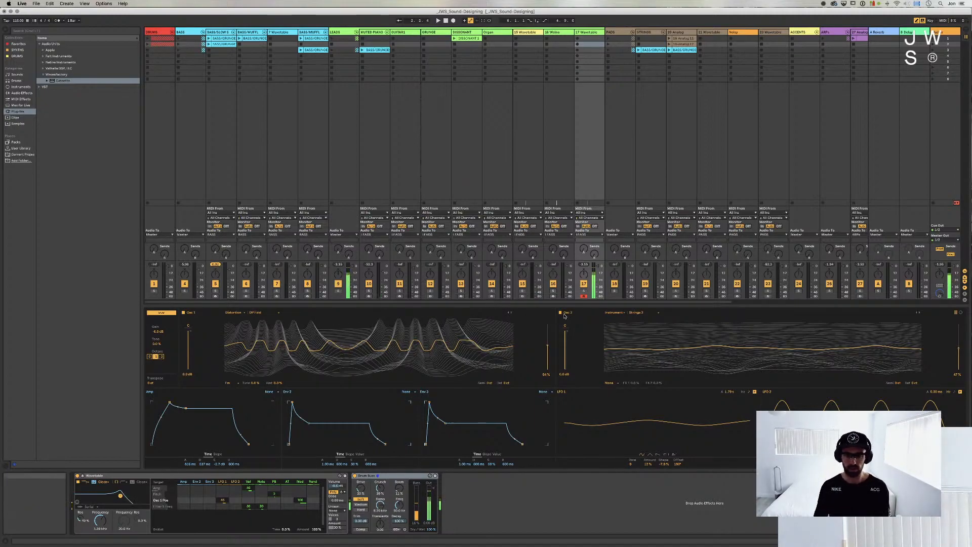
{"action": "left_click", "coordinate": [170, 314]}
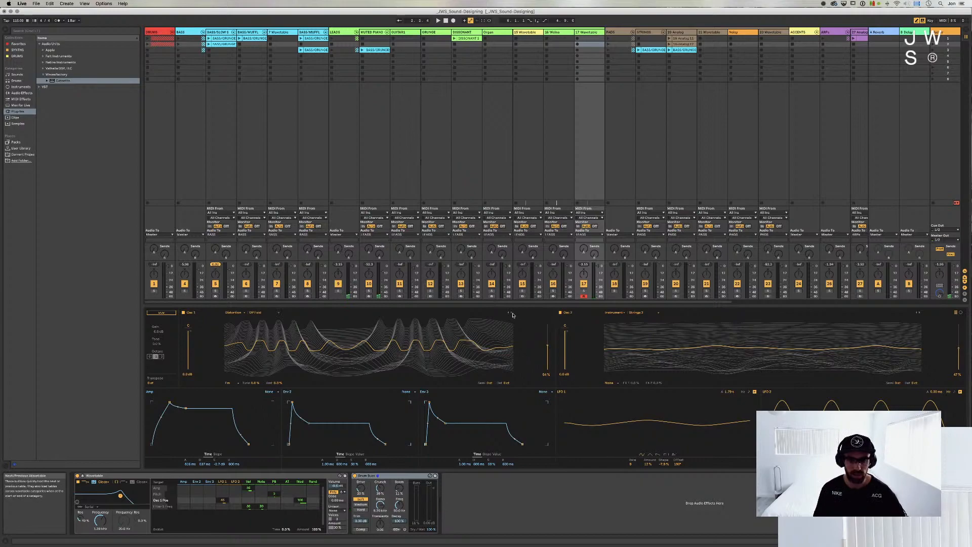
{"action": "left_click", "coordinate": [512, 313]}
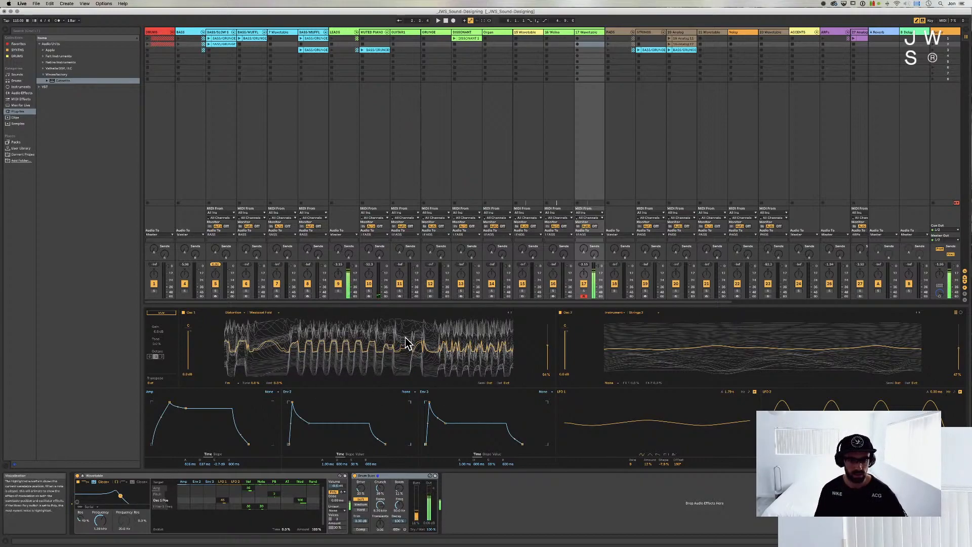
Set LFO 1's amount to 24% and adjust the sync mode, shape controls and attack time of LFO 2
{"action": "left_click_drag", "start_coordinate": [649, 468], "coordinate": [631, 460]}
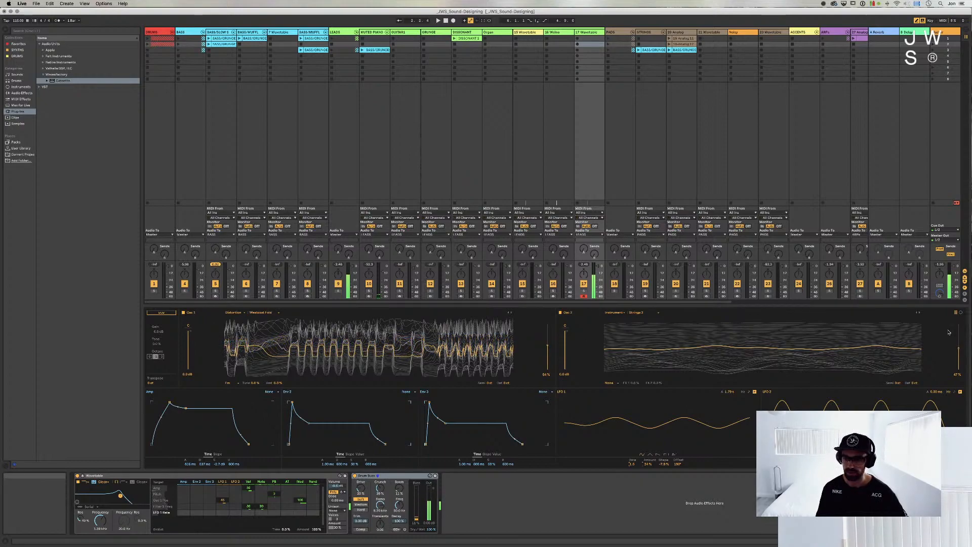
{"action": "left_click", "coordinate": [954, 392]}
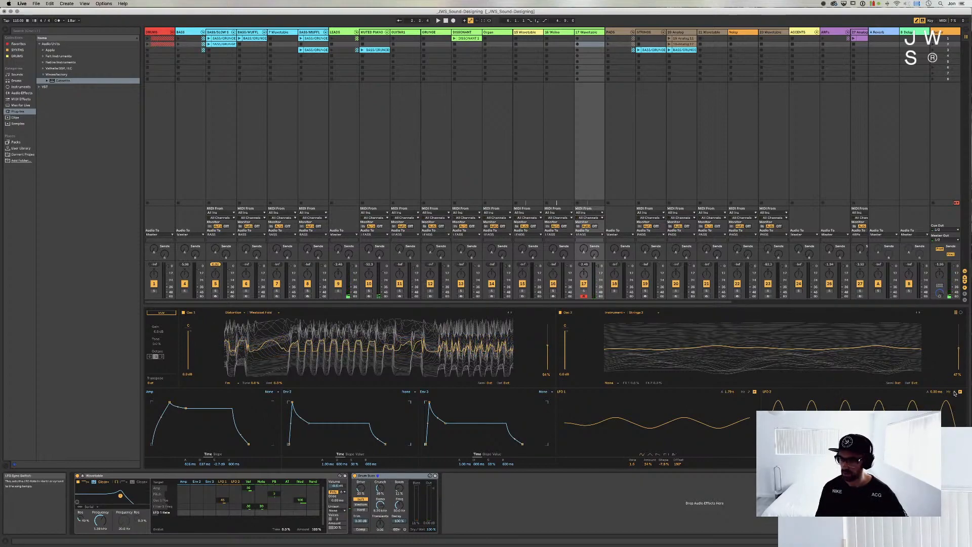
{"action": "left_click_drag", "start_coordinate": [838, 464], "coordinate": [854, 477]}
{"action": "left_click_drag", "start_coordinate": [935, 392], "coordinate": [935, 385]}
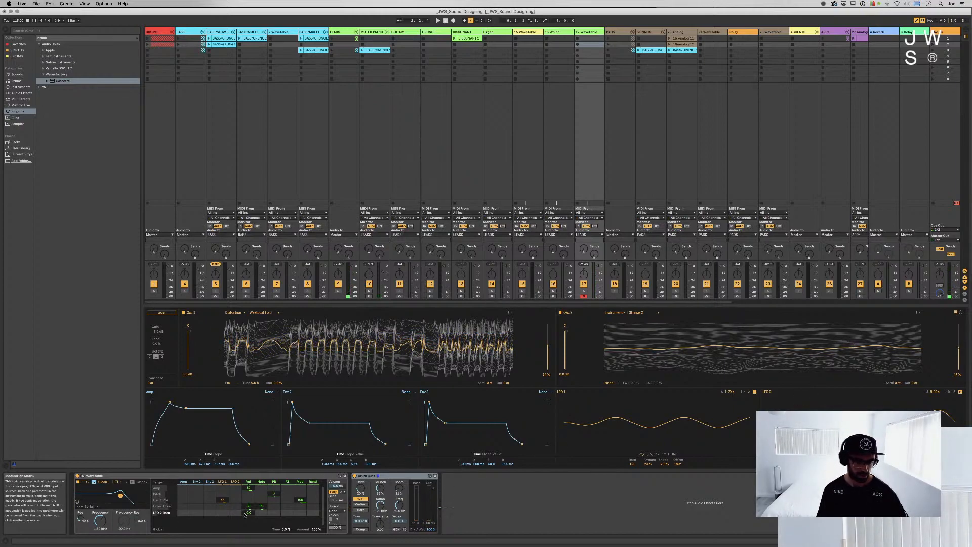
Lower oscillator 2's wavetable position with LFO 2 modulating it, and step that oscillator to another Instruments wavetable
{"action": "left_click", "coordinate": [958, 355]}
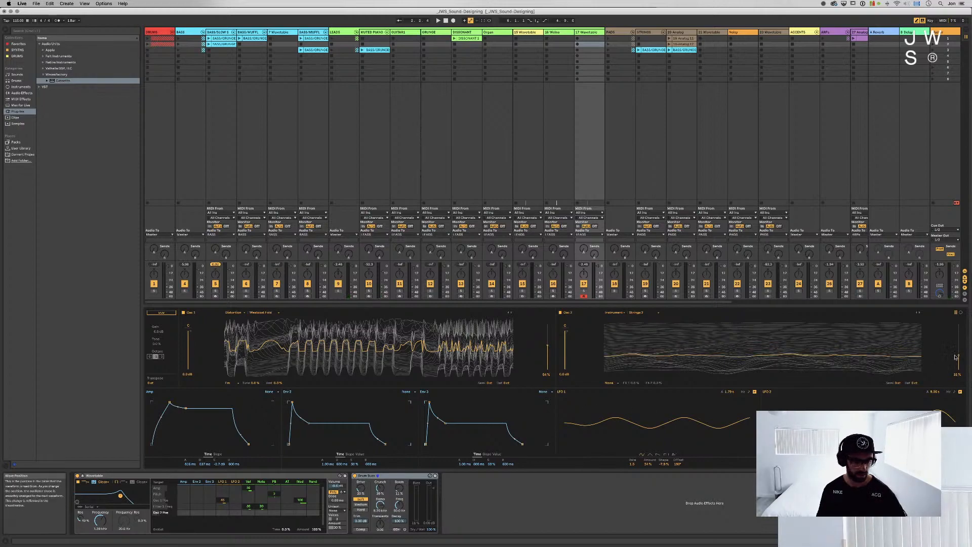
{"action": "left_click_drag", "start_coordinate": [236, 513], "coordinate": [235, 484]}
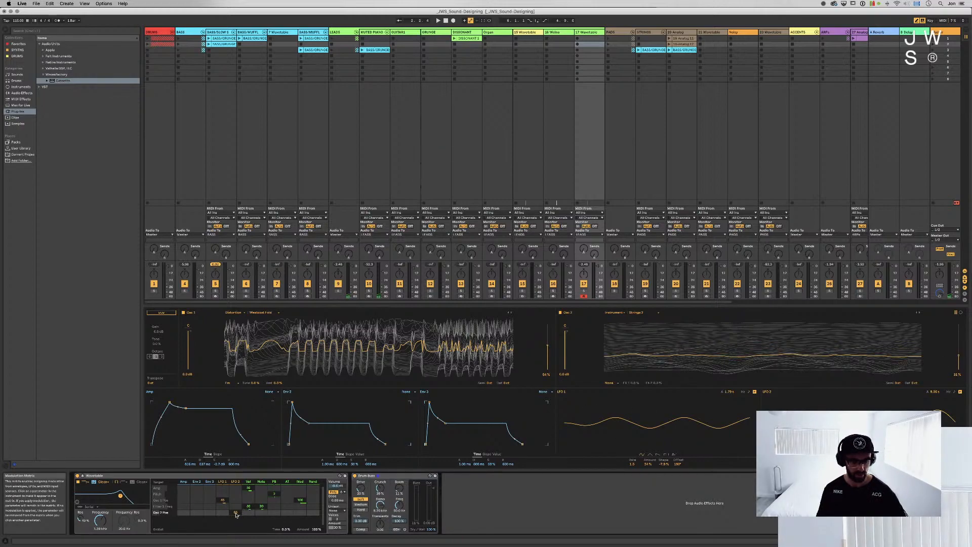
{"action": "left_click", "coordinate": [920, 313]}
{"action": "left_click", "coordinate": [920, 313]}
{"action": "left_click", "coordinate": [920, 313]}
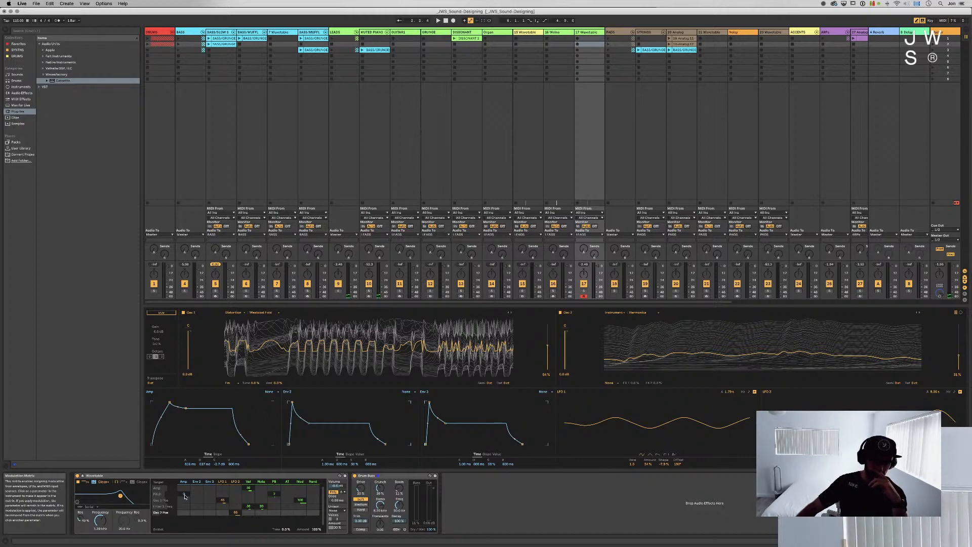
Raise envelope 3's sustain to 100% while trying it as a pitch modulator, and clear that pitch modulation
{"action": "left_click_drag", "start_coordinate": [213, 496], "coordinate": [213, 487]}
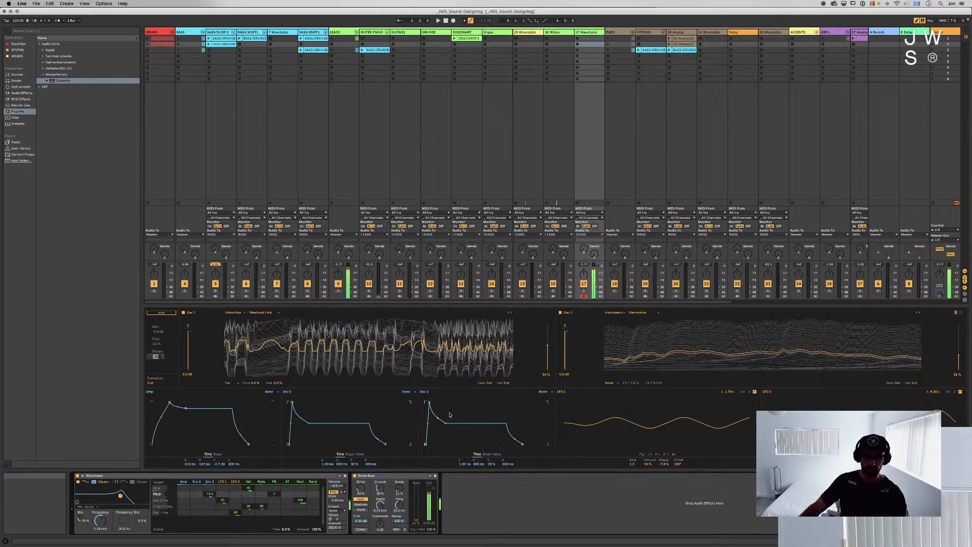
{"action": "left_click_drag", "start_coordinate": [445, 423], "coordinate": [444, 402]}
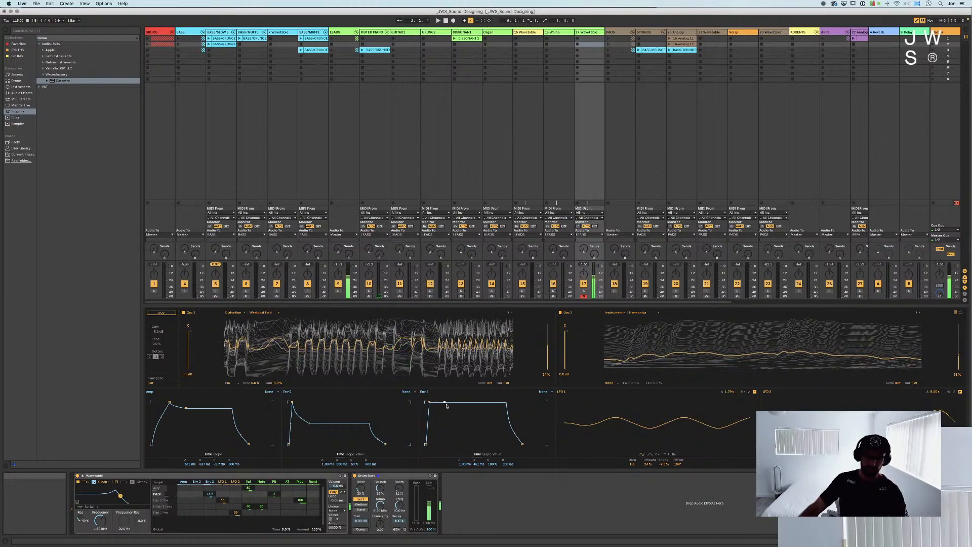
{"action": "left_click_drag", "start_coordinate": [210, 494], "coordinate": [207, 494]}
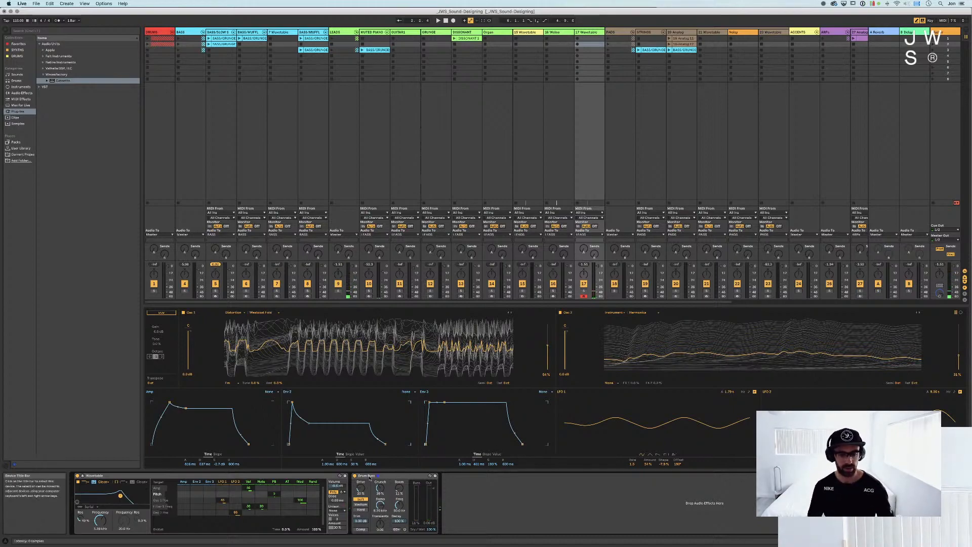
Insert a Saturator between Wavetable and Drum Buss, and raise the Boom amount of Drum Buss
{"action": "left_click", "coordinate": [22, 93]}
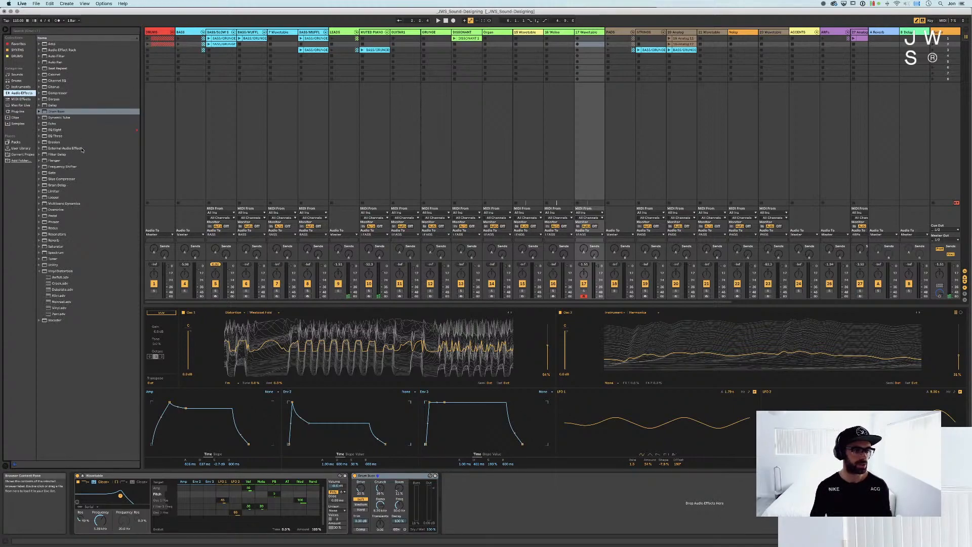
{"action": "left_click", "coordinate": [51, 247]}
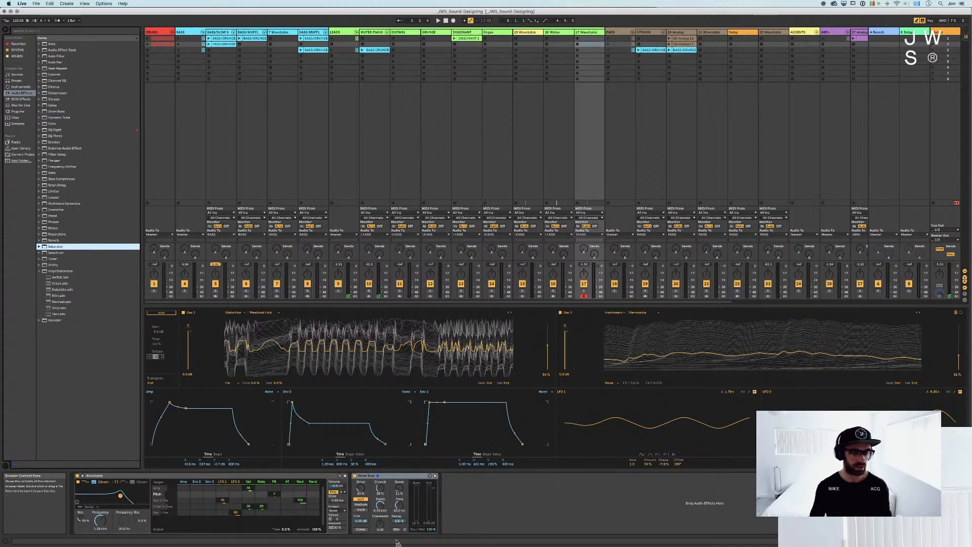
{"action": "left_click_drag", "start_coordinate": [397, 543], "coordinate": [355, 504]}
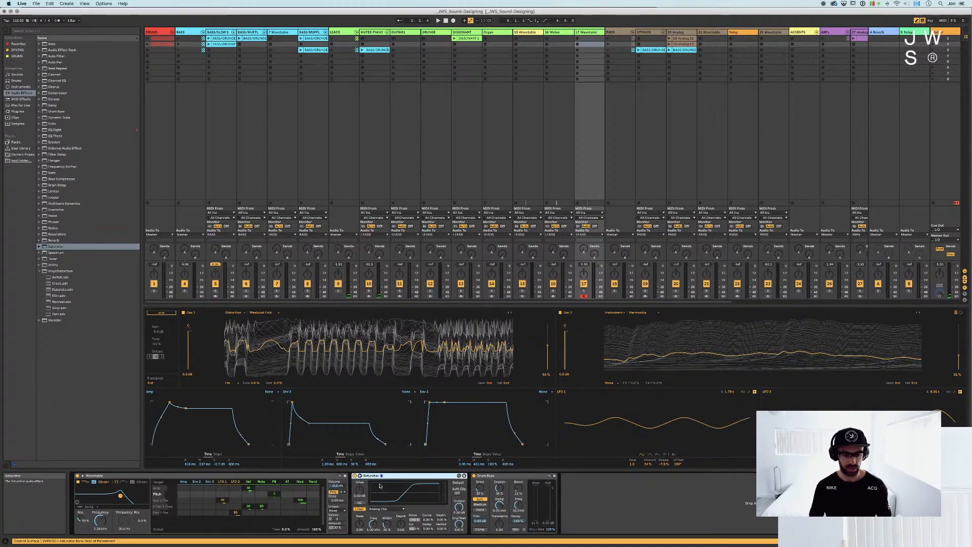
{"action": "left_click", "coordinate": [478, 476]}
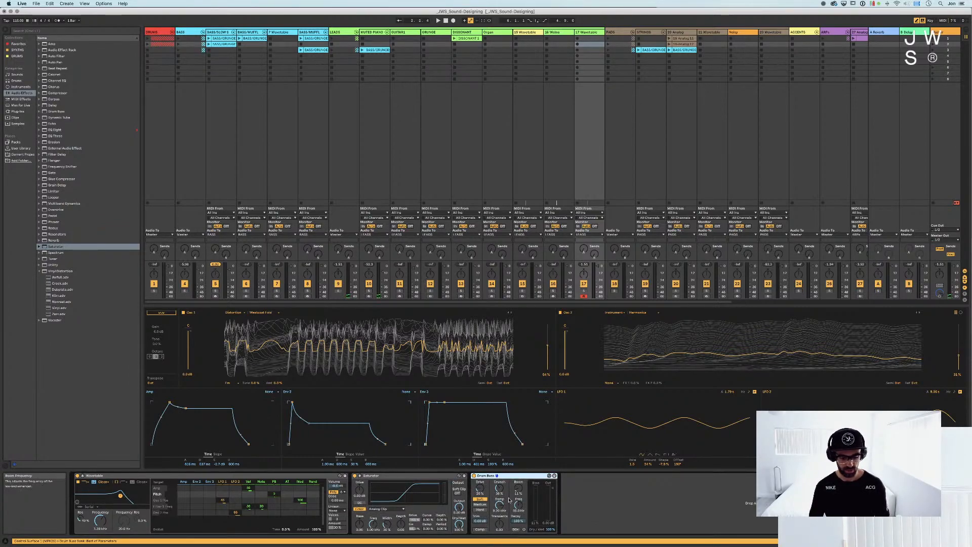
{"action": "left_click_drag", "start_coordinate": [516, 494], "coordinate": [552, 499]}
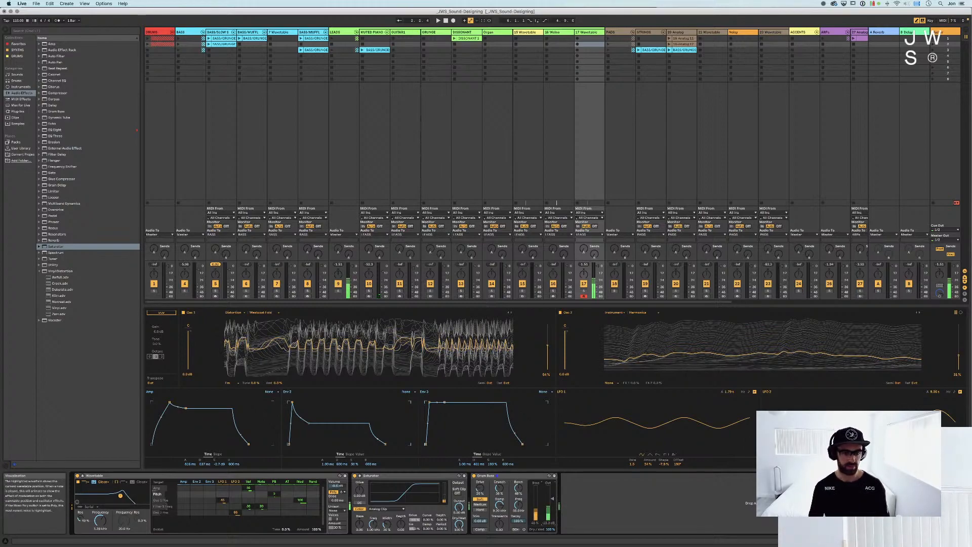
Step oscillator 1 to the next Distortion wavetable and raise filter 1's cutoff frequency, clearing its velocity and note modulation
{"action": "left_click", "coordinate": [511, 313]}
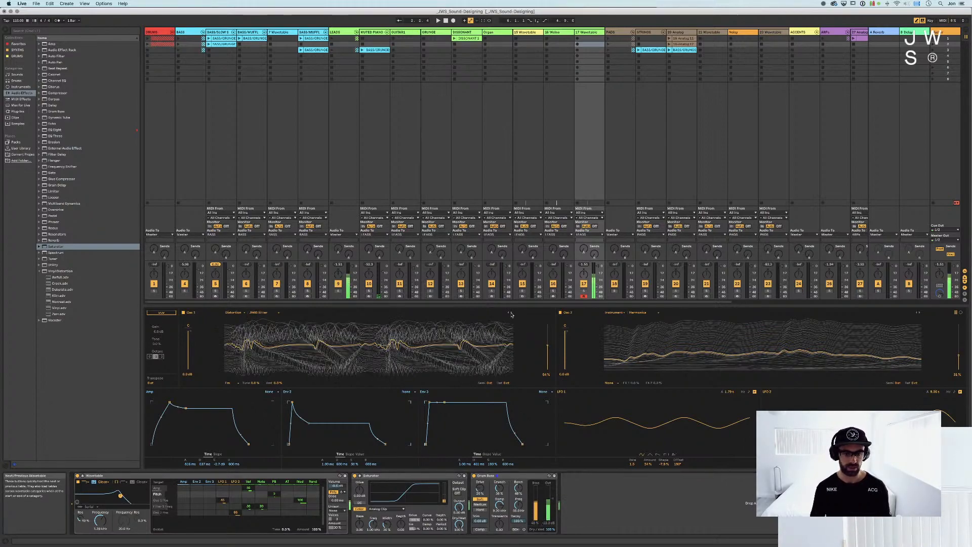
{"action": "left_click", "coordinate": [121, 497]}
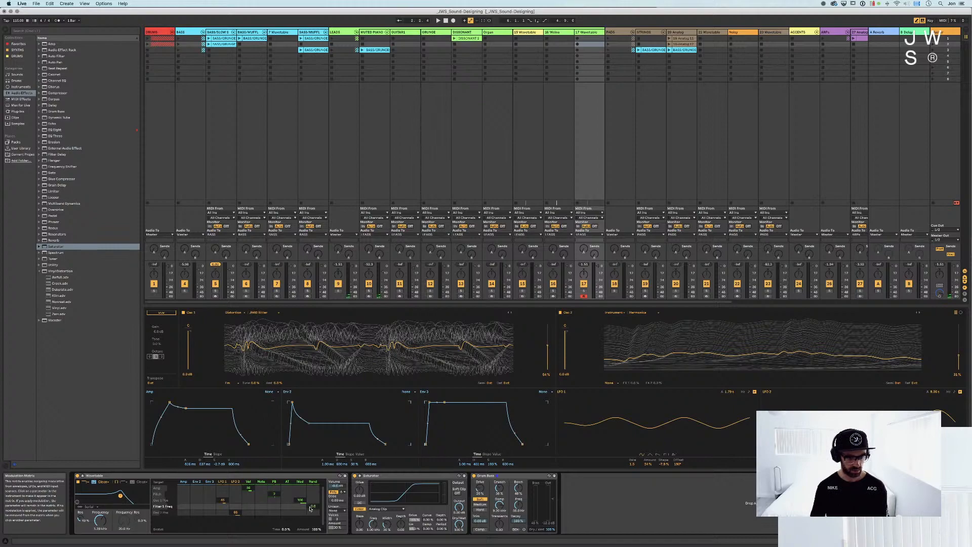
{"action": "left_click_drag", "start_coordinate": [121, 496], "coordinate": [132, 495]}
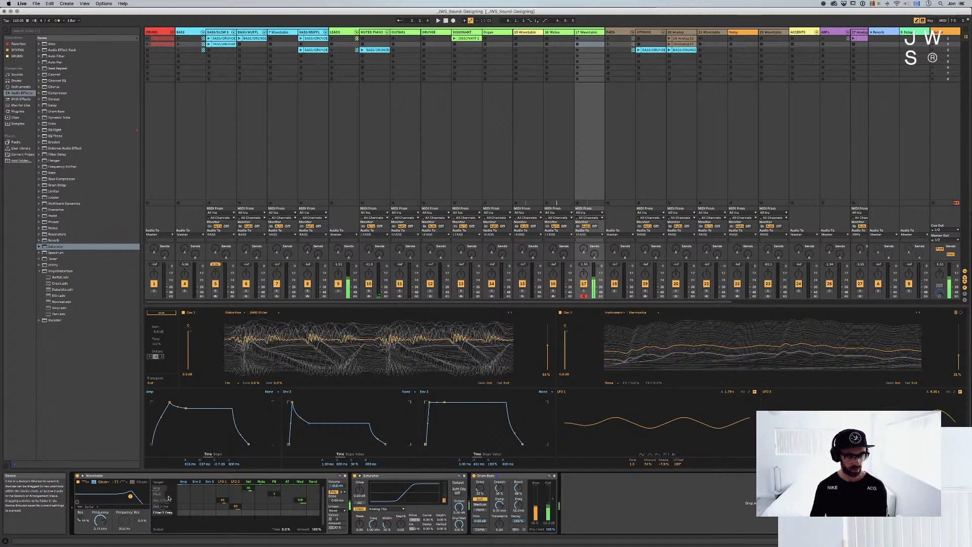
Turn the sub oscillator back on and set oscillator 1 to the Phased wavetable with a slightly lower position
{"action": "left_click", "coordinate": [164, 313]}
{"action": "left_click", "coordinate": [164, 313]}
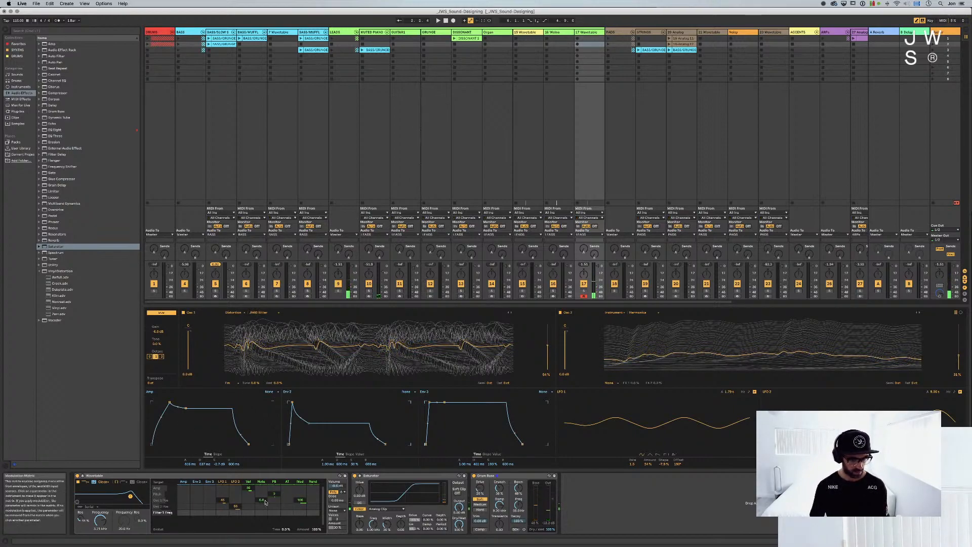
{"action": "left_click_drag", "start_coordinate": [546, 349], "coordinate": [546, 353]}
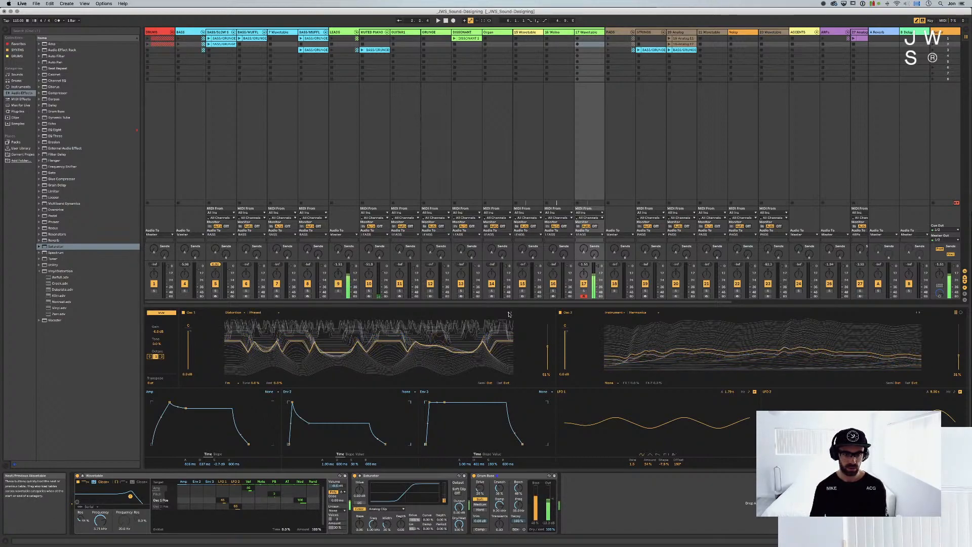
Balance LFO 1's amount against oscillator 1's wavetable position, bringing the position to about 50%
{"action": "left_click_drag", "start_coordinate": [649, 464], "coordinate": [648, 447]}
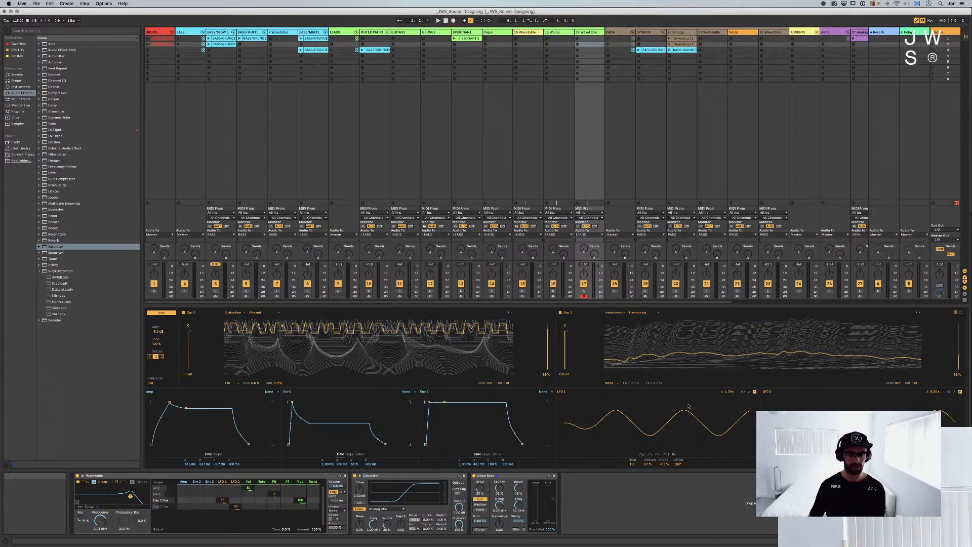
{"action": "left_click_drag", "start_coordinate": [648, 464], "coordinate": [648, 476]}
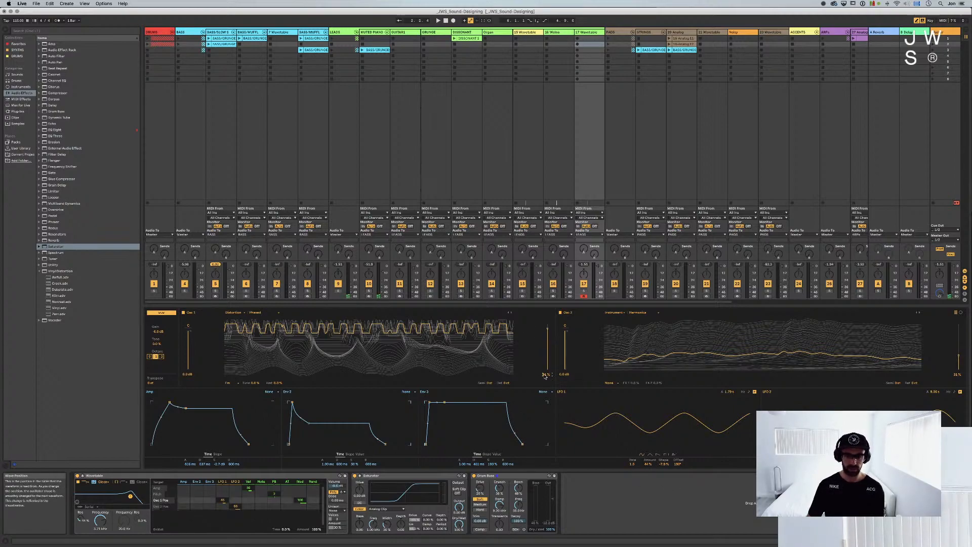
{"action": "left_click_drag", "start_coordinate": [549, 330], "coordinate": [550, 325]}
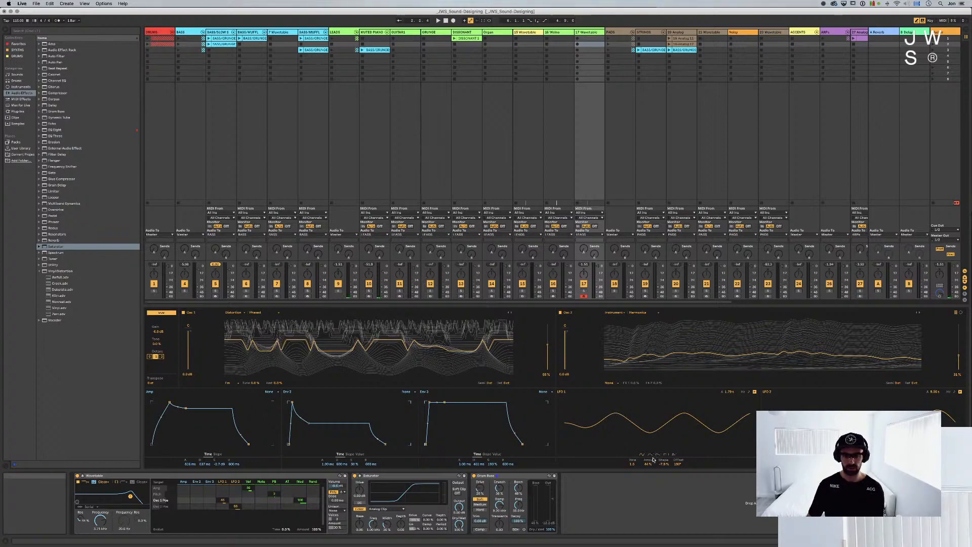
{"action": "left_click_drag", "start_coordinate": [547, 351], "coordinate": [548, 348]}
{"action": "left_click_drag", "start_coordinate": [649, 464], "coordinate": [648, 471]}
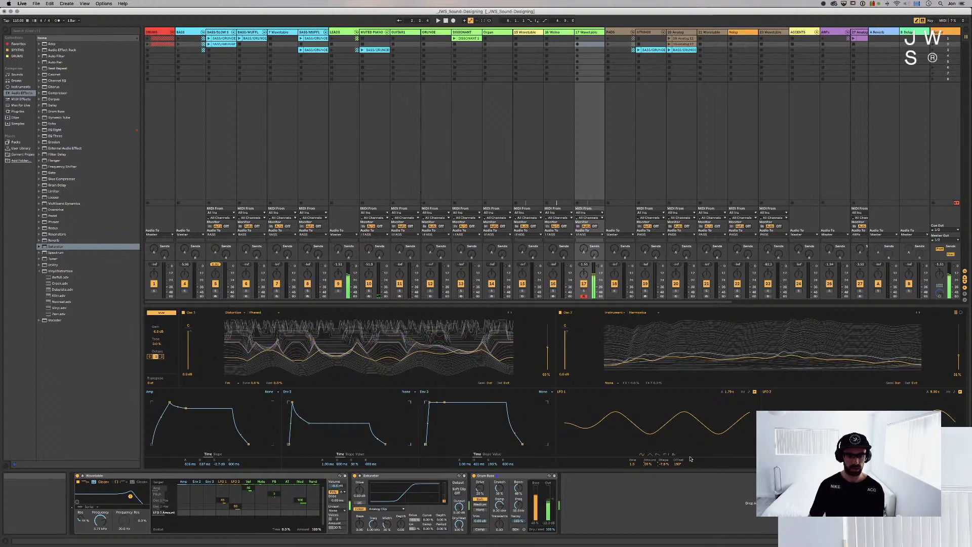
Set LFO 1's attack to 0.00 ms and amount to 100%, and reset its shape and phase offset to zero
{"action": "double_click", "coordinate": [729, 393]}
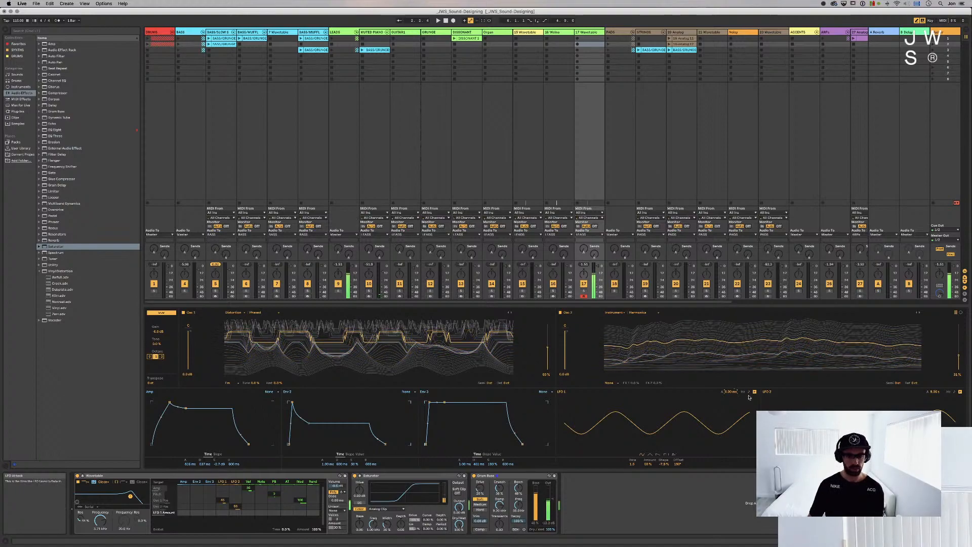
{"action": "left_click_drag", "start_coordinate": [649, 464], "coordinate": [653, 453]}
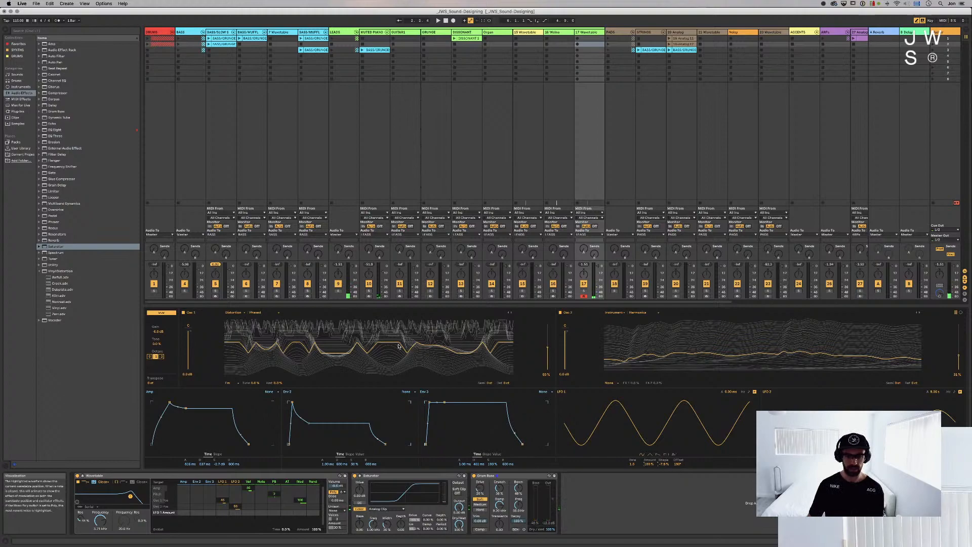
{"action": "double_click", "coordinate": [664, 465]}
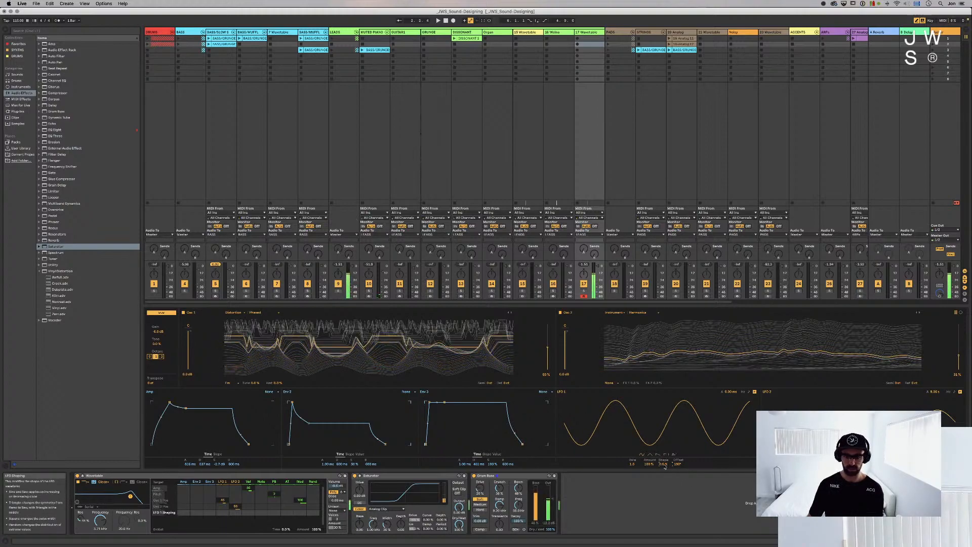
{"action": "double_click", "coordinate": [679, 464]}
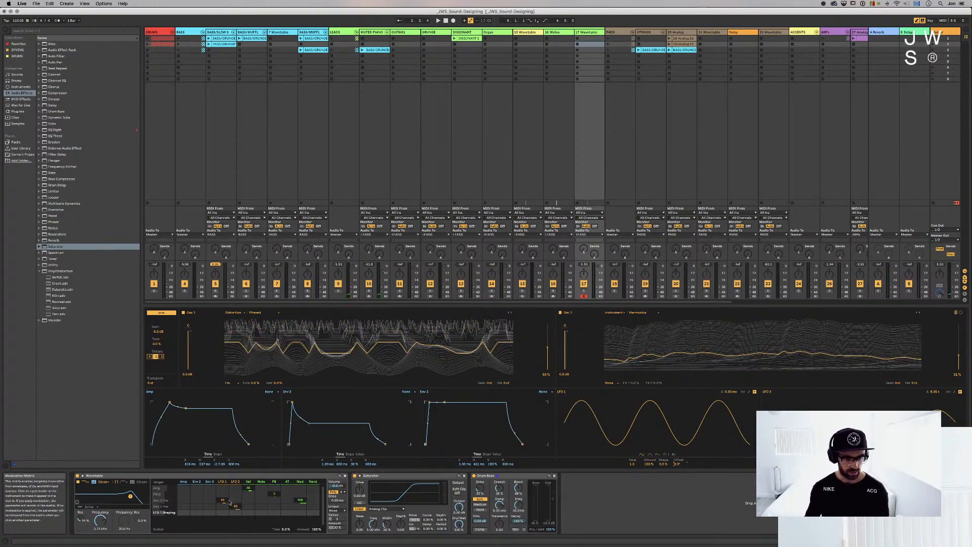
Fine-tune LFO 1's modulation amount on oscillator 1's position and choose the Shimmer unison mode after trying Noise
{"action": "mouse_move", "coordinate": [224, 503]}
{"action": "left_mouse_down"}
{"action": "mouse_move", "coordinate": [225, 483]}
{"action": "mouse_move", "coordinate": [222, 546]}
{"action": "mouse_move", "coordinate": [223, 522]}
{"action": "left_mouse_up"}
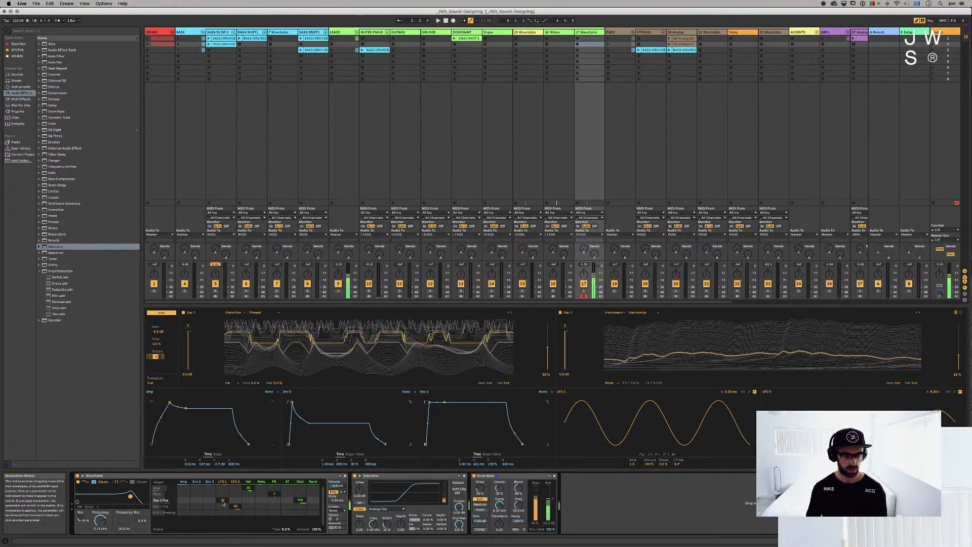
{"action": "left_click_drag", "start_coordinate": [223, 502], "coordinate": [223, 494]}
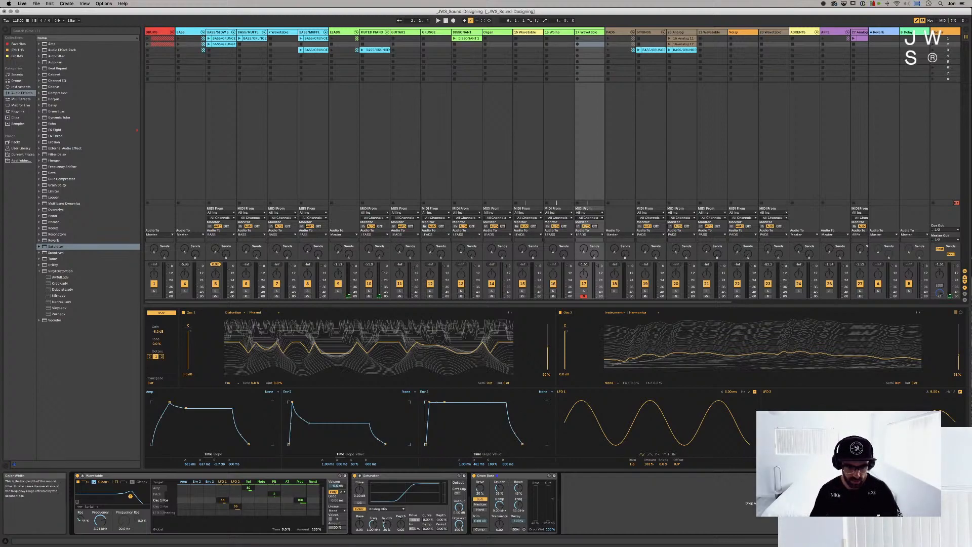
{"action": "left_click", "coordinate": [340, 510]}
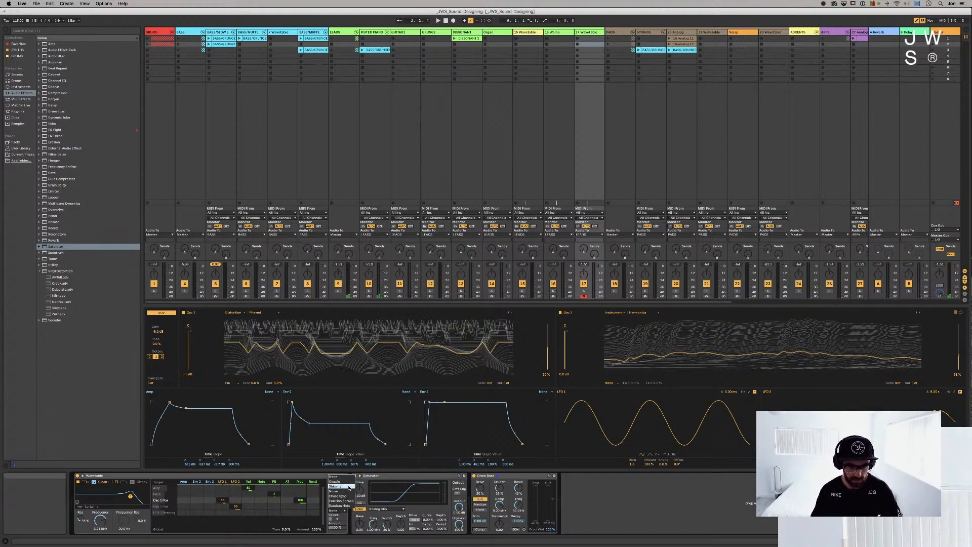
{"action": "left_click", "coordinate": [347, 492]}
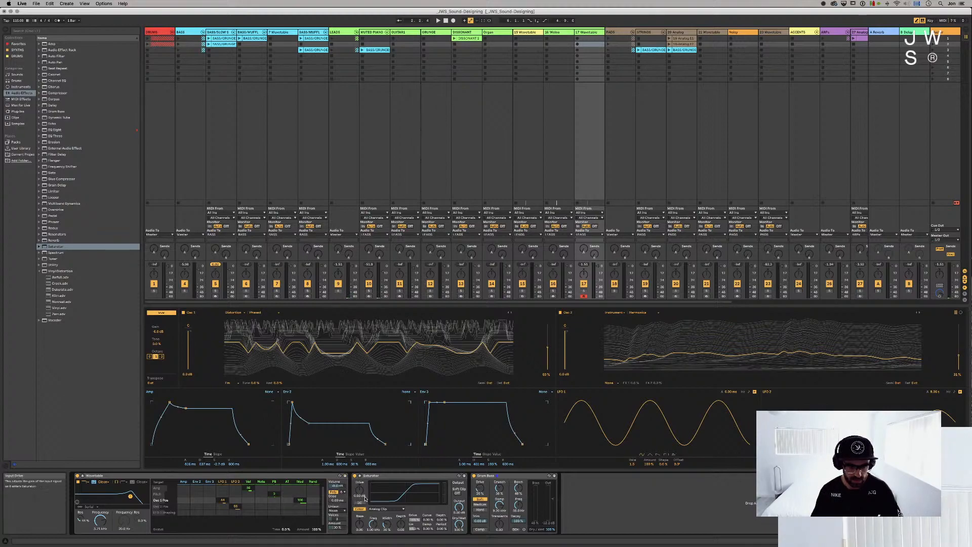
{"action": "left_click", "coordinate": [342, 510]}
{"action": "left_click", "coordinate": [342, 487]}
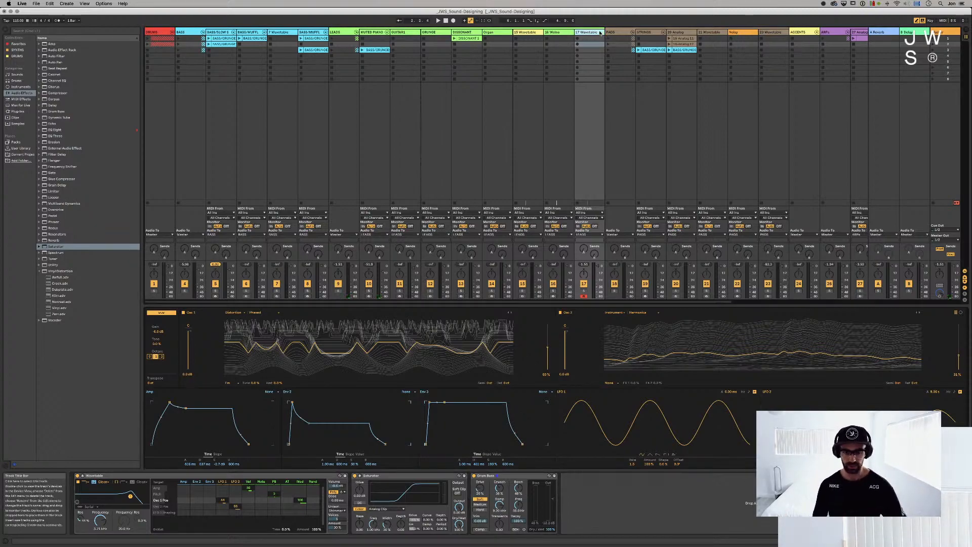
Insert a new MIDI track after the 17 Wavetable track and load the Operator instrument on it
{"action": "key", "text": "super+shift+t"}
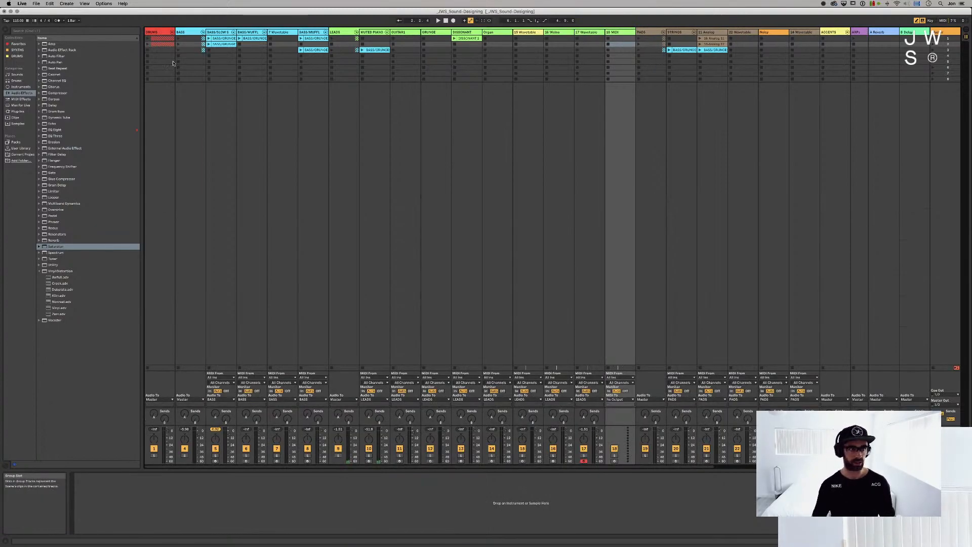
{"action": "left_click", "coordinate": [21, 86]}
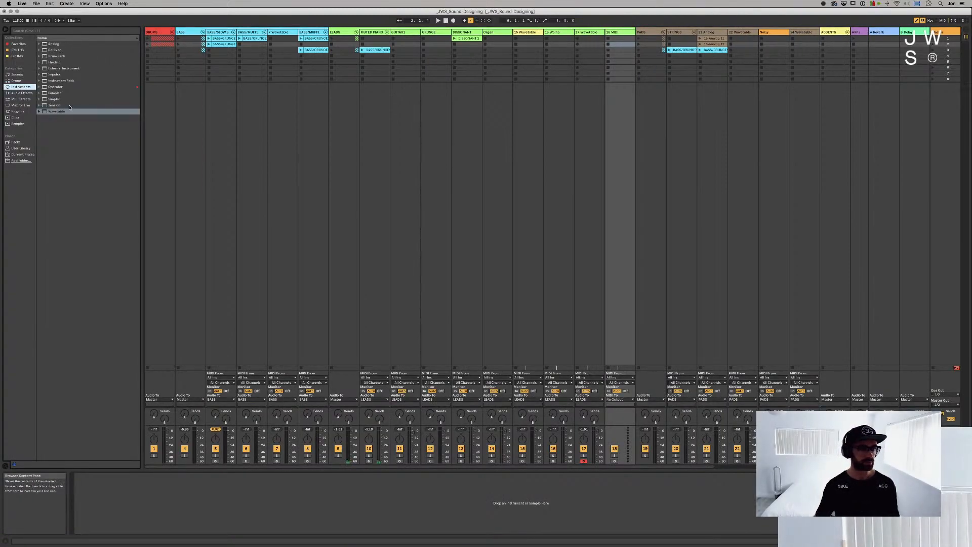
{"action": "left_click", "coordinate": [60, 87]}
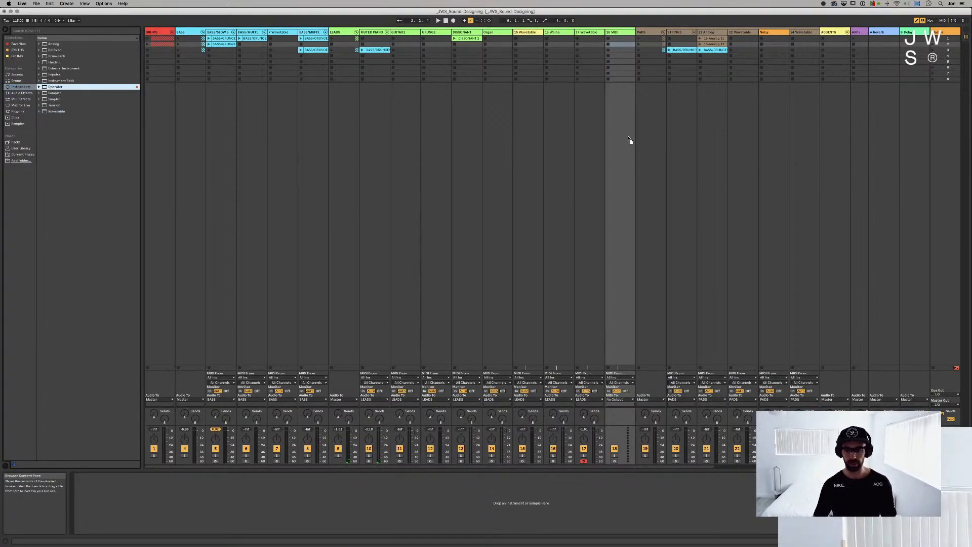
{"action": "key", "text": "Return"}
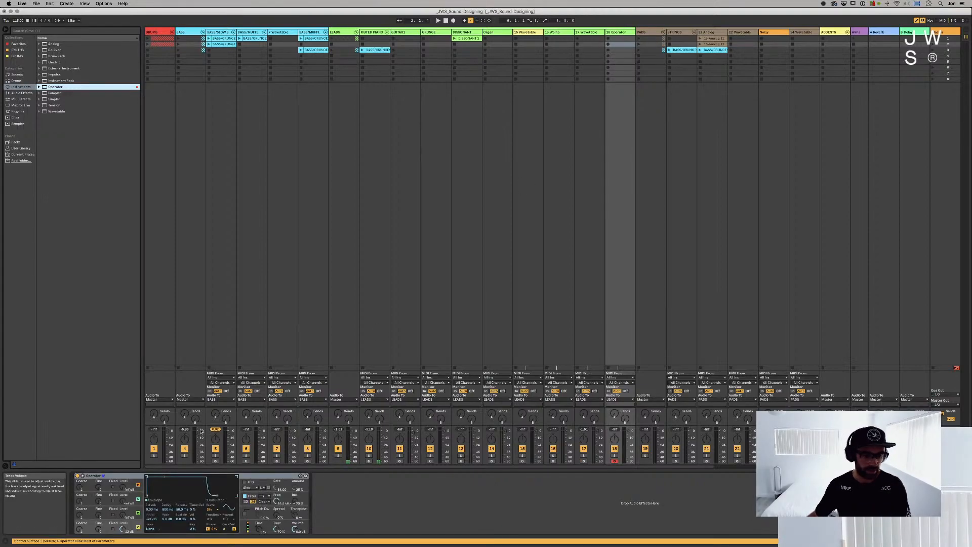
{"action": "left_click", "coordinate": [82, 477]}
{"action": "left_click", "coordinate": [82, 477]}
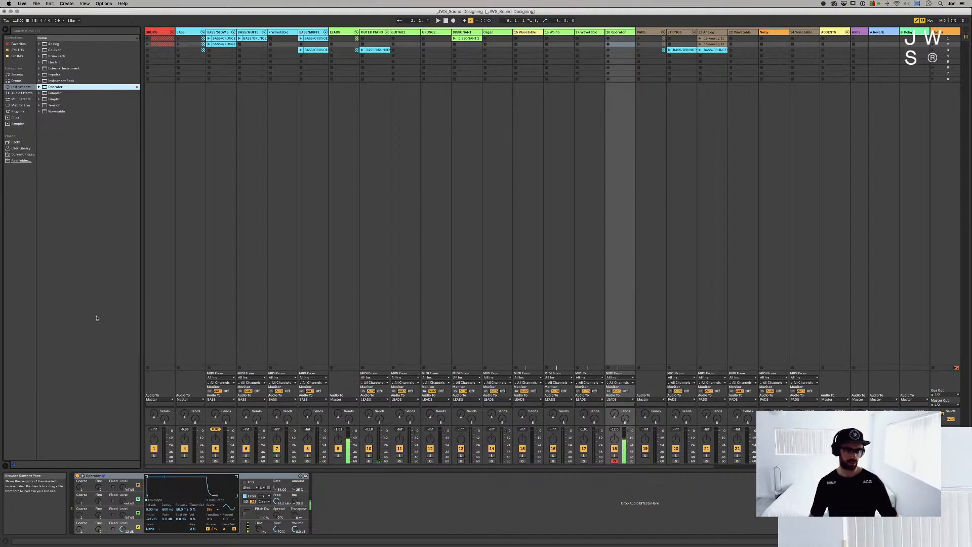
Review the existing bass tracks' devices, arming the second bass track to examine the oscillator envelopes in its Operator
{"action": "left_click", "coordinate": [218, 33]}
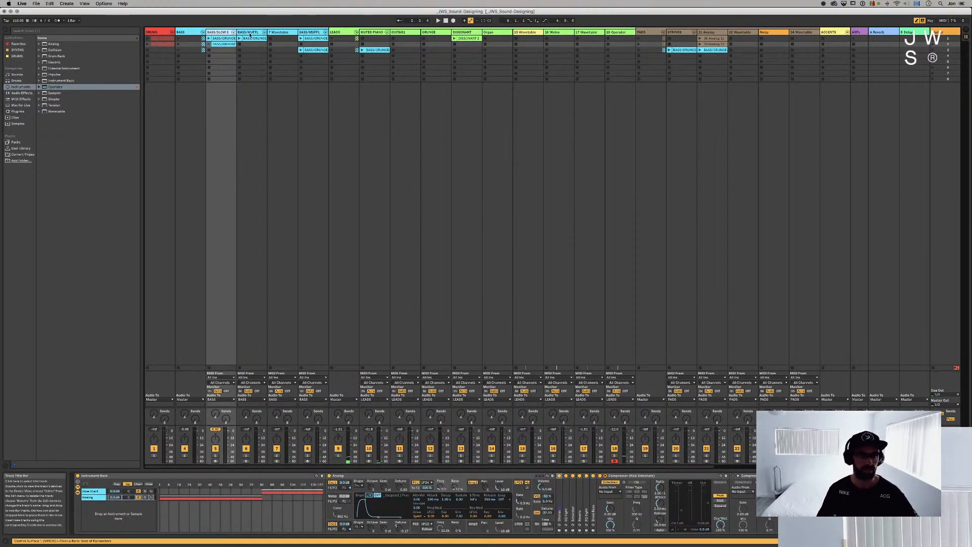
{"action": "left_click", "coordinate": [258, 33]}
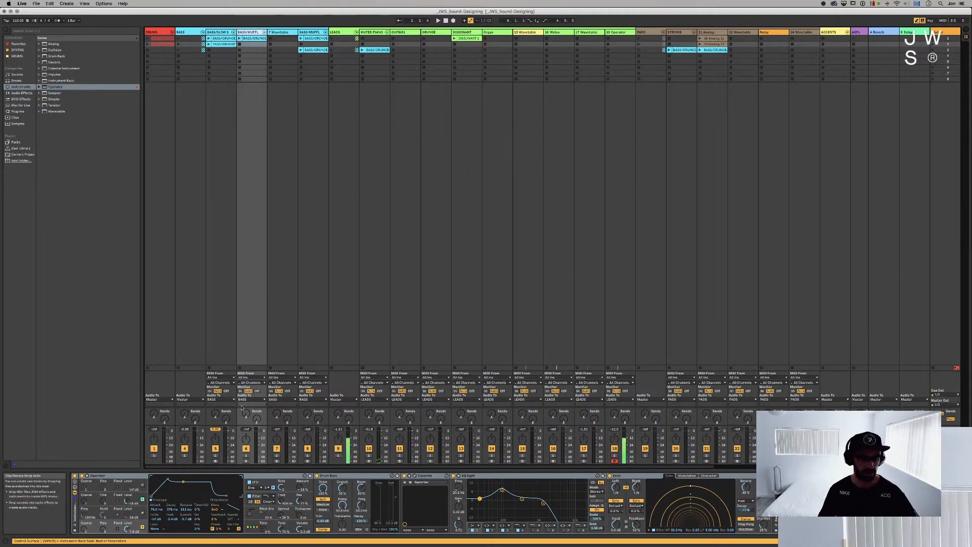
{"action": "left_click", "coordinate": [245, 461]}
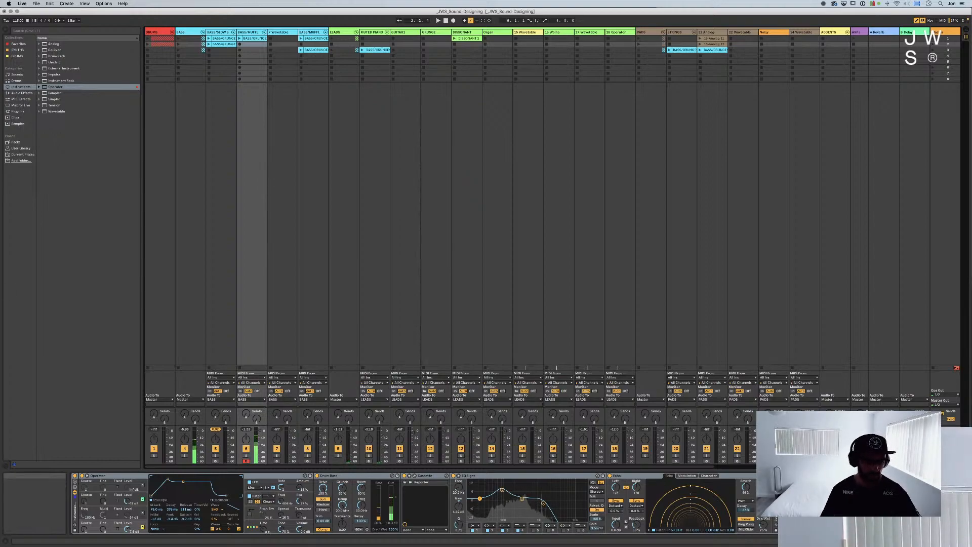
{"action": "left_click", "coordinate": [108, 499]}
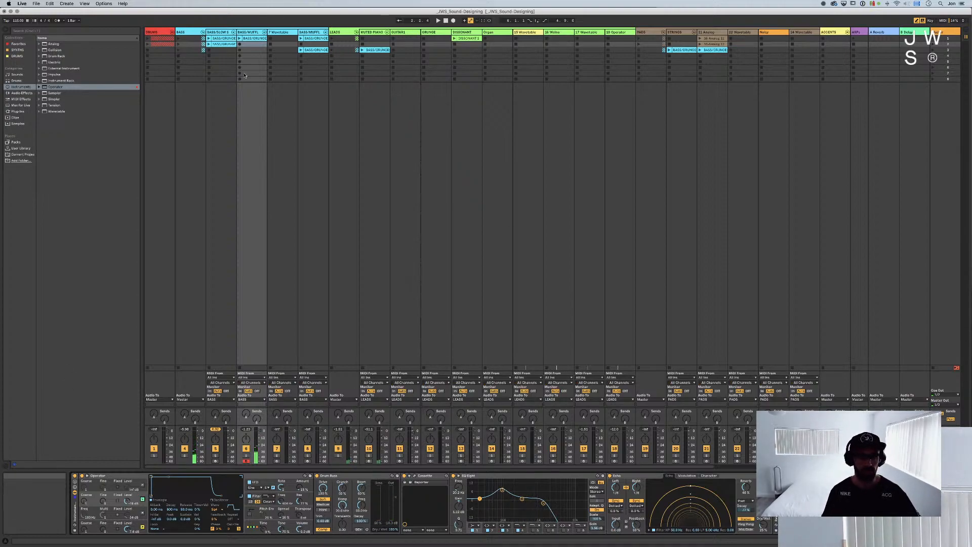
{"action": "left_click", "coordinate": [283, 34]}
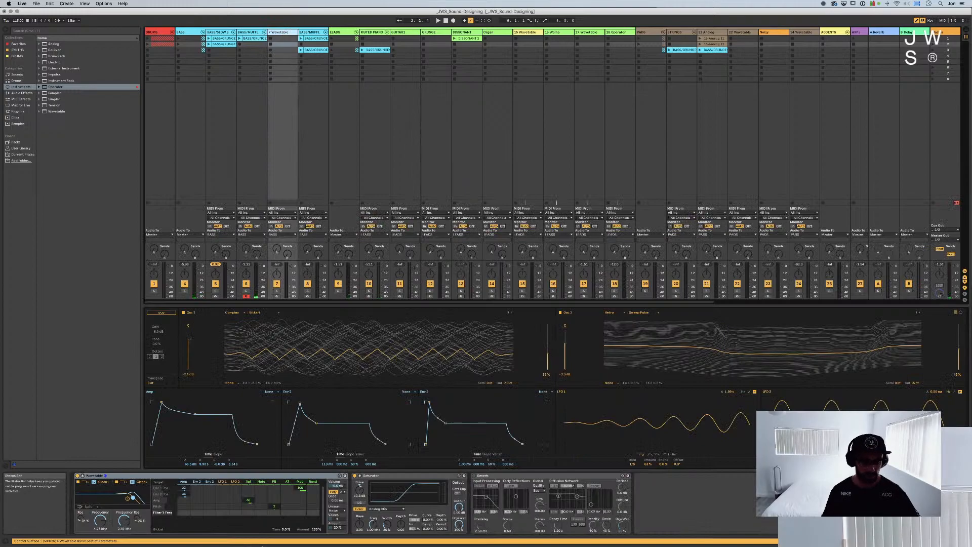
{"action": "scroll", "coordinate": [582, 33], "scroll_direction": "right", "scroll_amount": 2}
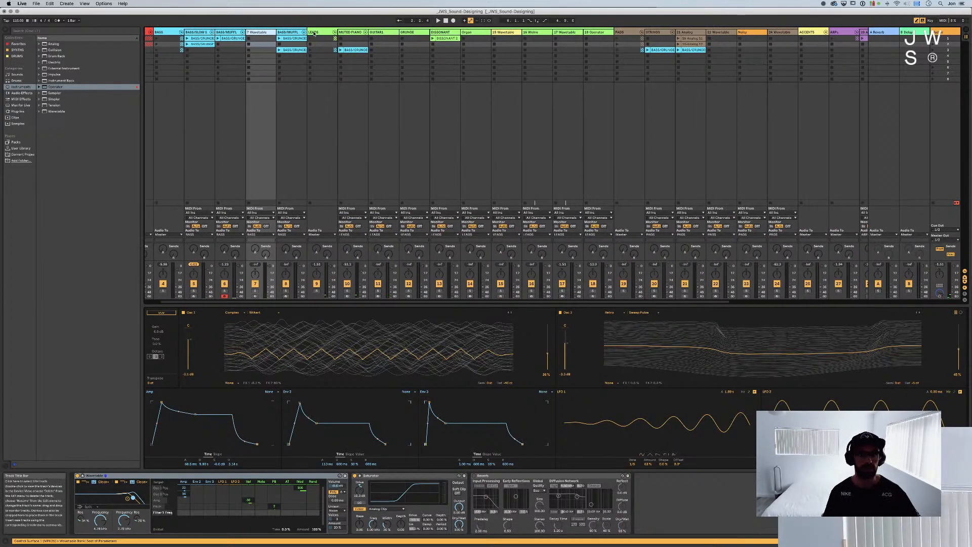
Arm the 18 Operator track, raise oscillator B's output level and set its waveform to Saw D
{"action": "left_click", "coordinate": [582, 33]}
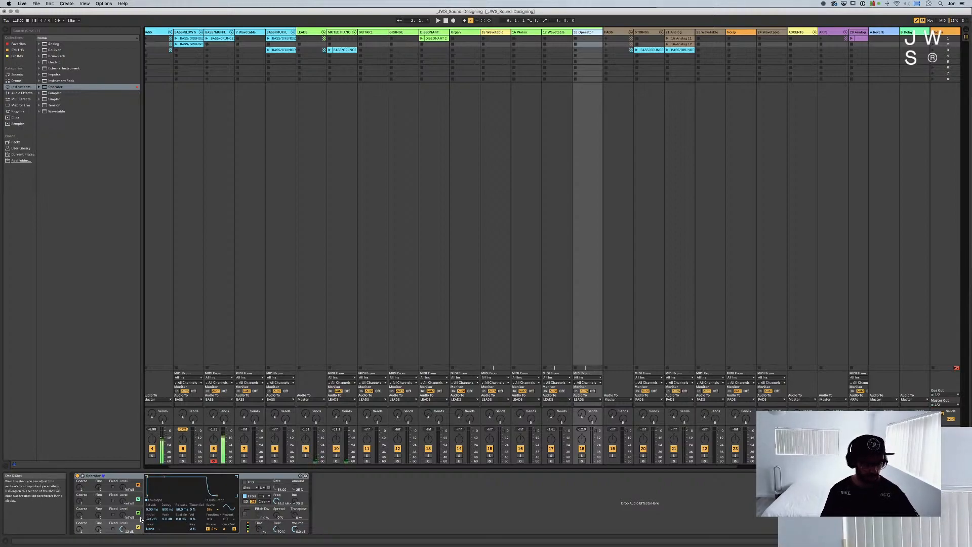
{"action": "left_click", "coordinate": [582, 460]}
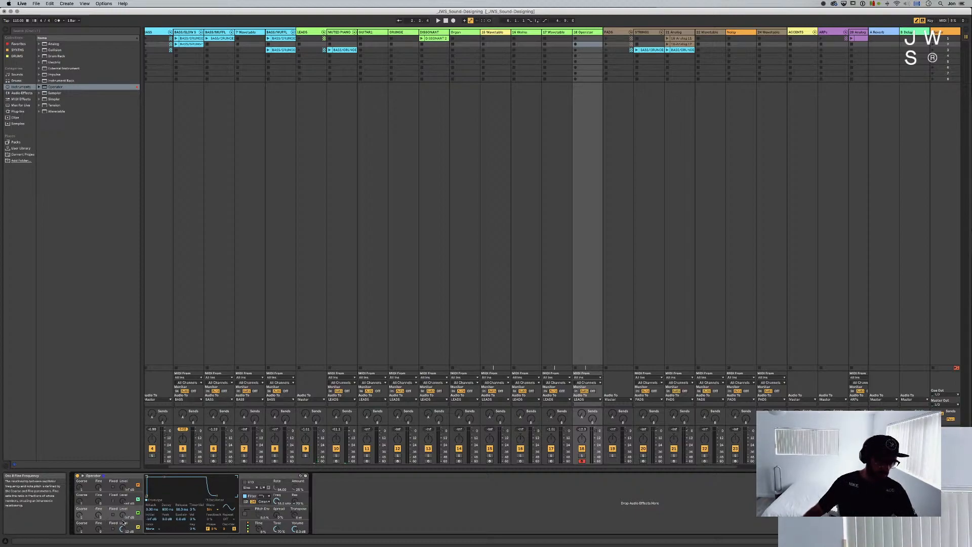
{"action": "left_click_drag", "start_coordinate": [122, 515], "coordinate": [123, 499]}
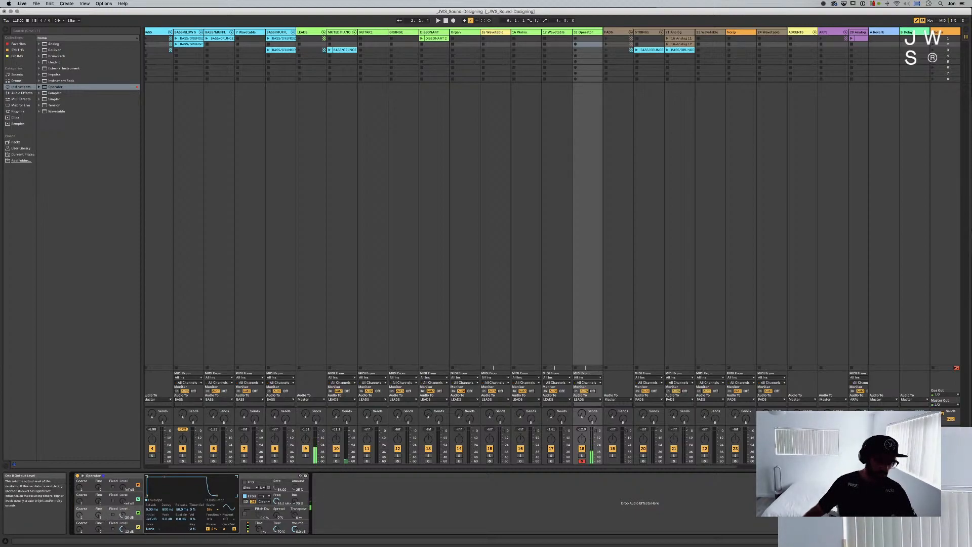
{"action": "left_click", "coordinate": [209, 509]}
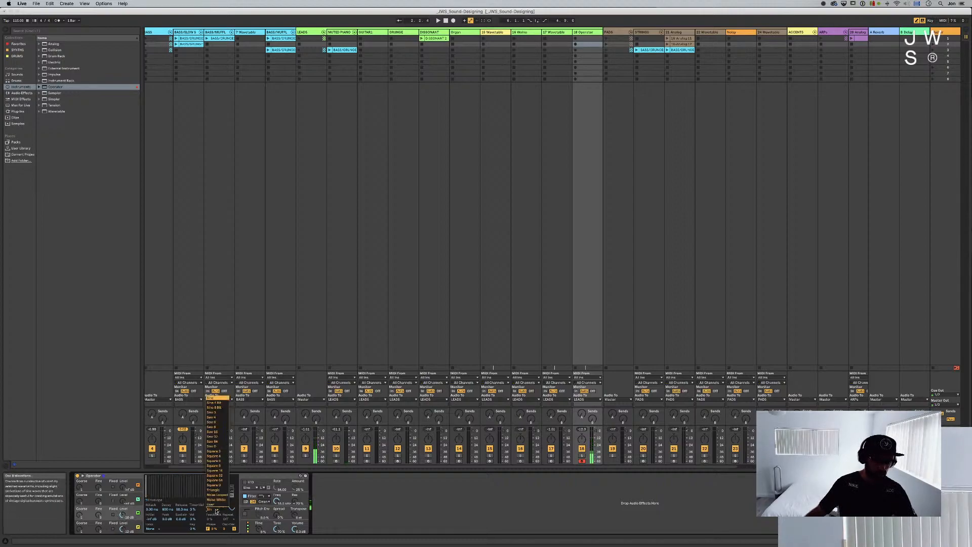
{"action": "left_click", "coordinate": [217, 446]}
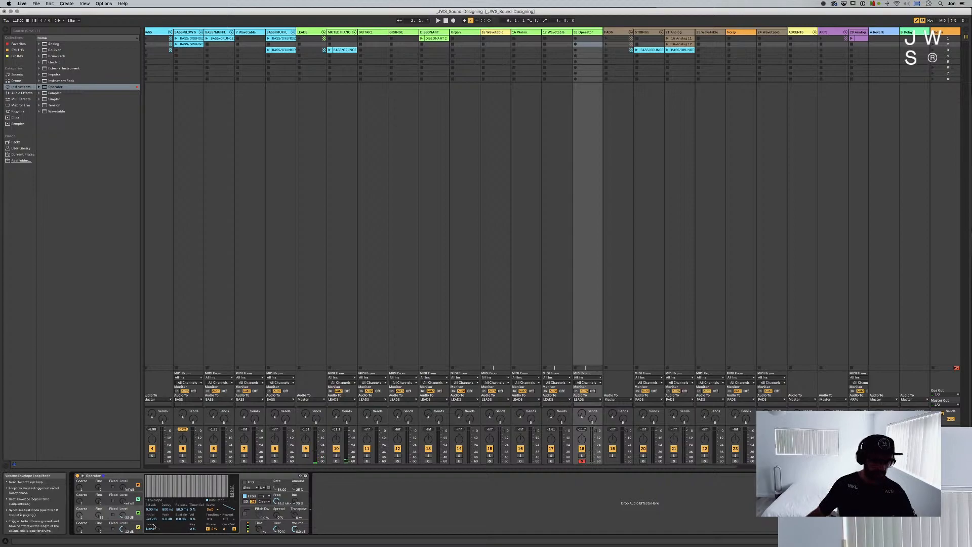
Raise Operator's oscillator C output level and set its waveform to Noise Looped
{"action": "left_click", "coordinate": [84, 503]}
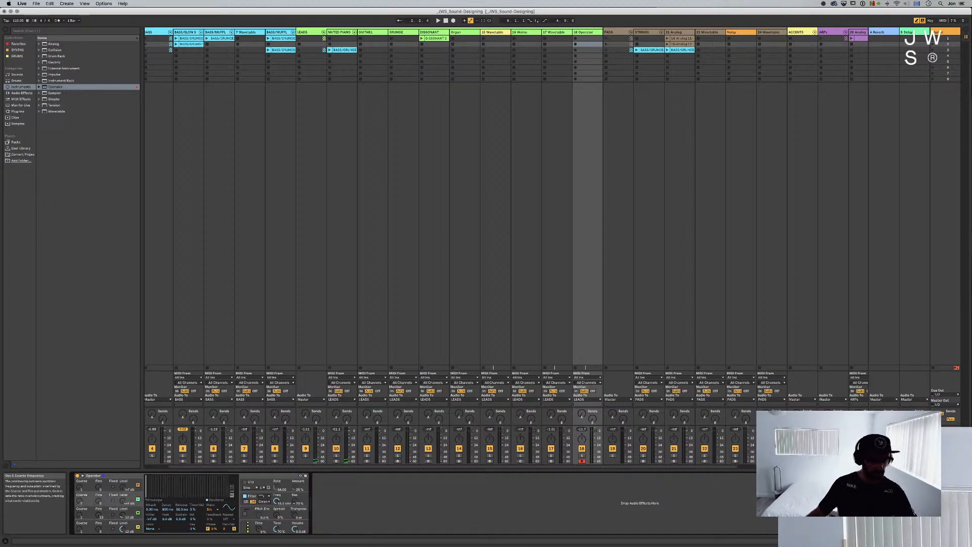
{"action": "left_click_drag", "start_coordinate": [127, 503], "coordinate": [127, 497]}
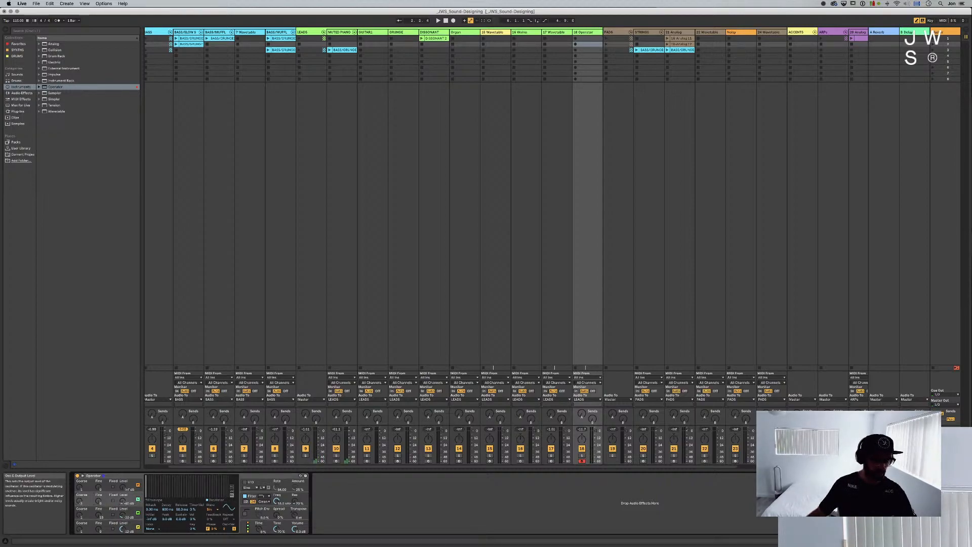
{"action": "left_click", "coordinate": [211, 509]}
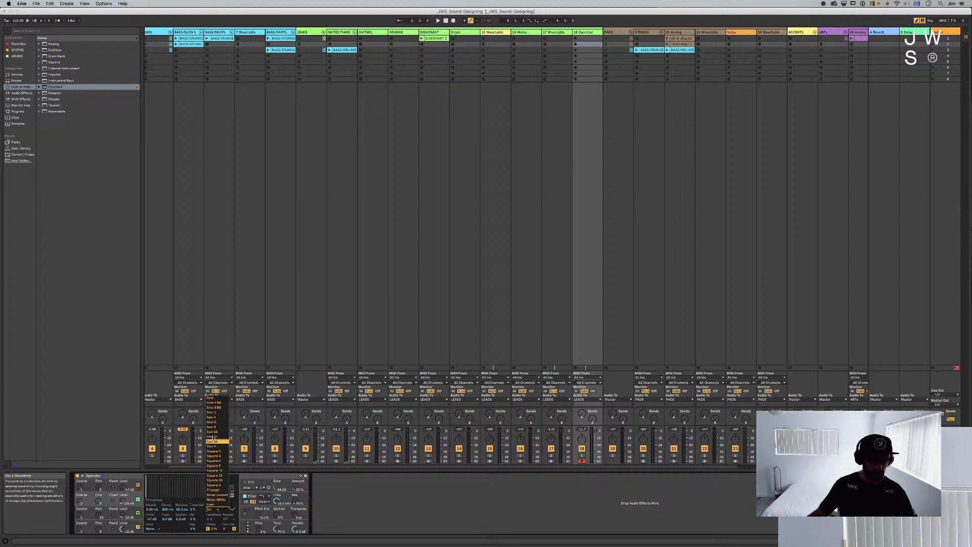
{"action": "left_click", "coordinate": [222, 496]}
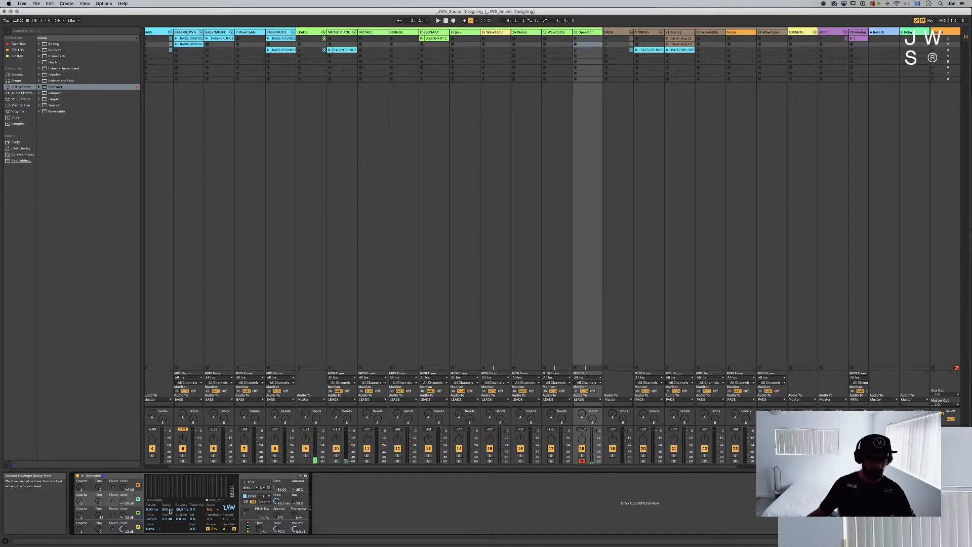
Route Operator's key modulation to Filter Freq as destination A and raise its amount, leaving the velocity destination off
{"action": "left_click", "coordinate": [277, 533]}
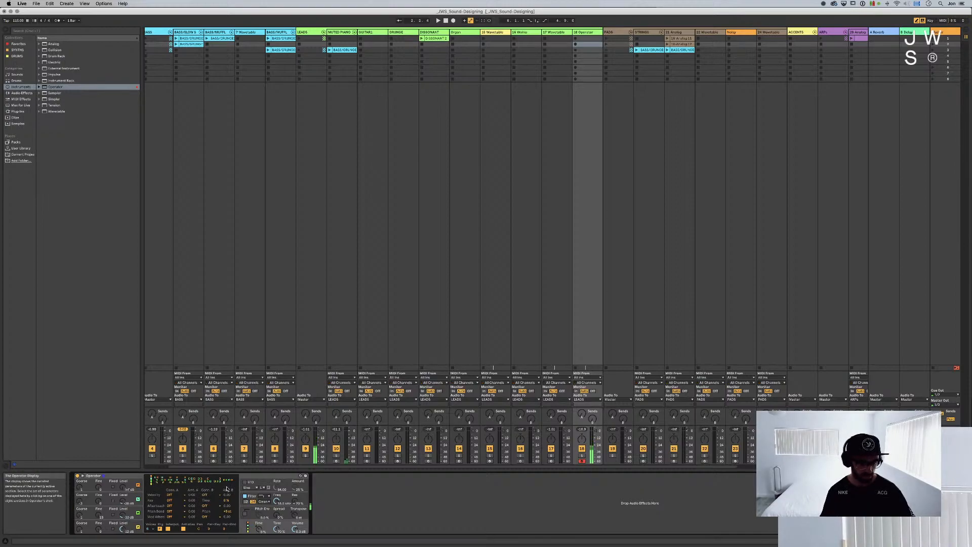
{"action": "left_click", "coordinate": [185, 498]}
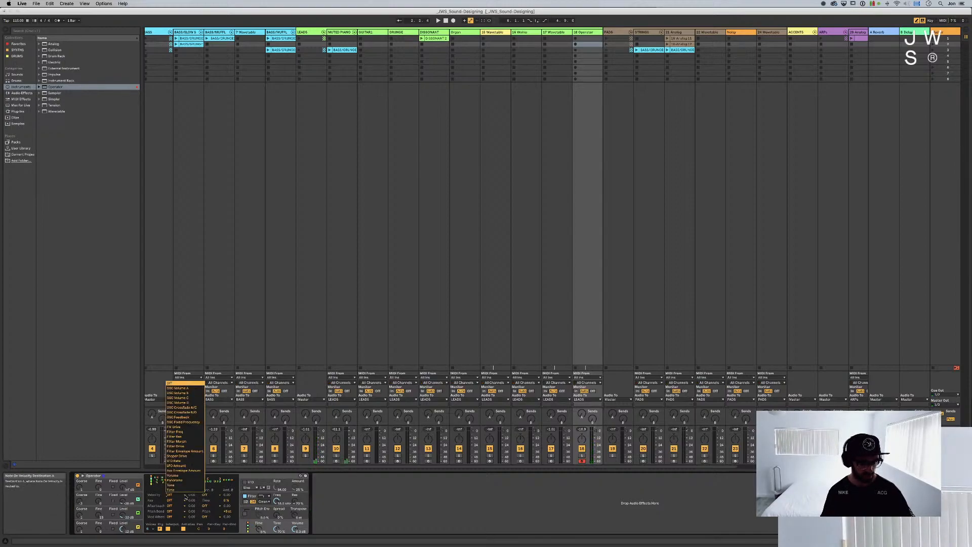
{"action": "left_click", "coordinate": [186, 499]}
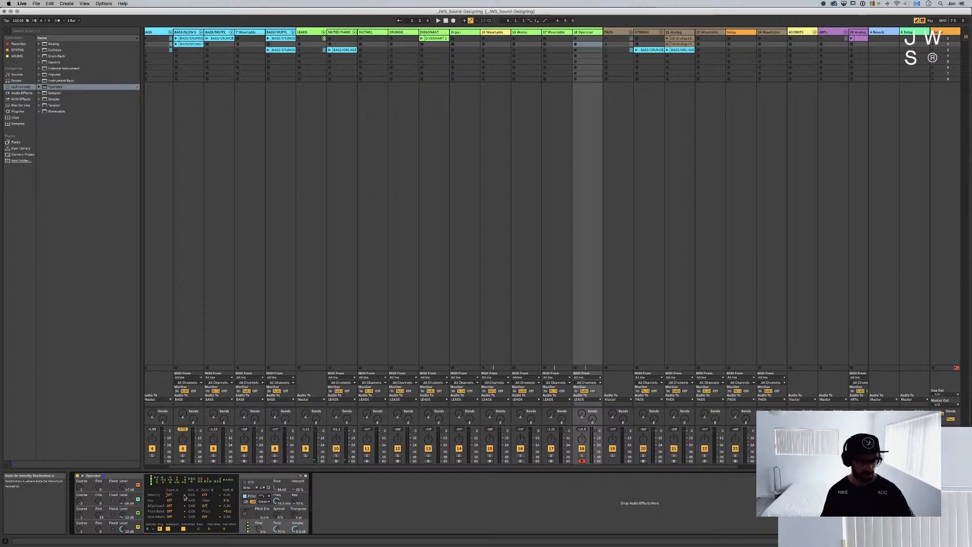
{"action": "left_click", "coordinate": [182, 498]}
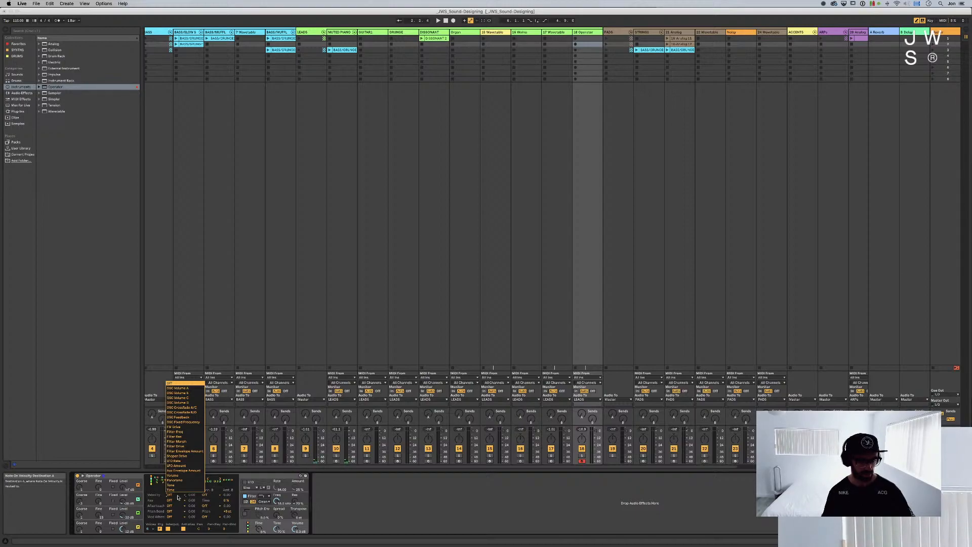
{"action": "left_click", "coordinate": [178, 498]}
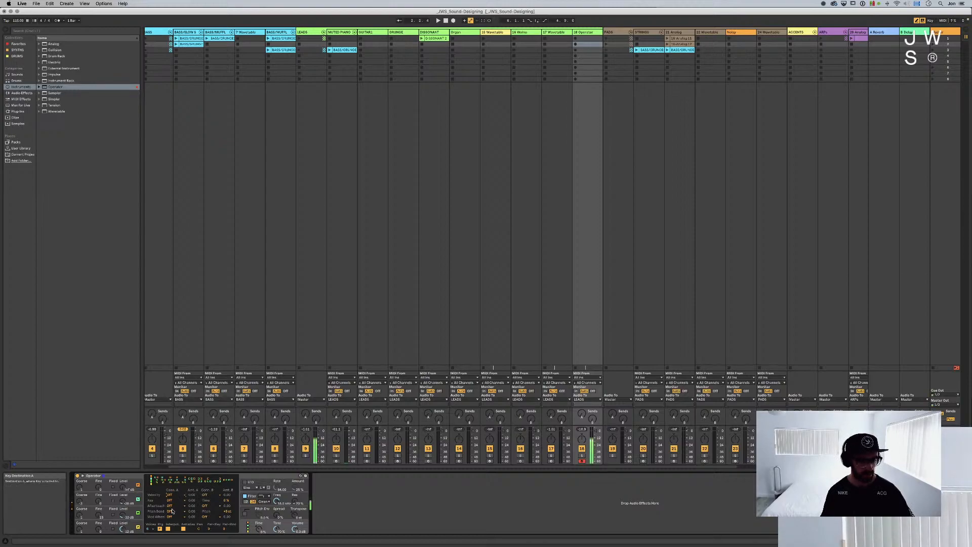
{"action": "left_click", "coordinate": [174, 501]}
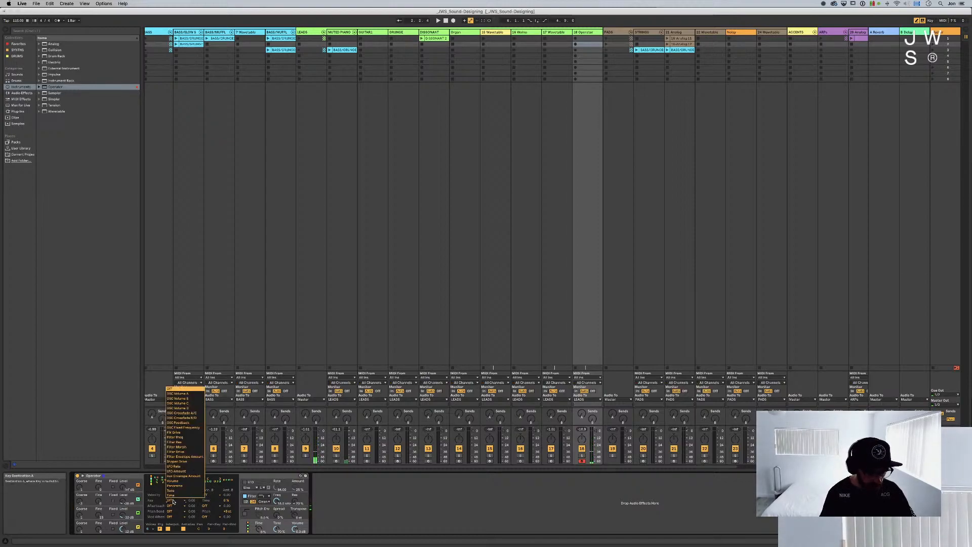
{"action": "left_click", "coordinate": [185, 438]}
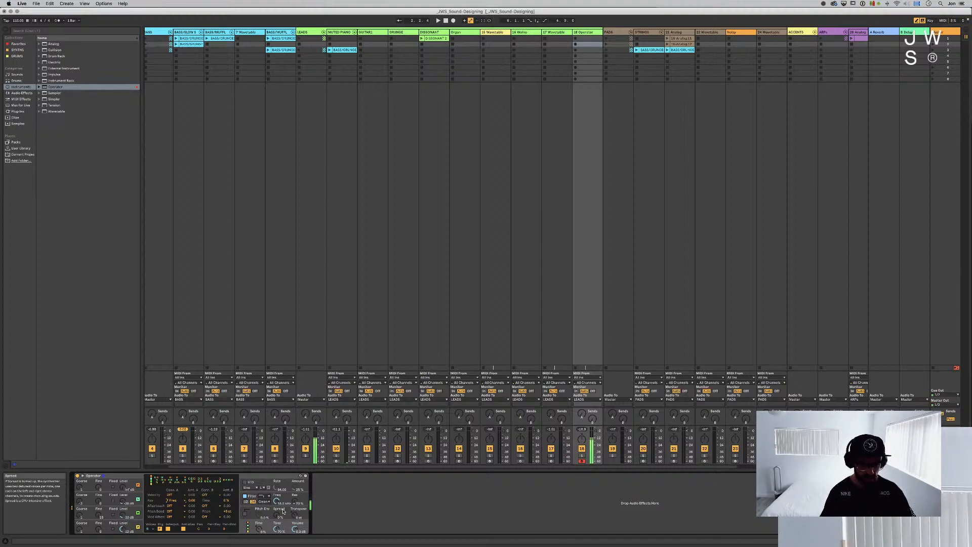
{"action": "left_click_drag", "start_coordinate": [192, 500], "coordinate": [193, 486]}
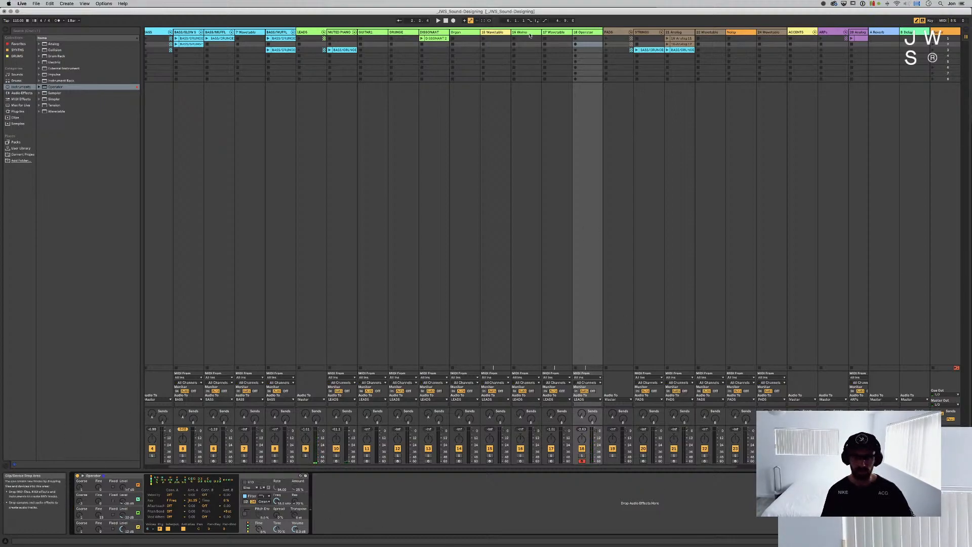
{"action": "key", "text": "Left"}
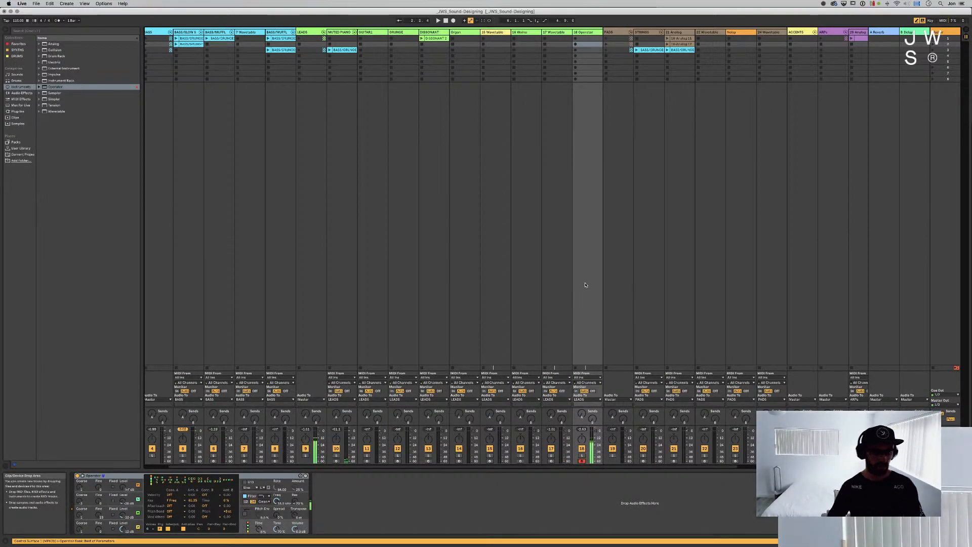
{"action": "scroll", "coordinate": [325, 174], "scroll_direction": "left", "scroll_amount": 2}
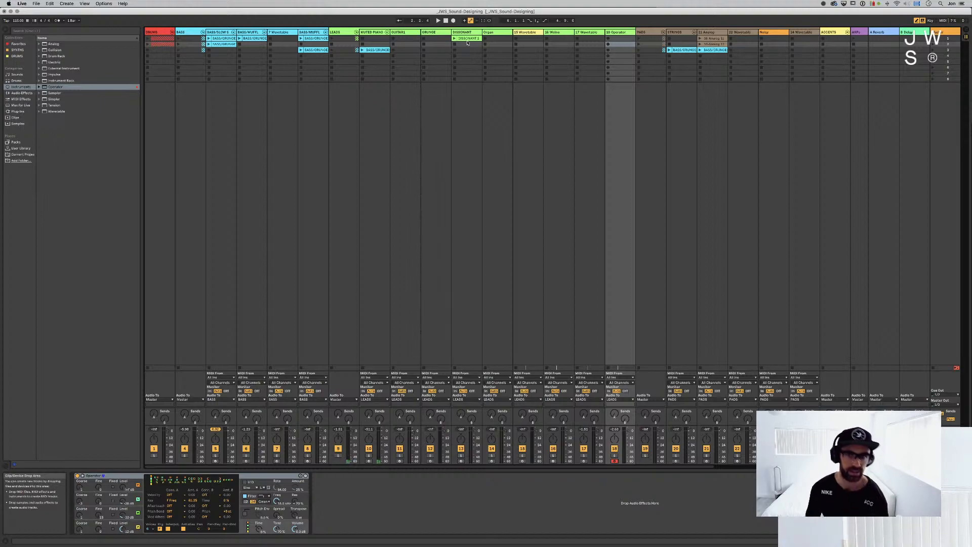
Audition the GRUNGE, DISSONANT, Organ and 15 Wavetable leads by arming each track in turn
{"action": "left_click", "coordinate": [450, 386]}
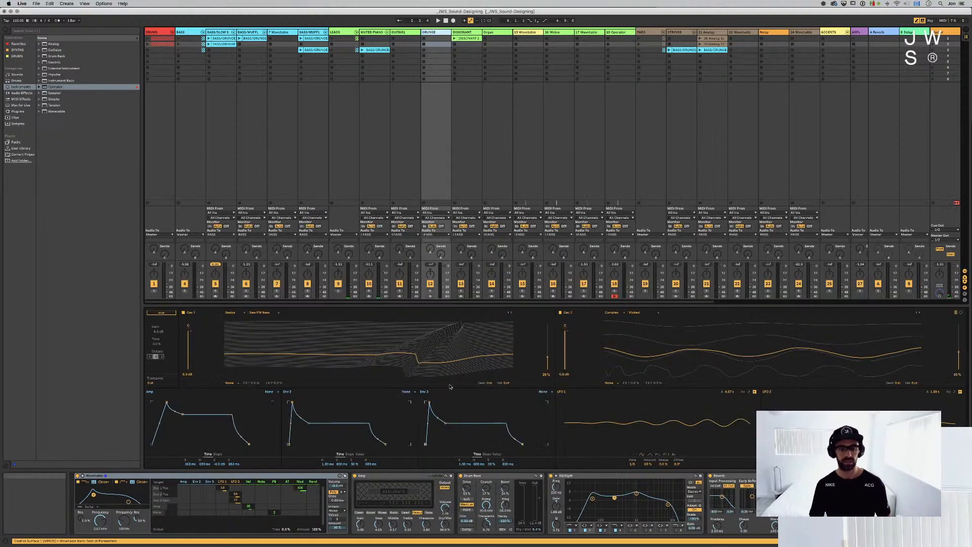
{"action": "left_click", "coordinate": [431, 296]}
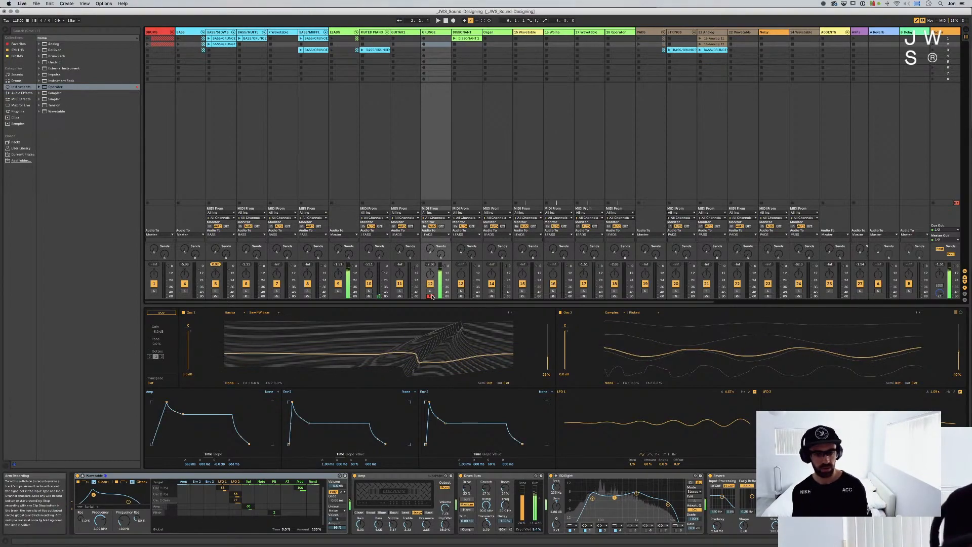
{"action": "left_click", "coordinate": [459, 297]}
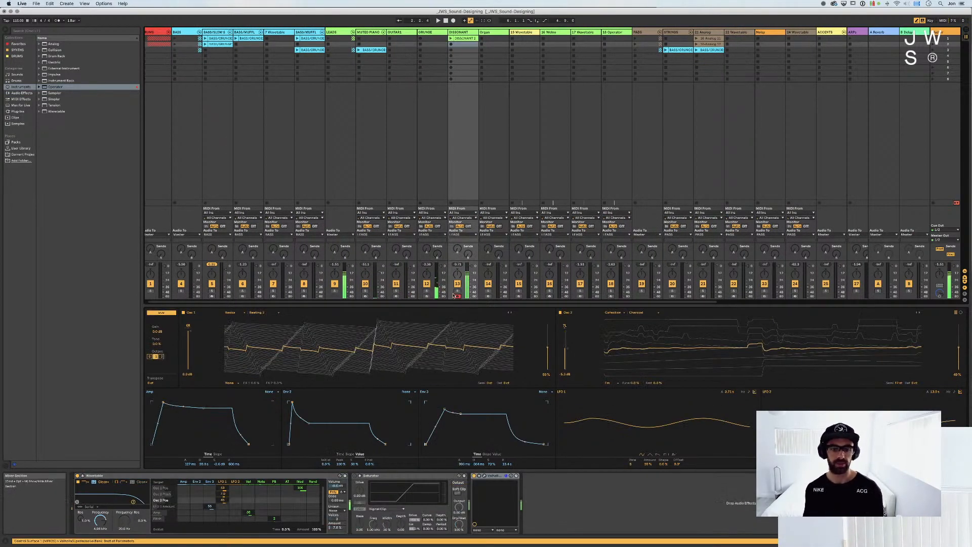
{"action": "left_click", "coordinate": [488, 297]}
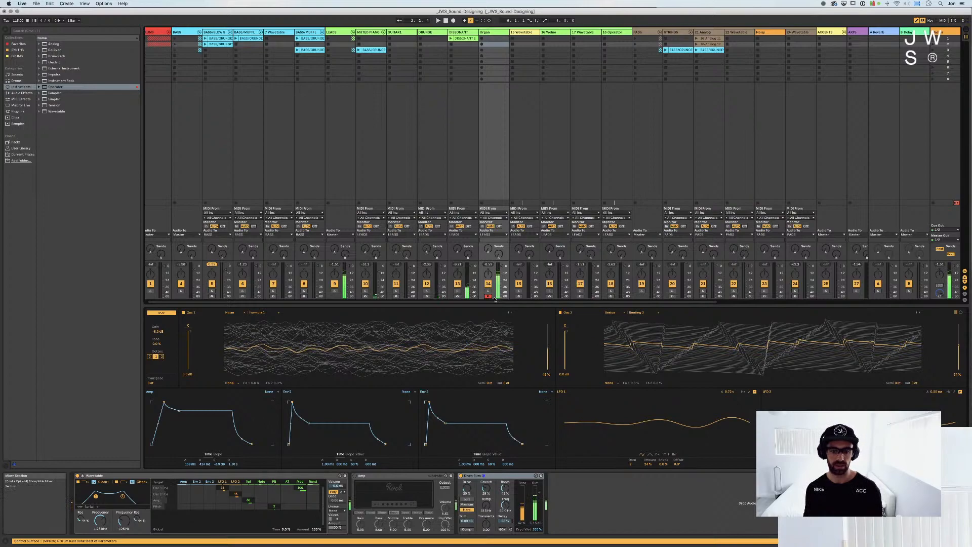
{"action": "left_click", "coordinate": [518, 297]}
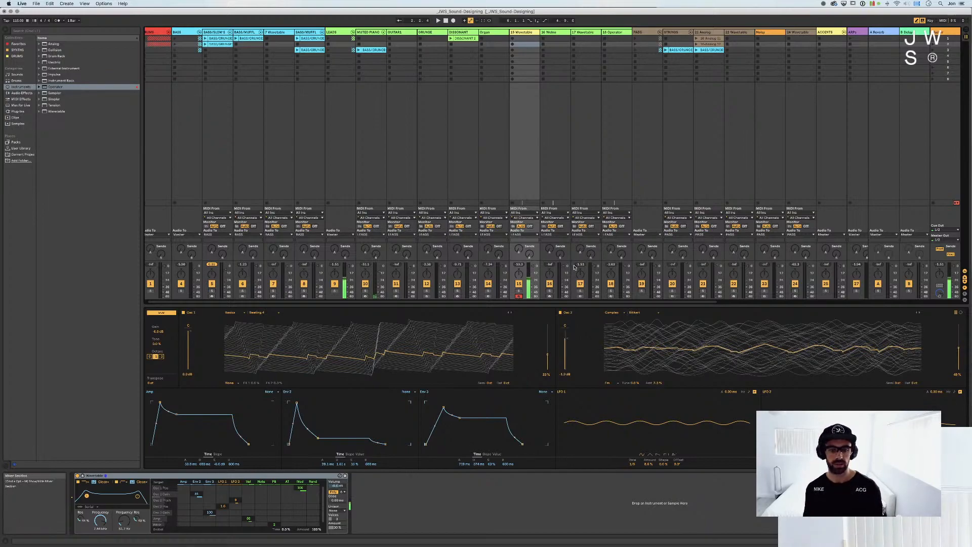
{"action": "scroll", "coordinate": [587, 99], "scroll_direction": "right", "scroll_amount": 2}
{"action": "scroll", "coordinate": [588, 99], "scroll_direction": "right", "scroll_amount": 5}
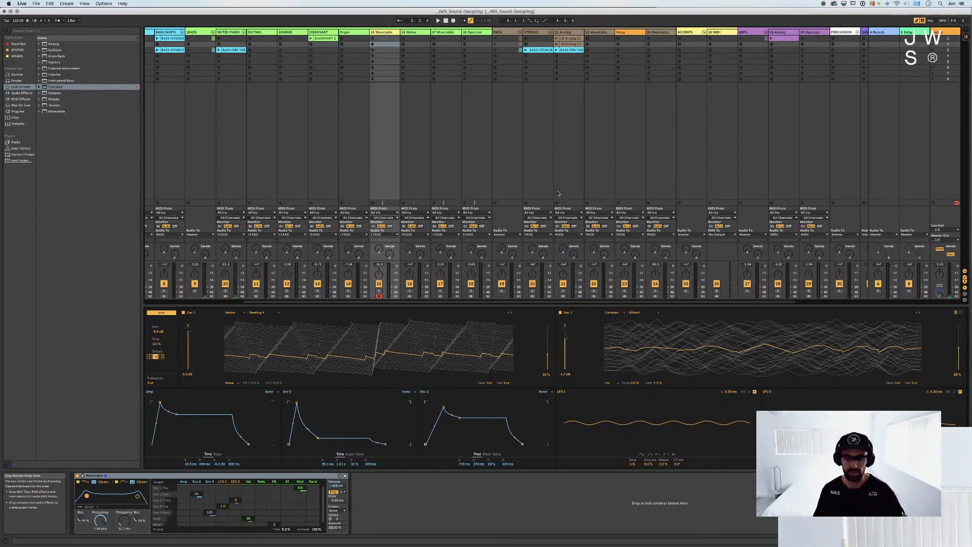
{"action": "scroll", "coordinate": [559, 193], "scroll_direction": "left", "scroll_amount": 3}
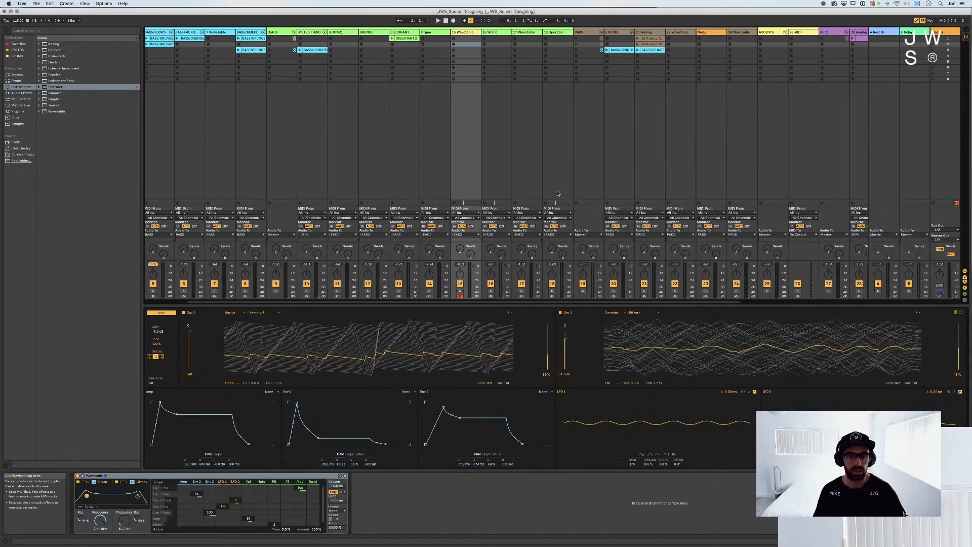
{"action": "scroll", "coordinate": [559, 193], "scroll_direction": "left", "scroll_amount": 2}
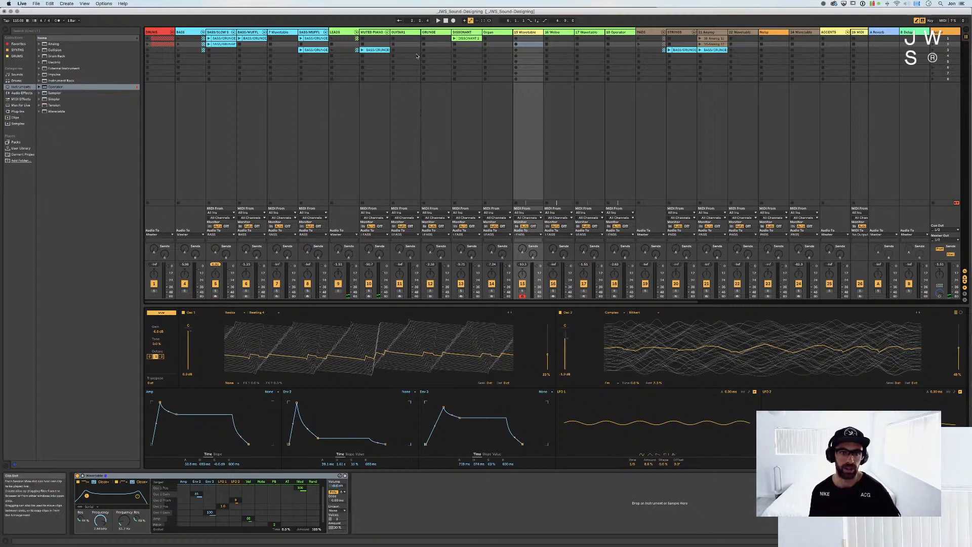
Collapse the LEADS, PADS and ACCENTS groups and expand the PERCUSSION group
{"action": "left_click", "coordinate": [356, 32]}
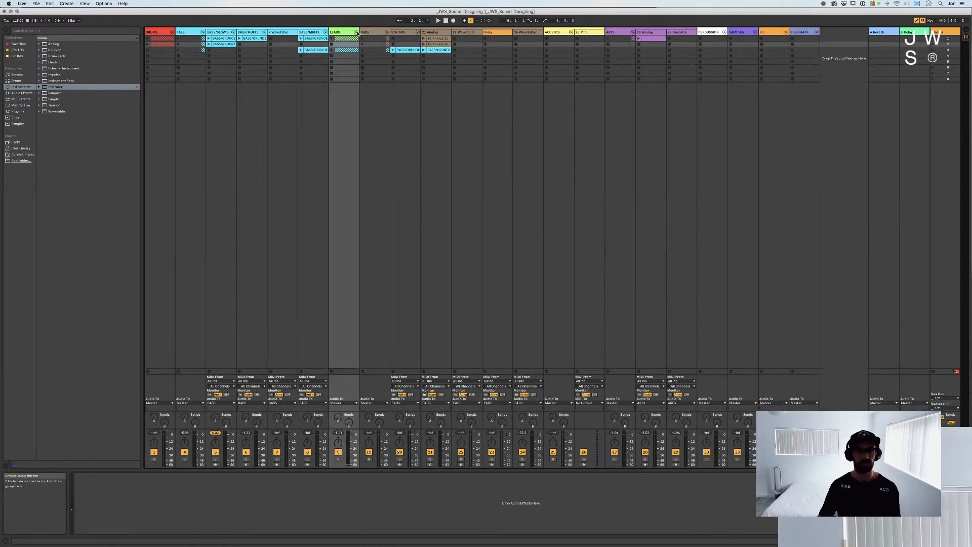
{"action": "left_click", "coordinate": [387, 32]}
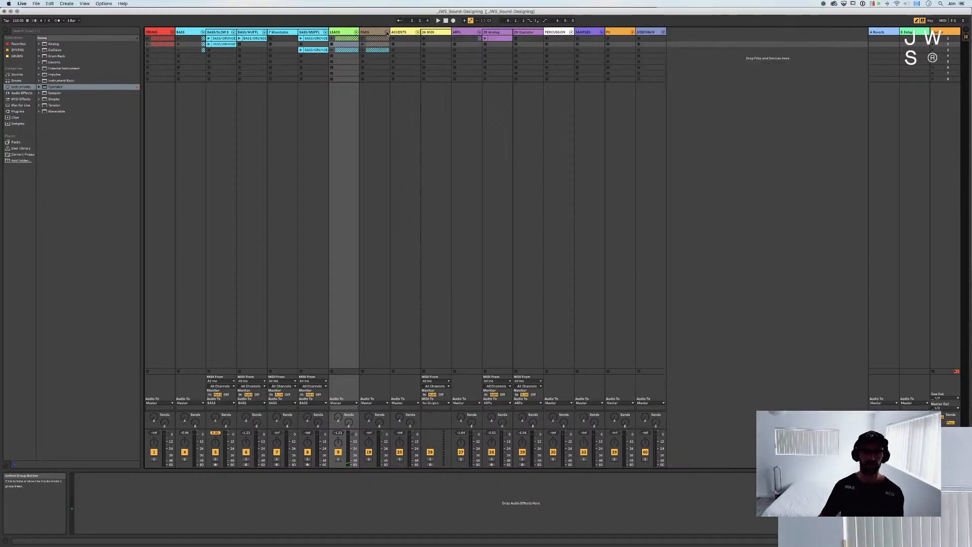
{"action": "left_click", "coordinate": [418, 32]}
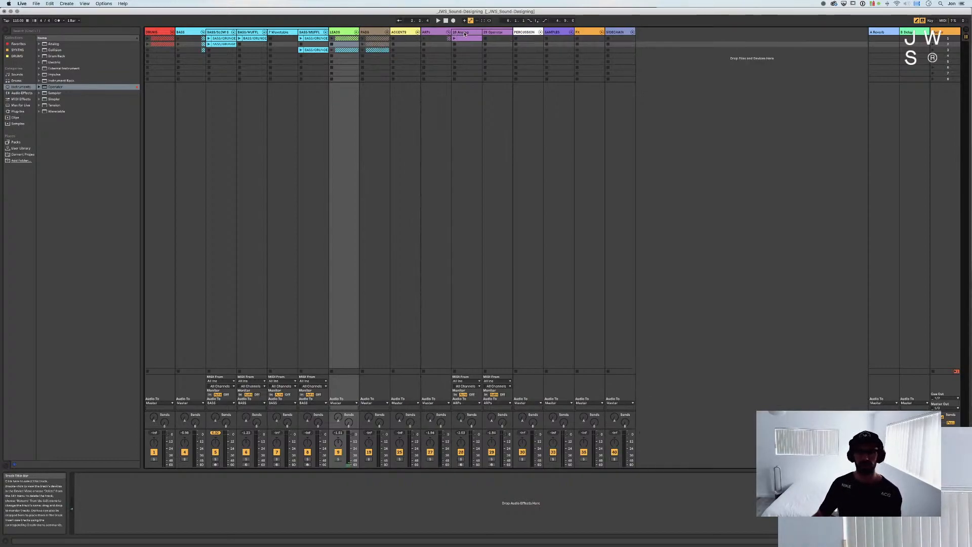
{"action": "left_click", "coordinate": [540, 32]}
{"action": "left_click", "coordinate": [540, 32]}
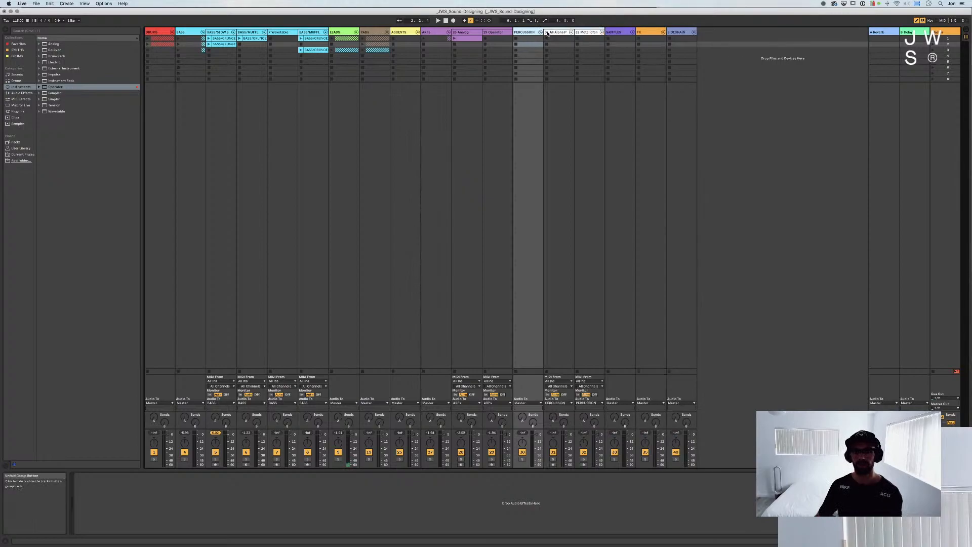
Audition the two tracks in the PERCUSSION group by arming each, and show the 28 Analog track's devices
{"action": "left_click", "coordinate": [557, 32]}
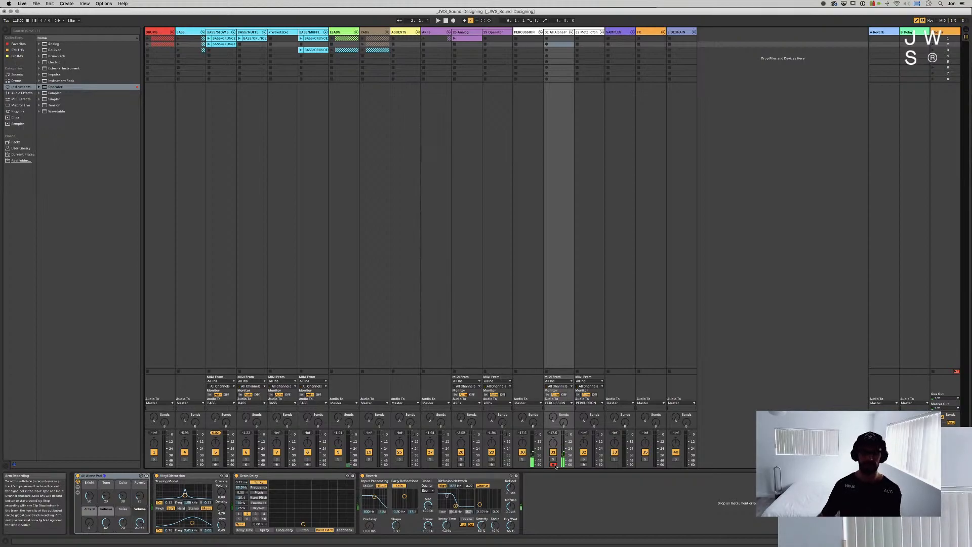
{"action": "left_click", "coordinate": [584, 465]}
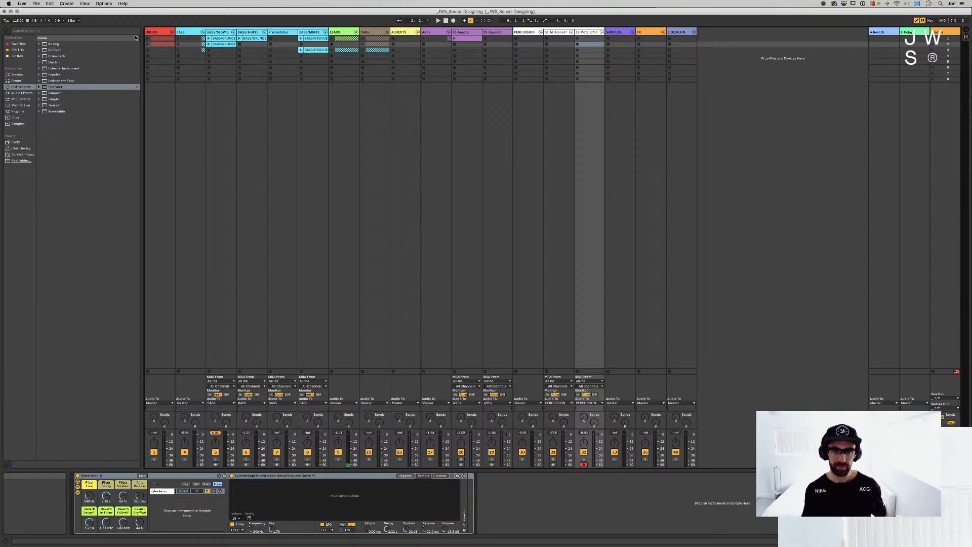
{"action": "left_click", "coordinate": [476, 32]}
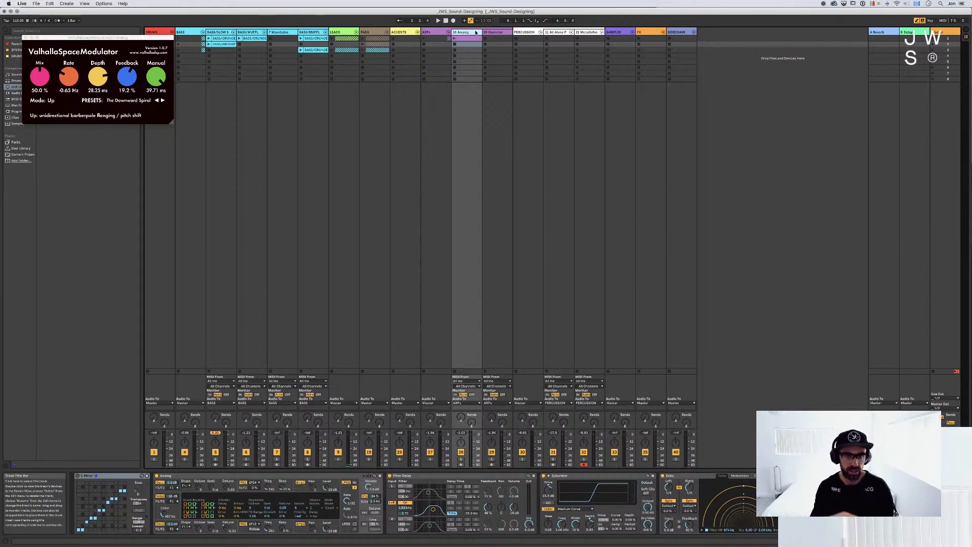
Expand the LEADS group, arm the GUITARS track, and arm the 28 Analog arp to audition it
{"action": "left_click", "coordinate": [356, 33]}
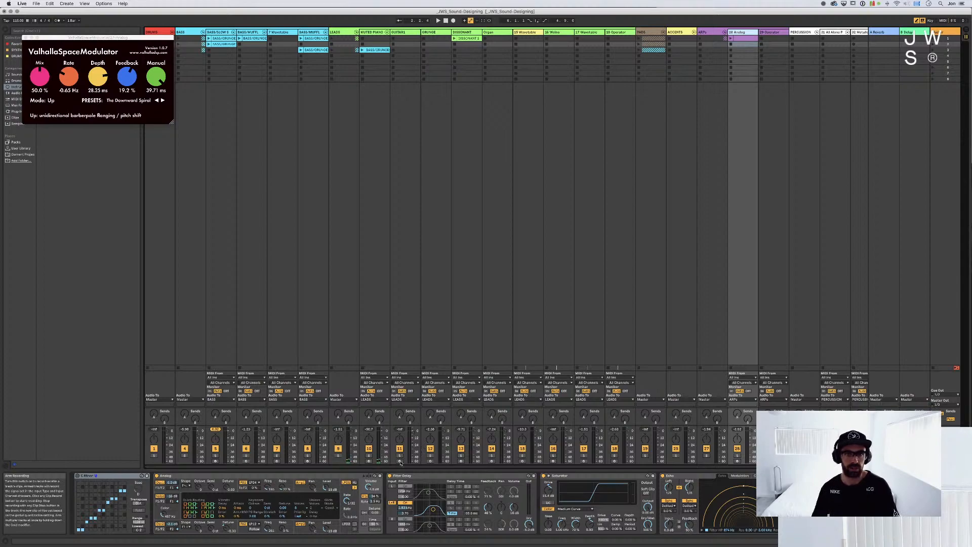
{"action": "left_click", "coordinate": [400, 461]}
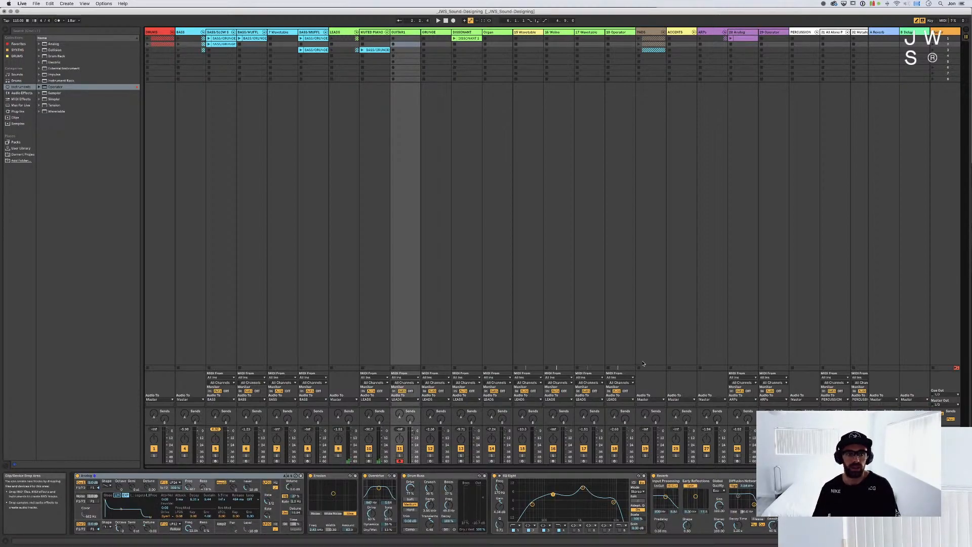
{"action": "scroll", "coordinate": [508, 321], "scroll_direction": "right", "scroll_amount": 5}
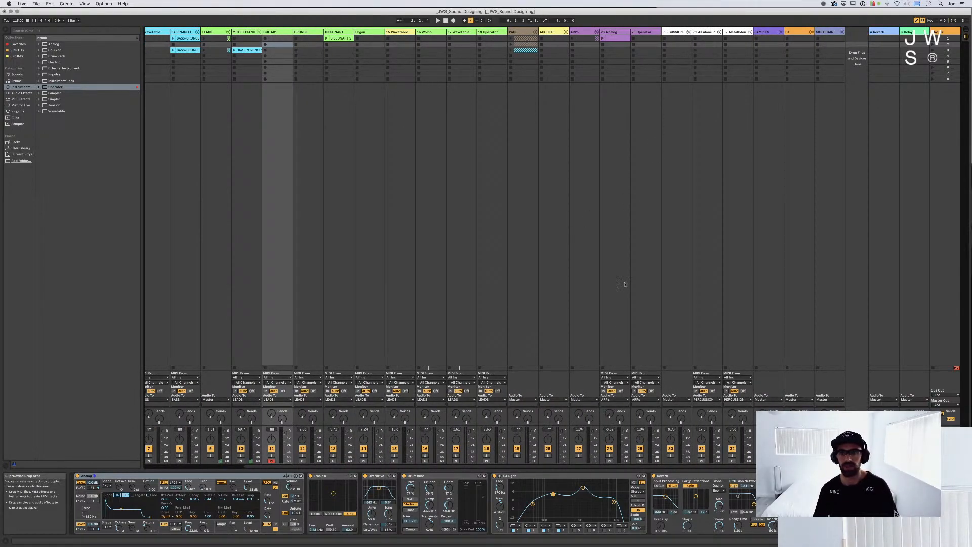
{"action": "left_click", "coordinate": [609, 461]}
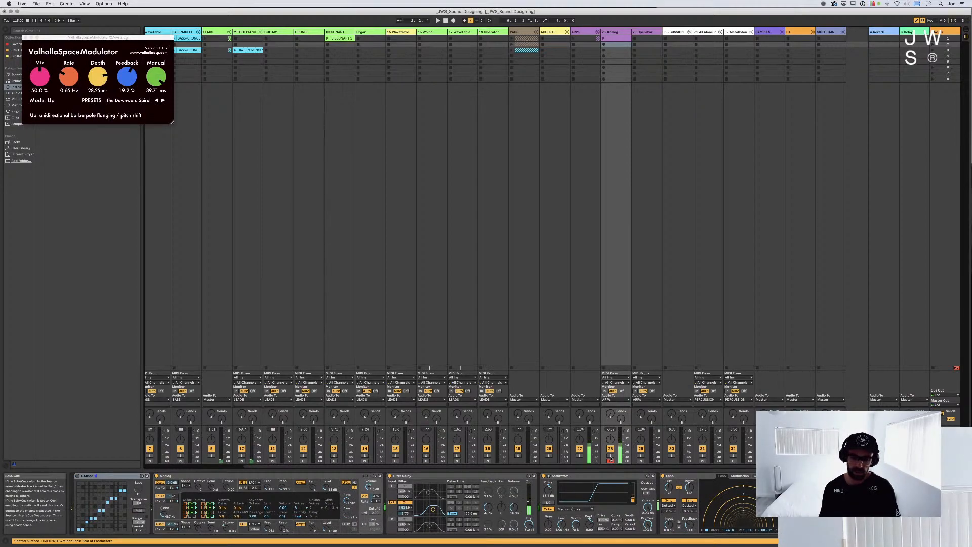
Collapse the LEADS and BASS groups
{"action": "scroll", "coordinate": [224, 149], "scroll_direction": "left", "scroll_amount": 5}
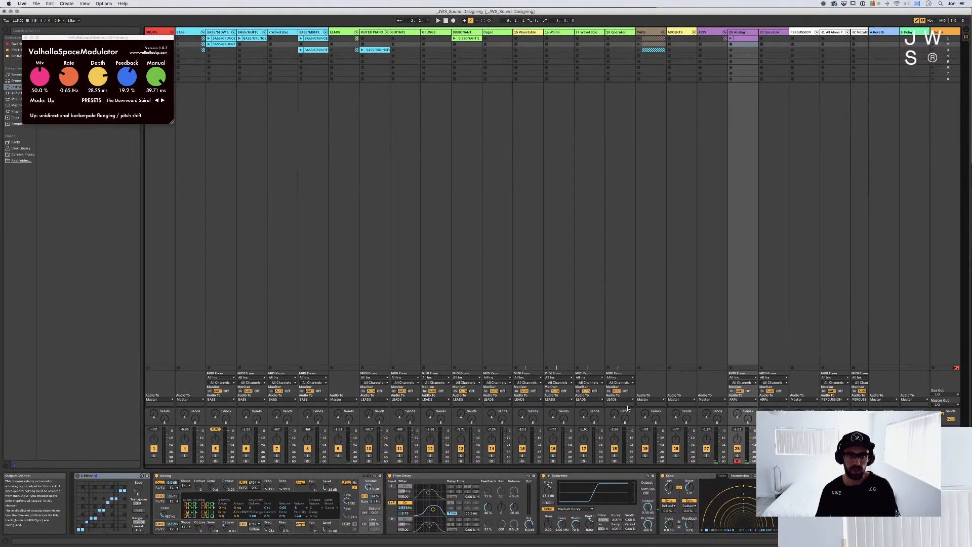
{"action": "left_click", "coordinate": [357, 32]}
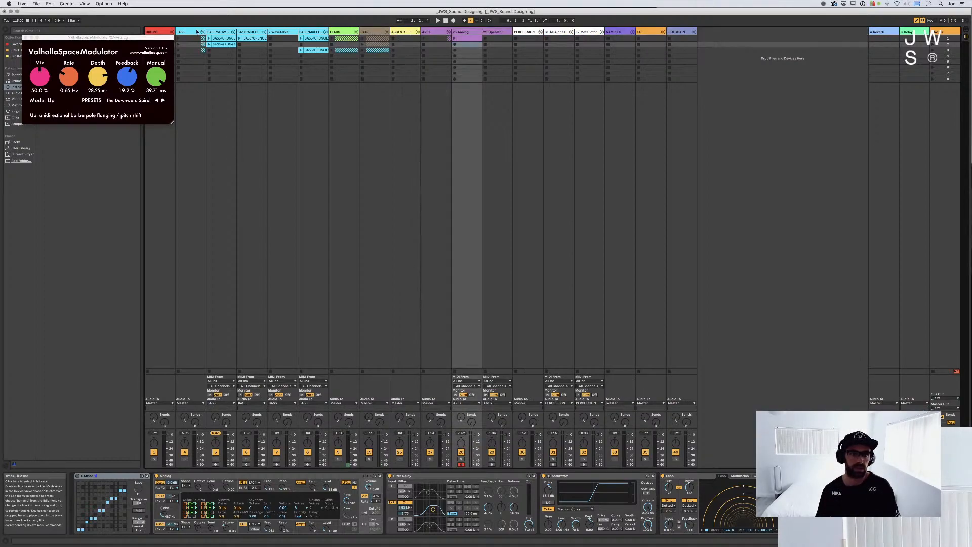
{"action": "left_click", "coordinate": [202, 32]}
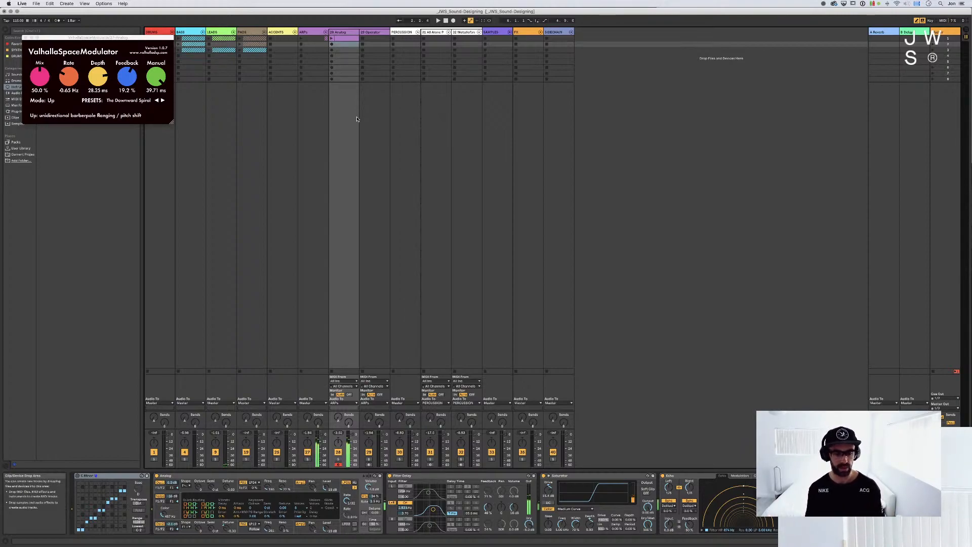
Expand the LEADS group again and arm the Organ track to audition its Wavetable sound
{"action": "left_click", "coordinate": [234, 32]}
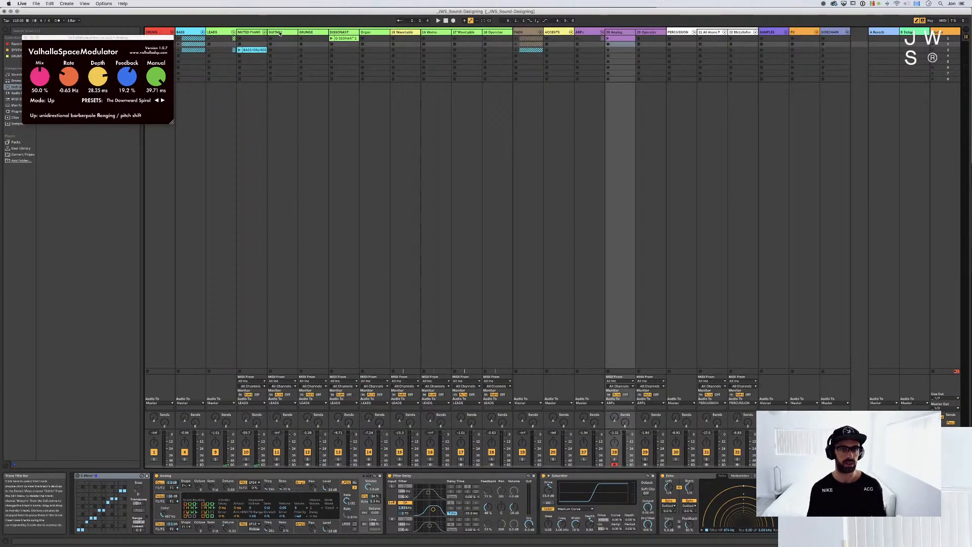
{"action": "left_click", "coordinate": [374, 32]}
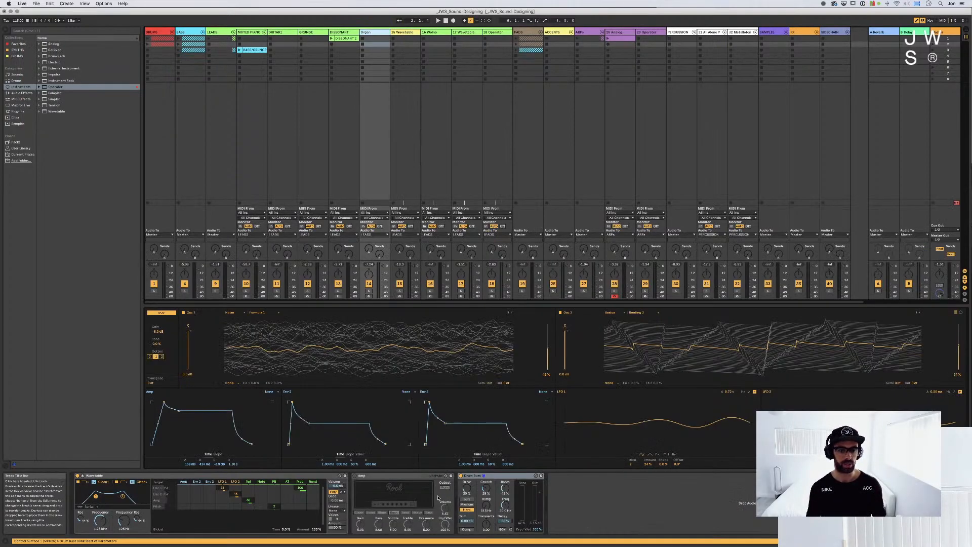
{"action": "left_click", "coordinate": [369, 297]}
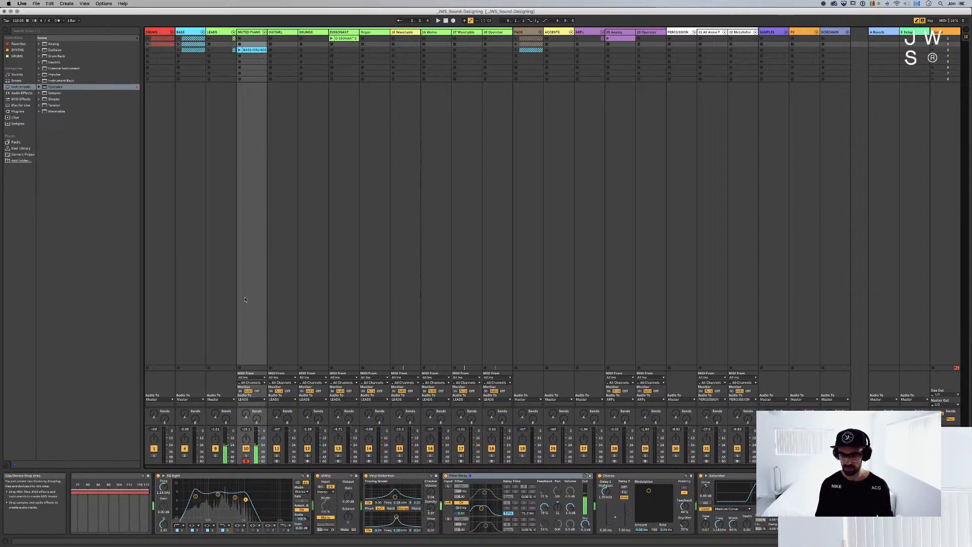
Audition the lead tracks from GUITARS through 16, arming each in turn and ending on the Half-Speed Piano instrument
{"action": "left_click", "coordinate": [278, 462]}
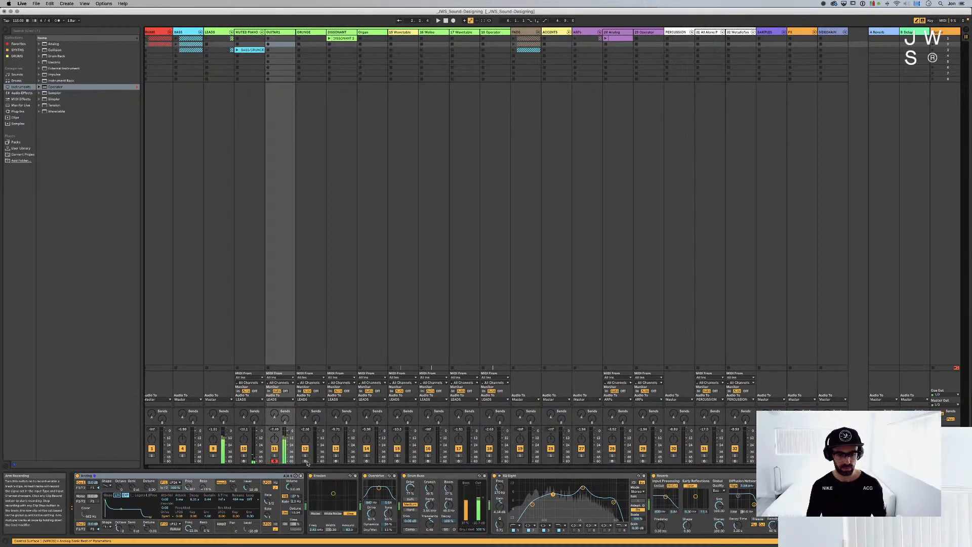
{"action": "left_click", "coordinate": [310, 377]}
{"action": "left_click", "coordinate": [335, 297]}
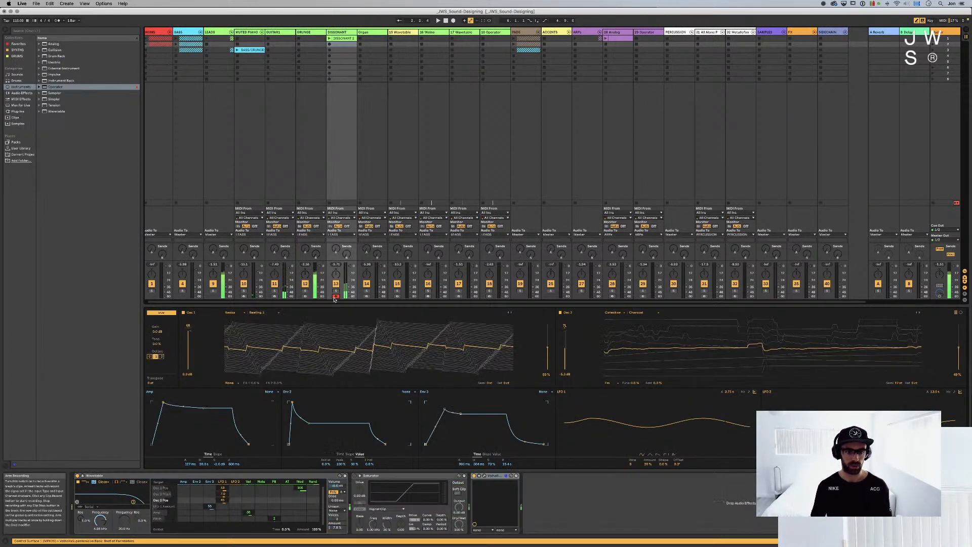
{"action": "left_click", "coordinate": [367, 296]}
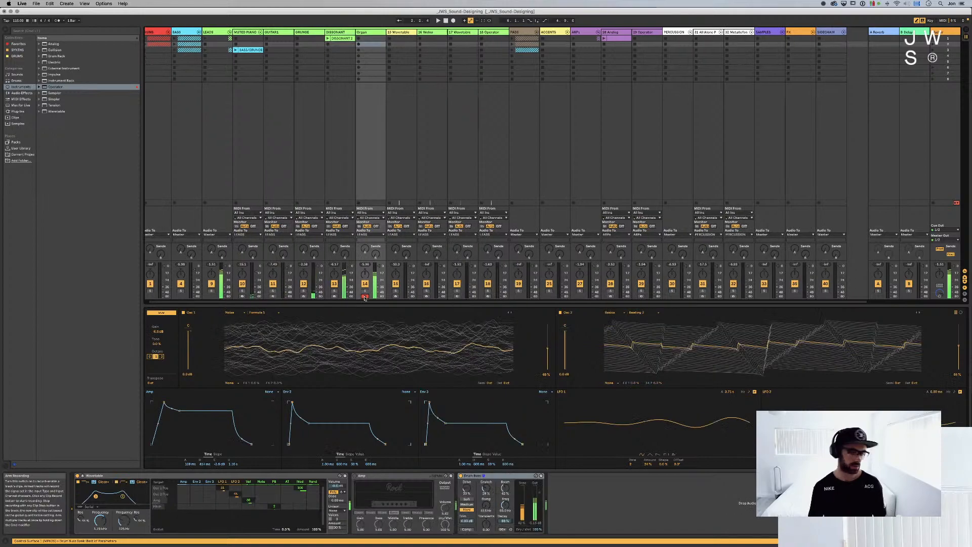
{"action": "left_click", "coordinate": [396, 296]}
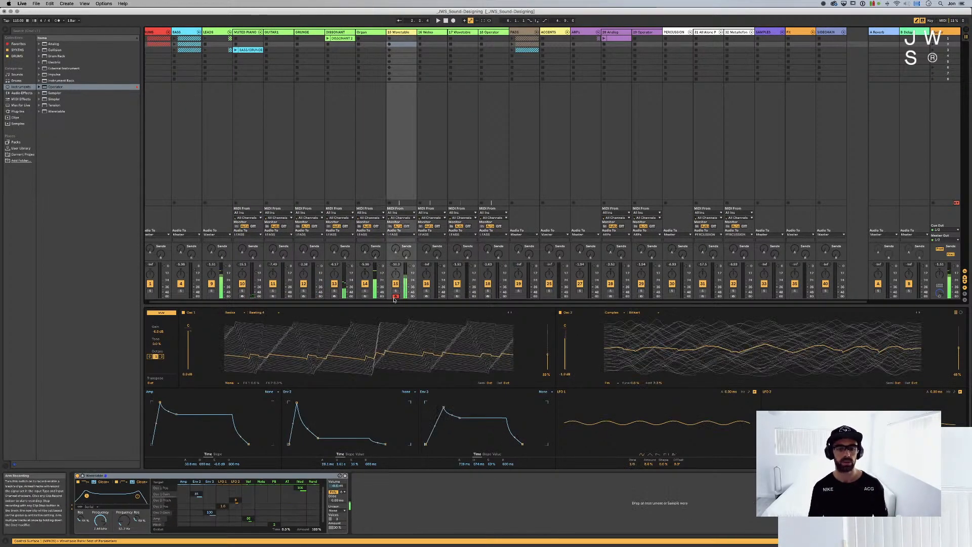
{"action": "left_click", "coordinate": [426, 297]}
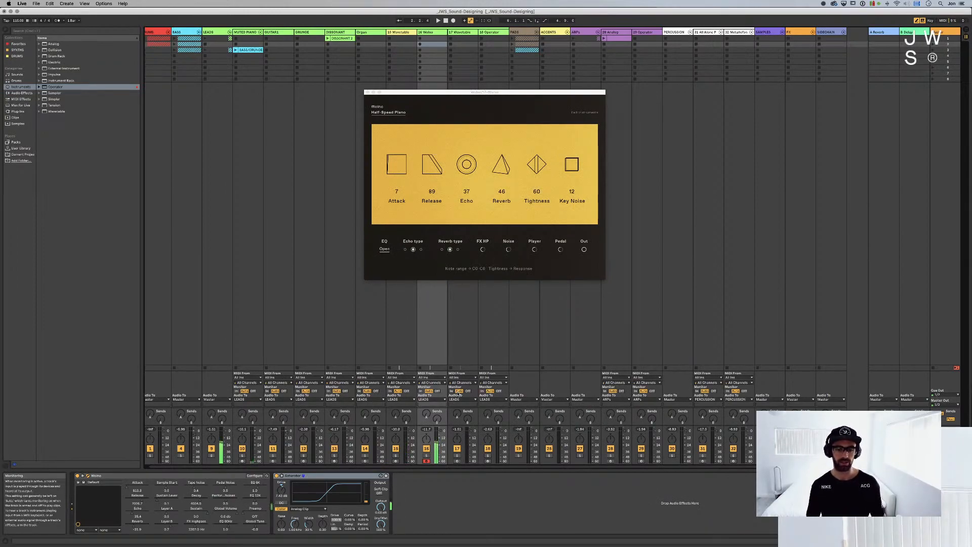
Compare the MUTED PIANO and Half-Speed Piano tracks by arming them alternately, trying the piano plug-in's Noise control and examining the MUTED PIANO effects
{"action": "left_click", "coordinate": [241, 460]}
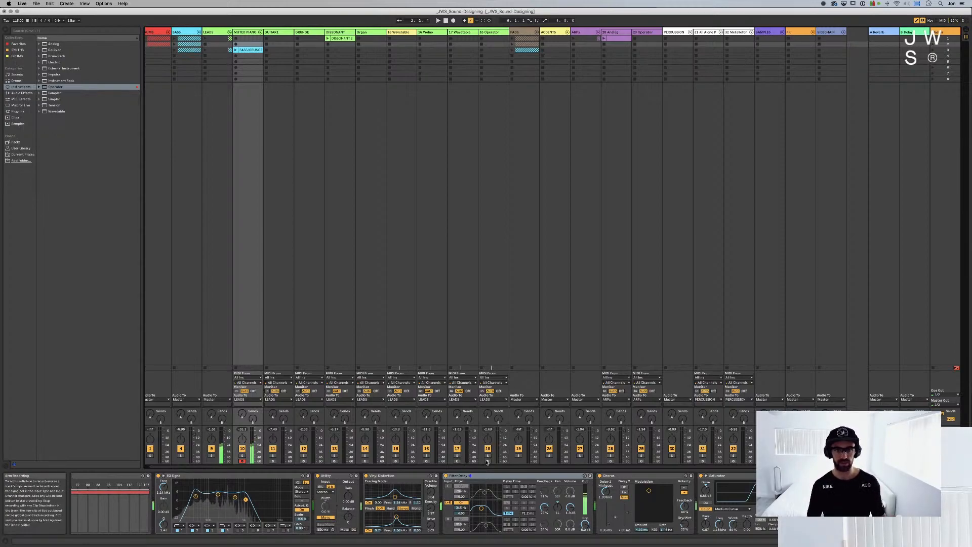
{"action": "left_click", "coordinate": [424, 462]}
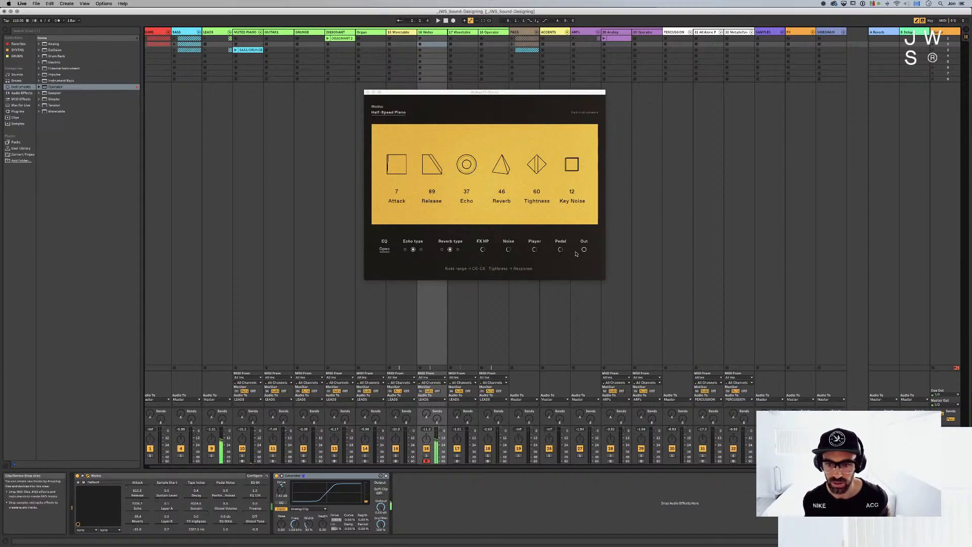
{"action": "left_click_drag", "start_coordinate": [508, 250], "coordinate": [507, 266]}
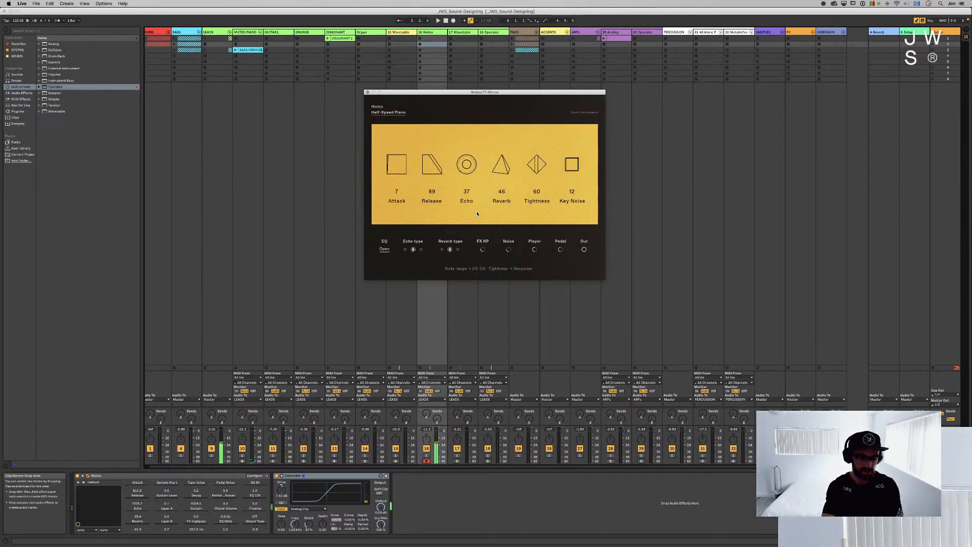
{"action": "left_click", "coordinate": [242, 461]}
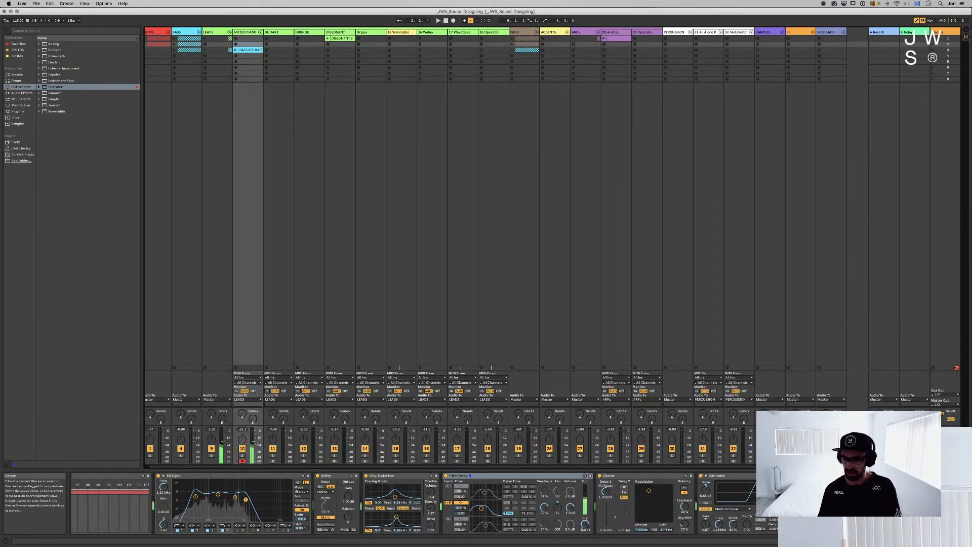
{"action": "scroll", "coordinate": [598, 527], "scroll_direction": "right", "scroll_amount": 2}
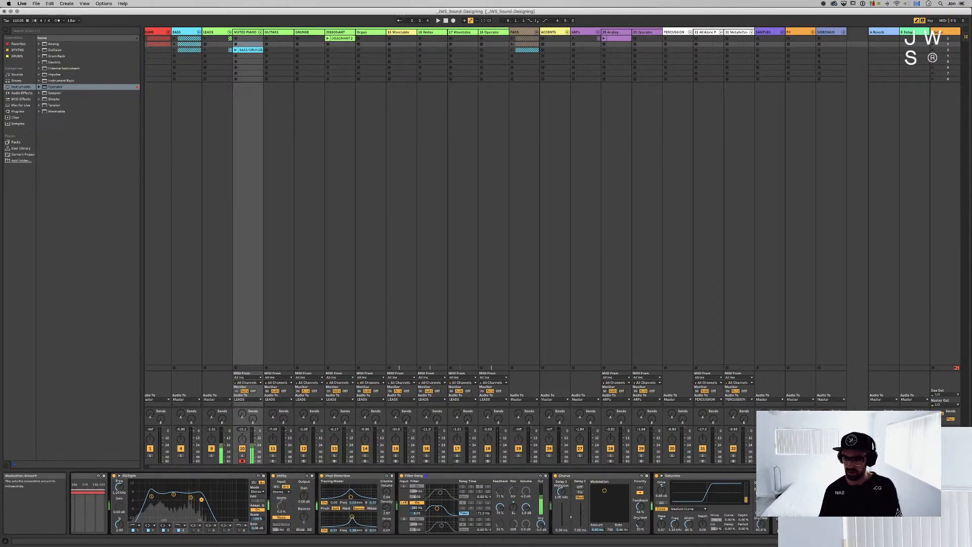
Examine the MUTED PIANO effects, arm the Half-Speed Piano track for comparison, and return to MUTED PIANO's Grand Piano rack
{"action": "scroll", "coordinate": [640, 525], "scroll_direction": "left", "scroll_amount": 1}
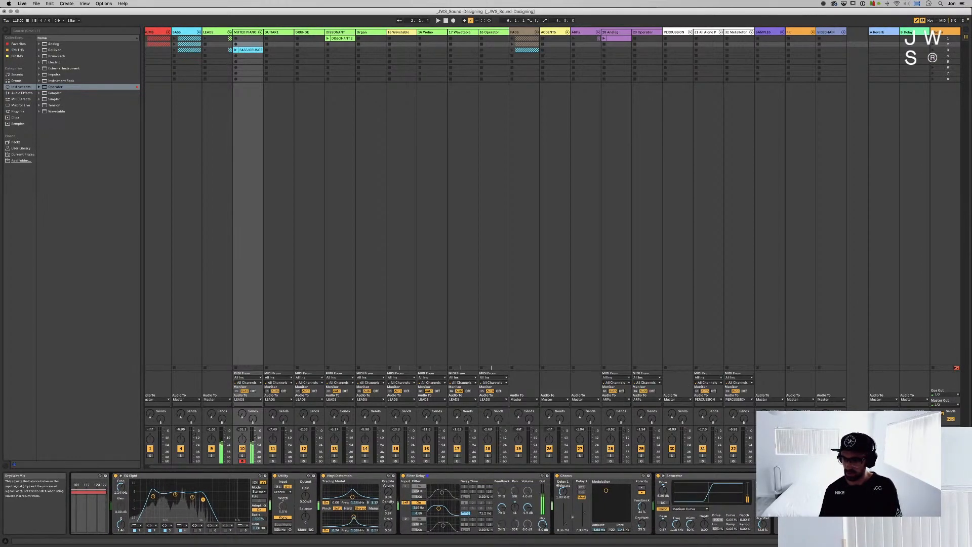
{"action": "scroll", "coordinate": [385, 504], "scroll_direction": "right", "scroll_amount": 1}
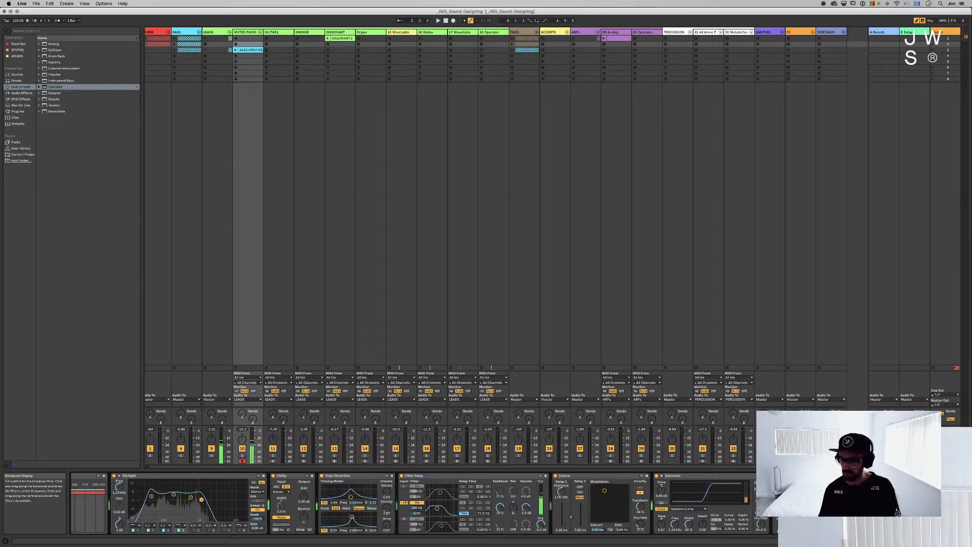
{"action": "scroll", "coordinate": [385, 504], "scroll_direction": "left", "scroll_amount": 1}
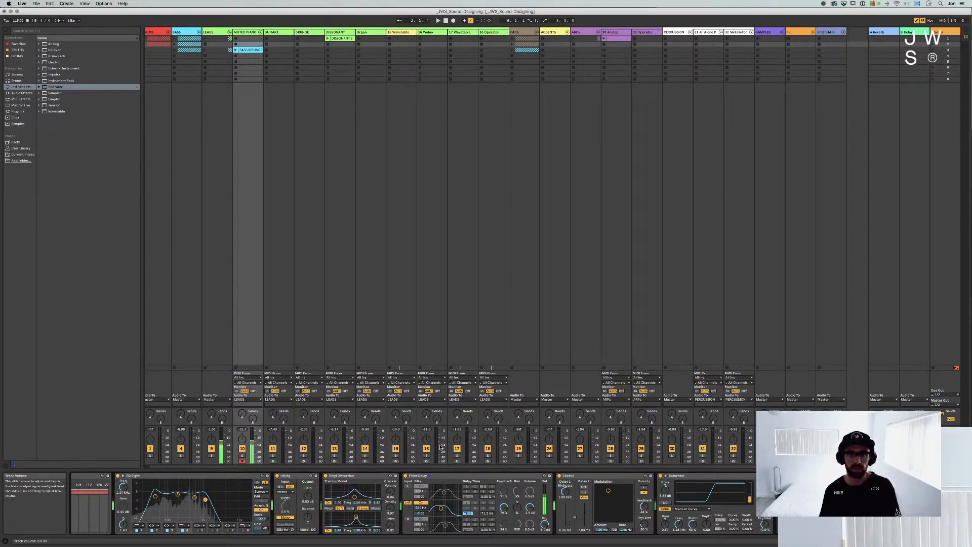
{"action": "left_click", "coordinate": [425, 461]}
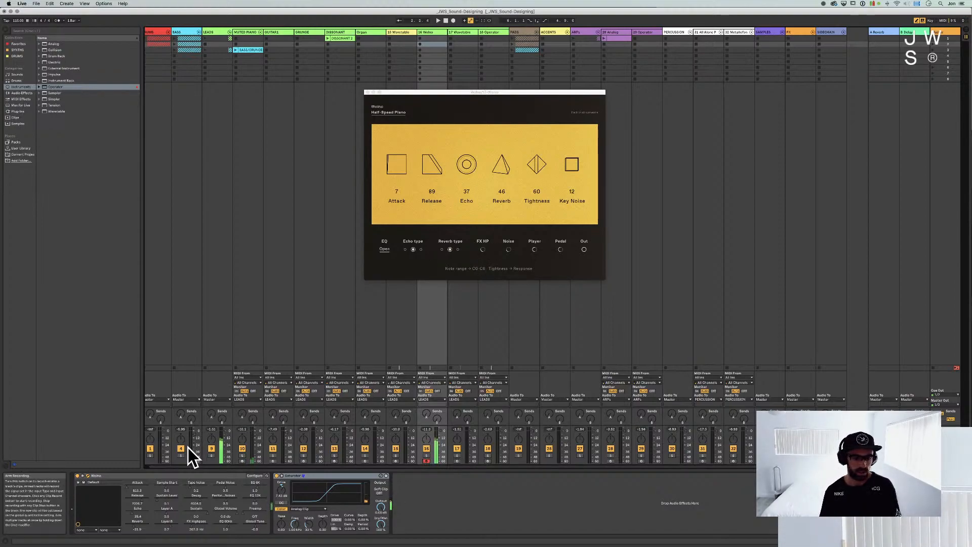
{"action": "left_click", "coordinate": [248, 459]}
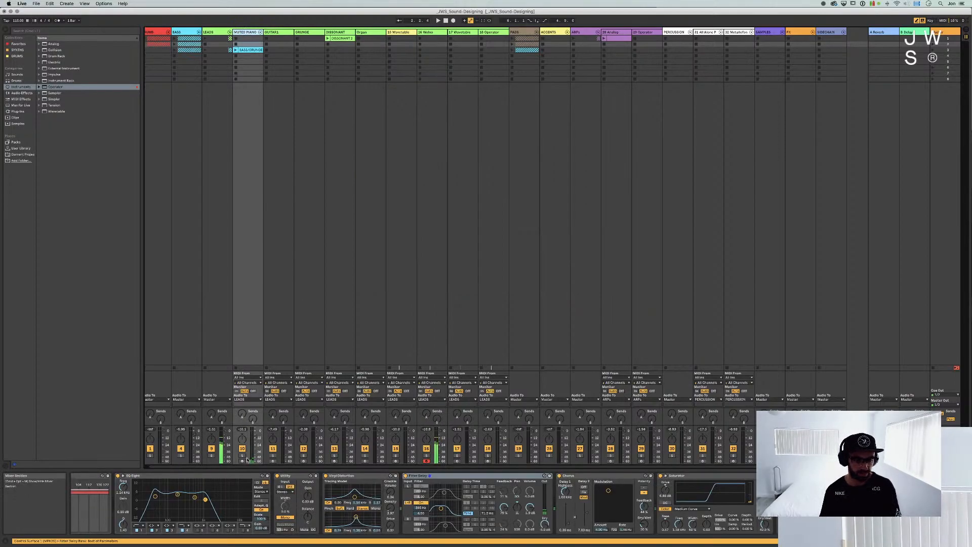
{"action": "scroll", "coordinate": [242, 479], "scroll_direction": "left", "scroll_amount": 5}
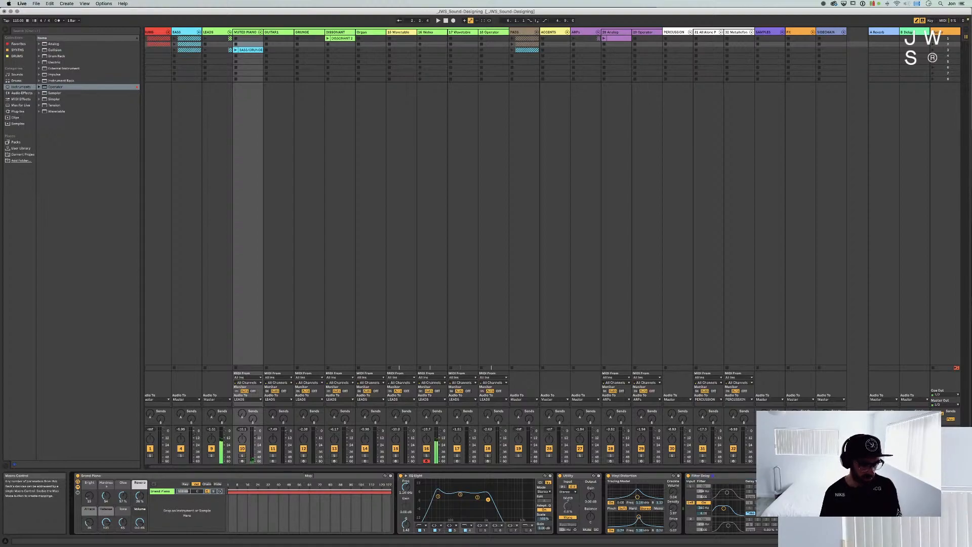
Adjust the Grand Piano rack's Attack and Glue macros while auditioning the armed MUTED PIANO track
{"action": "left_click_drag", "start_coordinate": [89, 522], "coordinate": [89, 545]}
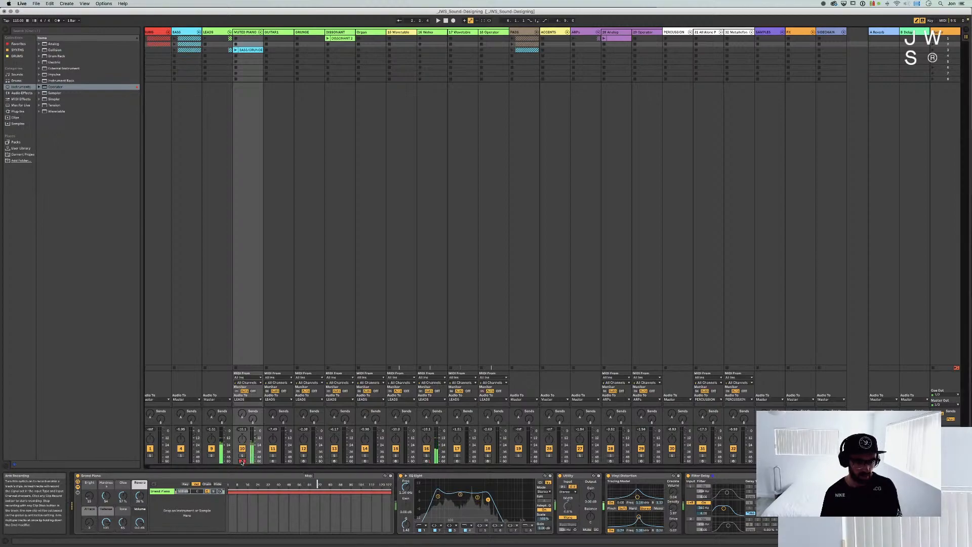
{"action": "left_click_drag", "start_coordinate": [89, 522], "coordinate": [89, 519]}
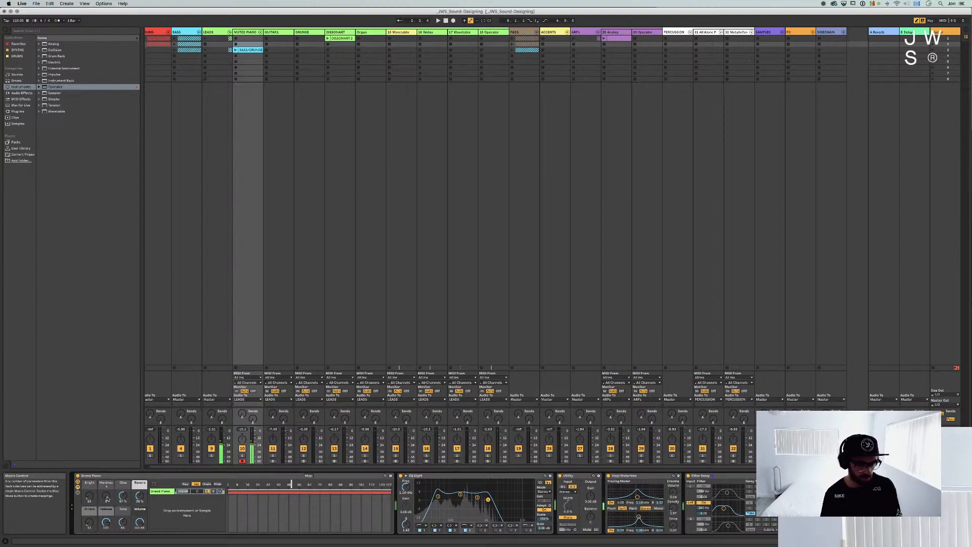
{"action": "left_click_drag", "start_coordinate": [123, 497], "coordinate": [122, 468]}
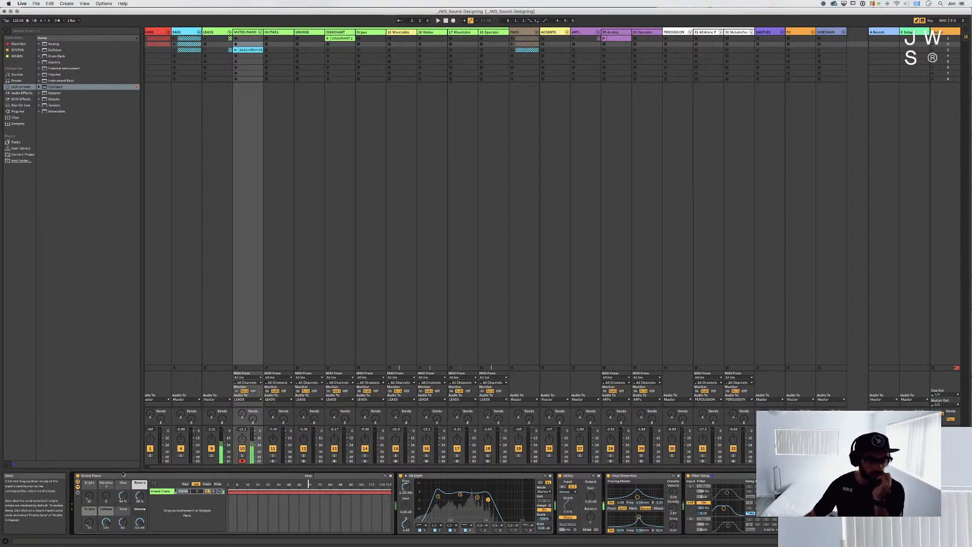
Reveal the devices inside the Grand Piano rack, unfold the Glue Compressor to inspect its settings, and fold it again
{"action": "left_click", "coordinate": [82, 492]}
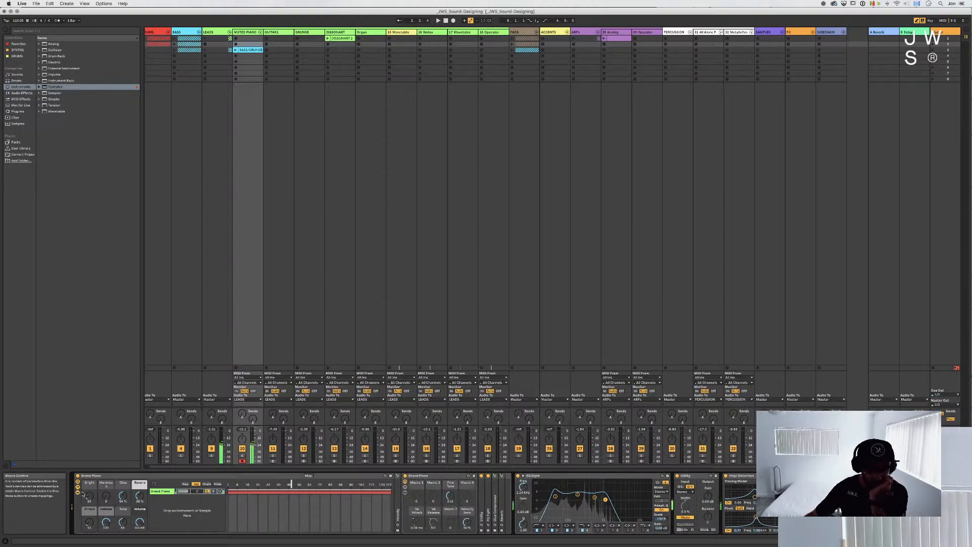
{"action": "left_click", "coordinate": [489, 511]}
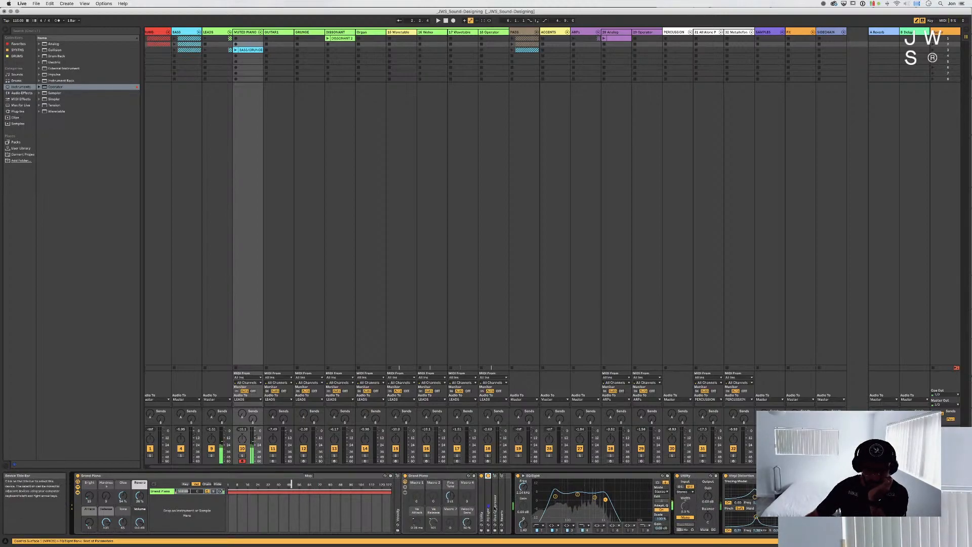
{"action": "double_click", "coordinate": [495, 509]}
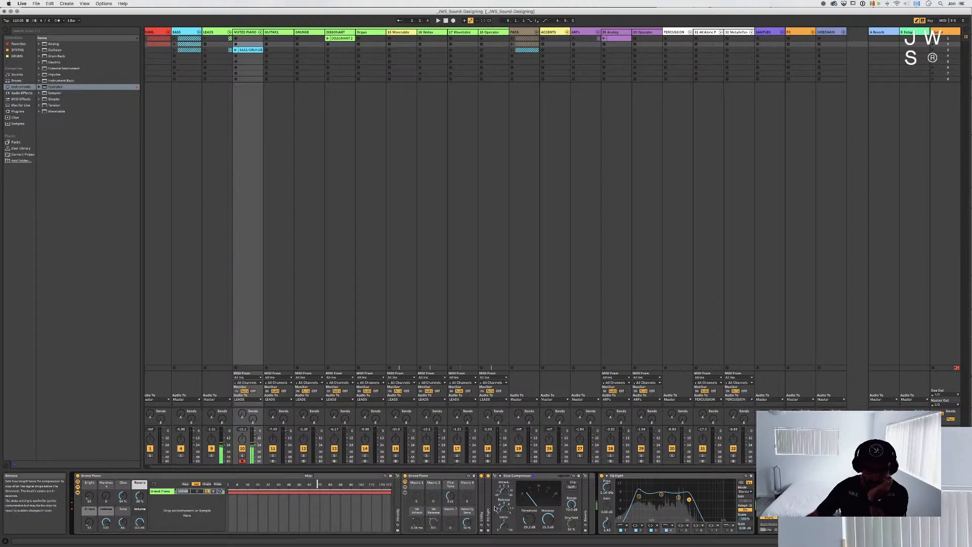
{"action": "double_click", "coordinate": [541, 476]}
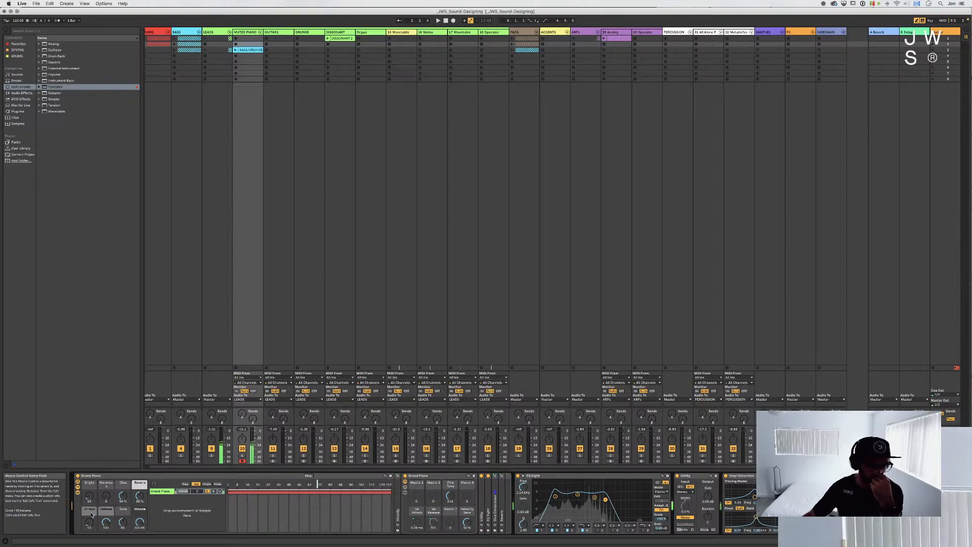
Try raising the Grand Piano's Attack macro and moving EQ Eight's high-cut band up in frequency, and undo the last two changes
{"action": "left_click_drag", "start_coordinate": [89, 522], "coordinate": [89, 509]}
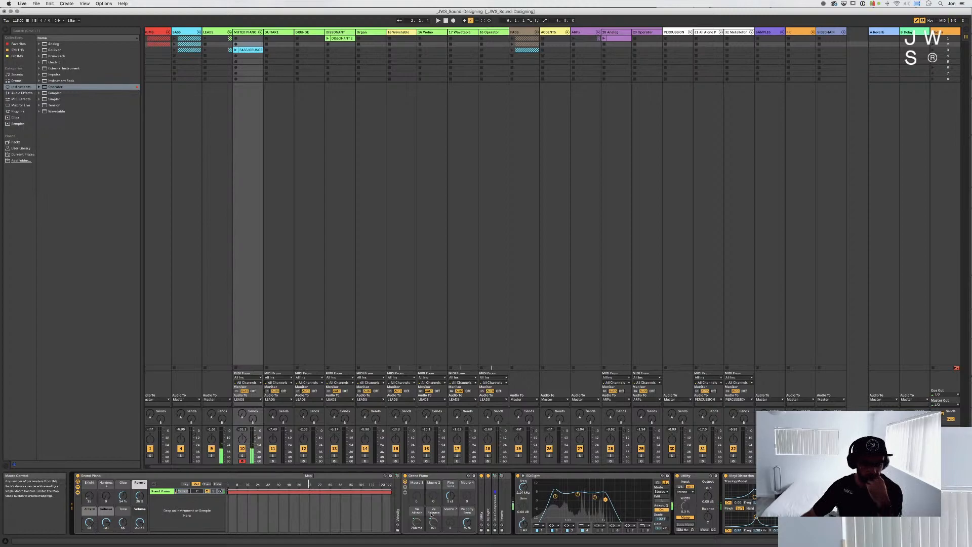
{"action": "left_click_drag", "start_coordinate": [606, 500], "coordinate": [645, 499]}
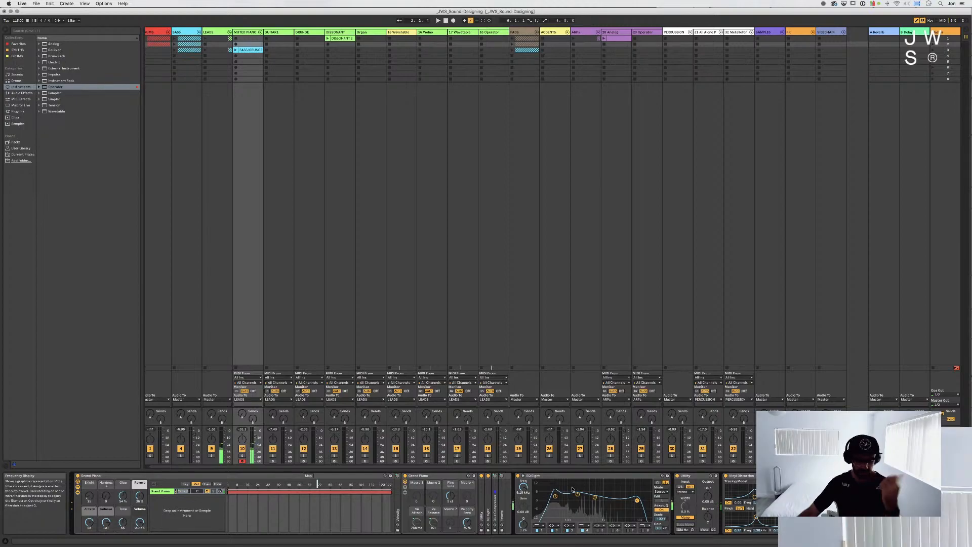
{"action": "key", "text": "super+z"}
{"action": "key", "text": "super+z"}
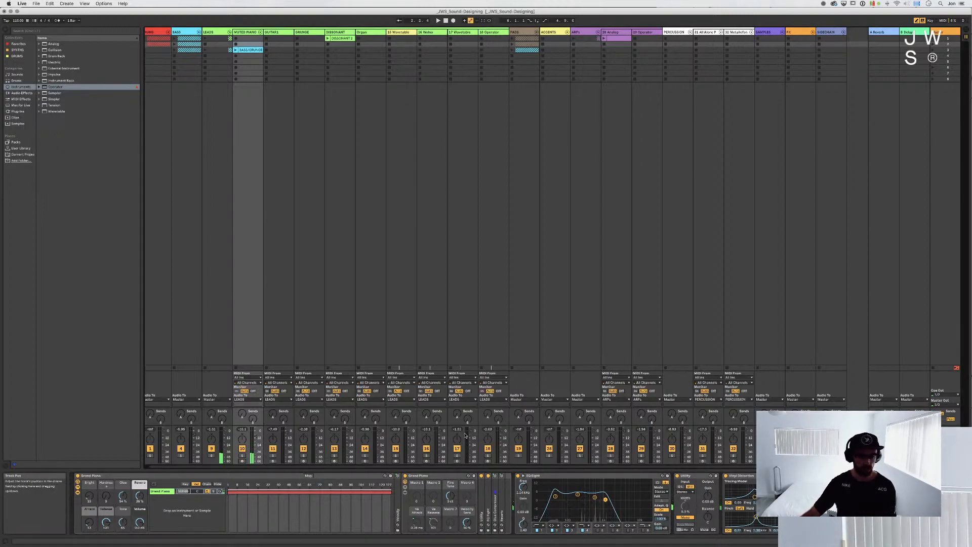
Switch back and forth between Live and Chrome, ending in Chrome
{"action": "key", "text": "super+Tab"}
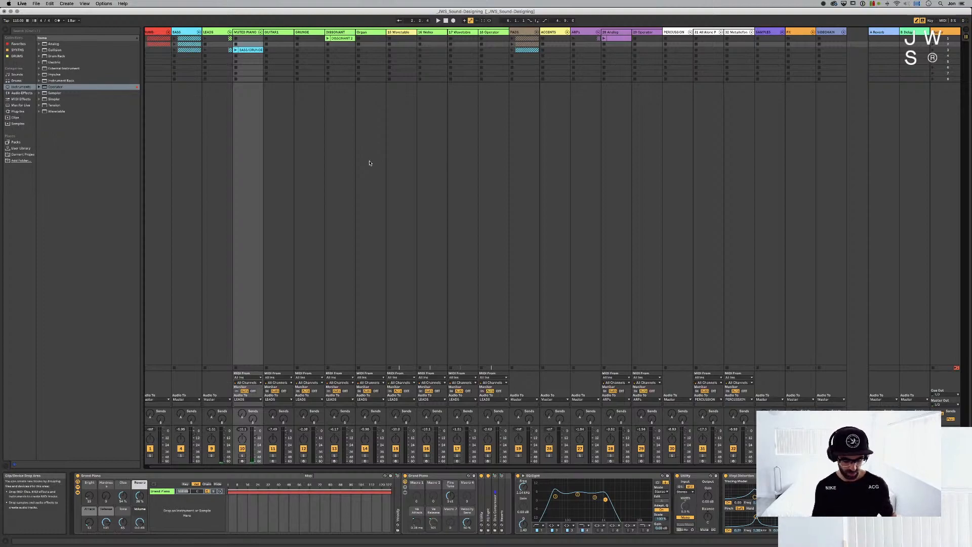
{"action": "key", "text": "super+Tab"}
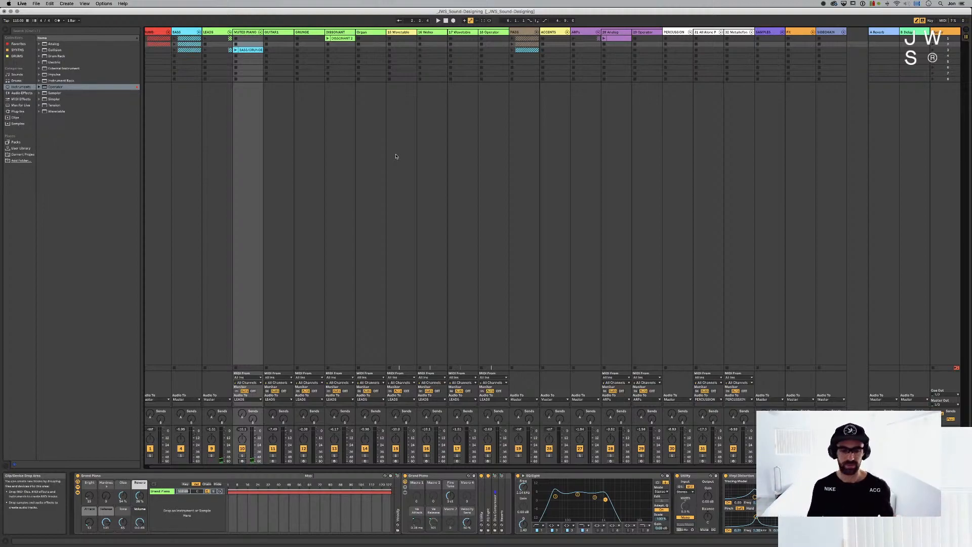
{"action": "key", "text": "super+Tab"}
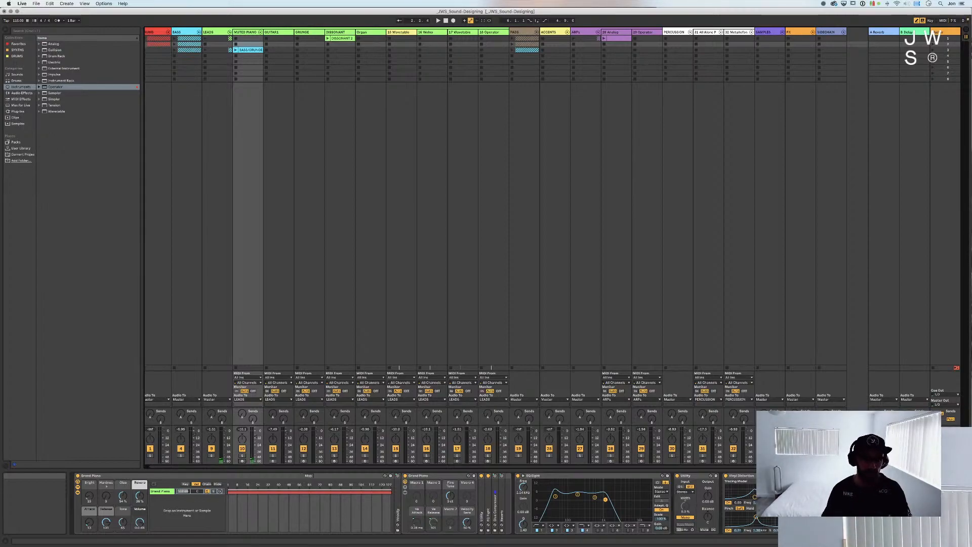
{"action": "key", "text": "super+Tab"}
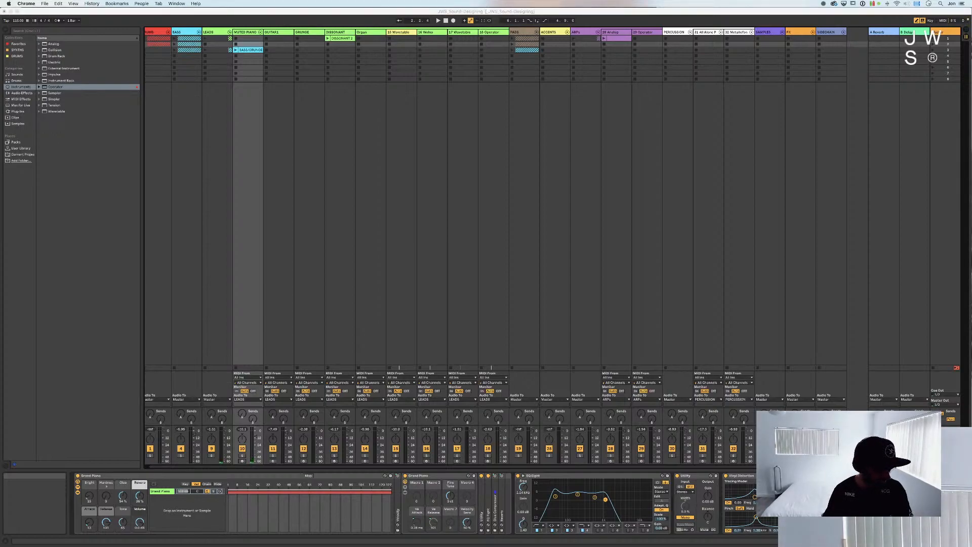